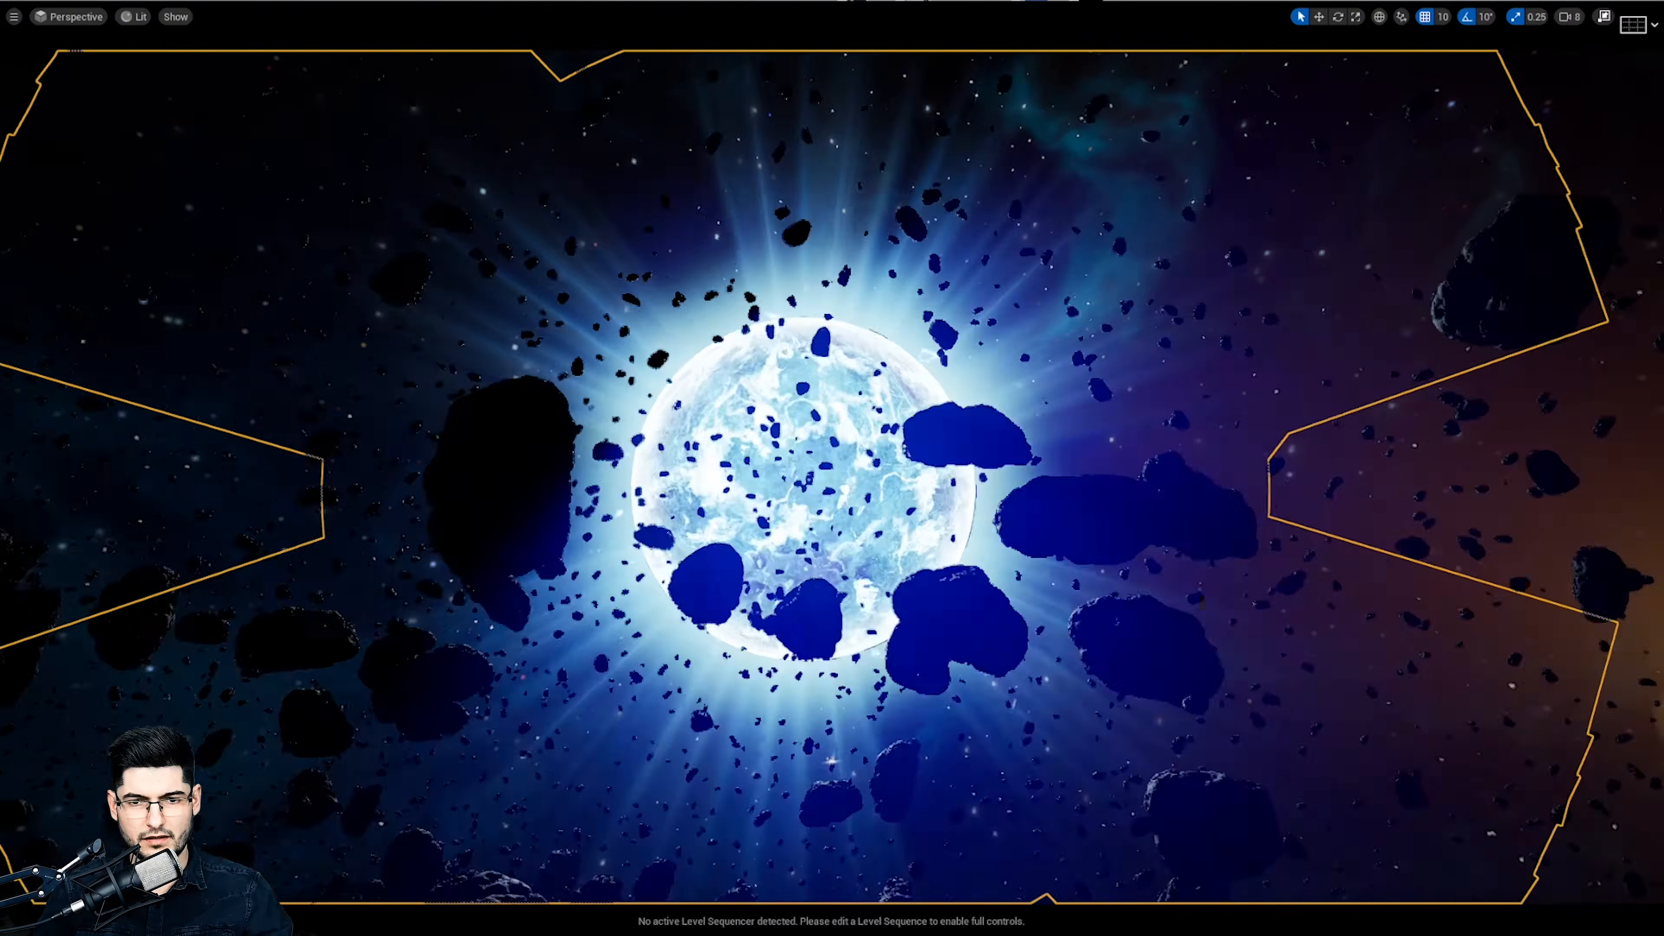
# Leave the full-screen viewport and select the NS_Atmosphere effect beside the NS_Sun_Rays ring
pyautogui.press('F11')
pyautogui.moveTo(1037, 322); pyautogui.dragTo(662, 308, button='right')
pyautogui.click(497, 316)
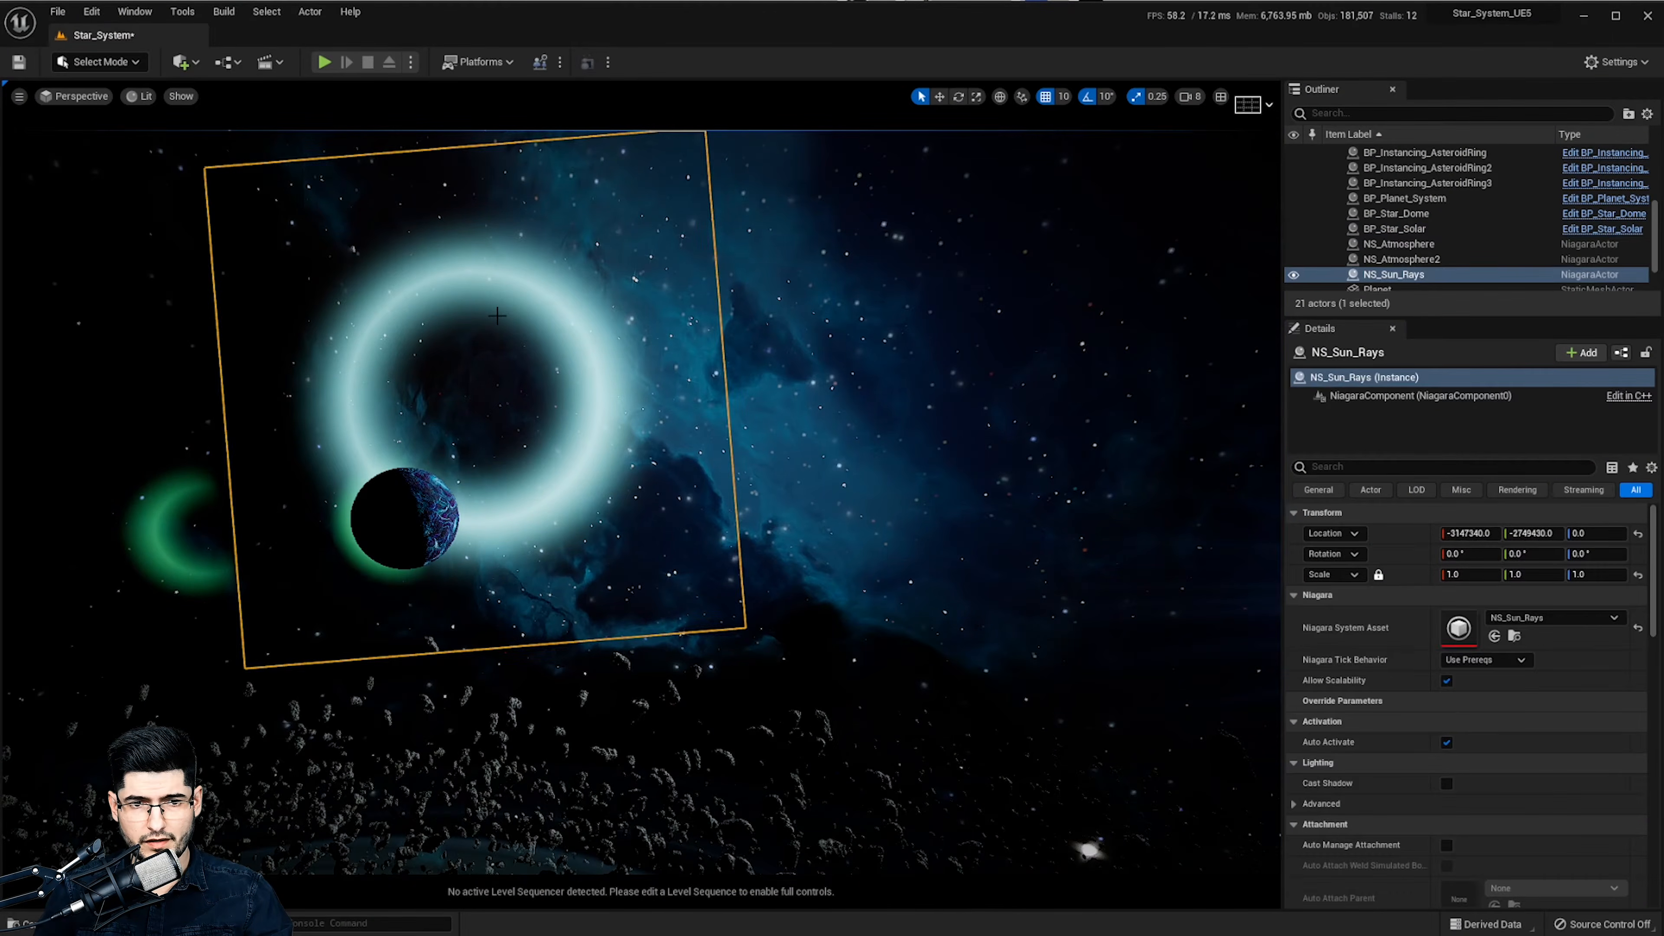
pyautogui.click(591, 332)
pyautogui.press('w')
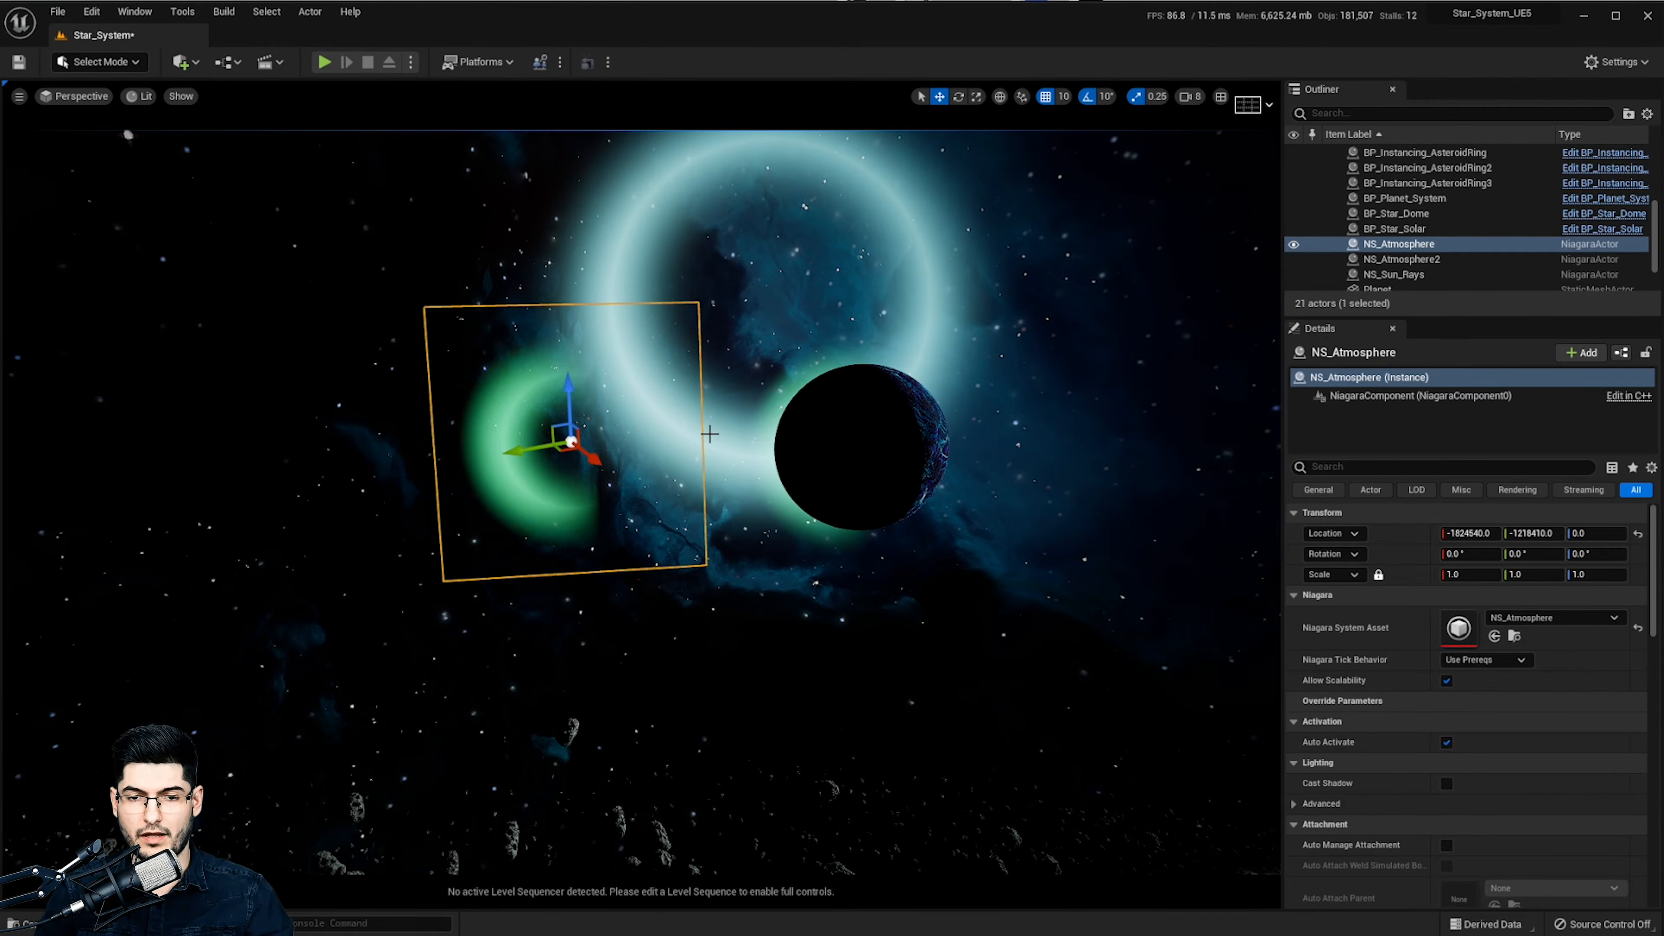
# Examine the green NS_Atmosphere glow from several angles around the planets and asteroid ring
pyautogui.moveTo(710, 434); pyautogui.dragTo(590, 353, button='right')
pyautogui.press('w')
pyautogui.press('w')
pyautogui.press('d')
pyautogui.moveTo(796, 420); pyautogui.dragTo(786, 456, button='right')
pyautogui.press('a')
pyautogui.press('d')
pyautogui.press('a')
pyautogui.press('a')
pyautogui.press('w')
pyautogui.press('a')
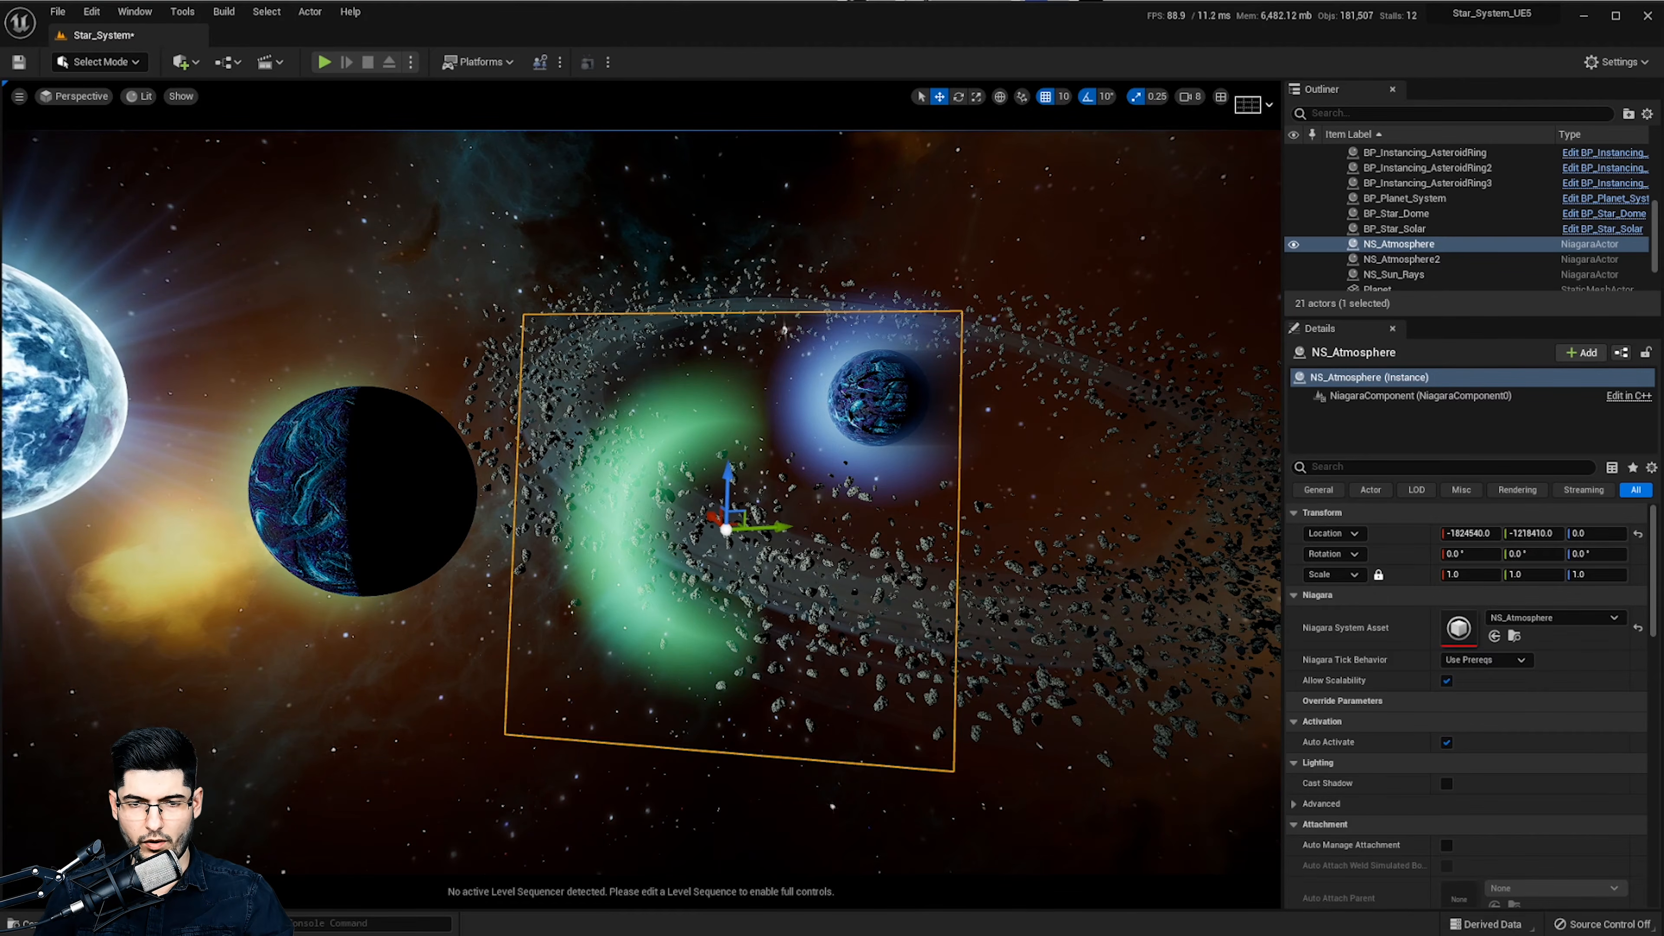
pyautogui.moveTo(785, 457); pyautogui.dragTo(870, 506, button='right')
pyautogui.press('e')
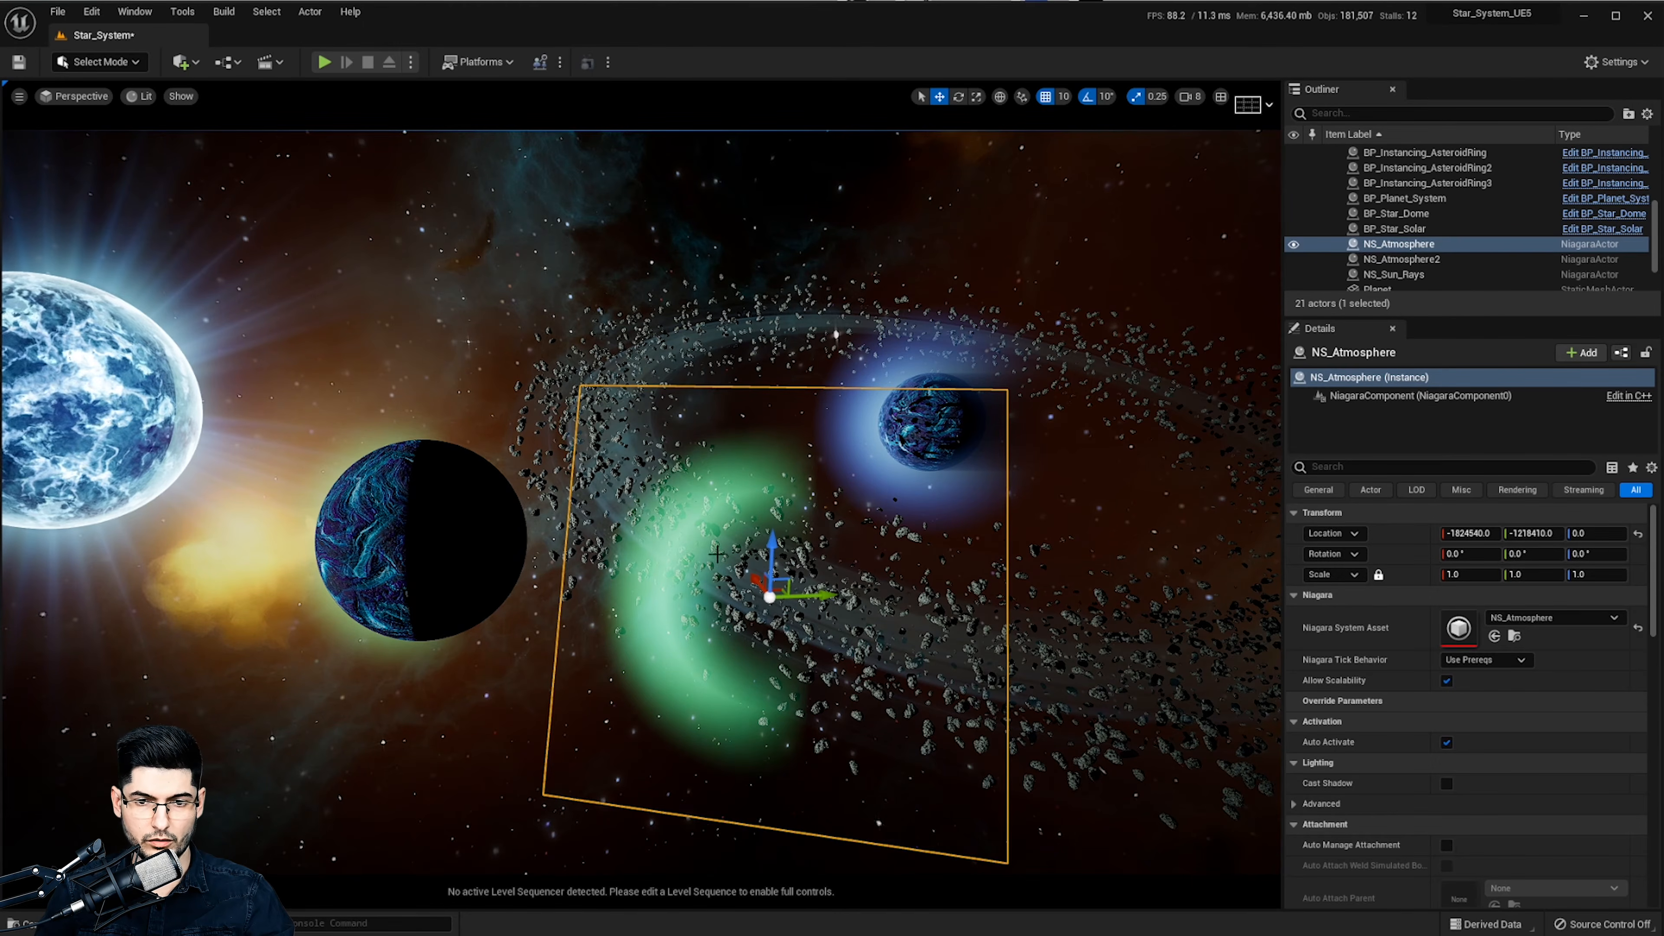
pyautogui.moveTo(628, 551)
pyautogui.mouseDown(button='right')
pyautogui.moveTo(544, 552)
pyautogui.moveTo(570, 583)
pyautogui.moveTo(633, 557)
pyautogui.mouseUp(button='right')
pyautogui.press('w')
pyautogui.press('a')
pyautogui.press('d')
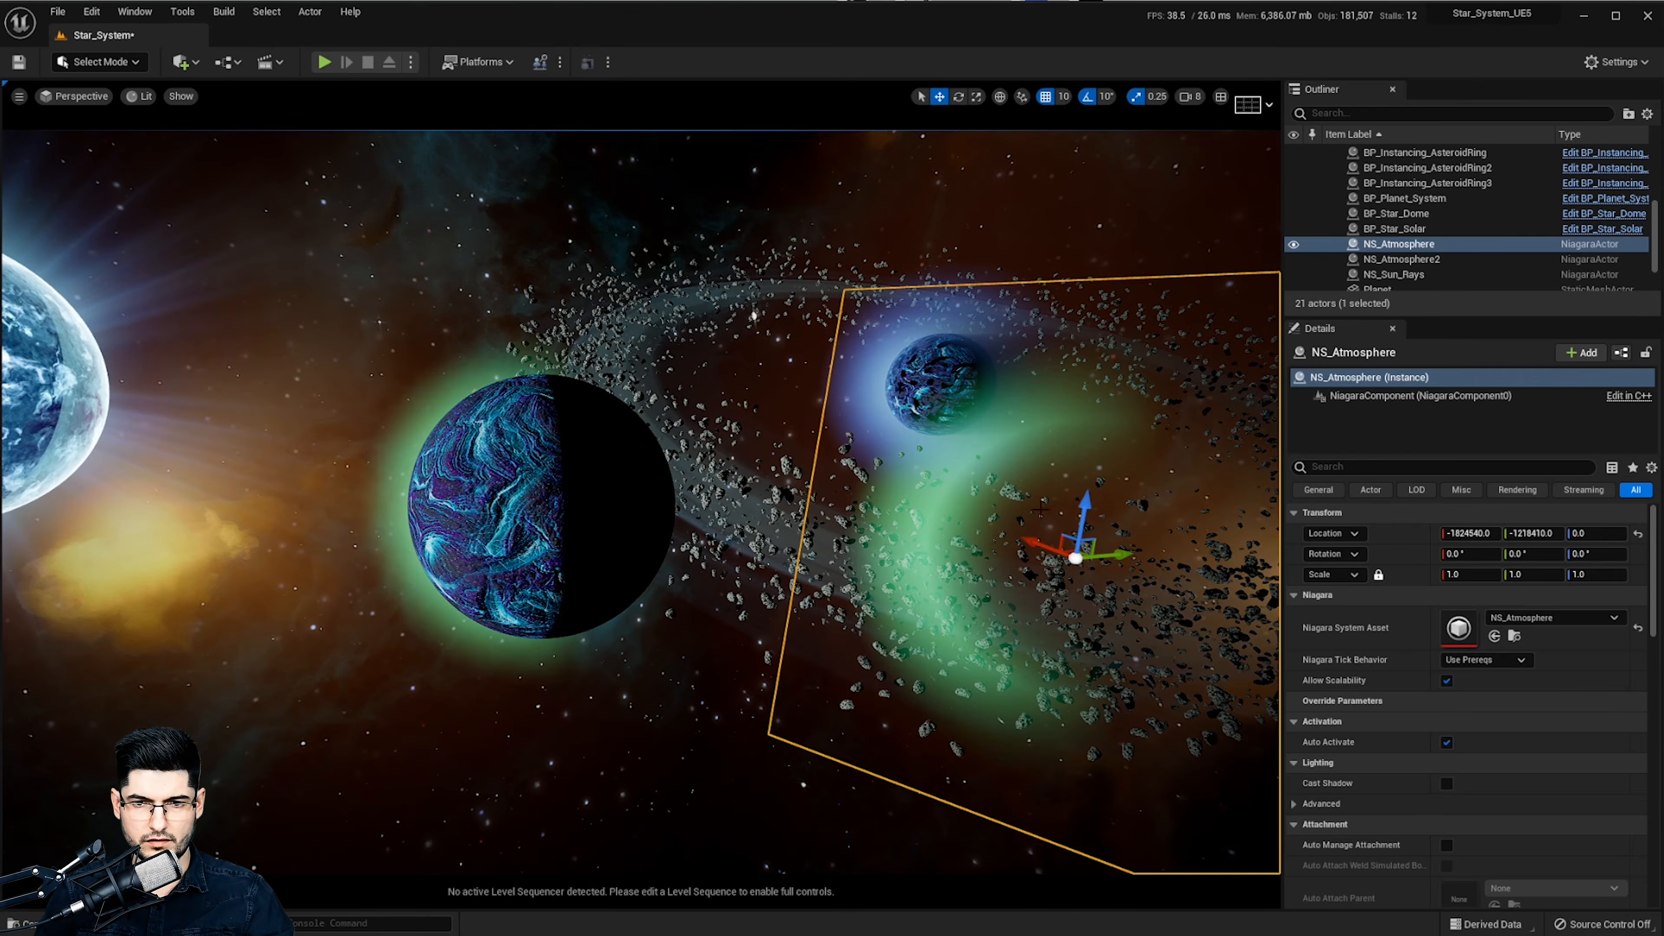
pyautogui.moveTo(1041, 509); pyautogui.dragTo(943, 472, button='right')
pyautogui.press('w')
# Select the NS_Sun_Rays effect and examine its glowing ring against the starry background
pyautogui.click(948, 393)
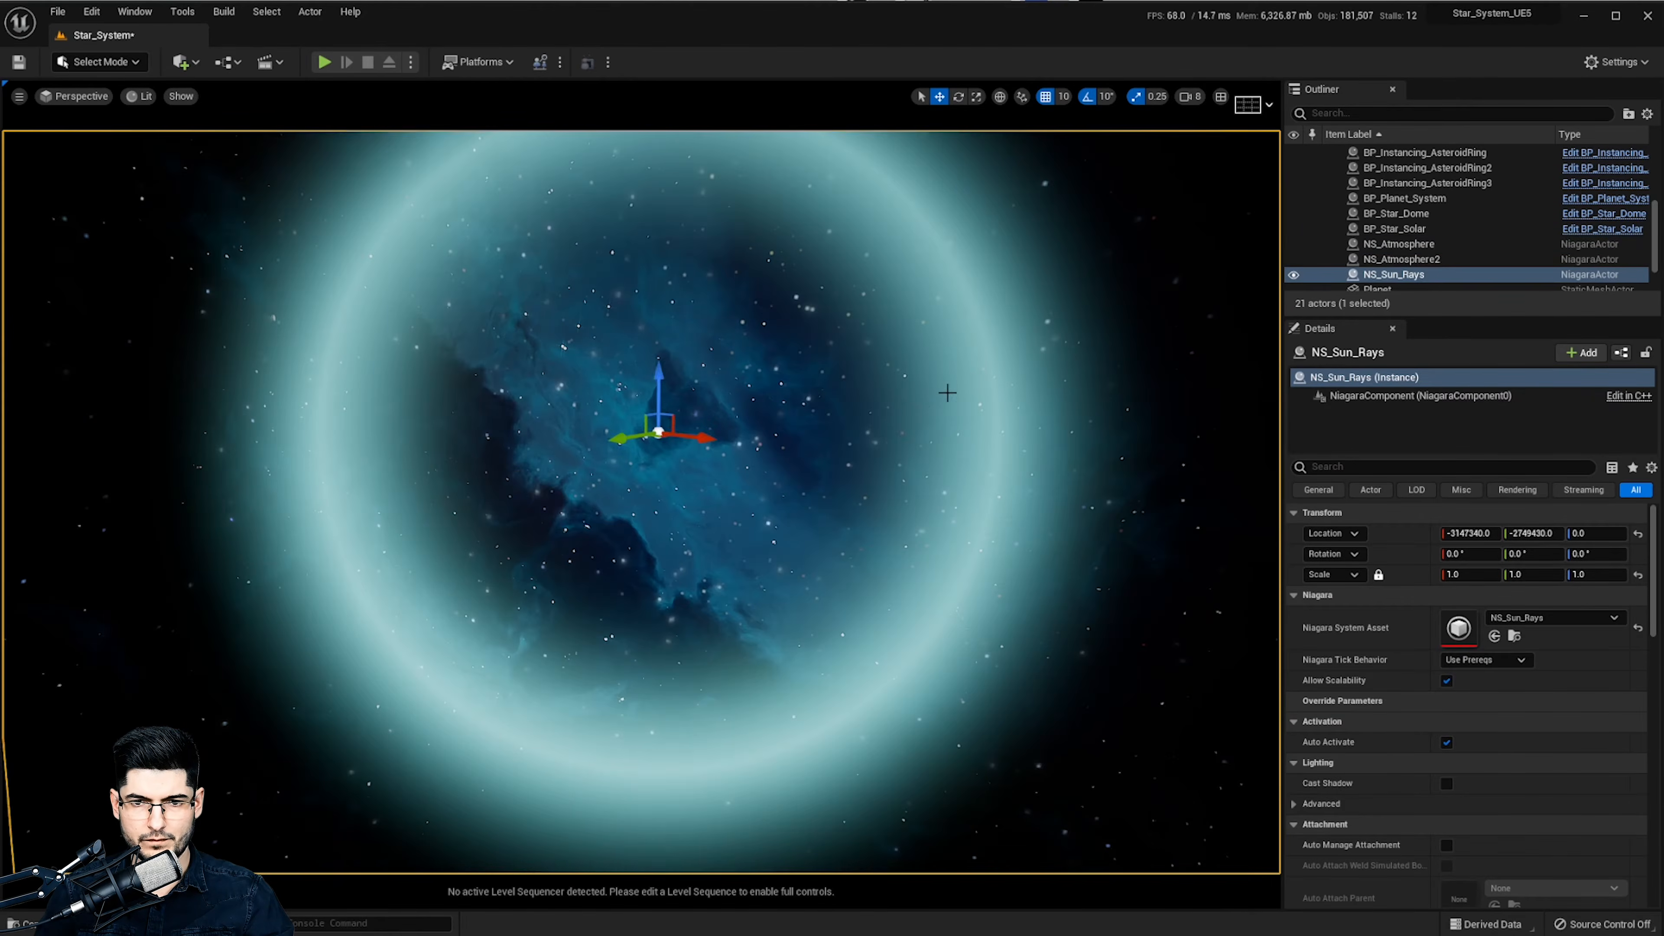
pyautogui.moveTo(1008, 367); pyautogui.dragTo(931, 262, button='right')
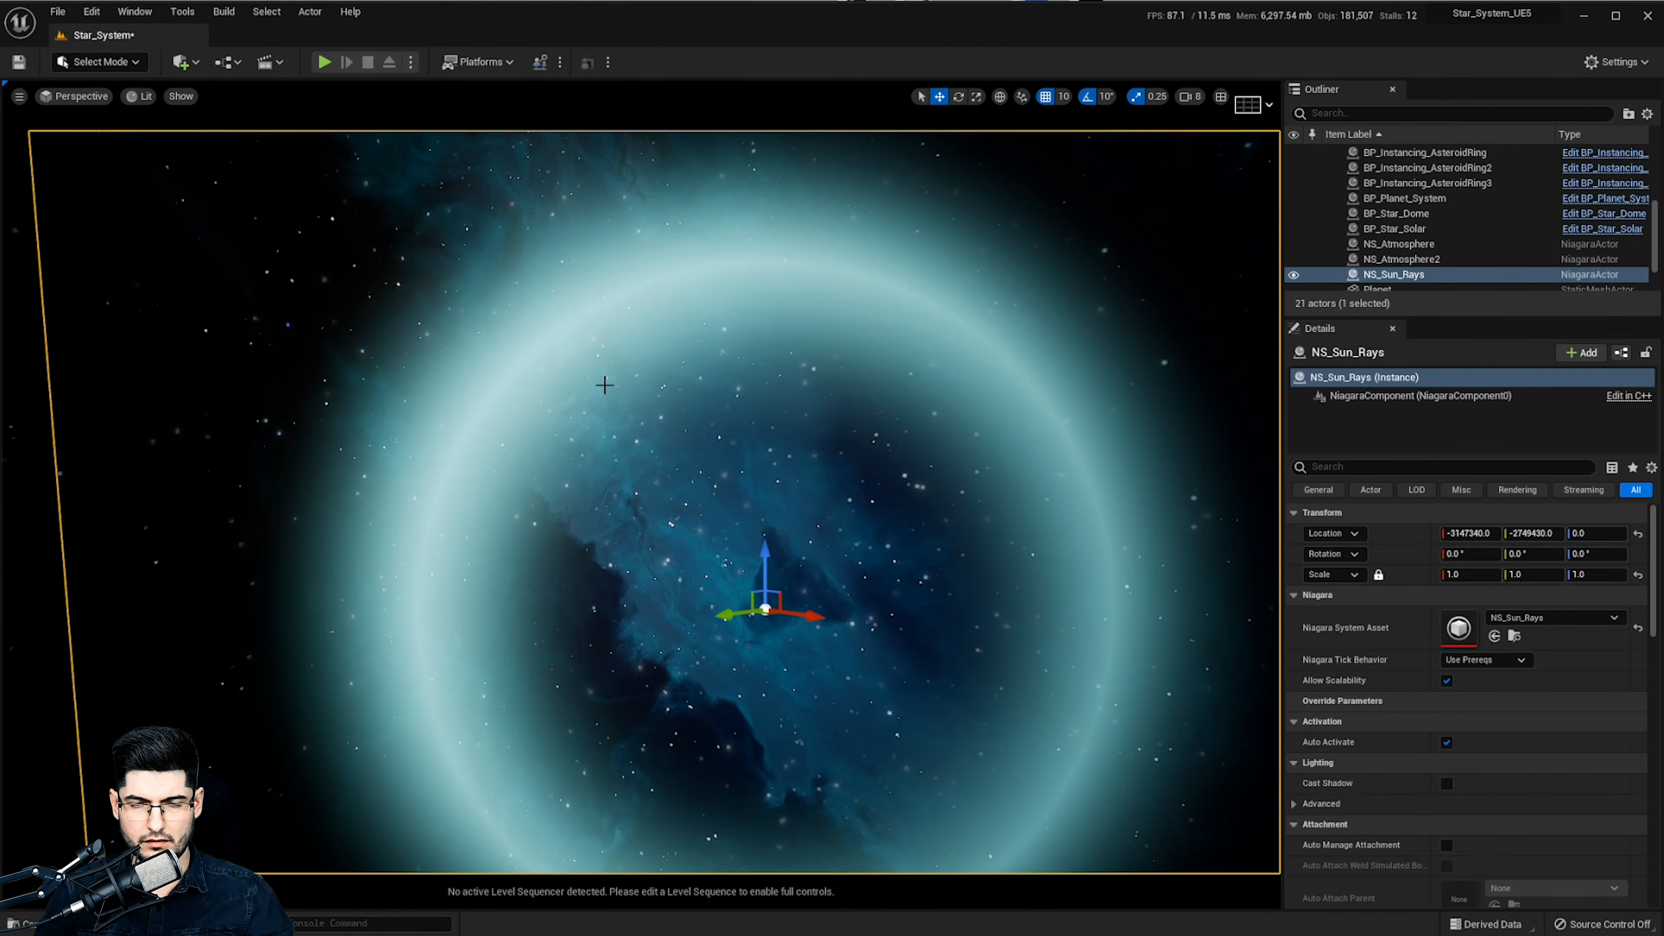
pyautogui.moveTo(604, 385); pyautogui.dragTo(840, 420, button='right')
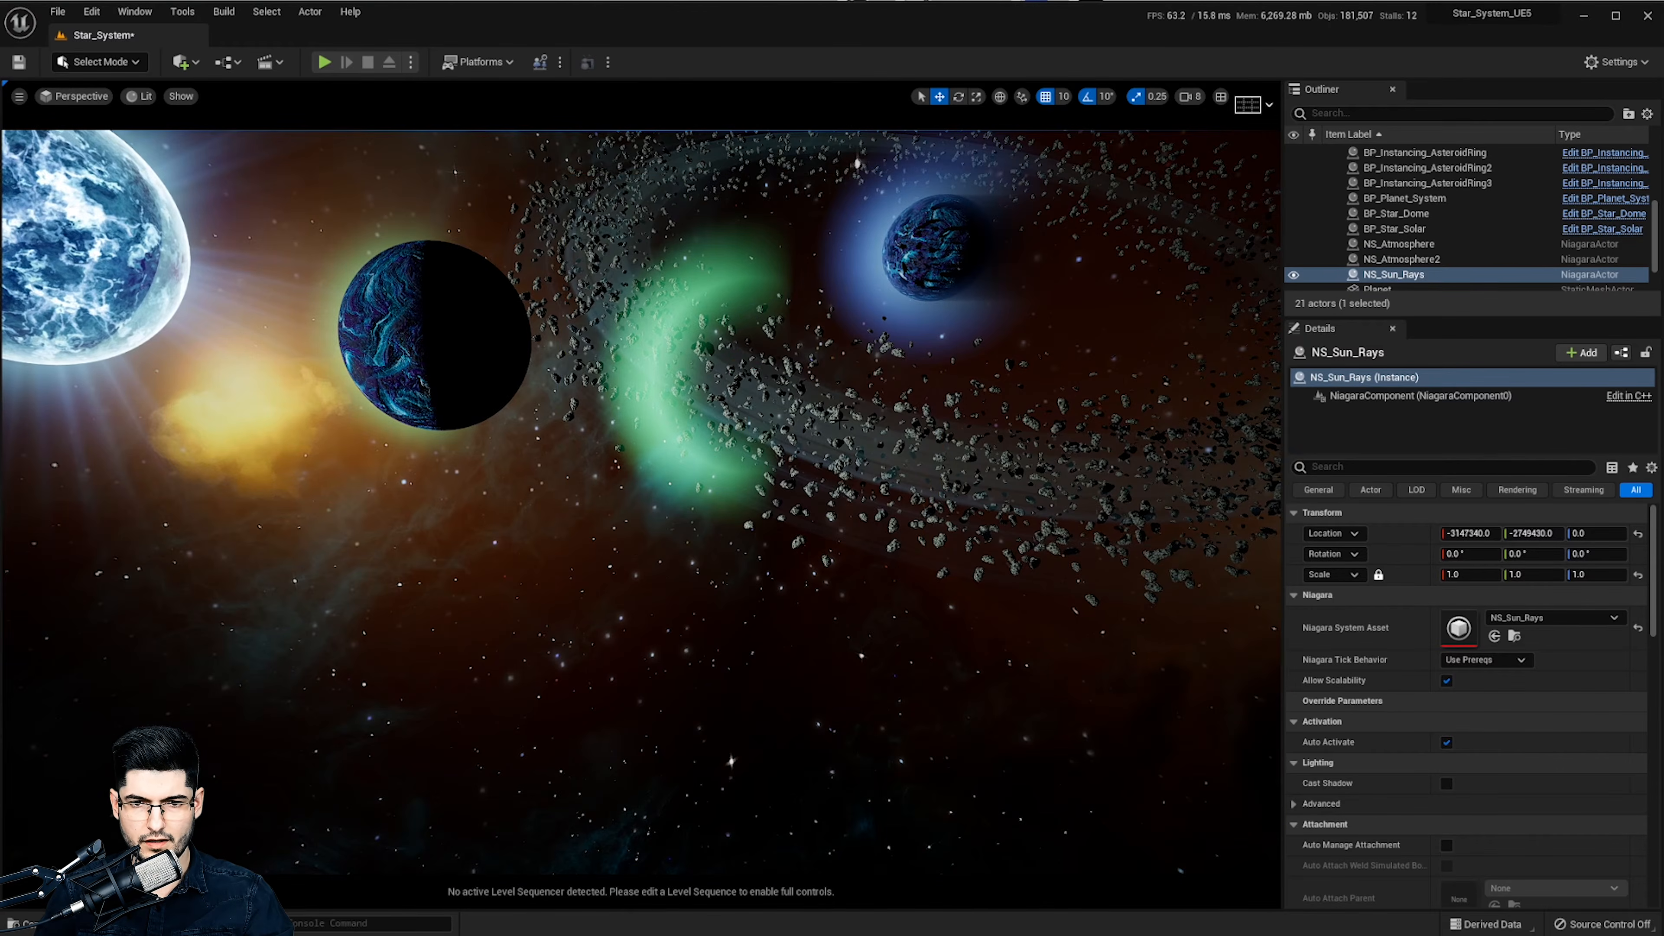
# Focus on the NS_Atmosphere effect, then examine the blue atmosphere around the ringed planet
pyautogui.click(704, 347)
pyautogui.press('f')
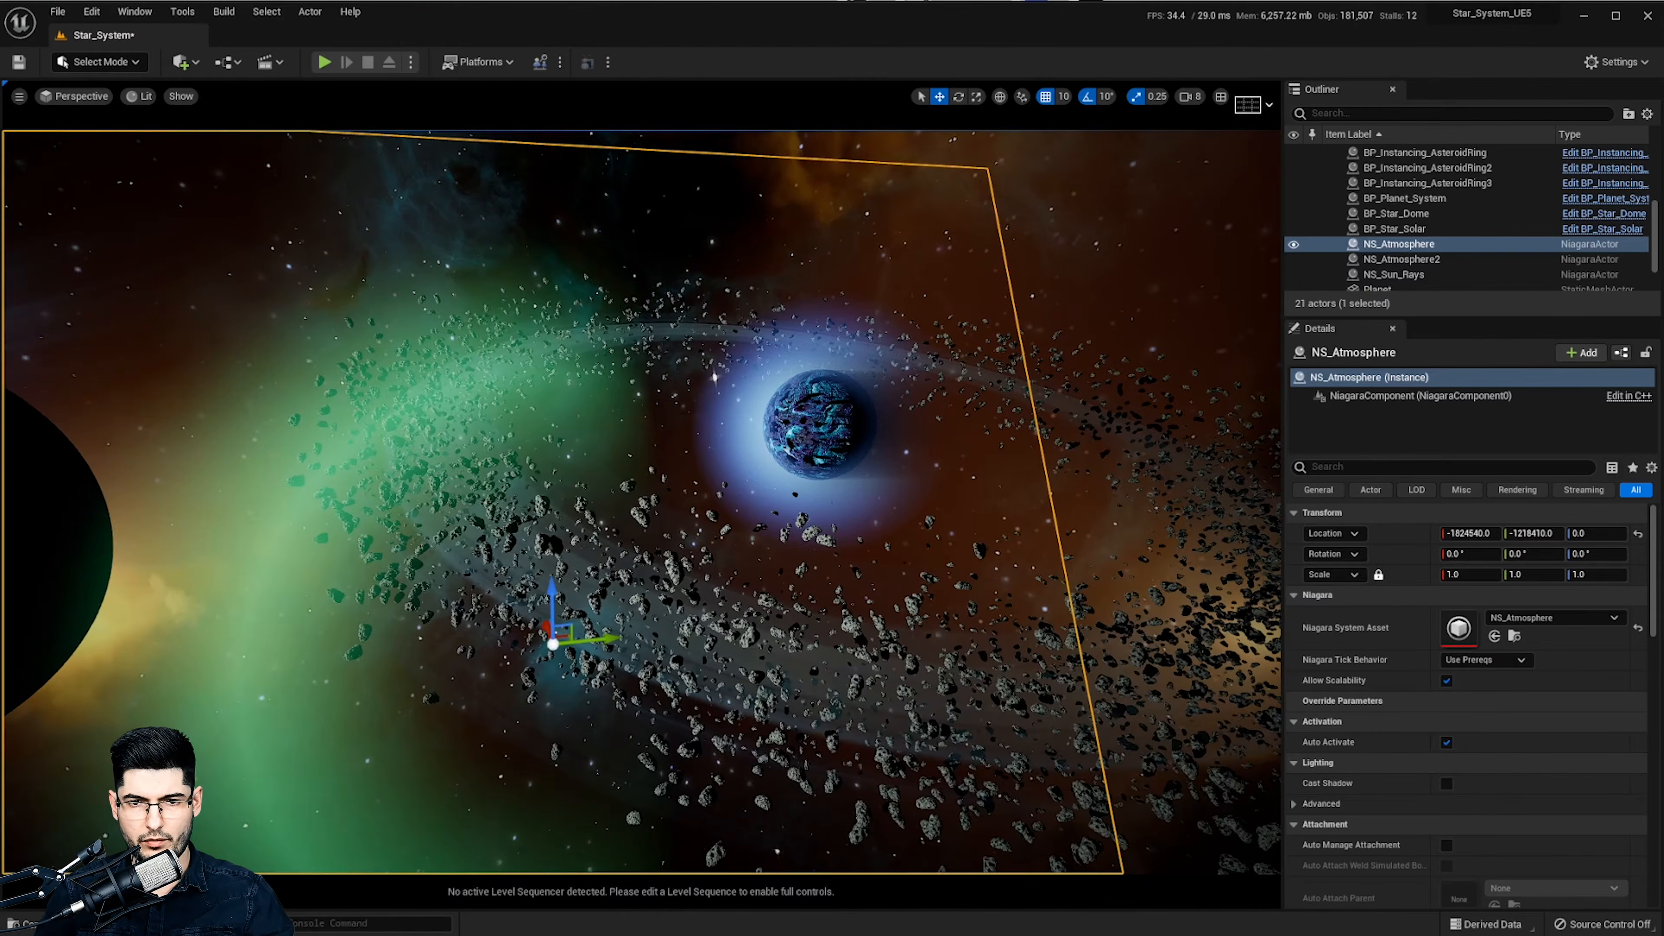
pyautogui.press('w')
pyautogui.moveTo(642, 439); pyautogui.dragTo(759, 345, button='right')
pyautogui.click(575, 496)
pyautogui.moveTo(574, 496); pyautogui.dragTo(458, 505, button='right')
pyautogui.press('e')
pyautogui.press('w')
pyautogui.press('d')
pyautogui.moveTo(546, 586); pyautogui.dragTo(551, 586, button='right')
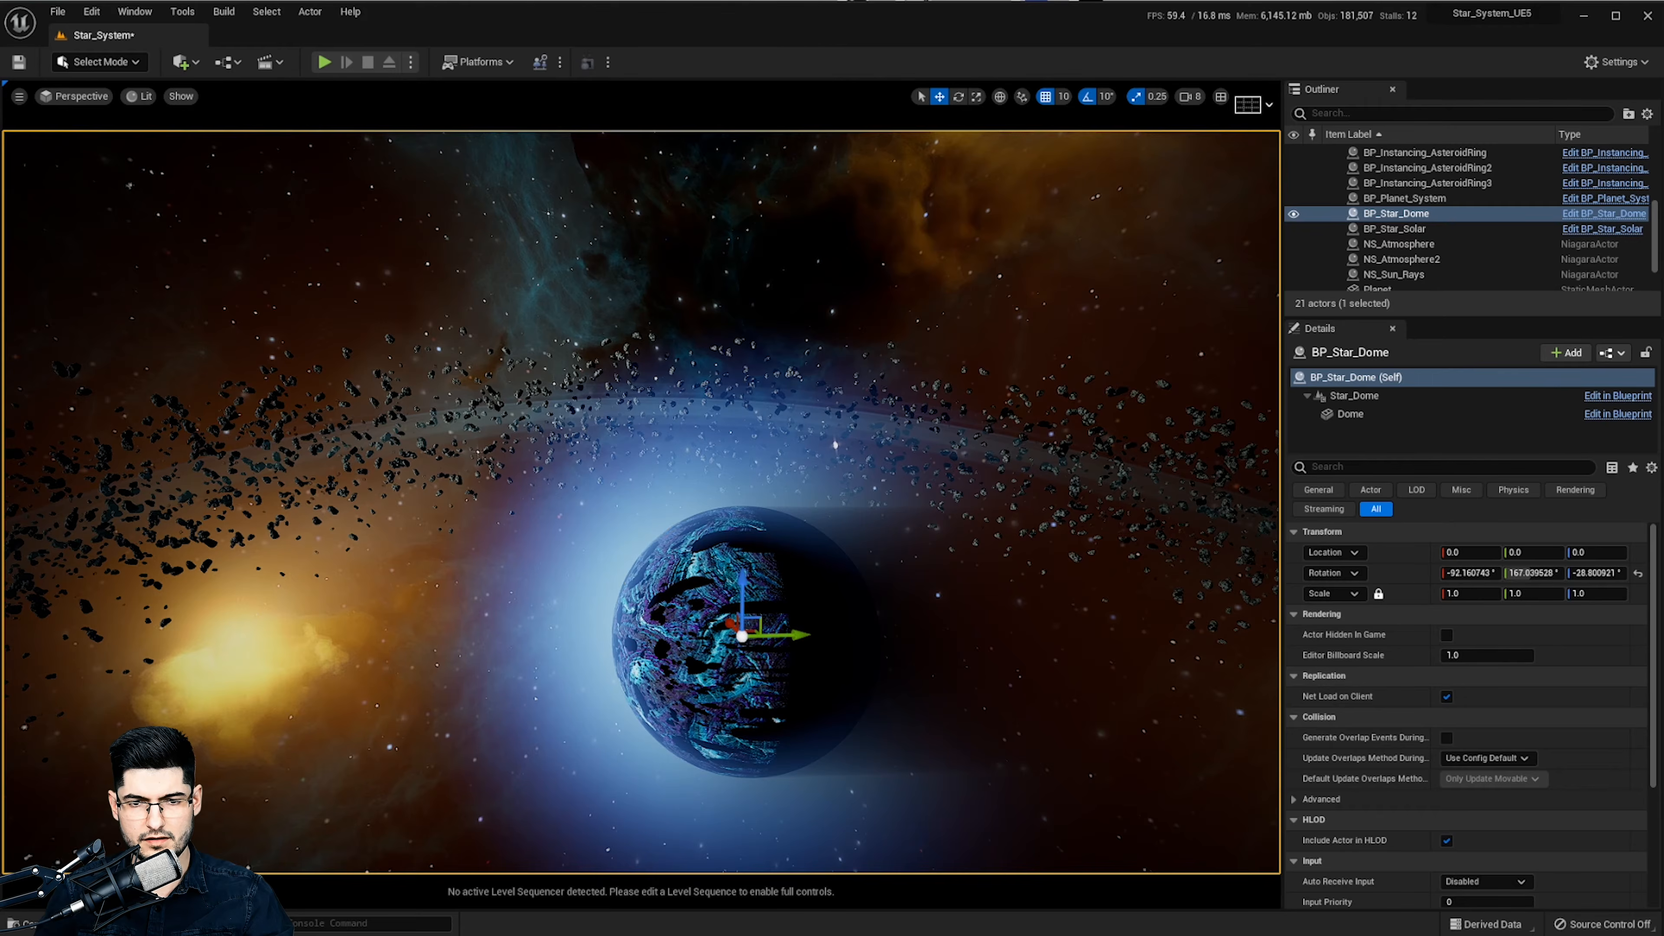
# Select BP_Planet_System and compare its planet atmosphere with the star rays and the standalone glow effects
pyautogui.click(681, 589)
pyautogui.moveTo(681, 590); pyautogui.dragTo(587, 613, button='right')
pyautogui.press('w')
pyautogui.press('d')
pyautogui.moveTo(592, 495); pyautogui.dragTo(557, 407, button='right')
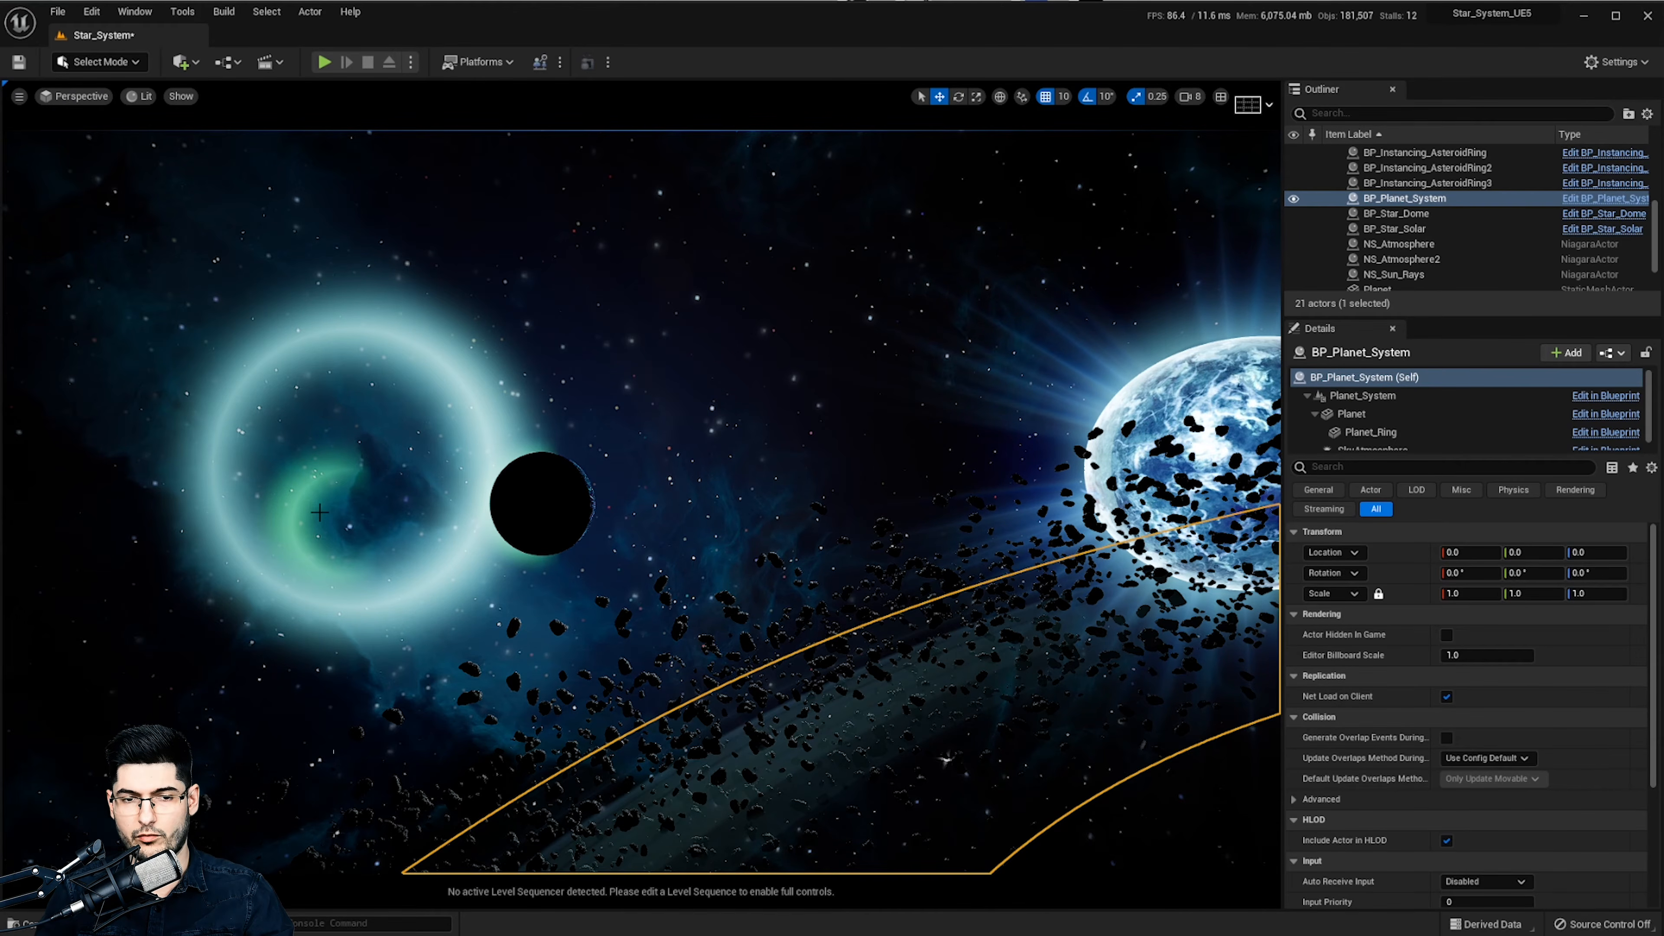
pyautogui.moveTo(455, 529); pyautogui.dragTo(481, 404, button='right')
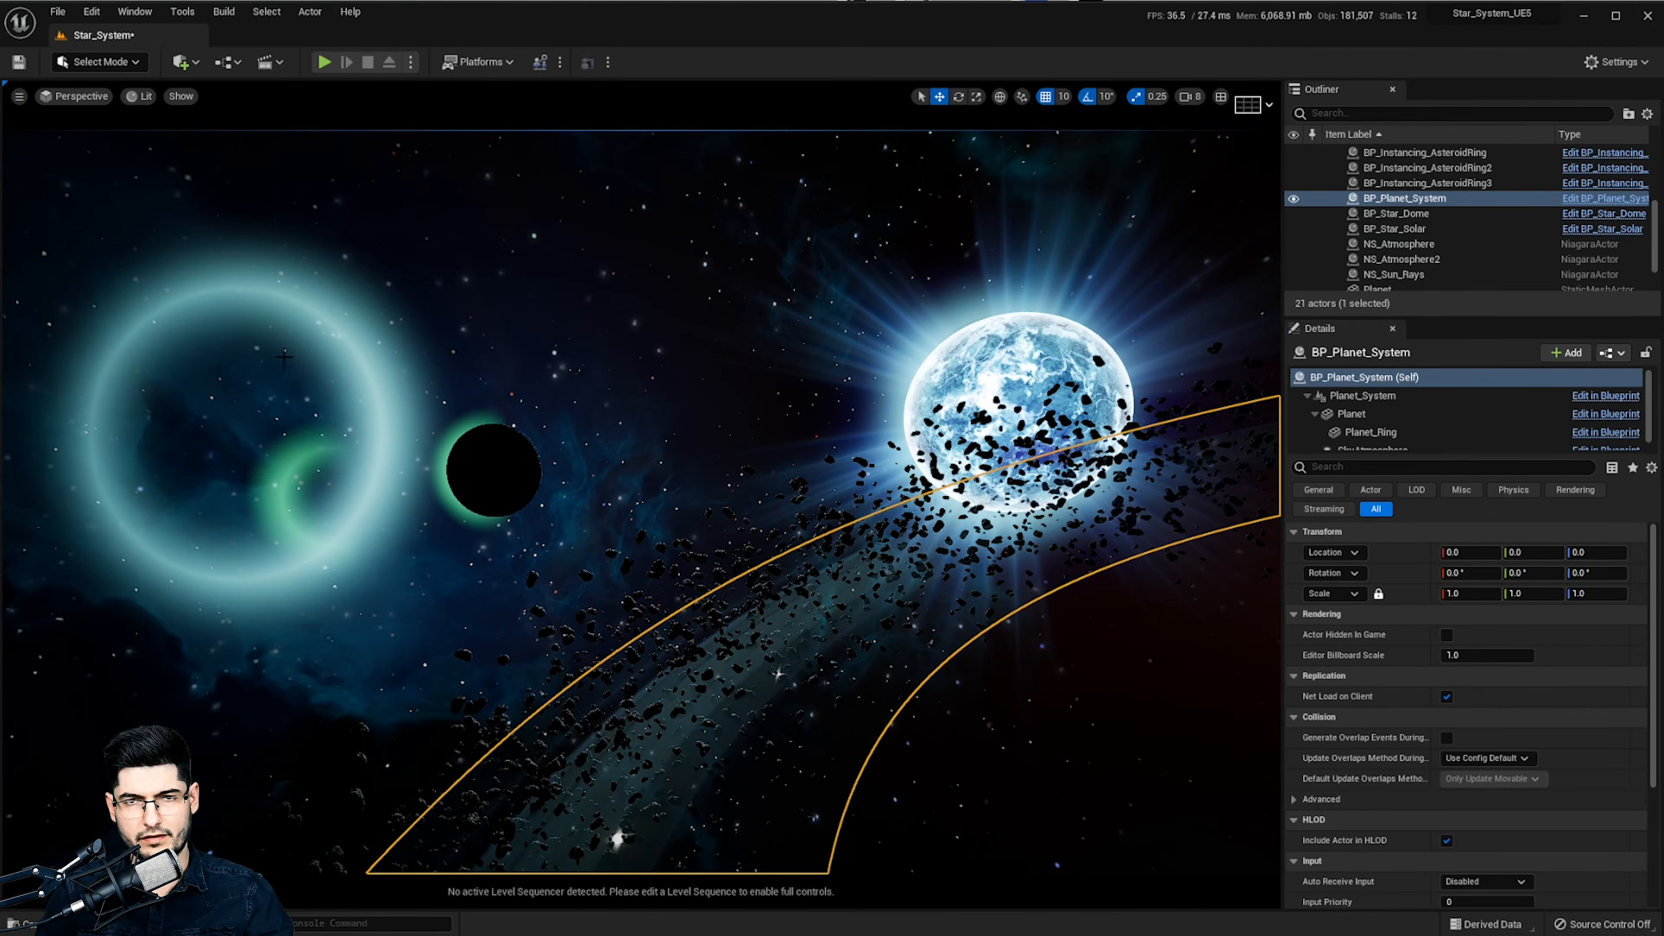
pyautogui.press('f')
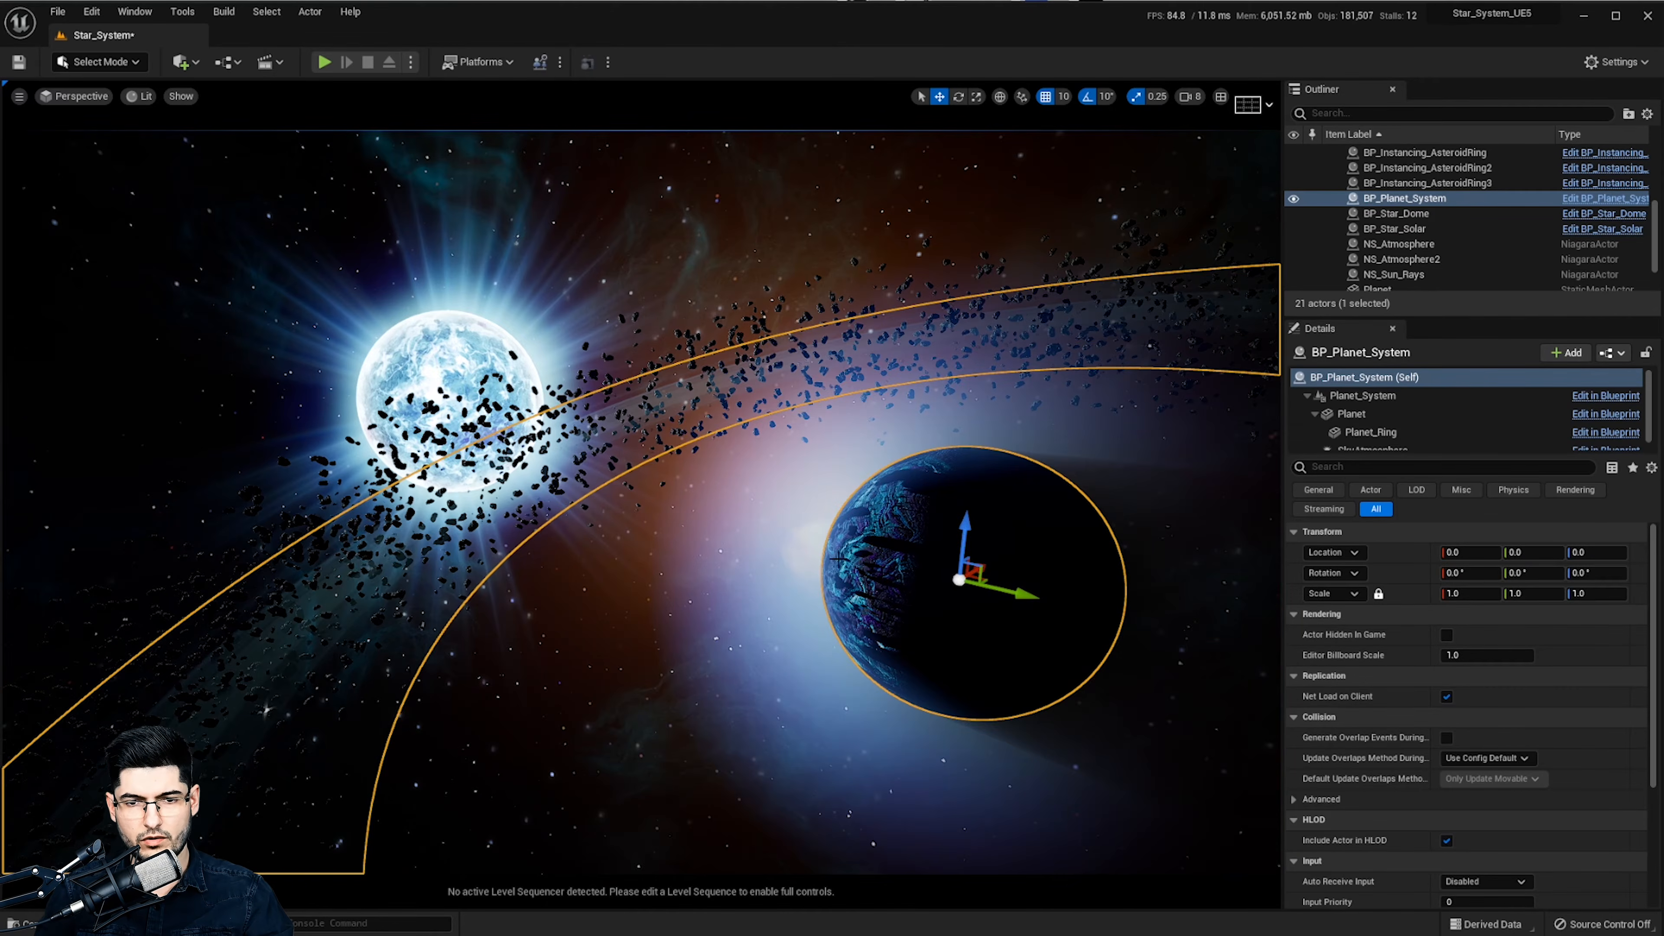
pyautogui.moveTo(798, 496); pyautogui.dragTo(865, 478, button='right')
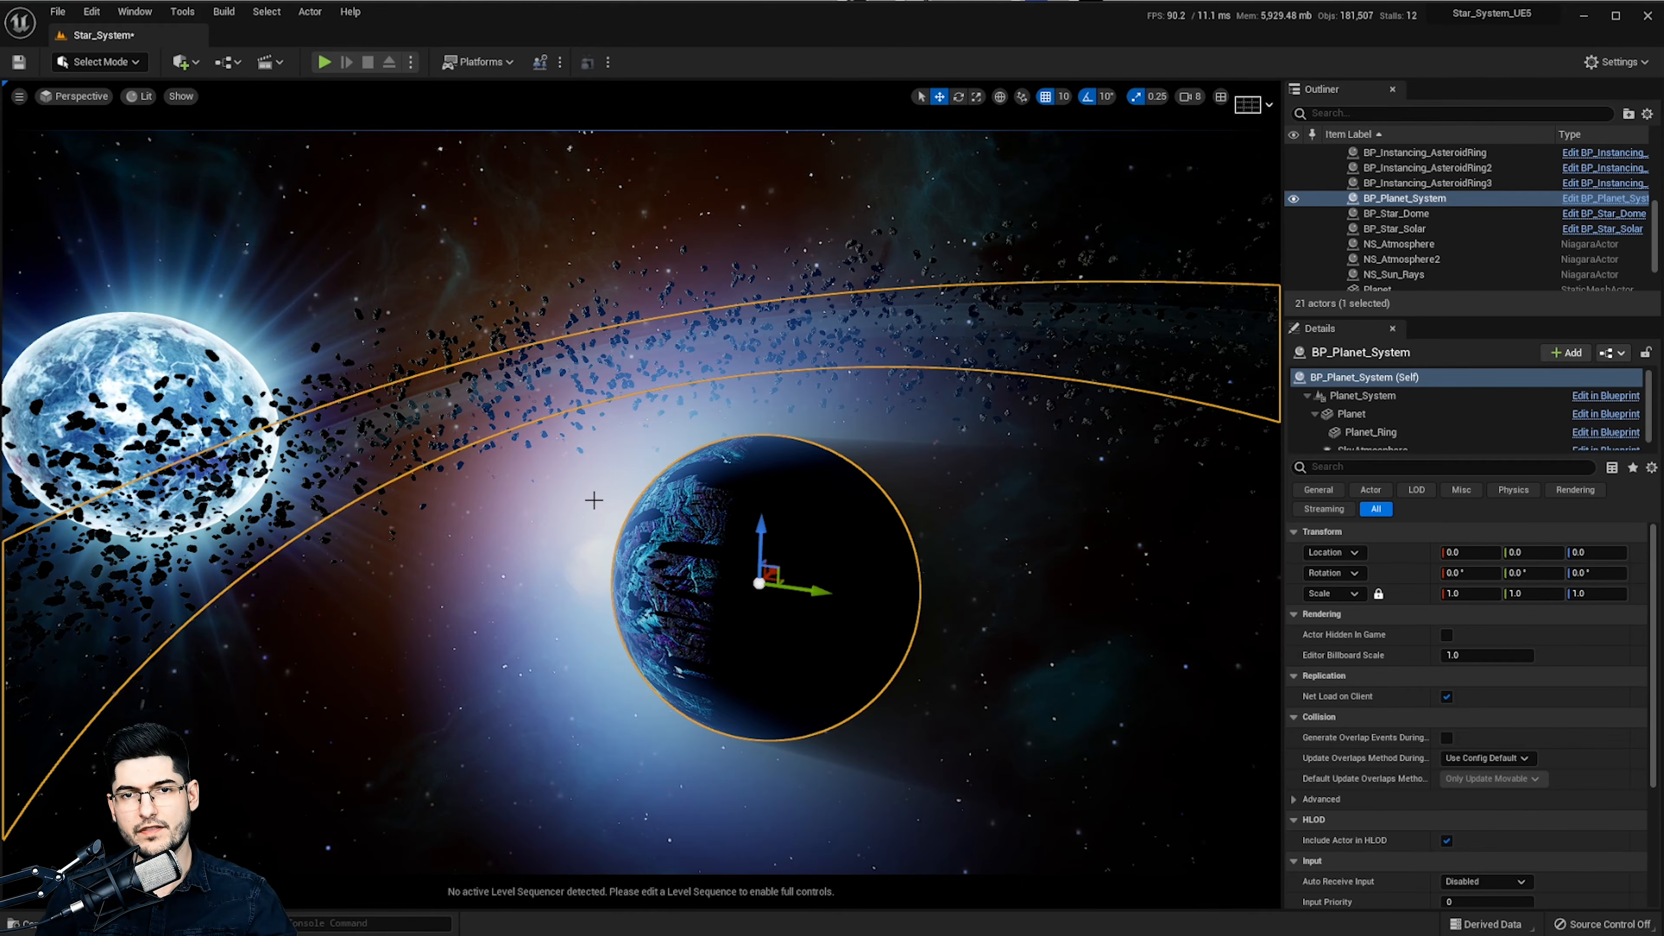
pyautogui.moveTo(573, 516)
pyautogui.mouseDown(button='right')
pyautogui.moveTo(524, 491)
pyautogui.moveTo(433, 522)
pyautogui.moveTo(590, 512)
pyautogui.mouseUp(button='right')
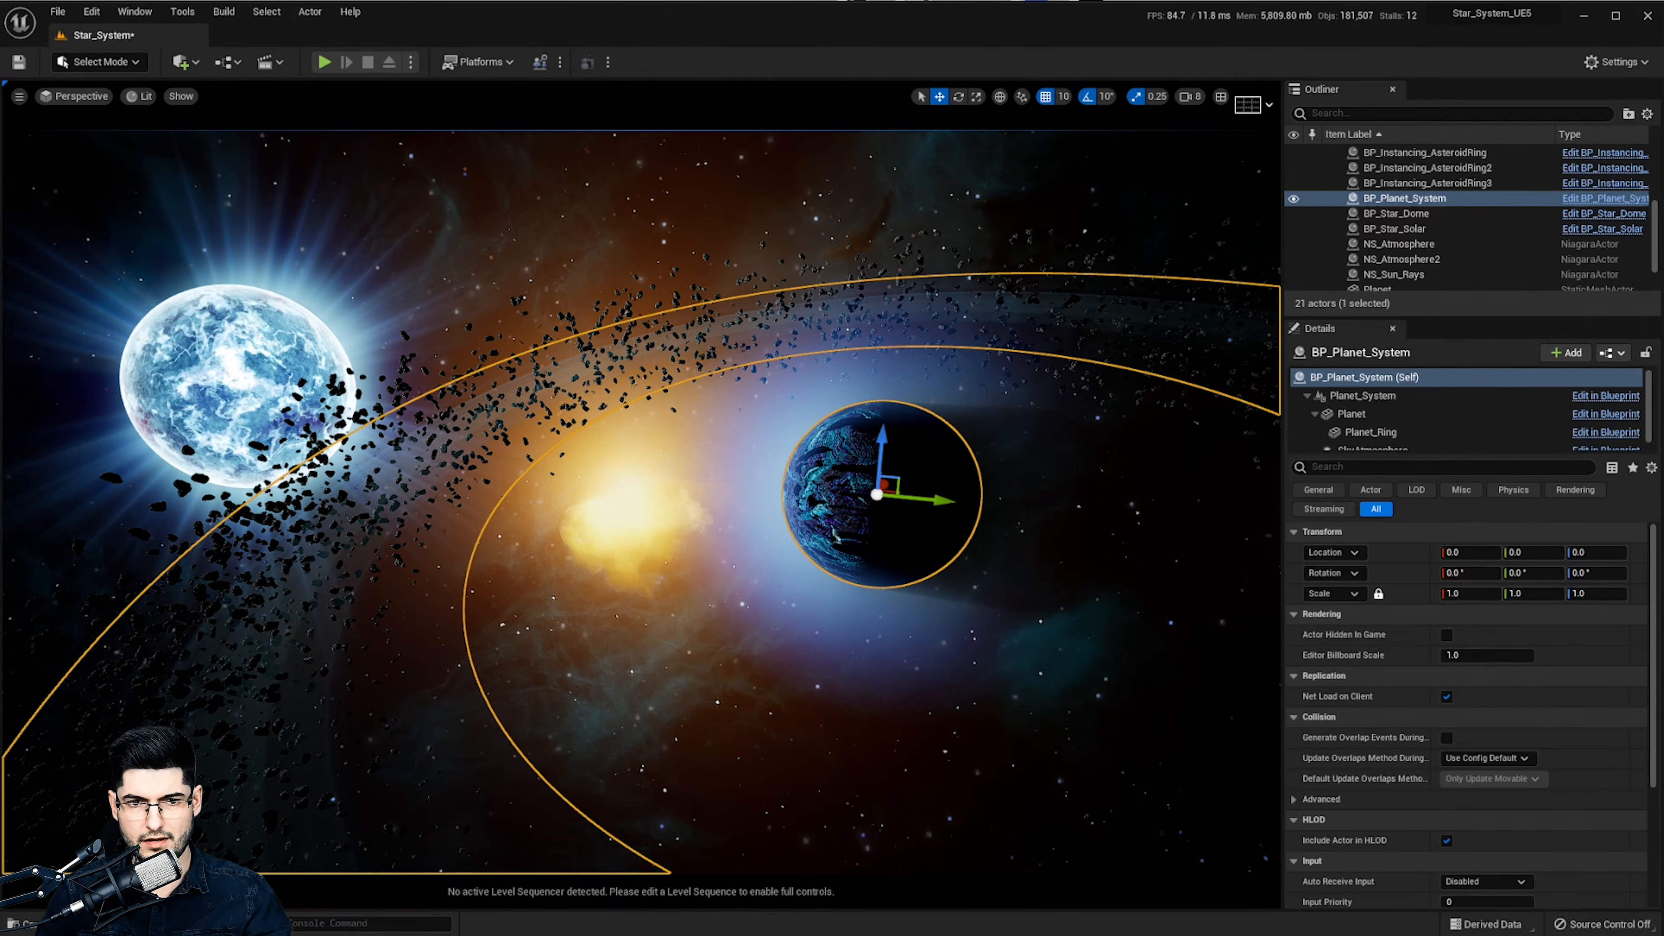
pyautogui.moveTo(641, 504); pyautogui.dragTo(447, 489, button='right')
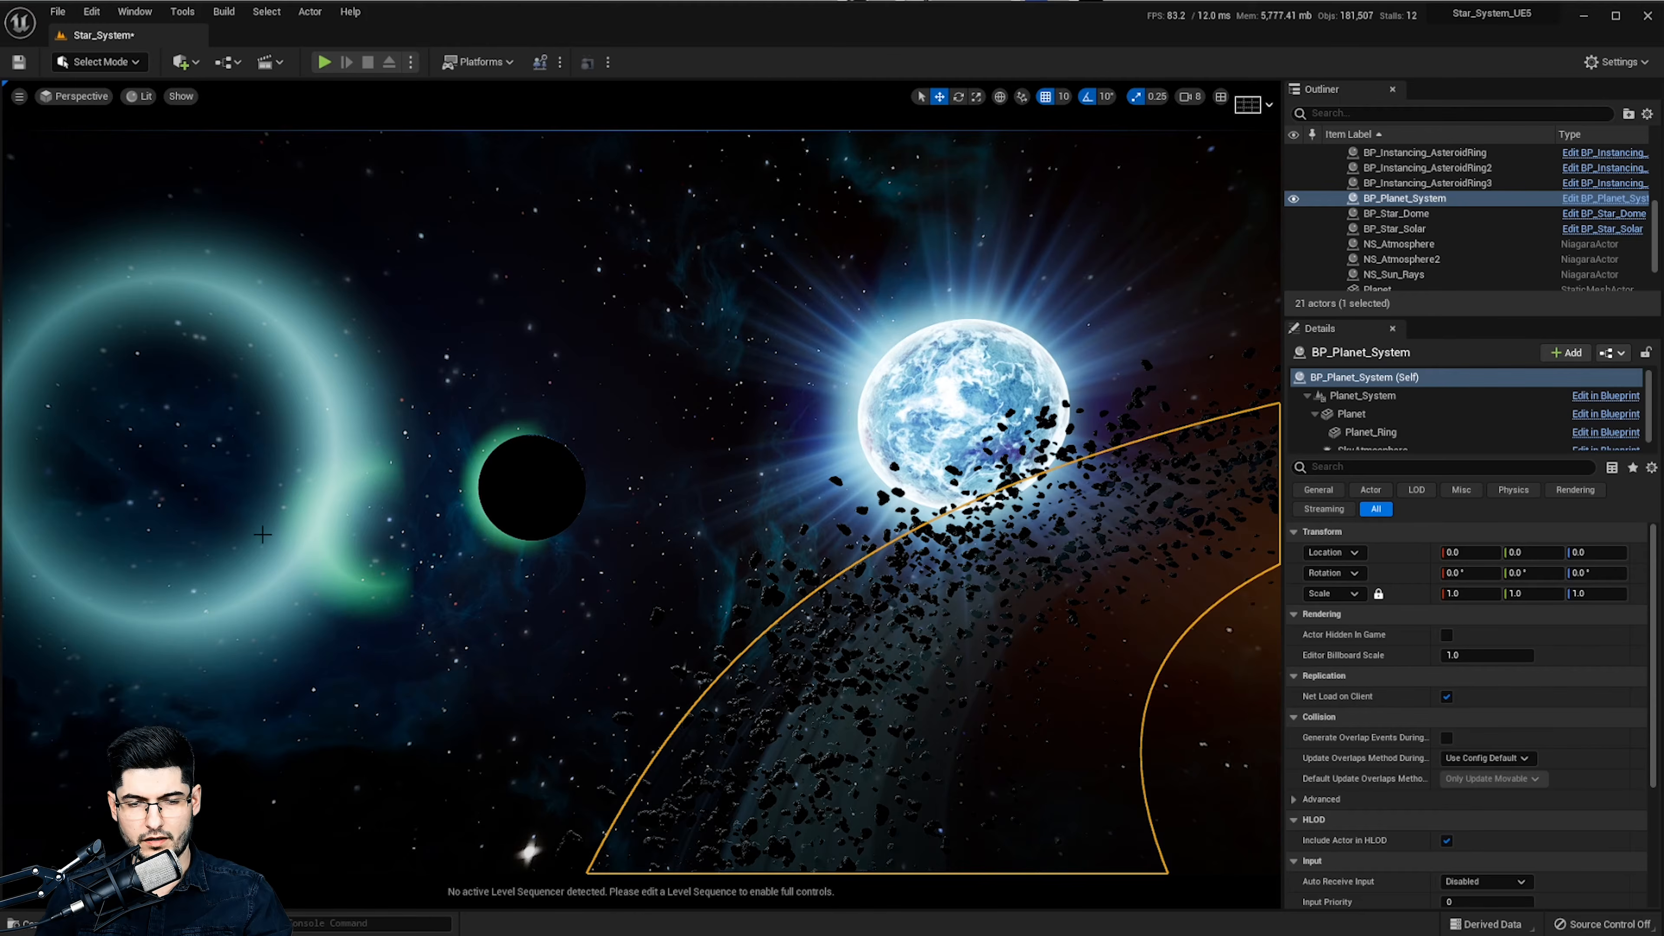
pyautogui.moveTo(263, 534); pyautogui.dragTo(296, 333, button='right')
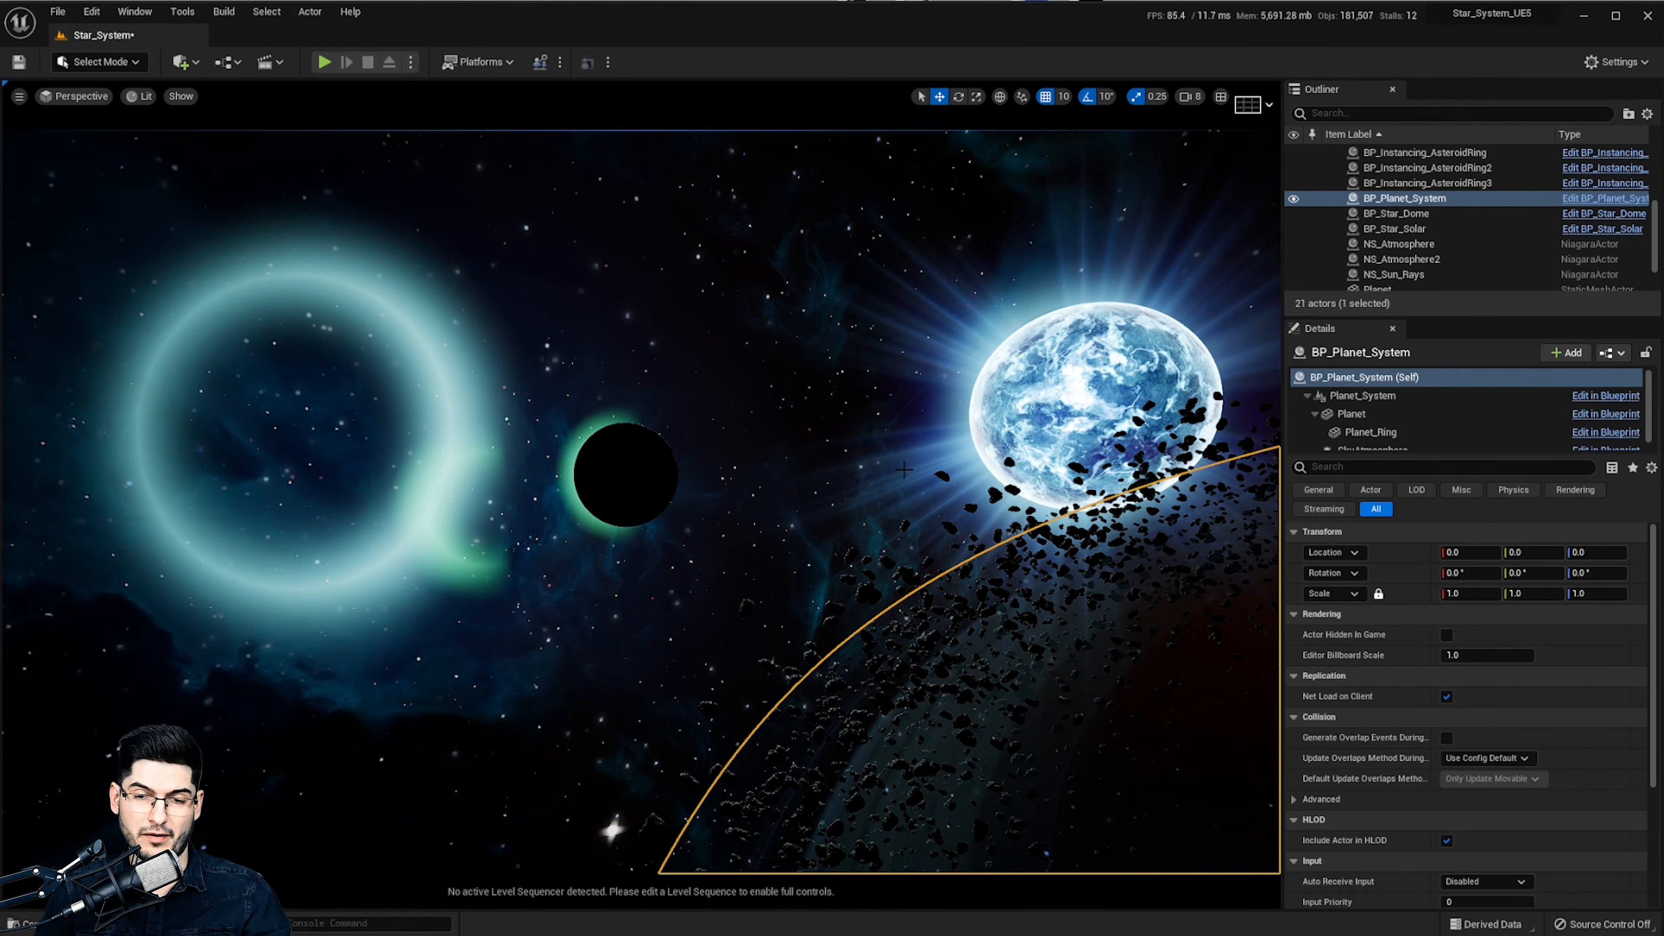
pyautogui.moveTo(873, 477); pyautogui.dragTo(971, 478, button='right')
pyautogui.press('q')
pyautogui.press('e')
pyautogui.press('w')
pyautogui.moveTo(458, 493); pyautogui.dragTo(686, 509, button='right')
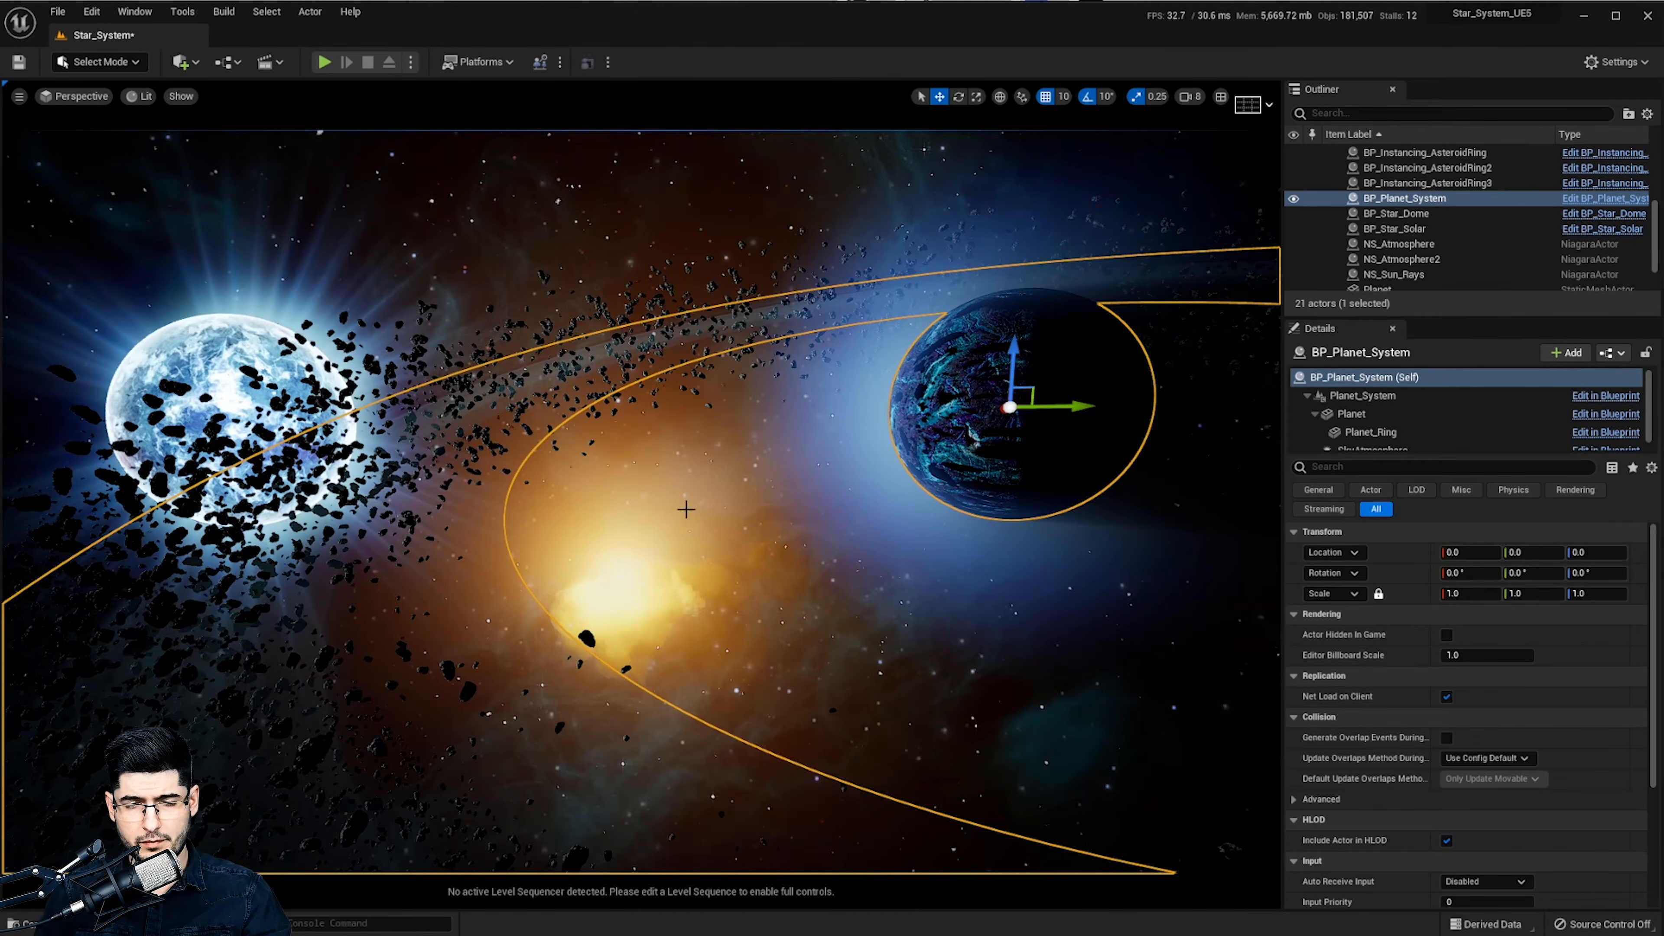
pyautogui.moveTo(430, 341); pyautogui.dragTo(7, 348, button='right')
pyautogui.moveTo(641, 502); pyautogui.dragTo(806, 631, button='right')
pyautogui.press('w')
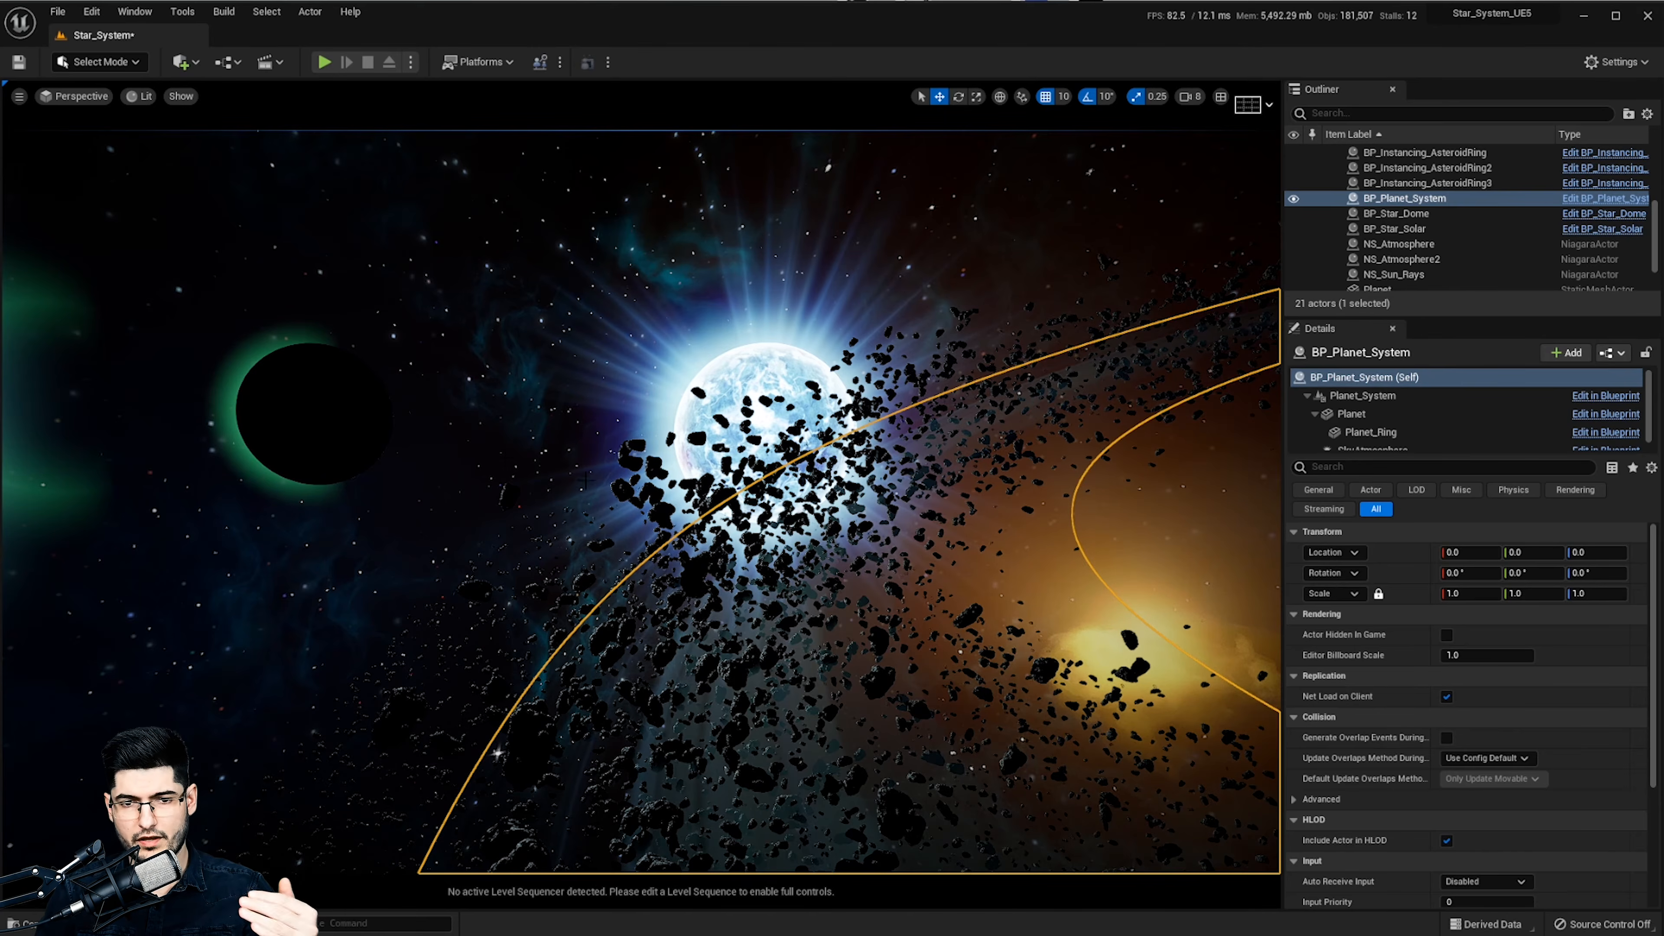
pyautogui.moveTo(721, 432); pyautogui.dragTo(826, 430, button='right')
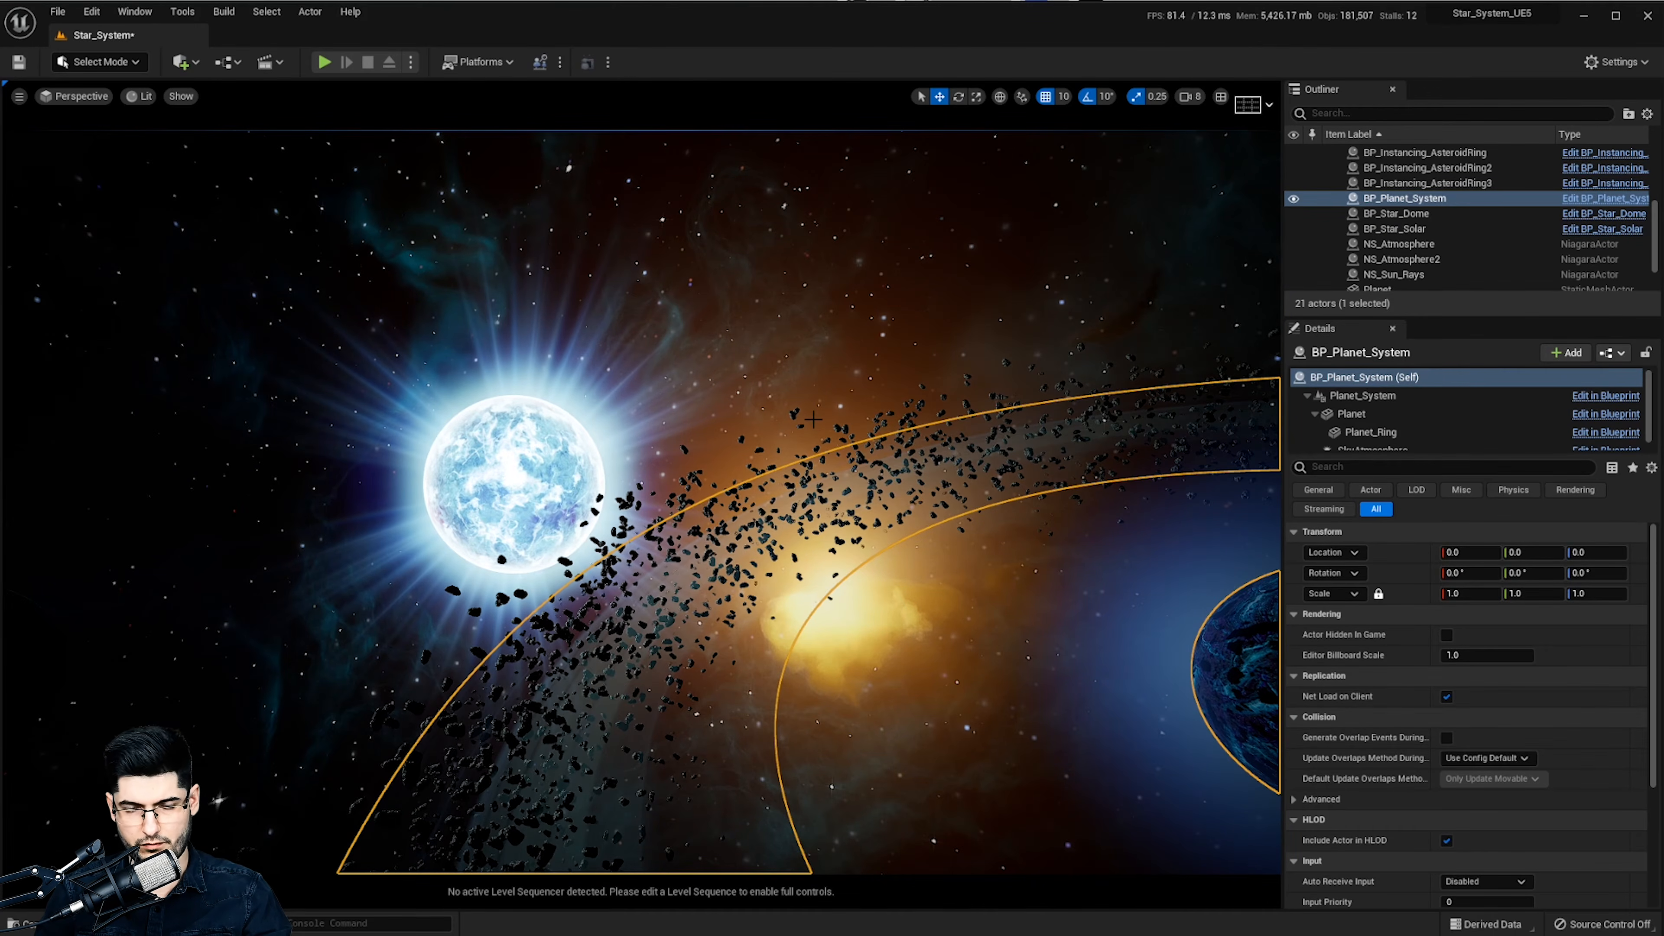
pyautogui.moveTo(801, 425); pyautogui.dragTo(681, 426, button='right')
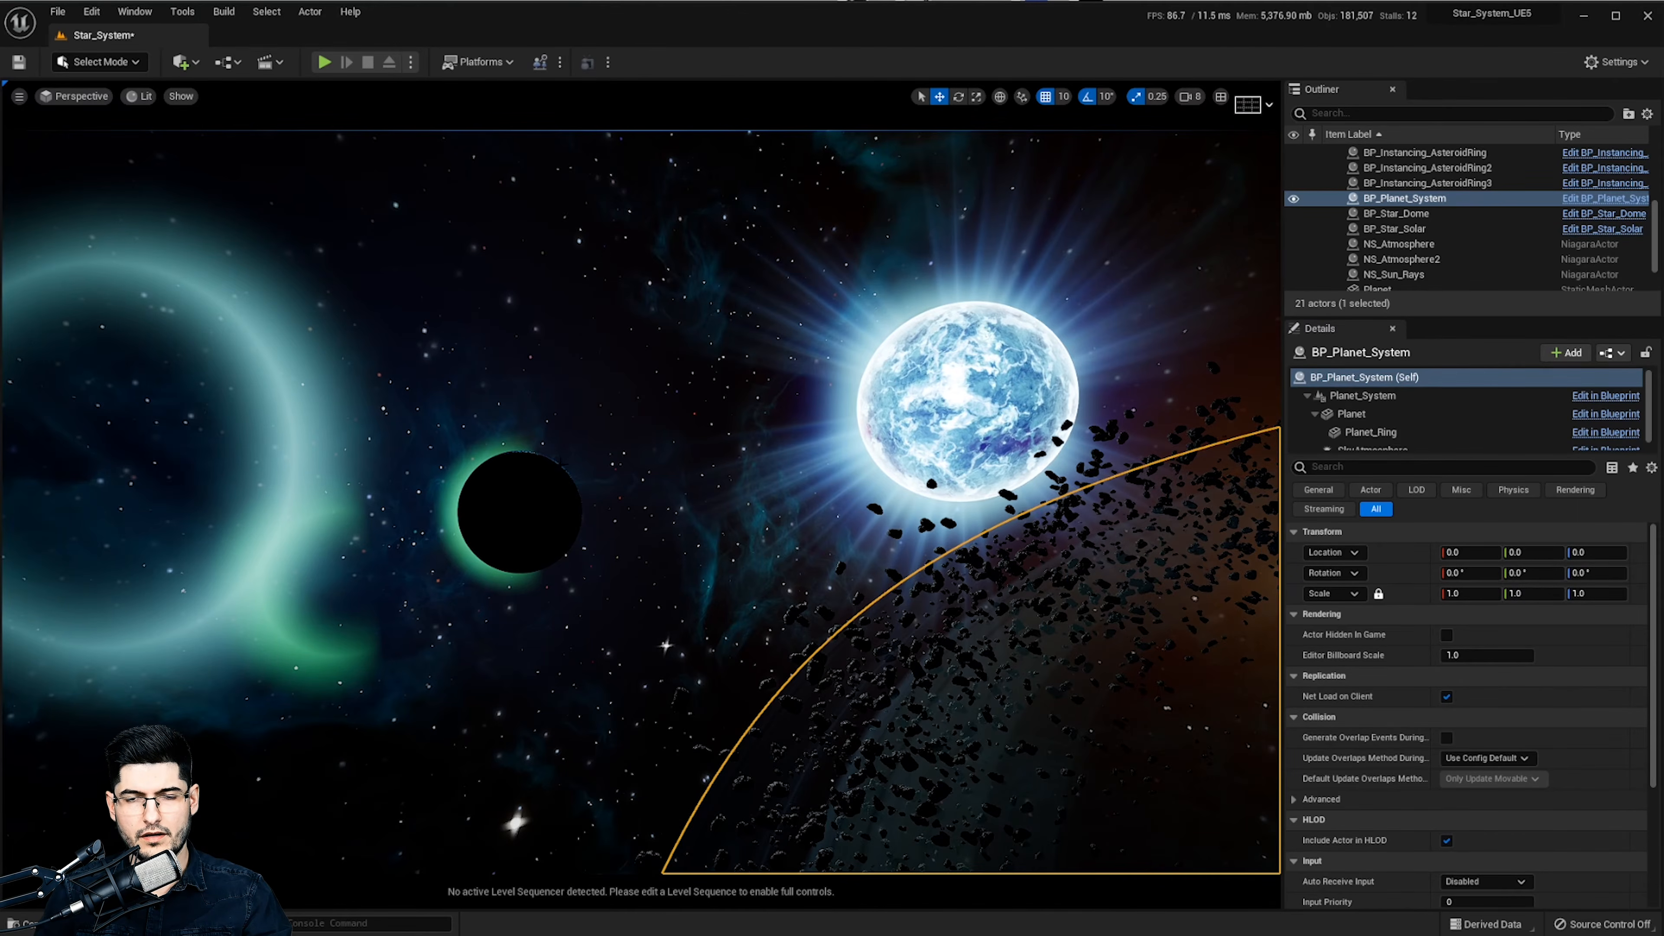
# Focus on BP_Star_Solar and examine the rays and glow around the star up close
pyautogui.click(846, 351)
pyautogui.press('f')
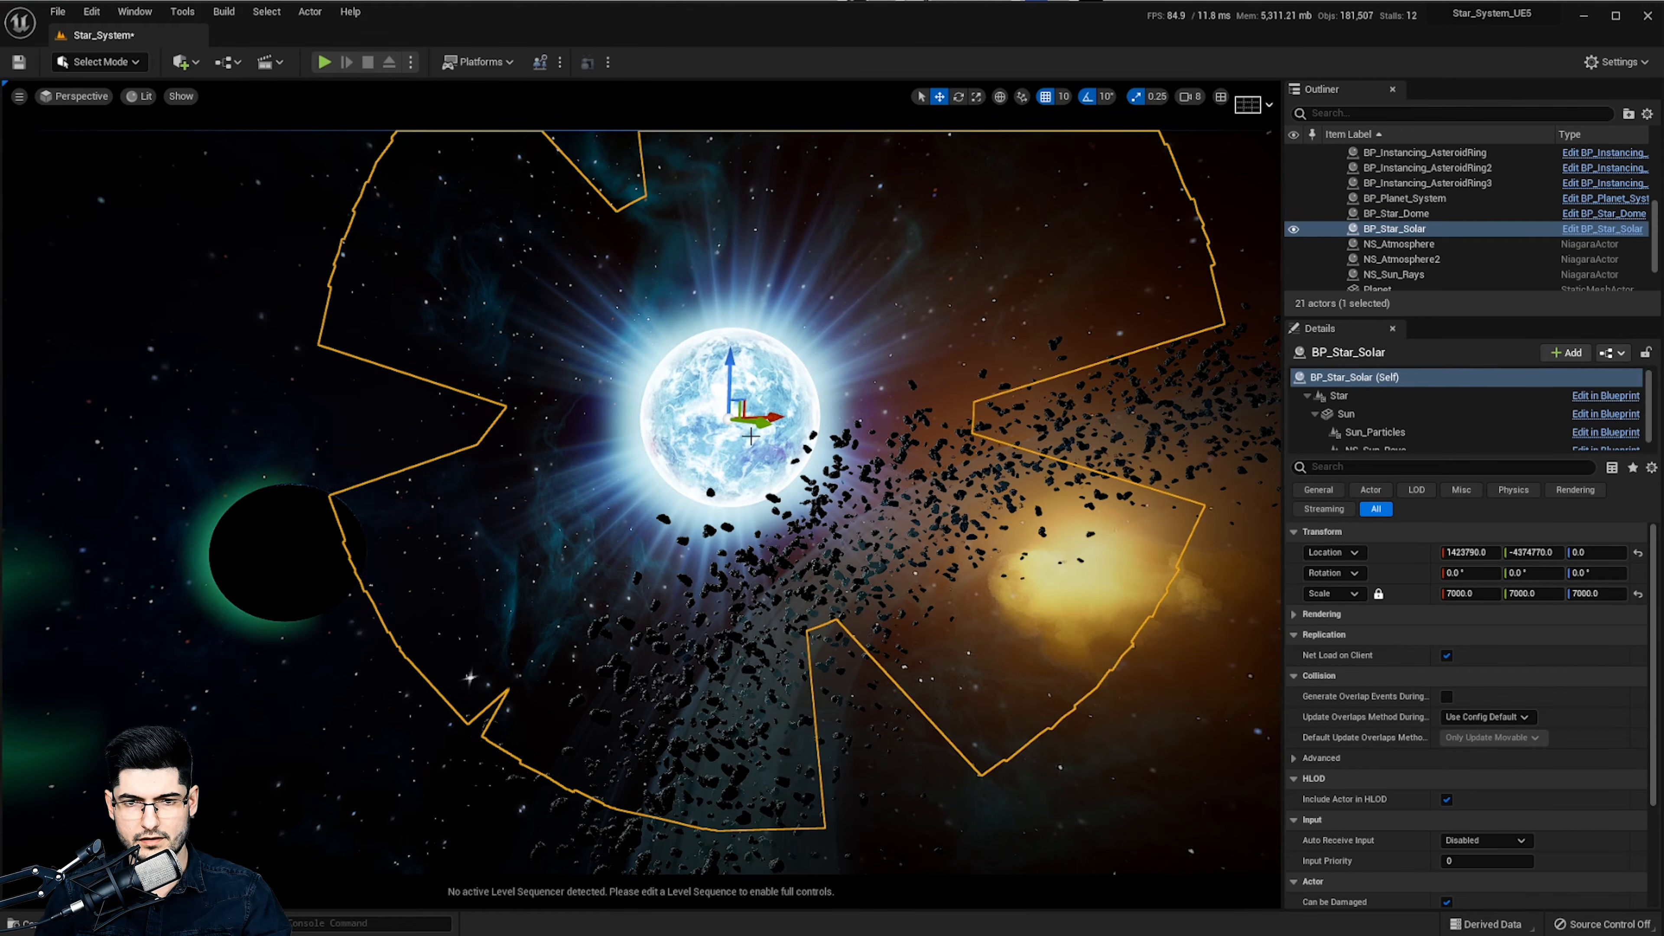
pyautogui.keyDown('alt'); pyautogui.moveTo(633, 486); pyautogui.dragTo(681, 269); pyautogui.keyUp('alt')
pyautogui.press('w')
pyautogui.moveTo(383, 713); pyautogui.dragTo(440, 619, button='right')
pyautogui.press('w')
pyautogui.press('w')
pyautogui.moveTo(686, 449); pyautogui.dragTo(679, 454, button='right')
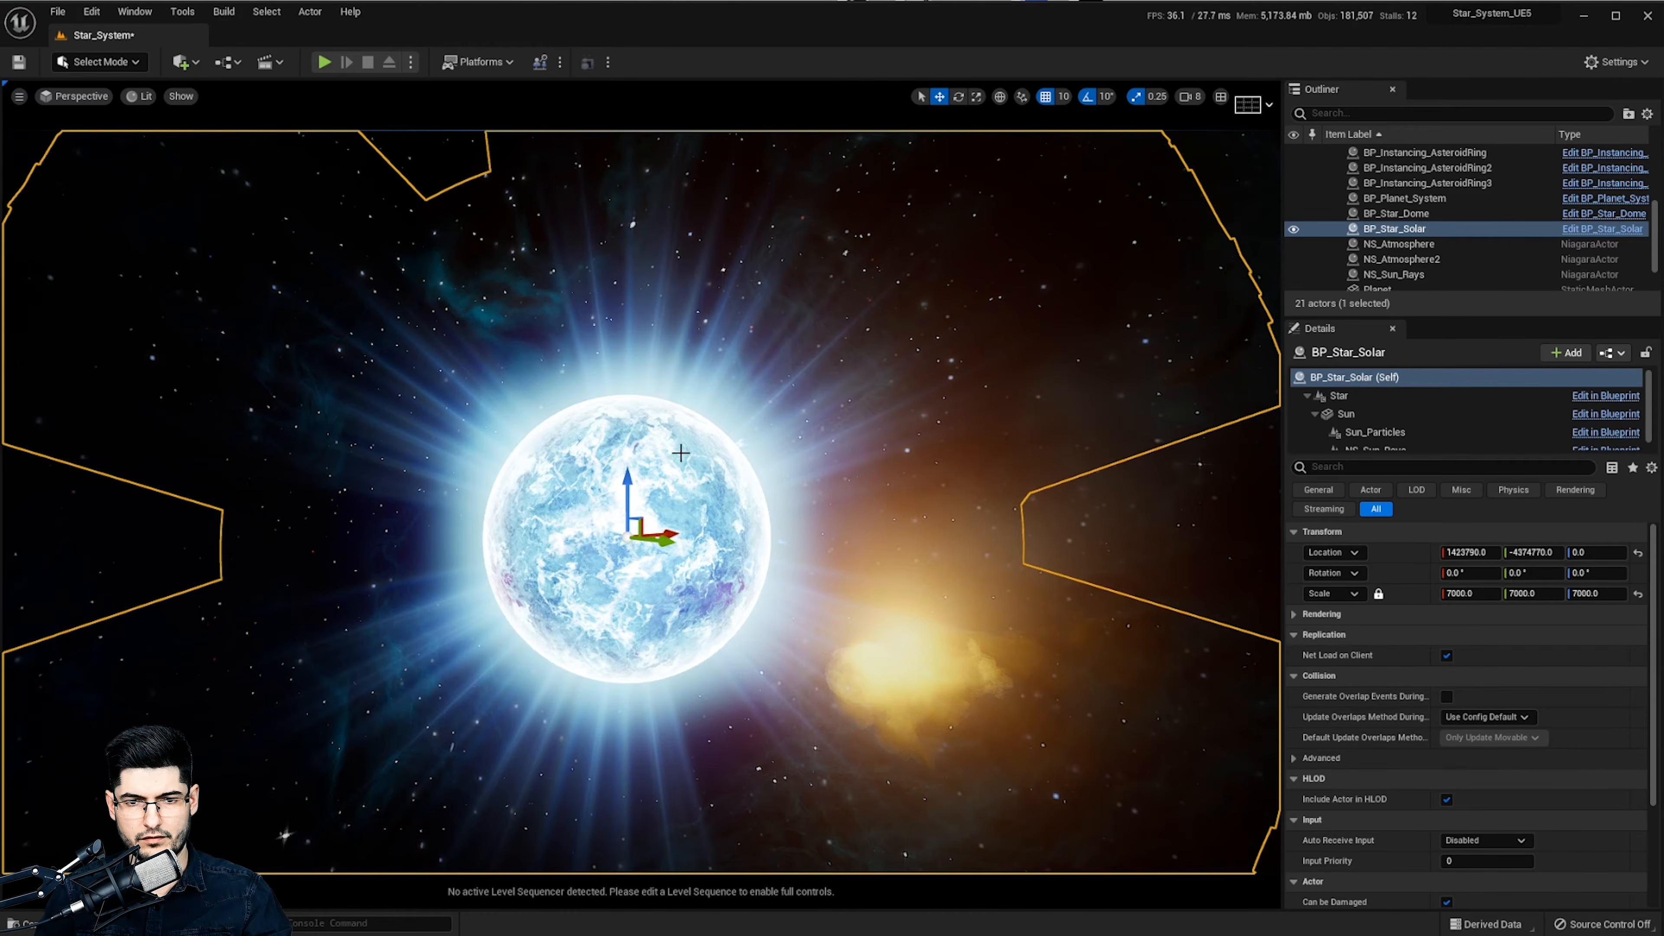
pyautogui.press('w')
pyautogui.moveTo(536, 495); pyautogui.dragTo(647, 573, button='right')
pyautogui.press('w')
pyautogui.press('w')
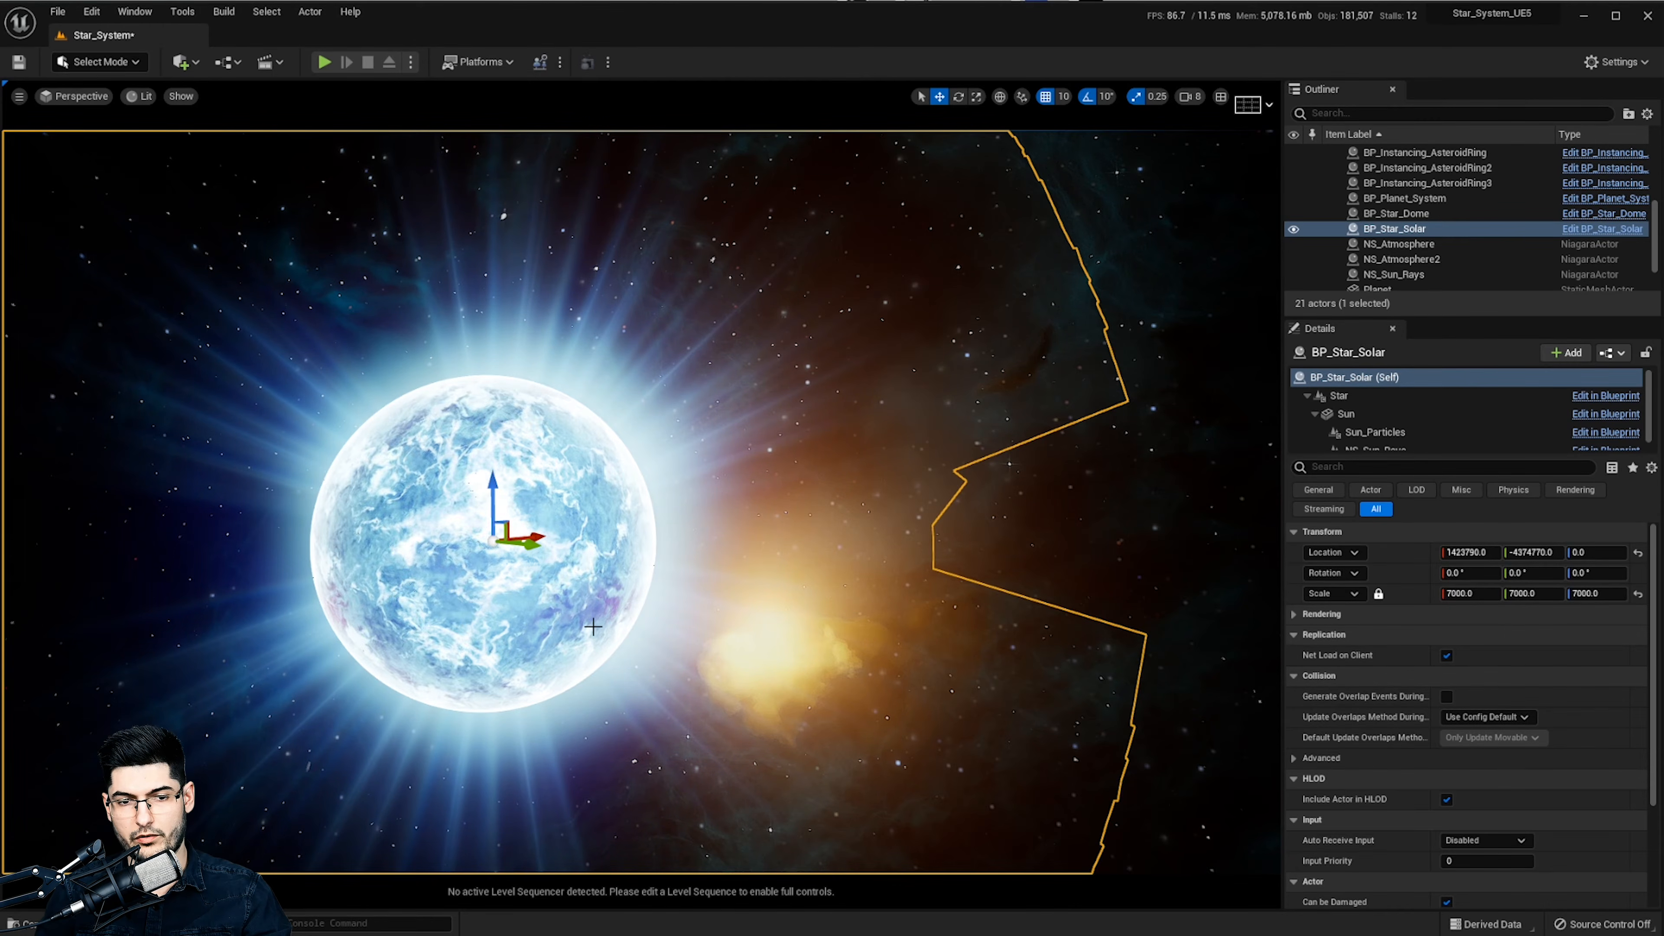
pyautogui.moveTo(593, 627); pyautogui.dragTo(567, 489, button='right')
pyautogui.press('w')
pyautogui.press('w')
pyautogui.press('w')
pyautogui.click(515, 450)
pyautogui.press('s')
# Examine the glow ring and the planet atmospheres from beyond the asteroid ring
pyautogui.click(176, 569)
pyautogui.moveTo(175, 569)
pyautogui.mouseDown(button='right')
pyautogui.moveTo(89, 565)
pyautogui.moveTo(197, 565)
pyautogui.moveTo(183, 558)
pyautogui.mouseUp(button='right')
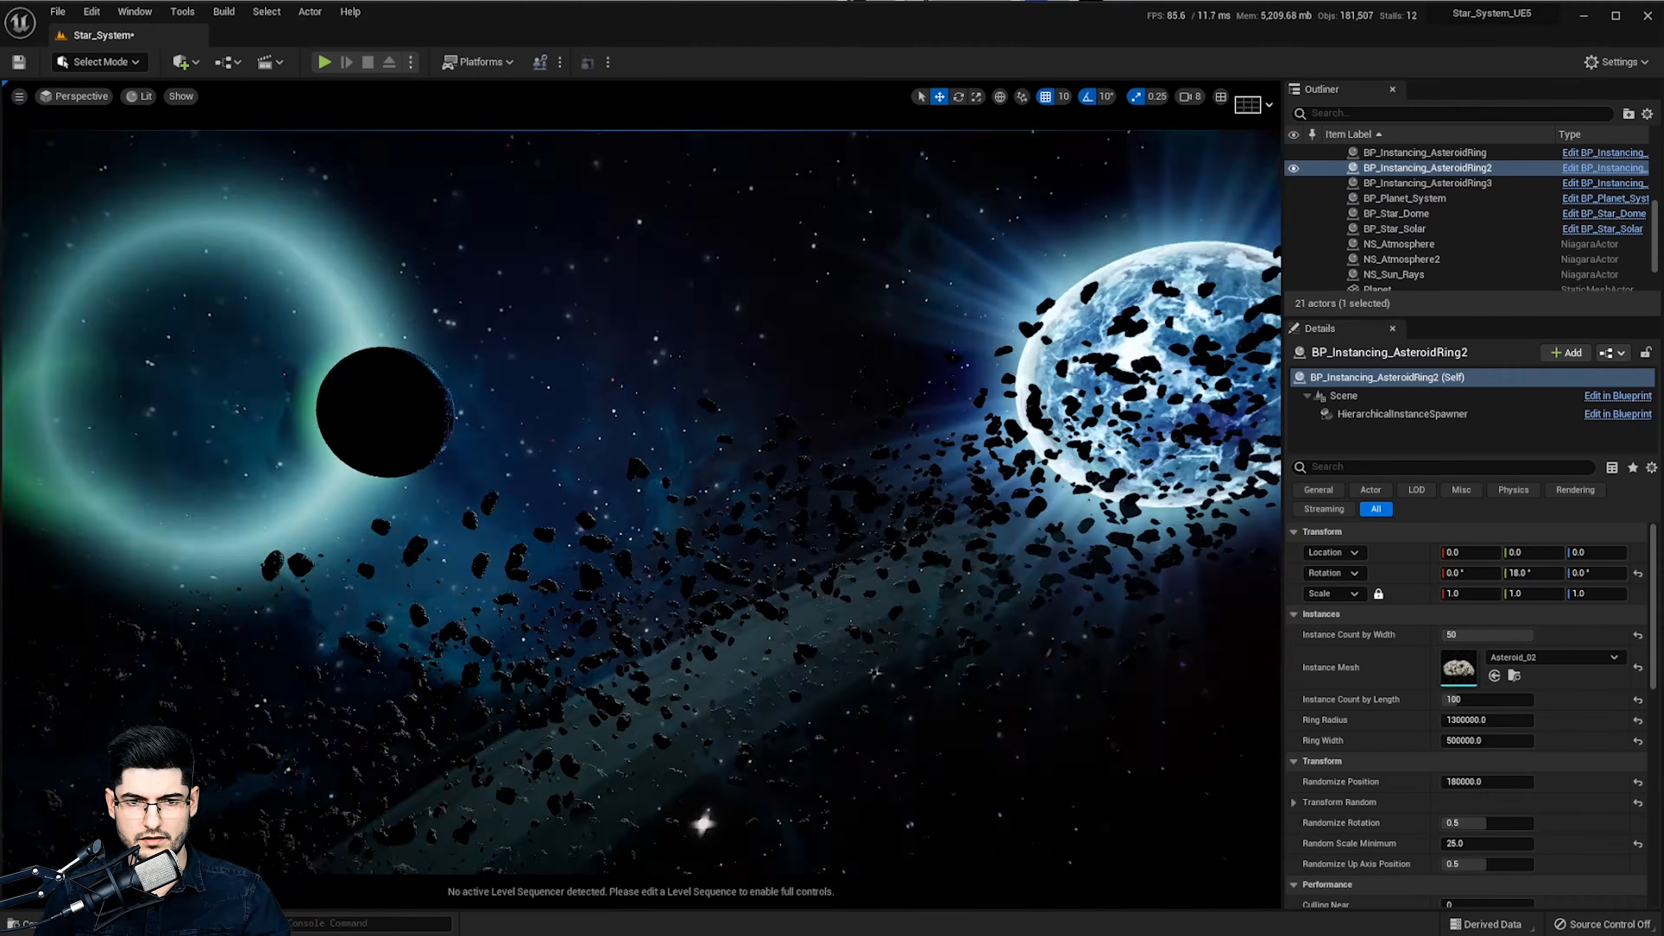
pyautogui.press('w')
pyautogui.moveTo(641, 502); pyautogui.dragTo(724, 484, button='right')
pyautogui.press('w')
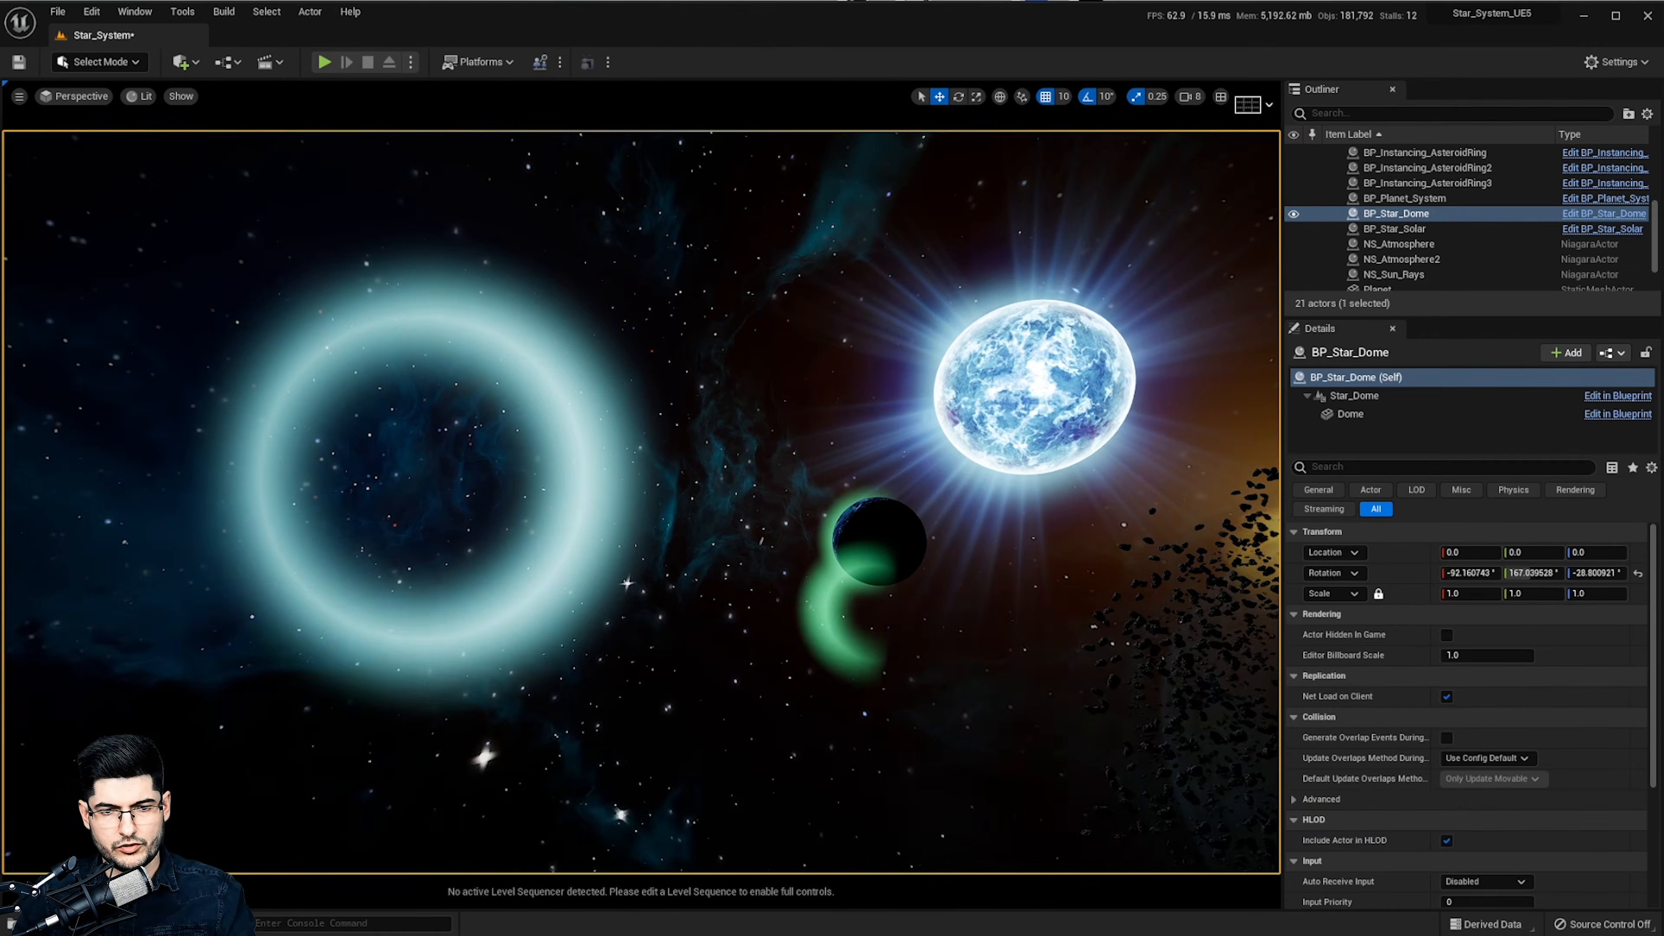
# Create a new material named M_Tutorial_Atmos in the Planet_System/Materials/Atmosphere folder
pyautogui.hotkey('ctrl', 'space')
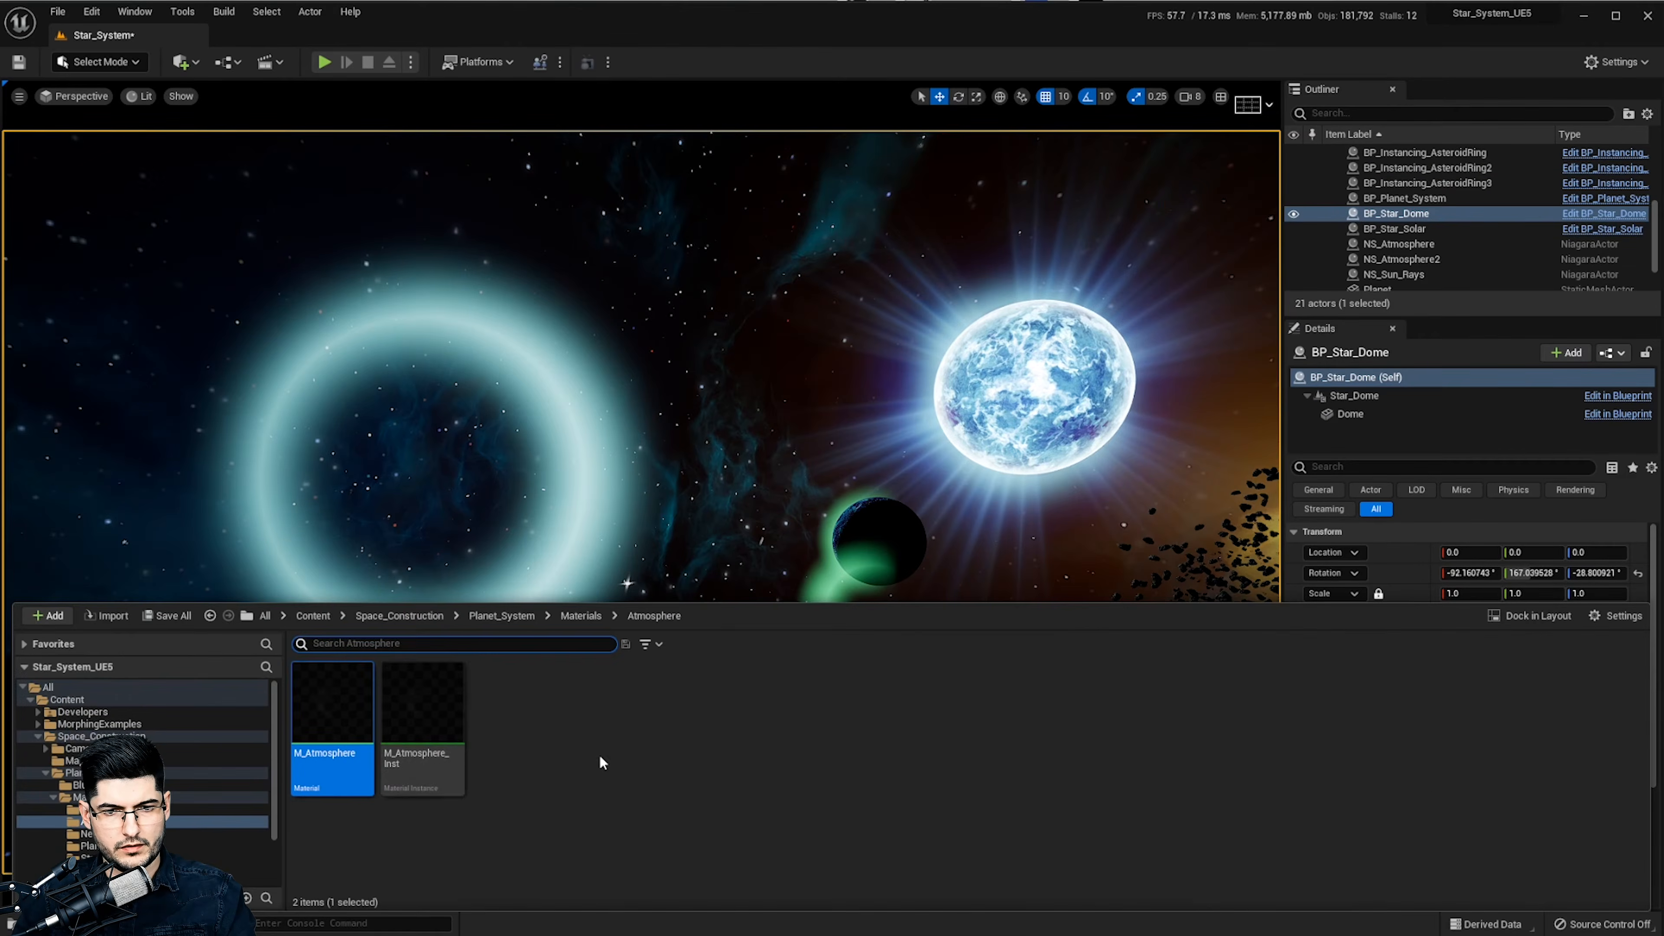
pyautogui.rightClick(595, 757)
pyautogui.click(695, 384)
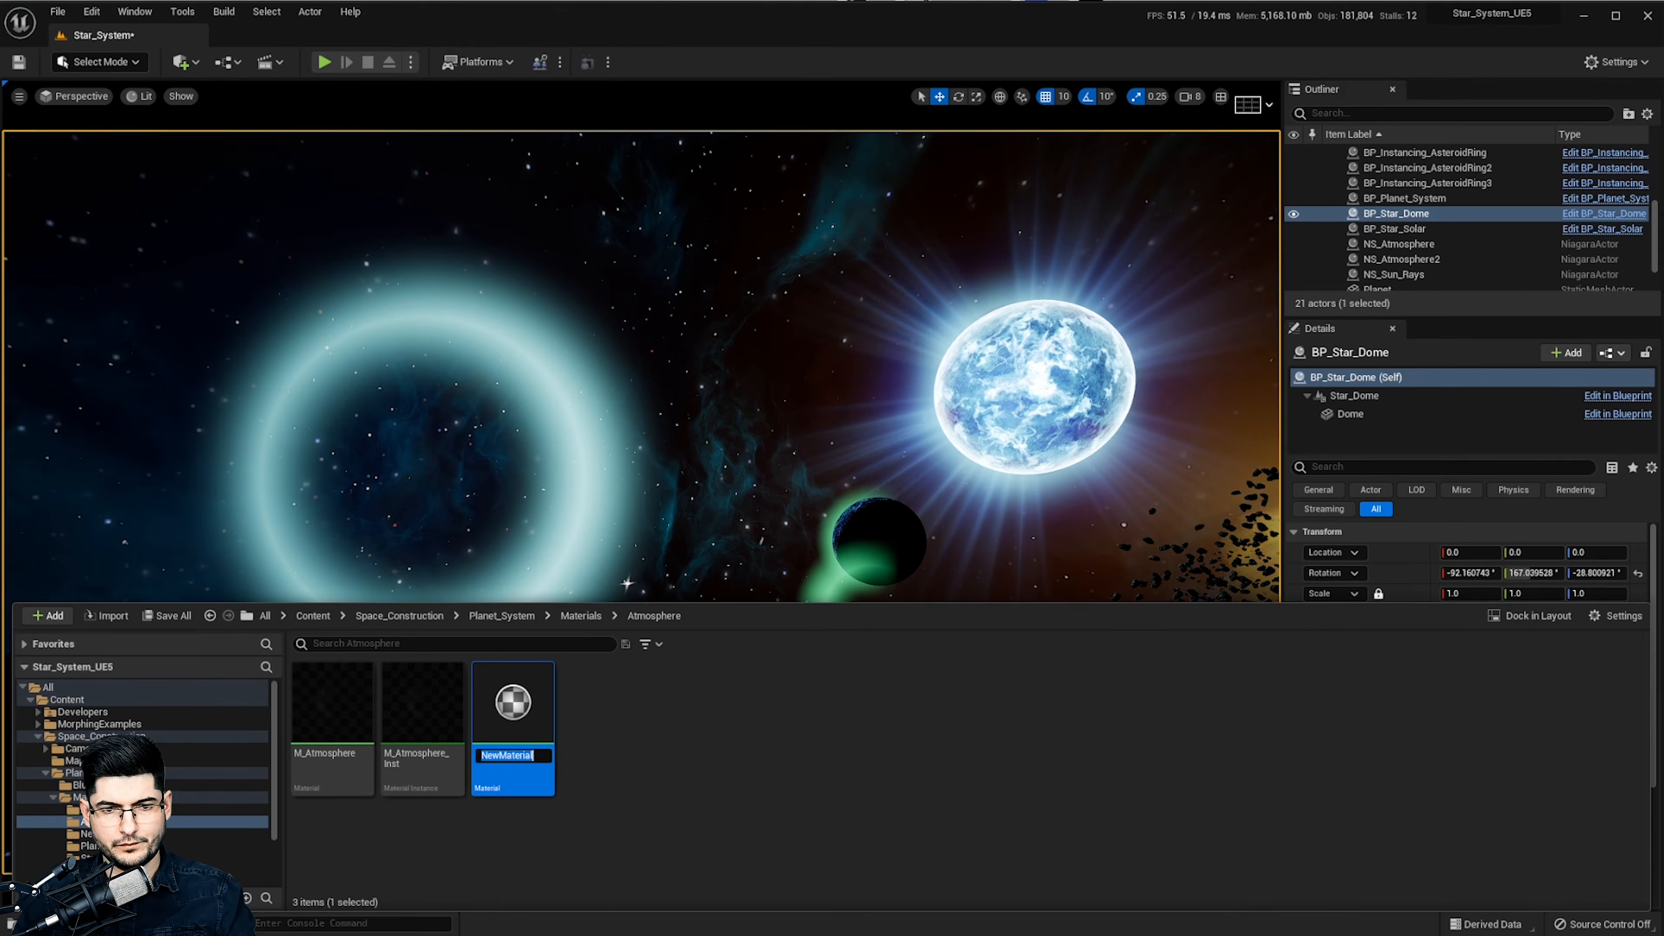
pyautogui.write('M_Tuto')
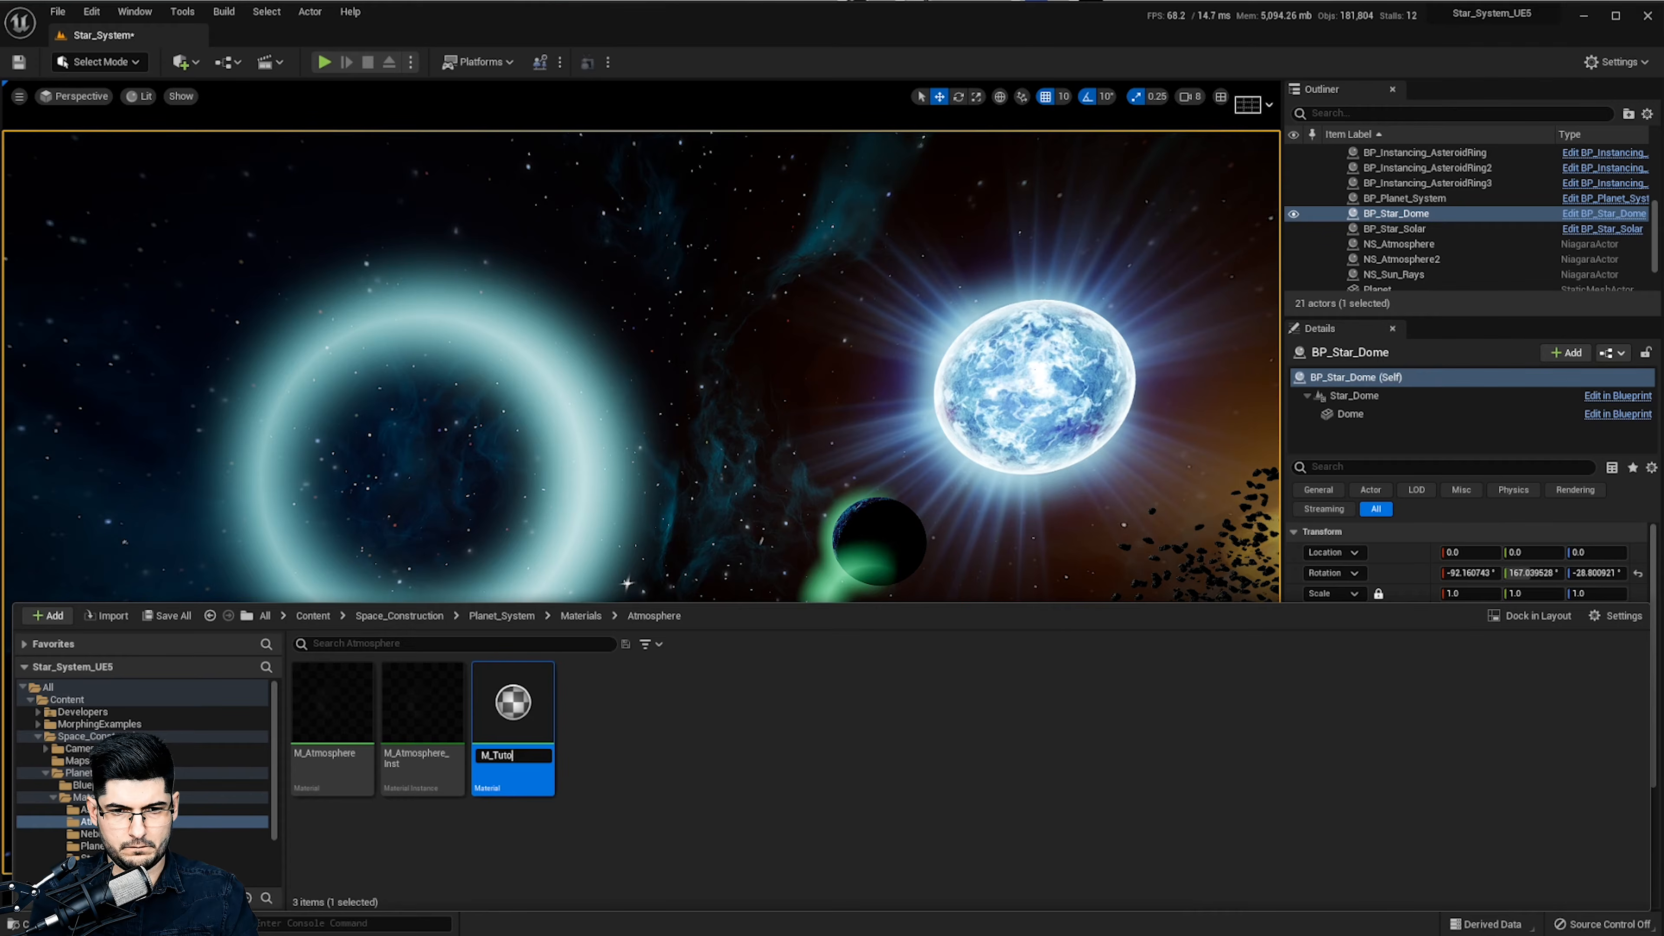
pyautogui.write('rial_Atmos')
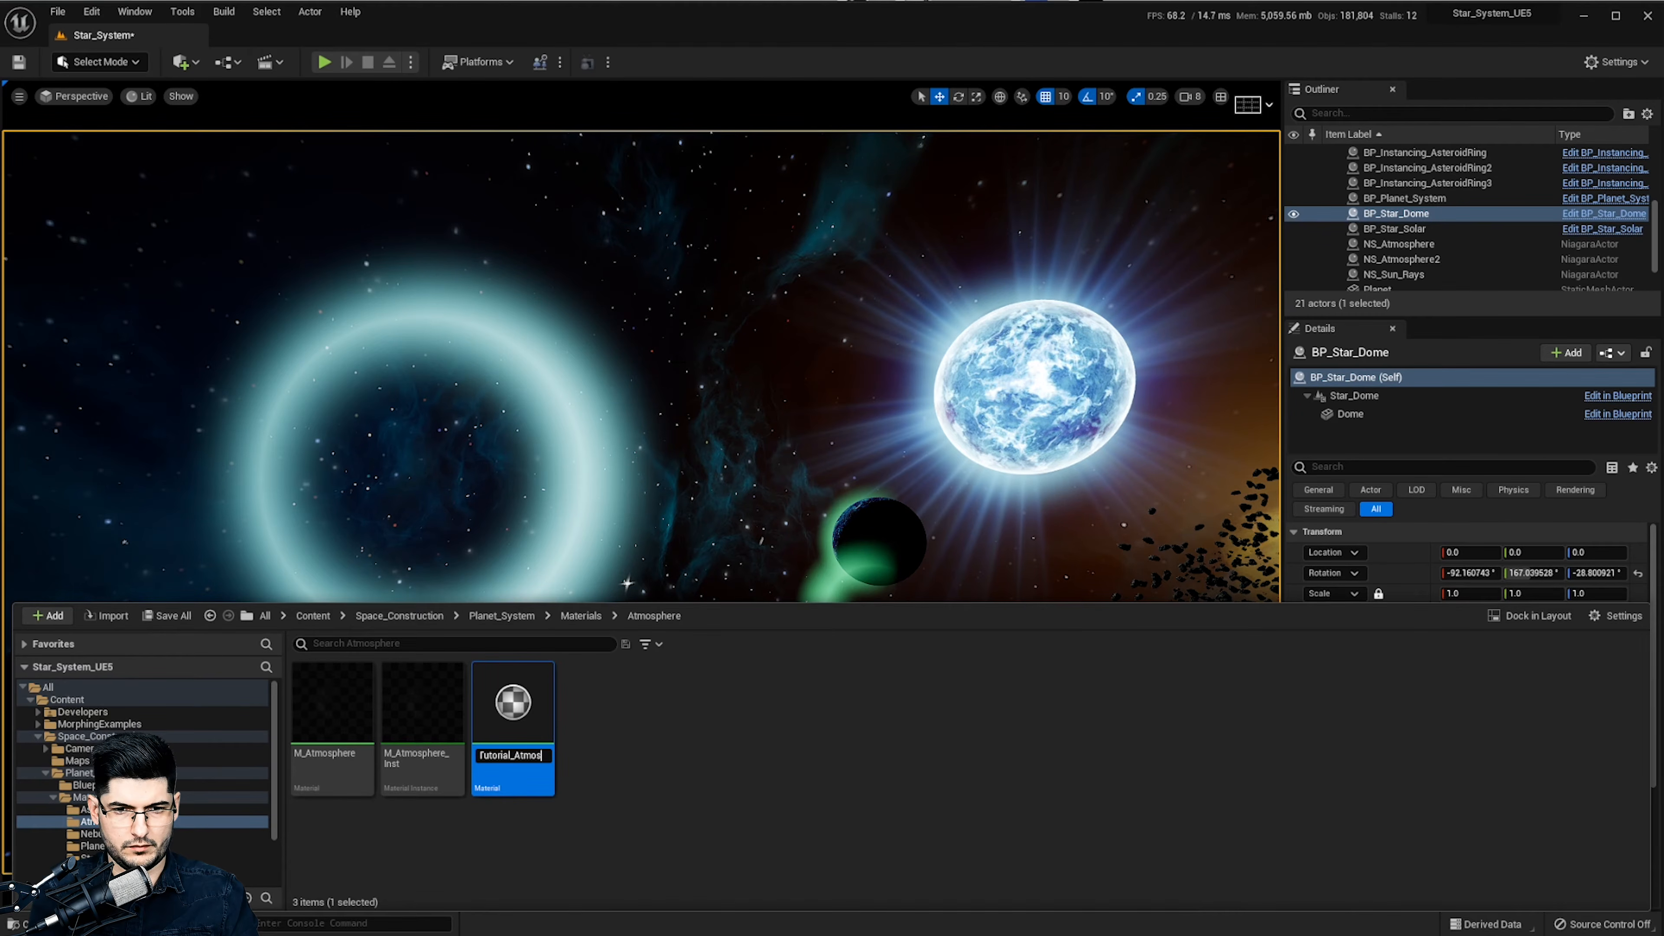
pyautogui.press('Return')
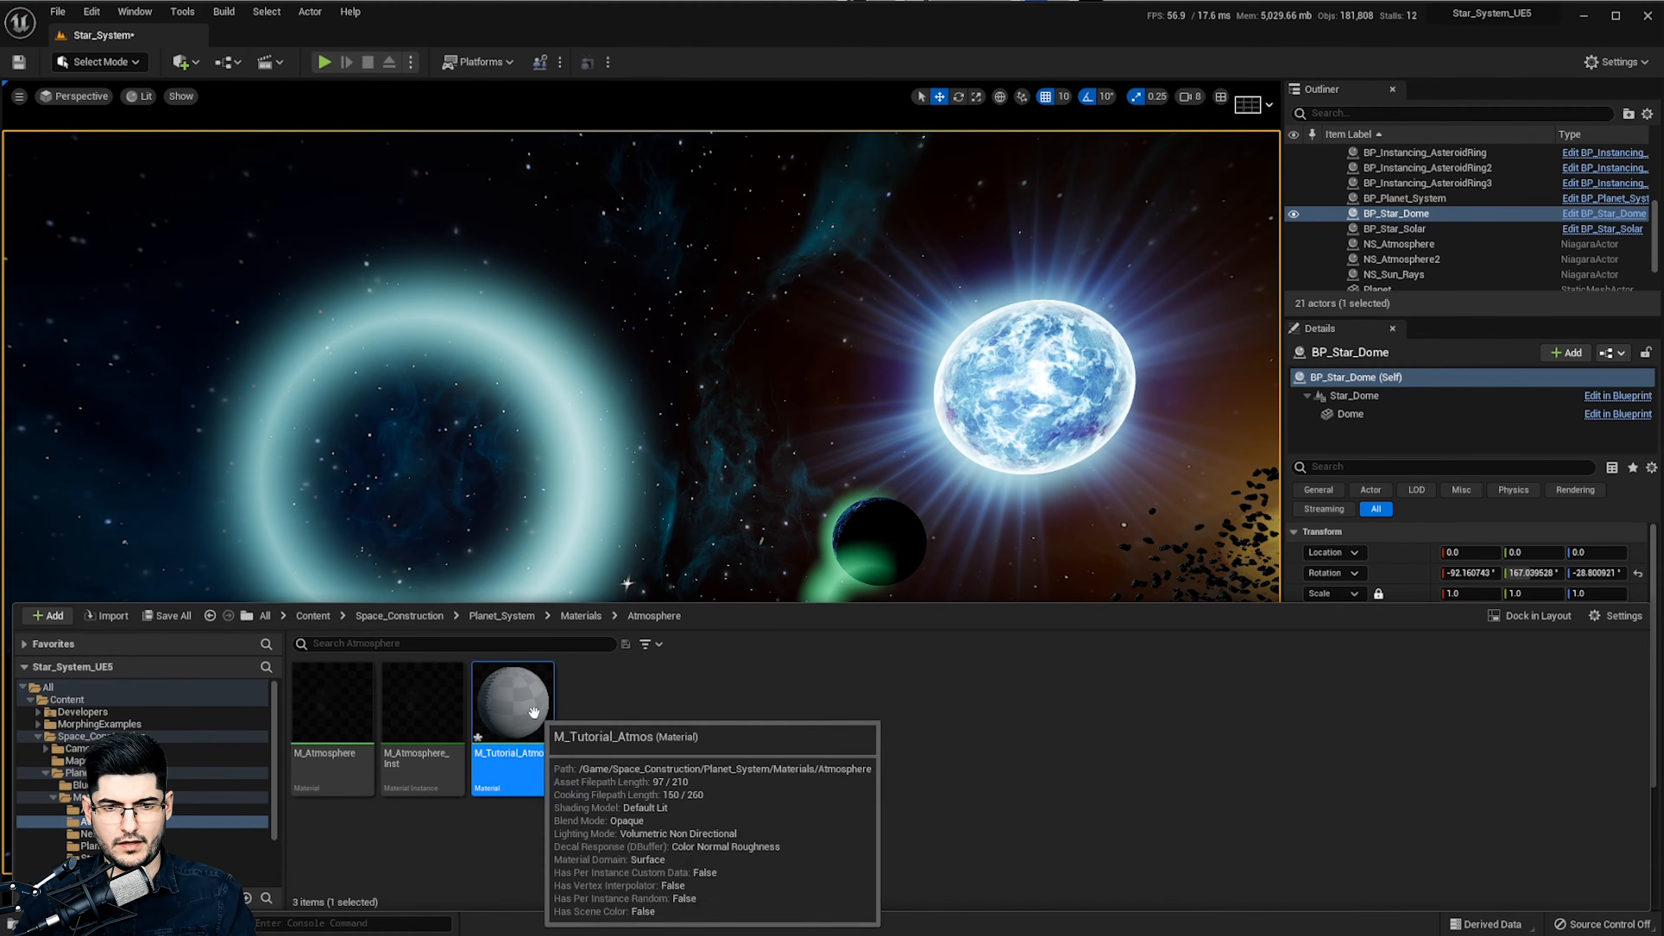
# Open the M_Tutorial_Atmos material for editing and enlarge its editor window
pyautogui.moveTo(729, 453); pyautogui.dragTo(760, 462, button='right')
pyautogui.hotkey('ctrl', 'space')
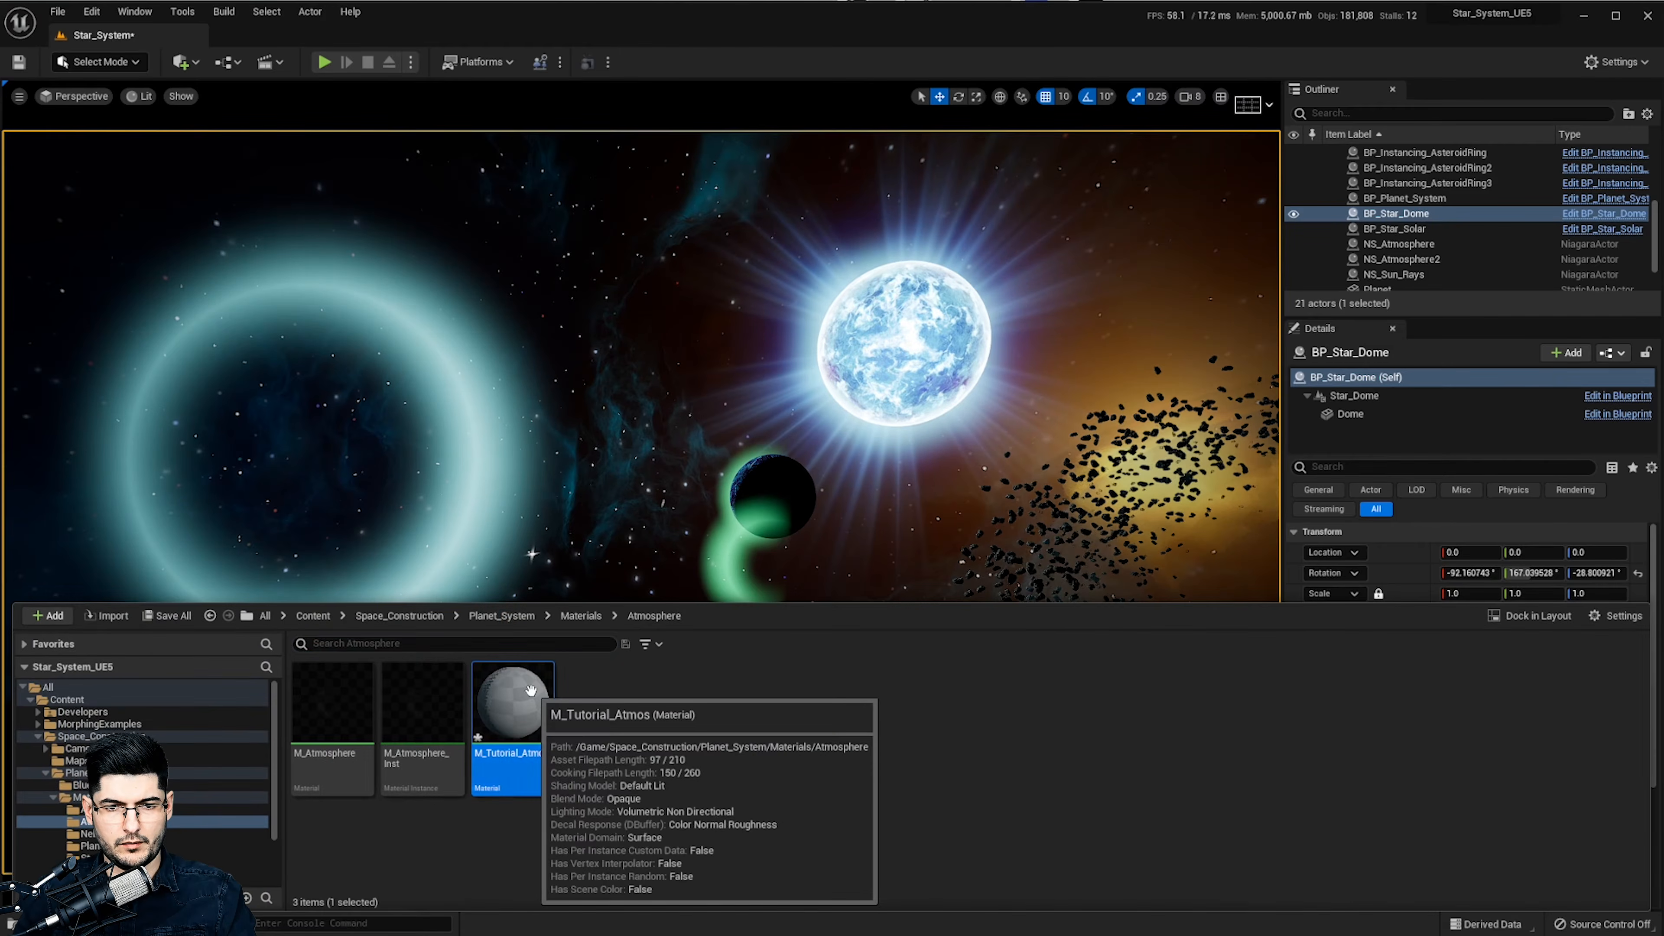
pyautogui.doubleClick(532, 689)
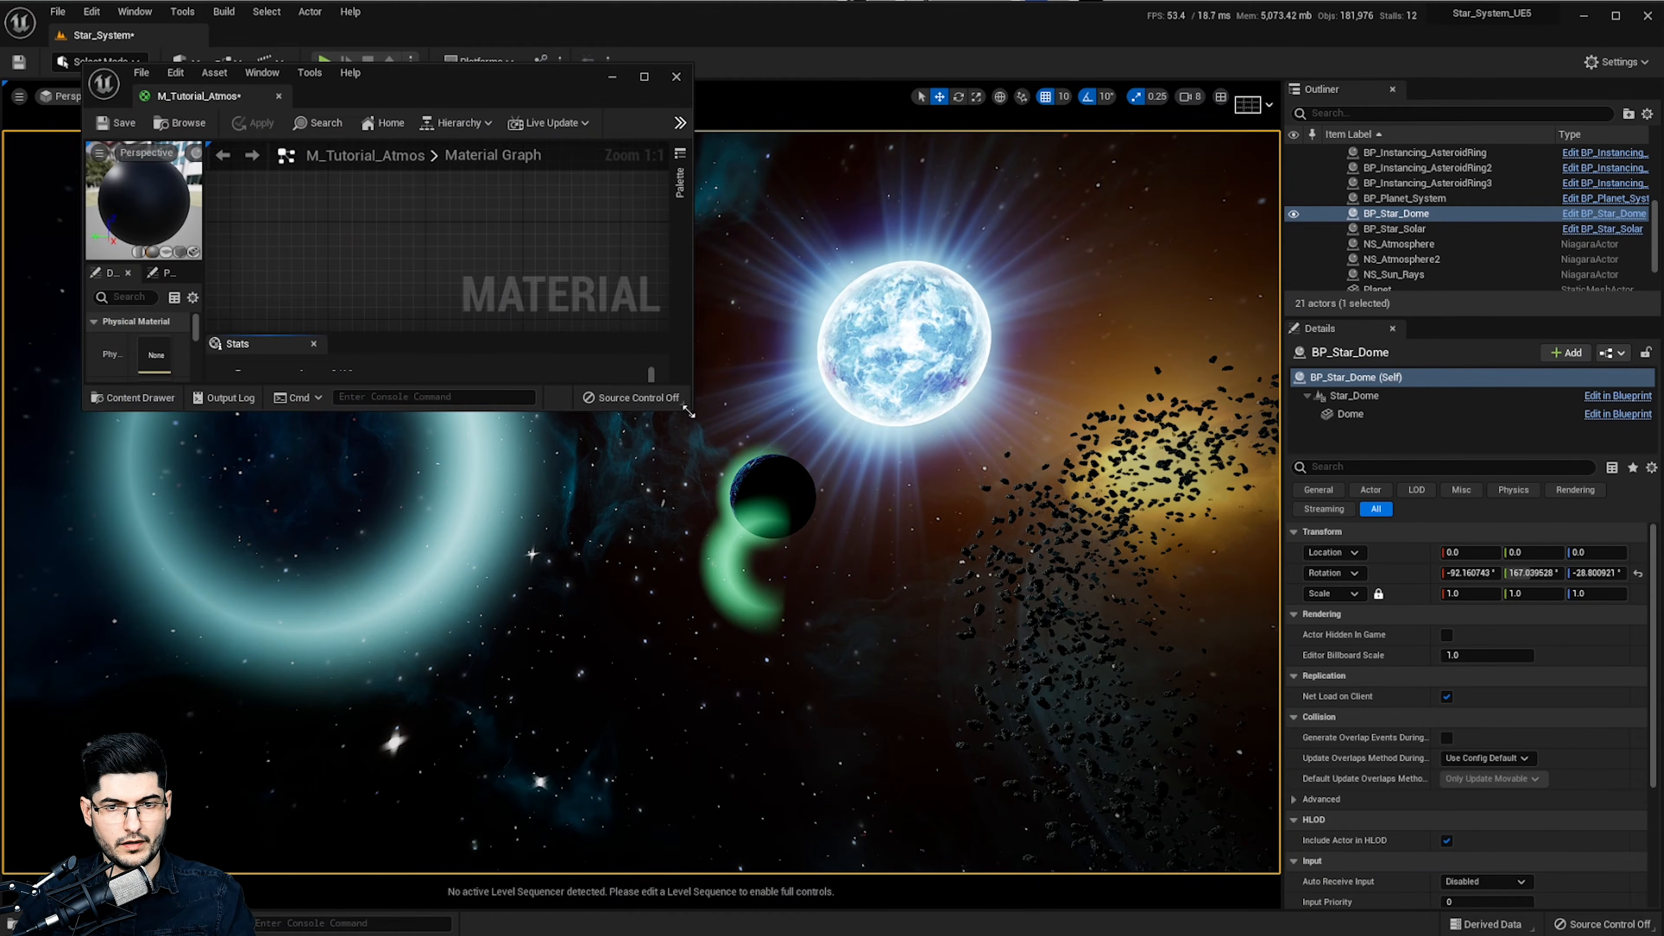
pyautogui.moveTo(687, 411); pyautogui.dragTo(1518, 903)
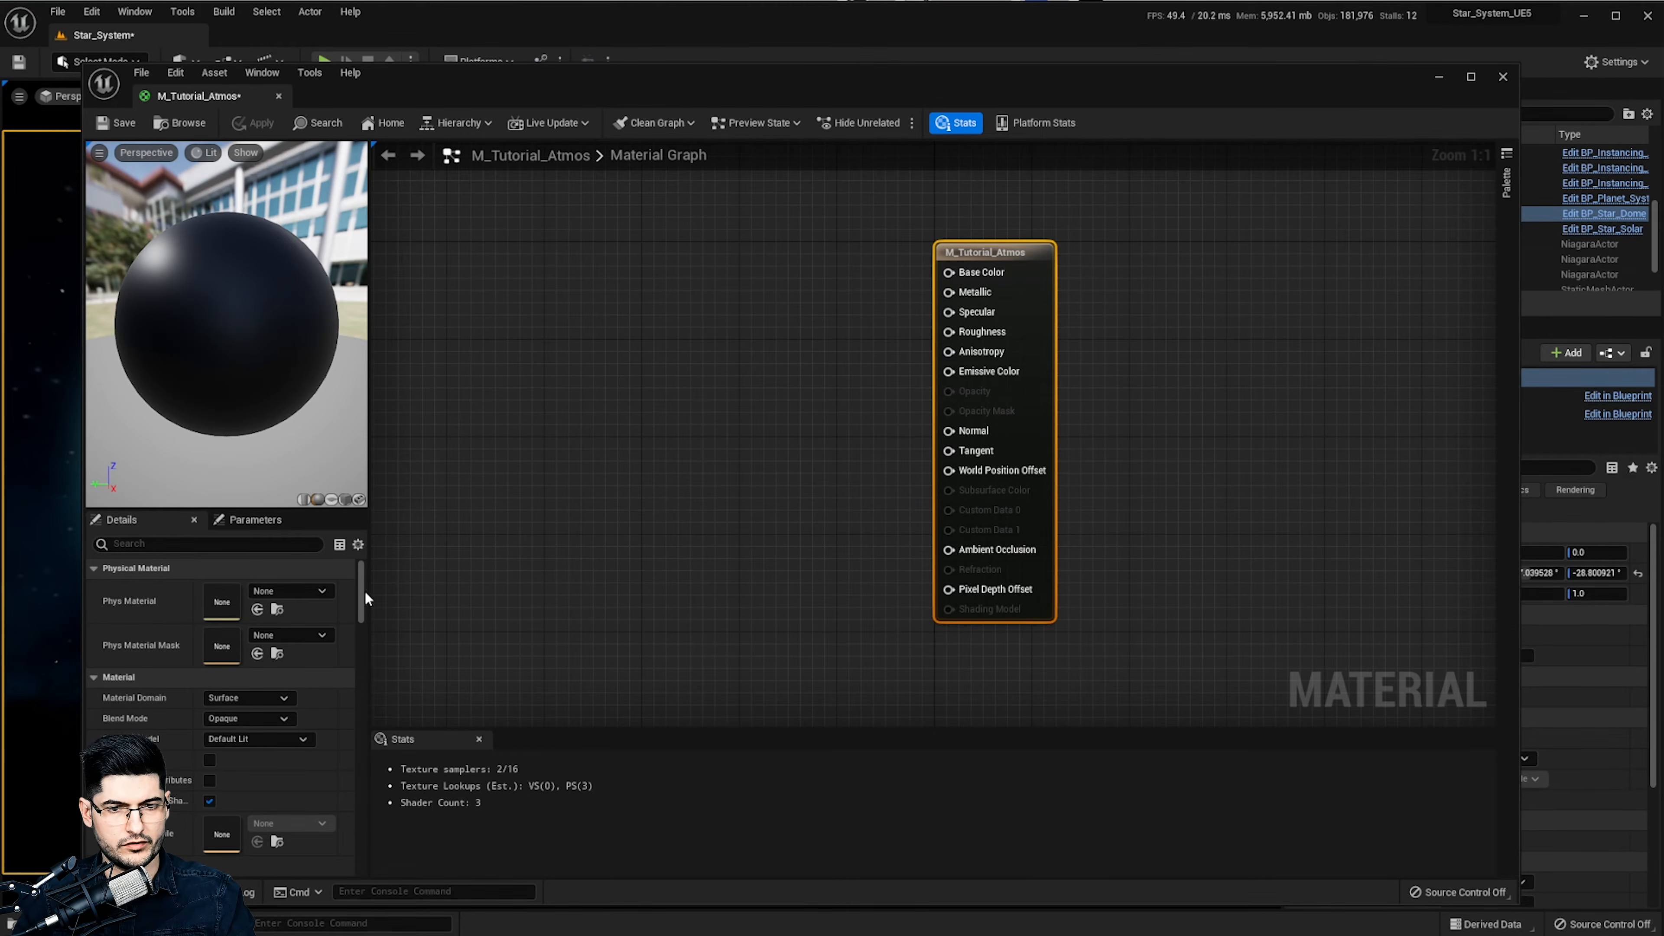
# Set the material's blend mode to Translucent and make it two-sided
pyautogui.click(260, 716)
pyautogui.click(263, 763)
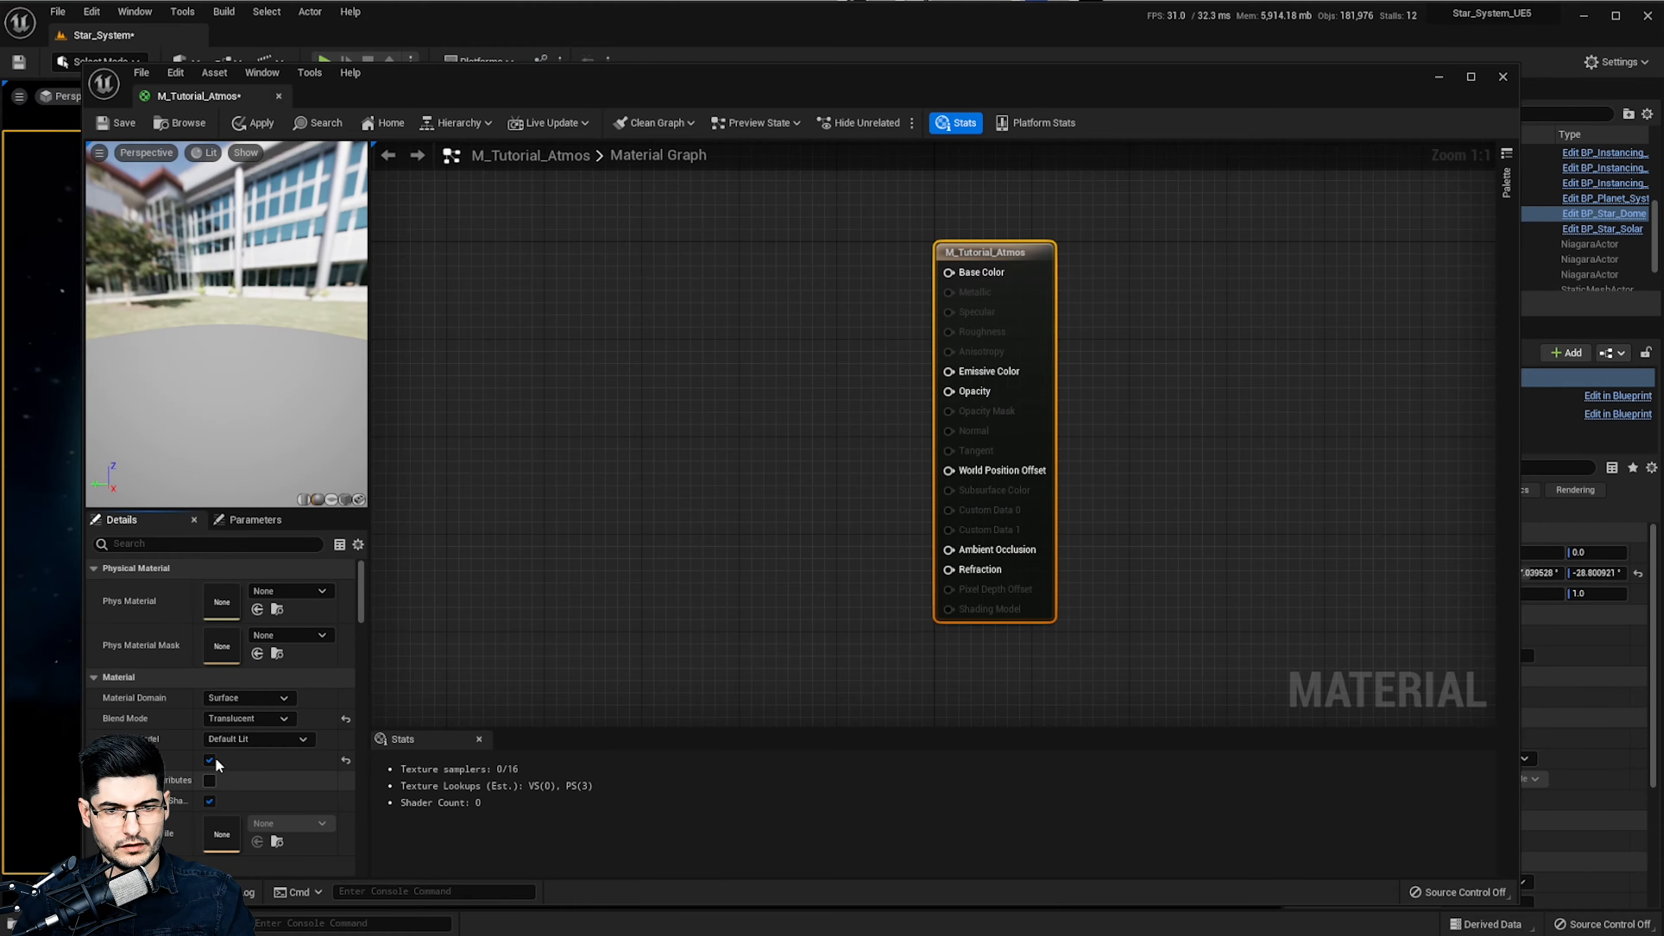
# Set the material's shading model to Unlit and move the material output node to clear graph space for its inputs
pyautogui.click(239, 742)
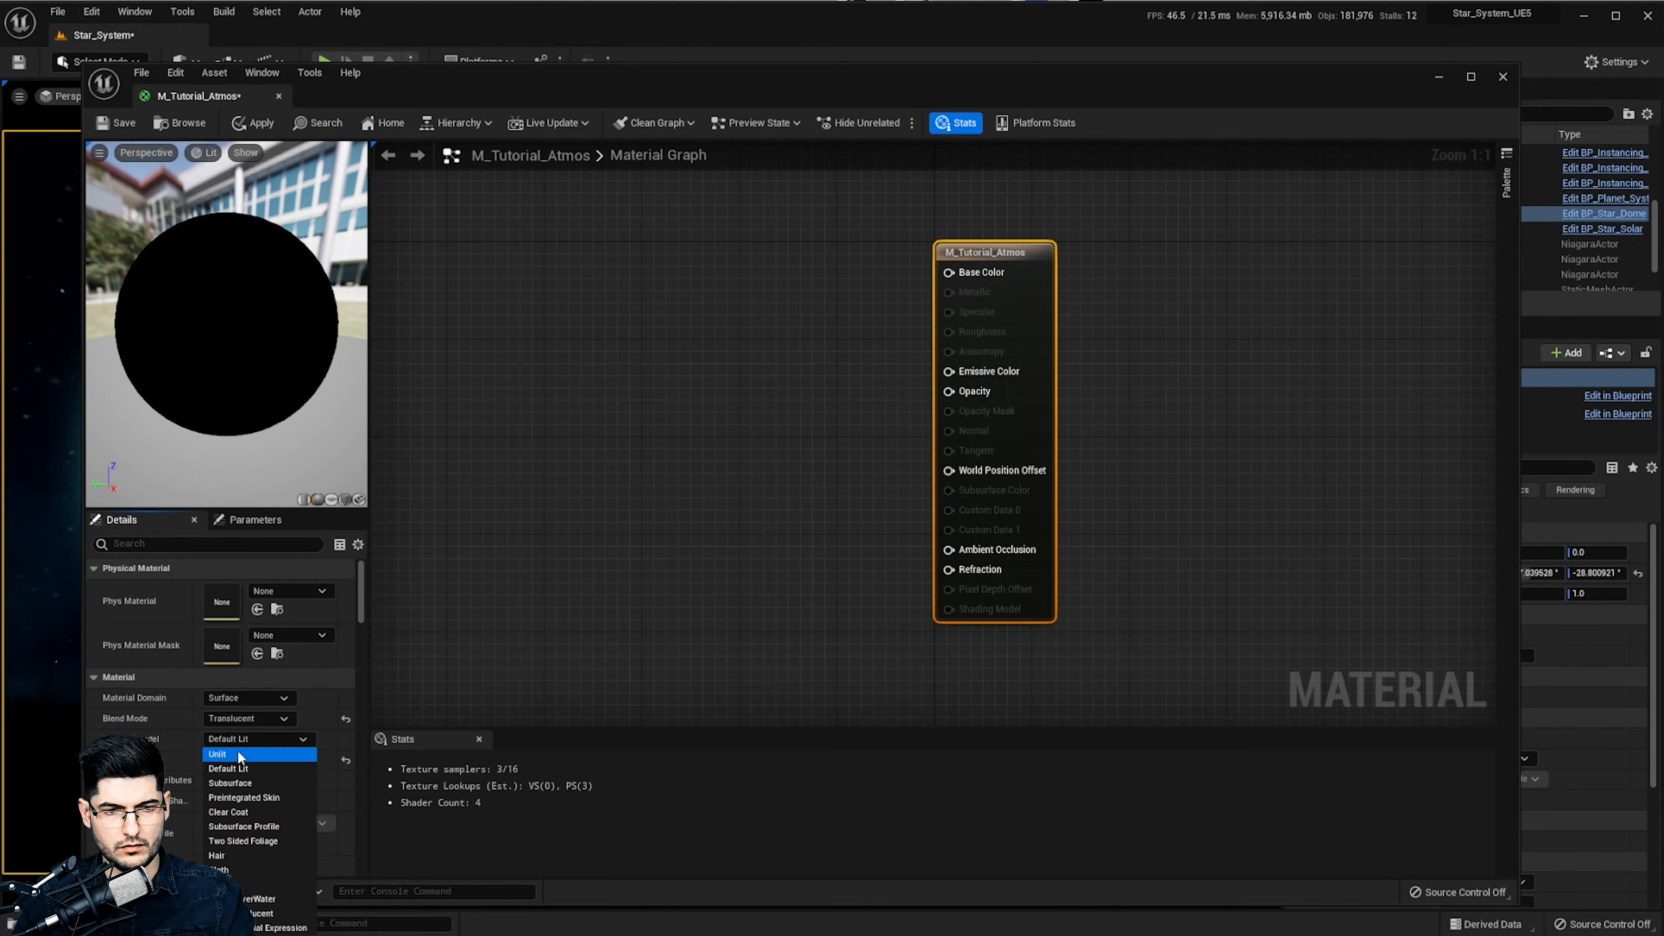
pyautogui.click(217, 754)
pyautogui.moveTo(887, 555); pyautogui.dragTo(831, 526, button='right')
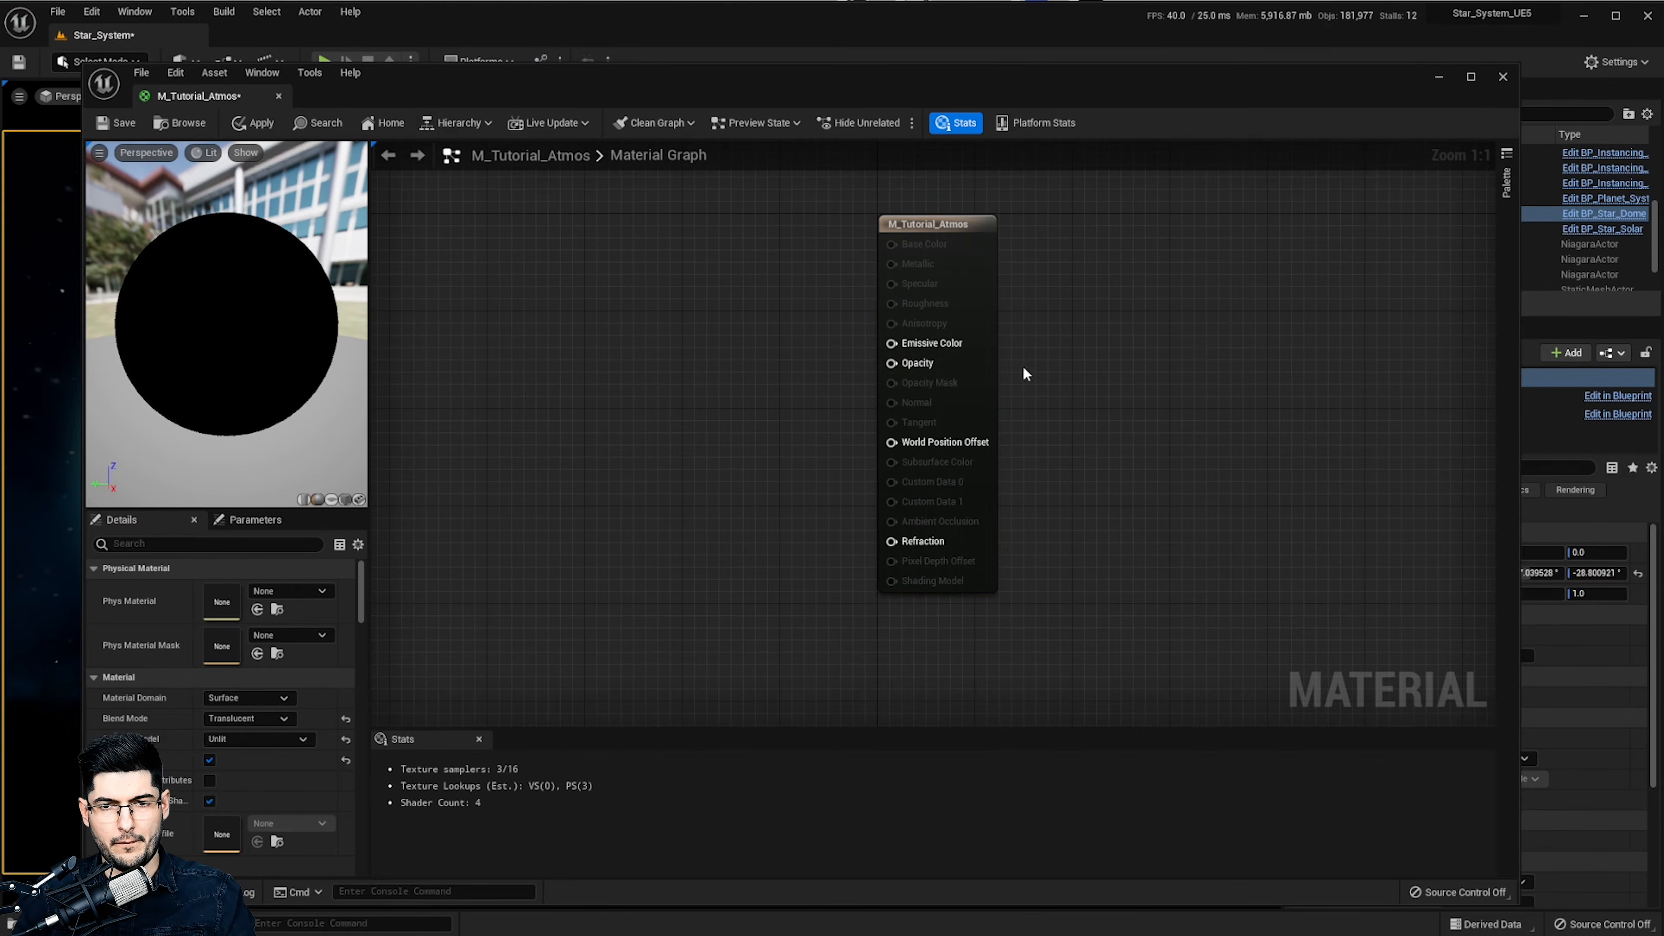
pyautogui.moveTo(989, 340); pyautogui.dragTo(1051, 357)
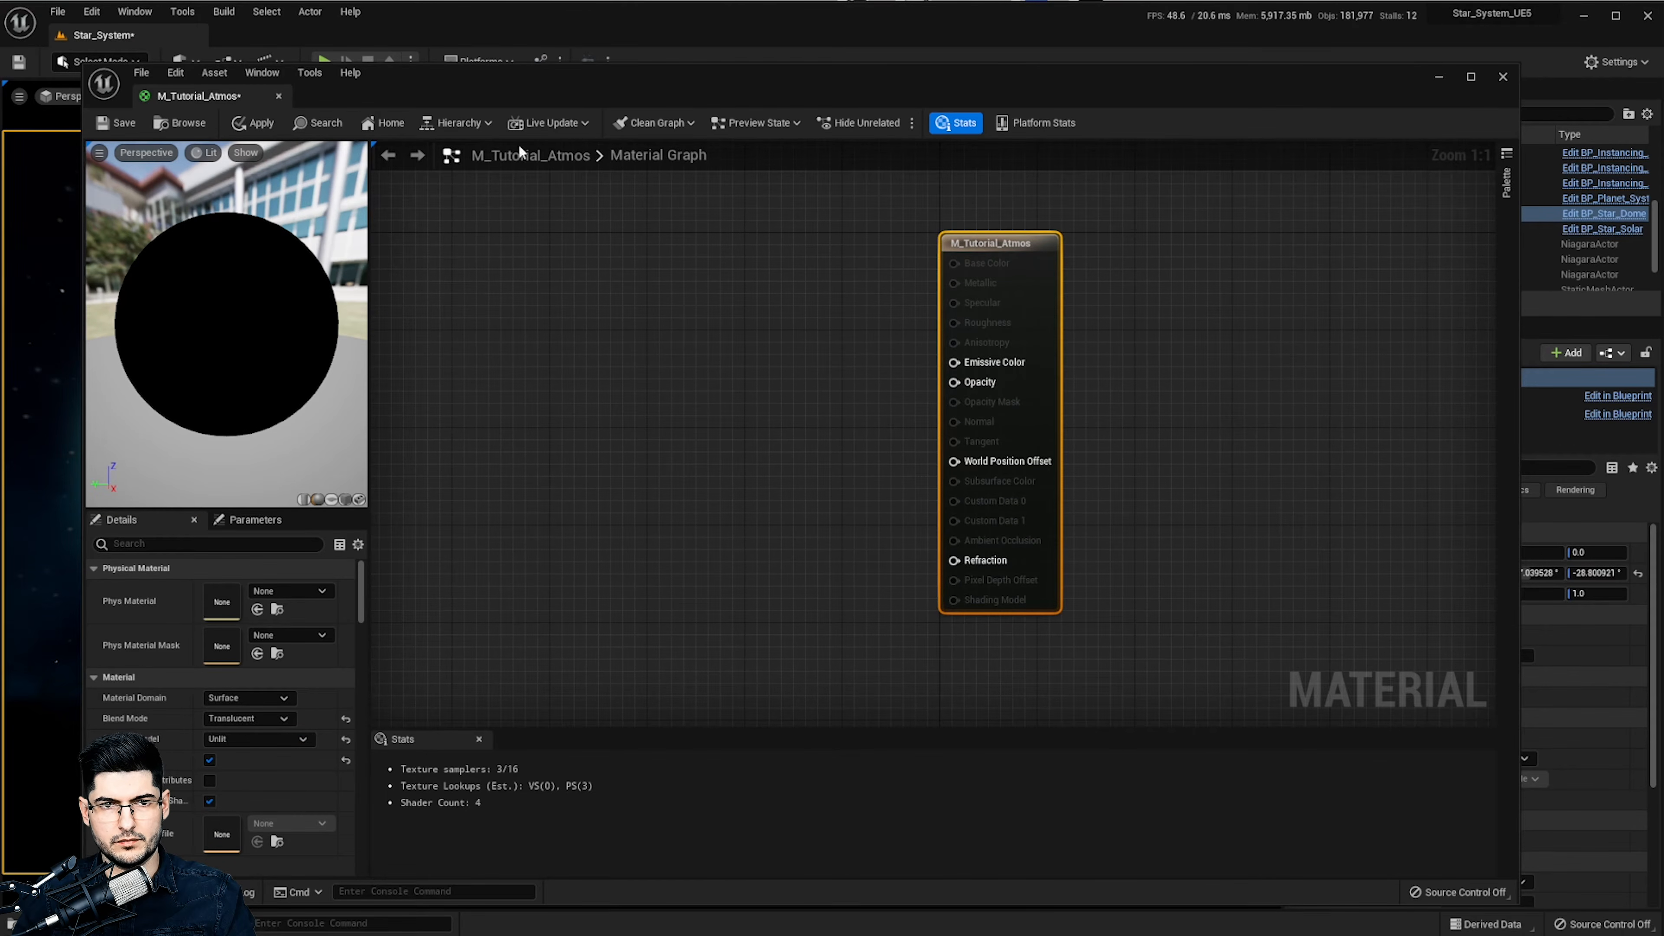
pyautogui.moveTo(590, 373); pyautogui.dragTo(637, 376, button='right')
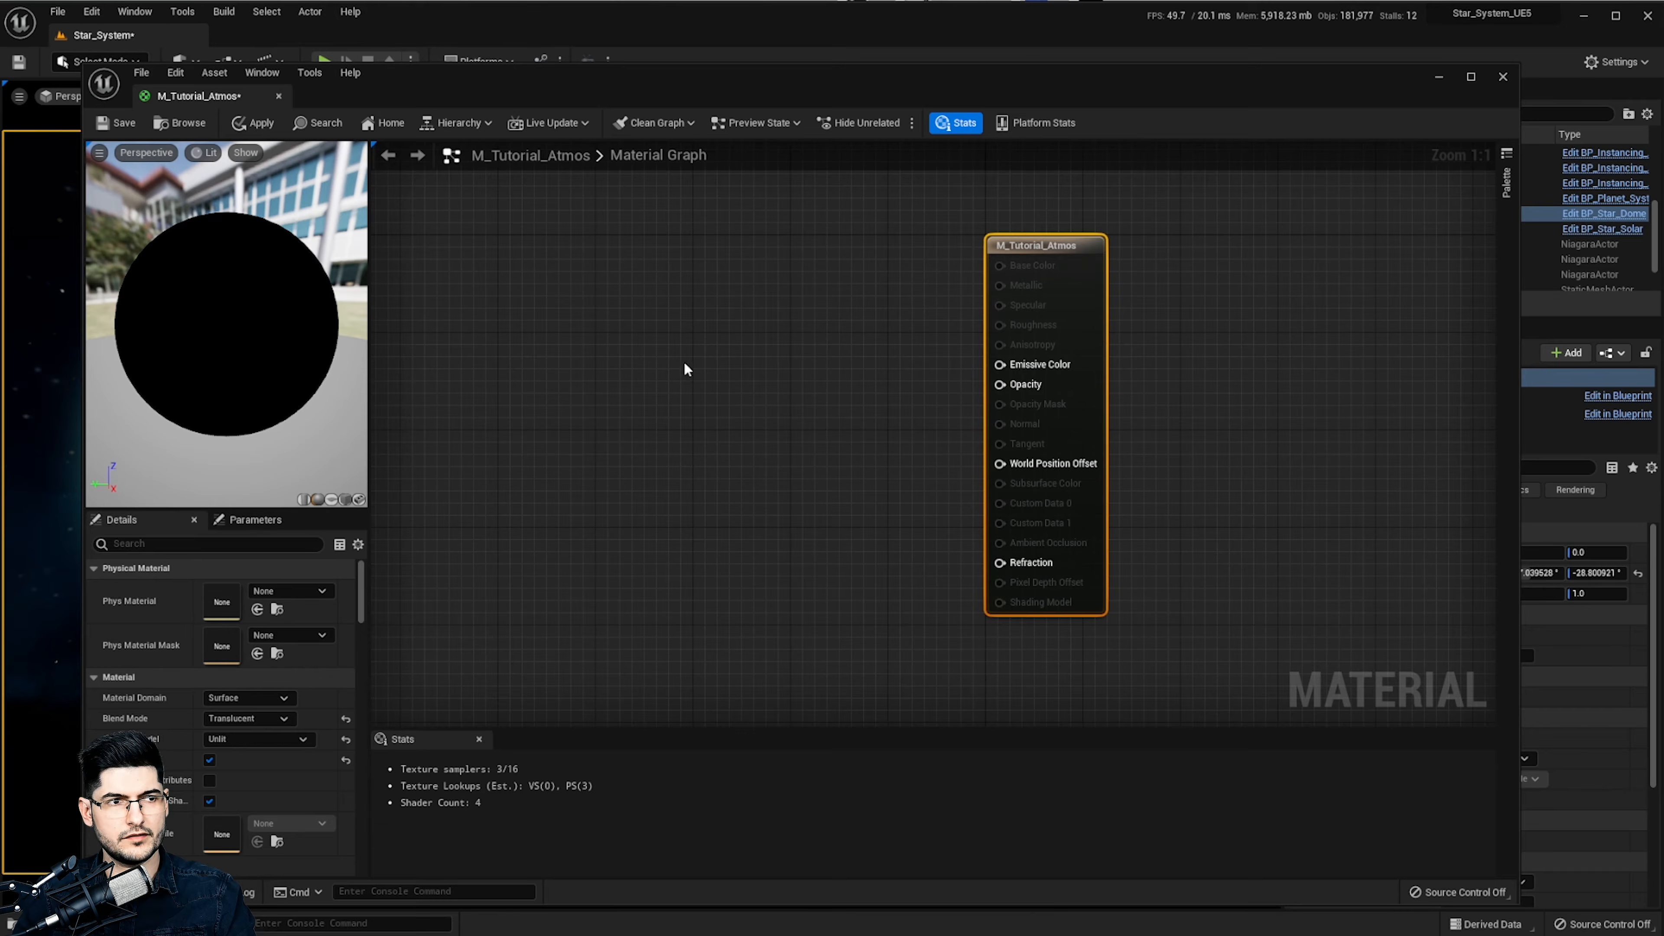
# Add a ParticleColor node and connect its color output to the material's Emissive Color
pyautogui.rightClick(707, 333)
pyautogui.write('particle')
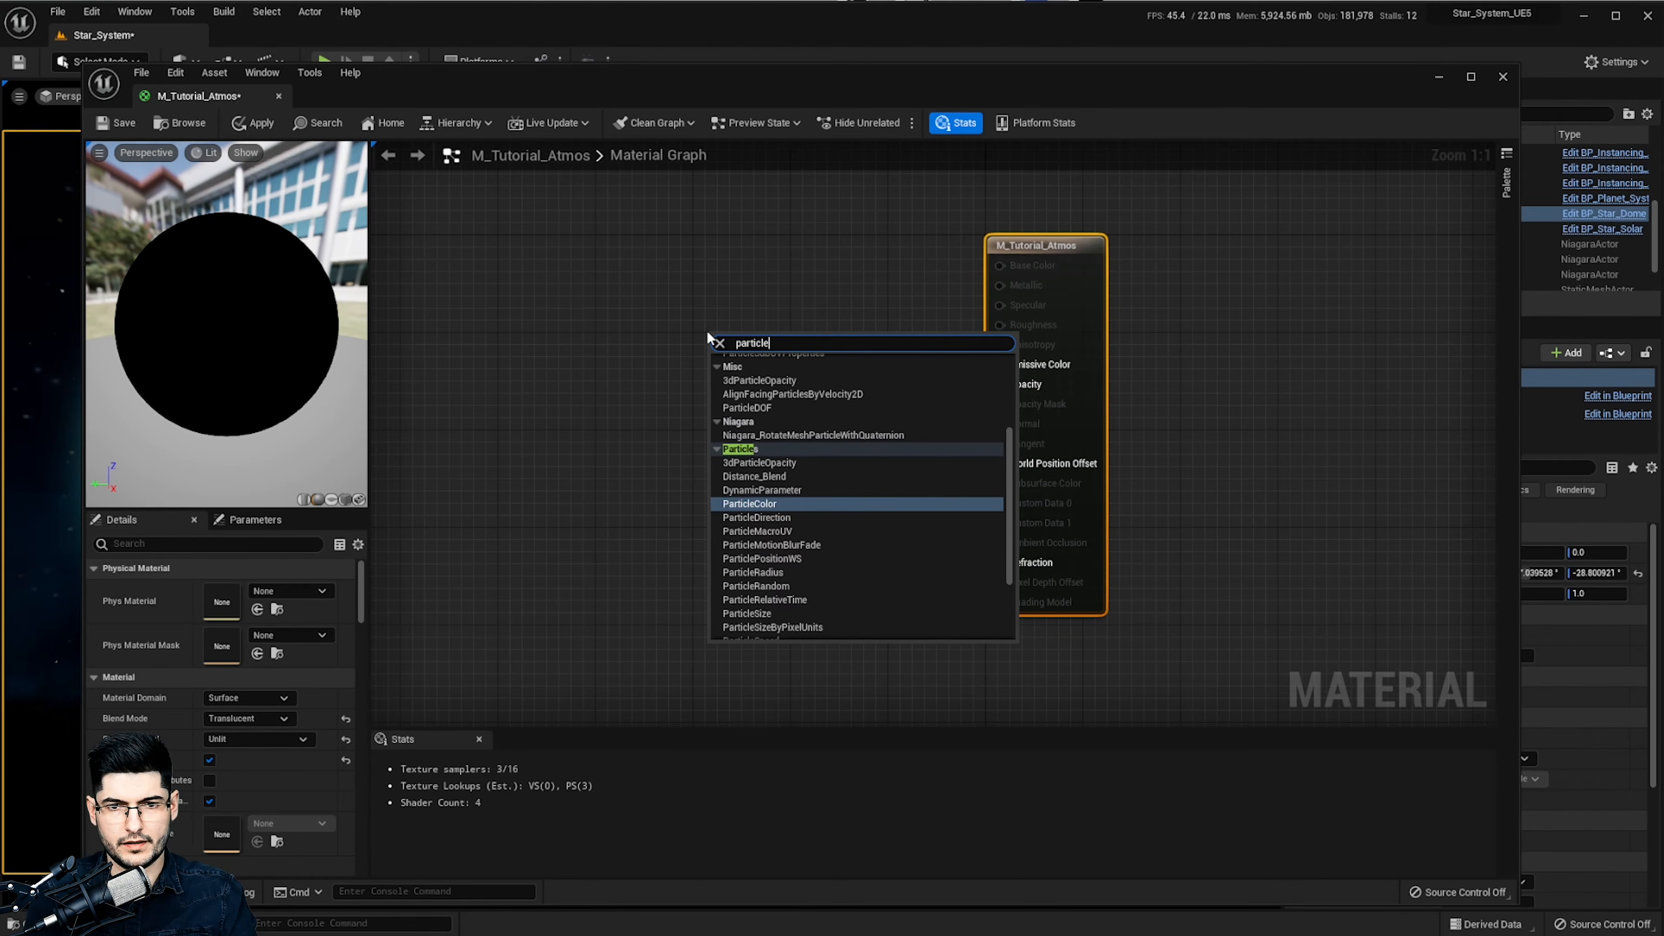
pyautogui.press('Return')
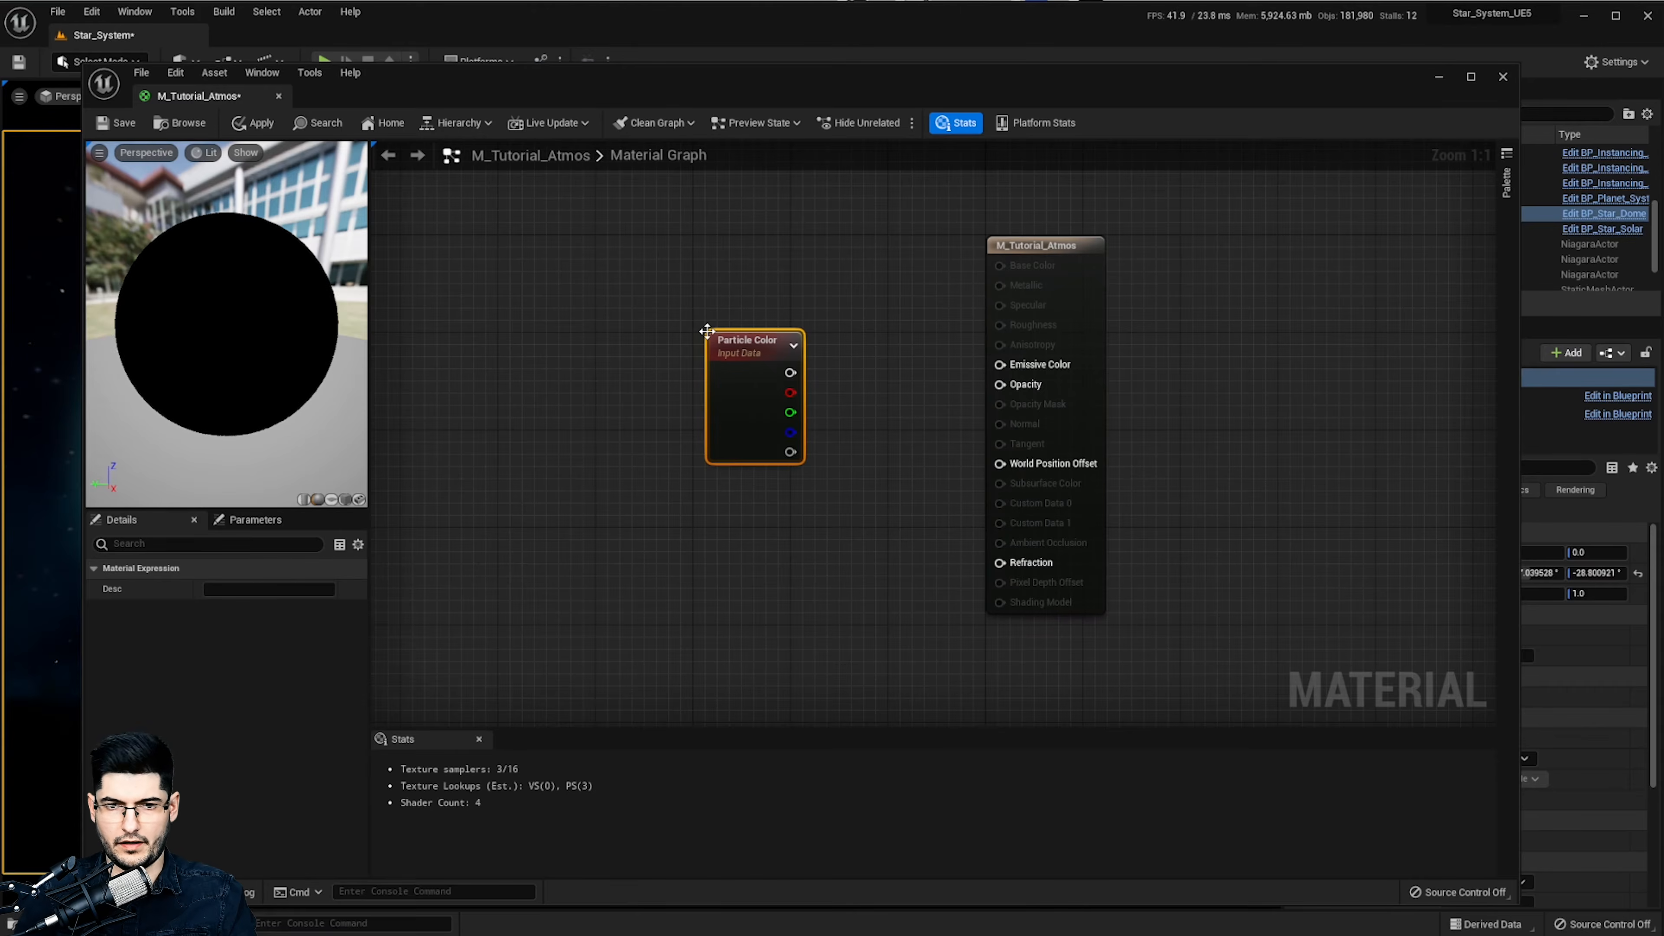
pyautogui.moveTo(729, 348); pyautogui.dragTo(999, 365)
pyautogui.moveTo(837, 432); pyautogui.dragTo(907, 390, button='right')
# Add two chained Multiply nodes, feeding Particle Color's alpha into input A of the first
pyautogui.moveTo(702, 328); pyautogui.dragTo(760, 442)
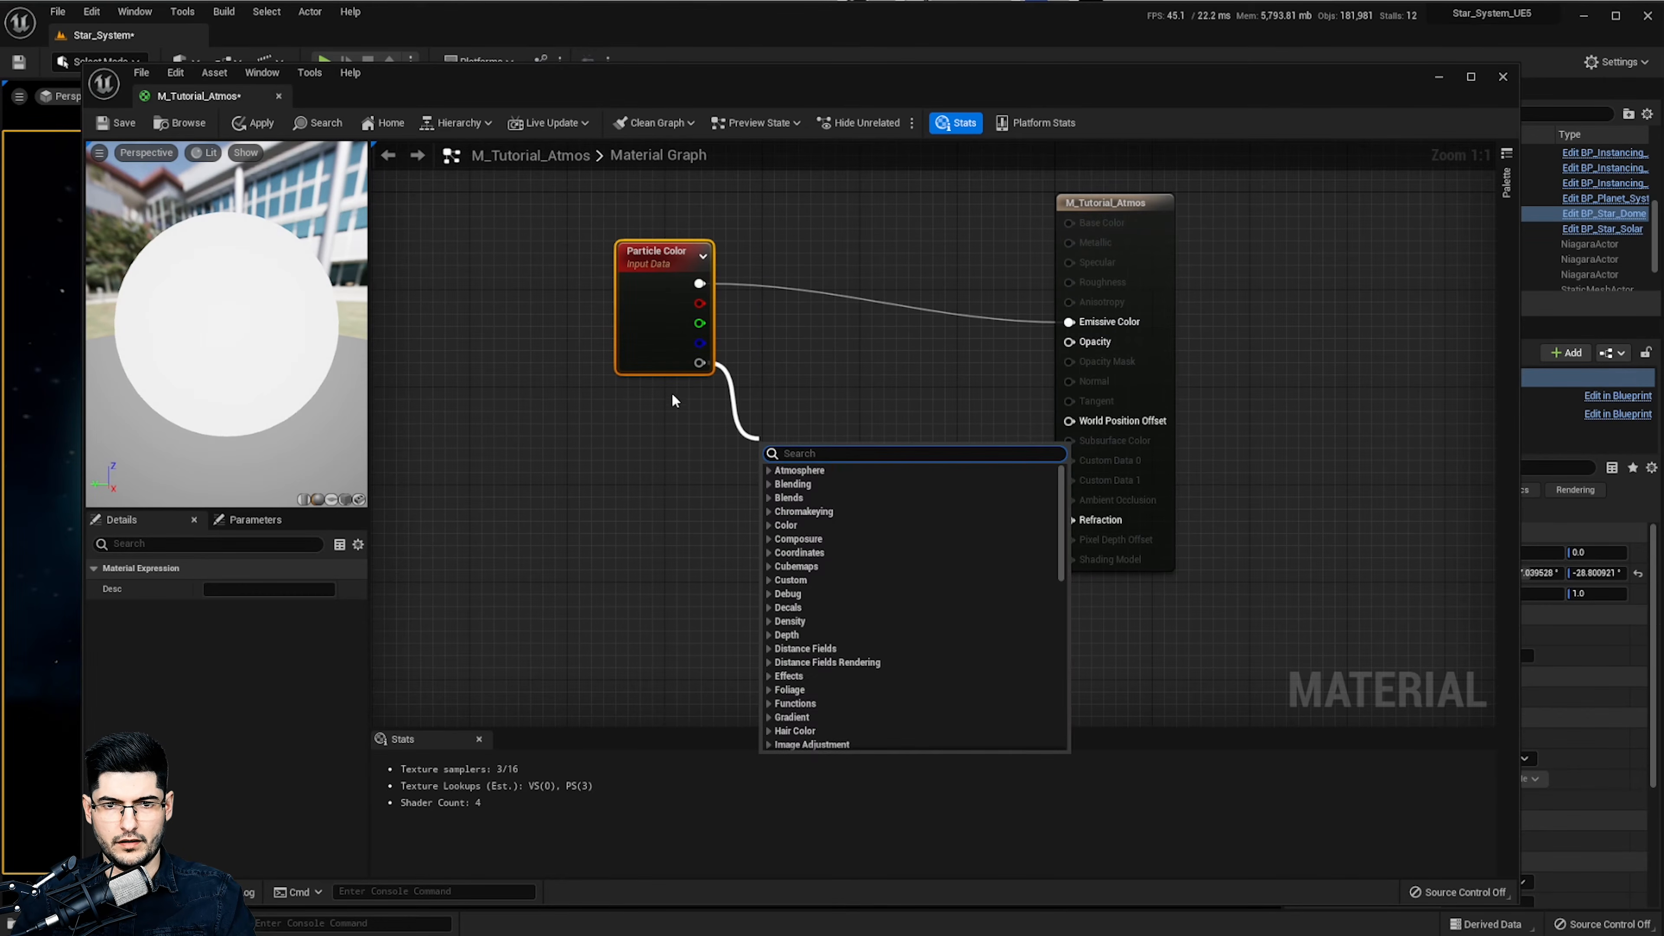
pyautogui.click(641, 350)
pyautogui.moveTo(641, 353); pyautogui.dragTo(616, 340)
pyautogui.rightClick(707, 420)
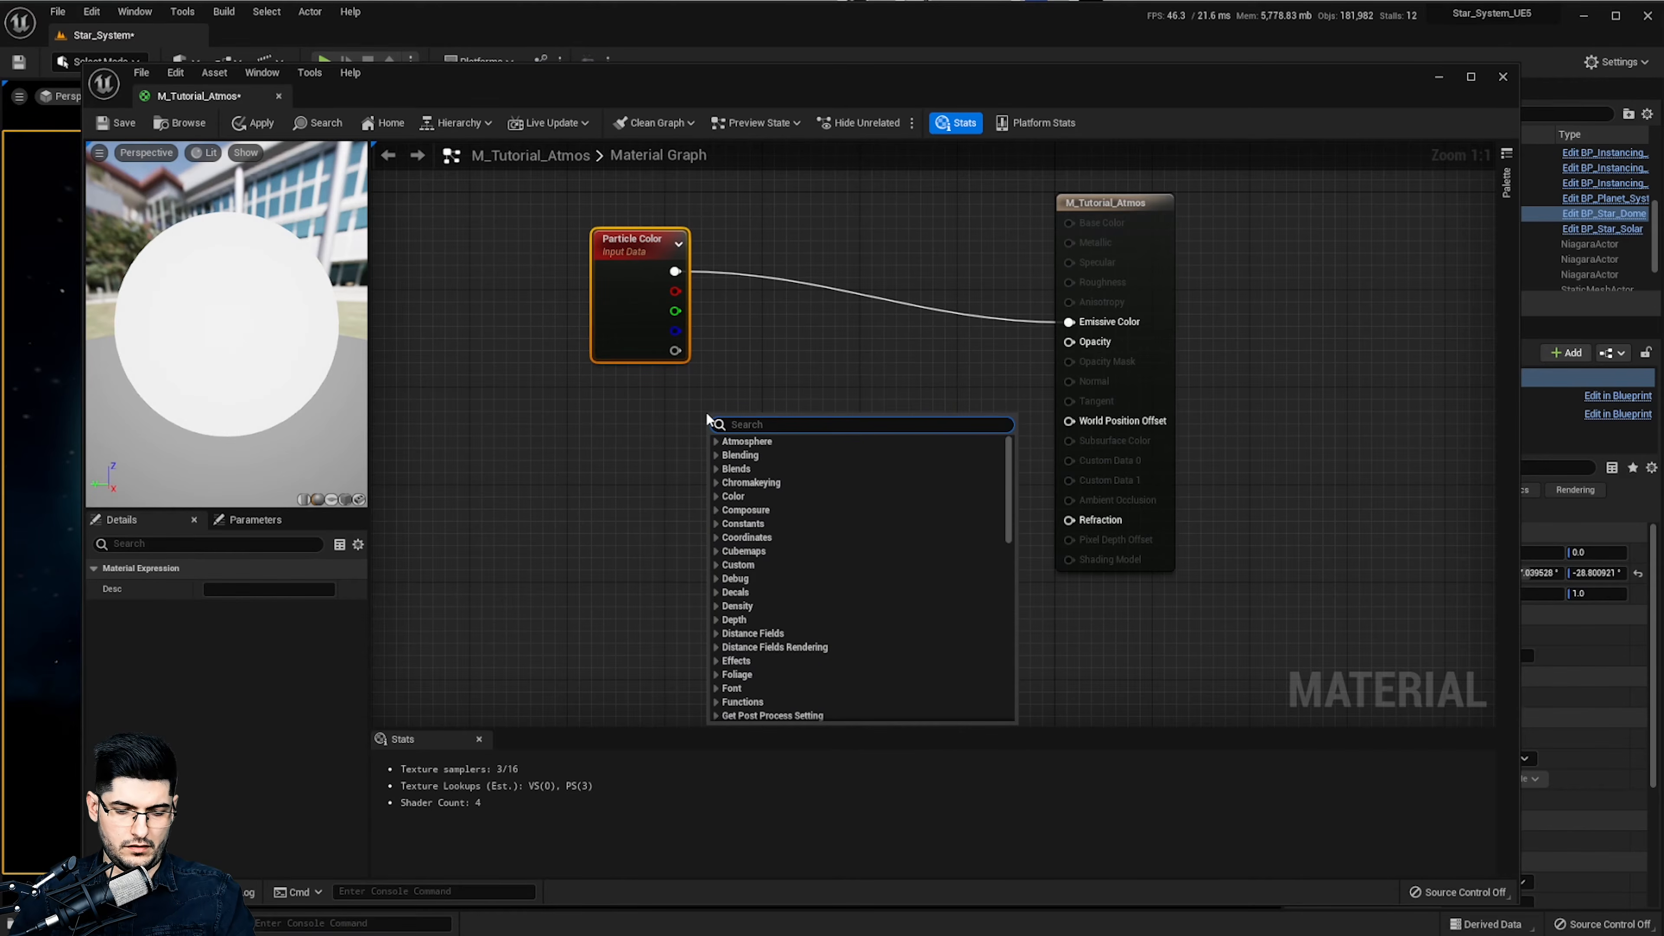
pyautogui.write('multi')
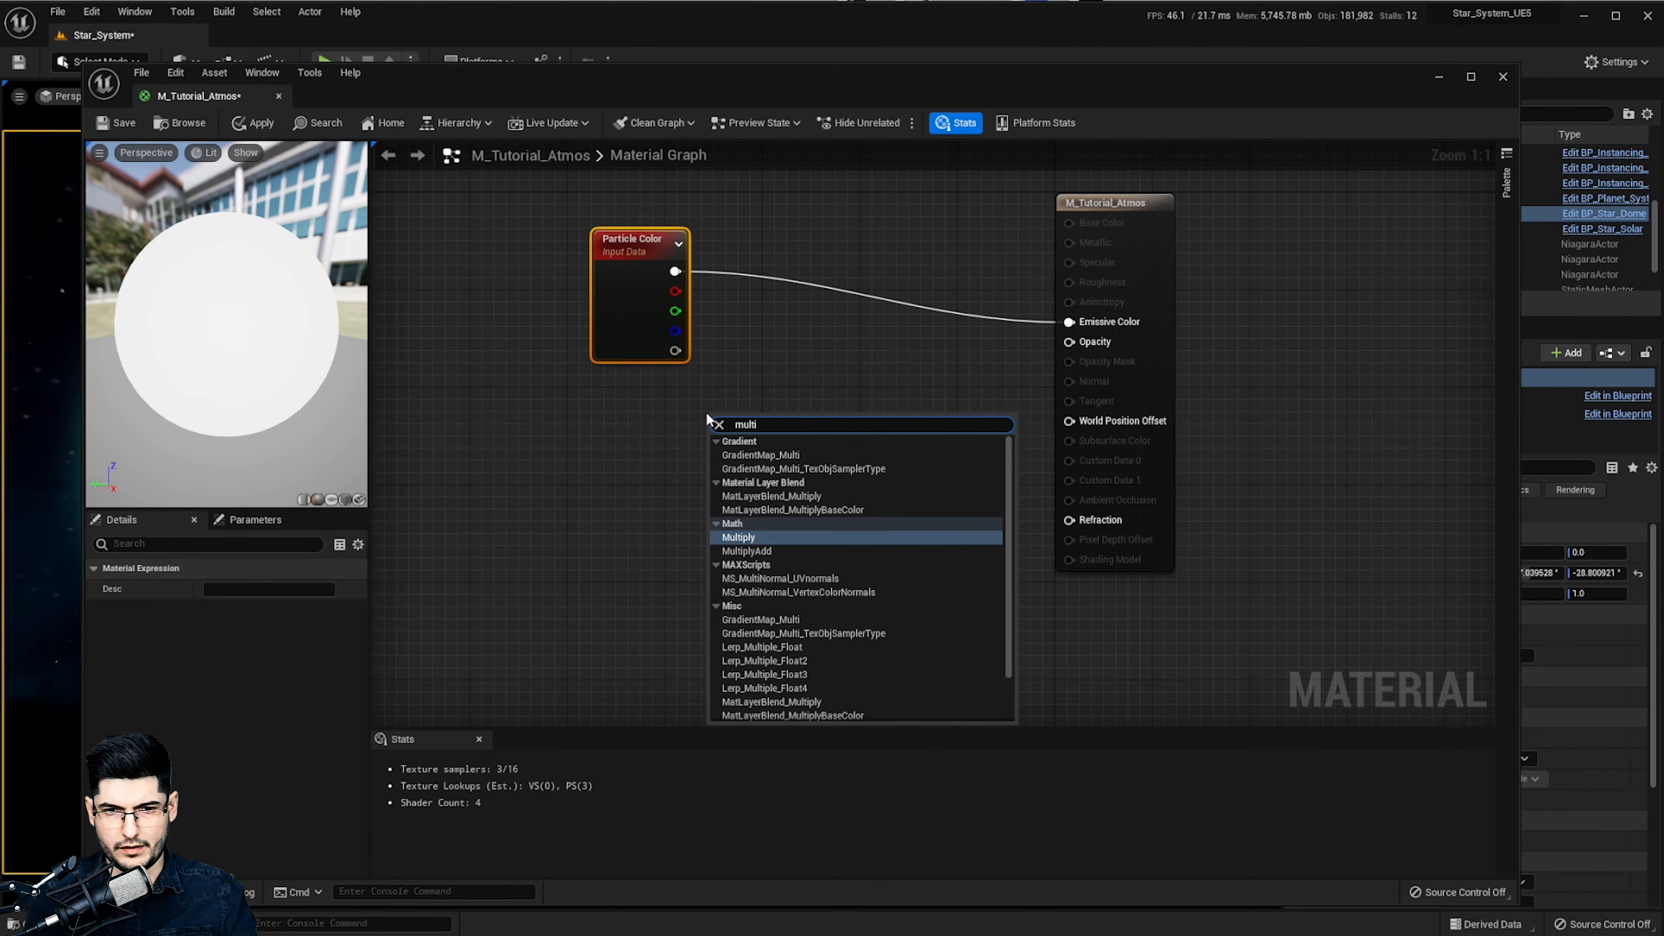
pyautogui.press('Return')
pyautogui.moveTo(677, 352); pyautogui.dragTo(775, 390)
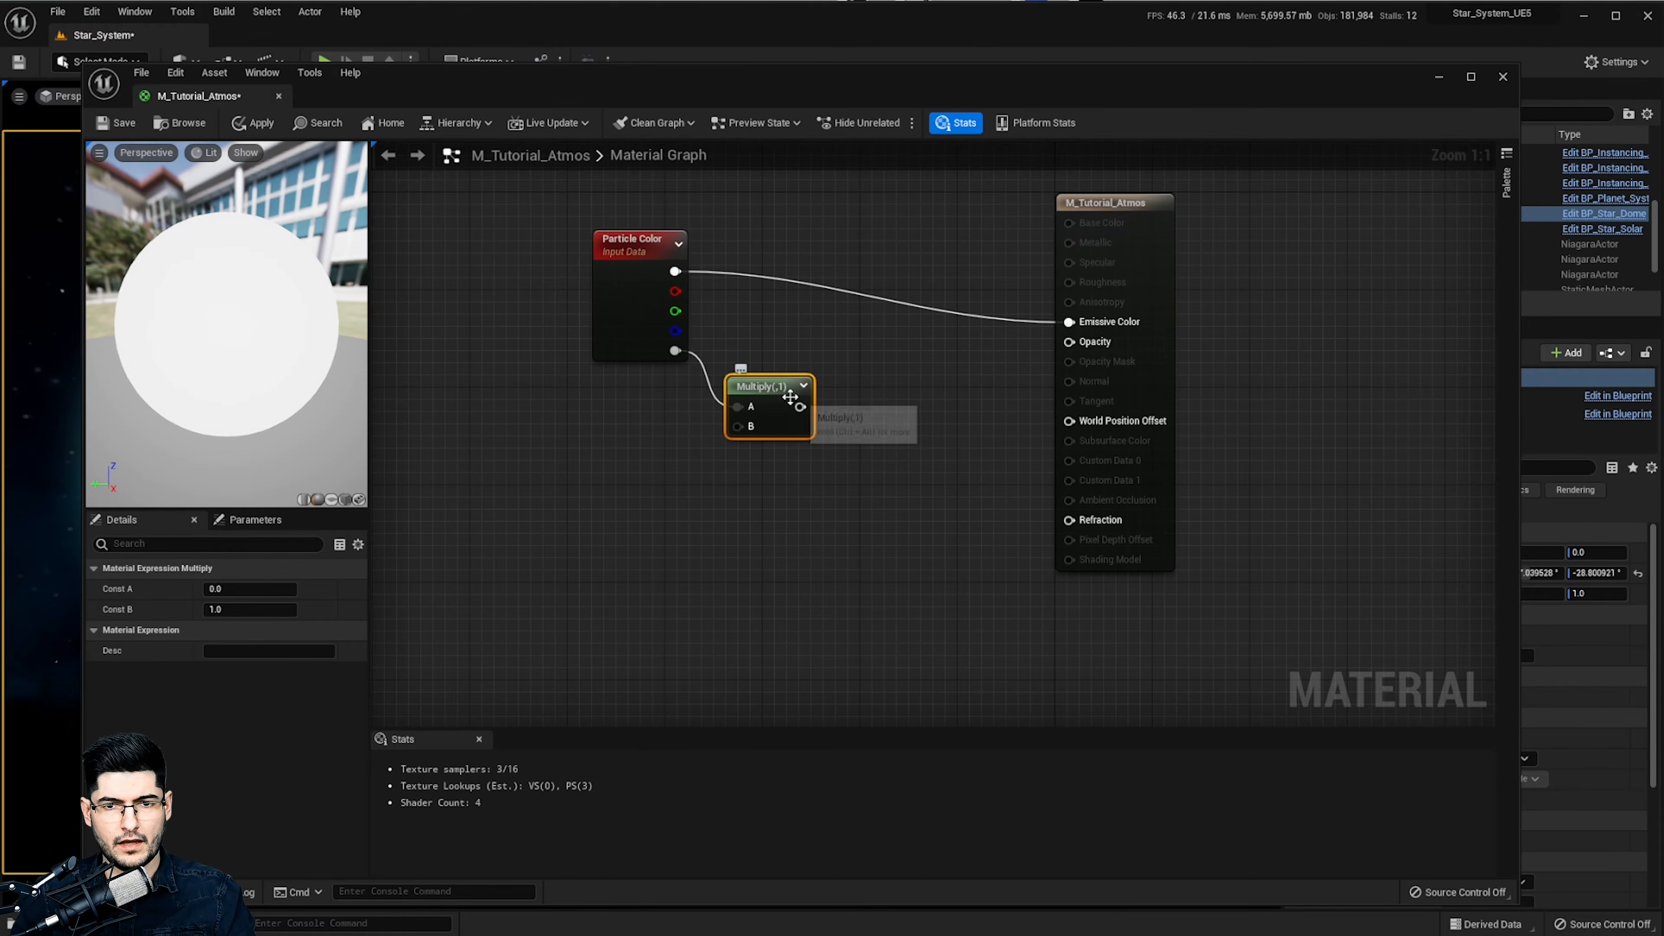
pyautogui.hotkey('ctrl', 'd')
pyautogui.moveTo(847, 403)
pyautogui.mouseDown()
pyautogui.moveTo(908, 403)
pyautogui.moveTo(800, 408)
pyautogui.moveTo(862, 431)
pyautogui.mouseUp()
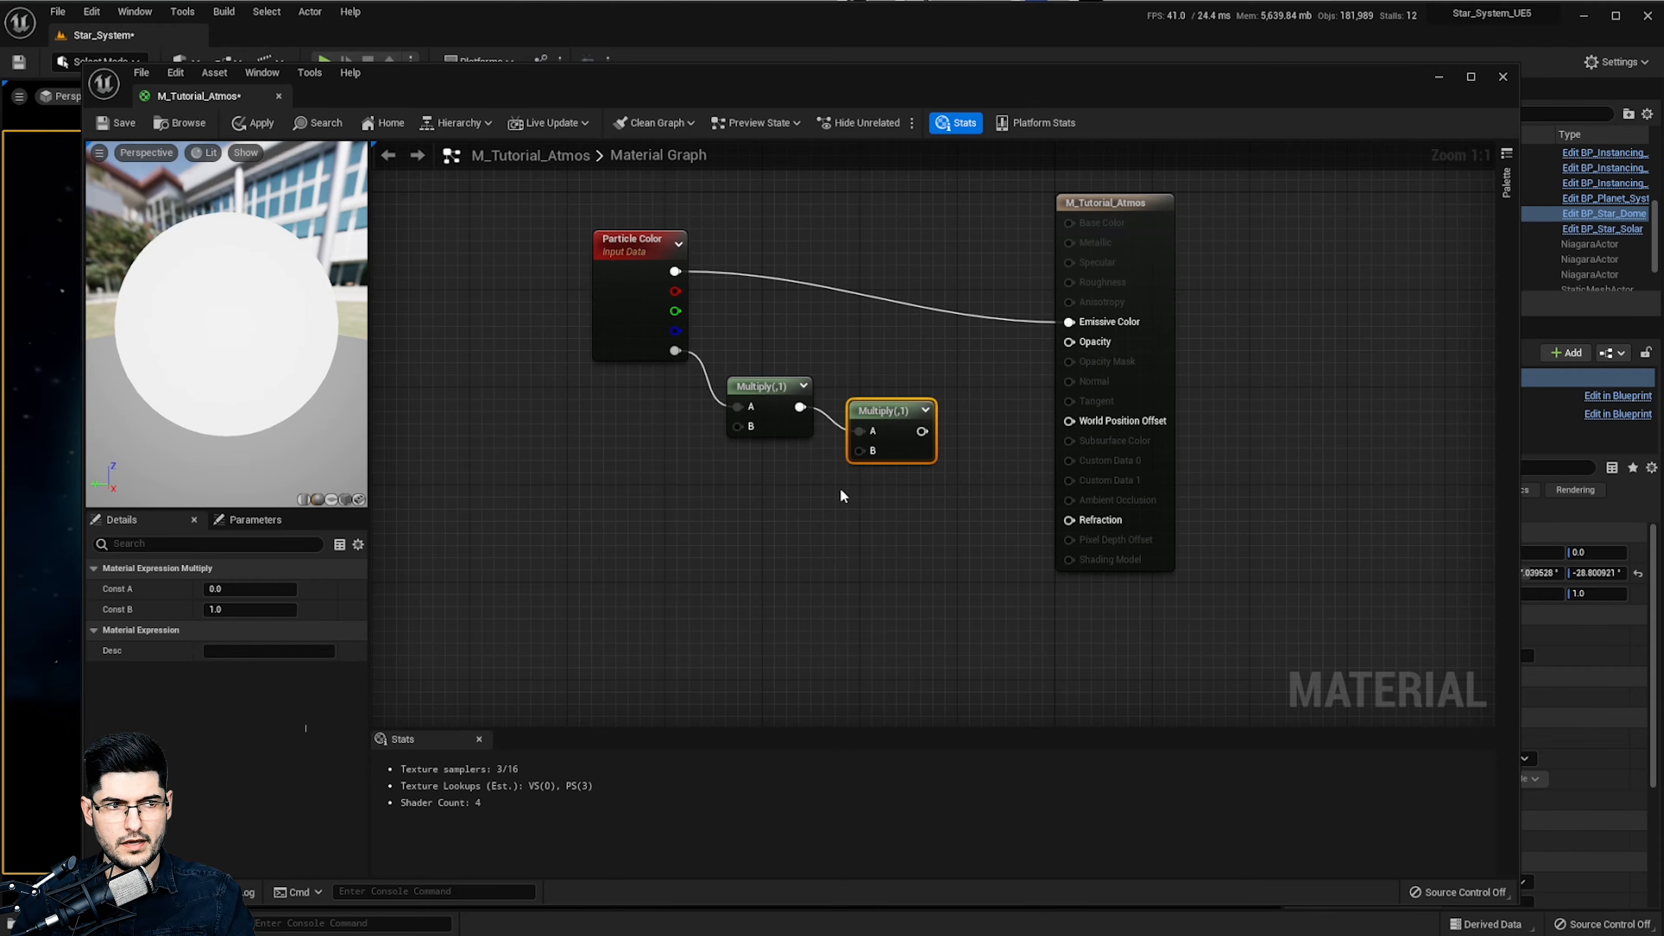
# Add a SphereMask node and place it below the two Multiply nodes
pyautogui.rightClick(746, 526)
pyautogui.write('sphere')
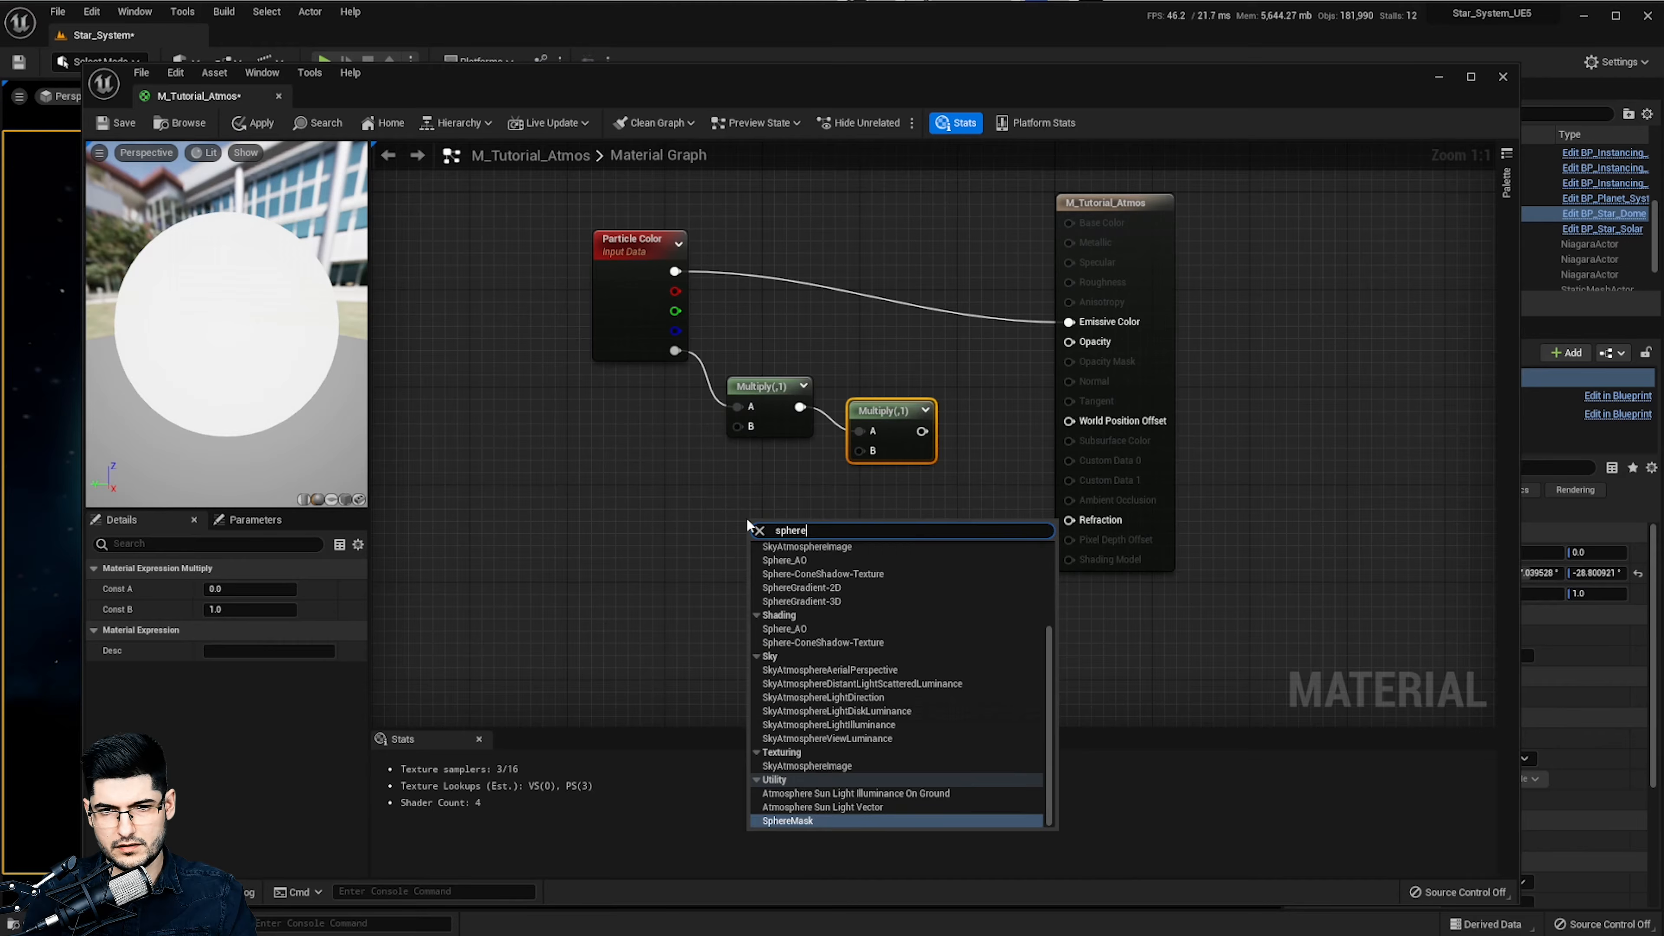
pyautogui.press('Return')
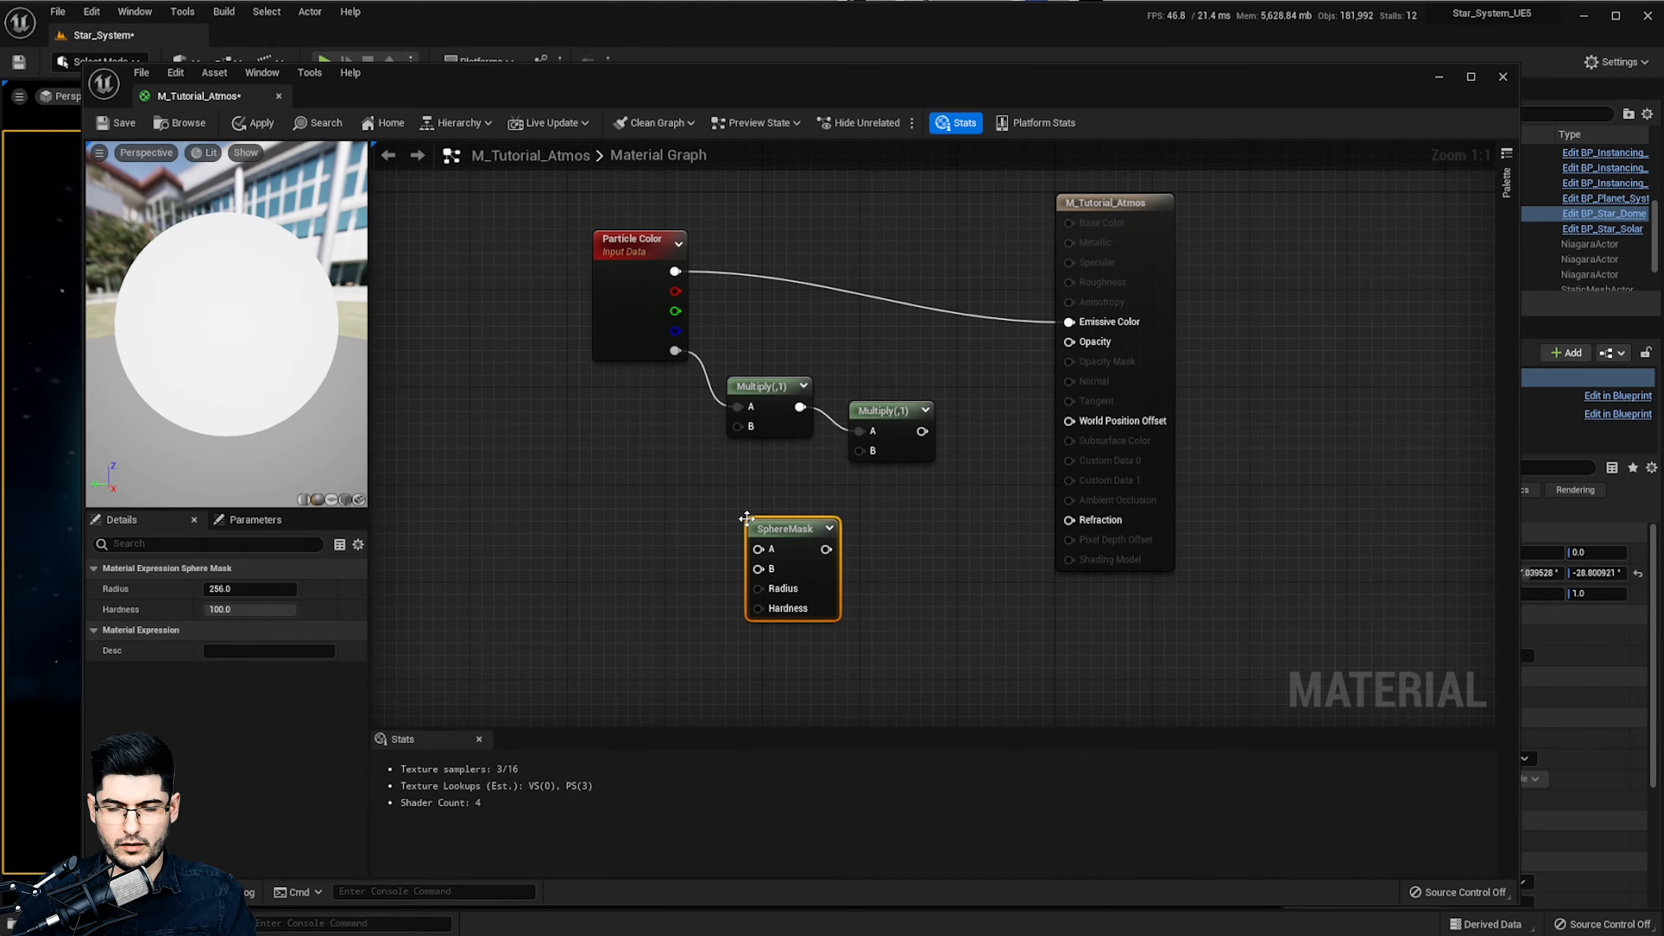
pyautogui.moveTo(786, 529); pyautogui.dragTo(765, 532)
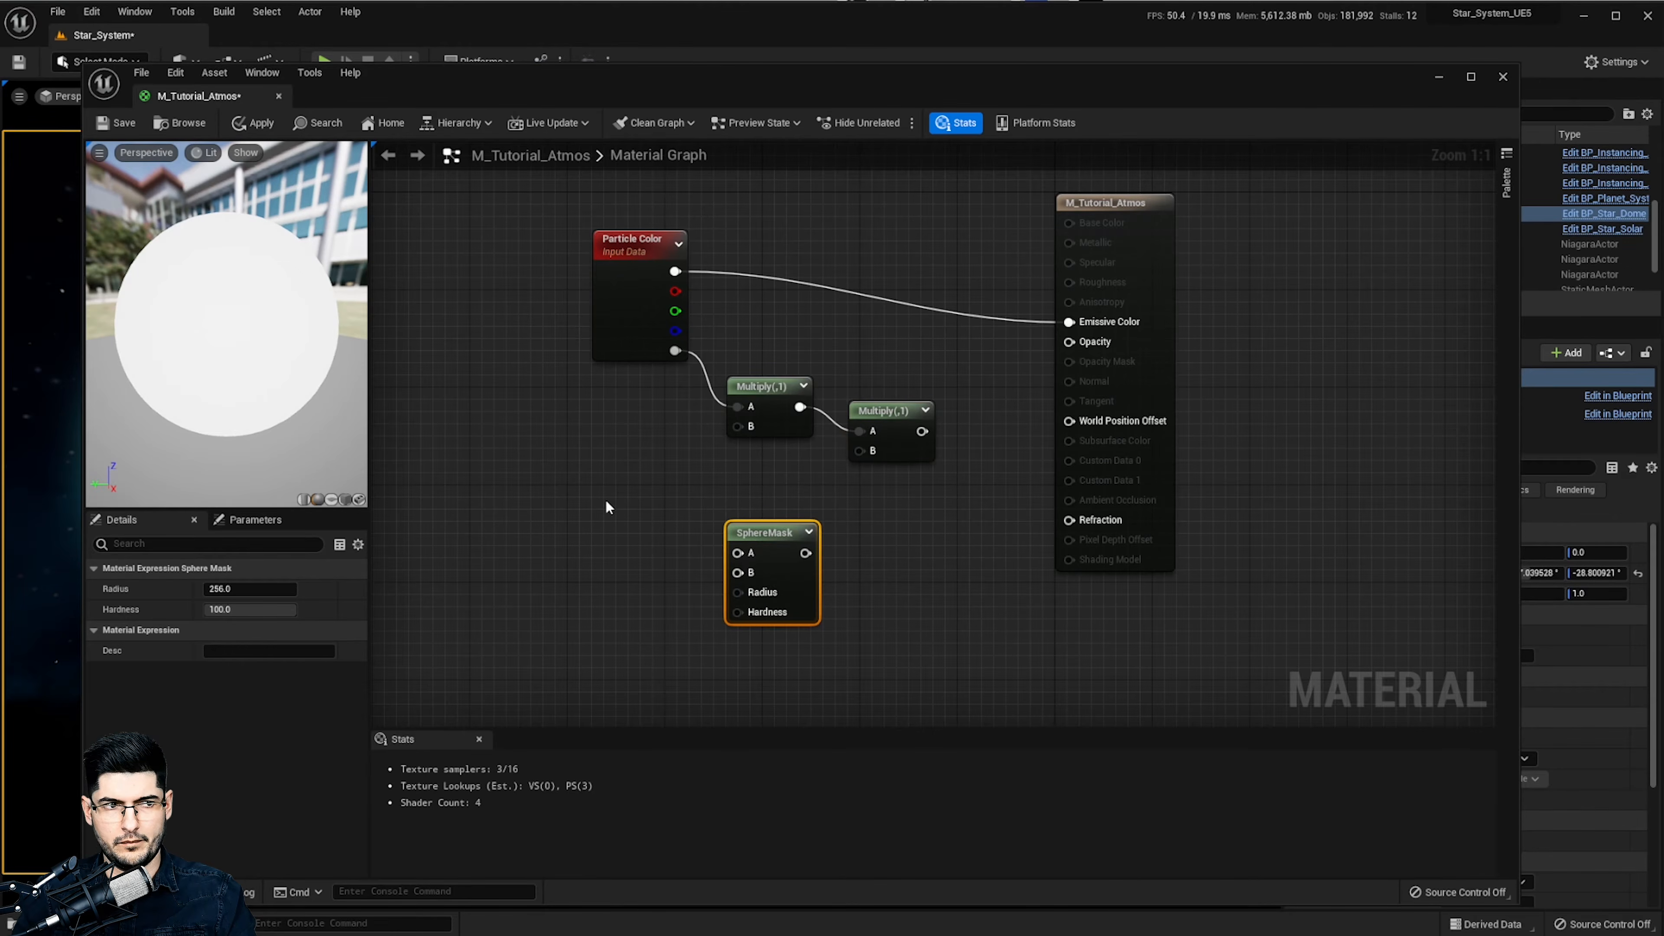
pyautogui.moveTo(766, 520); pyautogui.dragTo(859, 453, button='right')
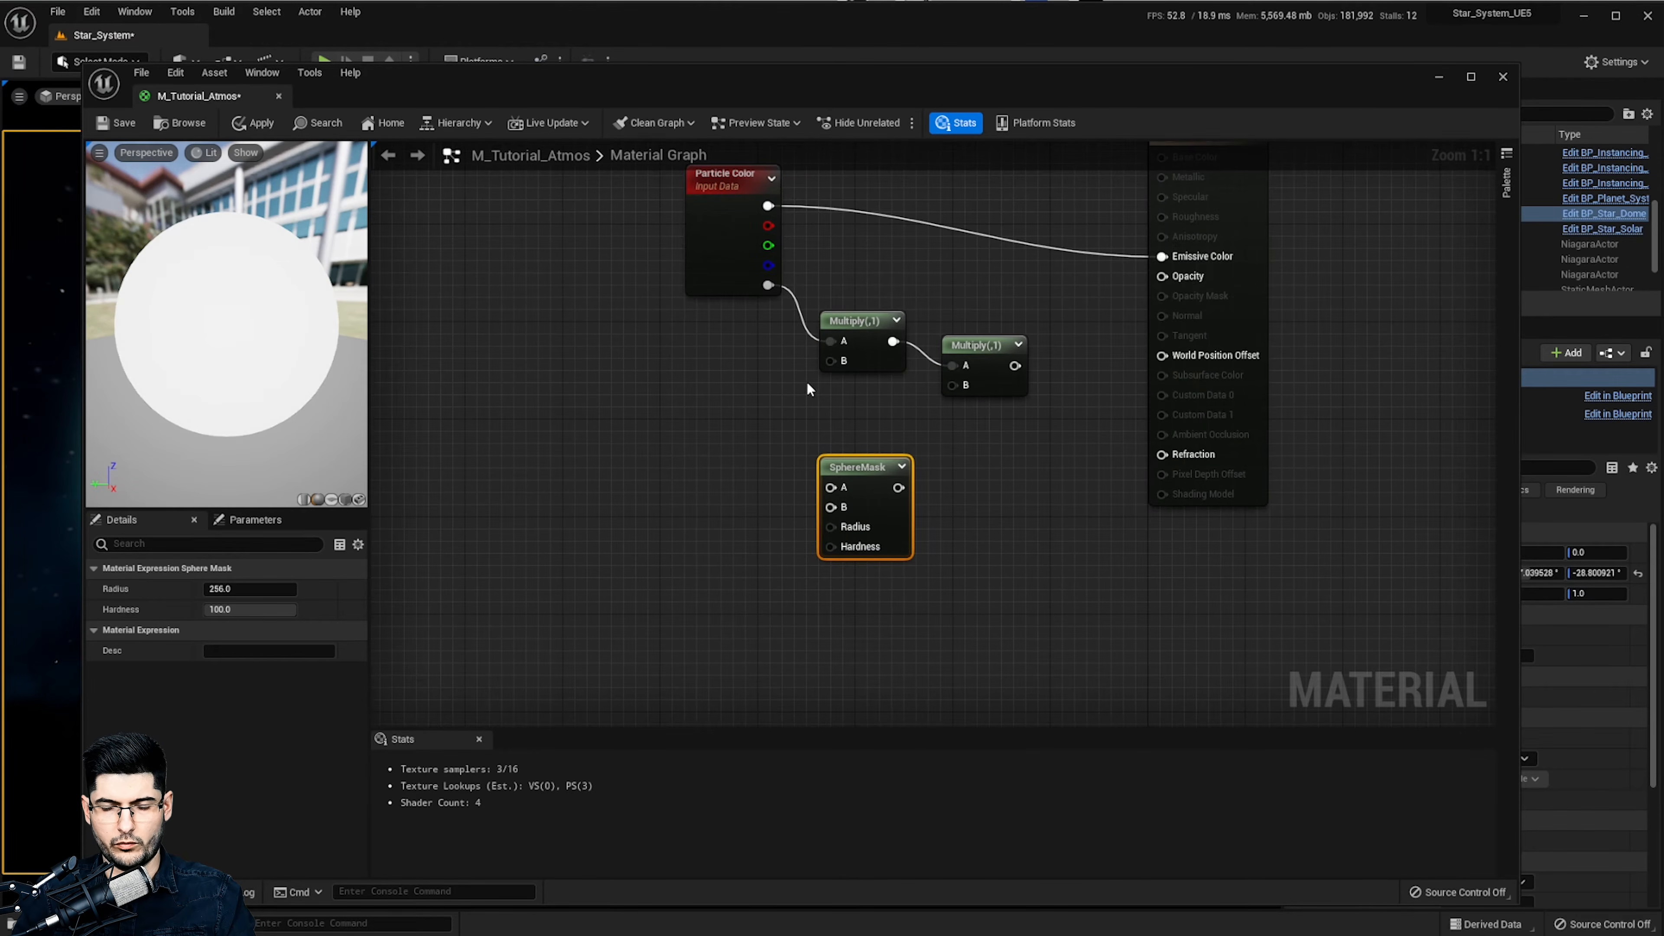
pyautogui.moveTo(859, 483); pyautogui.dragTo(848, 483)
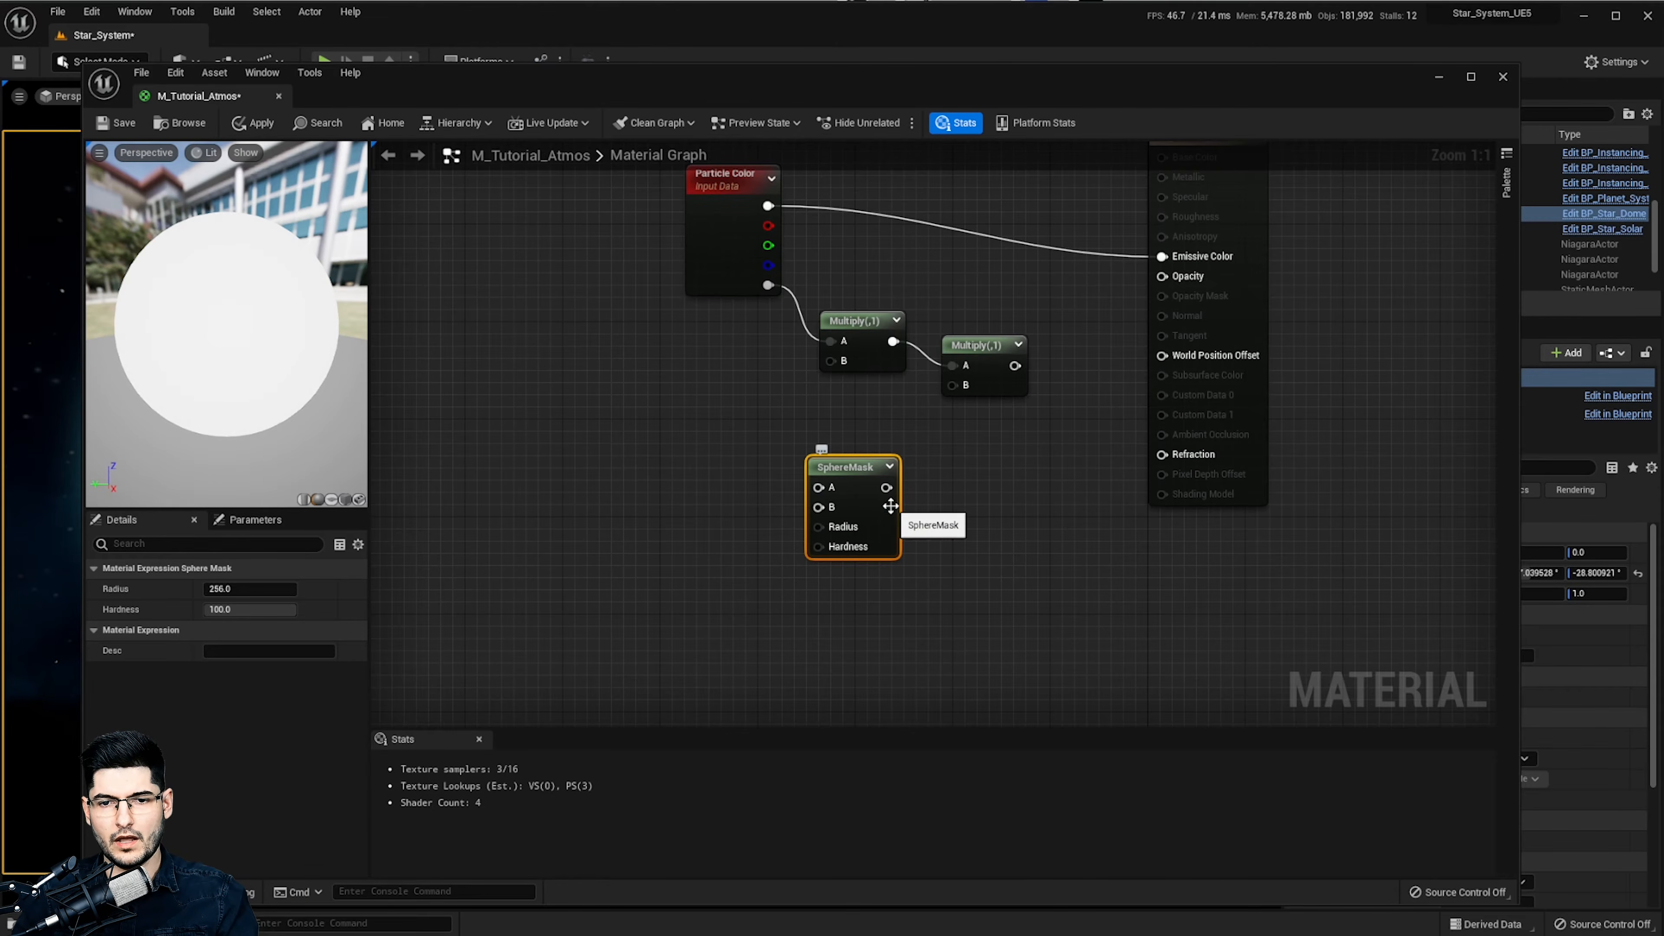
pyautogui.moveTo(872, 478); pyautogui.dragTo(794, 503)
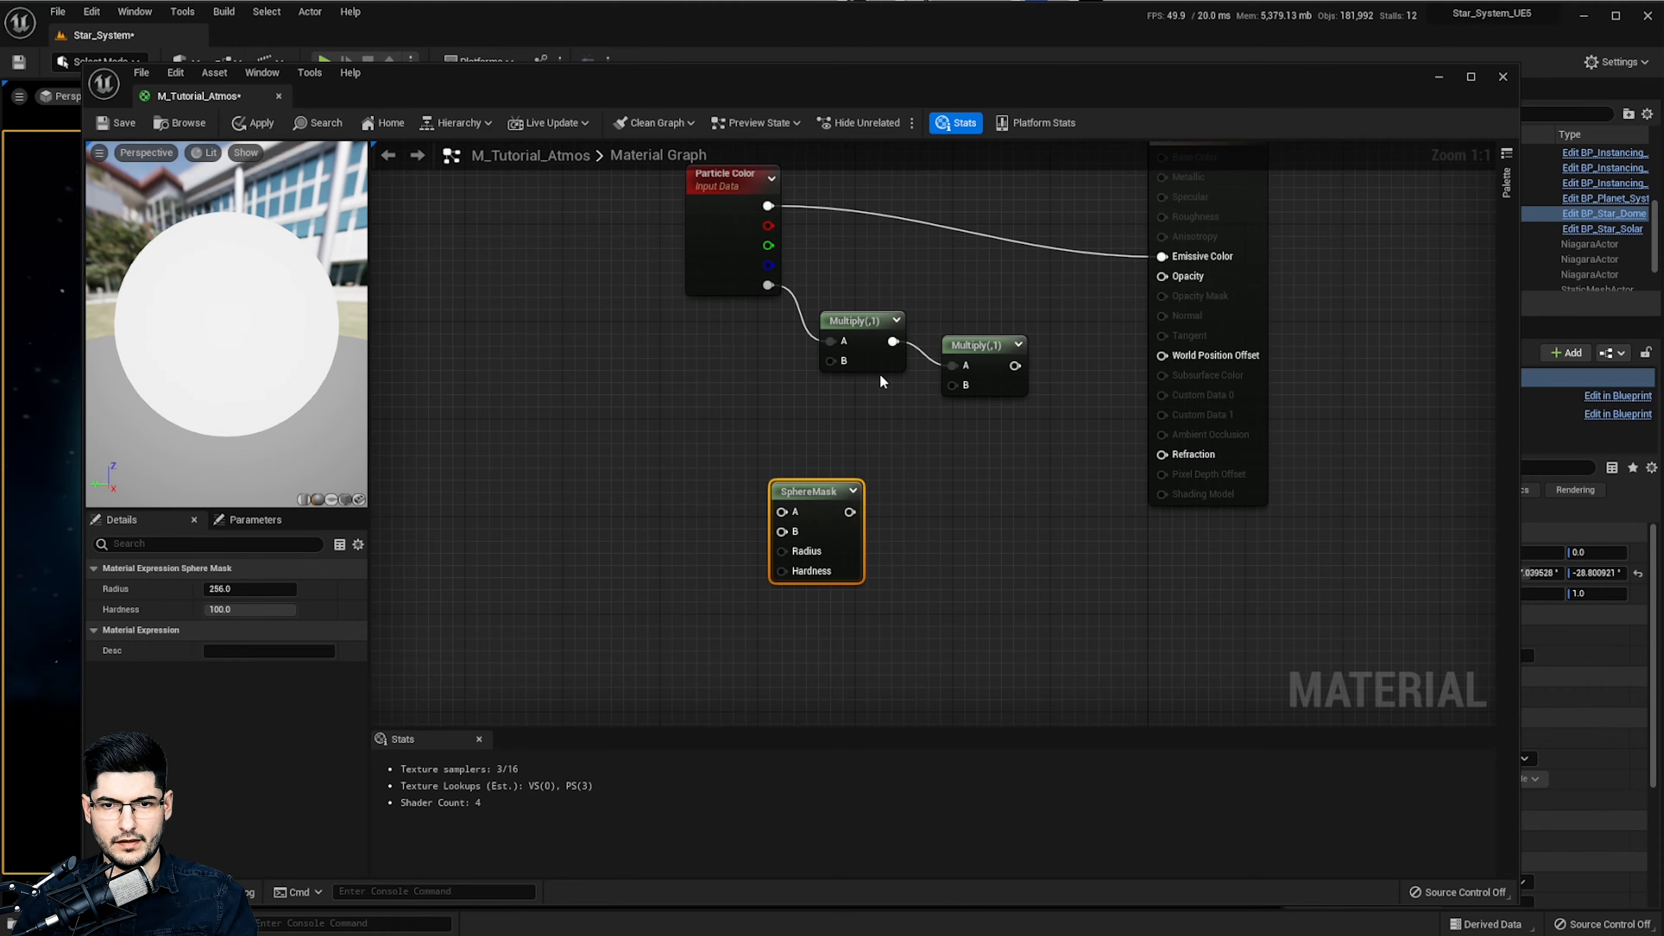
# Connect the first Multiply to Opacity and the SphereMask output to input B of the second Multiply
pyautogui.moveTo(893, 341); pyautogui.dragTo(1161, 277)
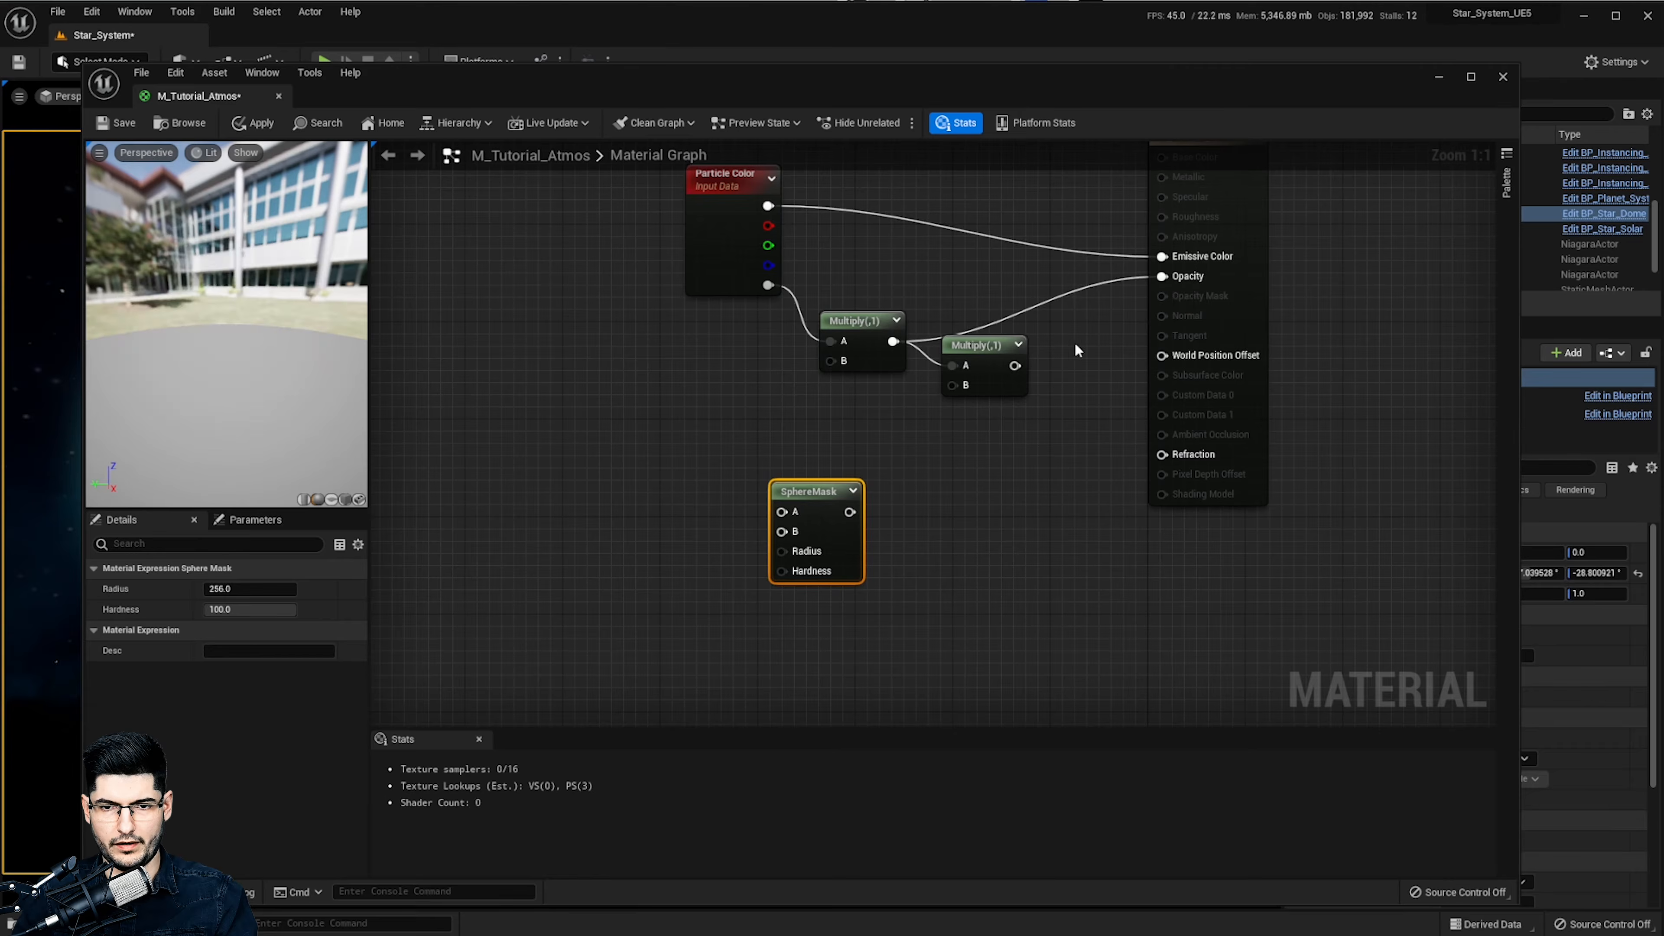
pyautogui.moveTo(991, 345); pyautogui.dragTo(990, 393)
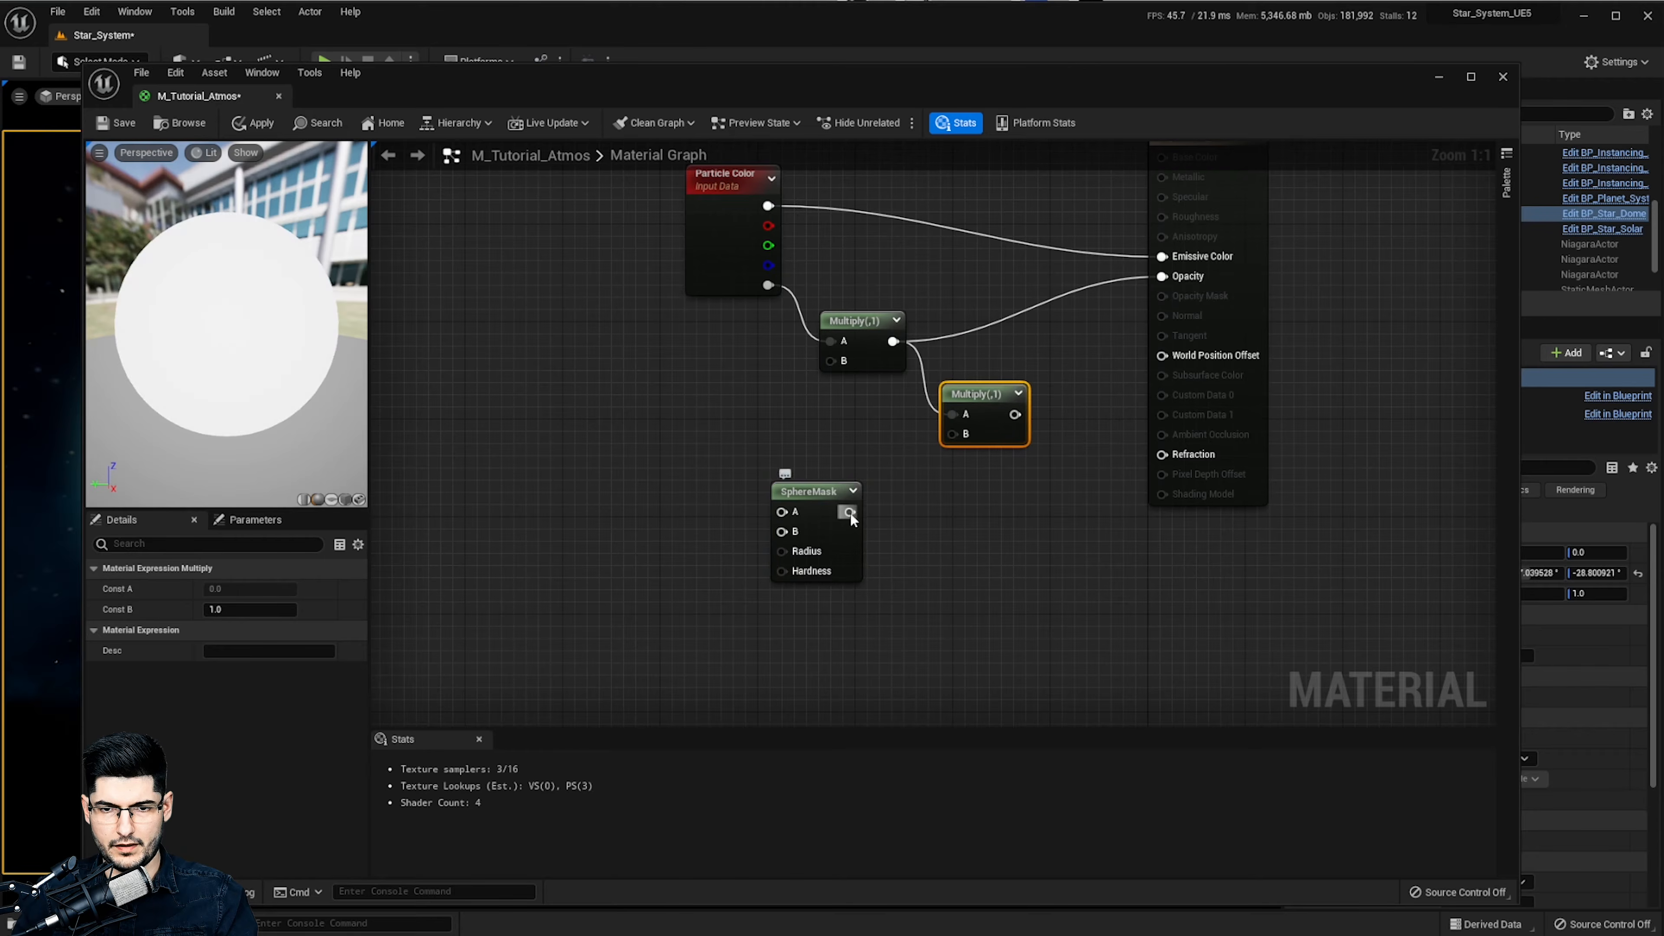
pyautogui.moveTo(850, 513); pyautogui.dragTo(952, 434)
pyautogui.moveTo(838, 489); pyautogui.dragTo(883, 464)
pyautogui.click(963, 430)
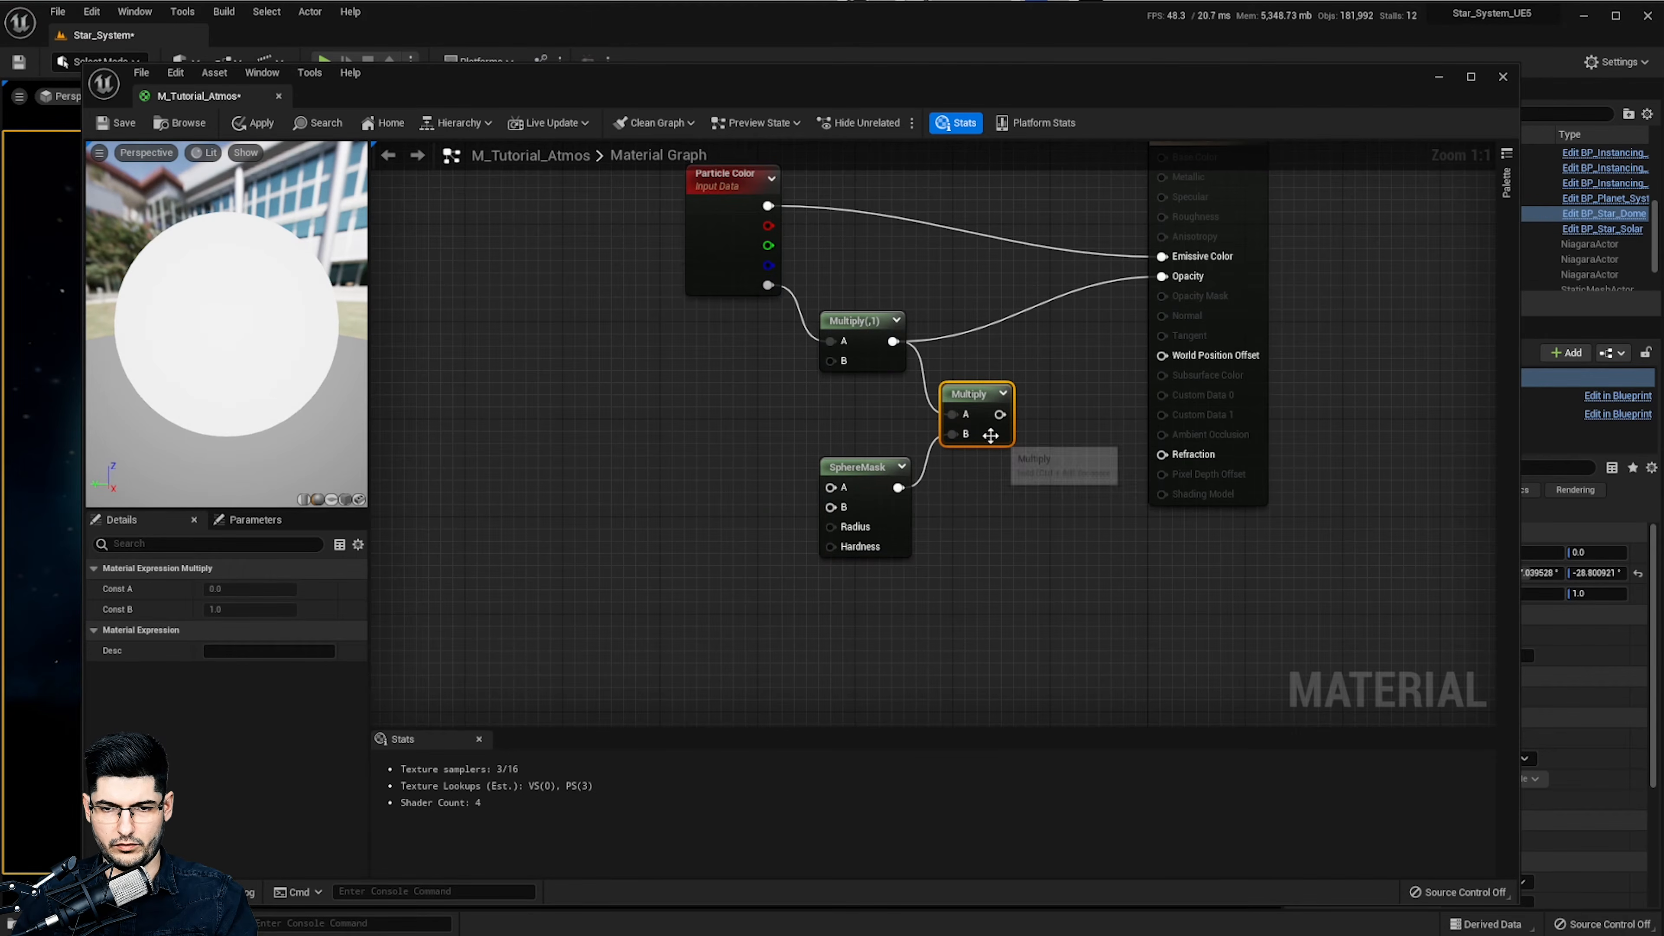
pyautogui.moveTo(991, 435); pyautogui.dragTo(991, 485)
# Add a Power node and connect its output to input B of the first Multiply
pyautogui.moveTo(826, 400); pyautogui.dragTo(919, 430, button='right')
pyautogui.click(962, 396)
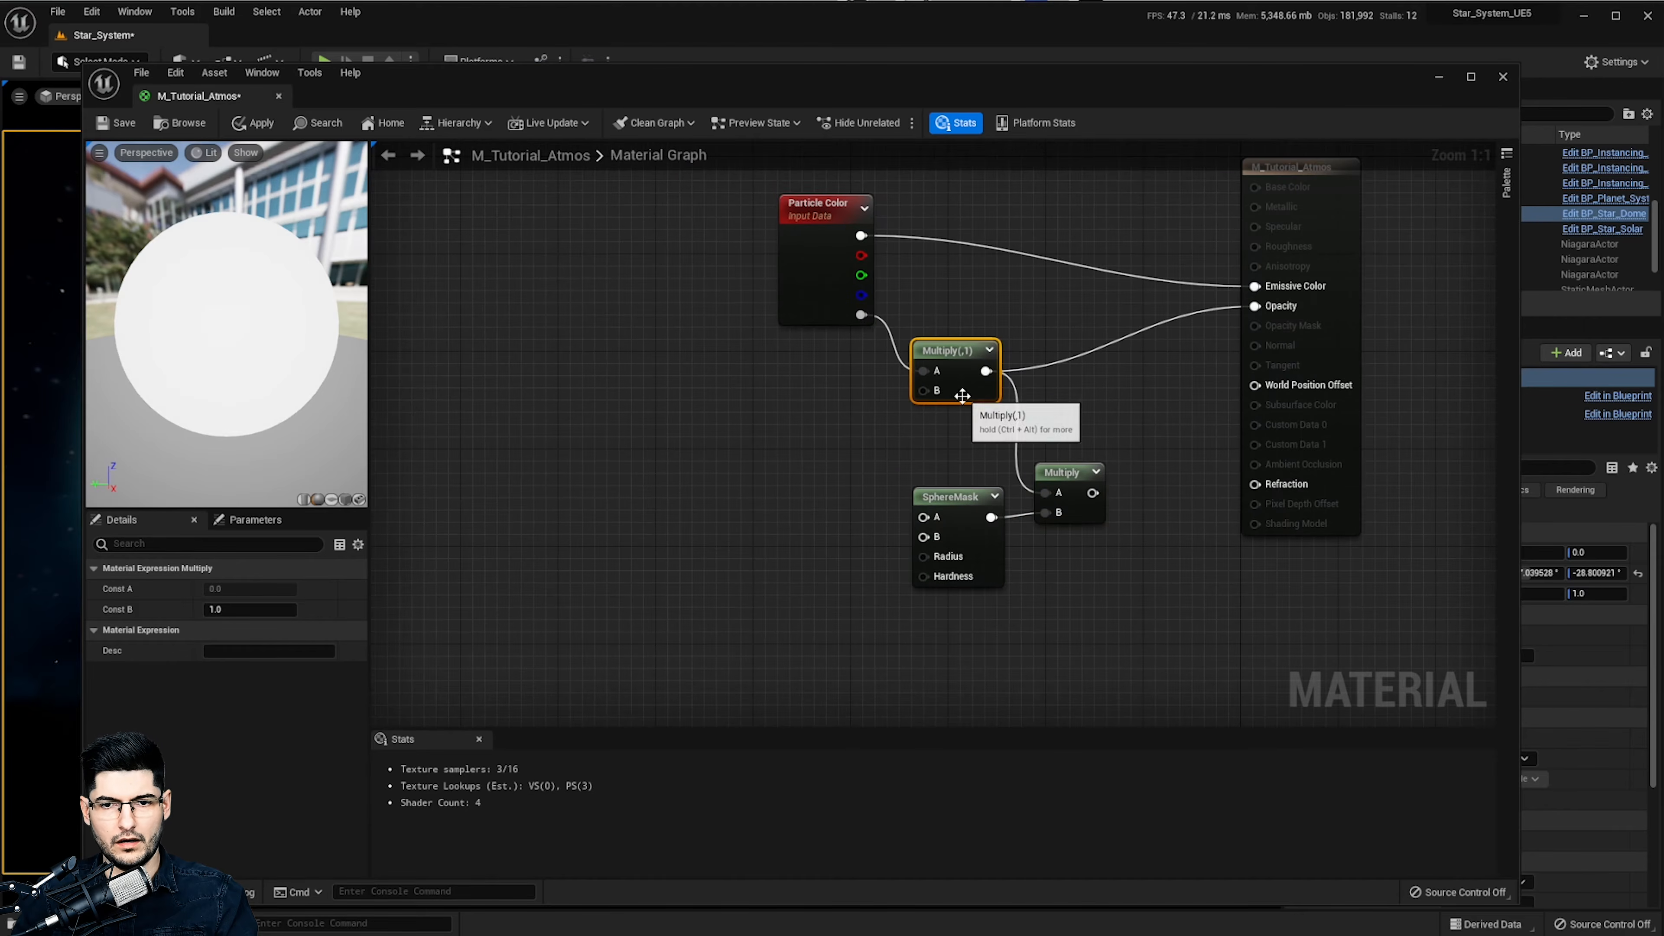
pyautogui.moveTo(828, 476); pyautogui.dragTo(897, 472, button='right')
pyautogui.rightClick(832, 417)
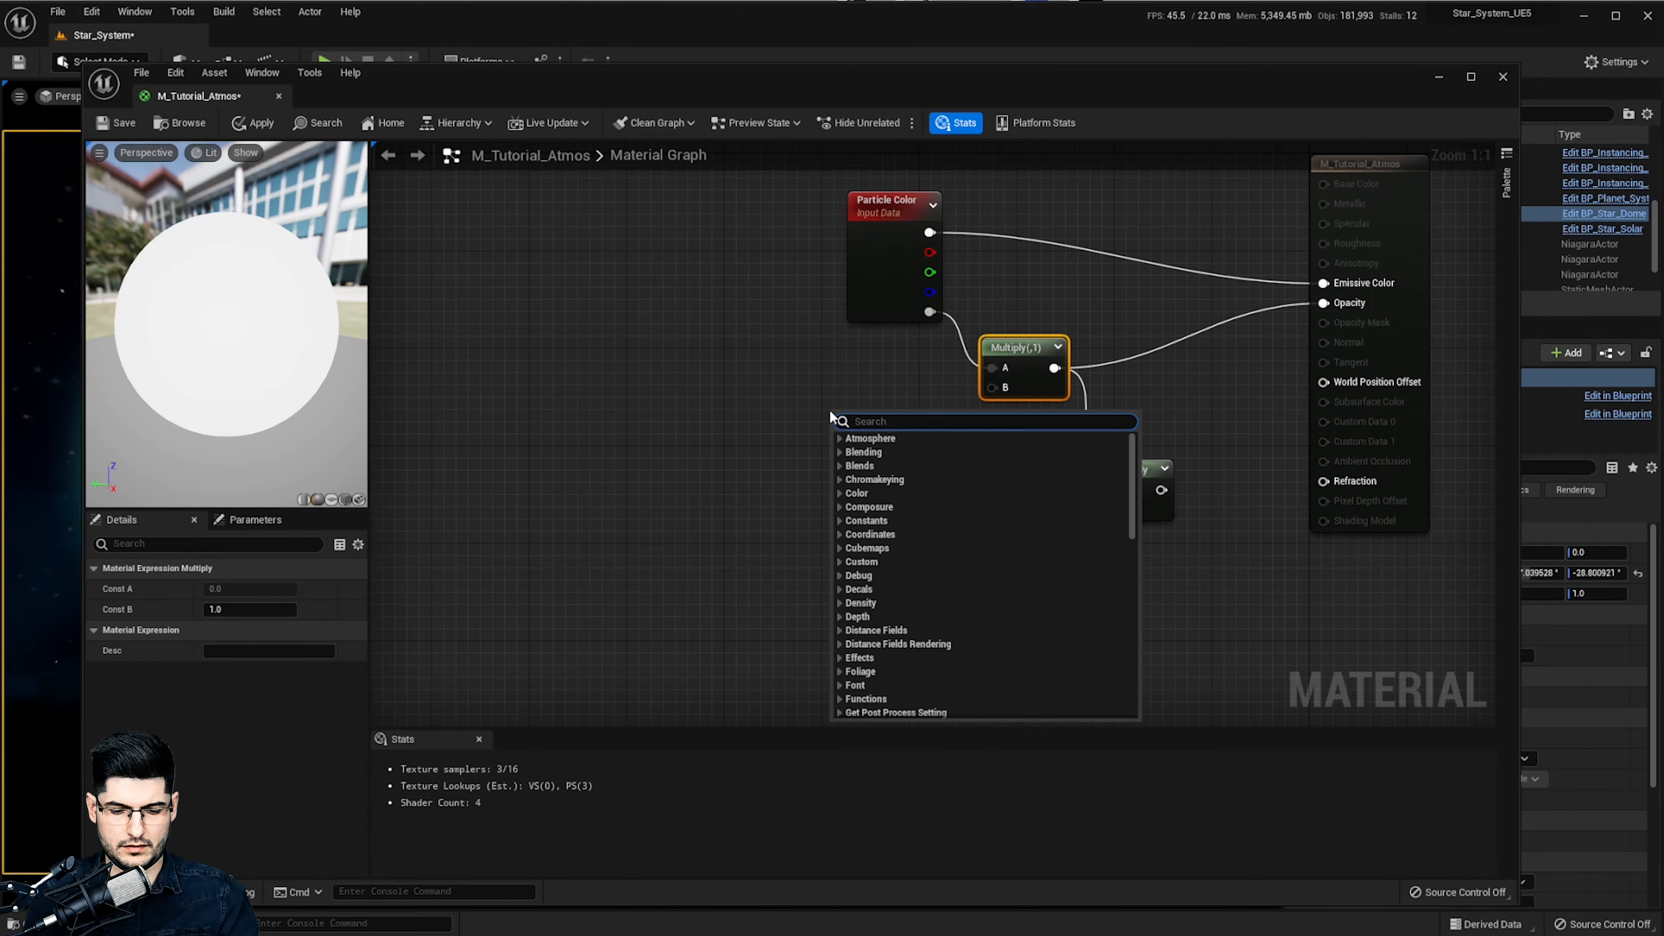
pyautogui.write('power')
pyautogui.press('Return')
pyautogui.moveTo(905, 440); pyautogui.dragTo(1002, 391)
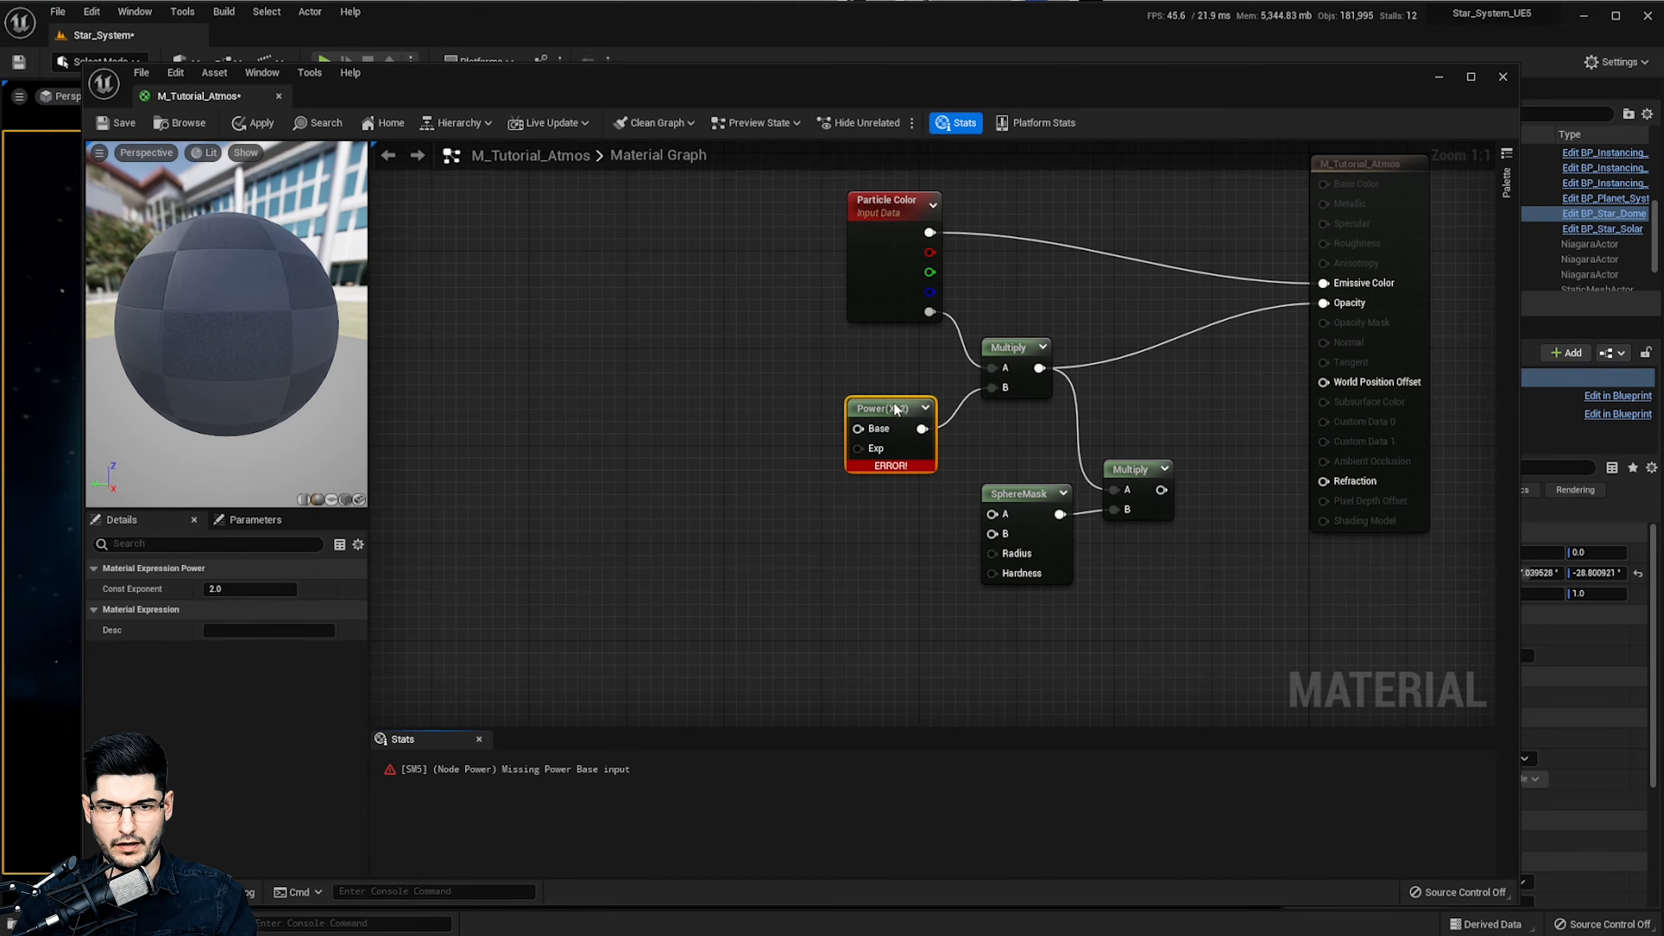
# Add a RadialGradientExponential node before the Power node and connect its output to Power's Base input
pyautogui.moveTo(662, 398); pyautogui.dragTo(836, 378, button='right')
pyautogui.rightClick(836, 379)
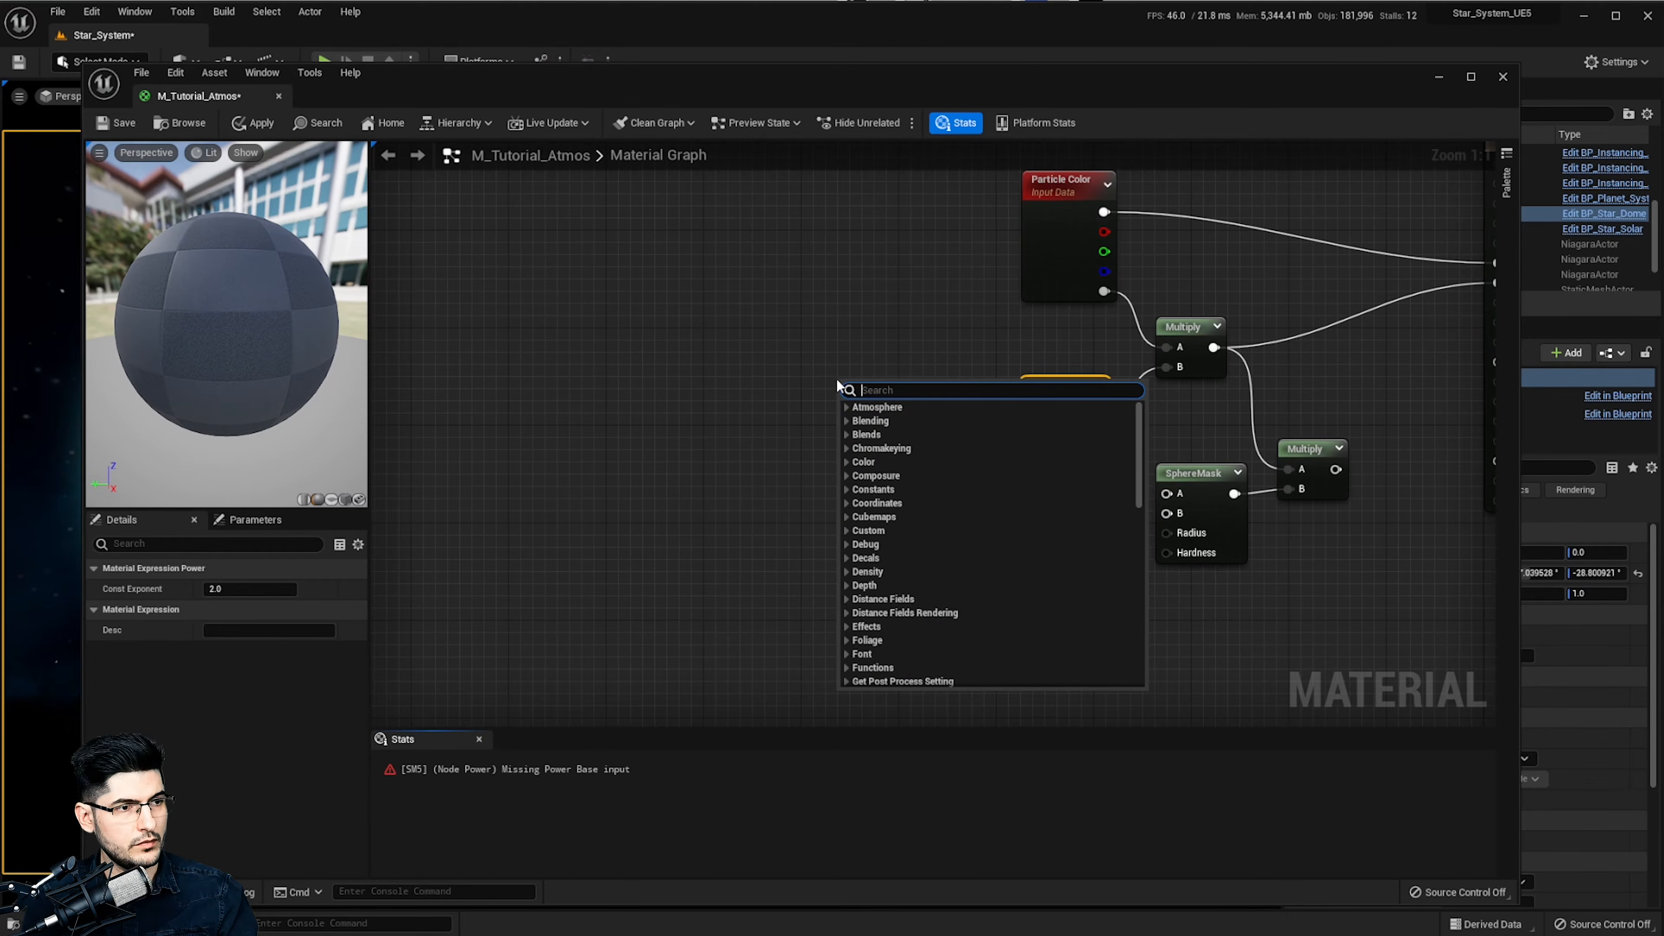
pyautogui.write('g')
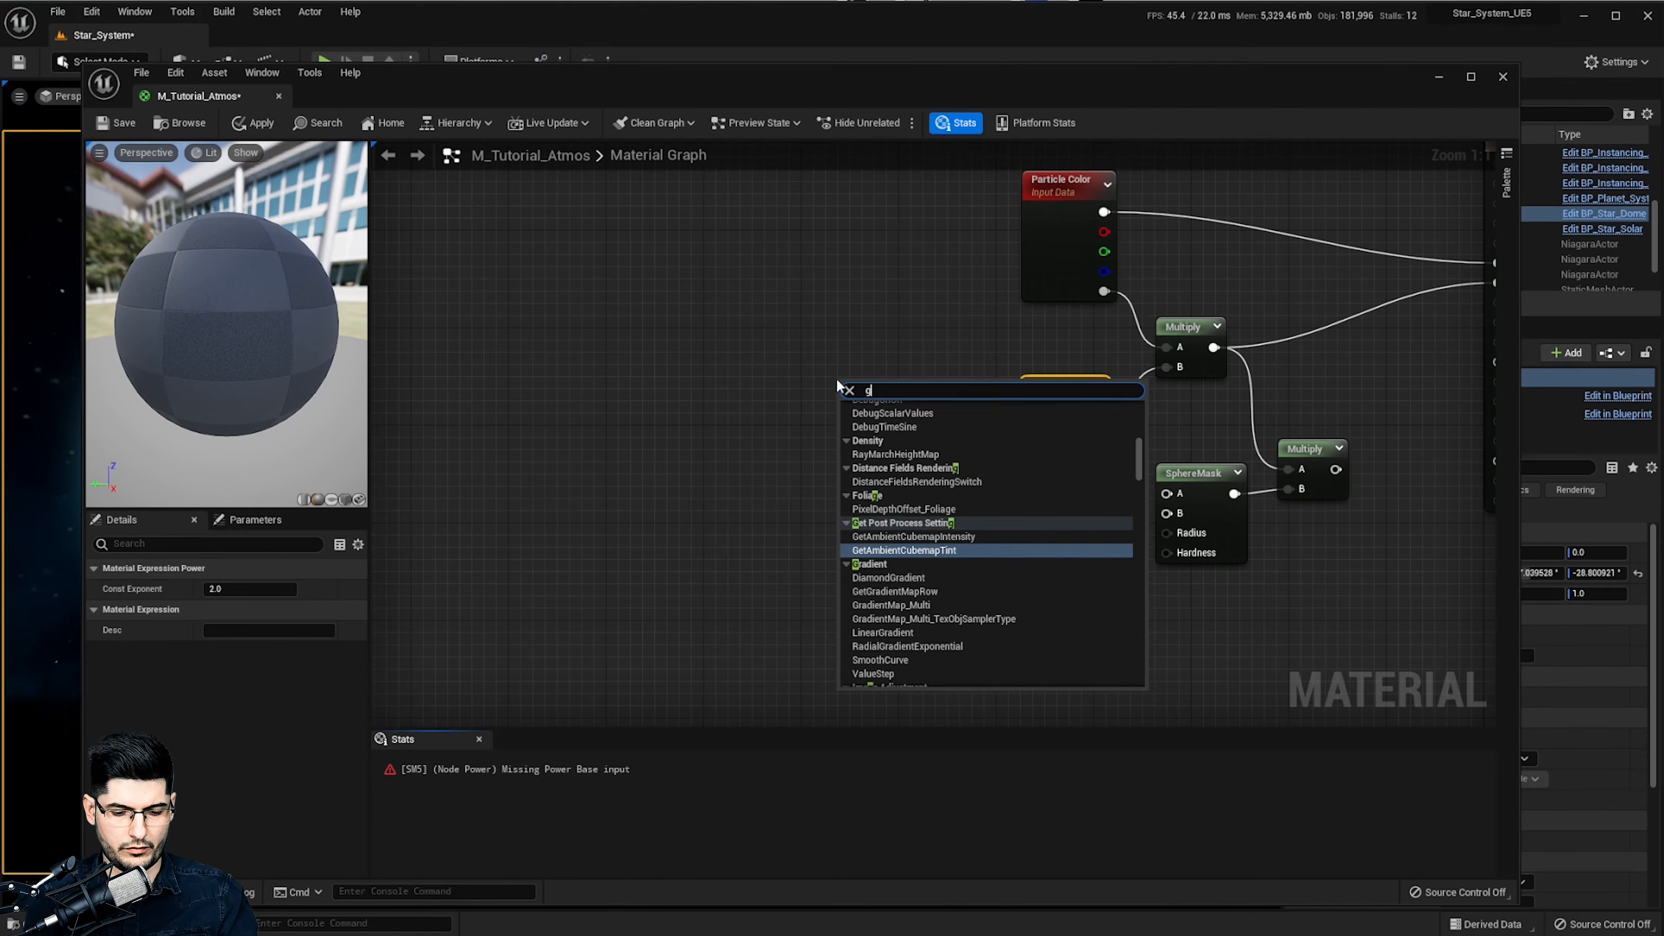
pyautogui.write('radientexpo')
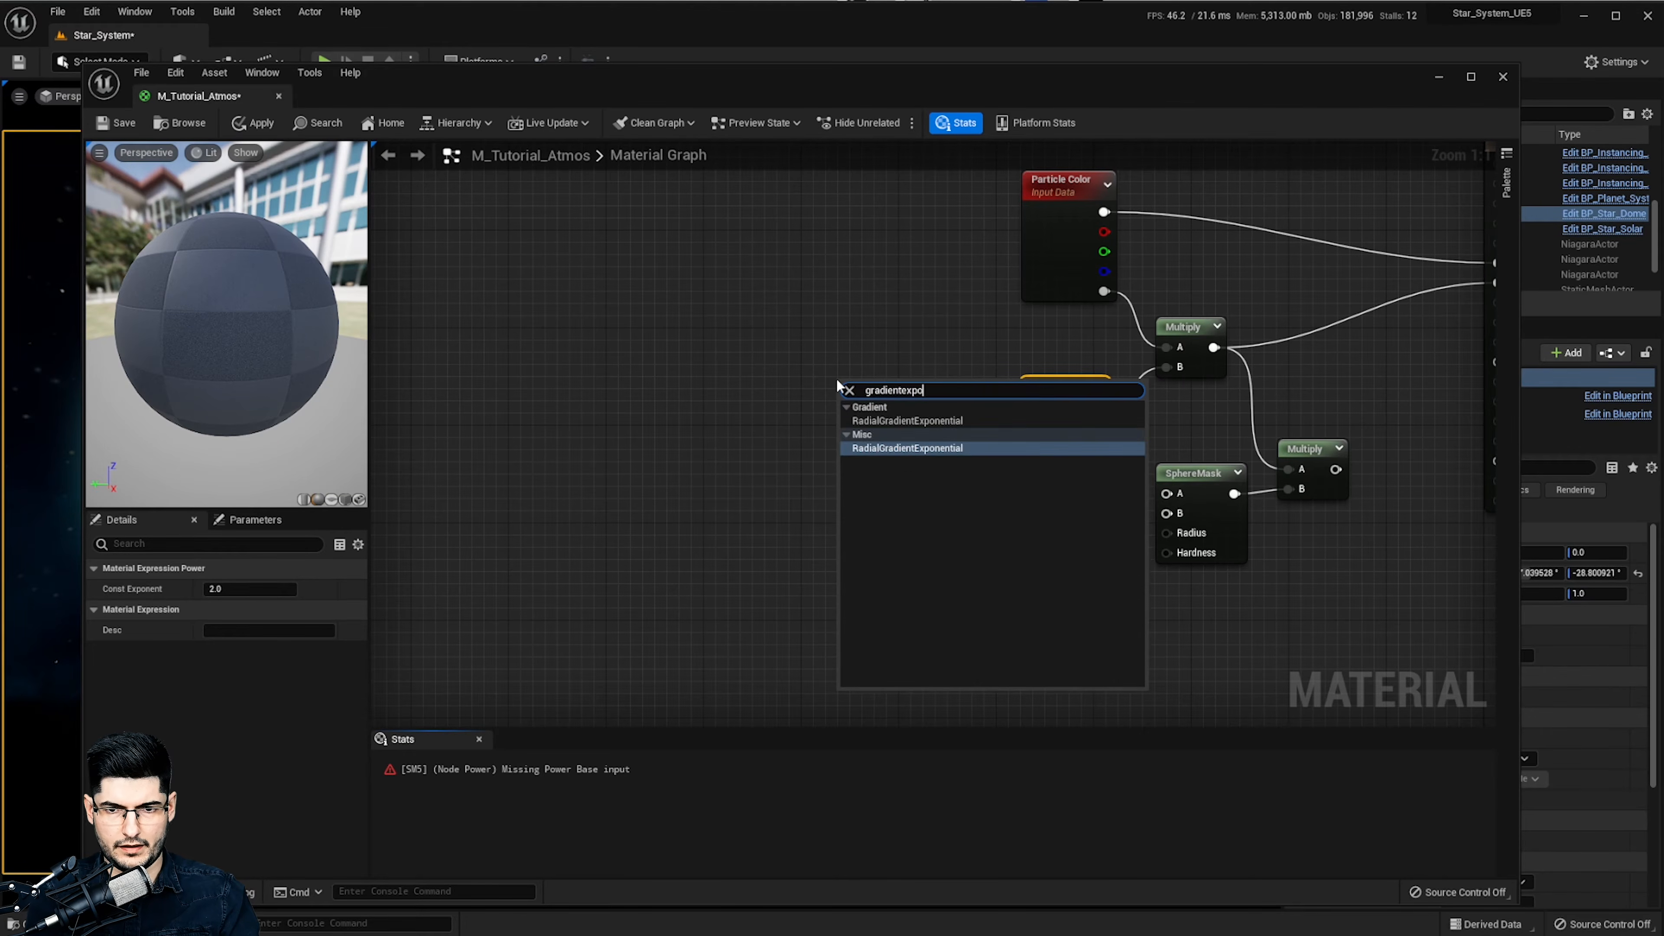
pyautogui.press('Return')
pyautogui.moveTo(944, 398); pyautogui.dragTo(799, 384)
pyautogui.moveTo(917, 394); pyautogui.dragTo(1032, 409)
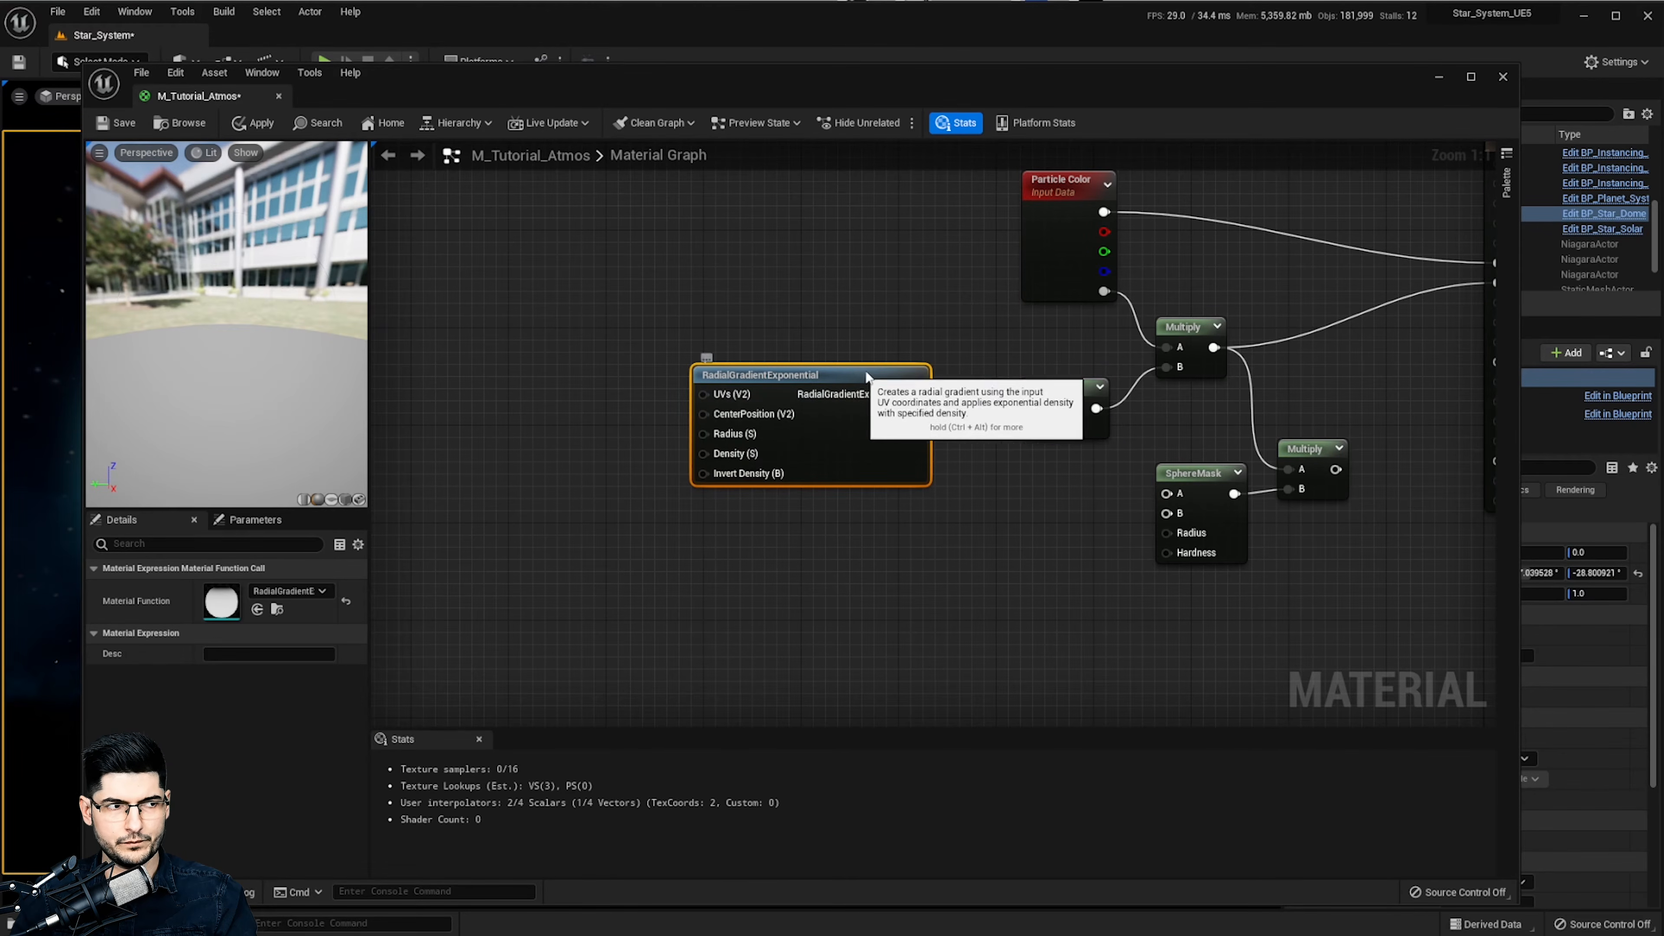
pyautogui.moveTo(867, 374); pyautogui.dragTo(904, 350)
# Add a DynamicParameter node and place it below and before the RadialGradientExponential node
pyautogui.moveTo(739, 533); pyautogui.dragTo(1005, 542, button='right')
pyautogui.rightClick(783, 431)
pyautogui.write('dynamic')
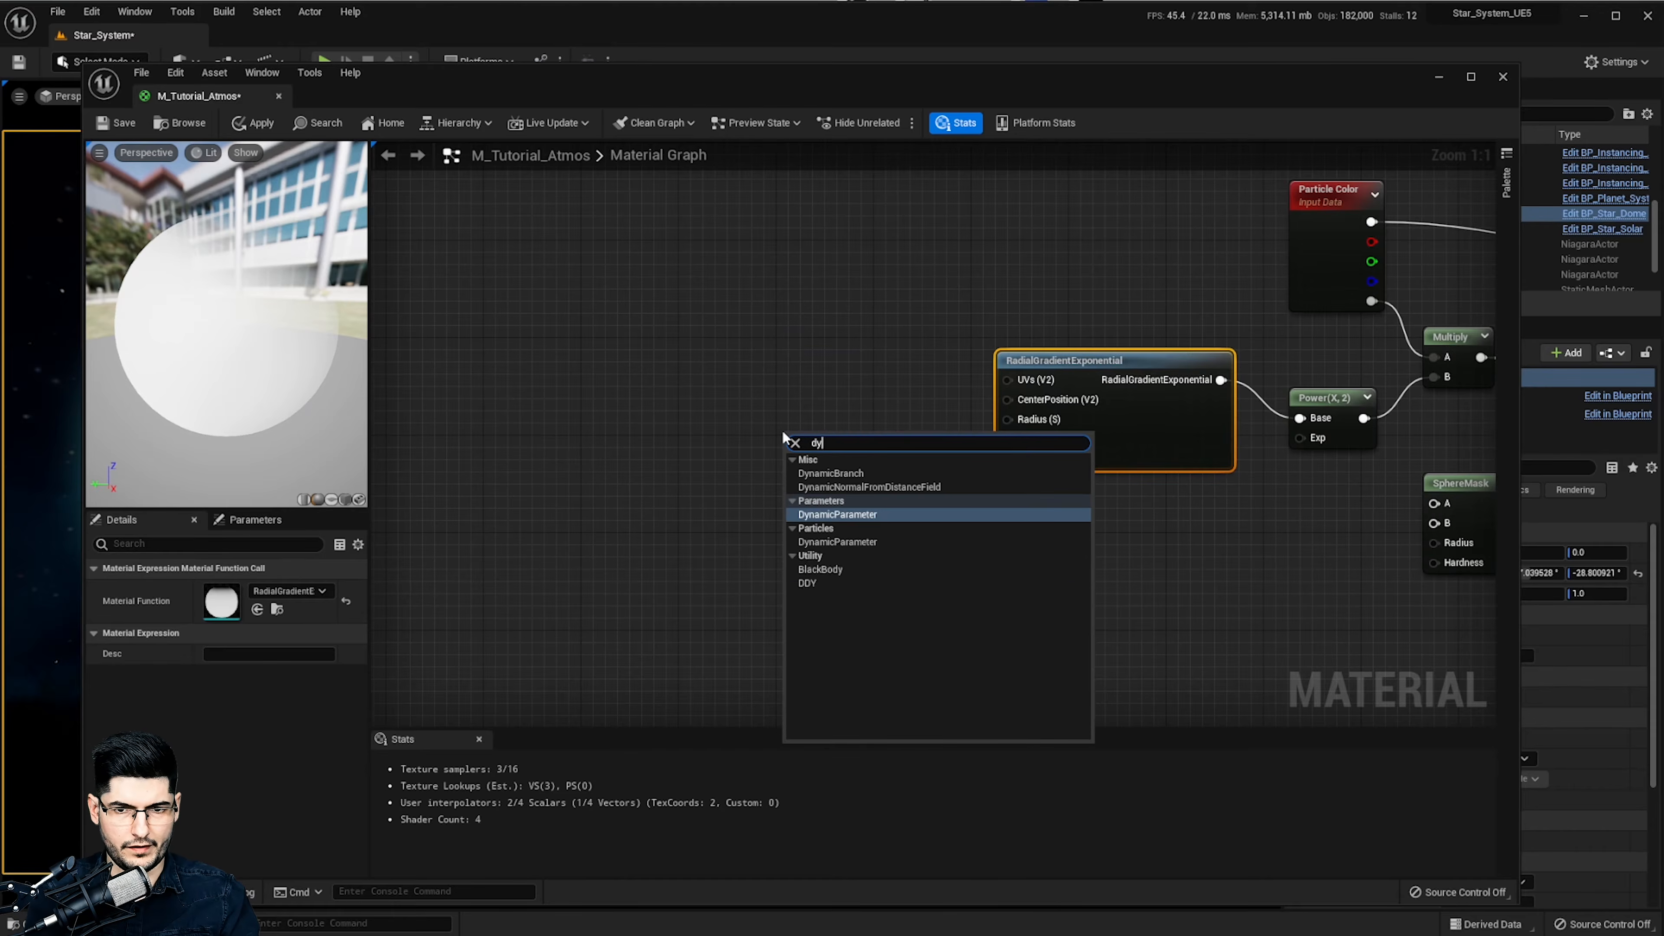
pyautogui.press('Return')
pyautogui.moveTo(1051, 551); pyautogui.dragTo(962, 546, button='right')
pyautogui.moveTo(1299, 470); pyautogui.dragTo(1085, 460, button='right')
pyautogui.moveTo(533, 451); pyautogui.dragTo(505, 472)
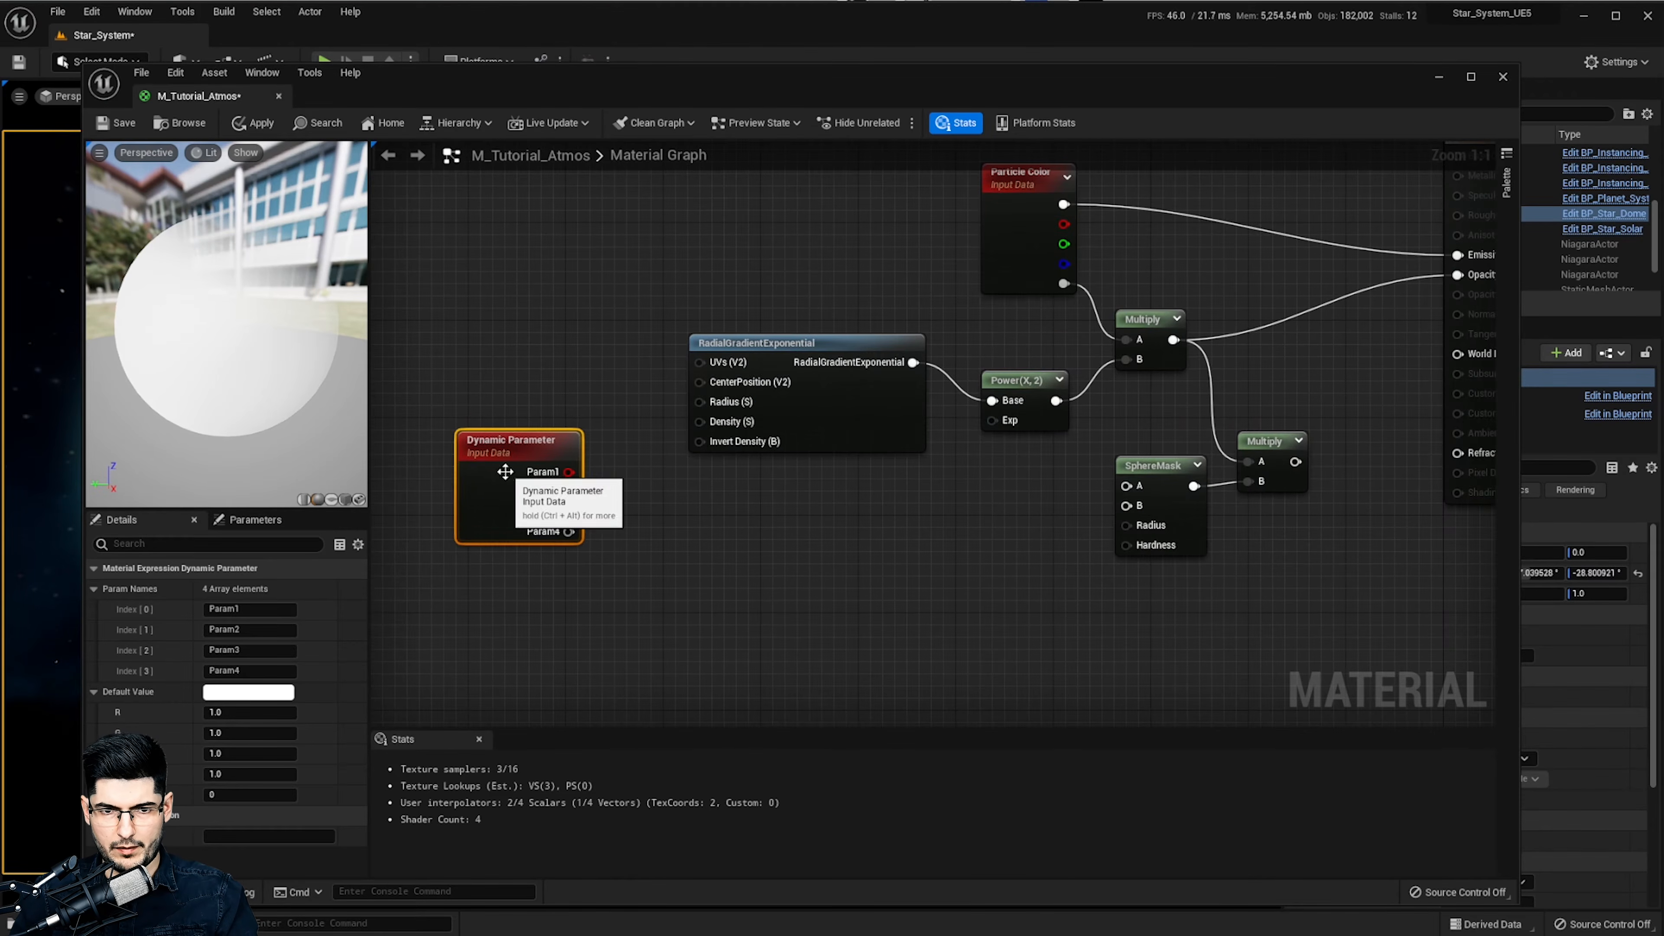
pyautogui.moveTo(675, 501); pyautogui.dragTo(761, 493, button='right')
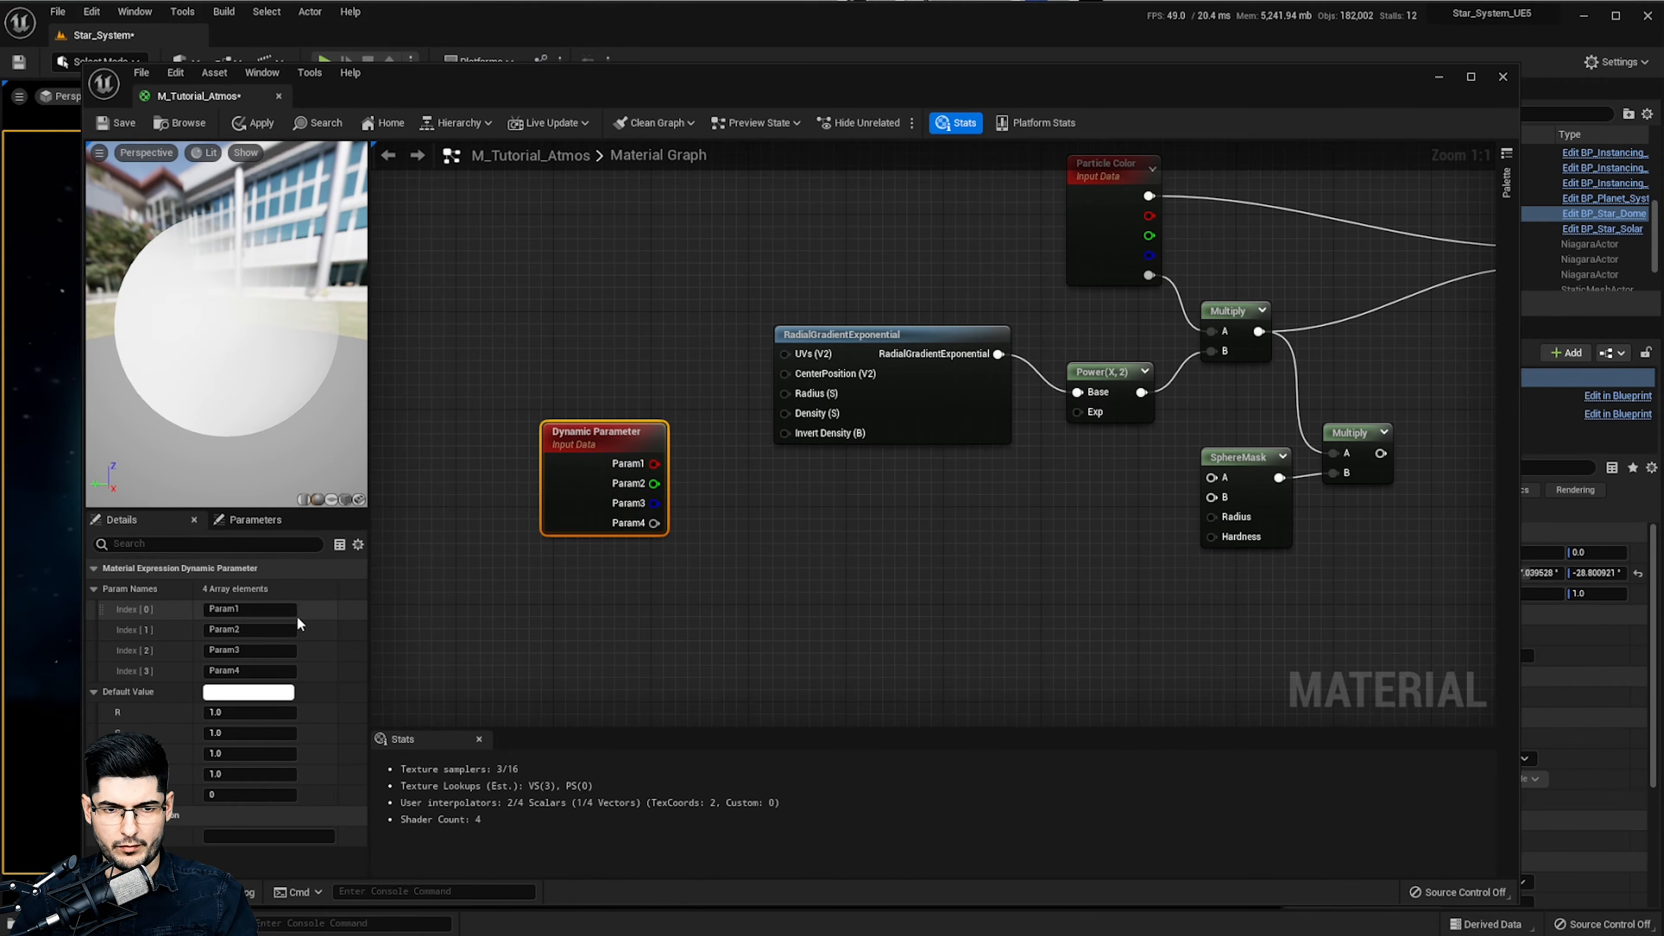
# Name the first two dynamic parameters Density and Power and wire them to the radial gradient's Density and the Power node's Exp
pyautogui.click(280, 610)
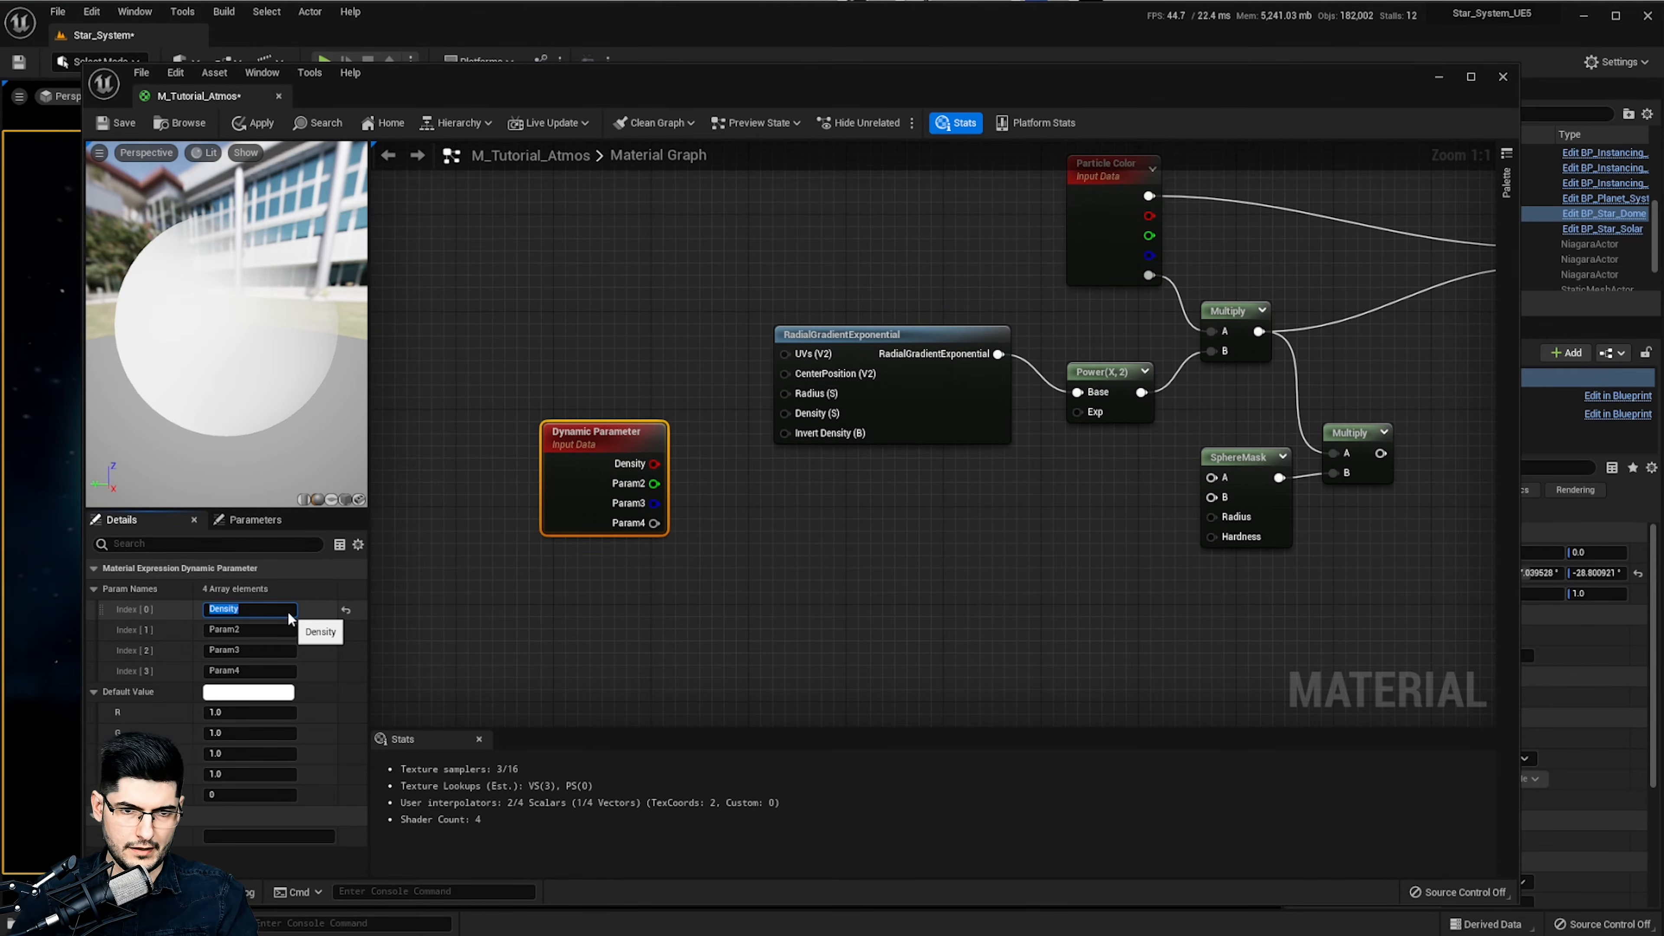
pyautogui.click(226, 630)
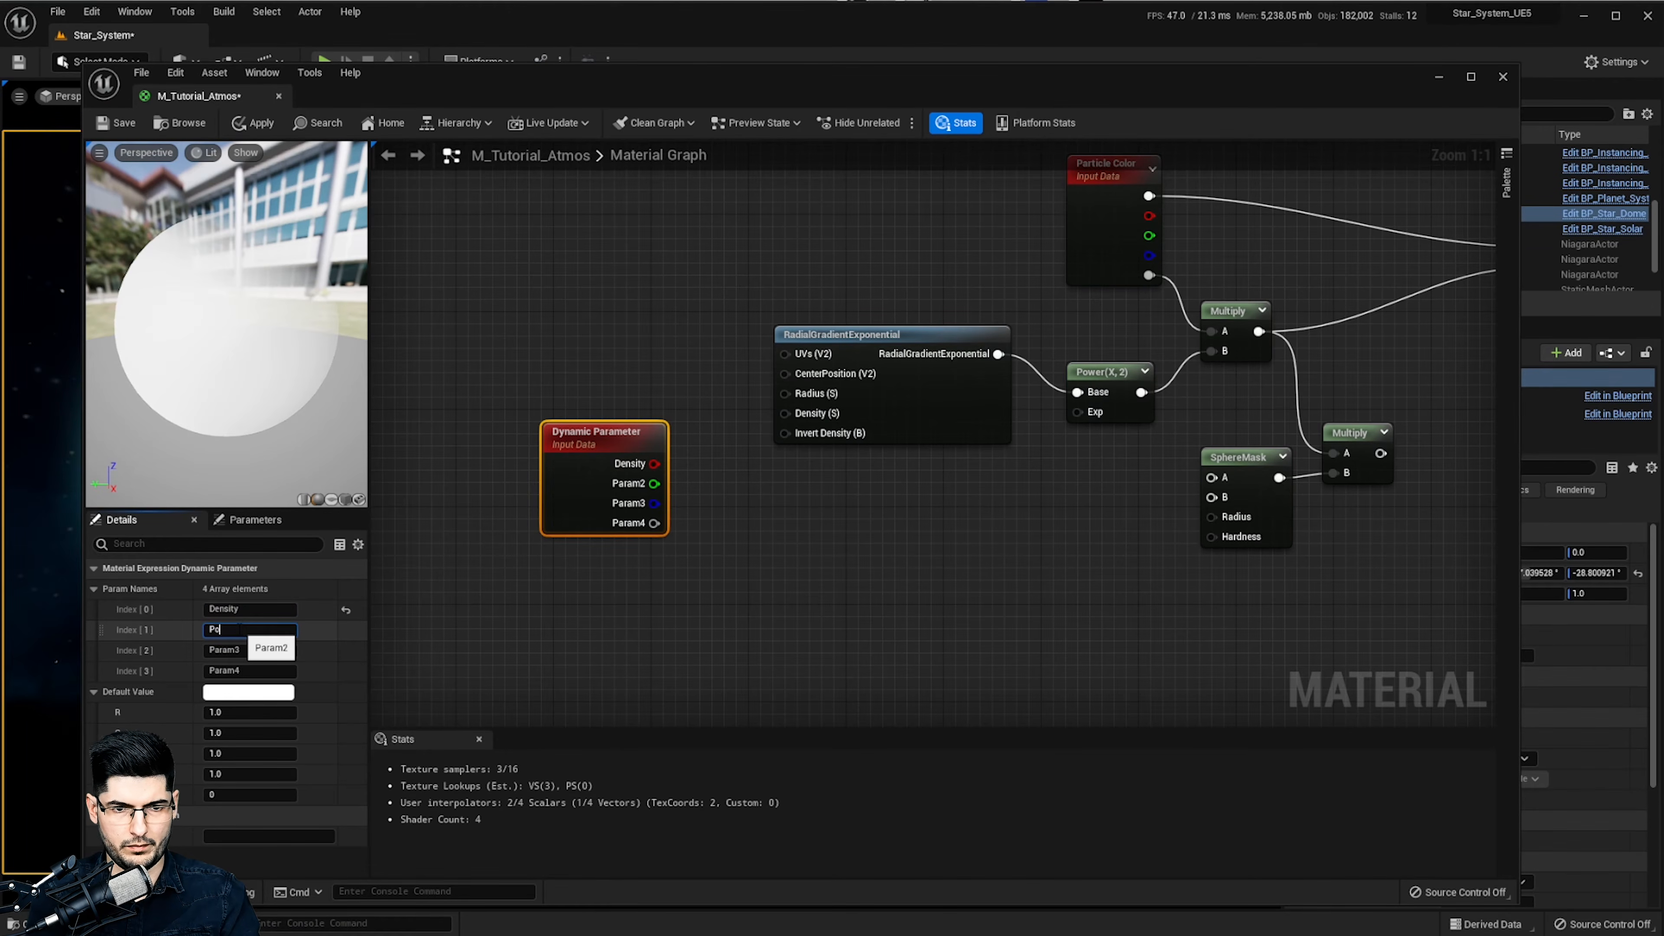
pyautogui.moveTo(654, 484); pyautogui.dragTo(1087, 415)
pyautogui.moveTo(921, 356); pyautogui.dragTo(858, 331)
pyautogui.moveTo(655, 464); pyautogui.dragTo(724, 389)
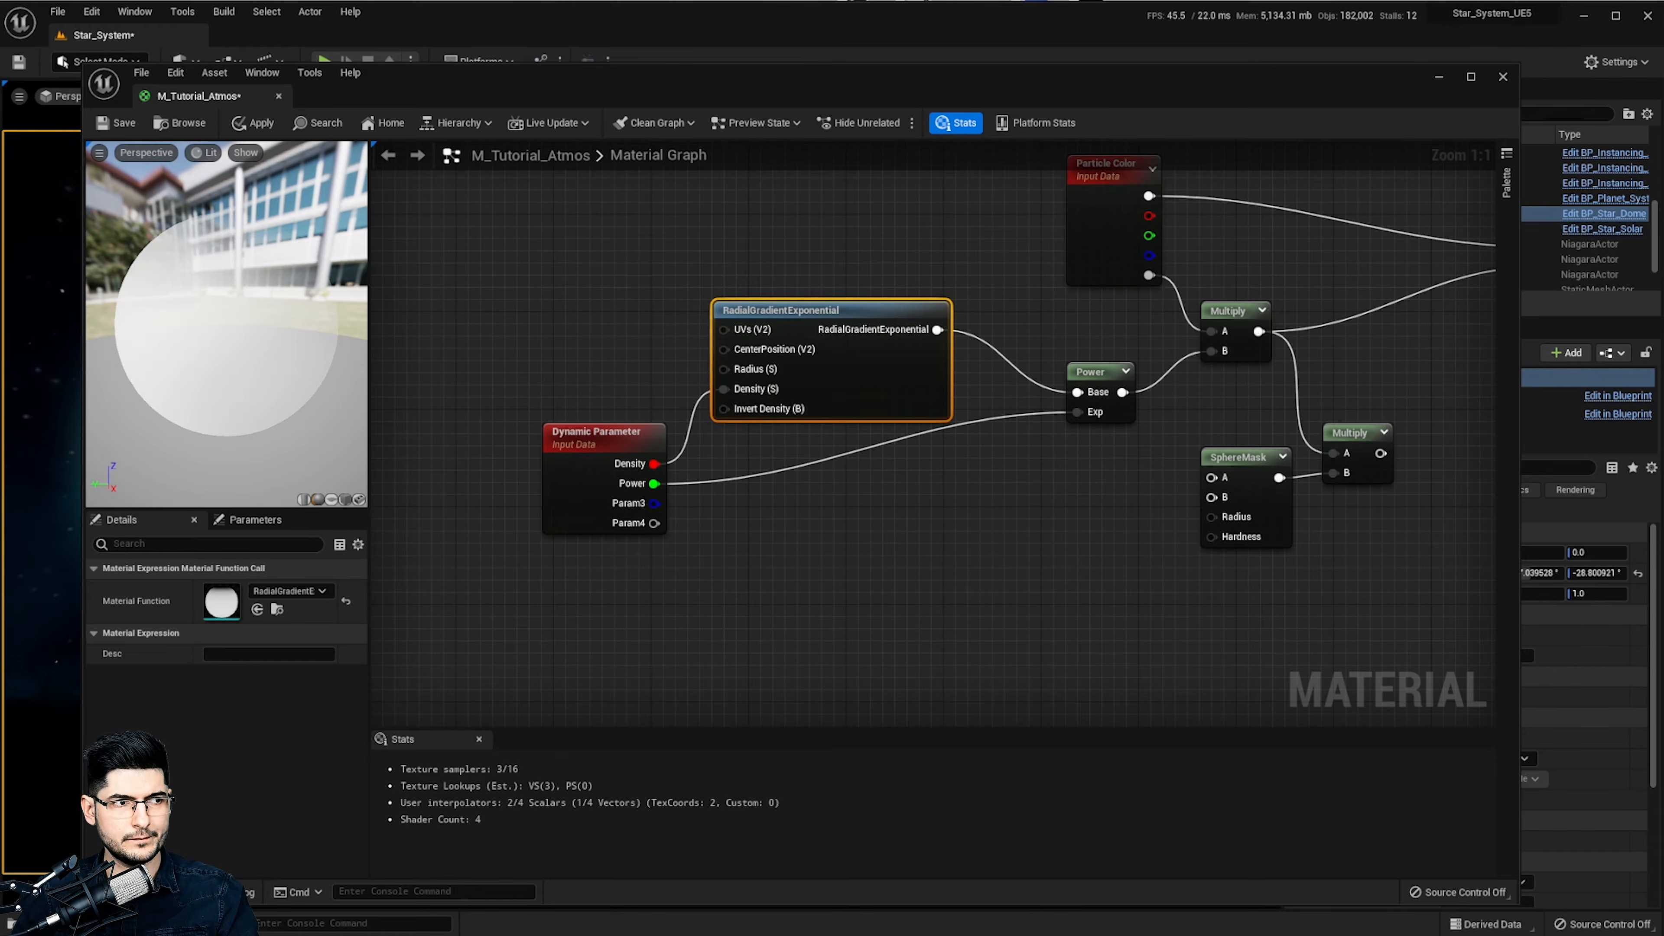
# Add a VectorToRadialValue node before RadialGradientExponential and connect its Linear Distance output to the gradient's UVs input
pyautogui.moveTo(489, 217); pyautogui.dragTo(639, 290, button='right')
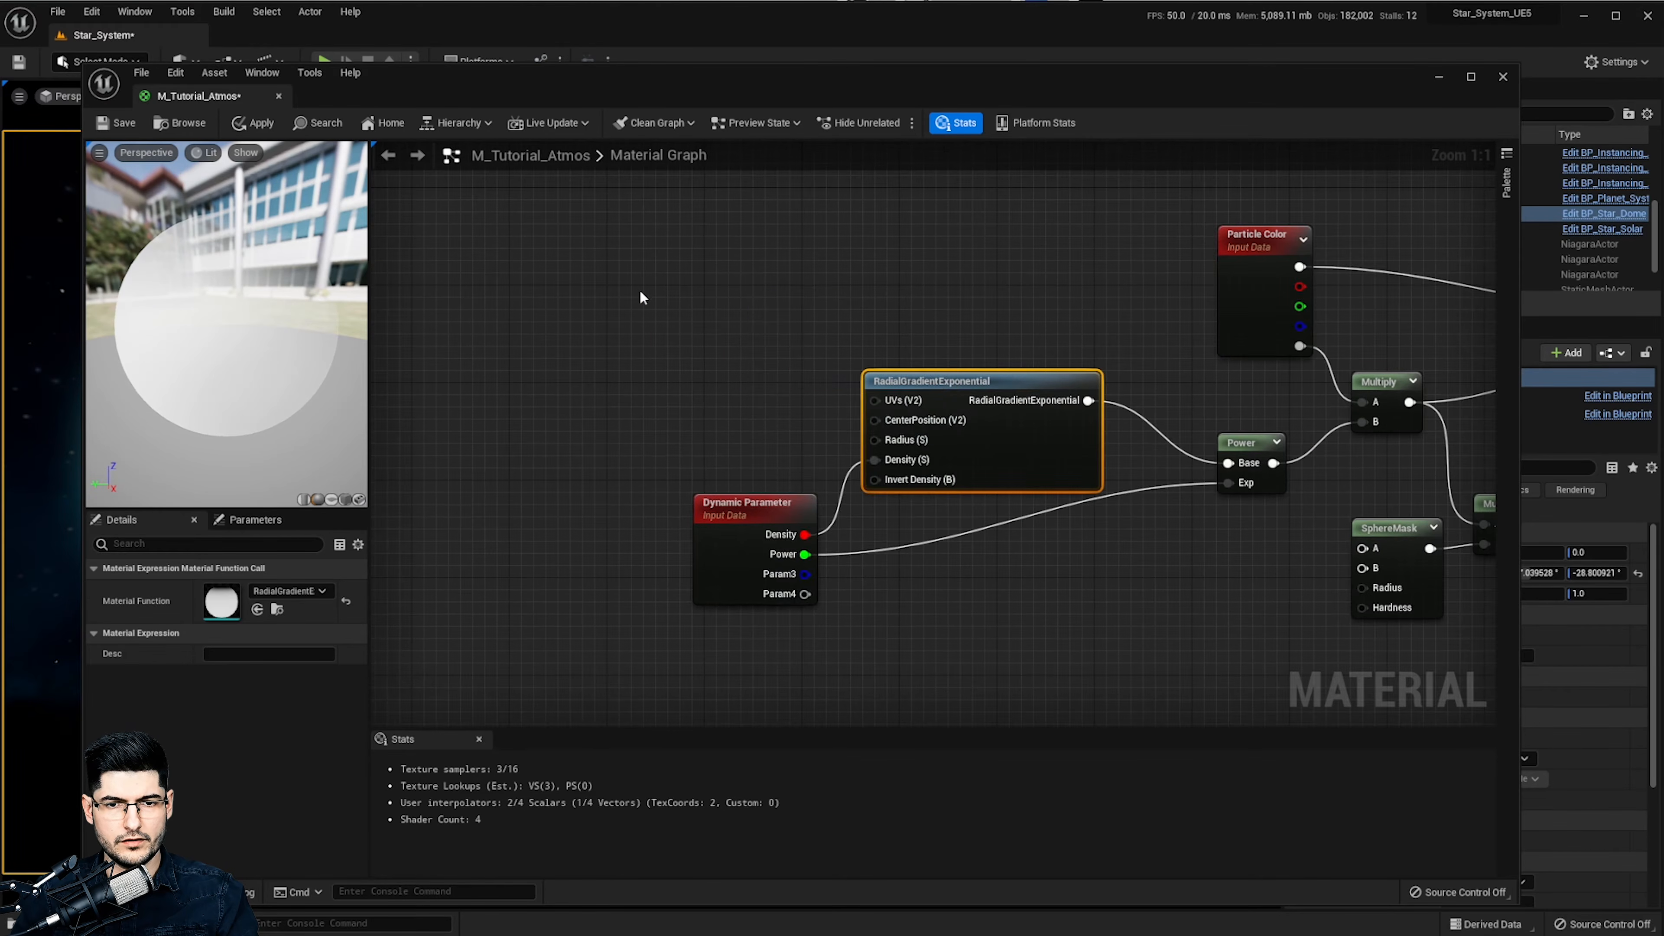
pyautogui.rightClick(640, 289)
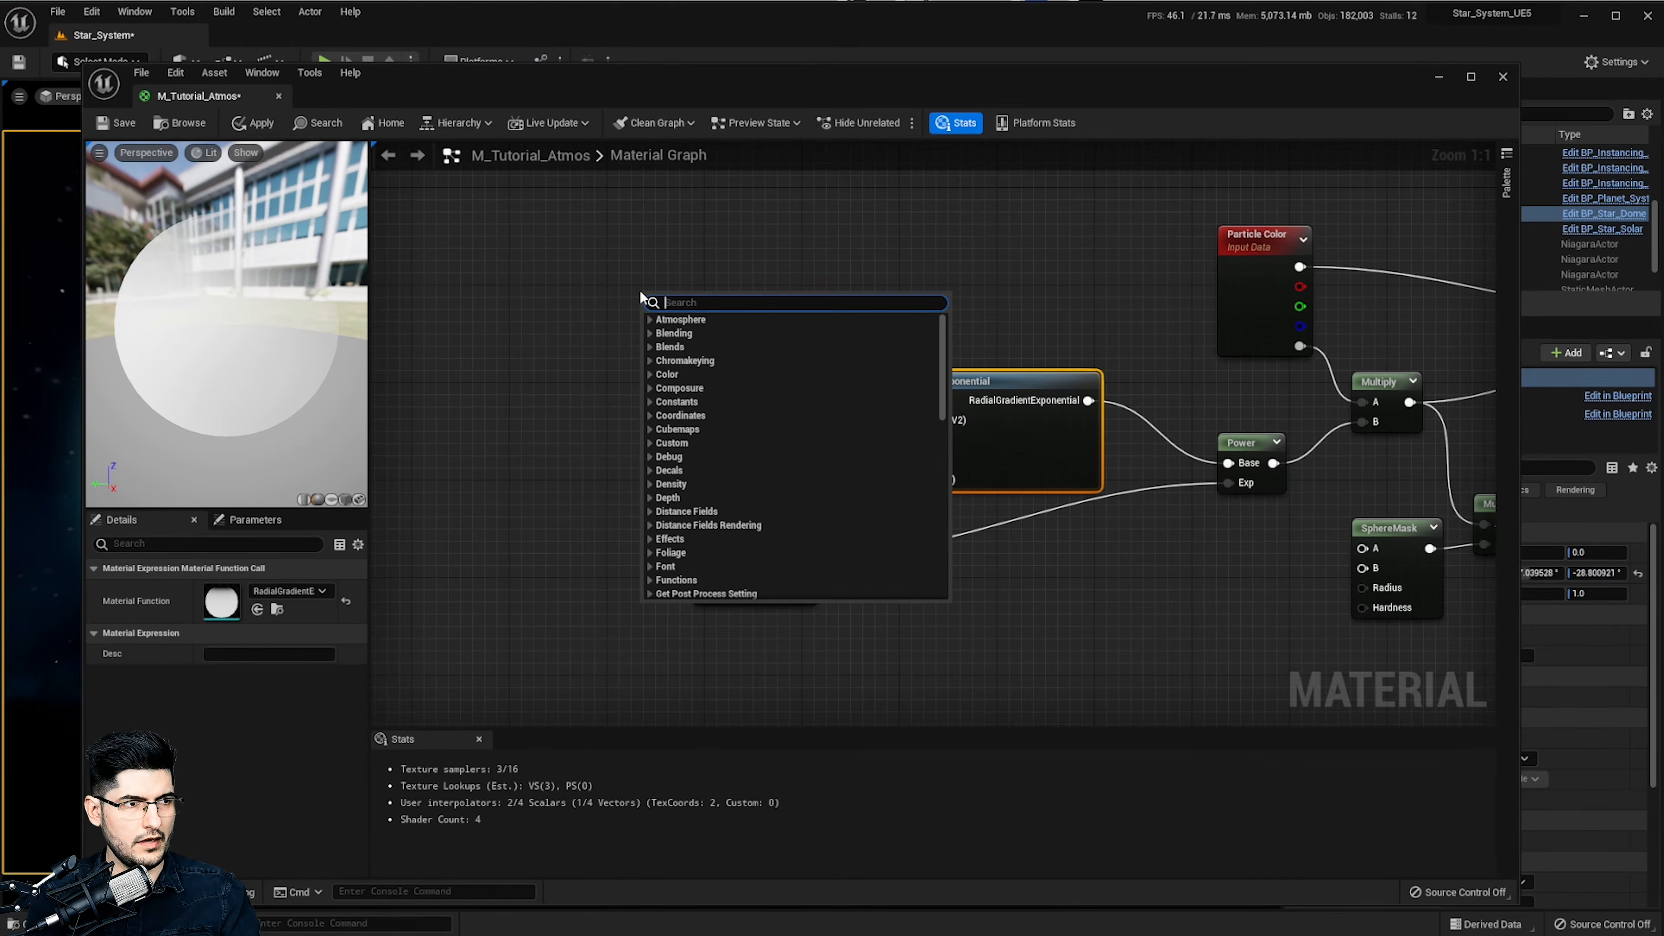
pyautogui.write('vector')
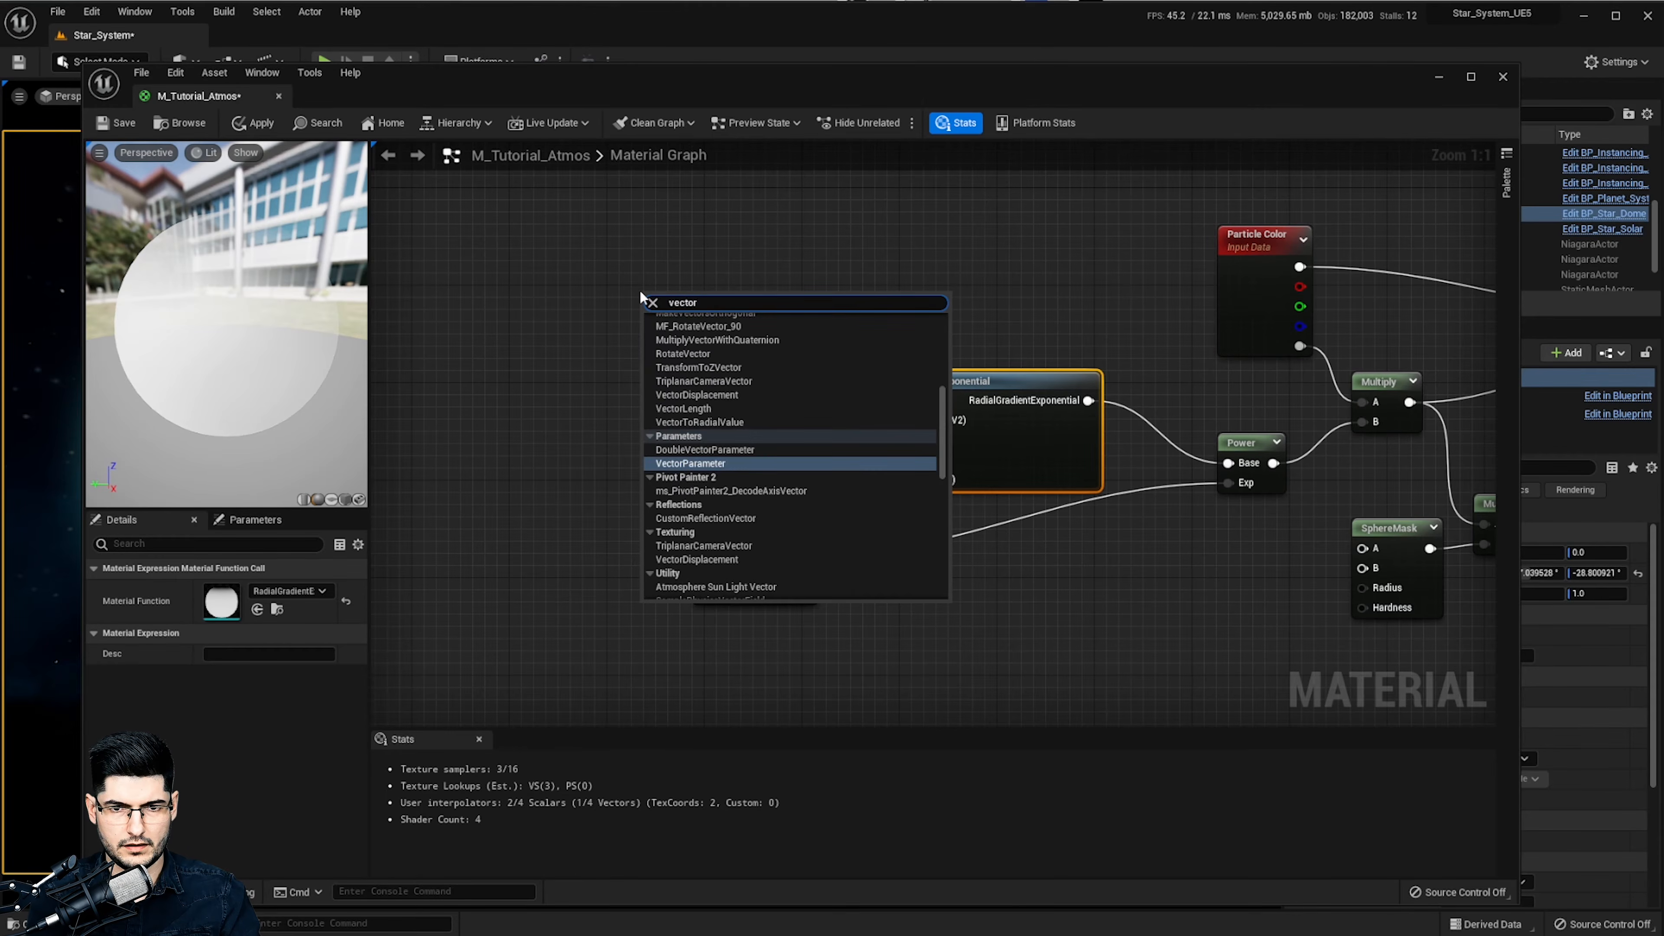
pyautogui.write('tora')
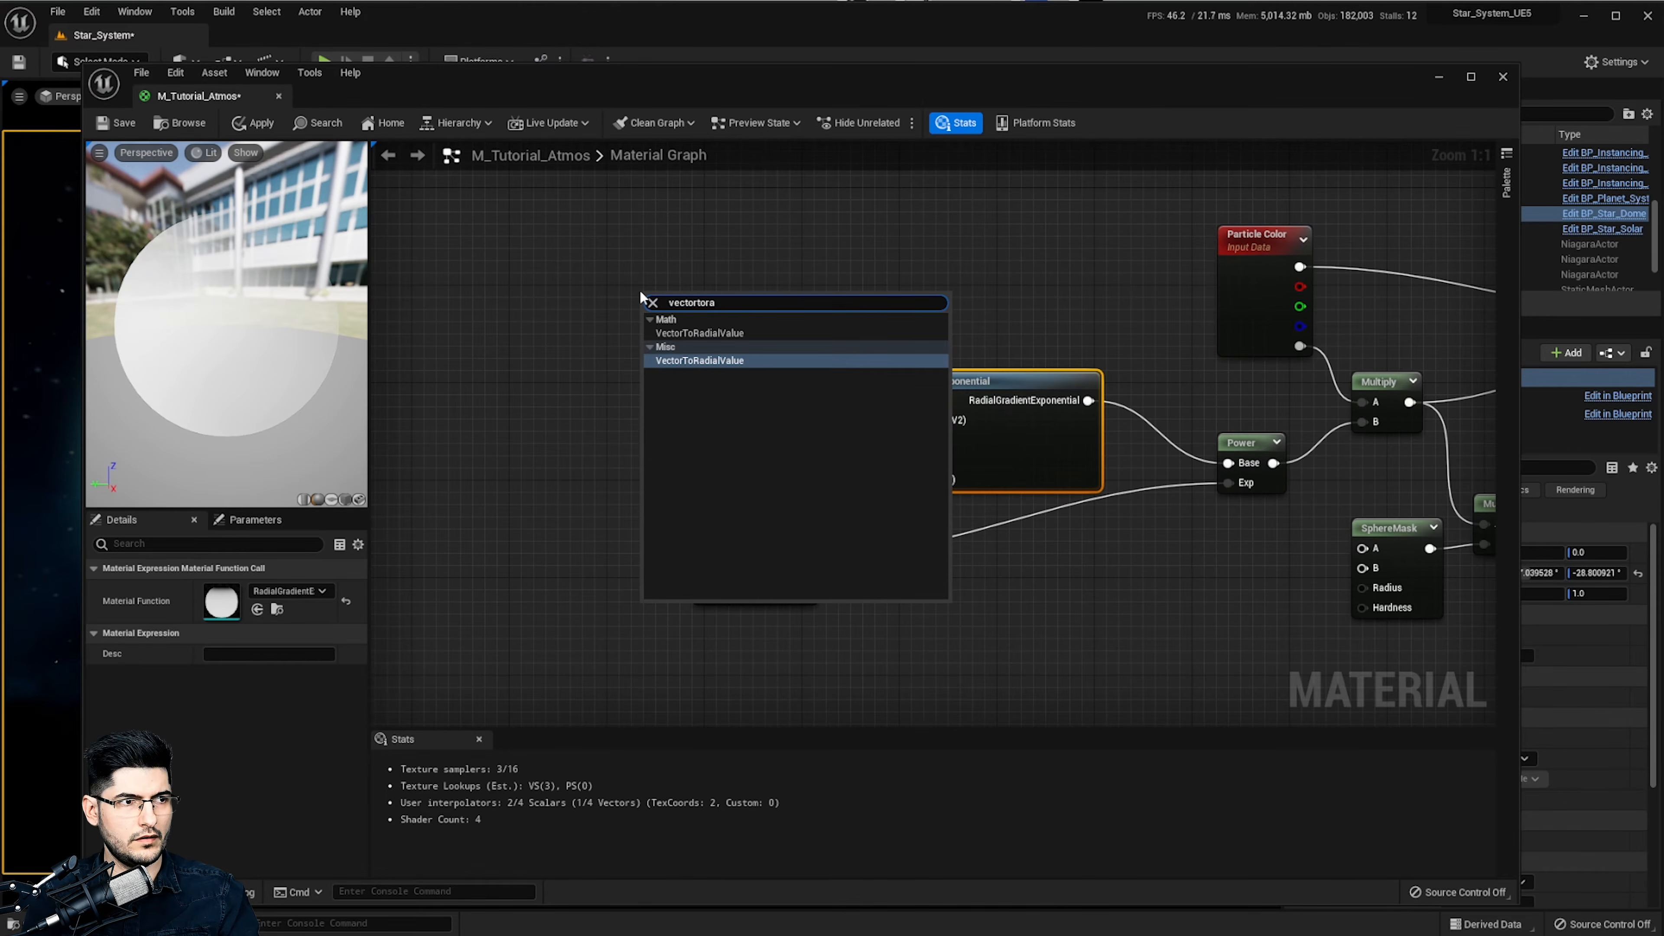
pyautogui.press('Return')
pyautogui.moveTo(780, 295); pyautogui.dragTo(621, 314)
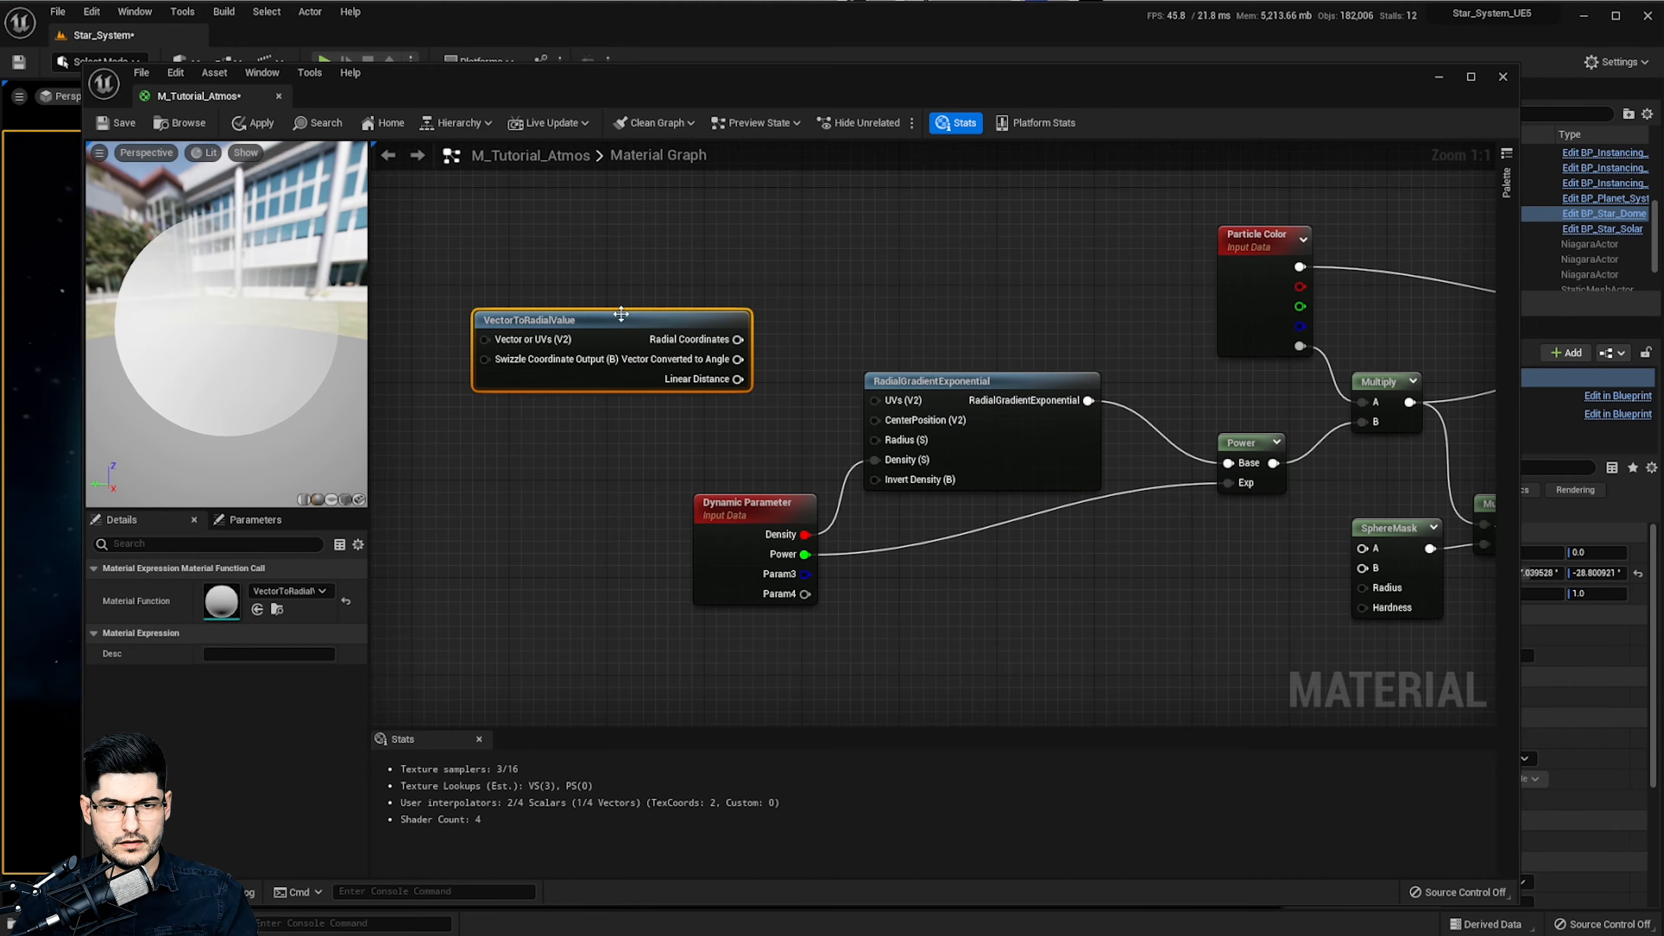
pyautogui.moveTo(738, 378); pyautogui.dragTo(876, 401)
pyautogui.moveTo(1066, 565); pyautogui.dragTo(930, 523, button='right')
# Switch the material preview mesh to a cube and inspect the radial gradient on its faces from several angles
pyautogui.moveTo(226, 321)
pyautogui.mouseDown()
pyautogui.moveTo(262, 315)
pyautogui.moveTo(216, 328)
pyautogui.moveTo(242, 321)
pyautogui.mouseUp()
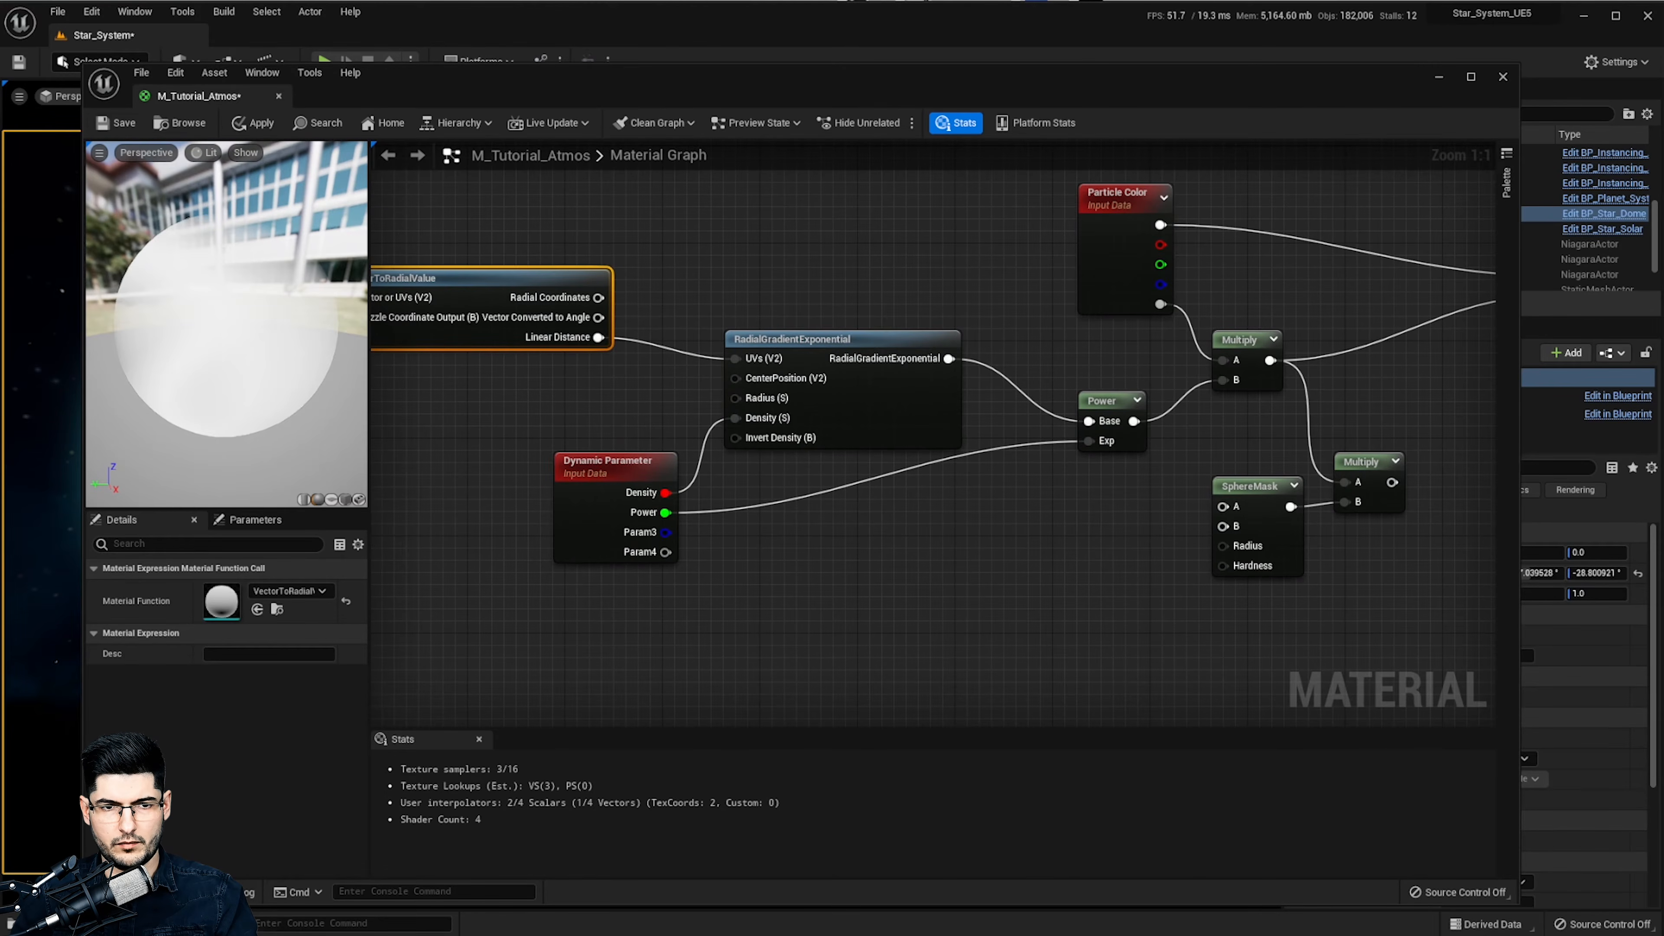
pyautogui.click(348, 505)
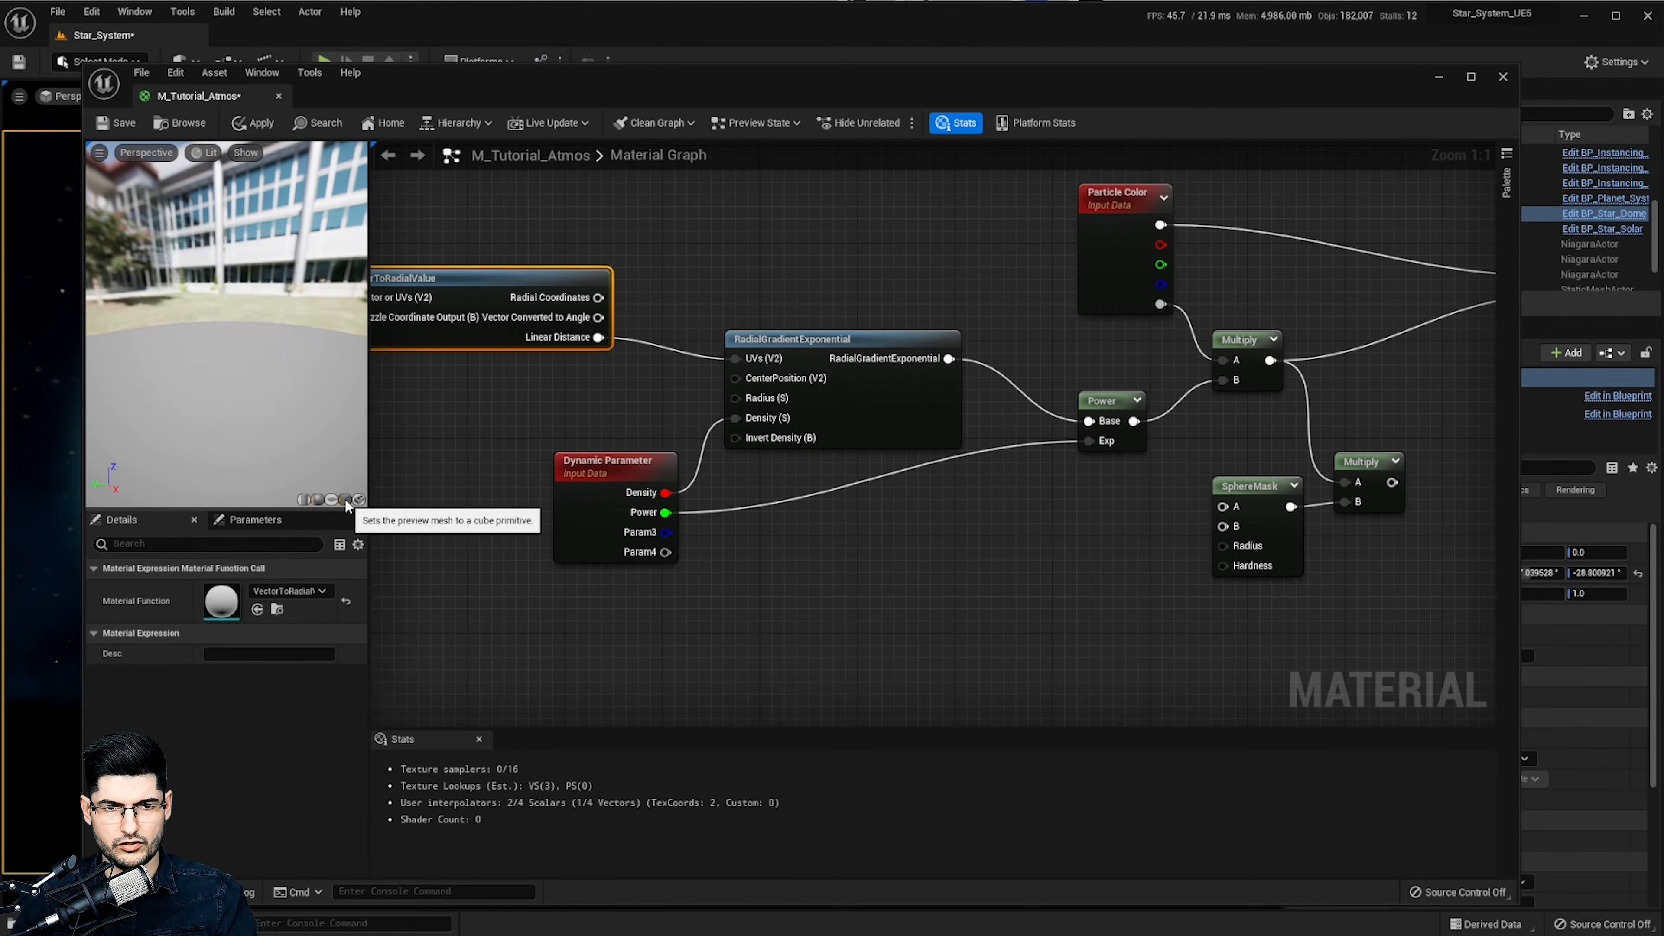
pyautogui.moveTo(194, 340); pyautogui.dragTo(247, 398)
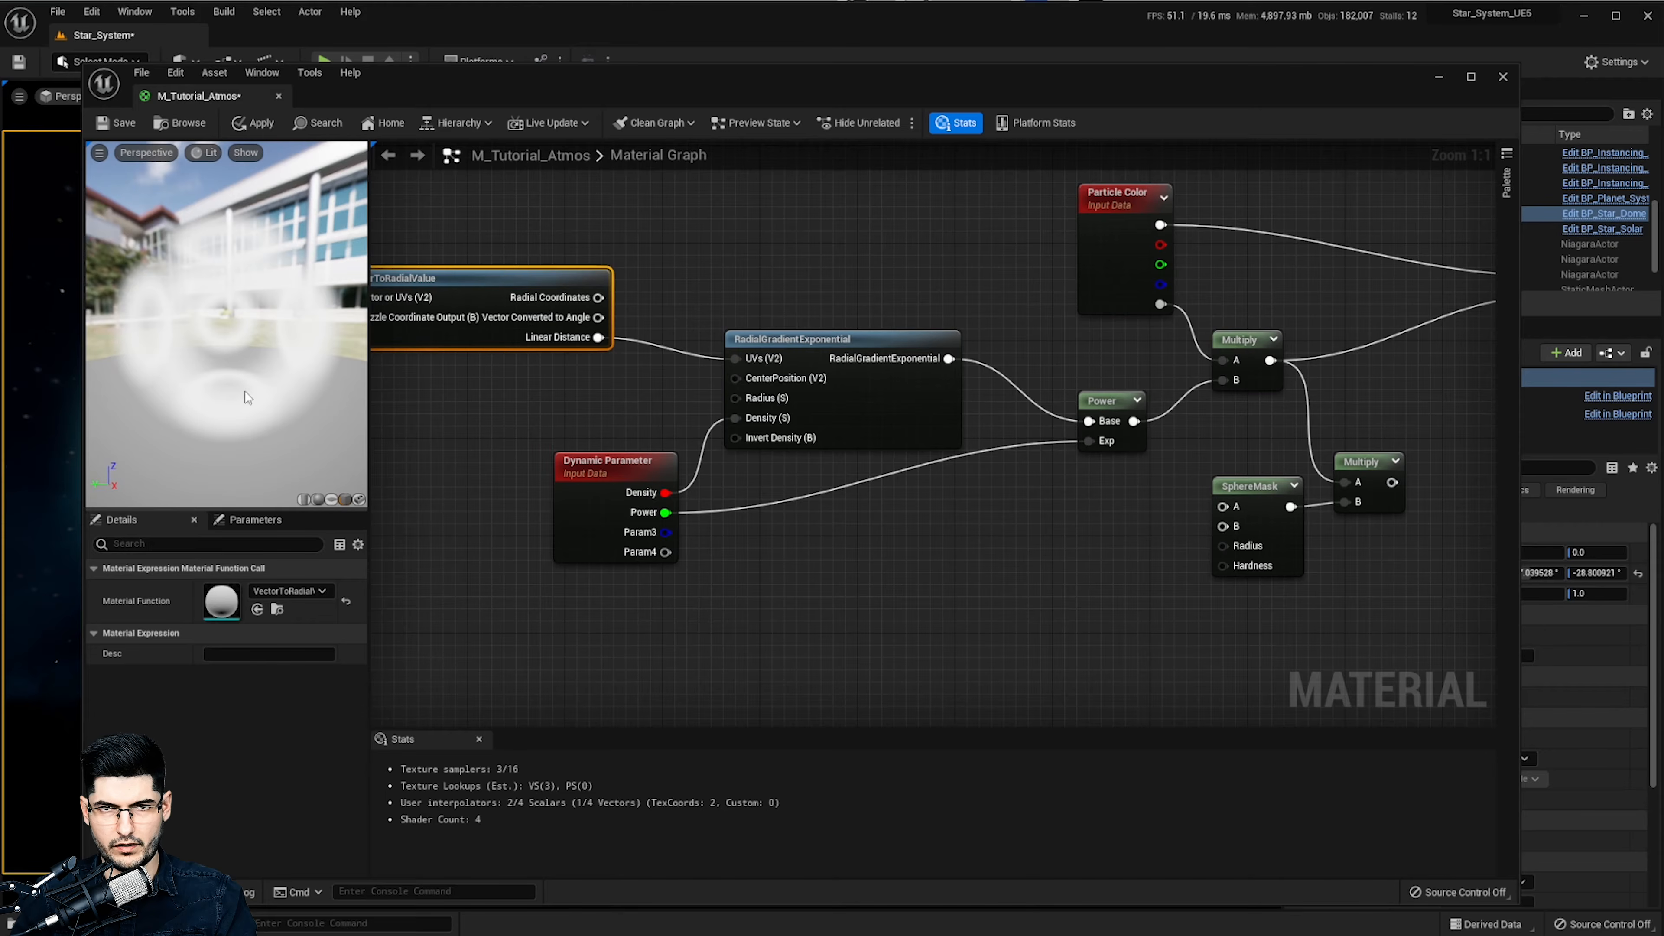
pyautogui.moveTo(215, 321); pyautogui.dragTo(251, 348)
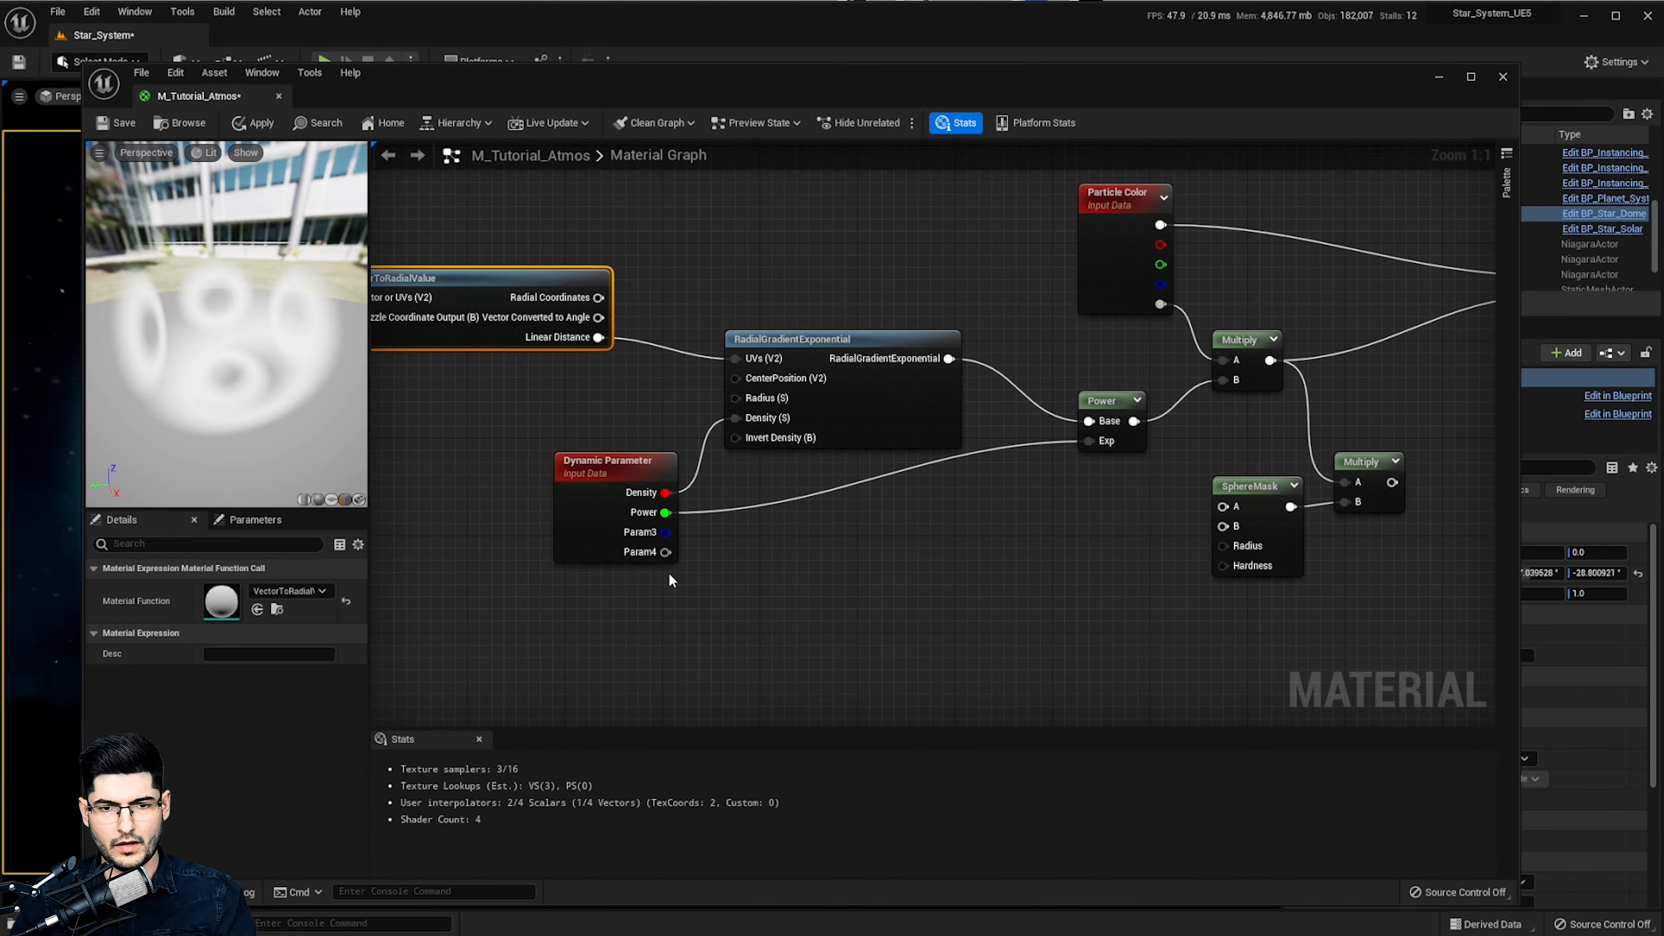
# Set the Dynamic Parameter node's default R value, which drives Density, to 0.1
pyautogui.click(572, 464)
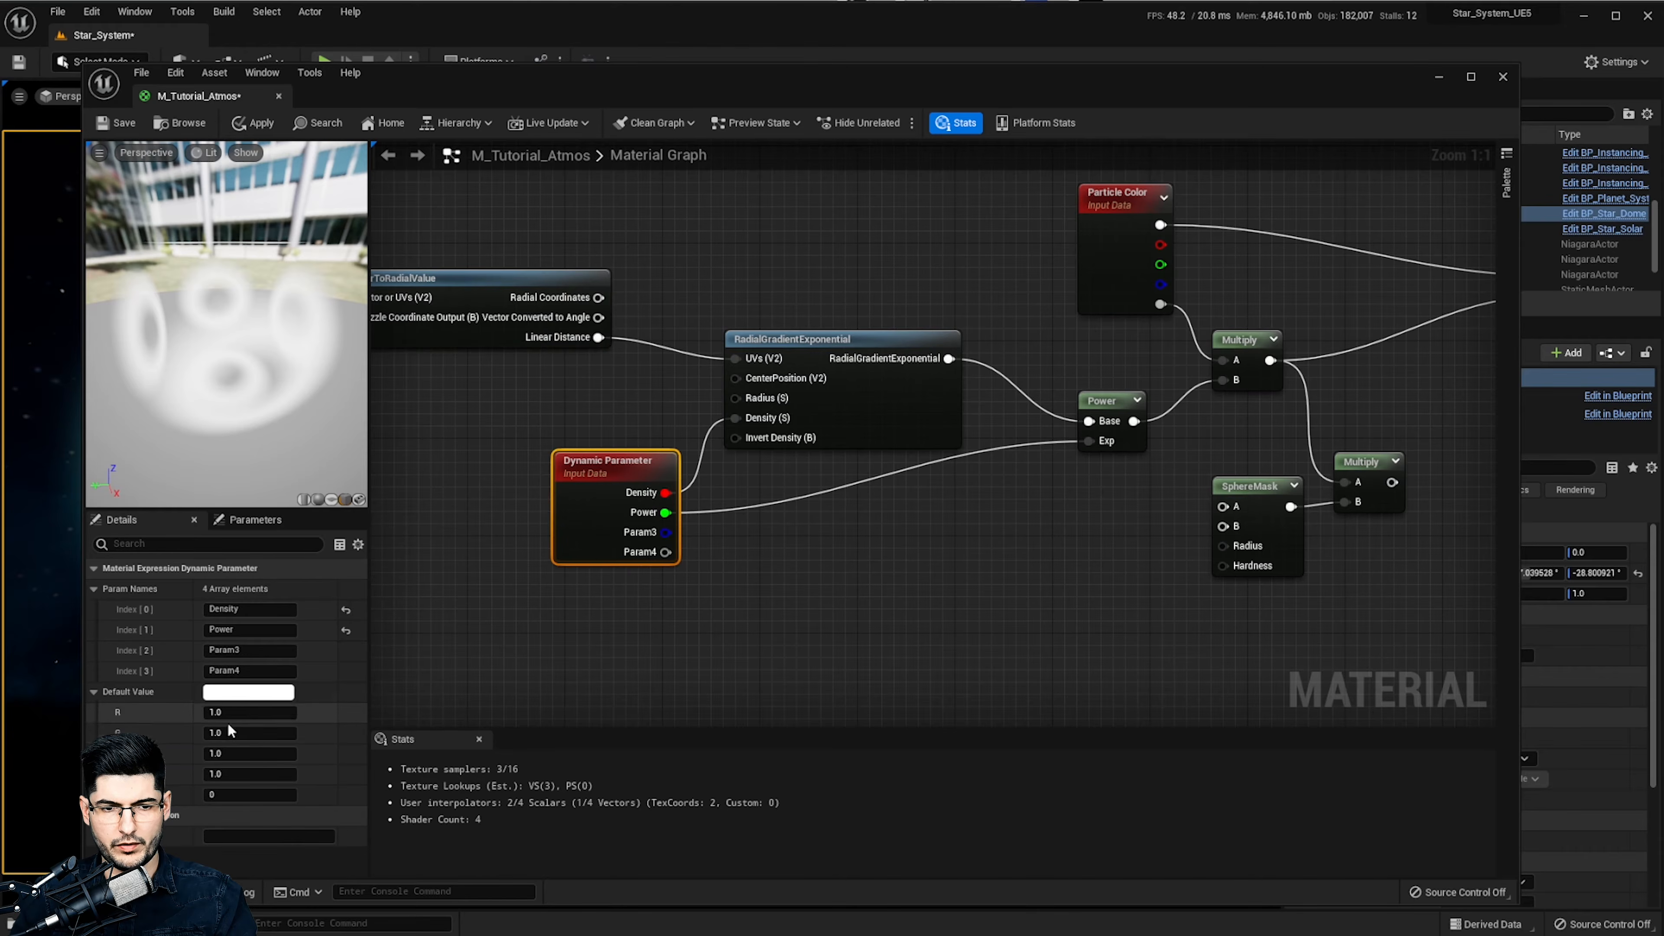
pyautogui.click(253, 714)
pyautogui.write('0.1')
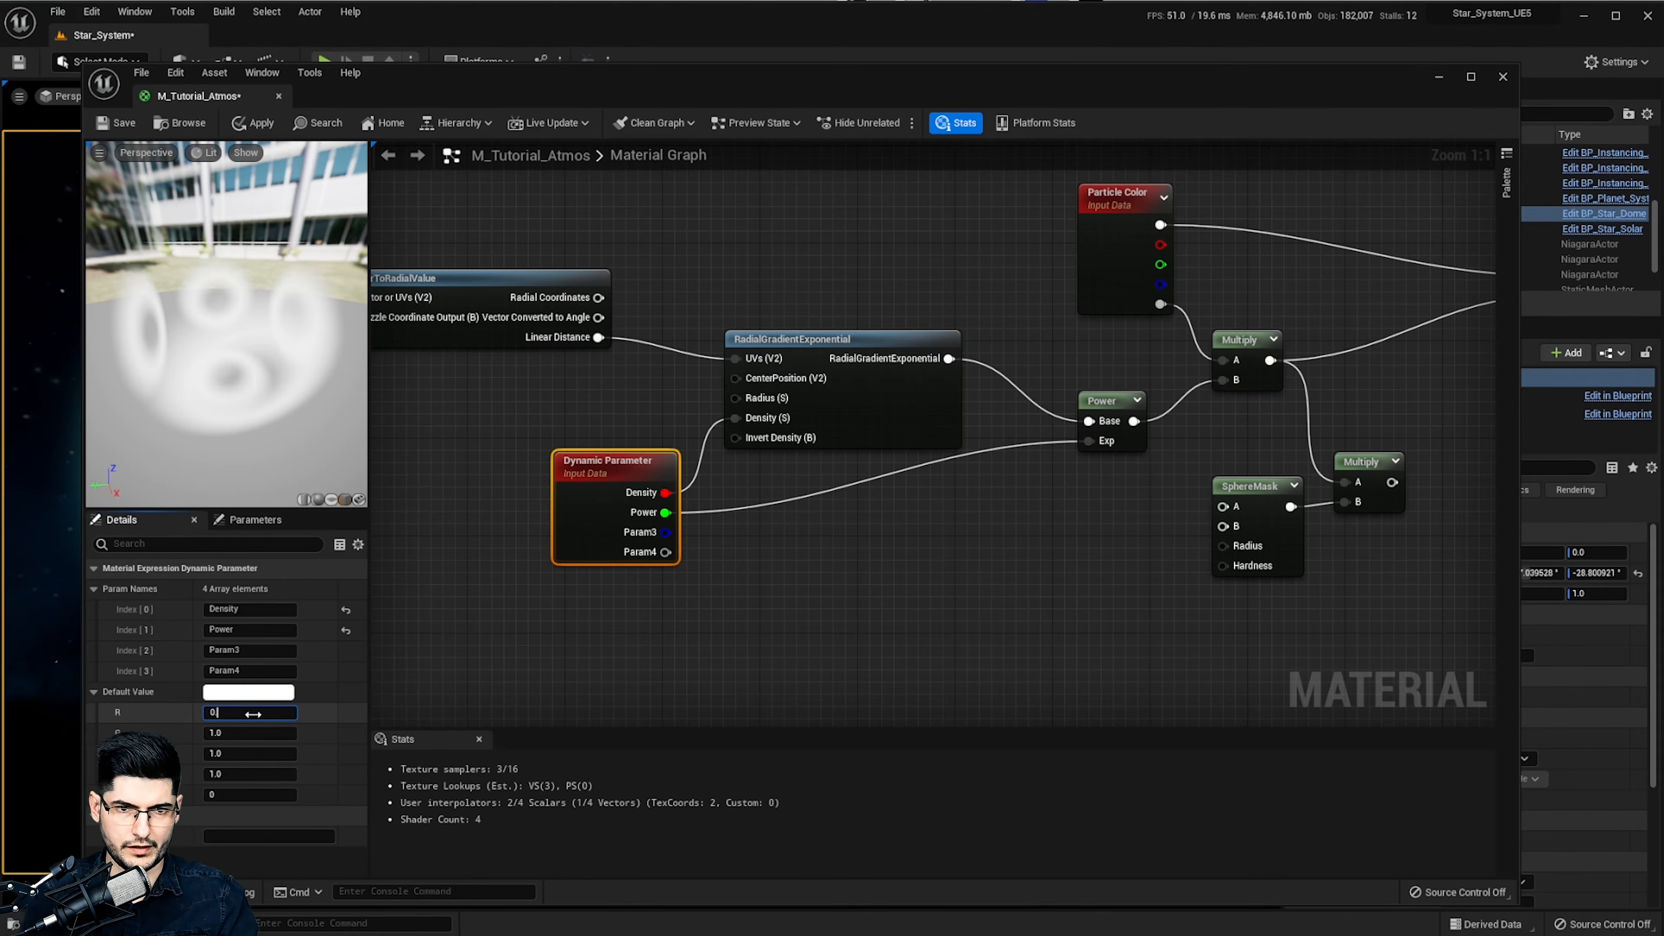
pyautogui.press('Return')
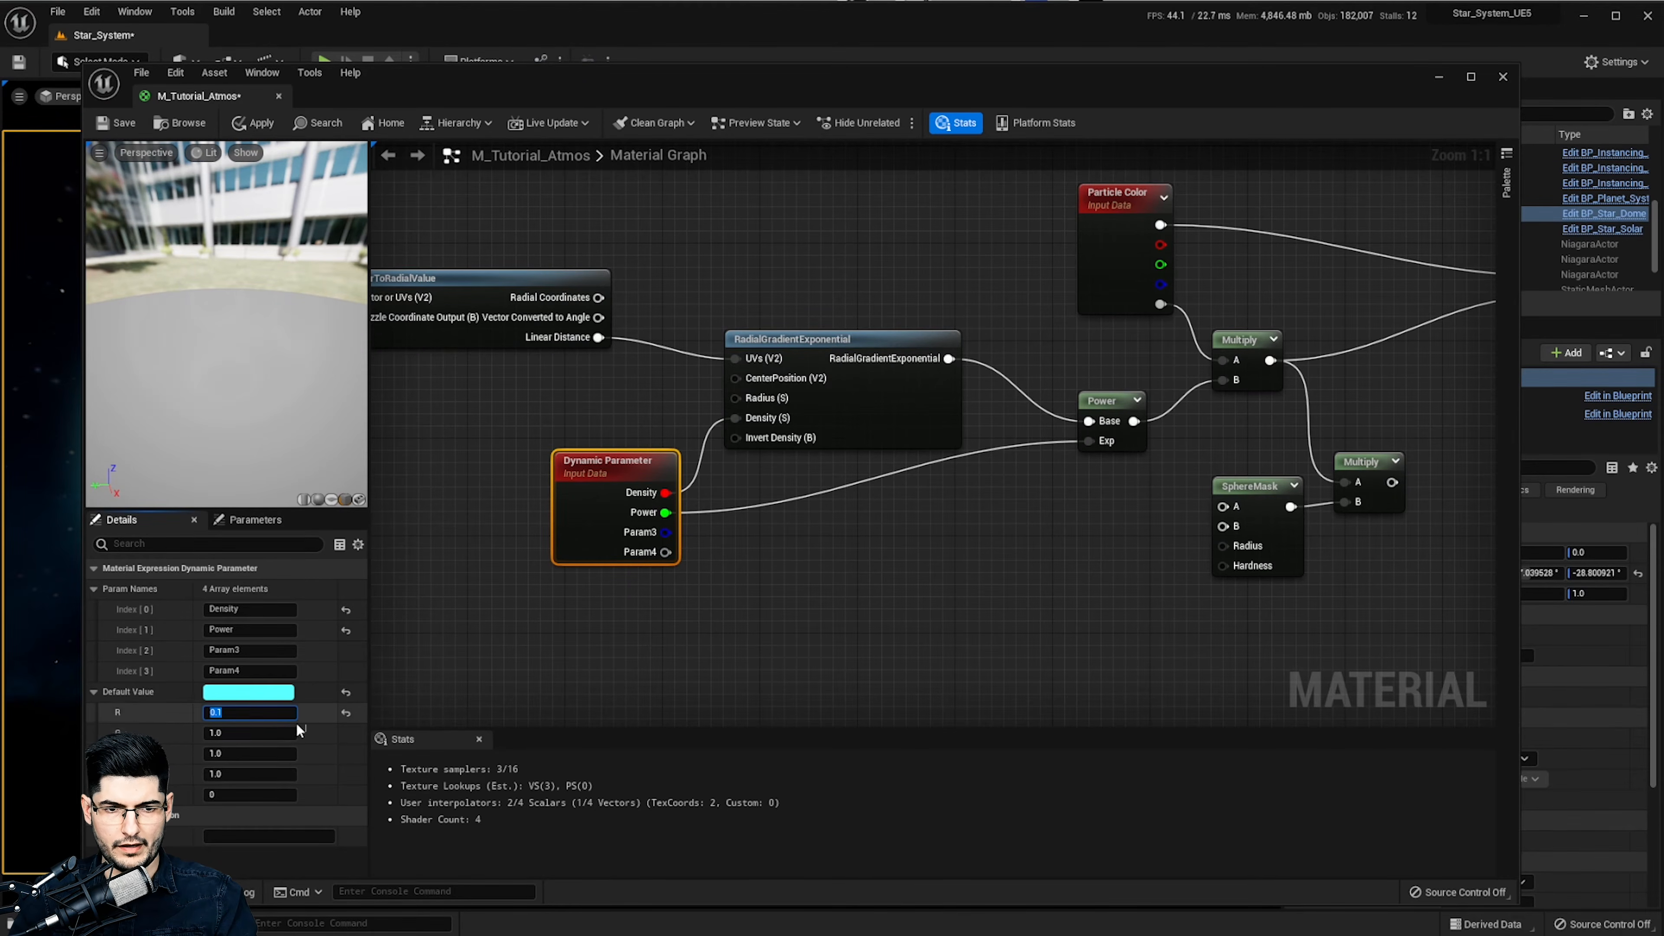
# Examine how the gradient, Power, Multiply and Particle Color nodes feed the material output and check the material preview
pyautogui.moveTo(878, 657); pyautogui.dragTo(656, 596, button='right')
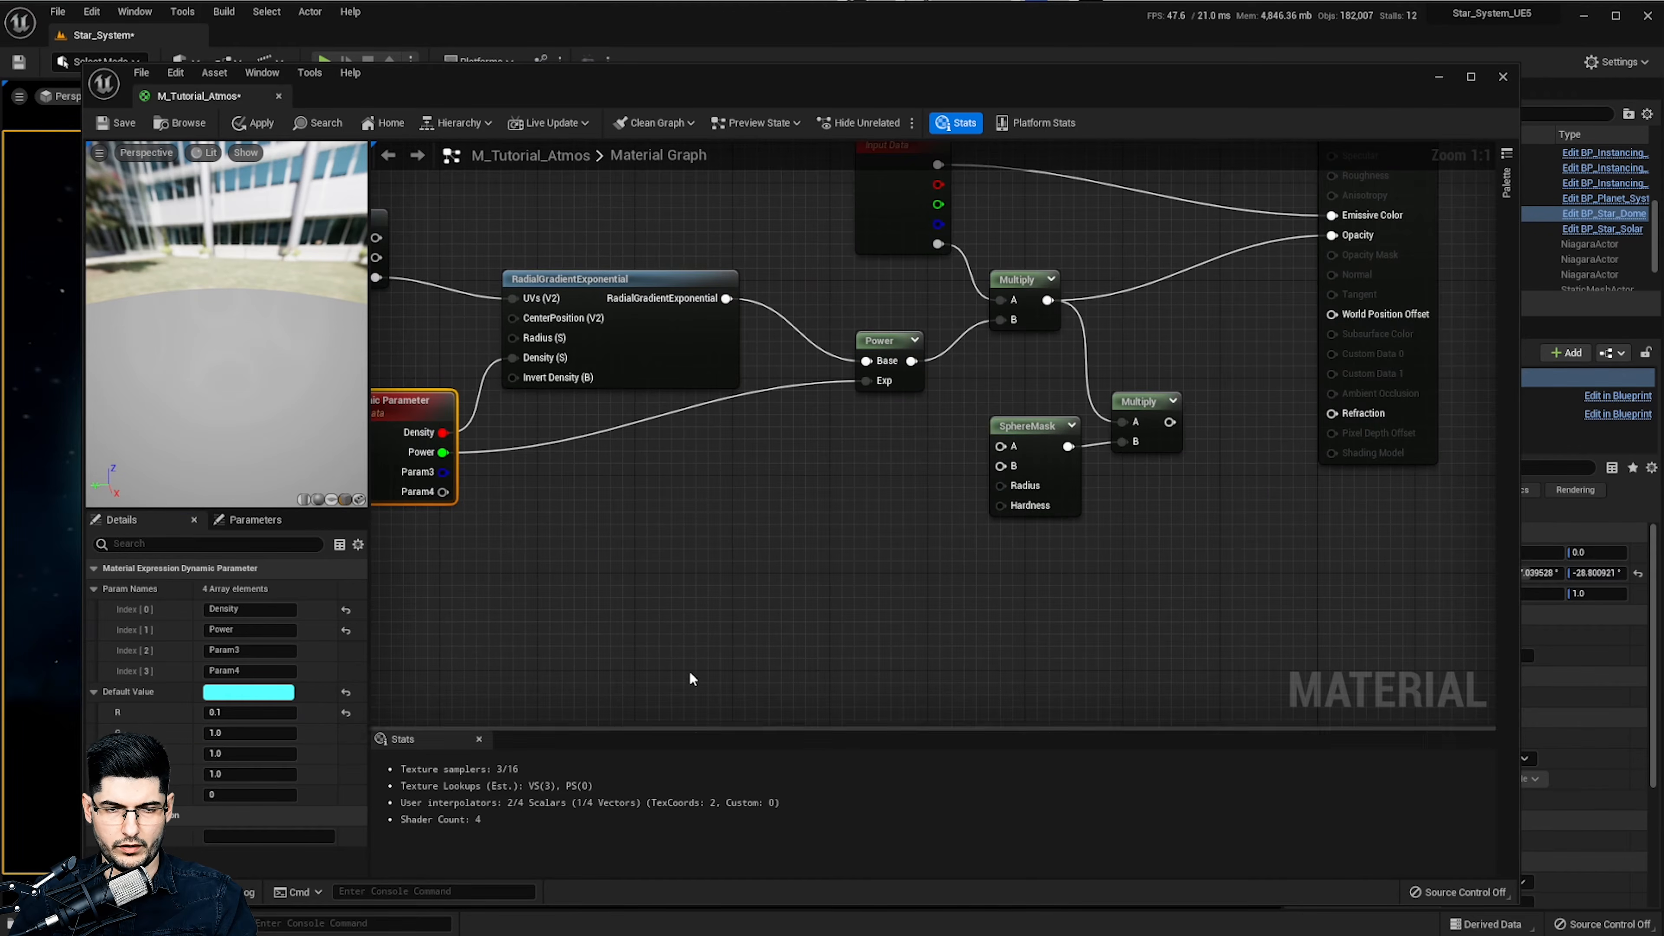
pyautogui.moveTo(689, 670); pyautogui.dragTo(591, 711, button='right')
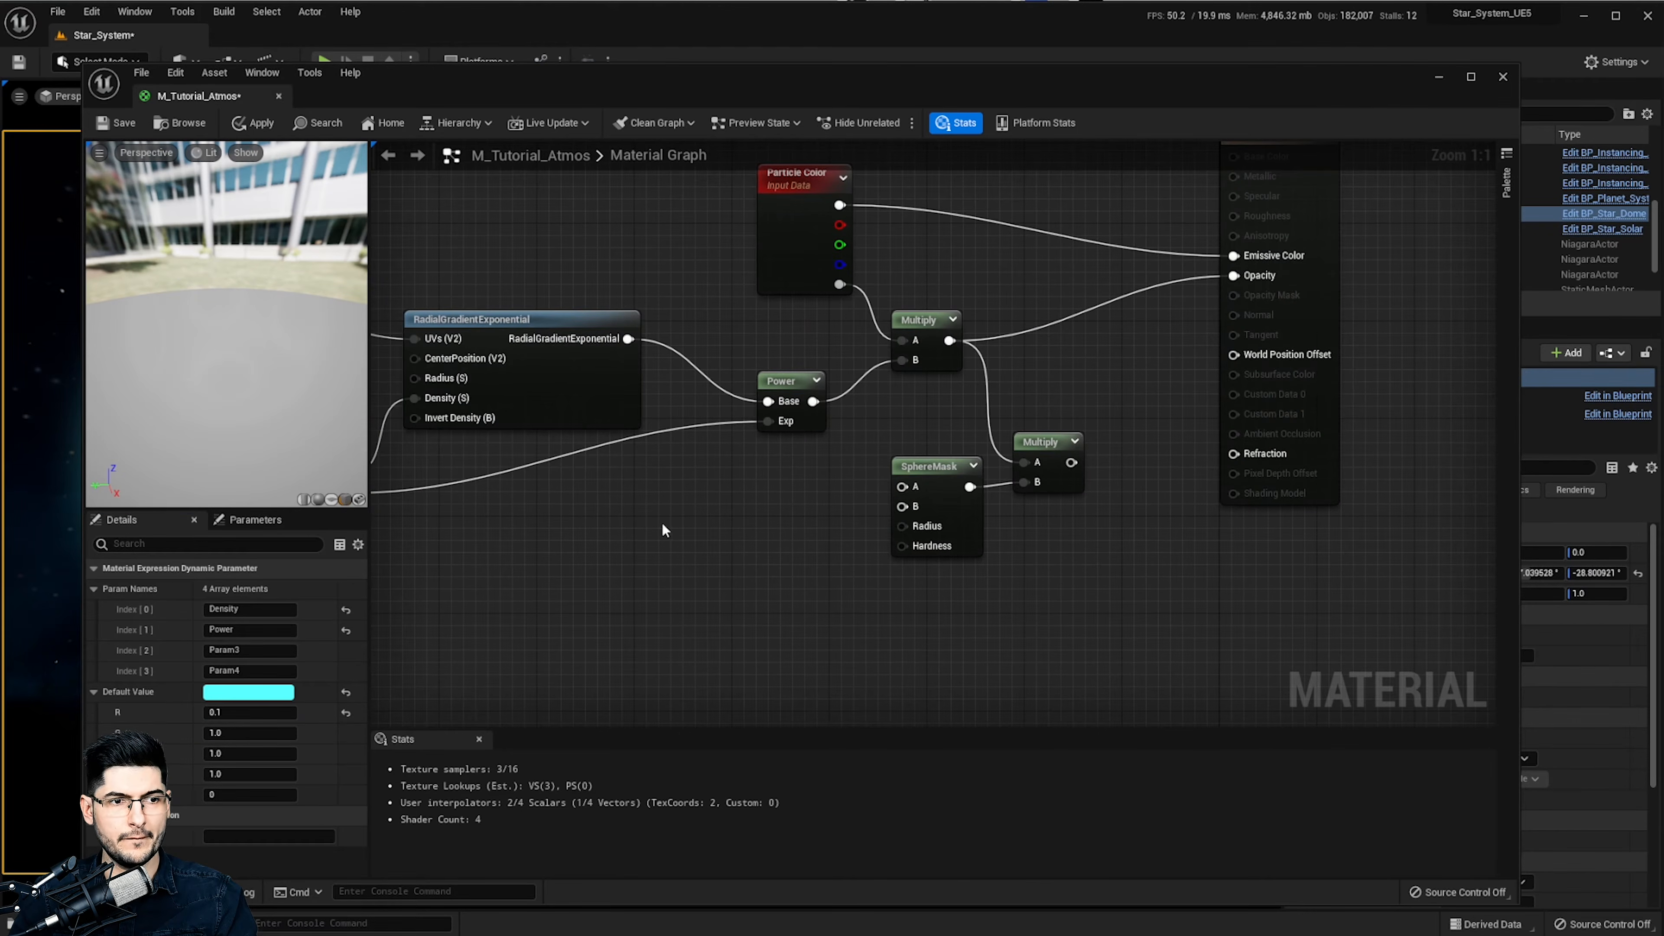
pyautogui.moveTo(844, 408); pyautogui.dragTo(827, 531, button='right')
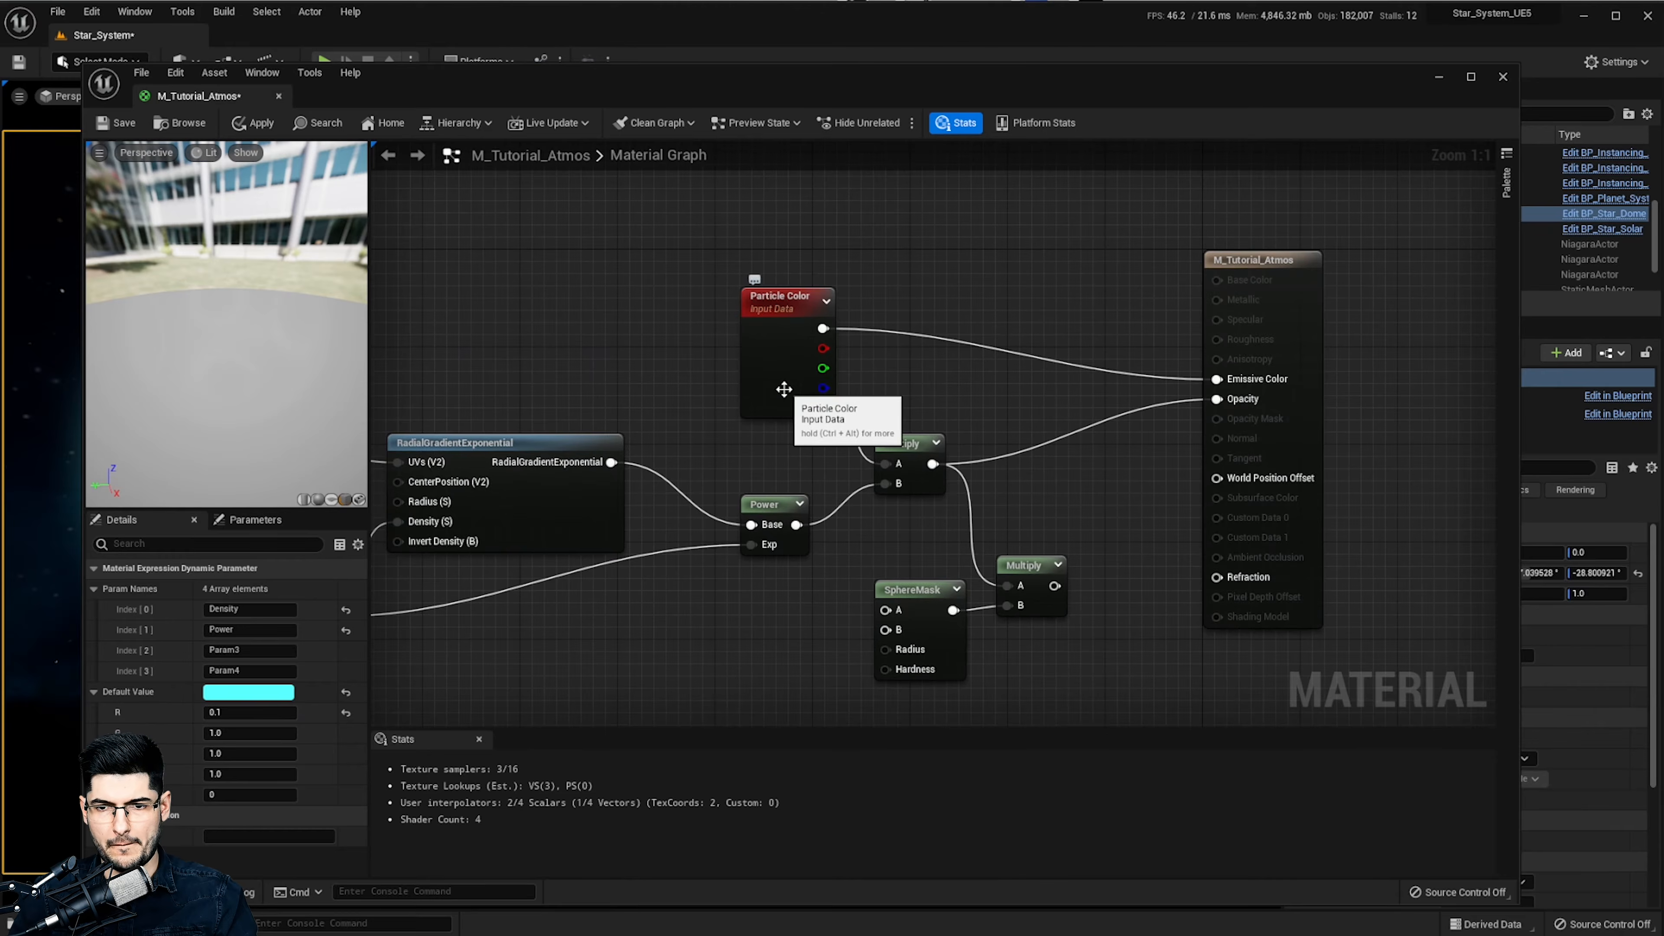
pyautogui.moveTo(596, 363); pyautogui.dragTo(708, 312, button='right')
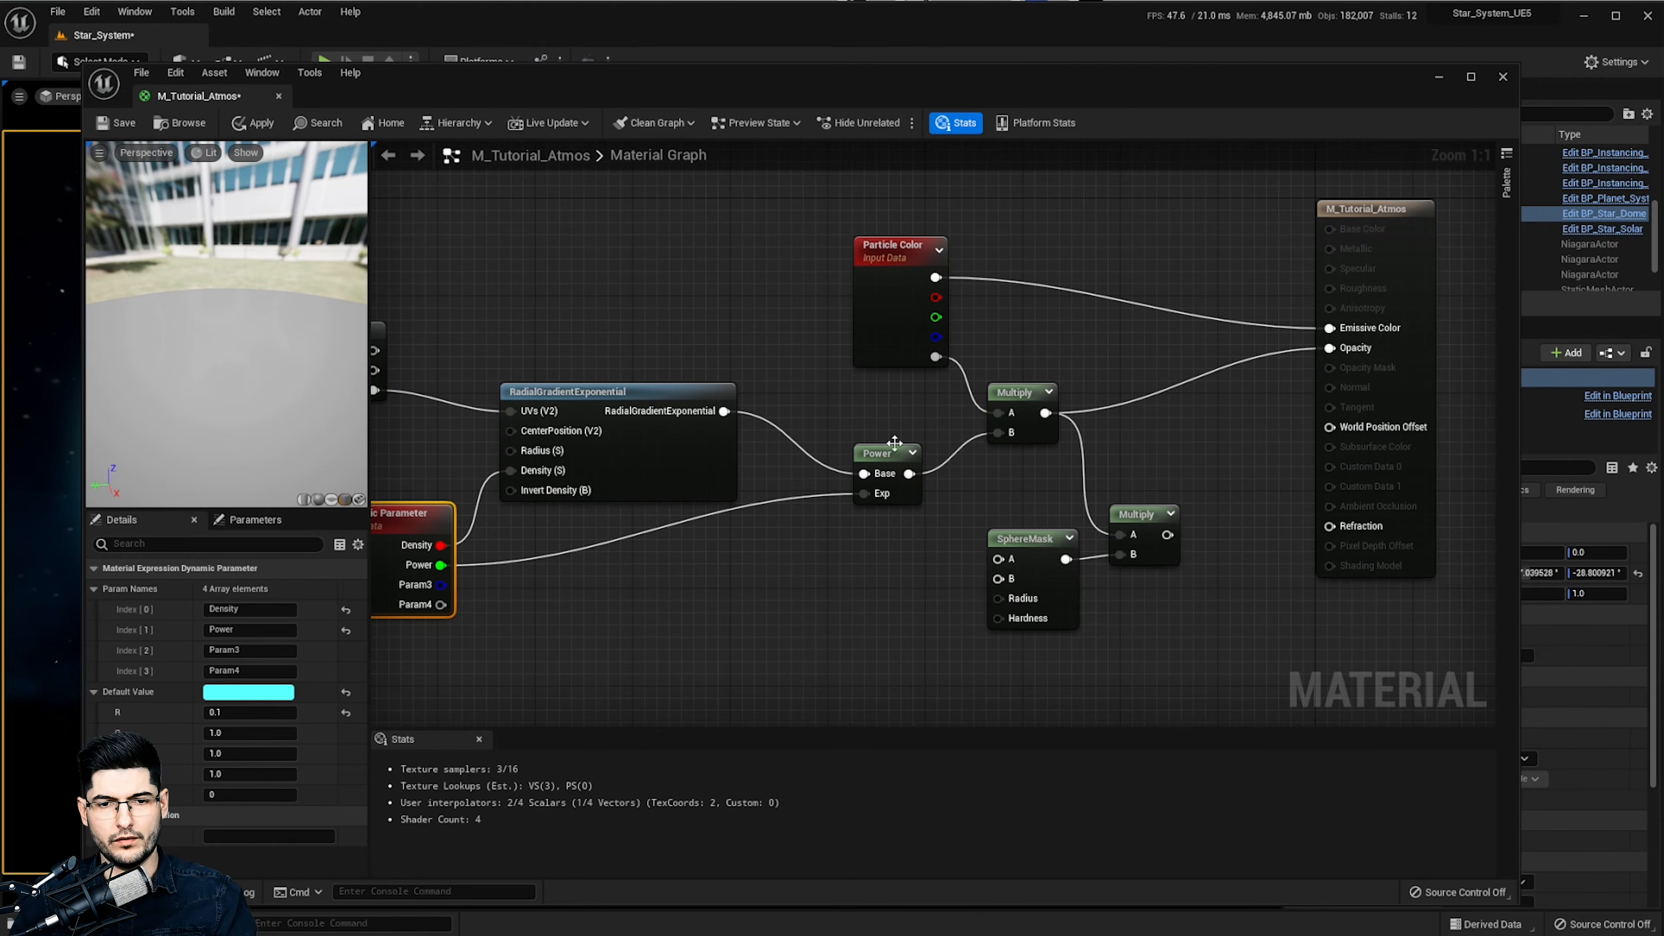
pyautogui.moveTo(894, 443); pyautogui.dragTo(1092, 420, button='right')
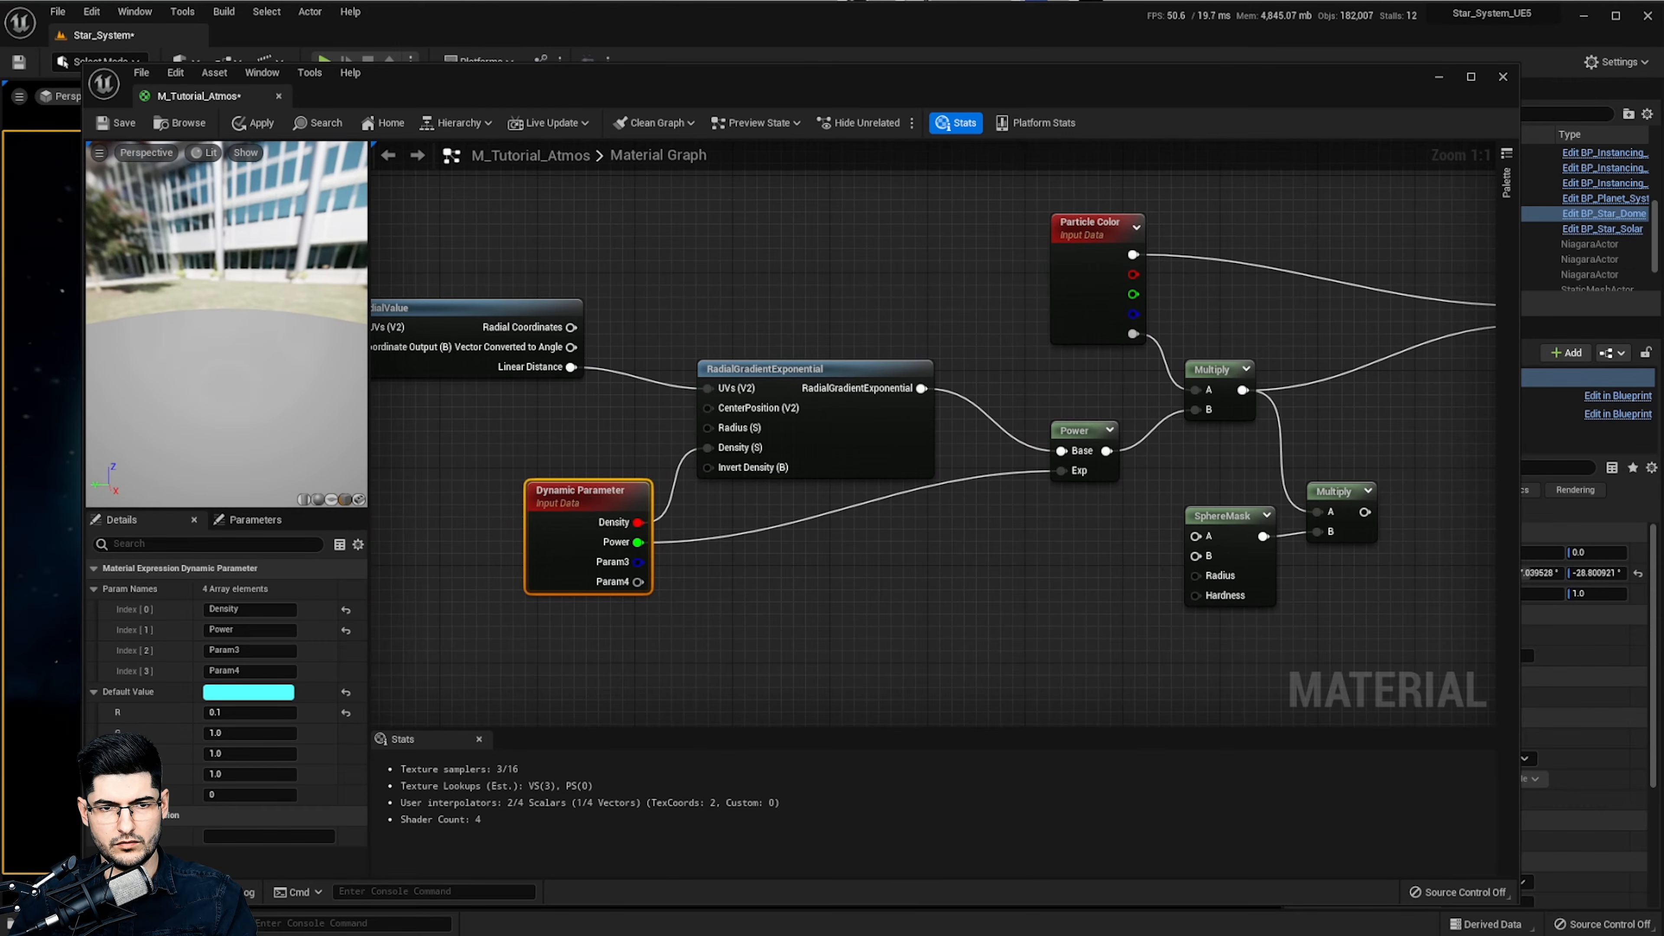
pyautogui.moveTo(255, 344); pyautogui.dragTo(278, 390)
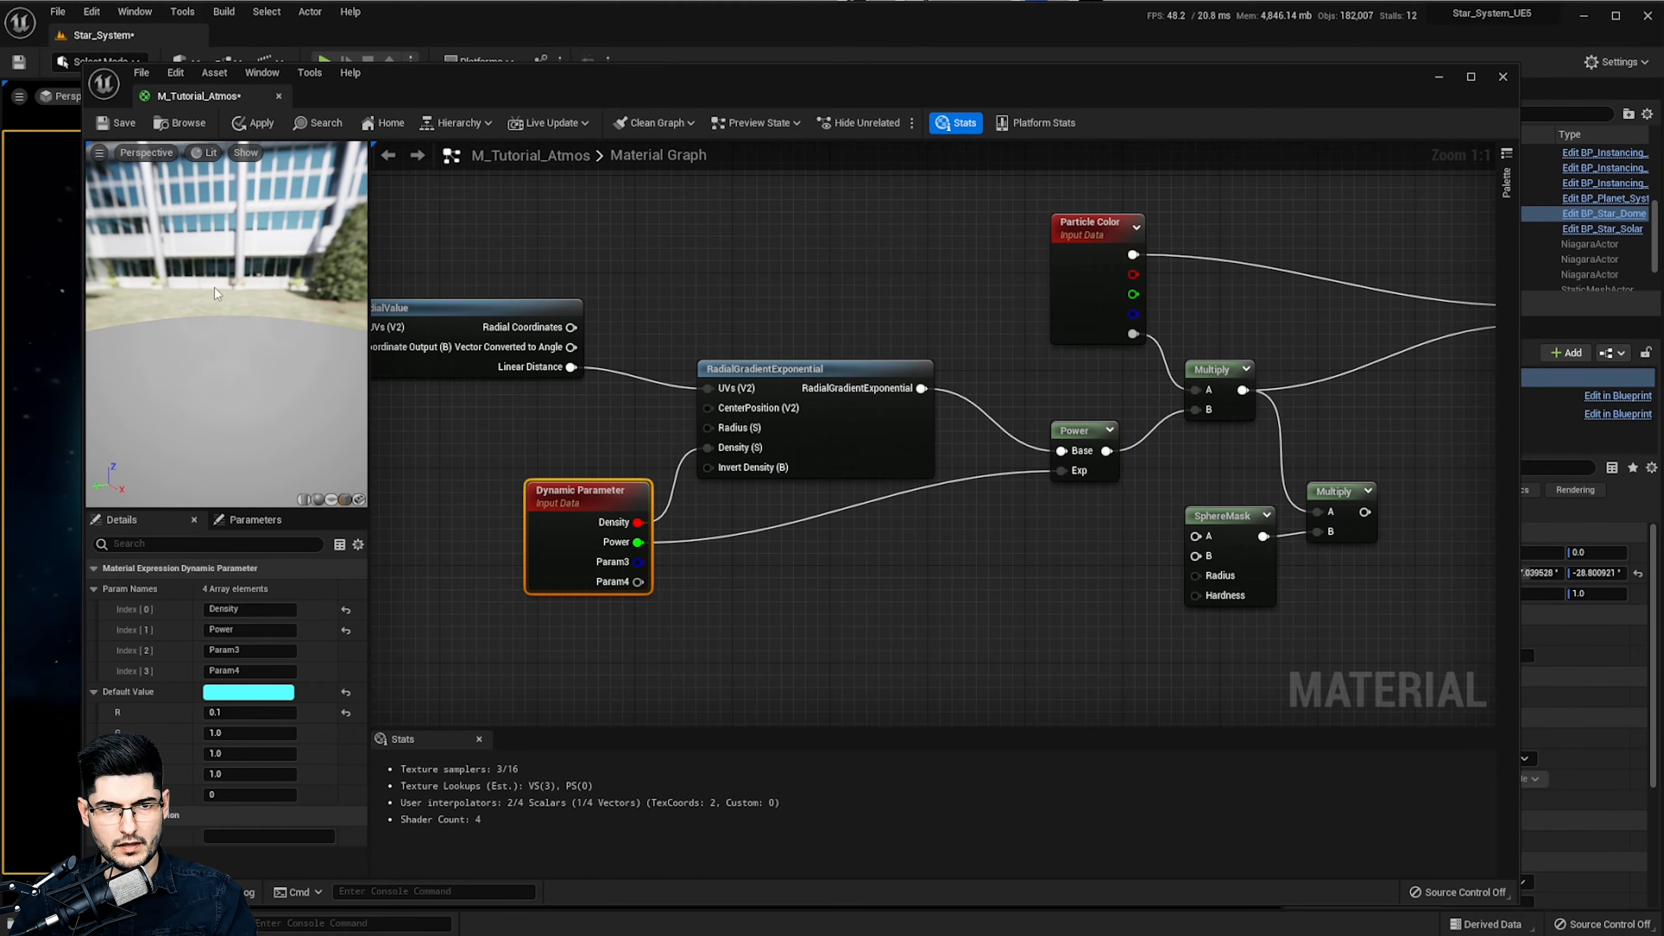
pyautogui.moveTo(214, 286); pyautogui.dragTo(276, 494)
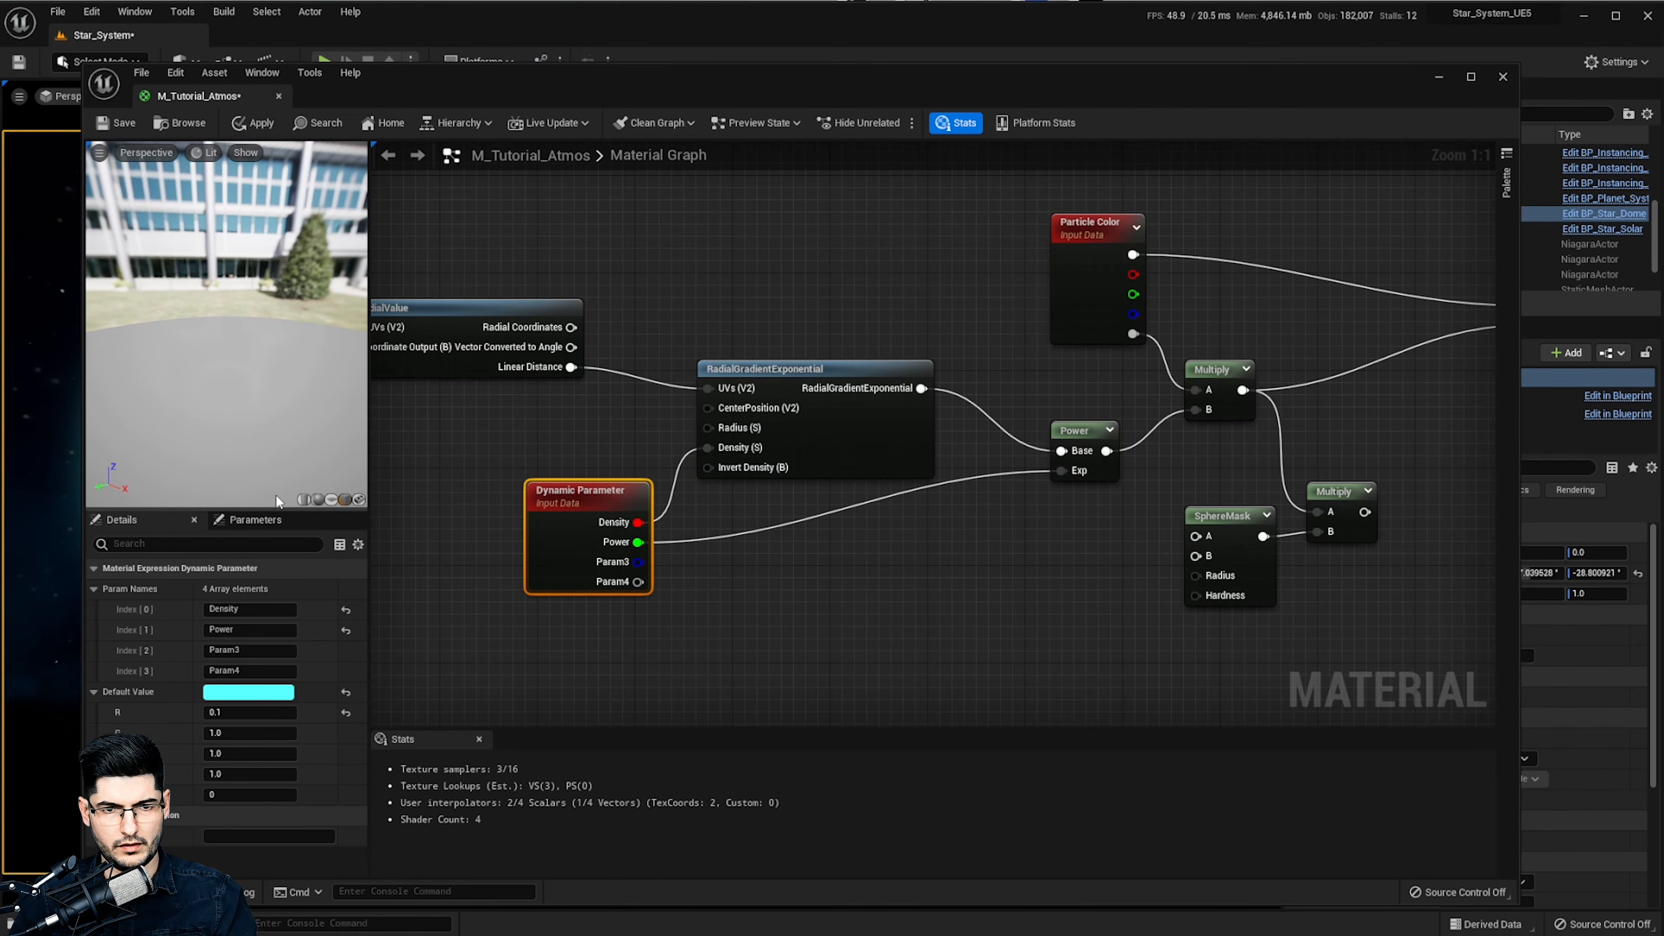
pyautogui.click(317, 498)
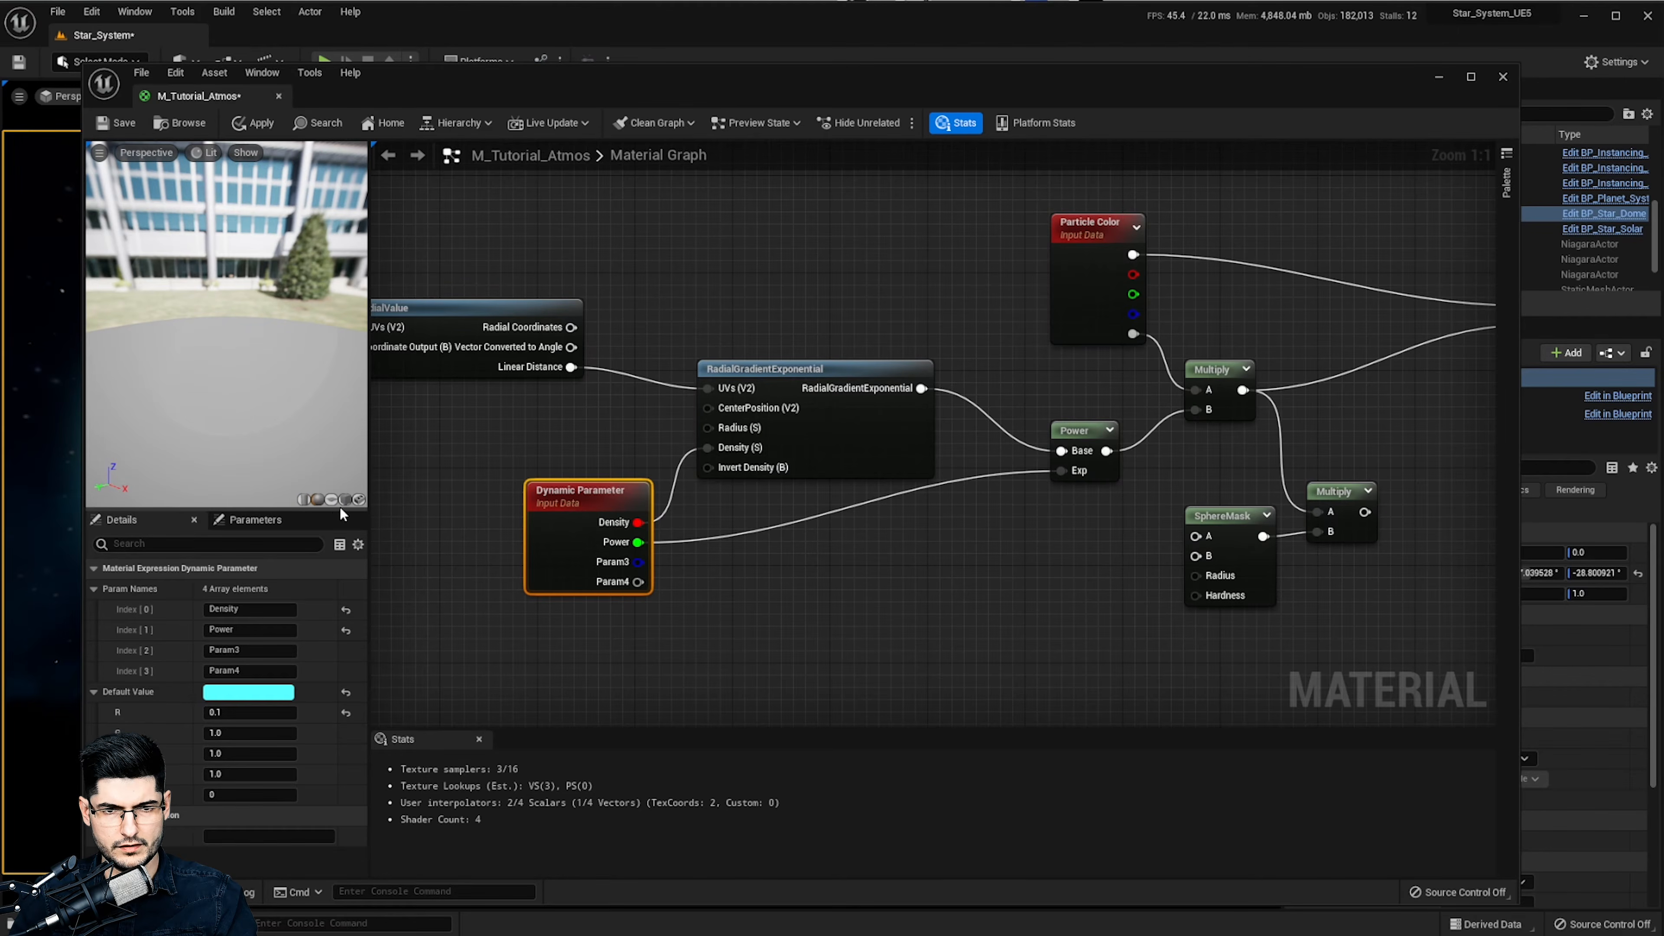
# Apply the M_Tutorial_Atmos changes and move the material editor window off the level view
pyautogui.click(796, 485)
pyautogui.click(626, 524)
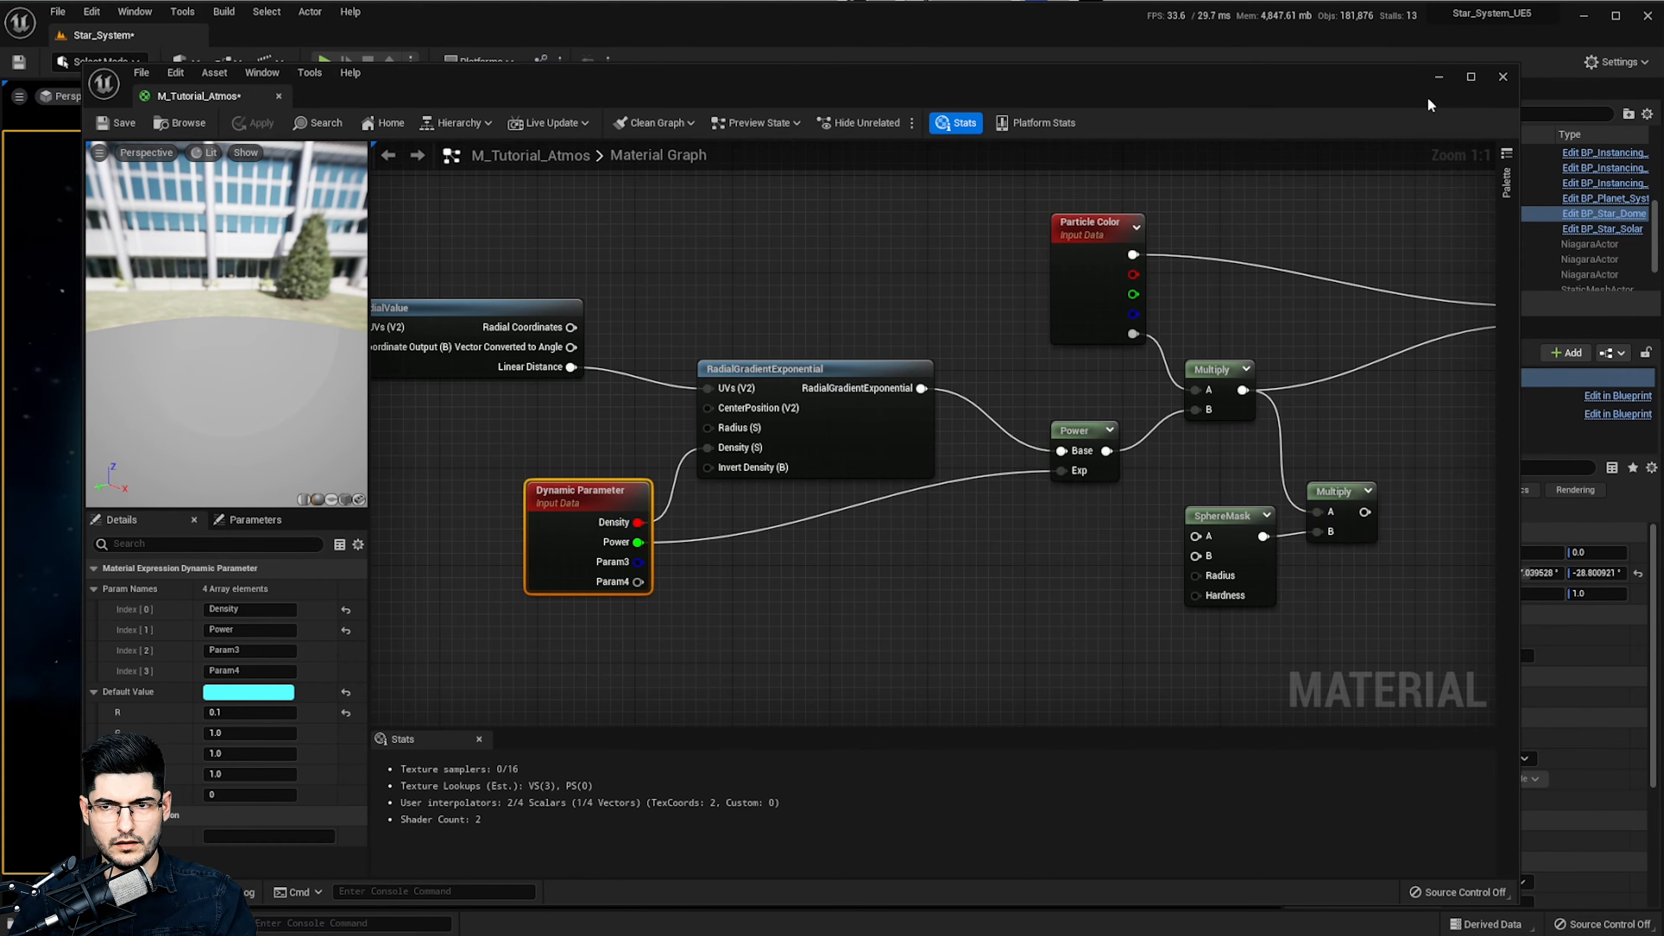
pyautogui.moveTo(1376, 72); pyautogui.dragTo(0, 24)
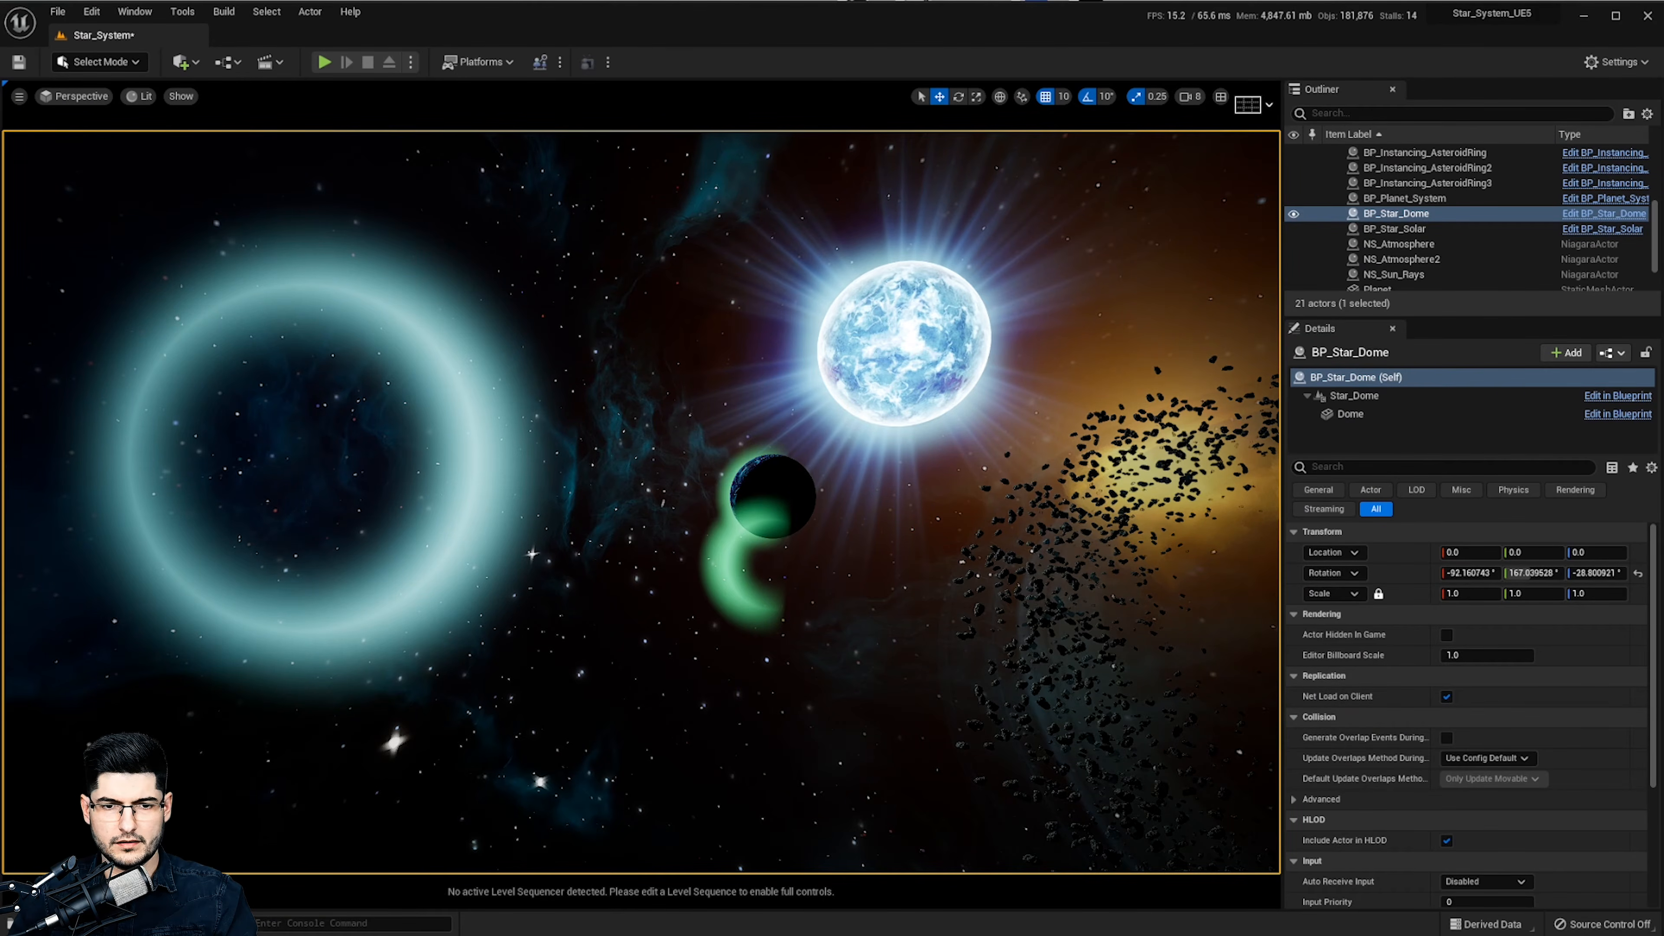
# Create a Niagara system in the Atmosphere folder from selected emitters, using the Empty emitter template
pyautogui.hotkey('ctrl', 'space')
pyautogui.rightClick(661, 736)
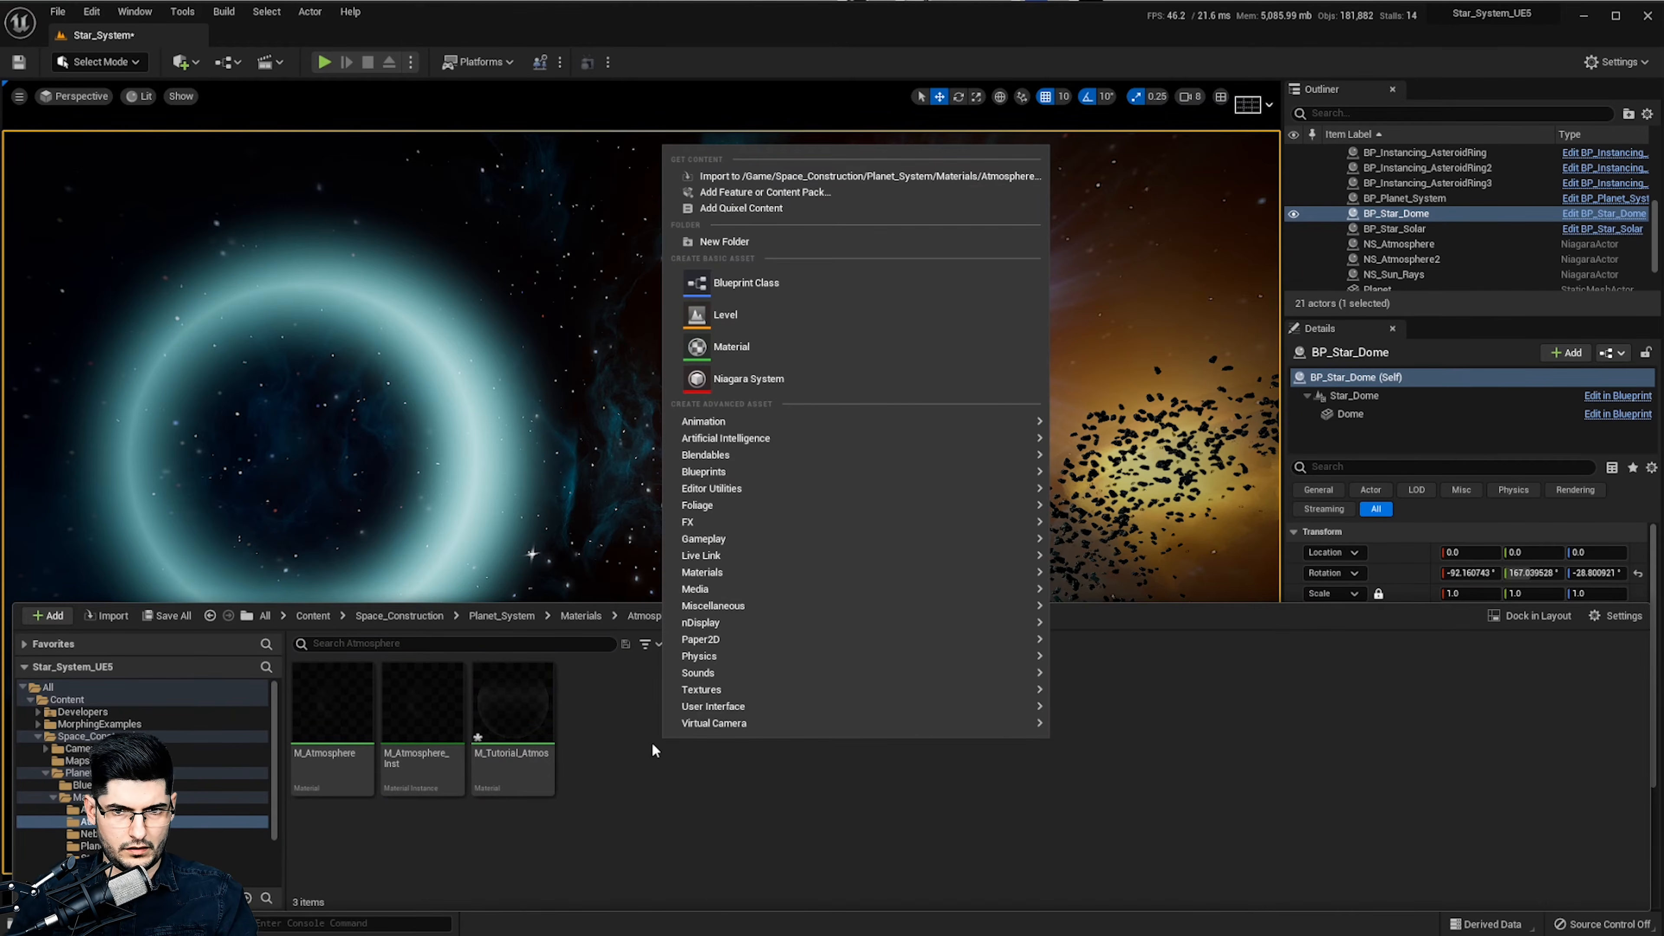
pyautogui.click(800, 380)
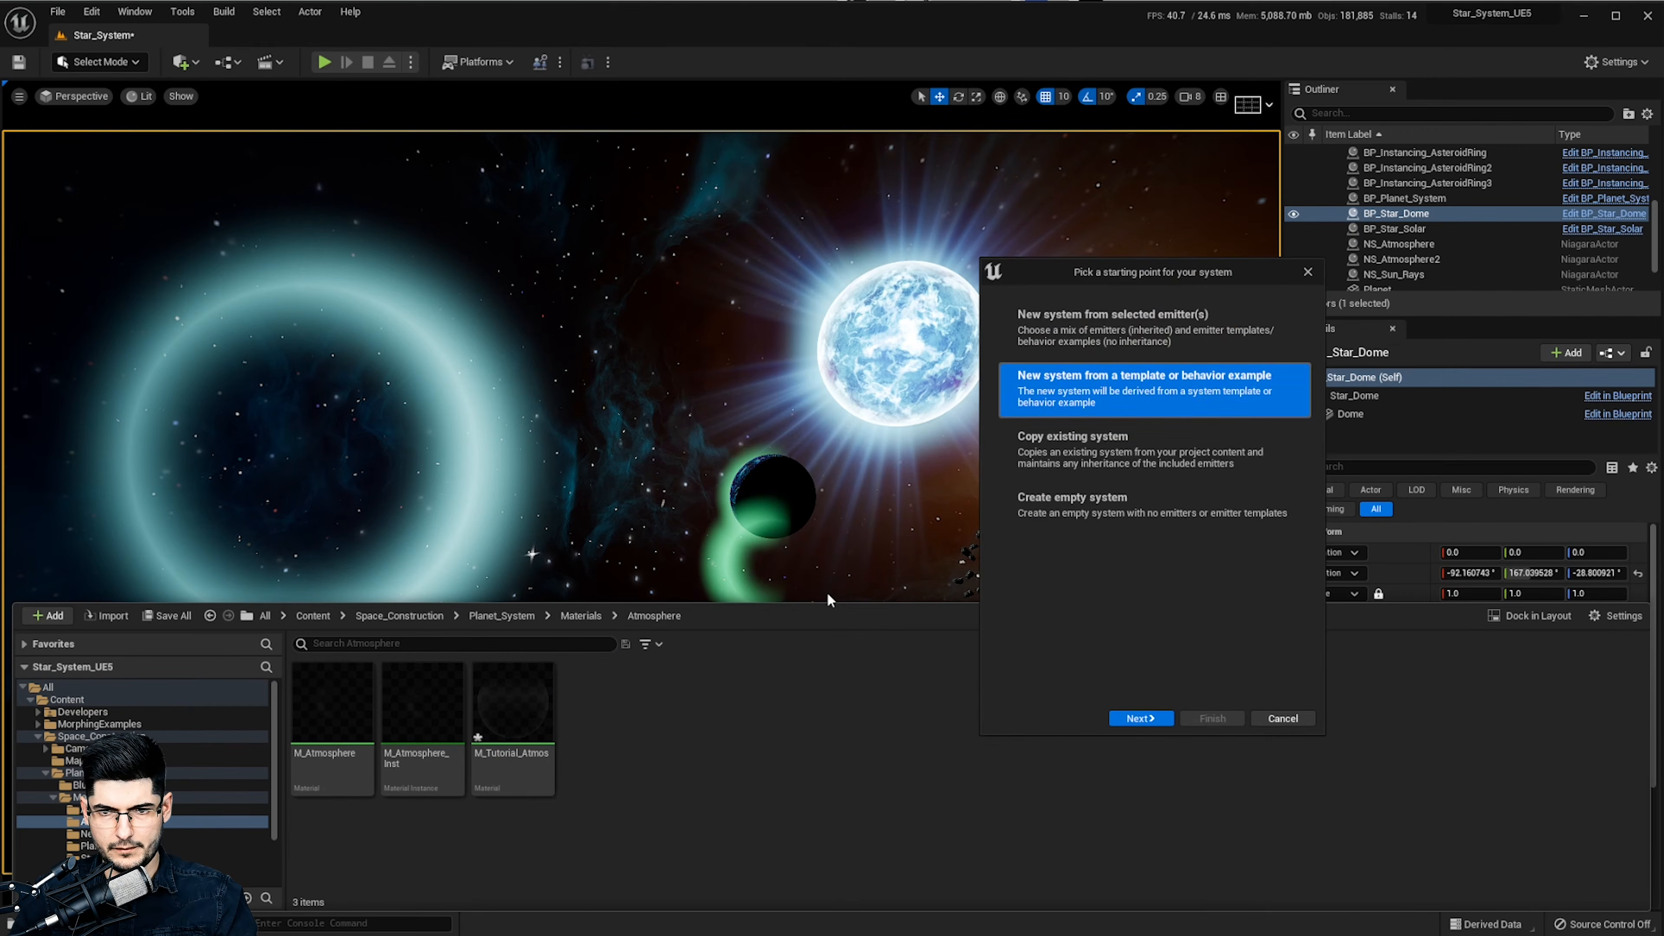
pyautogui.click(1114, 324)
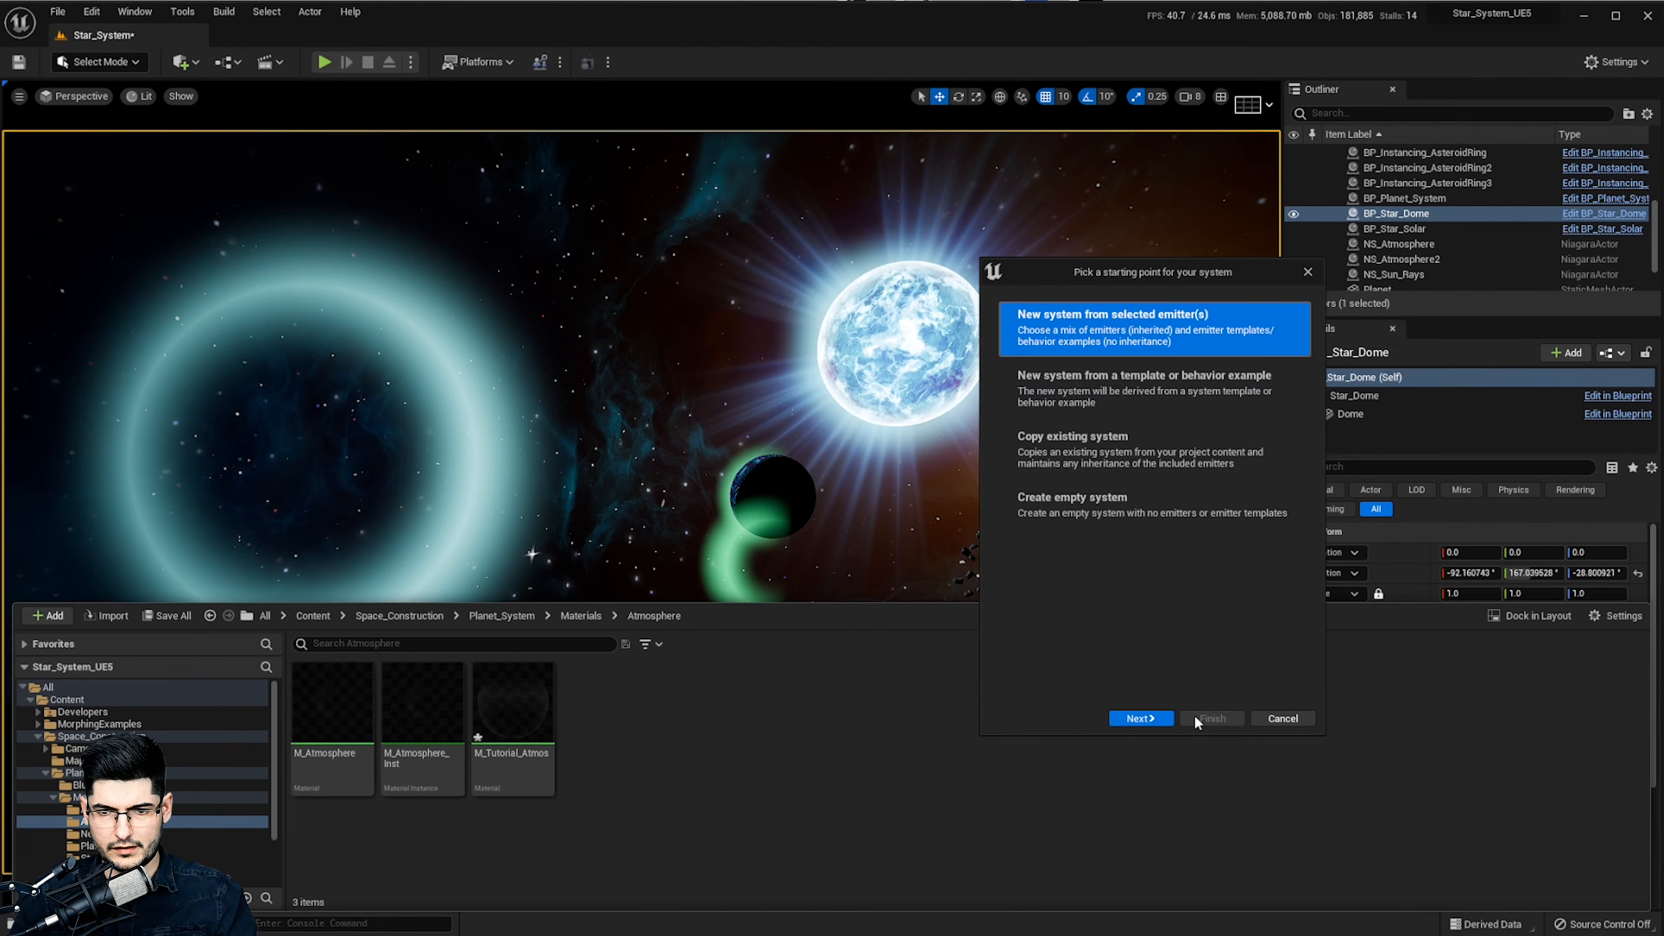
pyautogui.click(1139, 719)
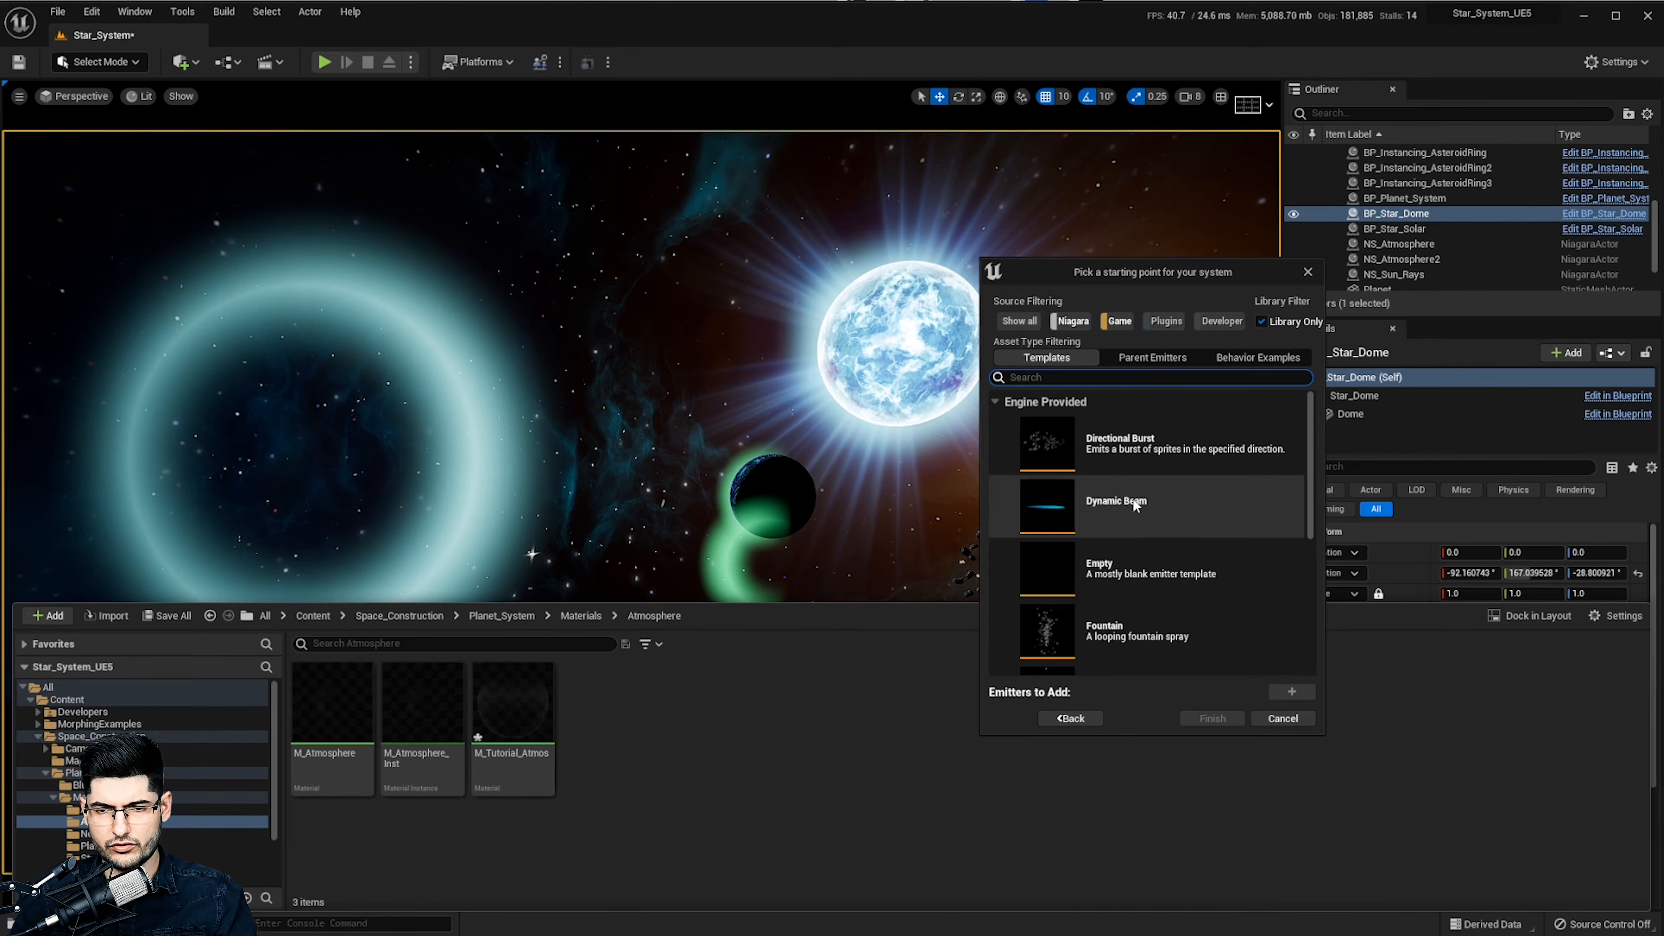
pyautogui.click(1179, 574)
pyautogui.click(1288, 693)
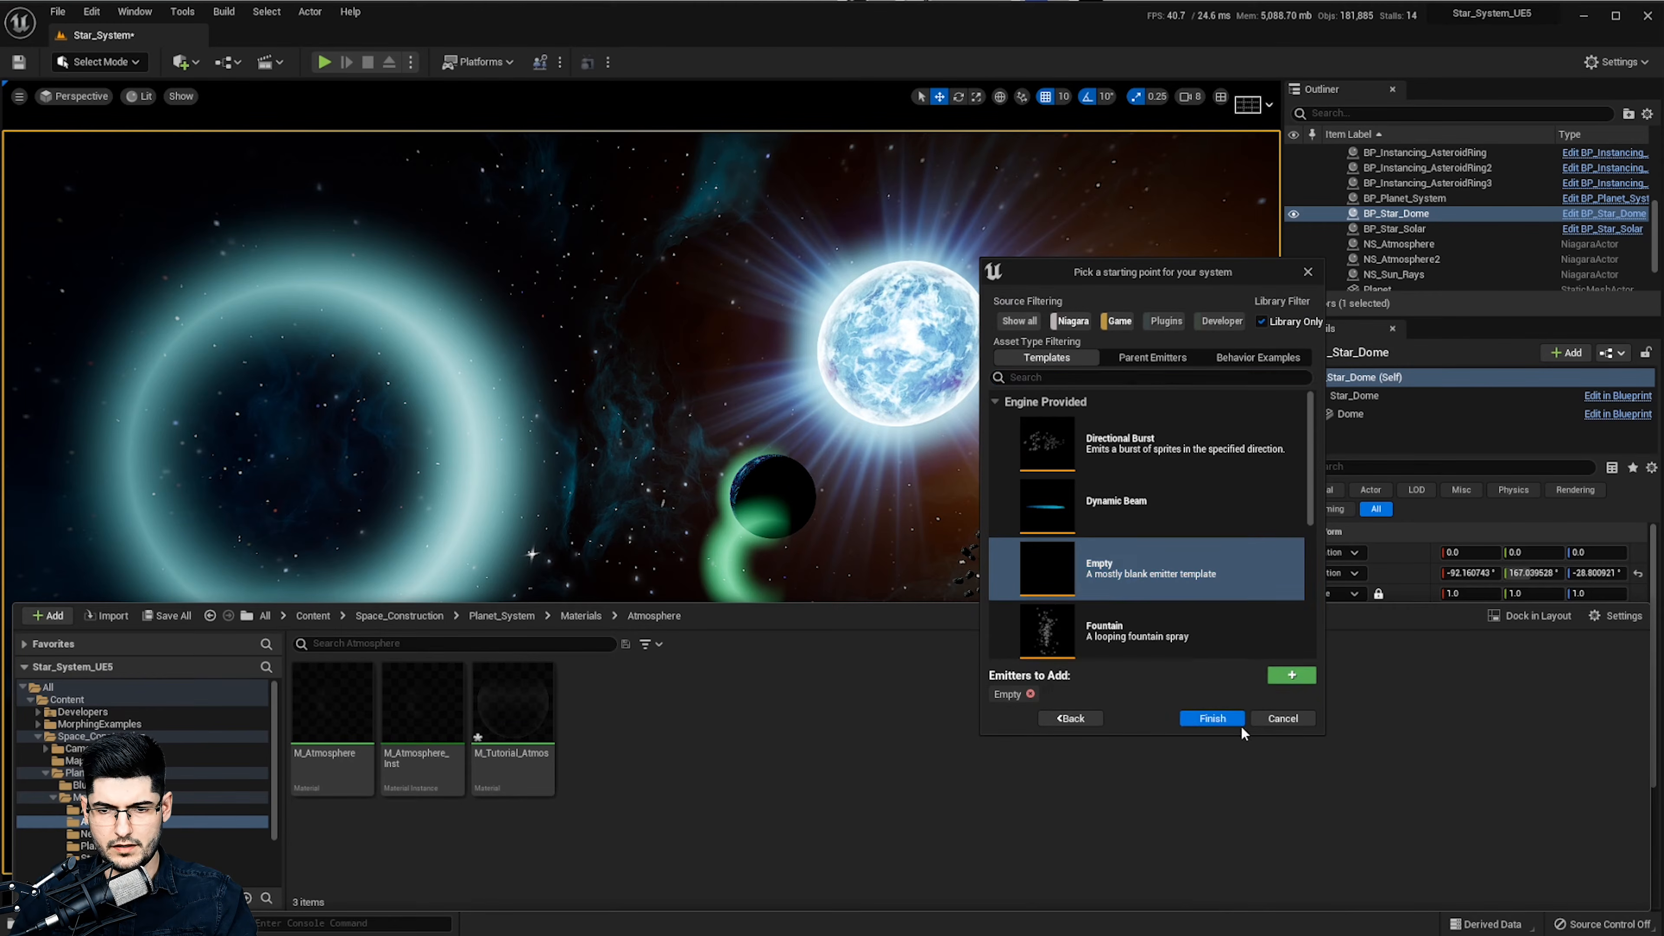
pyautogui.click(1214, 721)
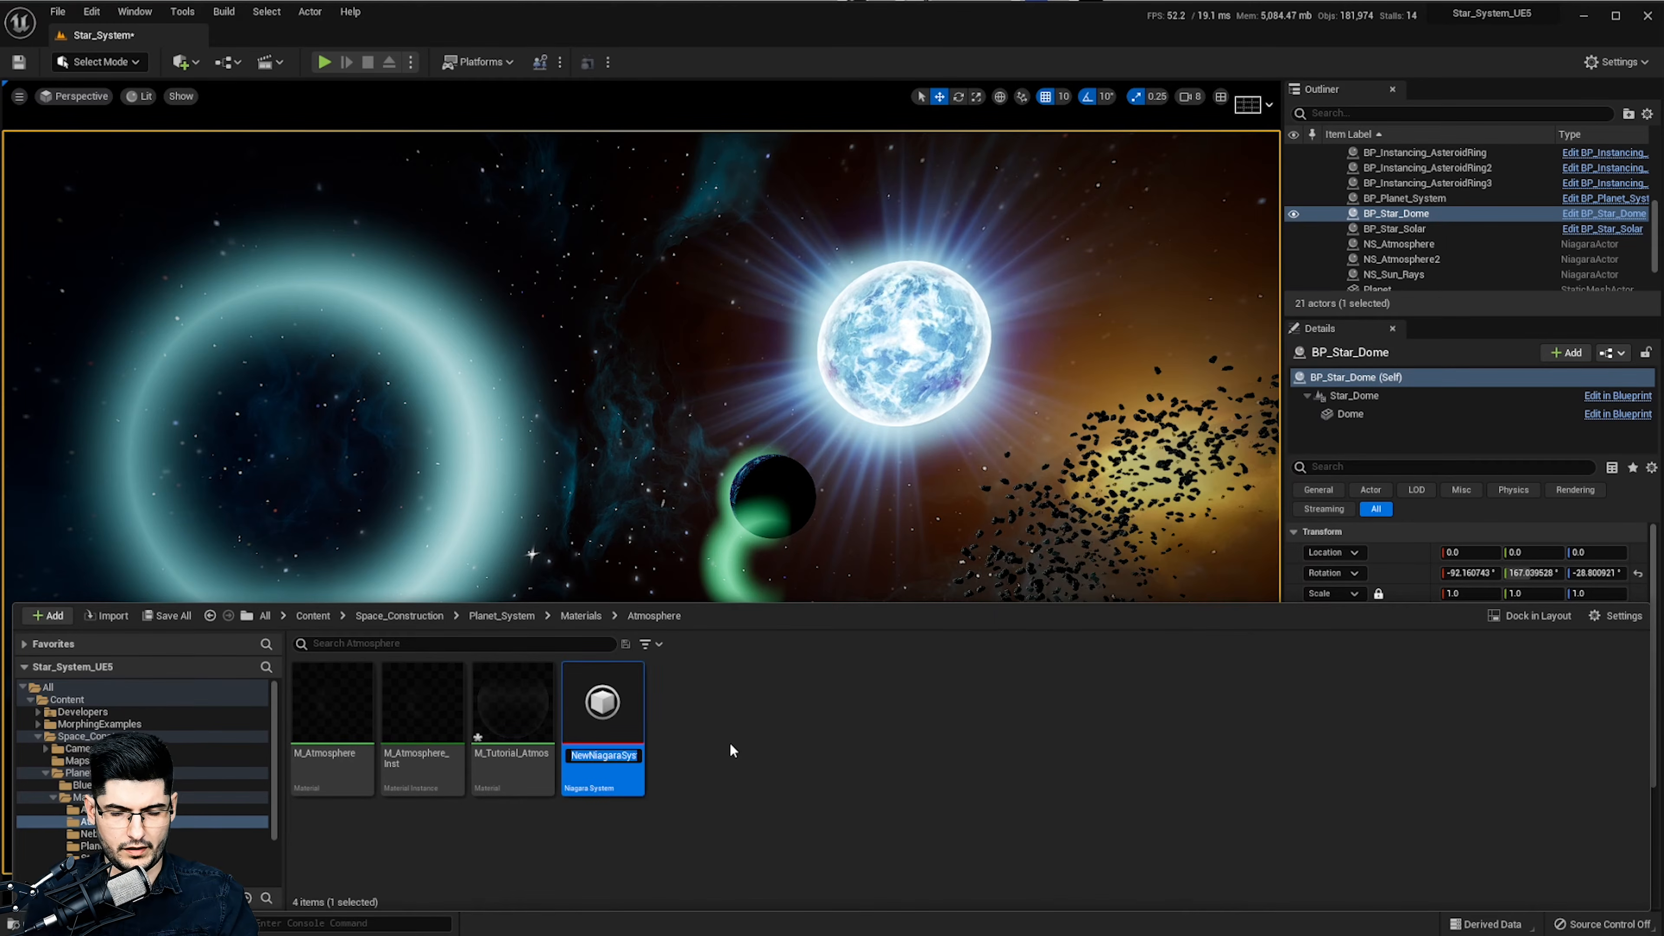
# Name the new Niagara system NS_Tutorial_Atmos
pyautogui.write('NS_T')
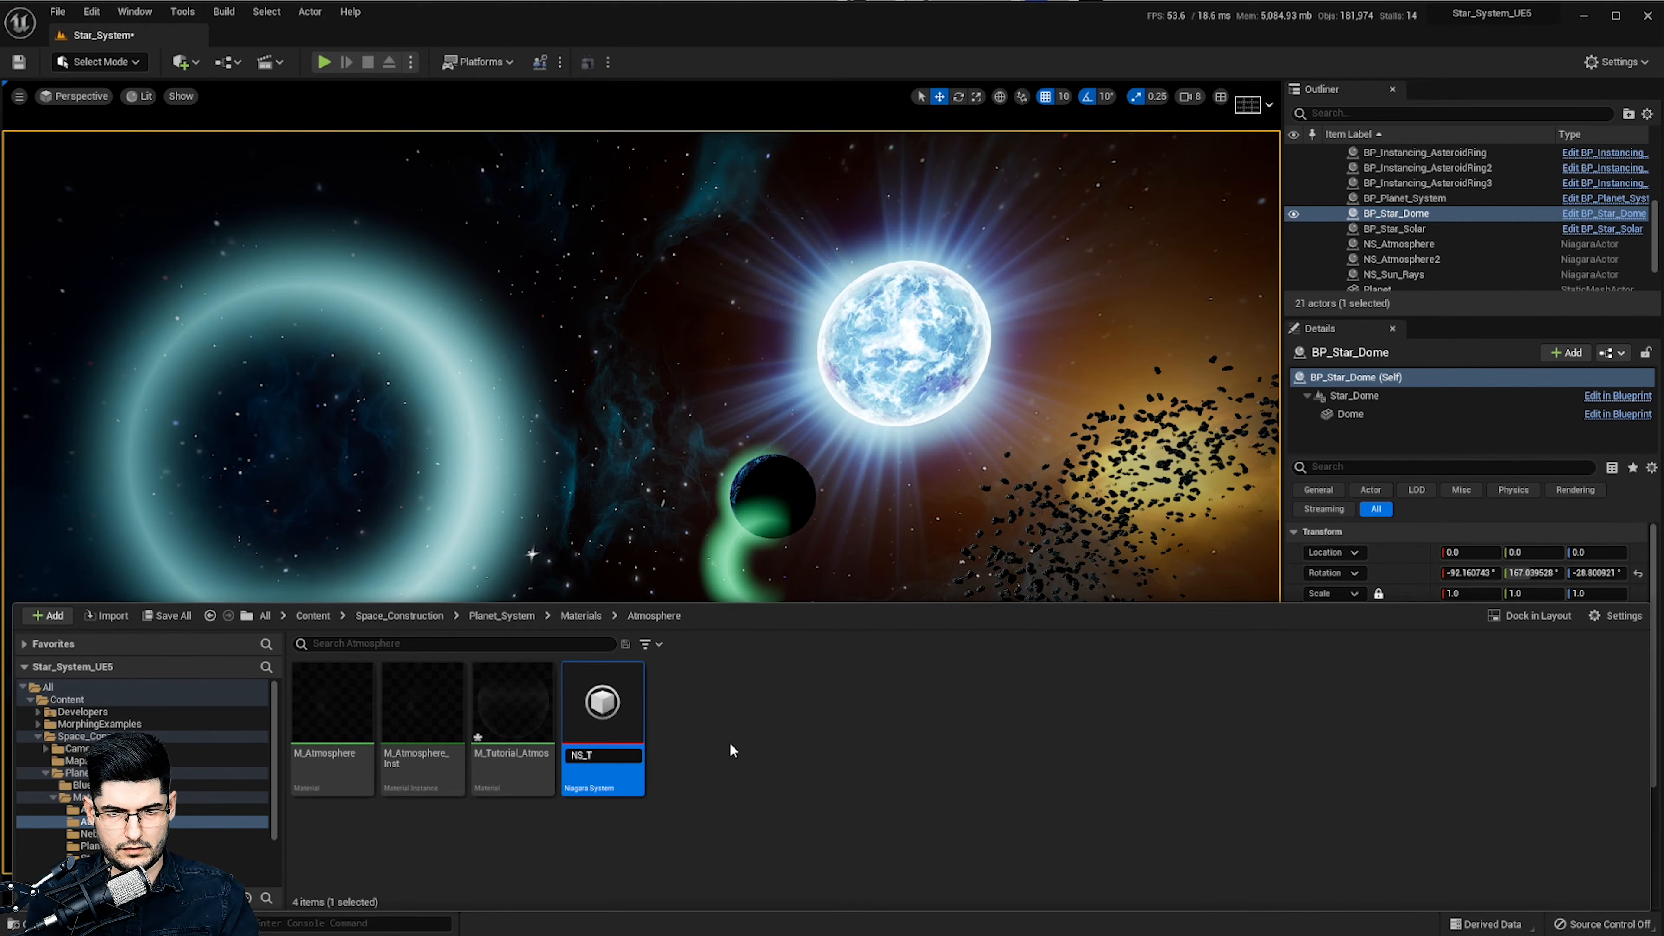
pyautogui.write('utorial_Atmos')
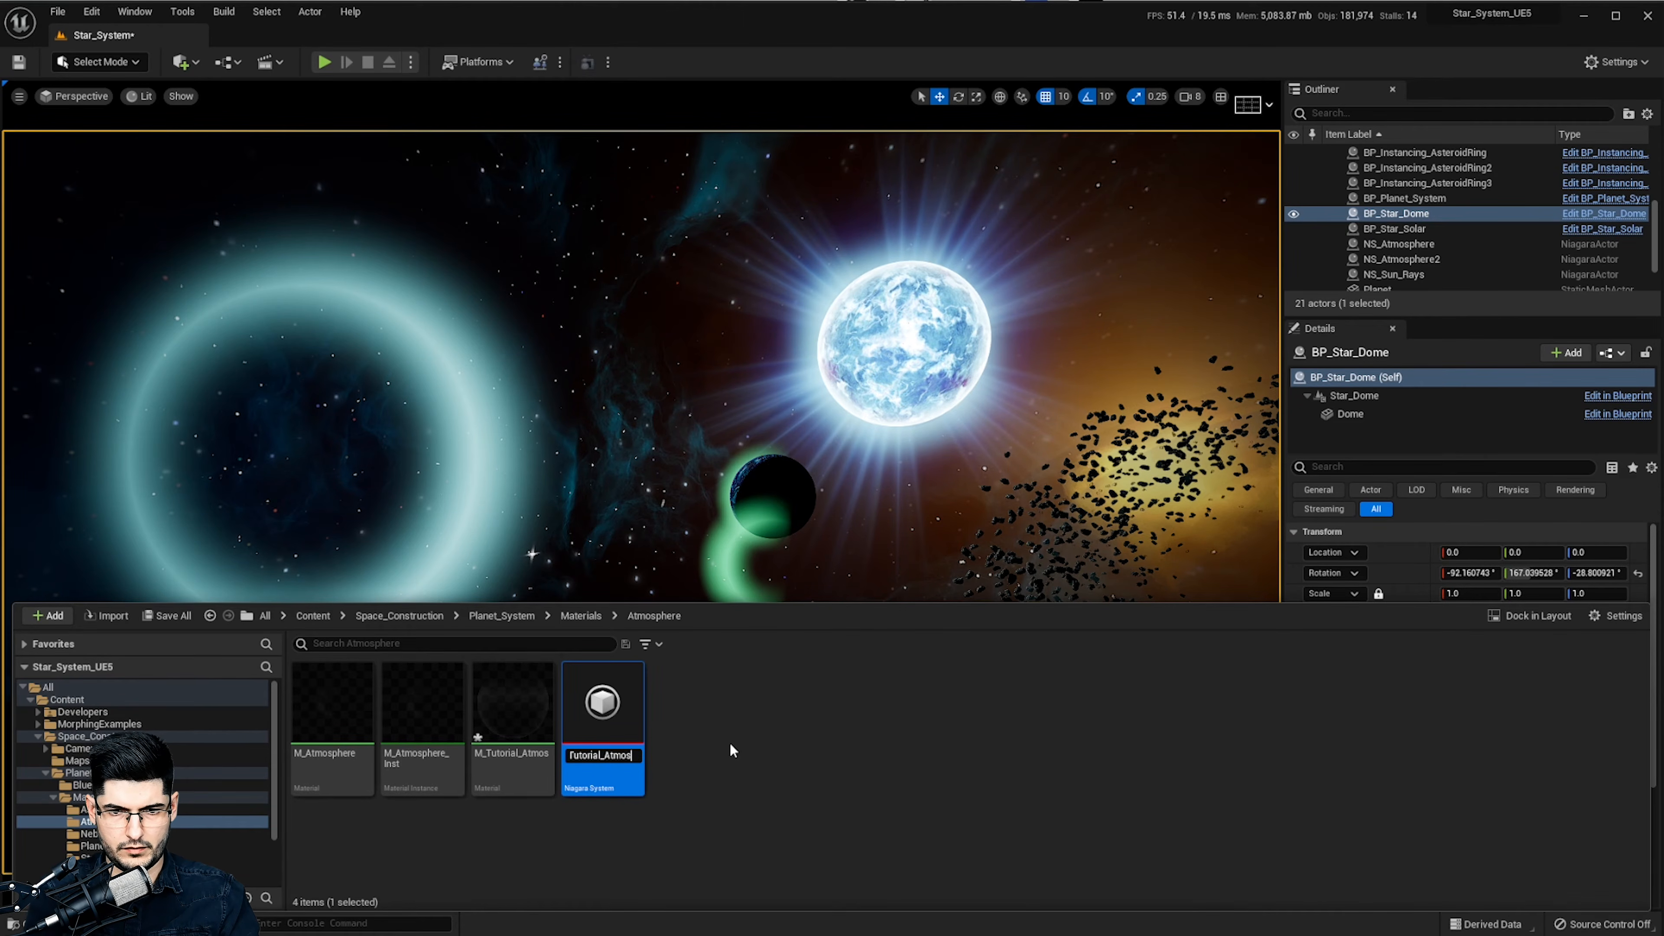
pyautogui.press('Return')
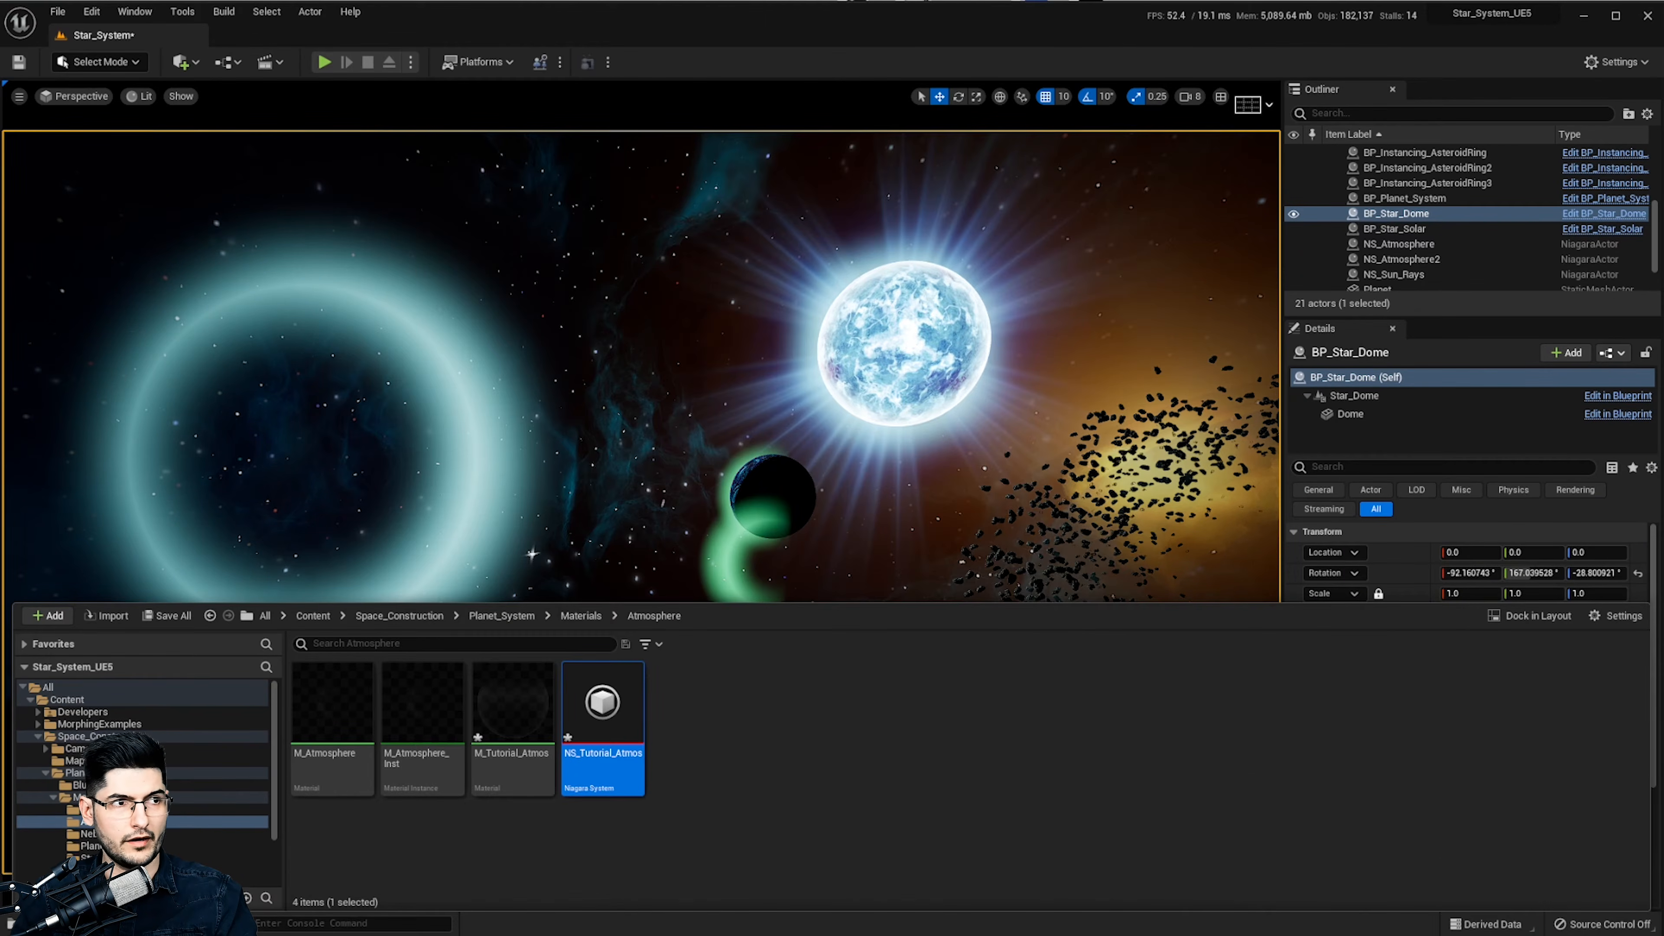
# Open NS_Tutorial_Atmos, enlarge its editor window and widen the System Overview area
pyautogui.hotkey('ctrl', 'space')
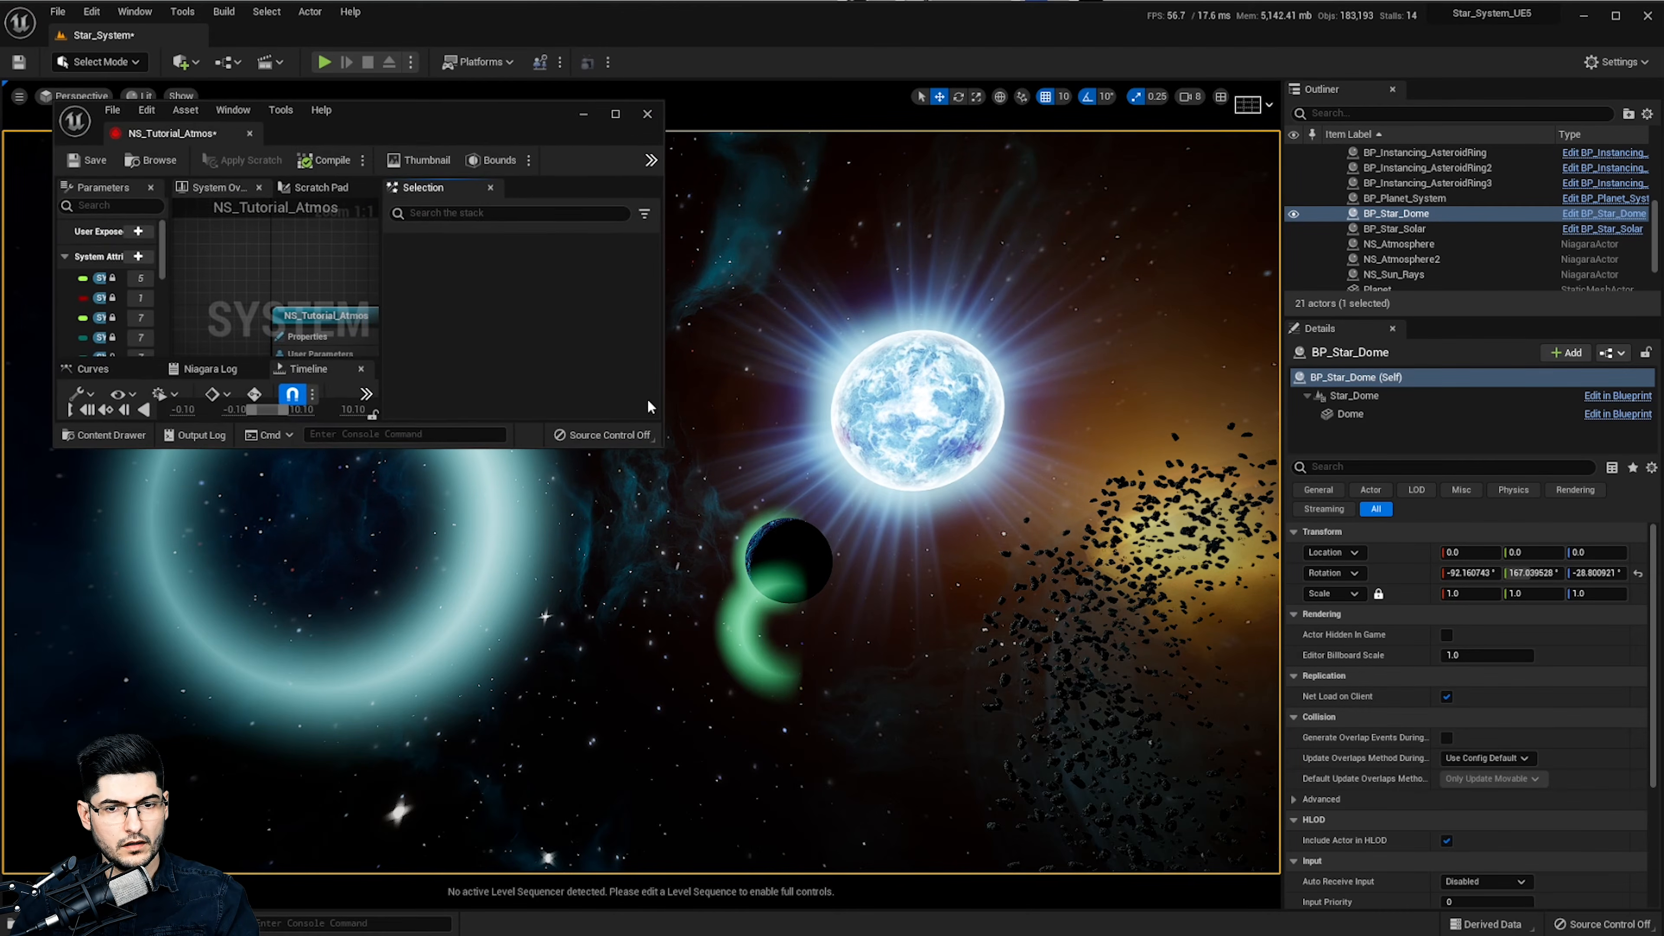
pyautogui.moveTo(412, 119); pyautogui.dragTo(387, 40)
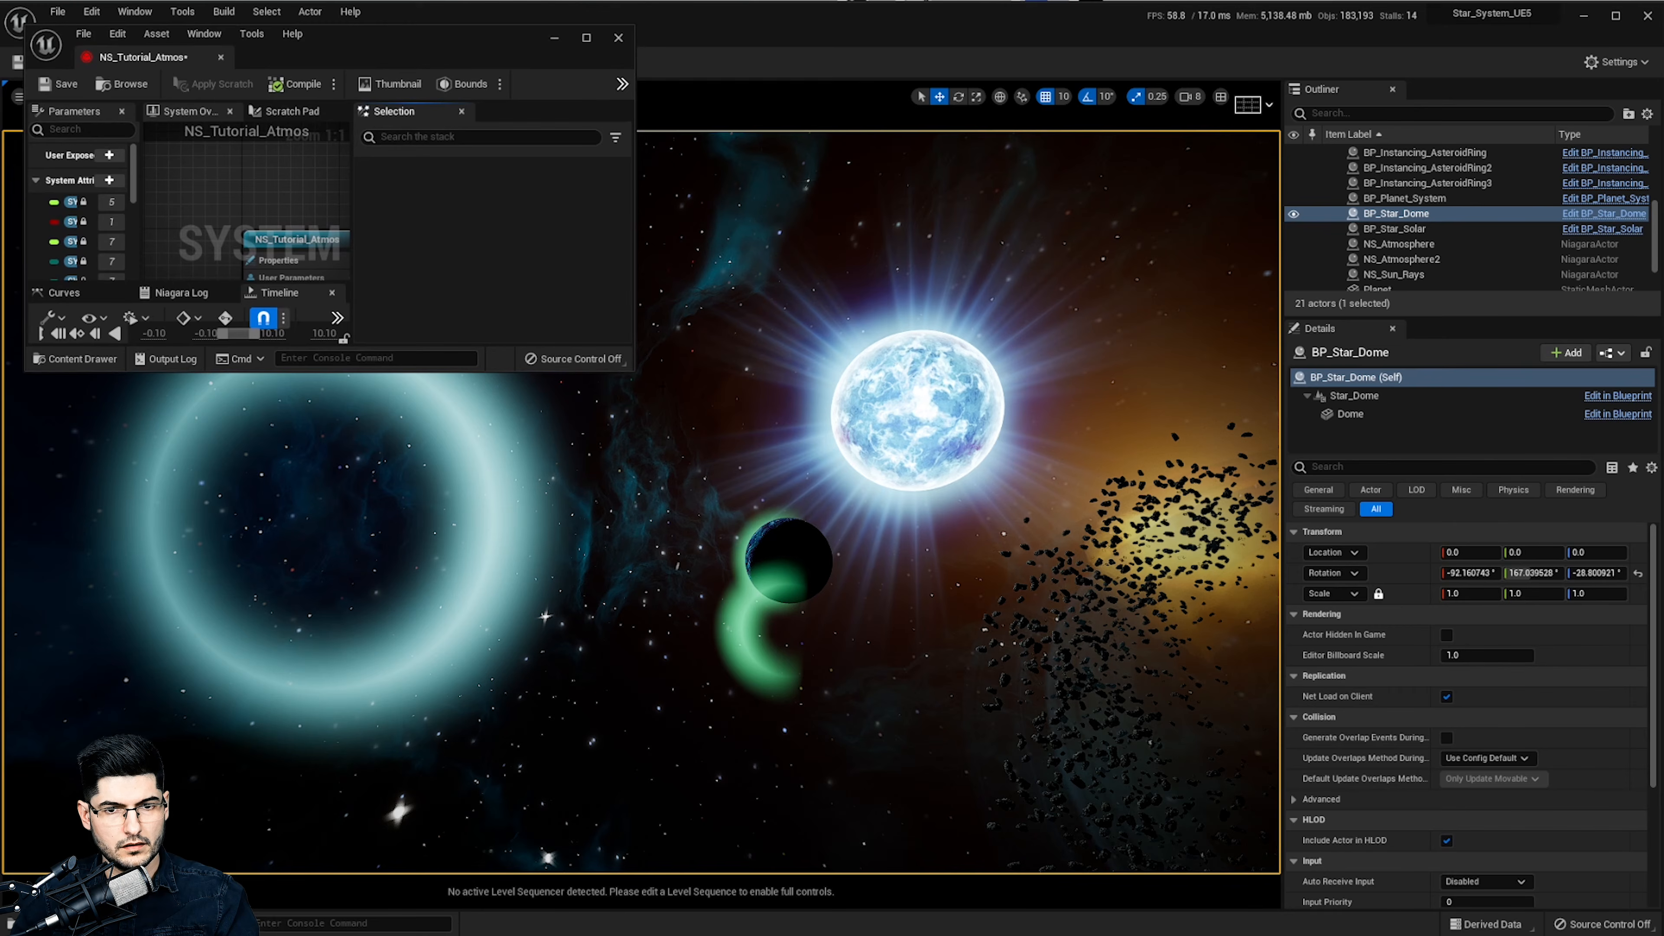
pyautogui.moveTo(631, 371); pyautogui.dragTo(1399, 844)
pyautogui.moveTo(490, 51); pyautogui.dragTo(703, 81)
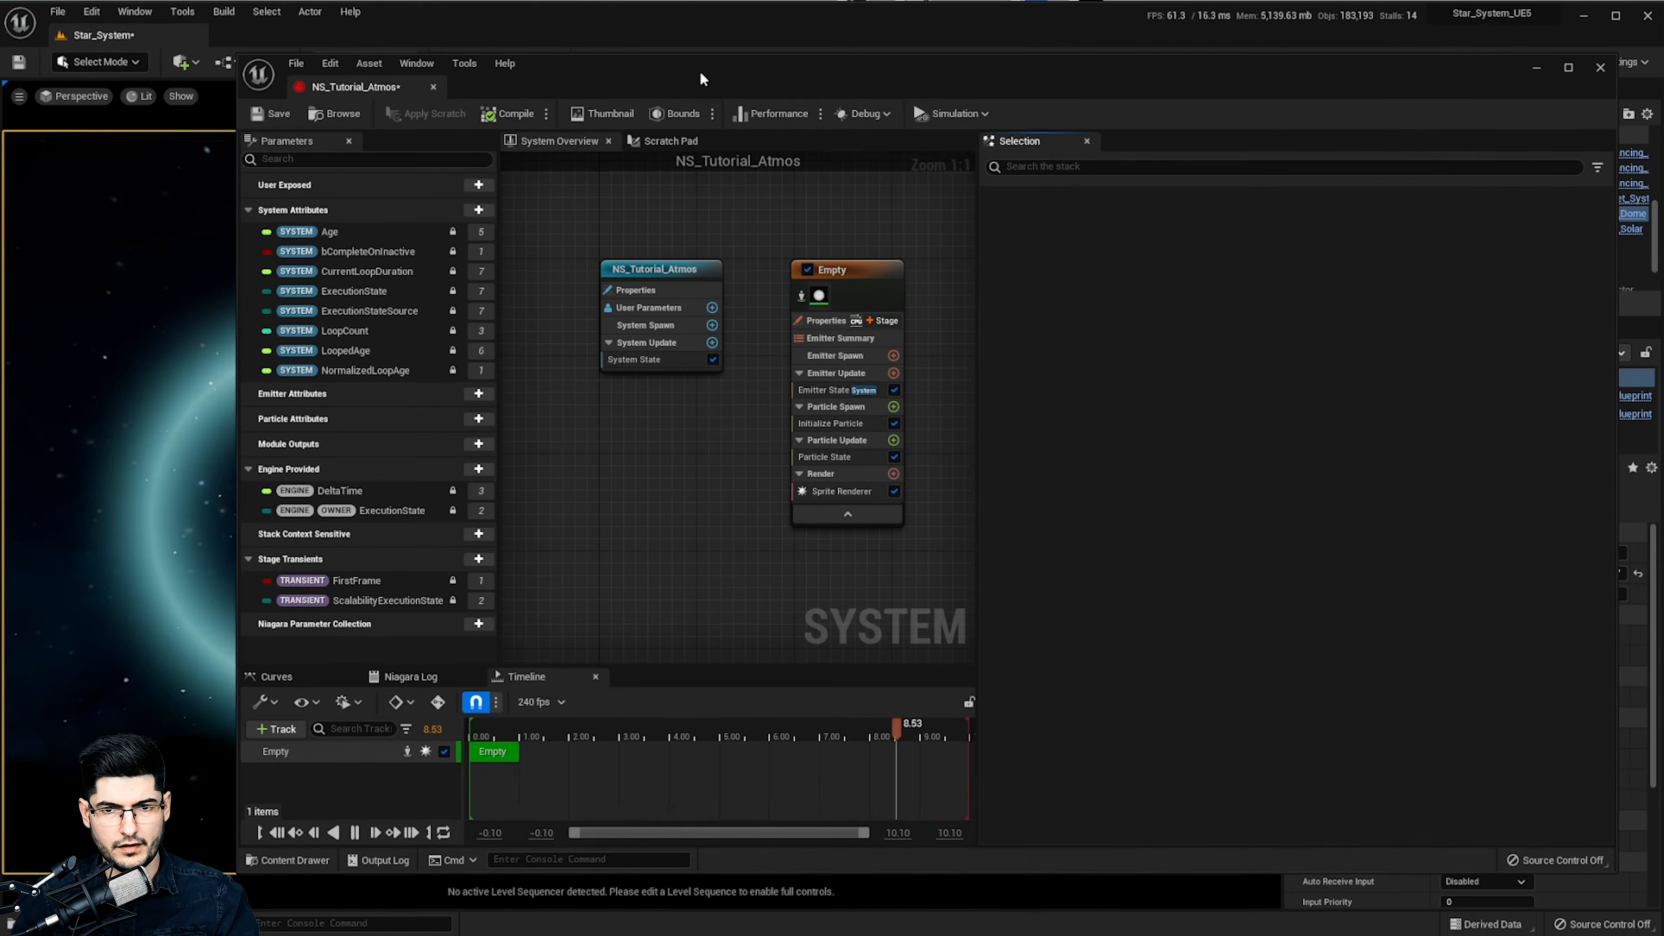
pyautogui.moveTo(977, 513); pyautogui.dragTo(1150, 517)
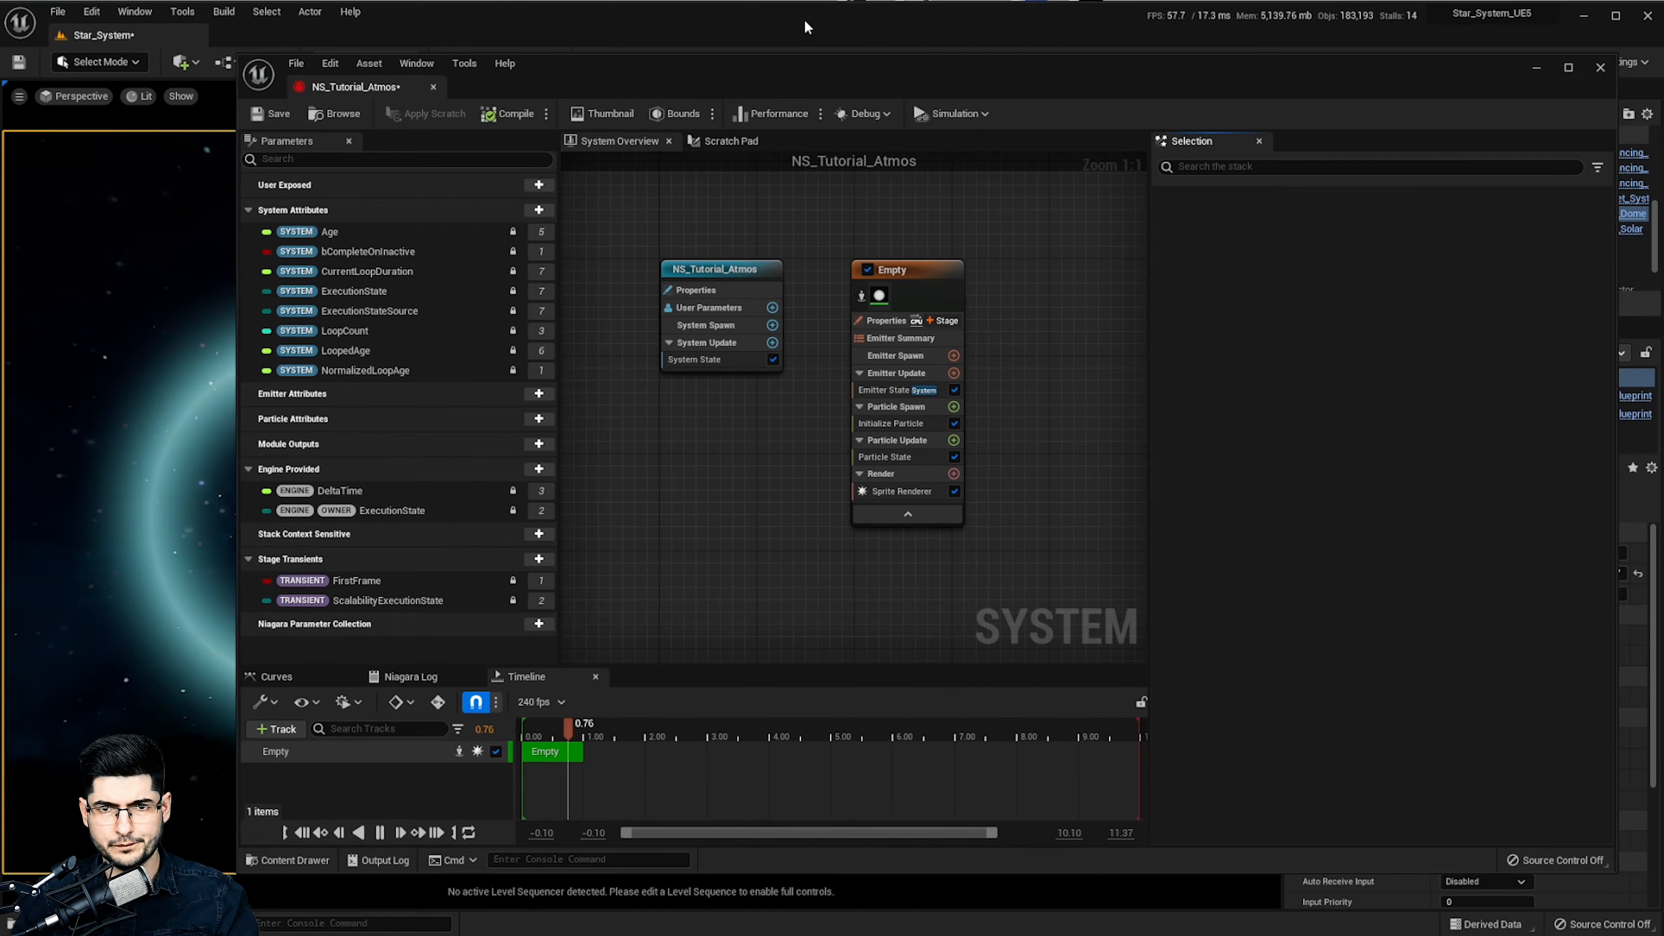
# Place NS_Tutorial_Atmos from the content browser into the Star_System level, moving its editor window aside and back
pyautogui.moveTo(786, 63); pyautogui.dragTo(1171, 97)
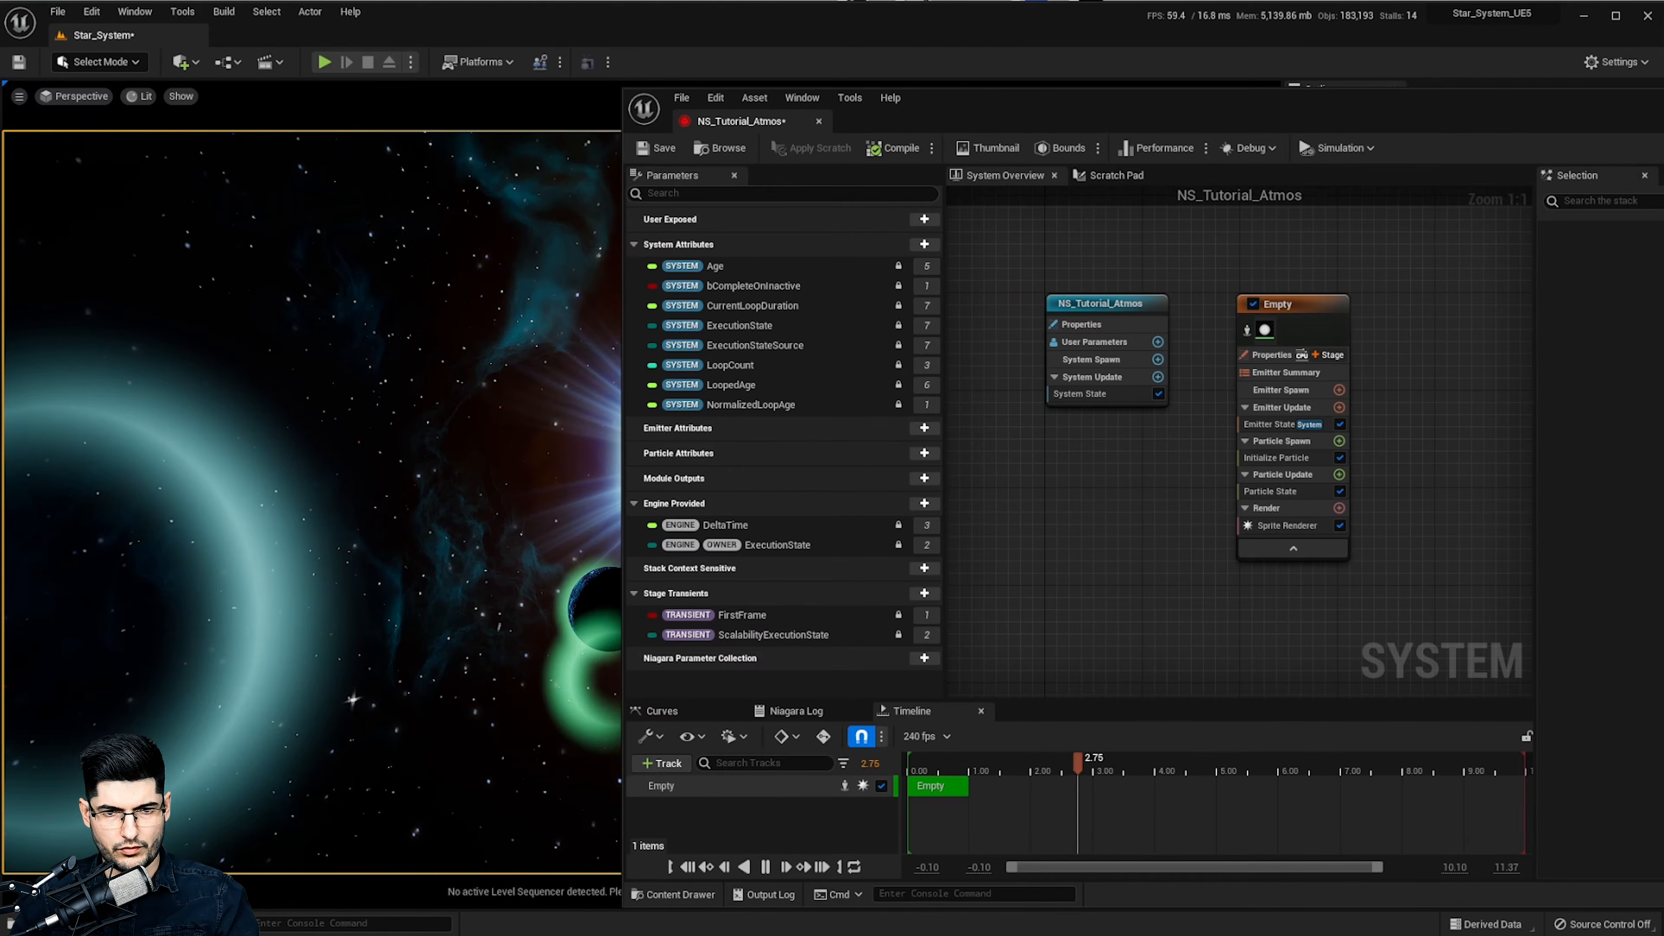
pyautogui.hotkey('ctrl', 'space')
pyautogui.moveTo(590, 724); pyautogui.dragTo(364, 400)
pyautogui.moveTo(524, 365)
pyautogui.mouseDown(button='right')
pyautogui.moveTo(498, 367)
pyautogui.moveTo(473, 335)
pyautogui.moveTo(502, 345)
pyautogui.mouseUp(button='right')
pyautogui.moveTo(1130, 107); pyautogui.dragTo(663, 101)
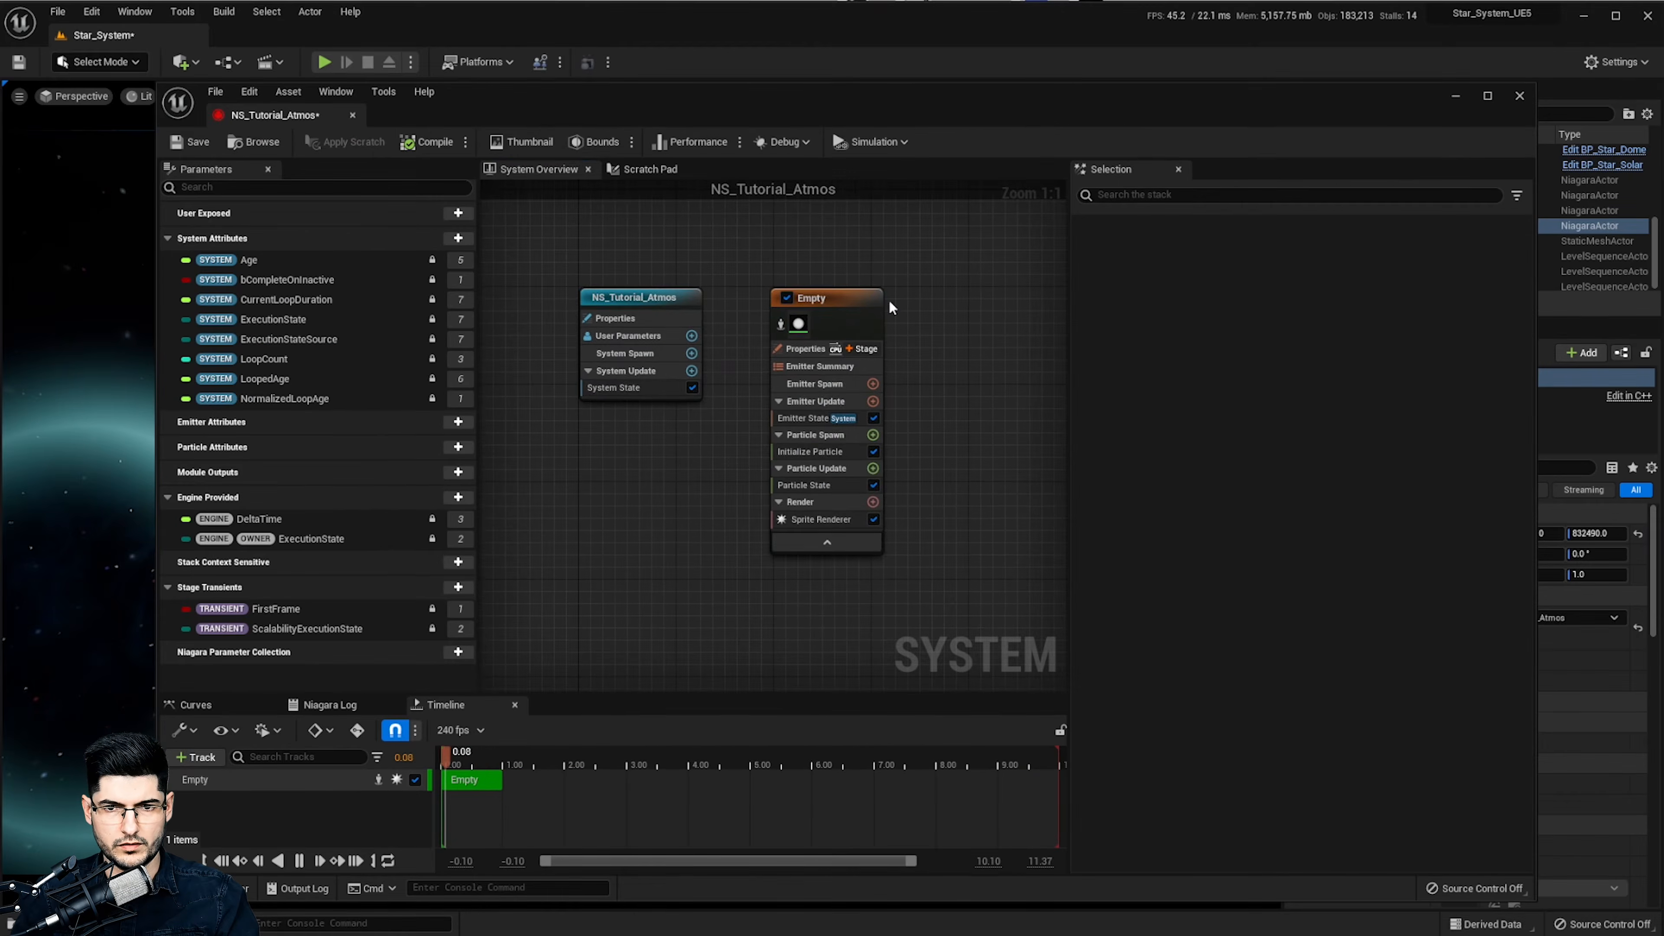
# Set the Life Cycle Mode in the Empty emitter's Emitter State module to Self
pyautogui.moveTo(685, 411); pyautogui.dragTo(669, 482, button='right')
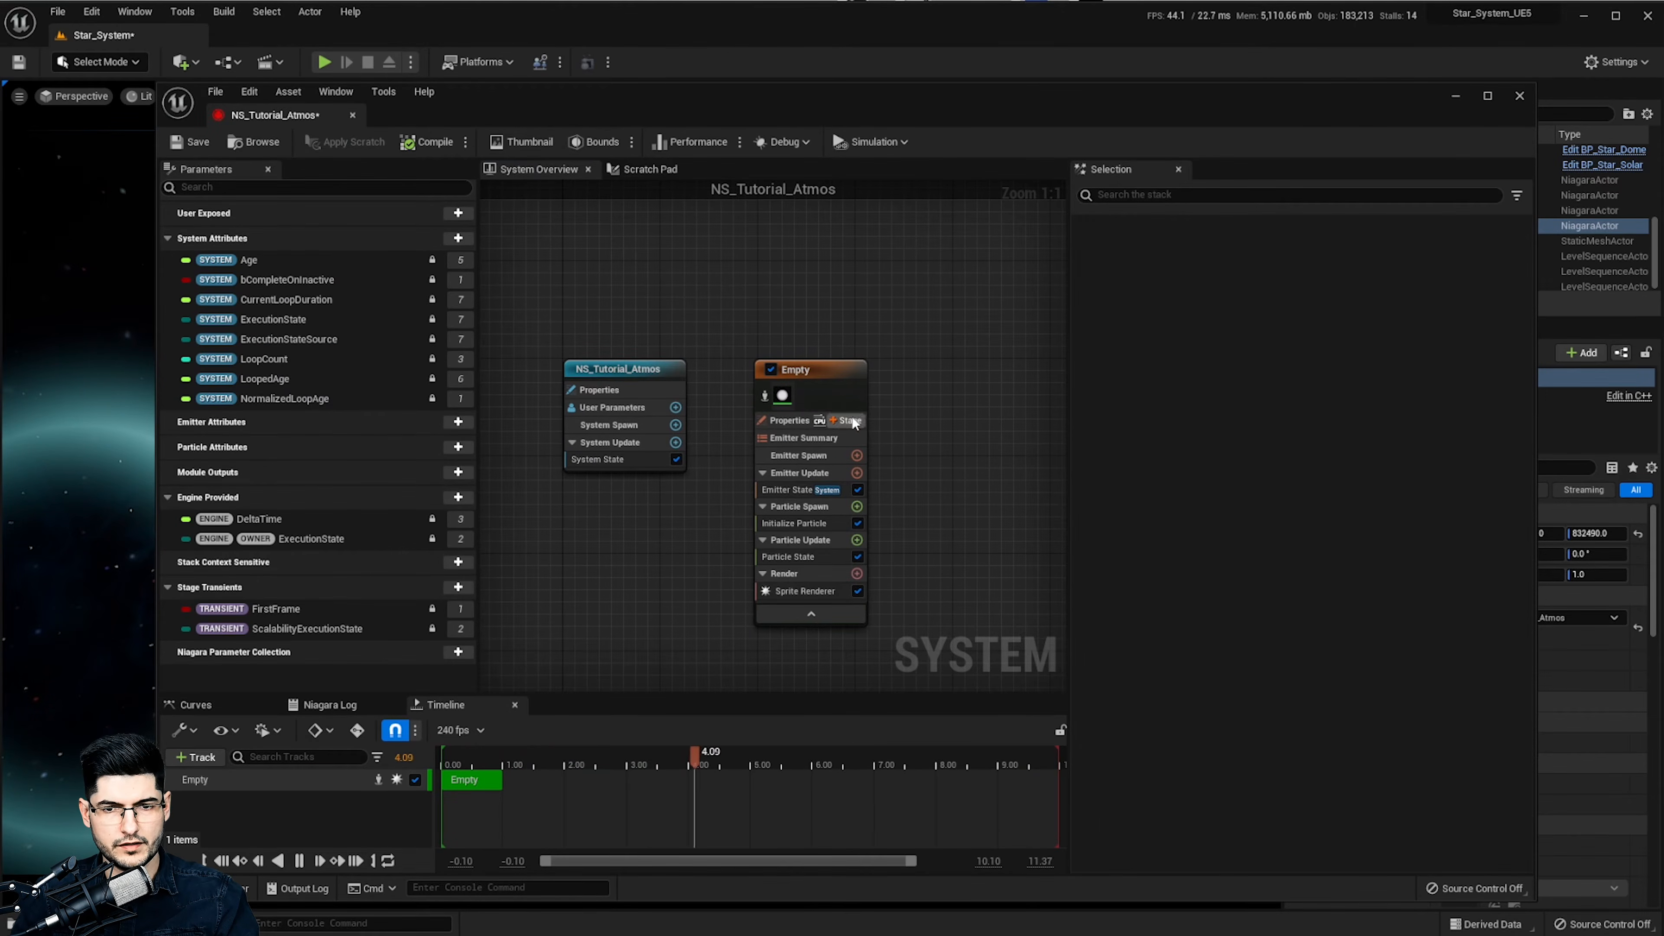
pyautogui.click(852, 462)
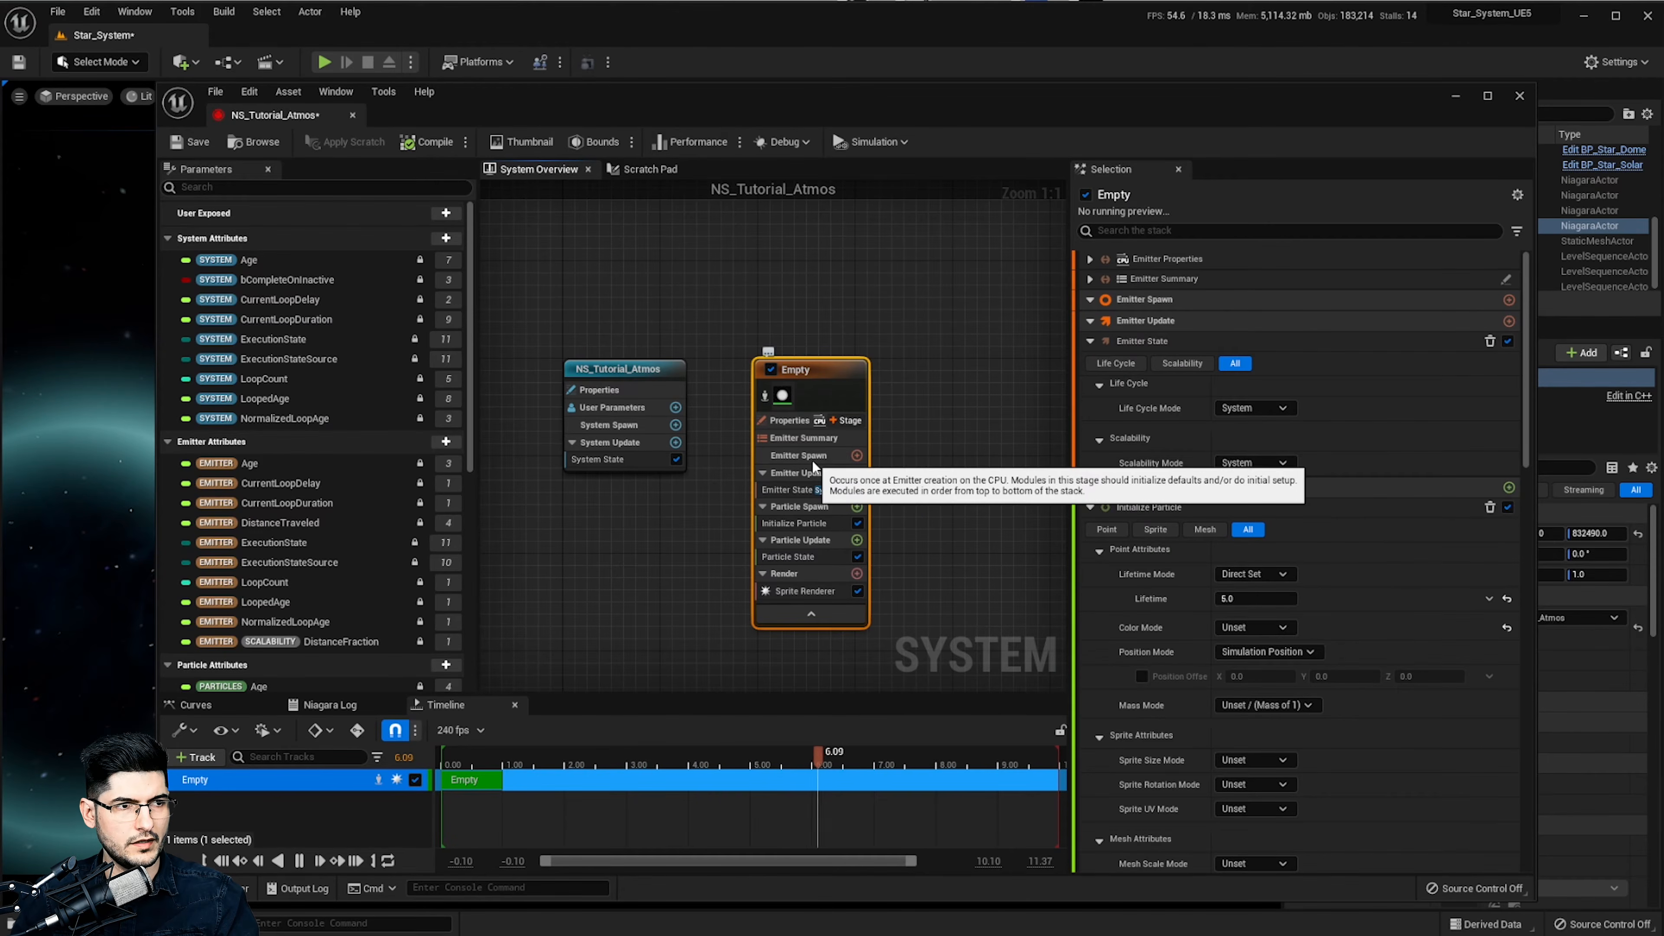
pyautogui.click(796, 473)
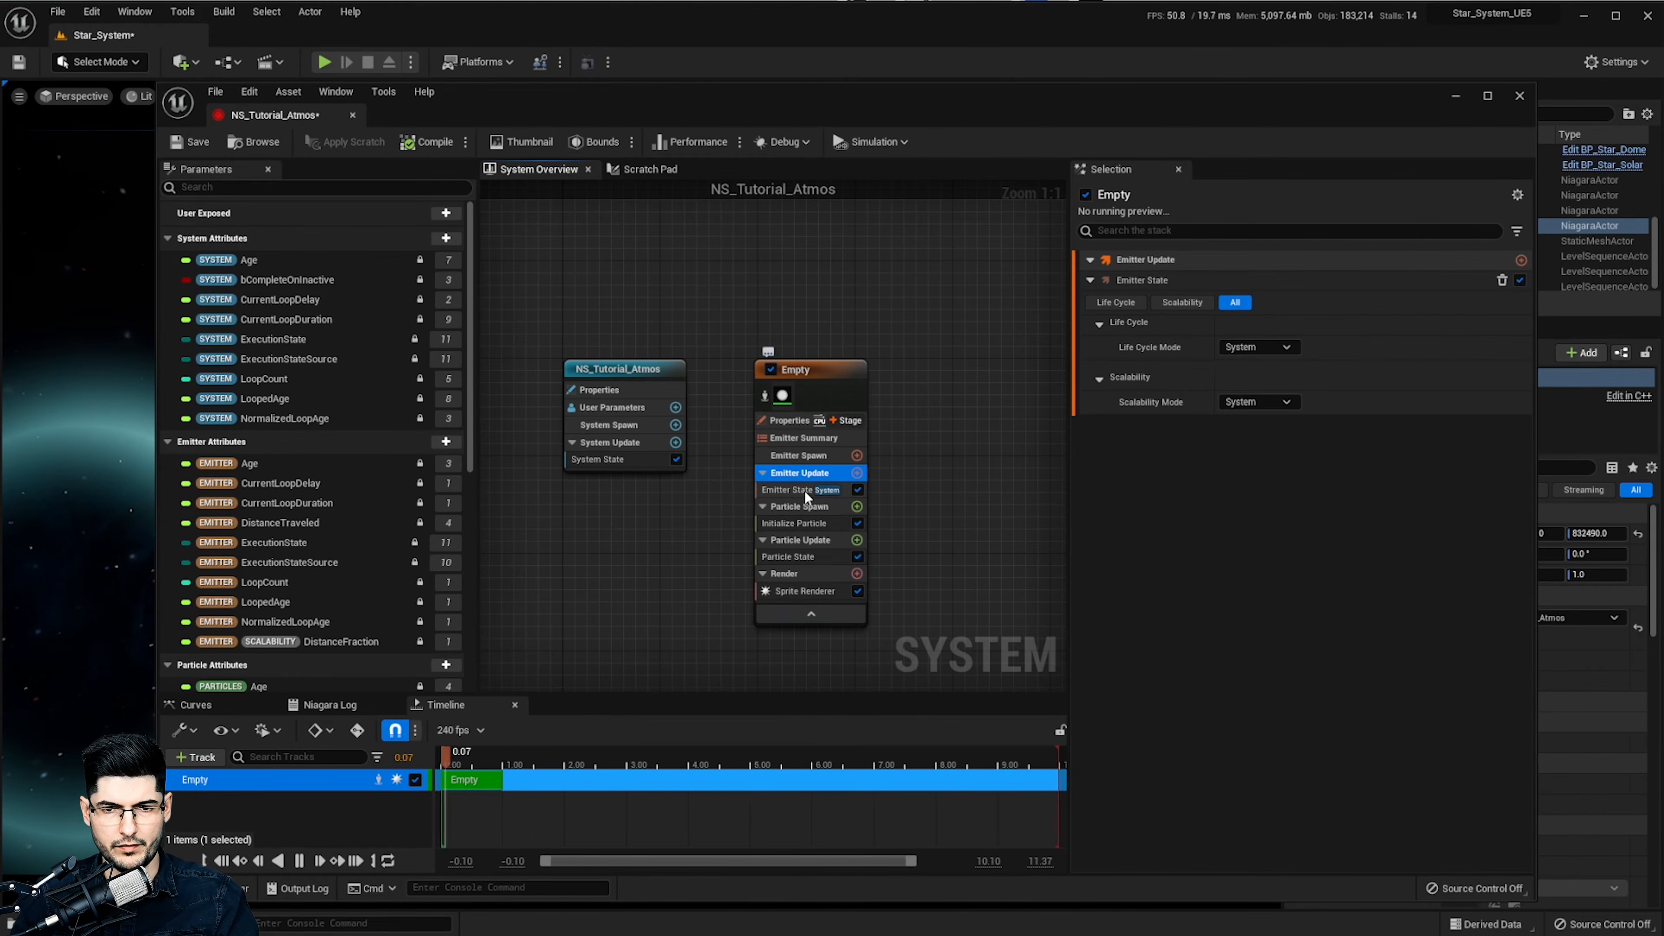
pyautogui.click(803, 490)
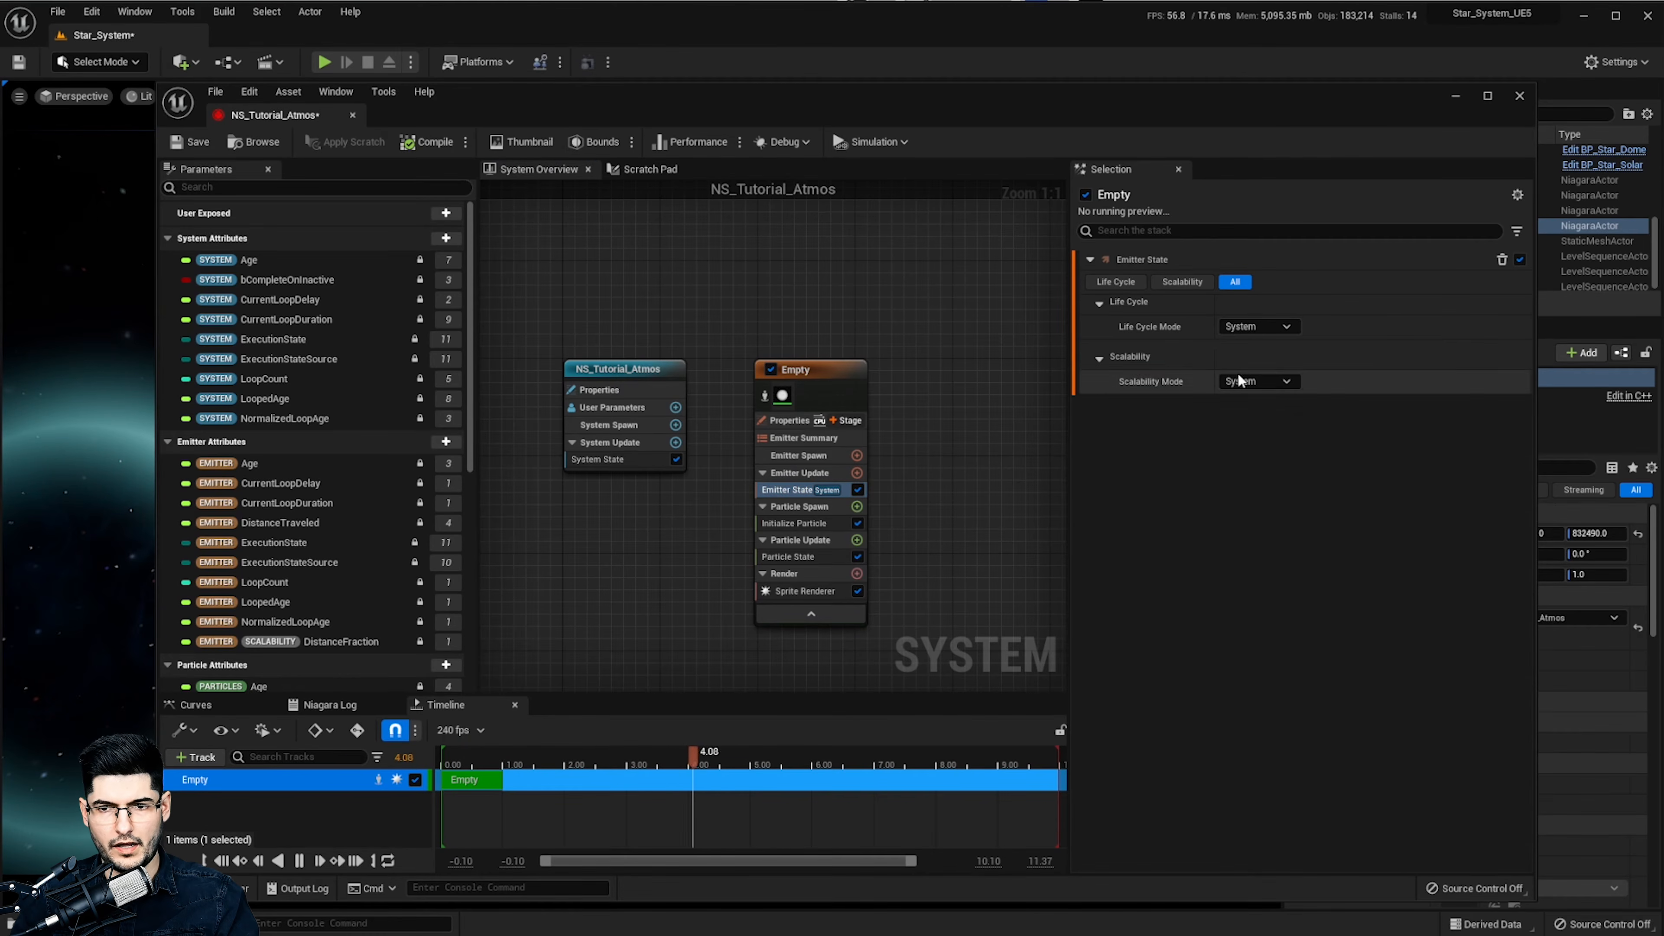
pyautogui.click(1278, 329)
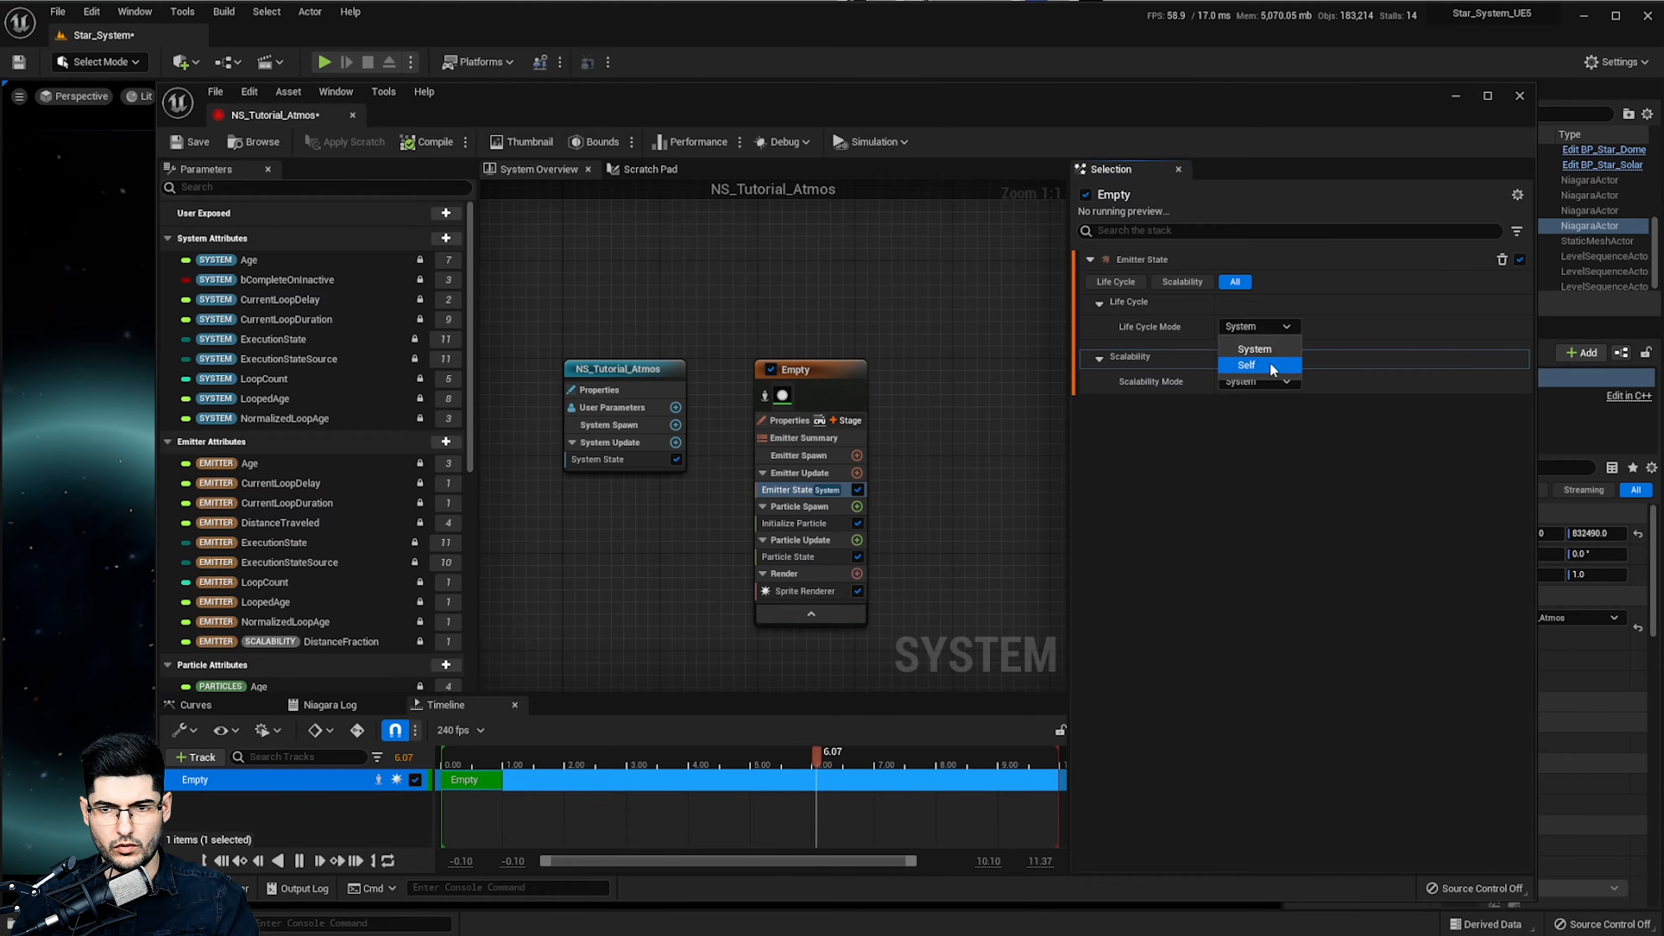
pyautogui.click(1252, 366)
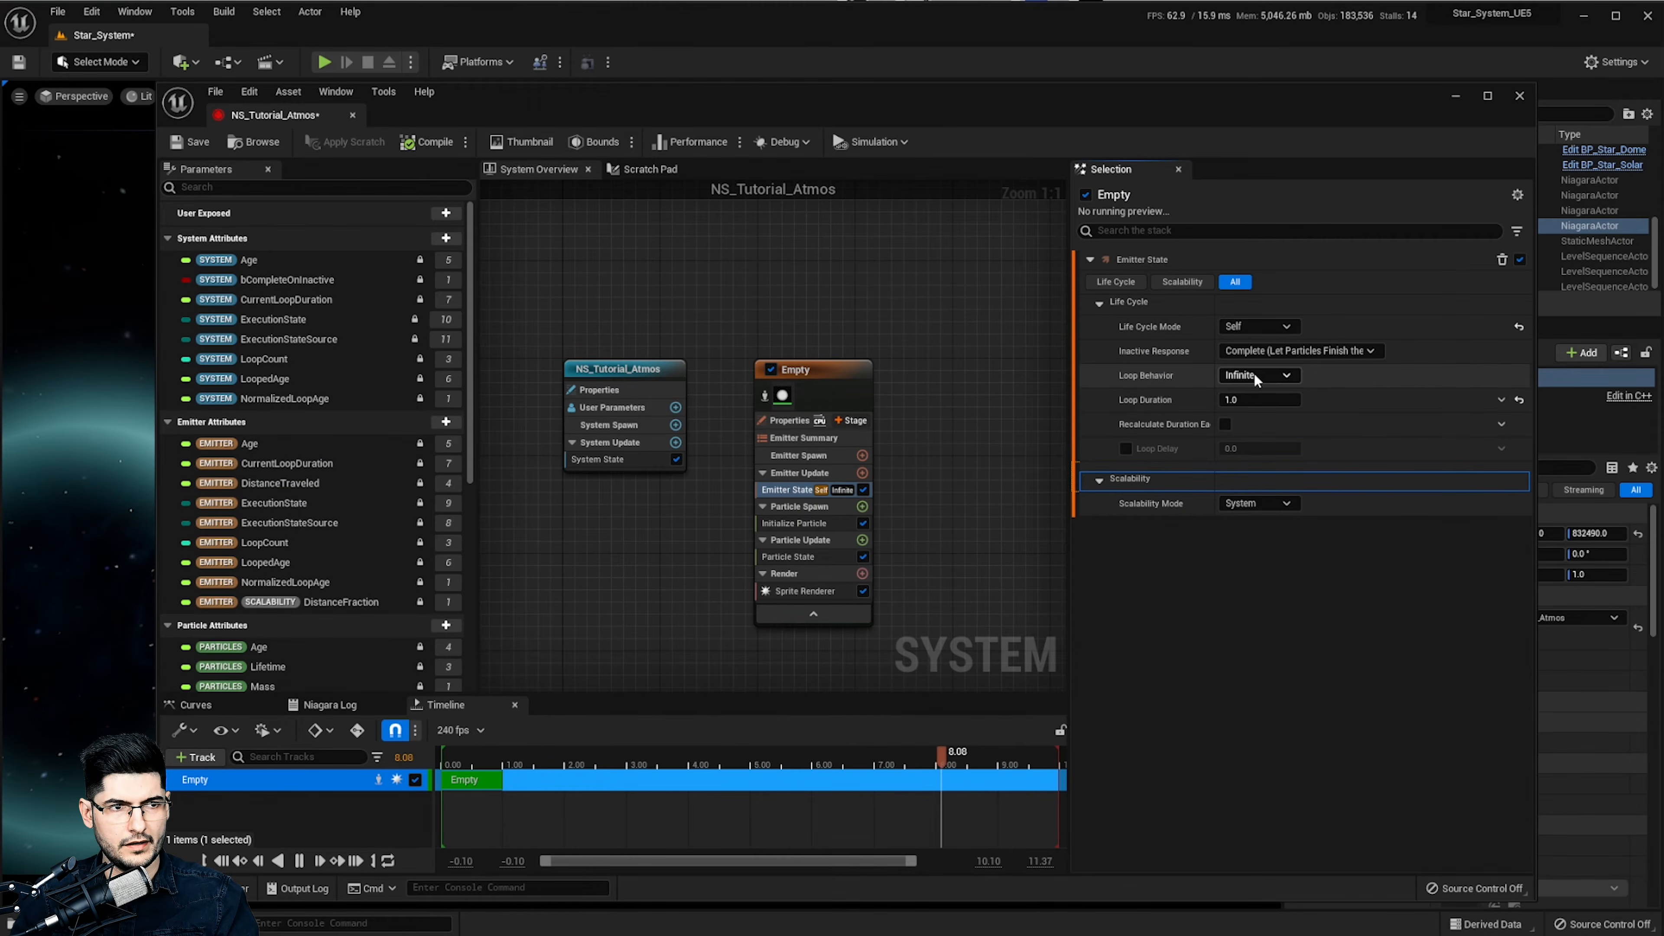
# Set the emitter's Loop Behavior to Once with a Loop Duration of 2
pyautogui.click(1254, 375)
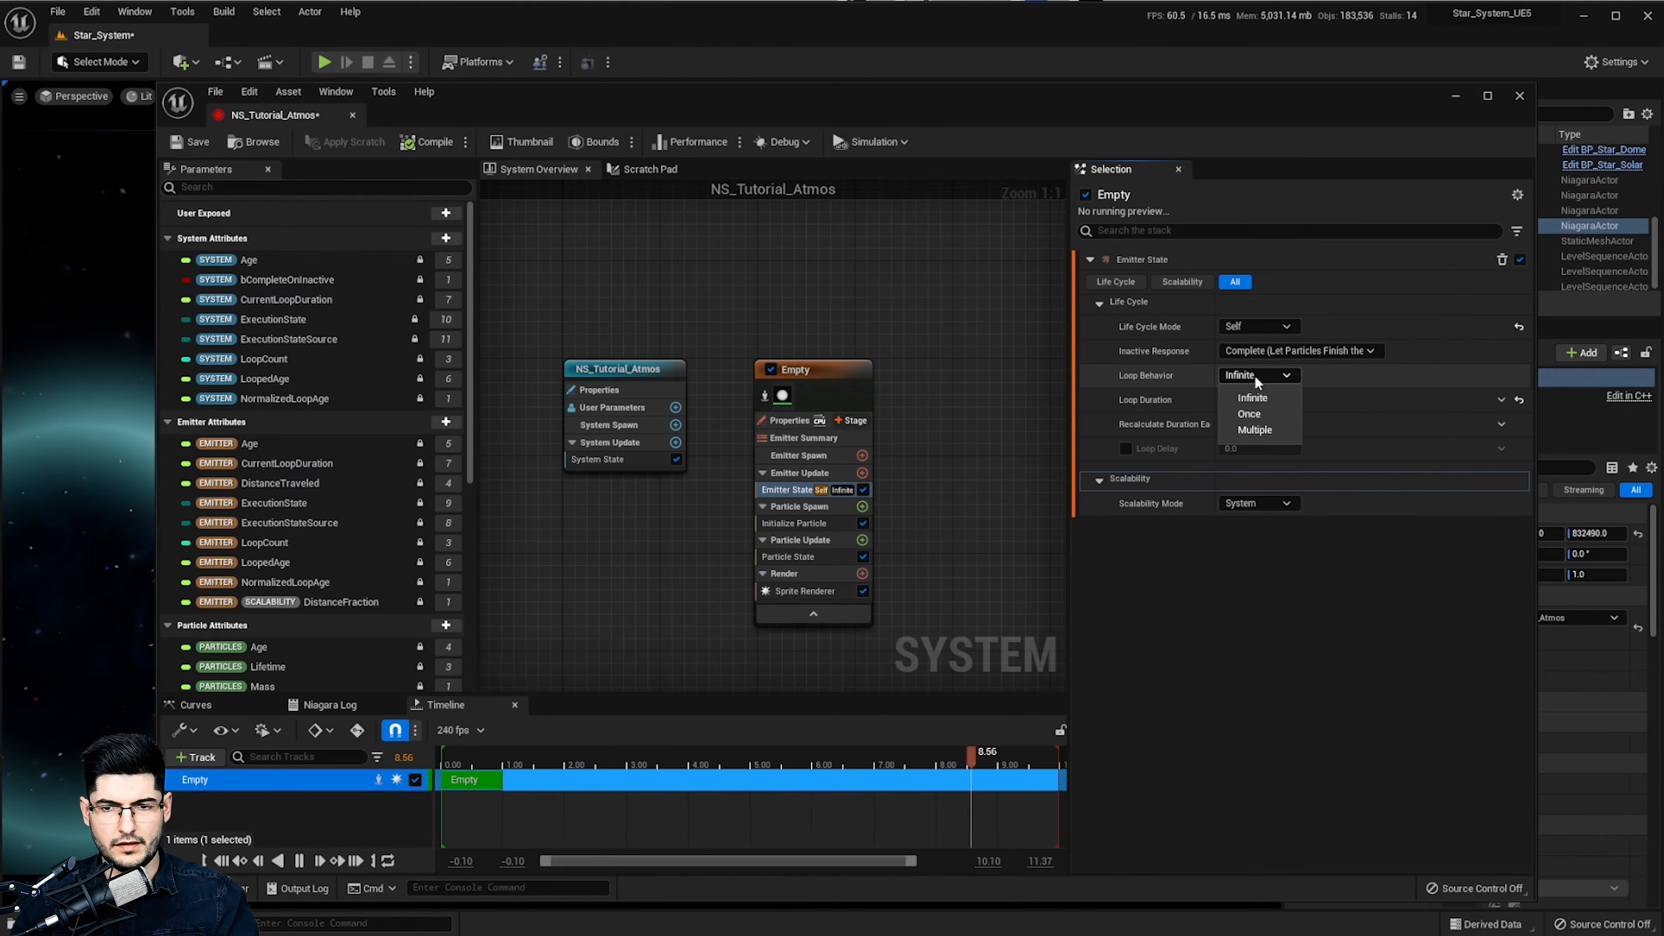
pyautogui.click(1243, 417)
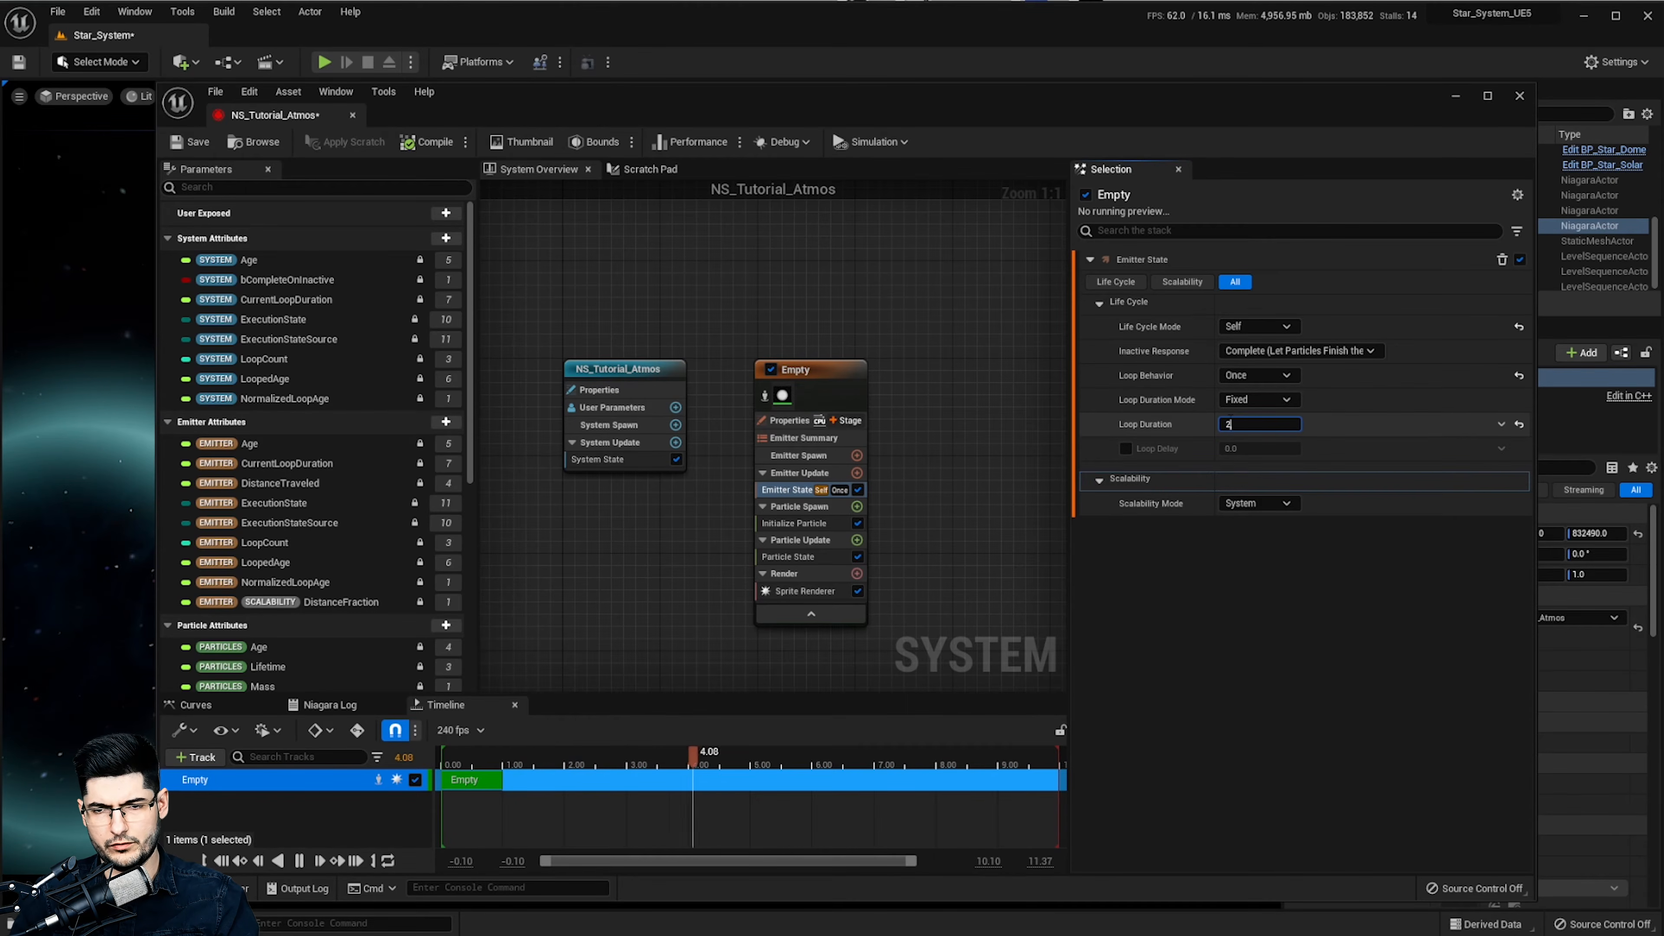
pyautogui.write('2')
pyautogui.press('Return')
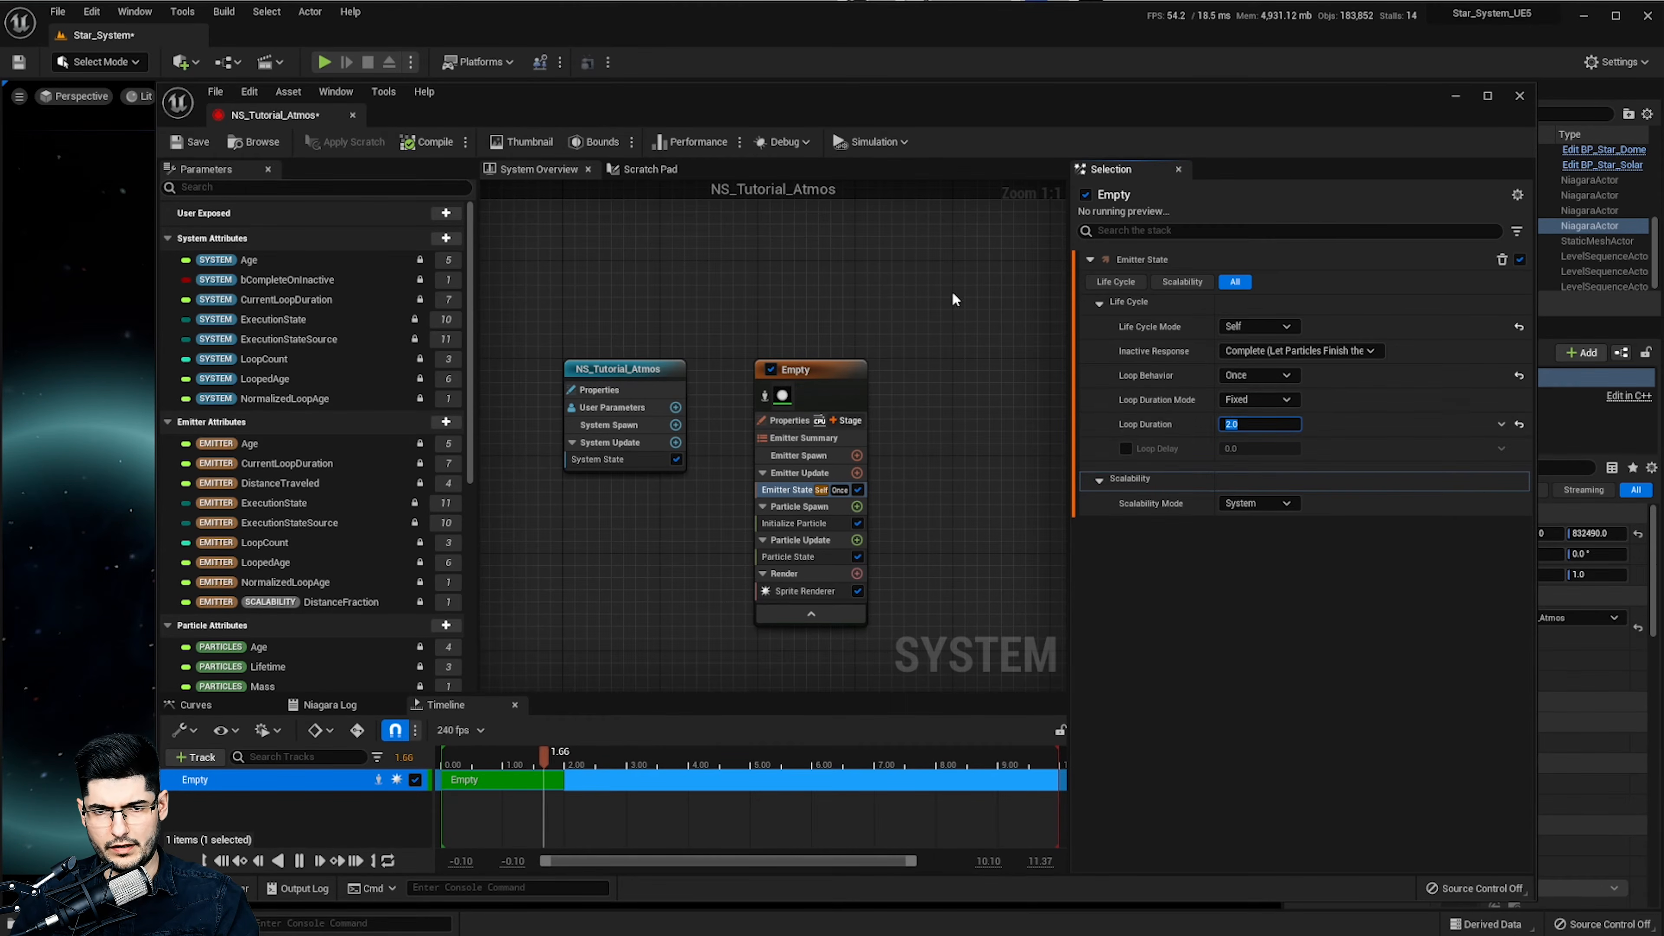
# Add a Spawn Burst Instantaneous module to the Empty emitter's Emitter Update group and show its settings
pyautogui.moveTo(691, 489); pyautogui.dragTo(647, 452, button='right')
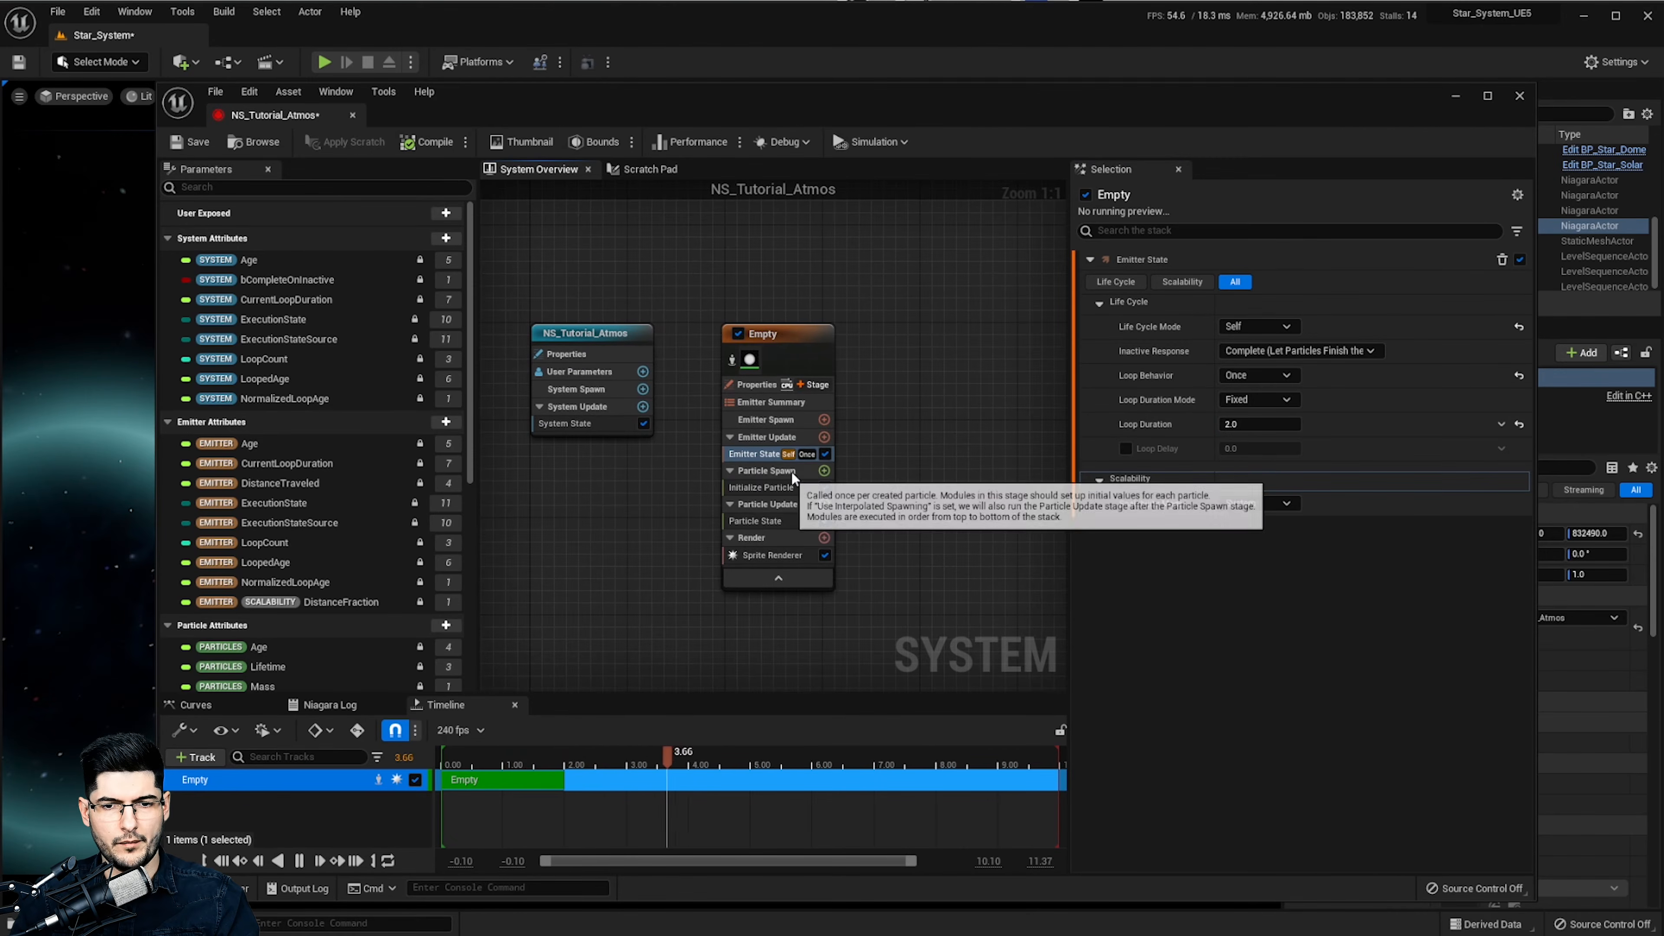
pyautogui.click(824, 436)
pyautogui.write('spawn')
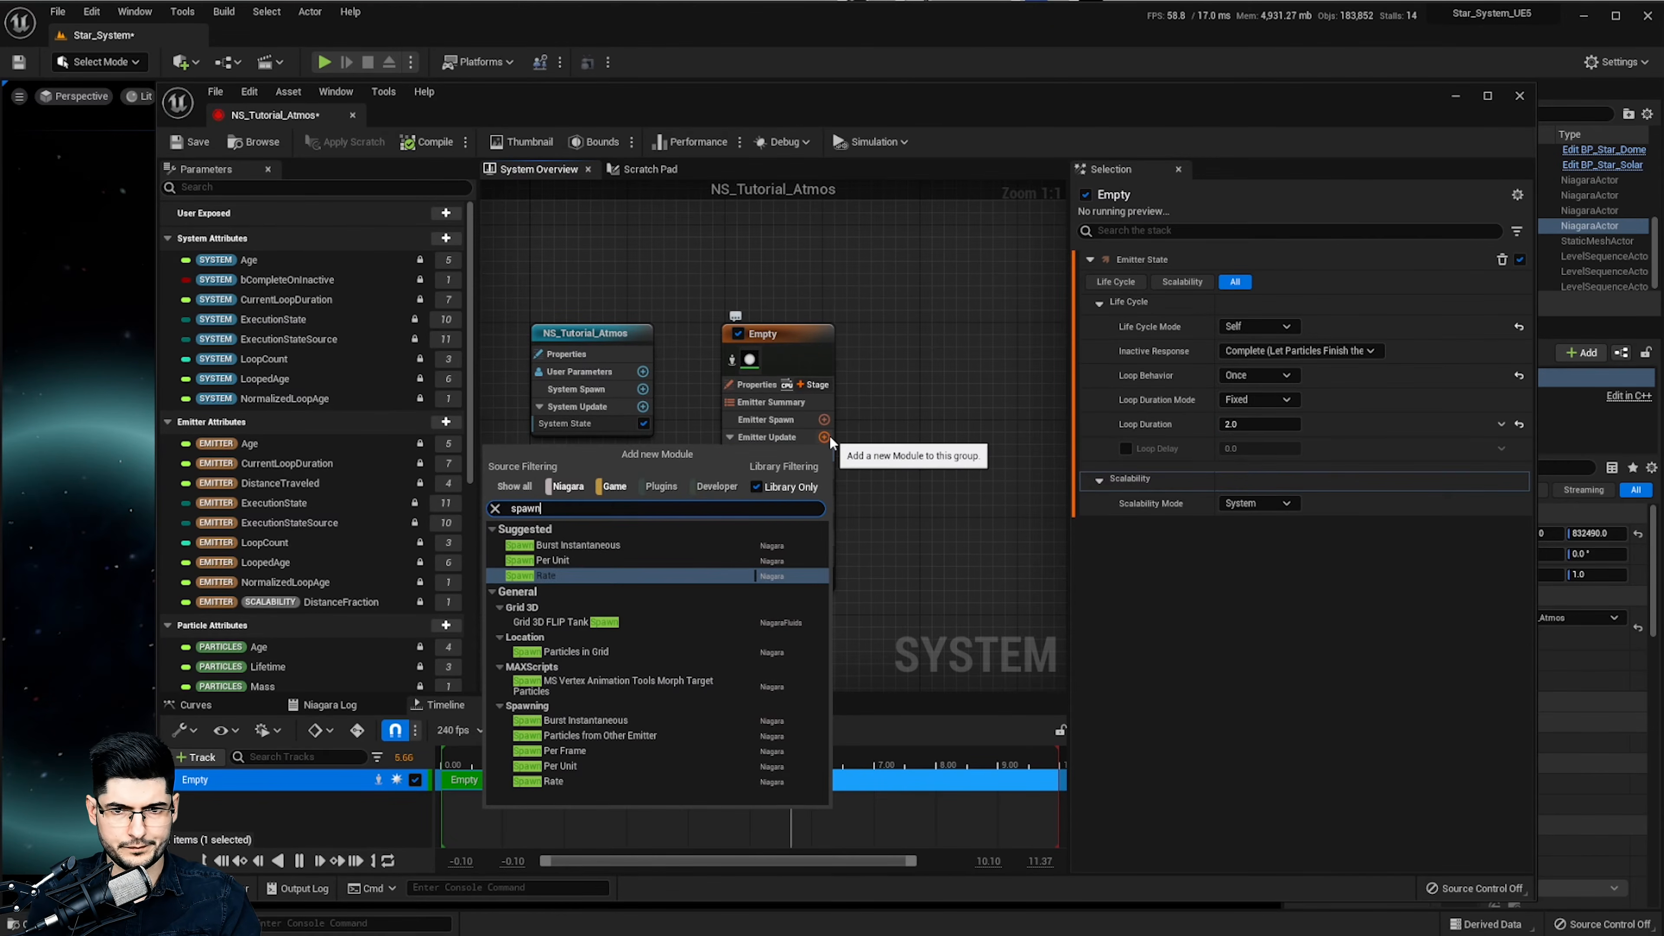
pyautogui.press('Up')
pyautogui.press('Up')
pyautogui.press('Return')
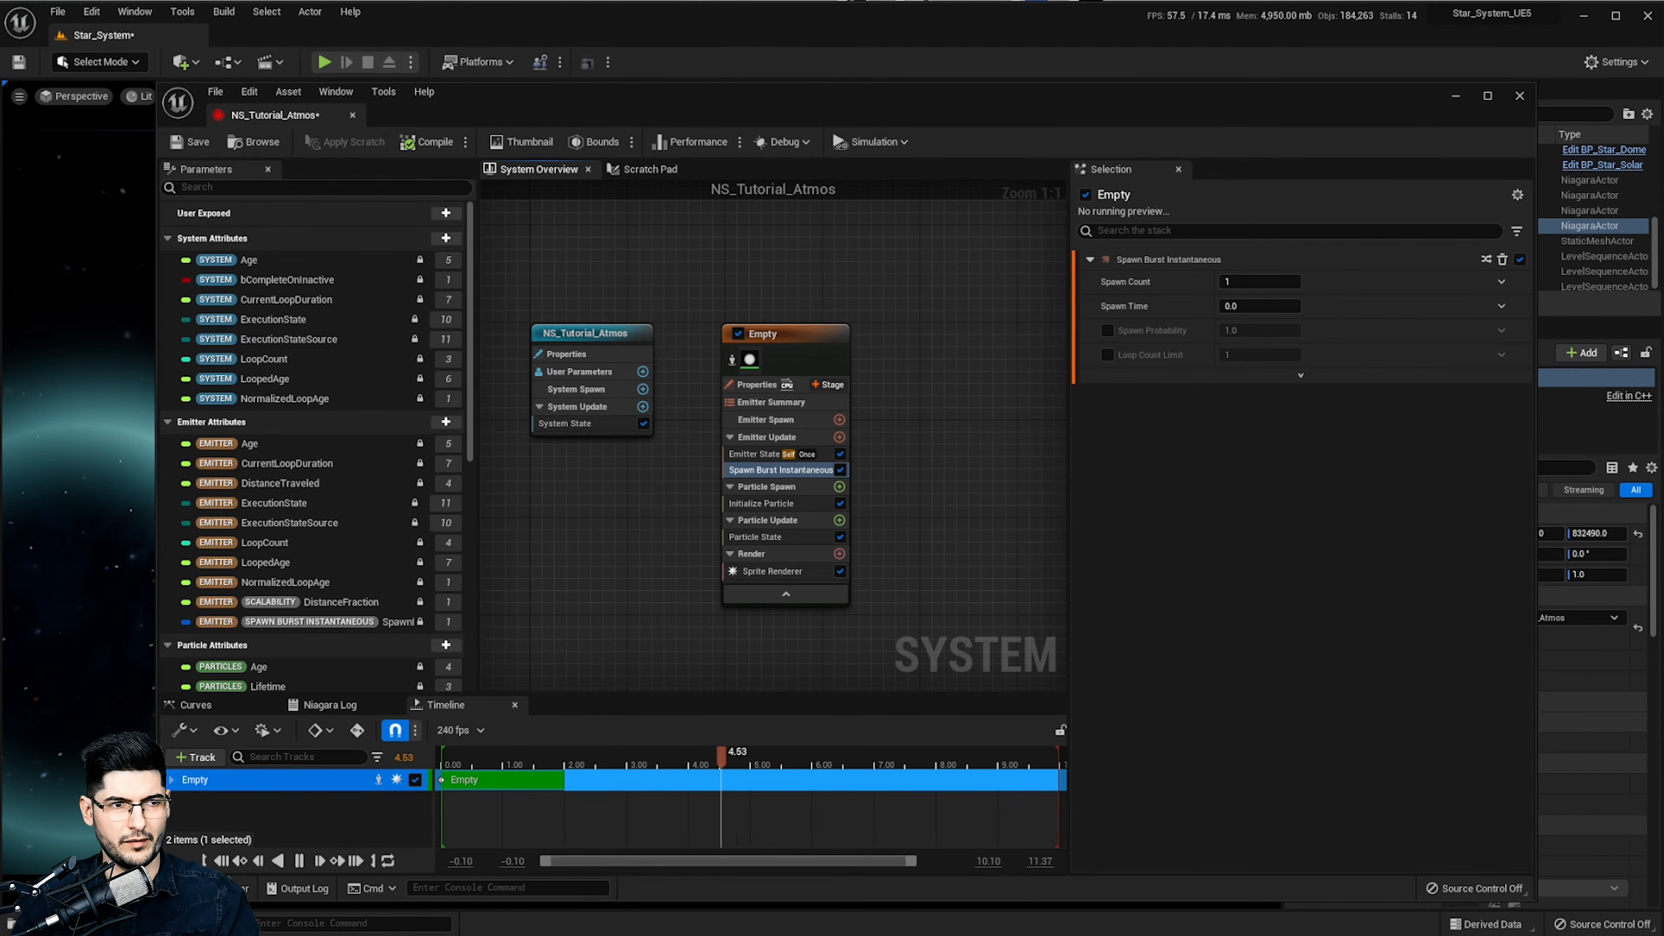
pyautogui.rightClick(827, 503)
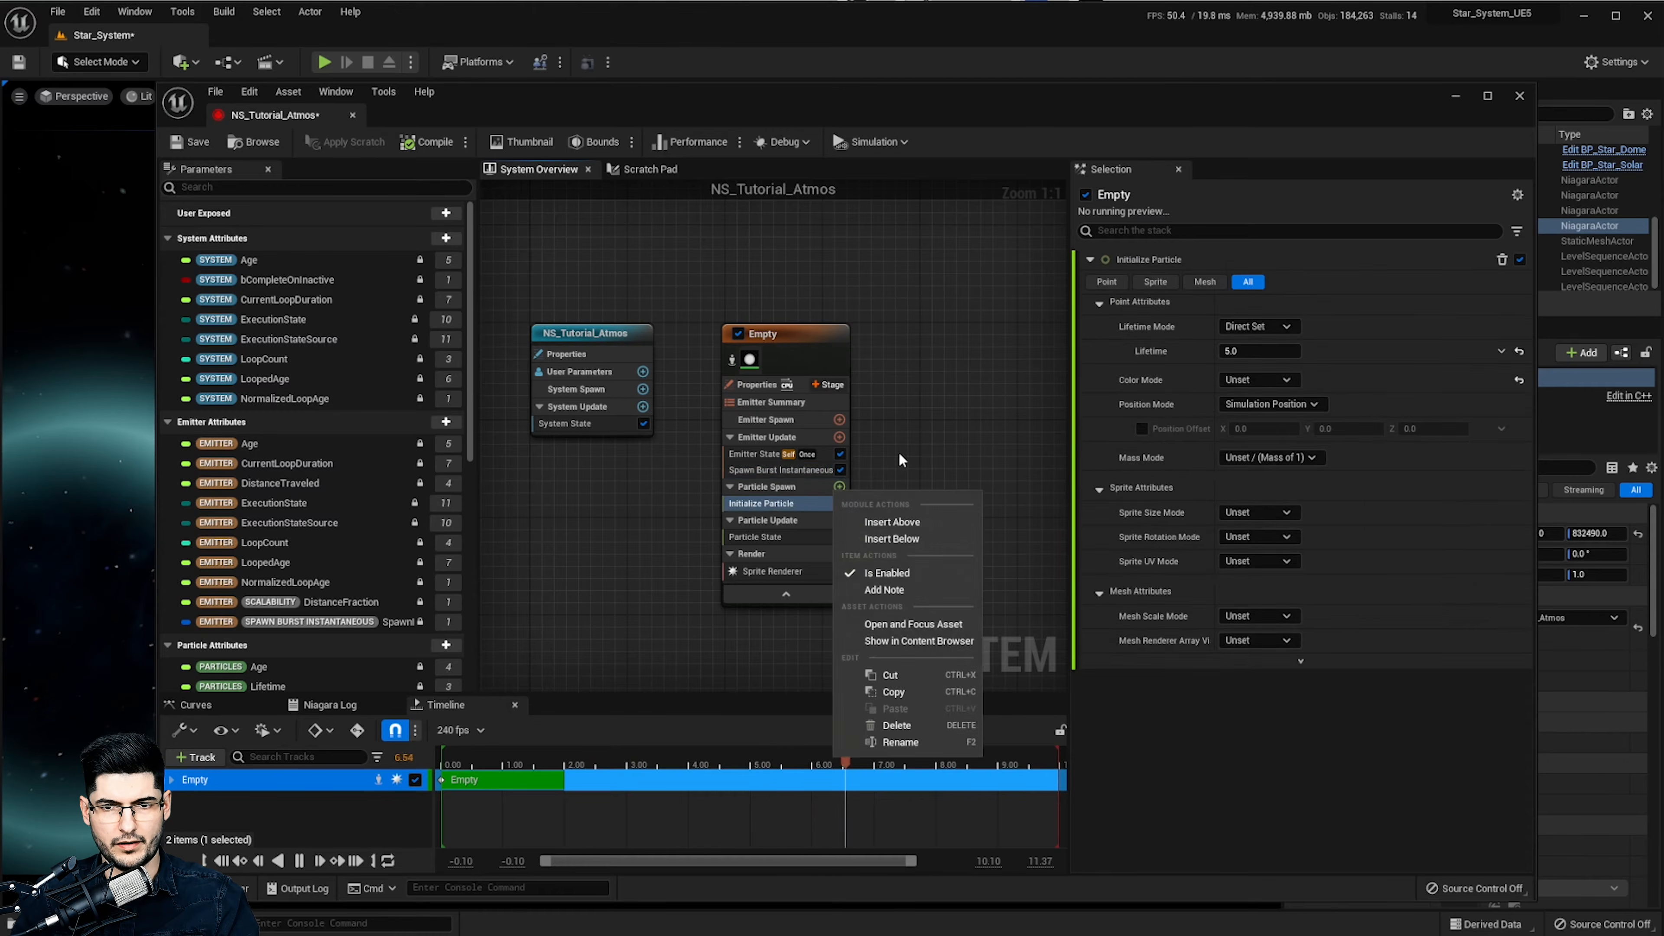
pyautogui.moveTo(912, 408); pyautogui.dragTo(878, 397, button='right')
pyautogui.click(782, 468)
pyautogui.click(791, 459)
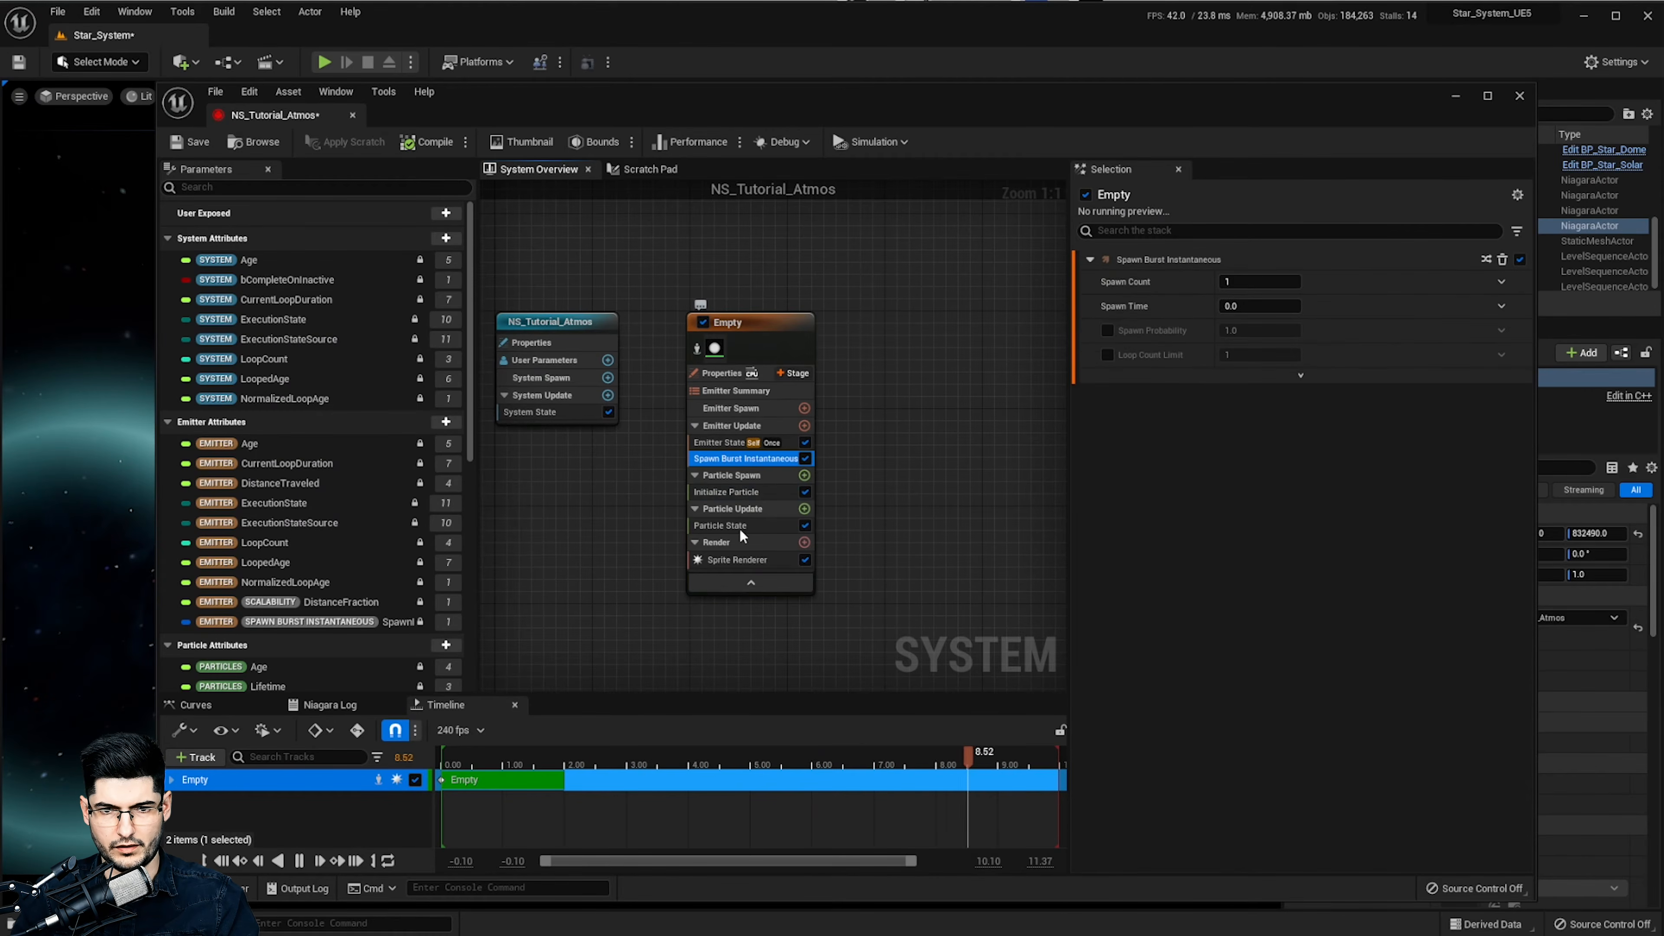
# Assign the M_Tutorial_Atmos material to the emitter's Sprite Renderer
pyautogui.click(746, 557)
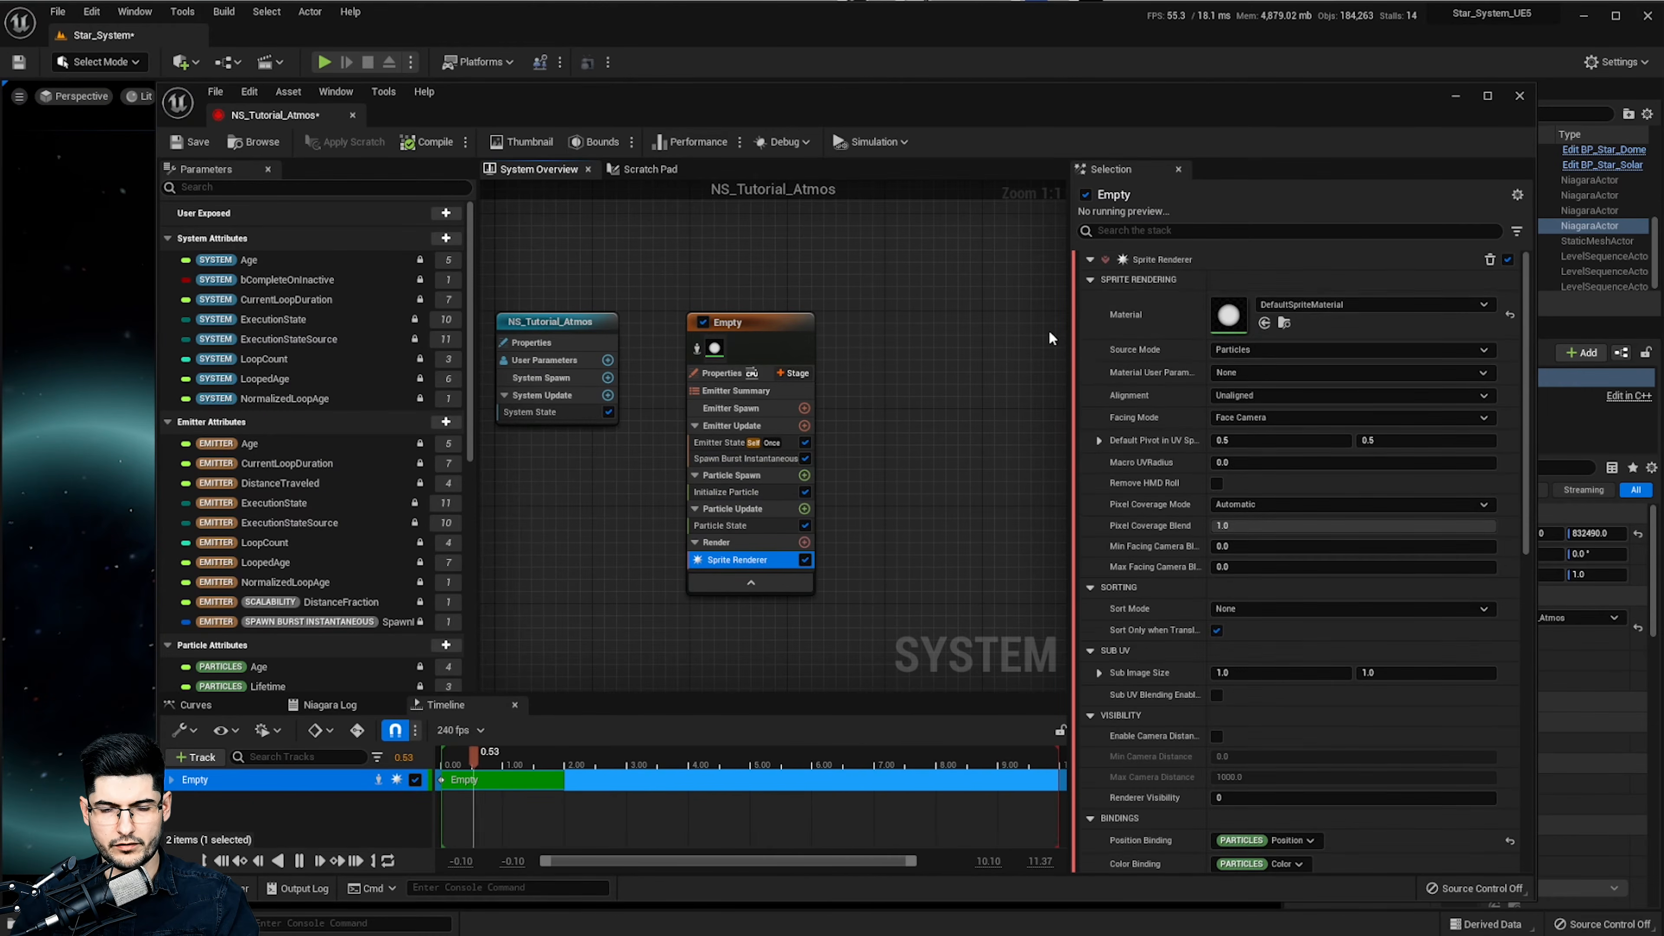
pyautogui.moveTo(909, 427); pyautogui.dragTo(880, 412, button='right')
pyautogui.hotkey('ctrl', 'space')
pyautogui.moveTo(649, 706); pyautogui.dragTo(1231, 316)
pyautogui.moveTo(909, 403); pyautogui.dragTo(994, 378, button='right')
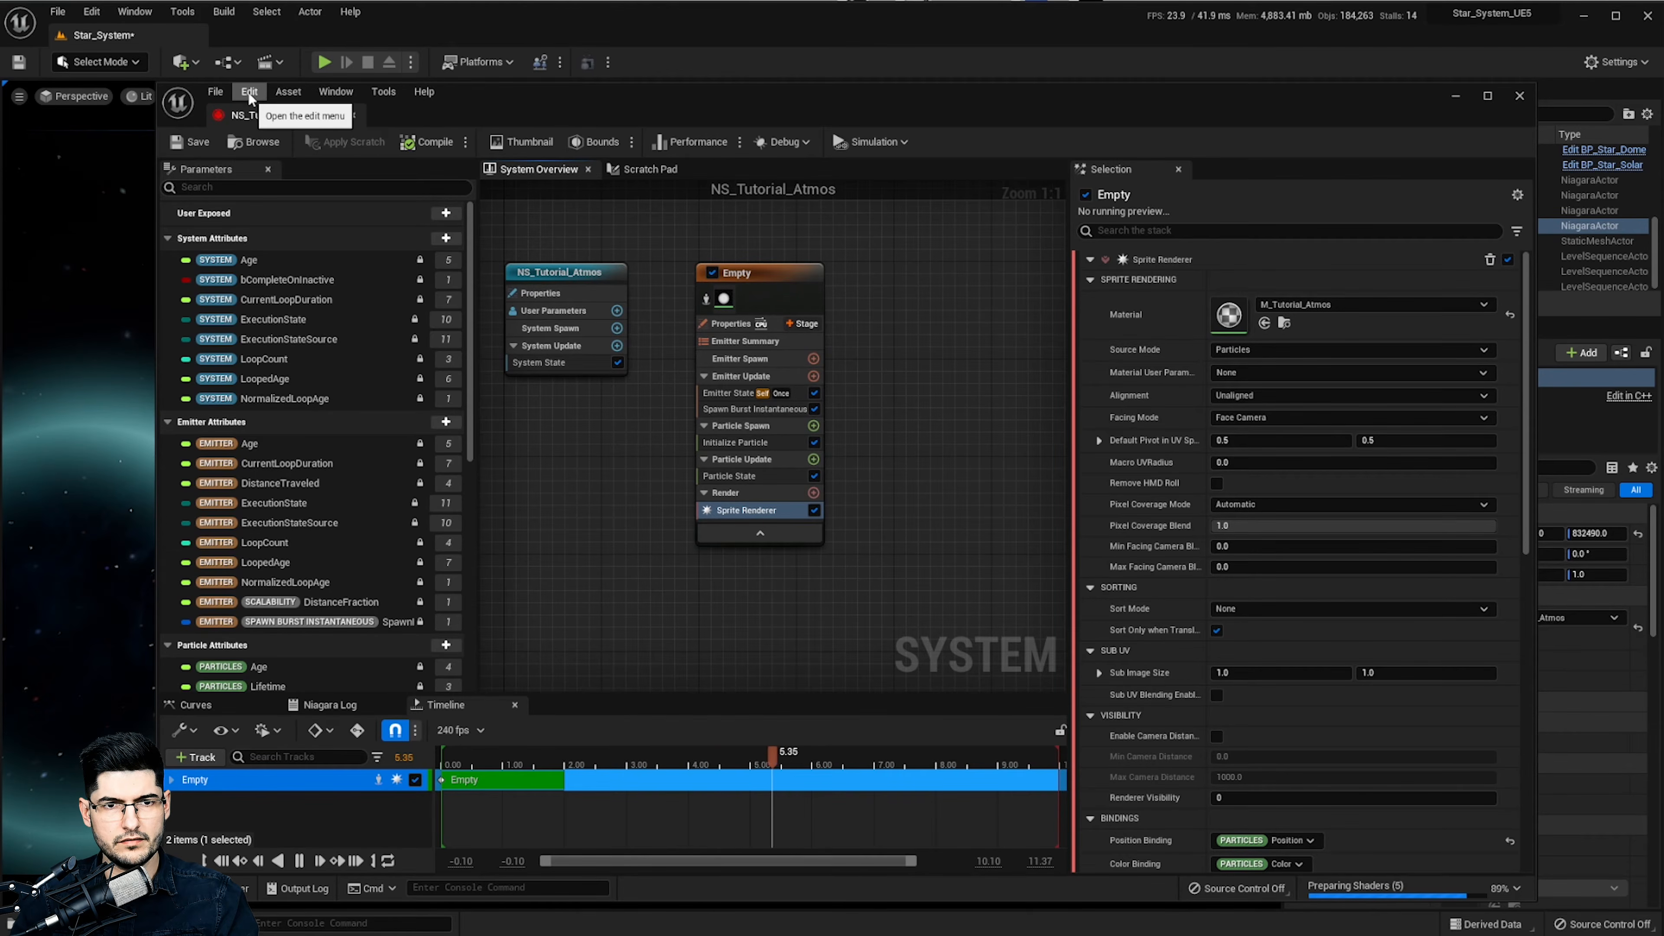
# Show the Preview viewport in the Niagara editor beside the parameters list
pyautogui.click(335, 92)
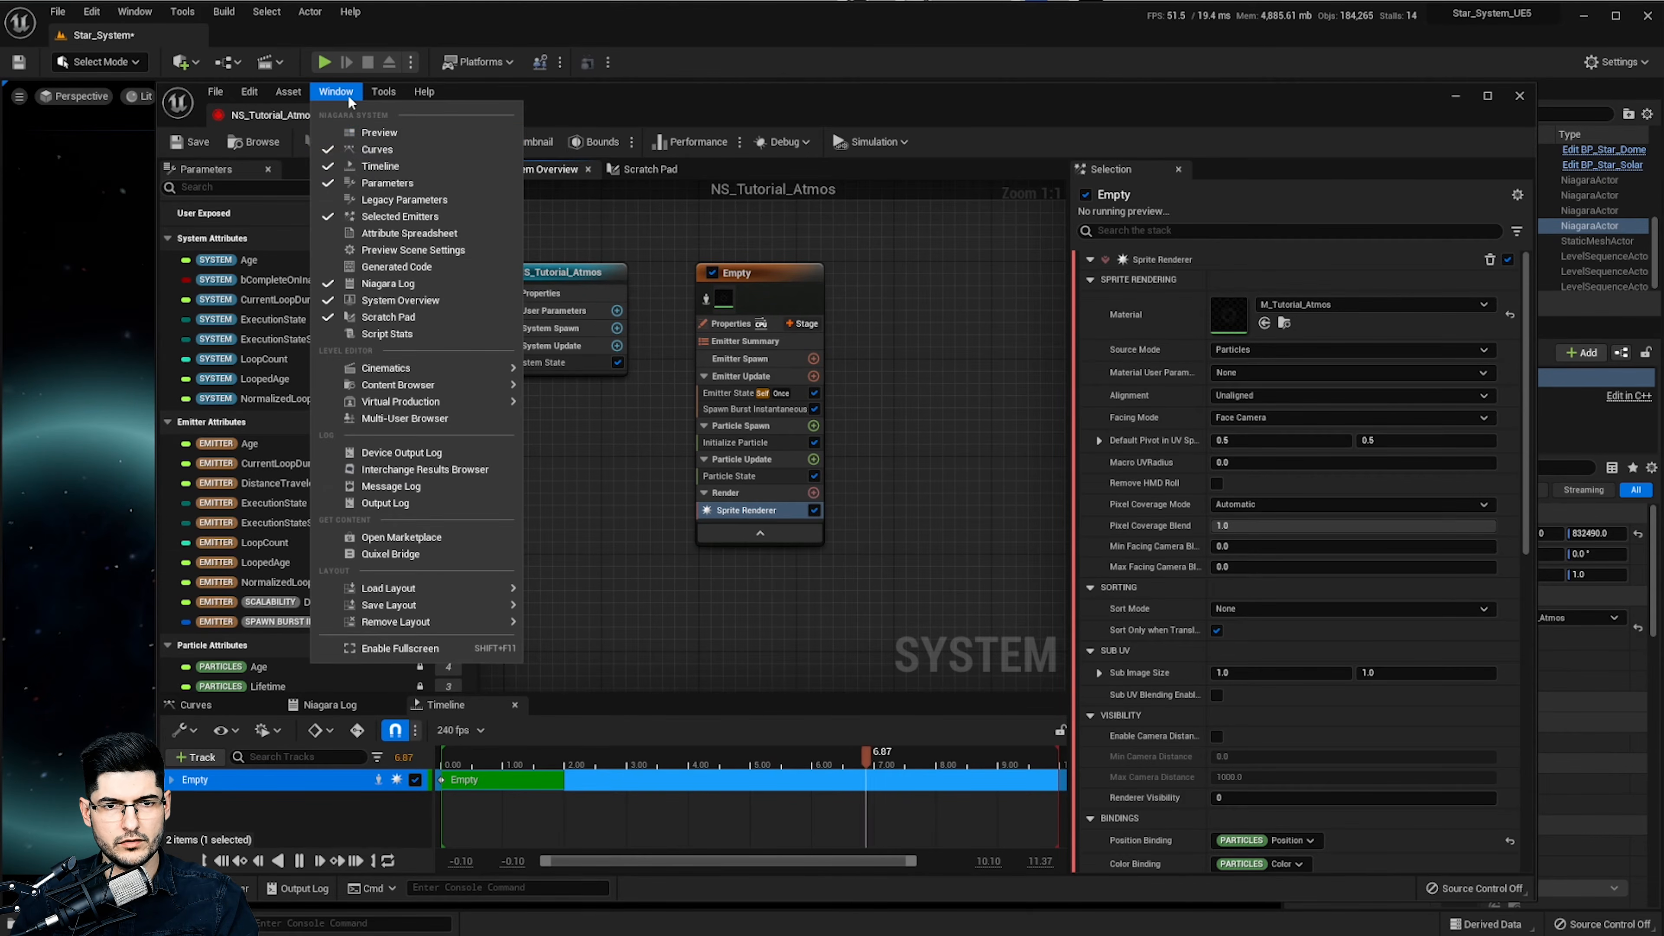
pyautogui.click(398, 135)
pyautogui.moveTo(300, 452); pyautogui.dragTo(340, 423)
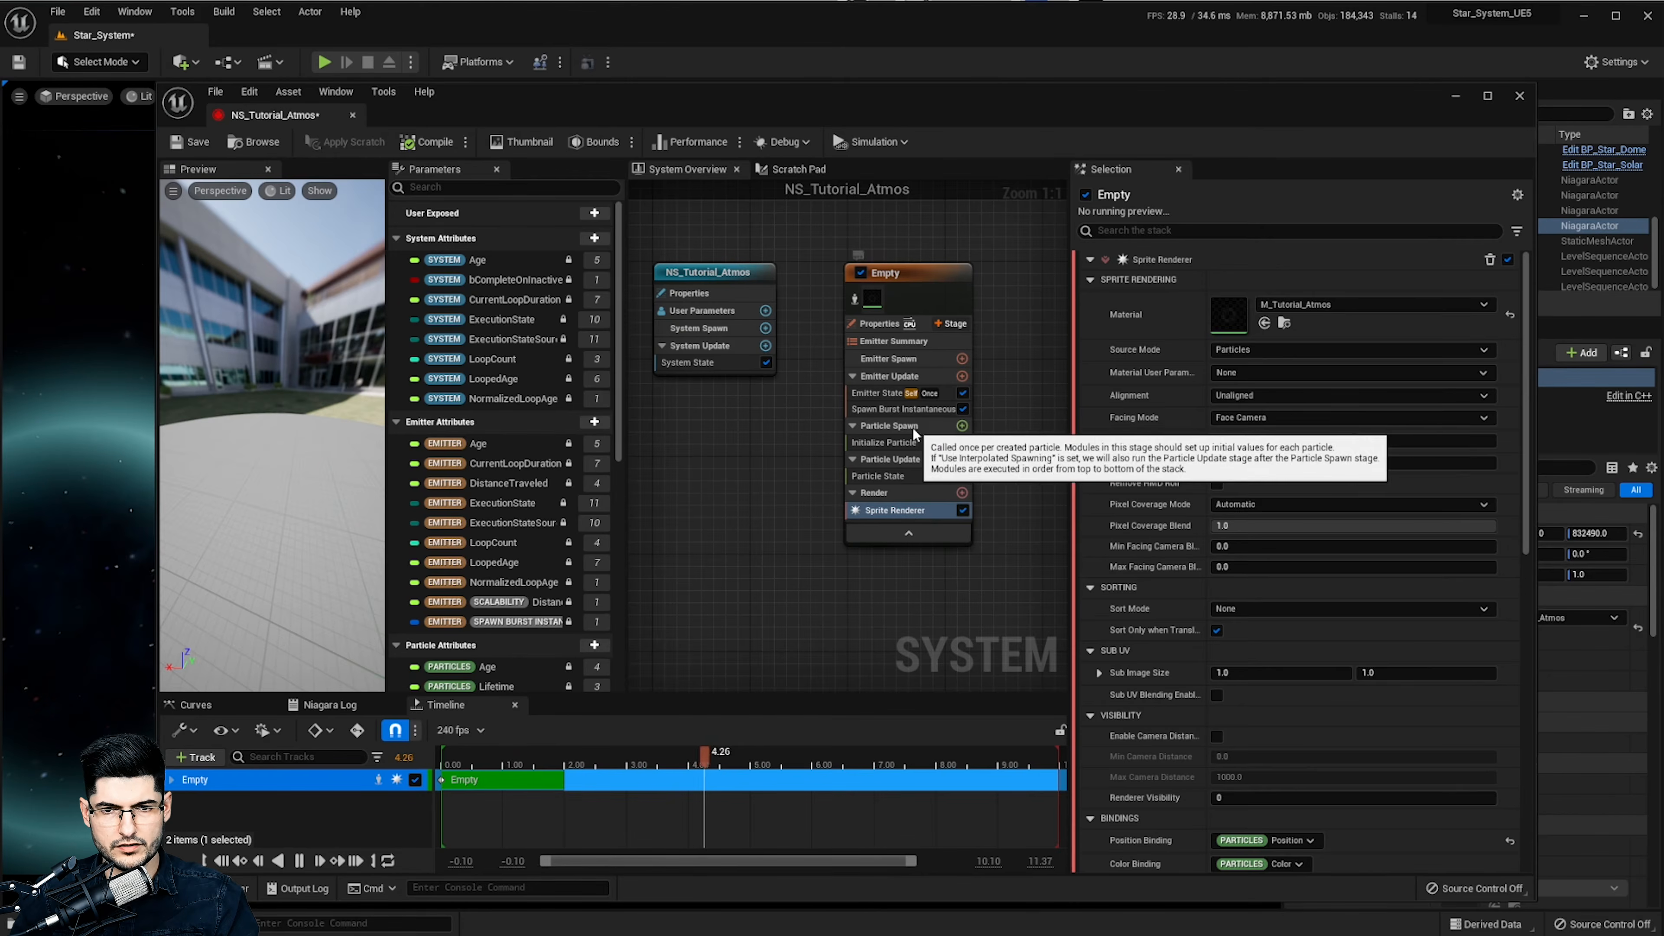
# In Initialize Particle, set Color Mode to Direct Set and the colour's alpha to 50
pyautogui.click(885, 443)
pyautogui.moveTo(757, 497); pyautogui.dragTo(710, 473, button='right')
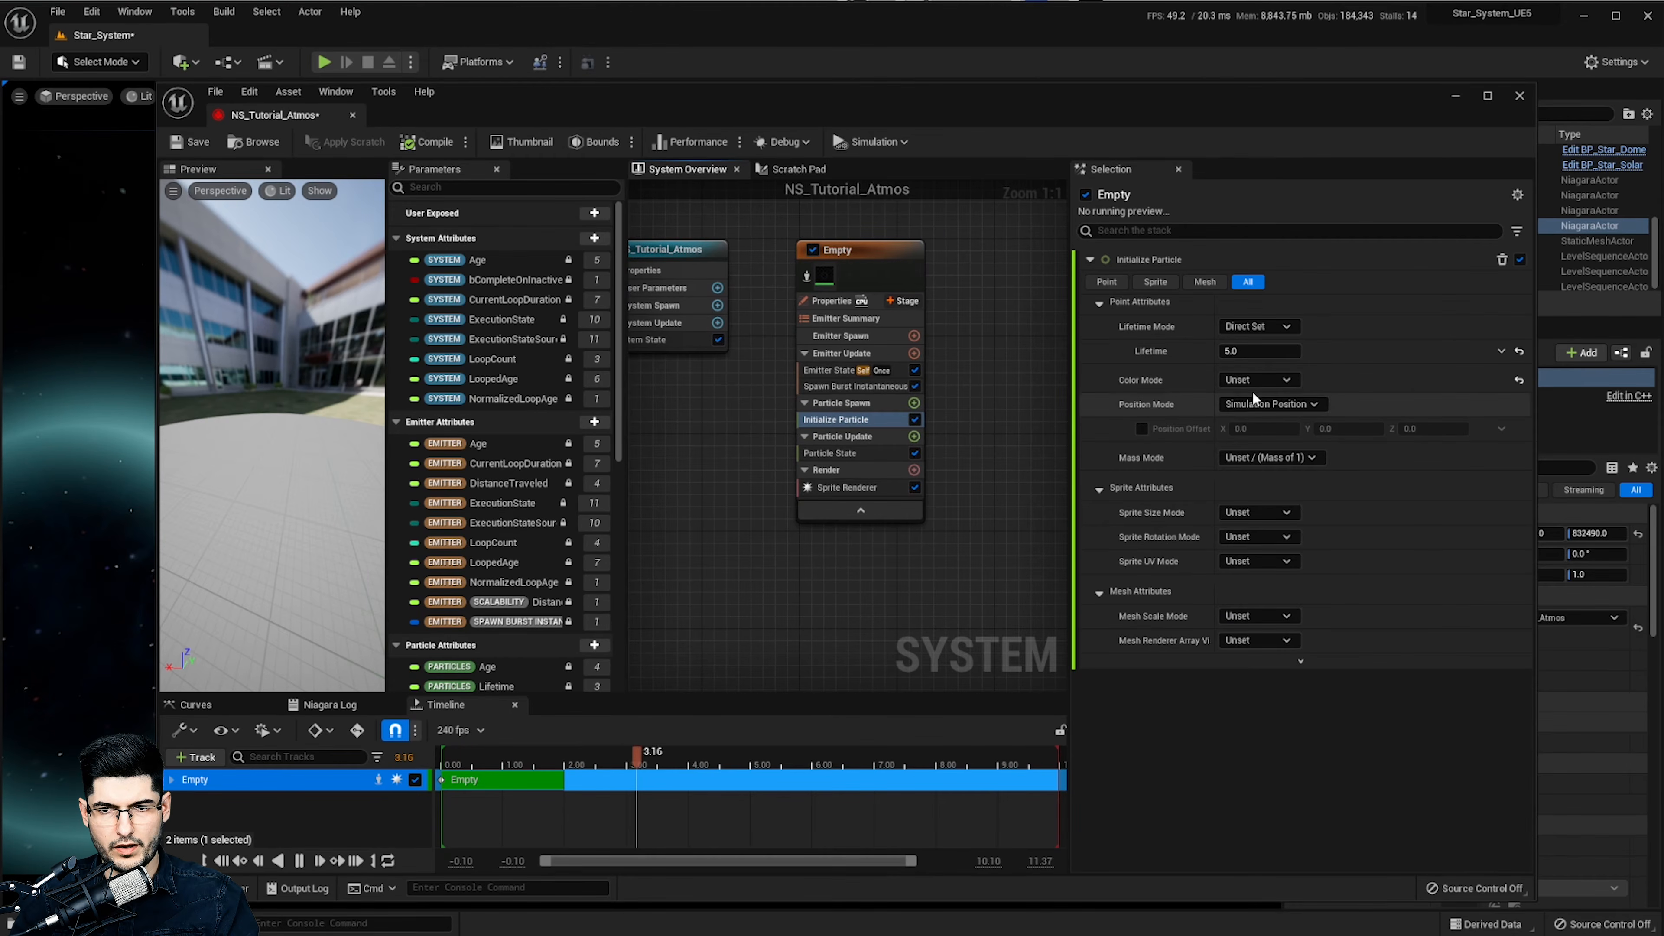
pyautogui.click(1258, 380)
pyautogui.click(1265, 419)
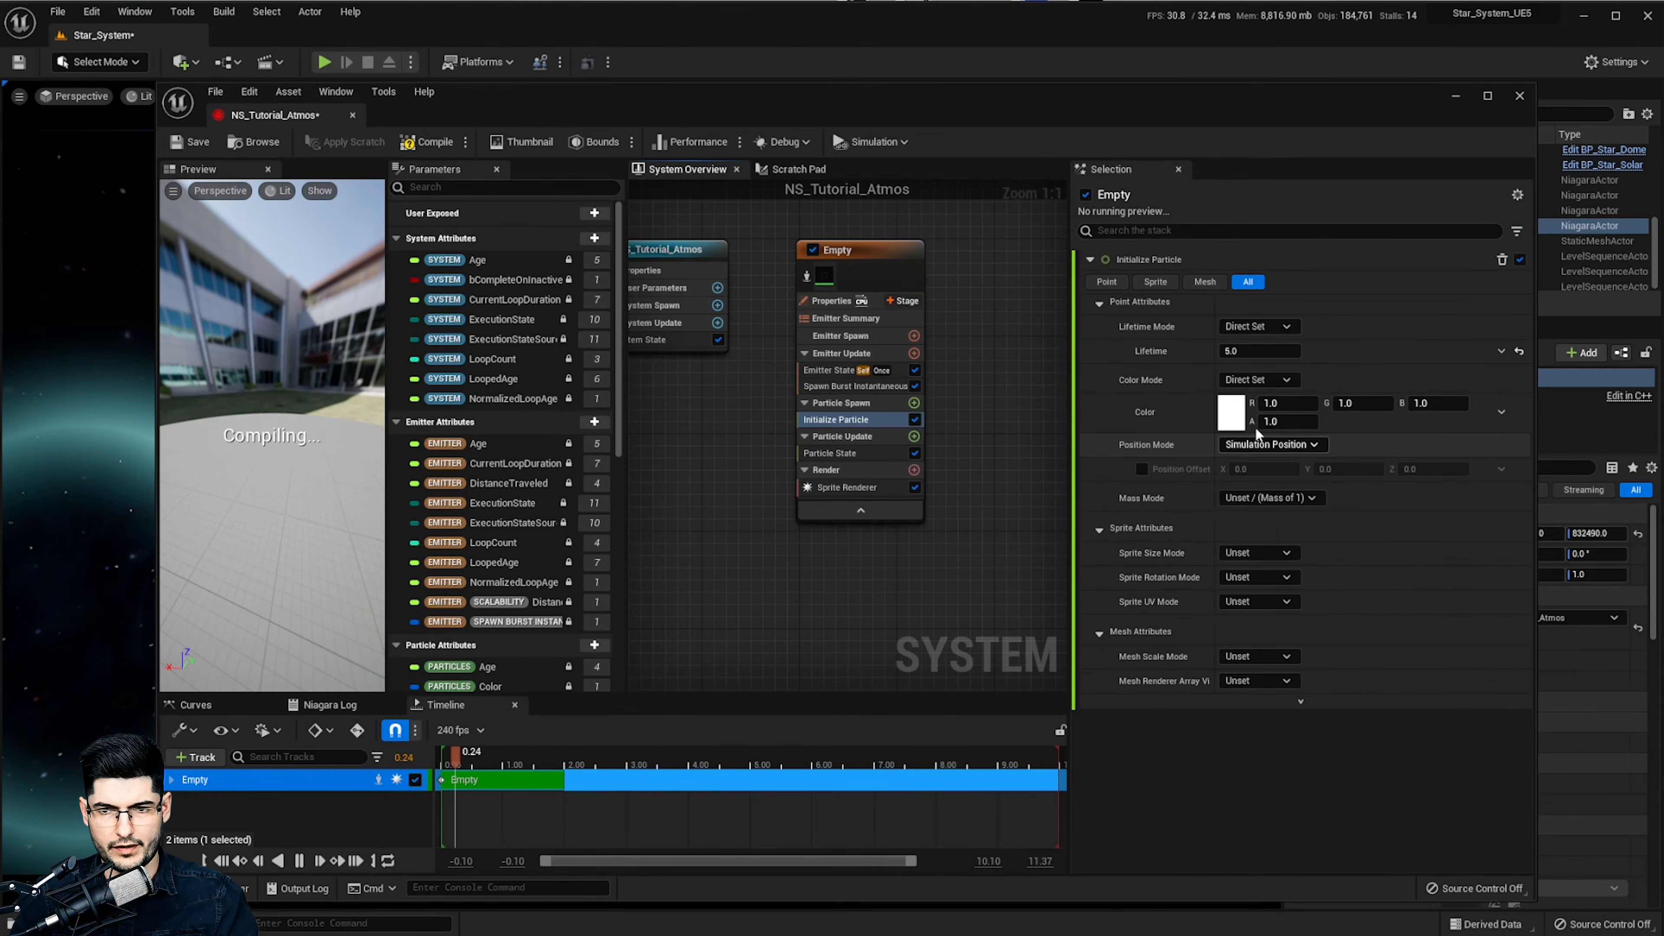
pyautogui.click(1281, 422)
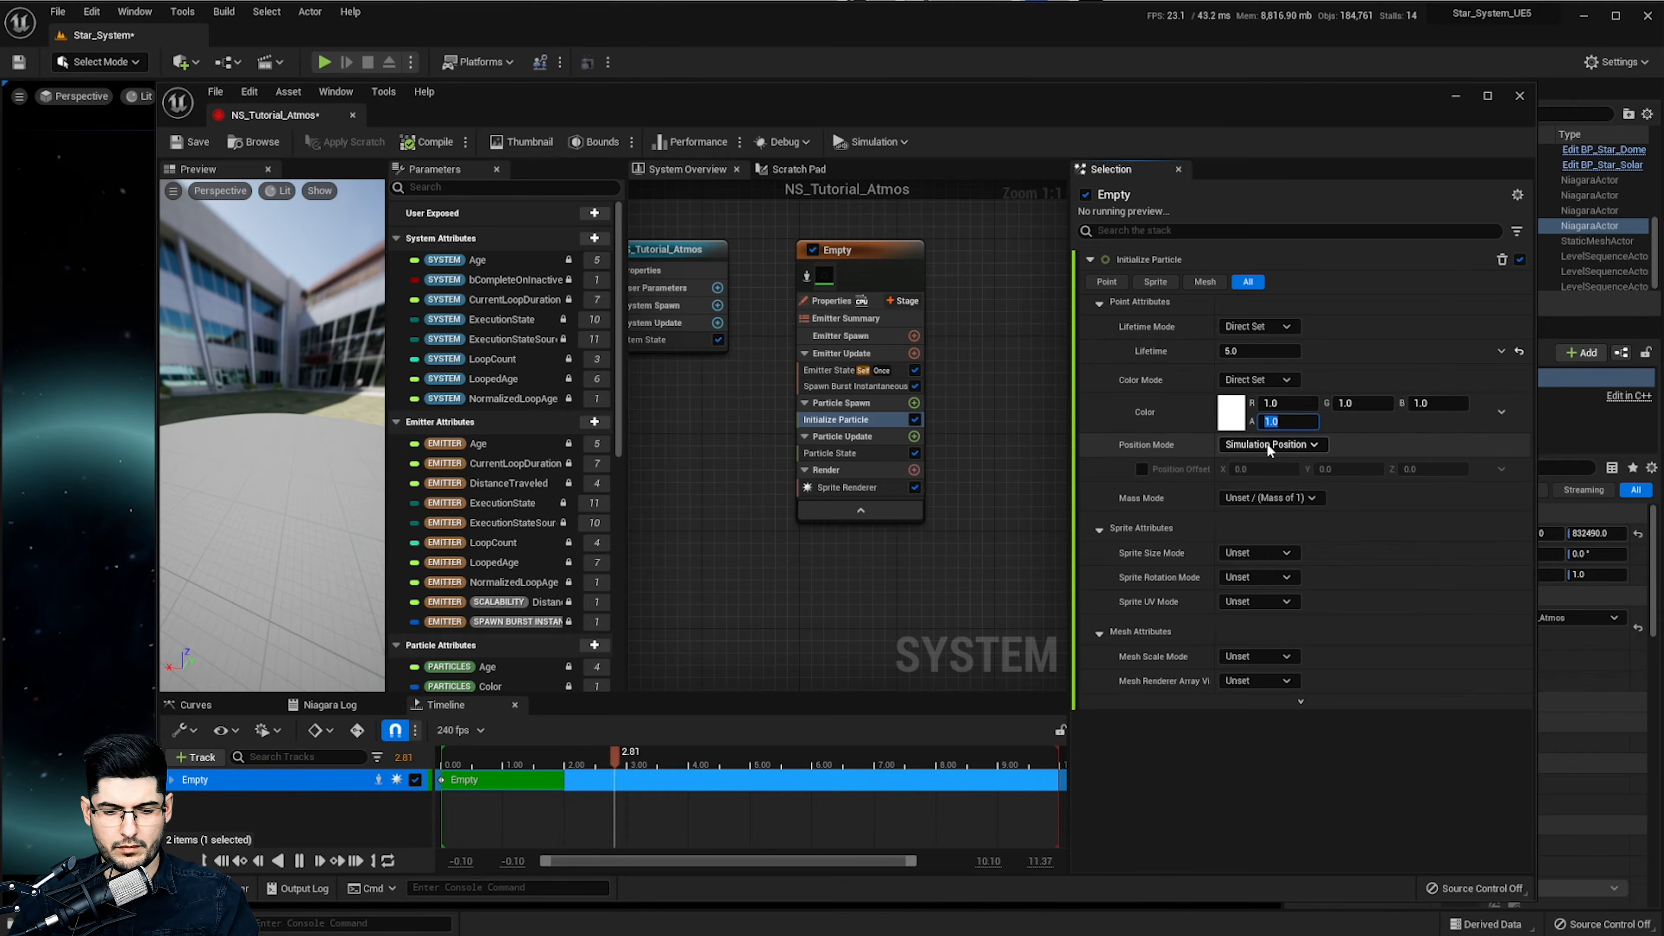
pyautogui.press('Return')
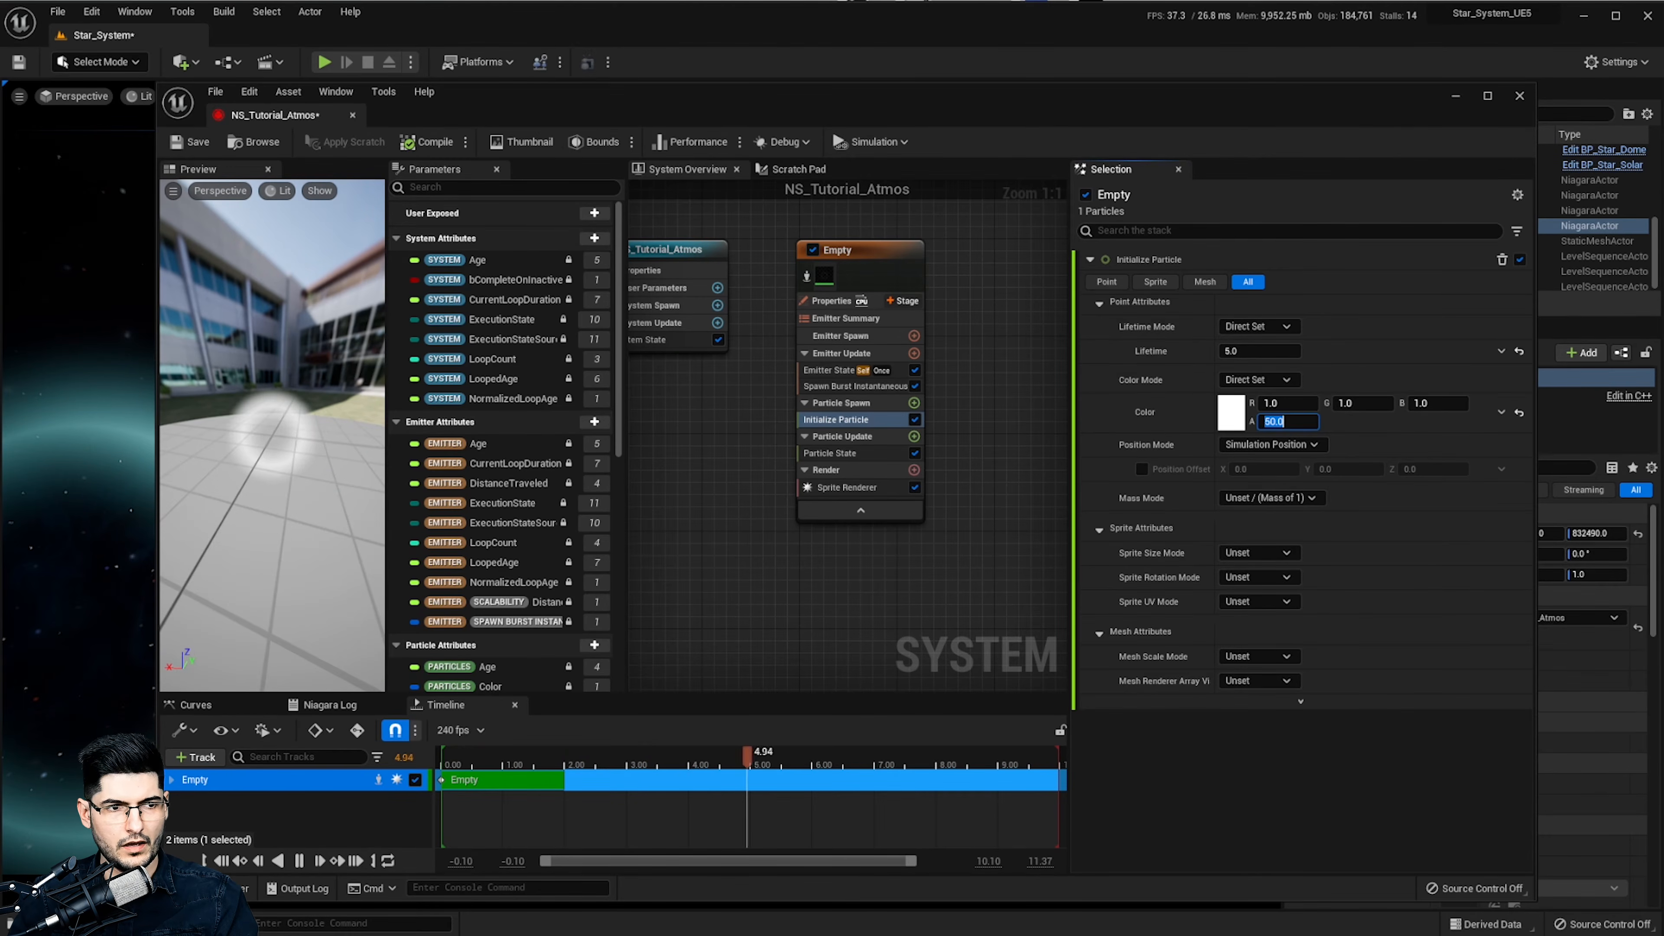
# Set the particle's Sprite Size Mode to Uniform with a uniform sprite size of 100000
pyautogui.click(1255, 552)
pyautogui.click(1261, 592)
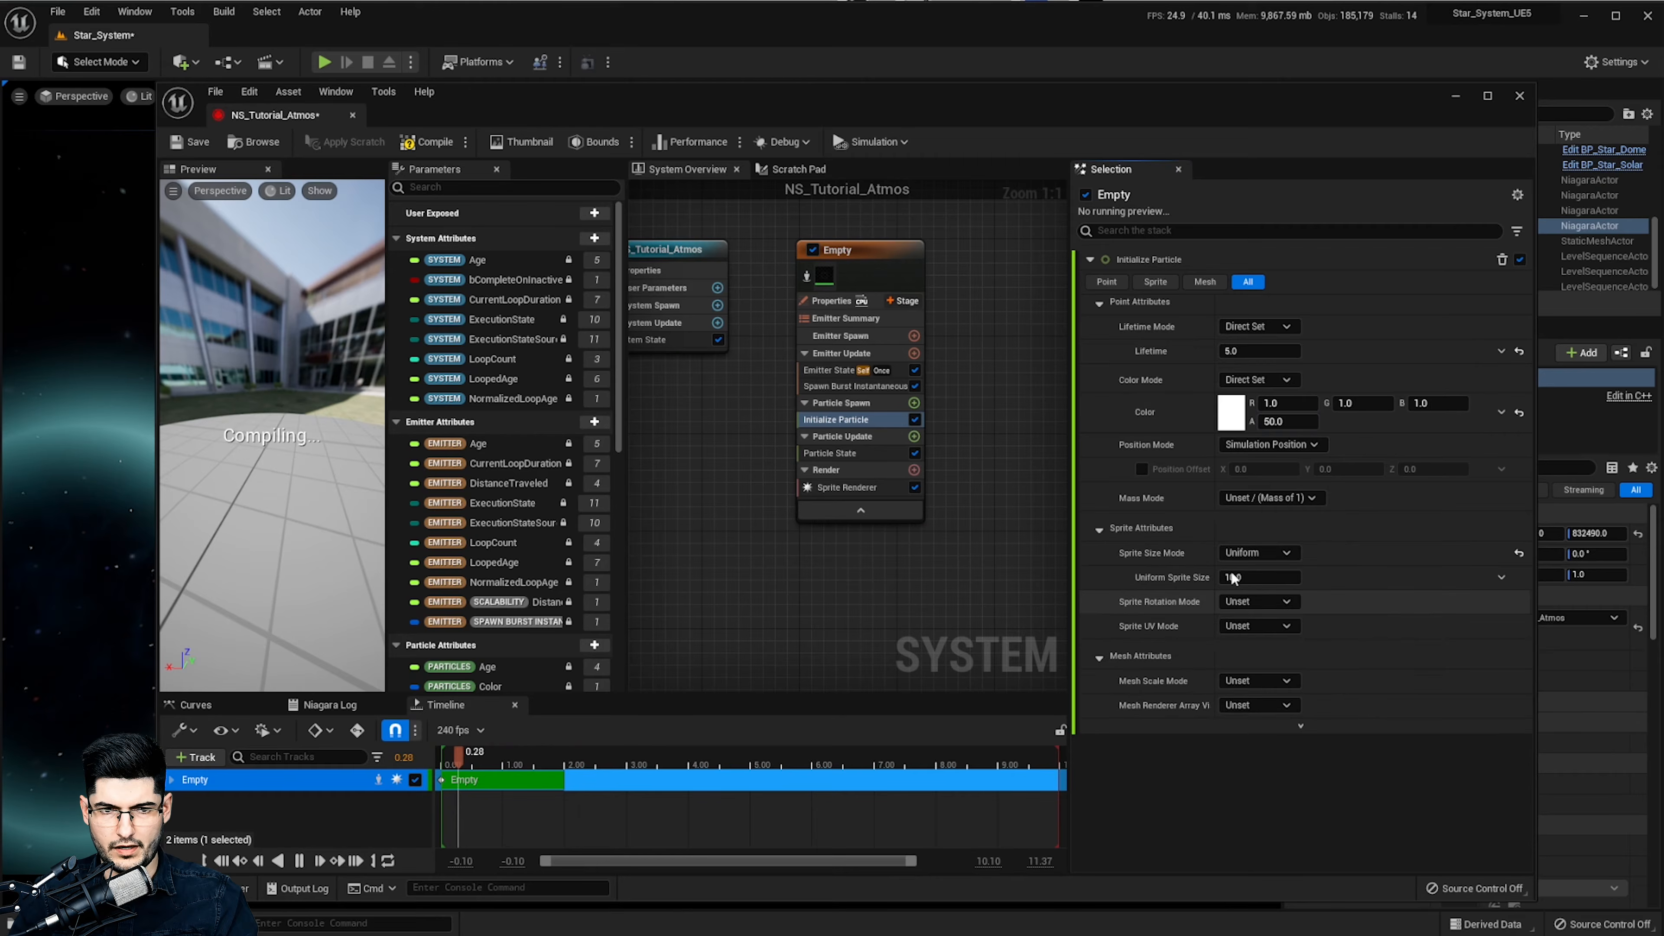
pyautogui.click(1238, 575)
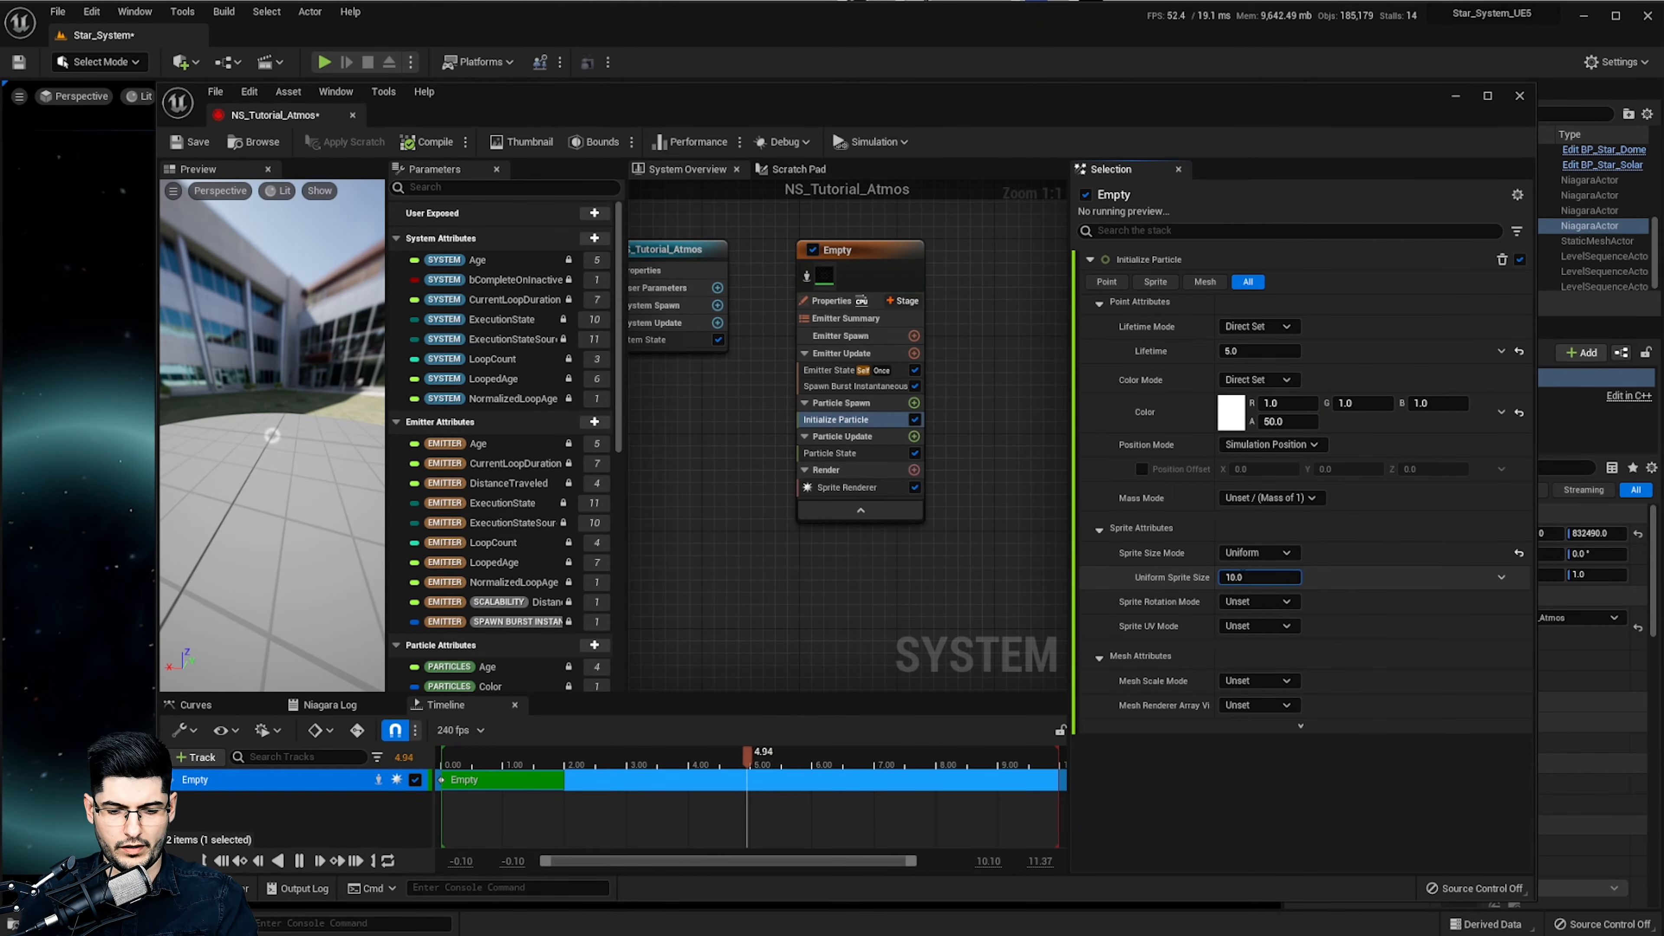
pyautogui.write('100000.0')
pyautogui.press('Return')
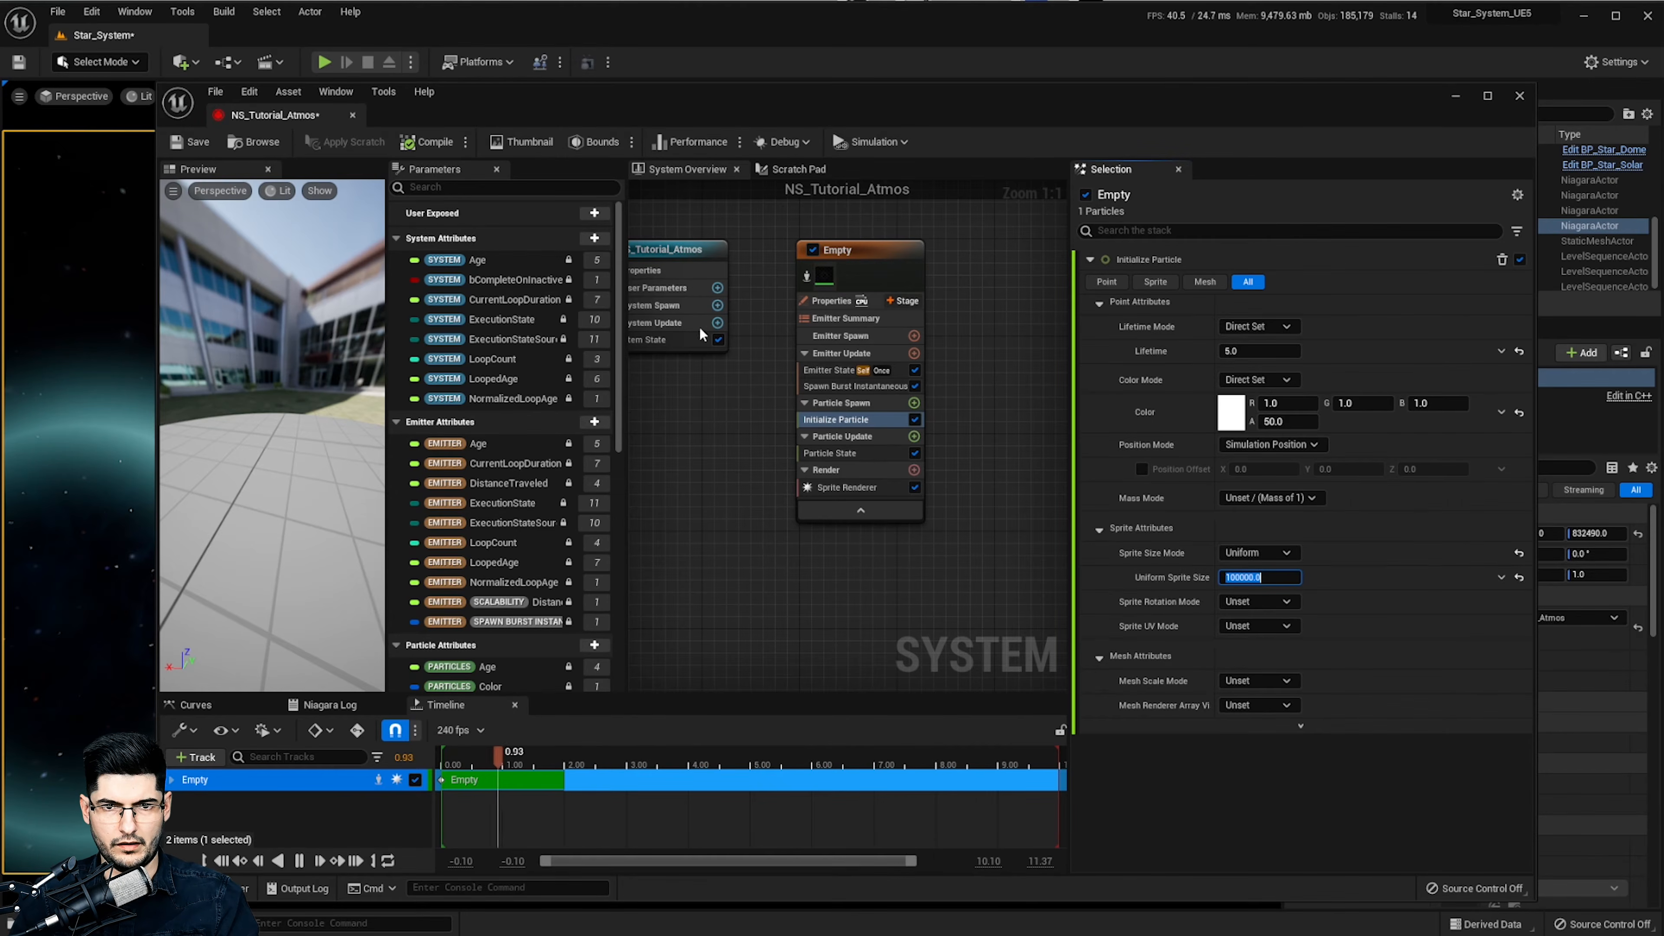
# Reduce the uniform sprite size to 1000
pyautogui.click(1455, 583)
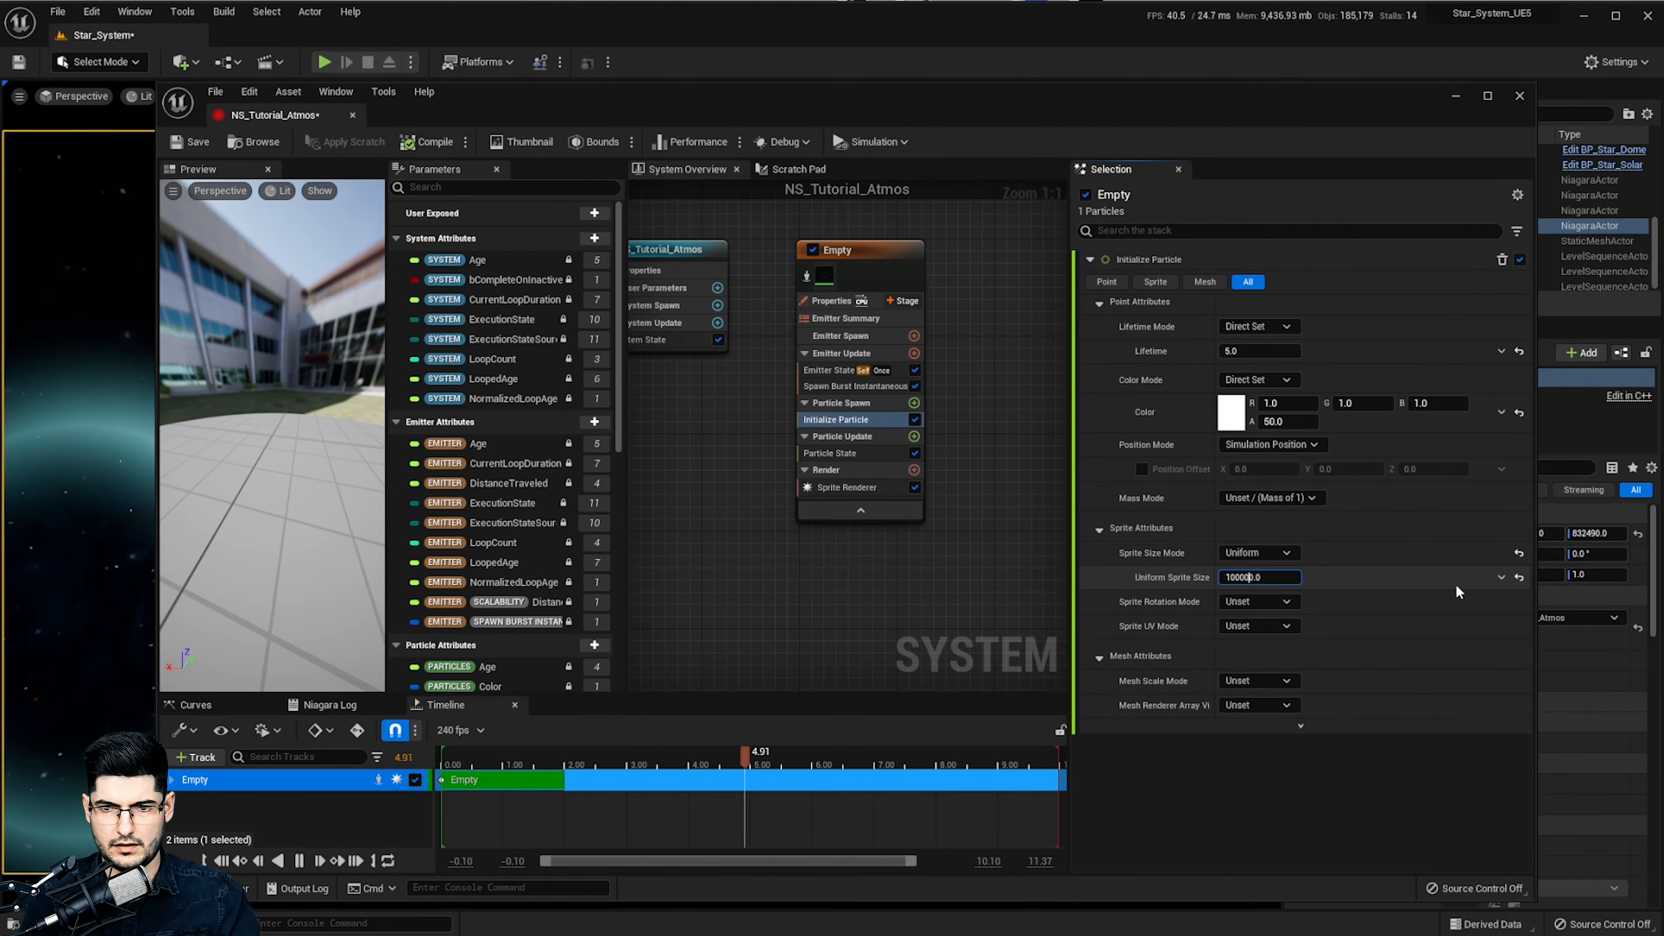
pyautogui.press('Left')
pyautogui.press('Left')
pyautogui.press('Left')
pyautogui.press('Left')
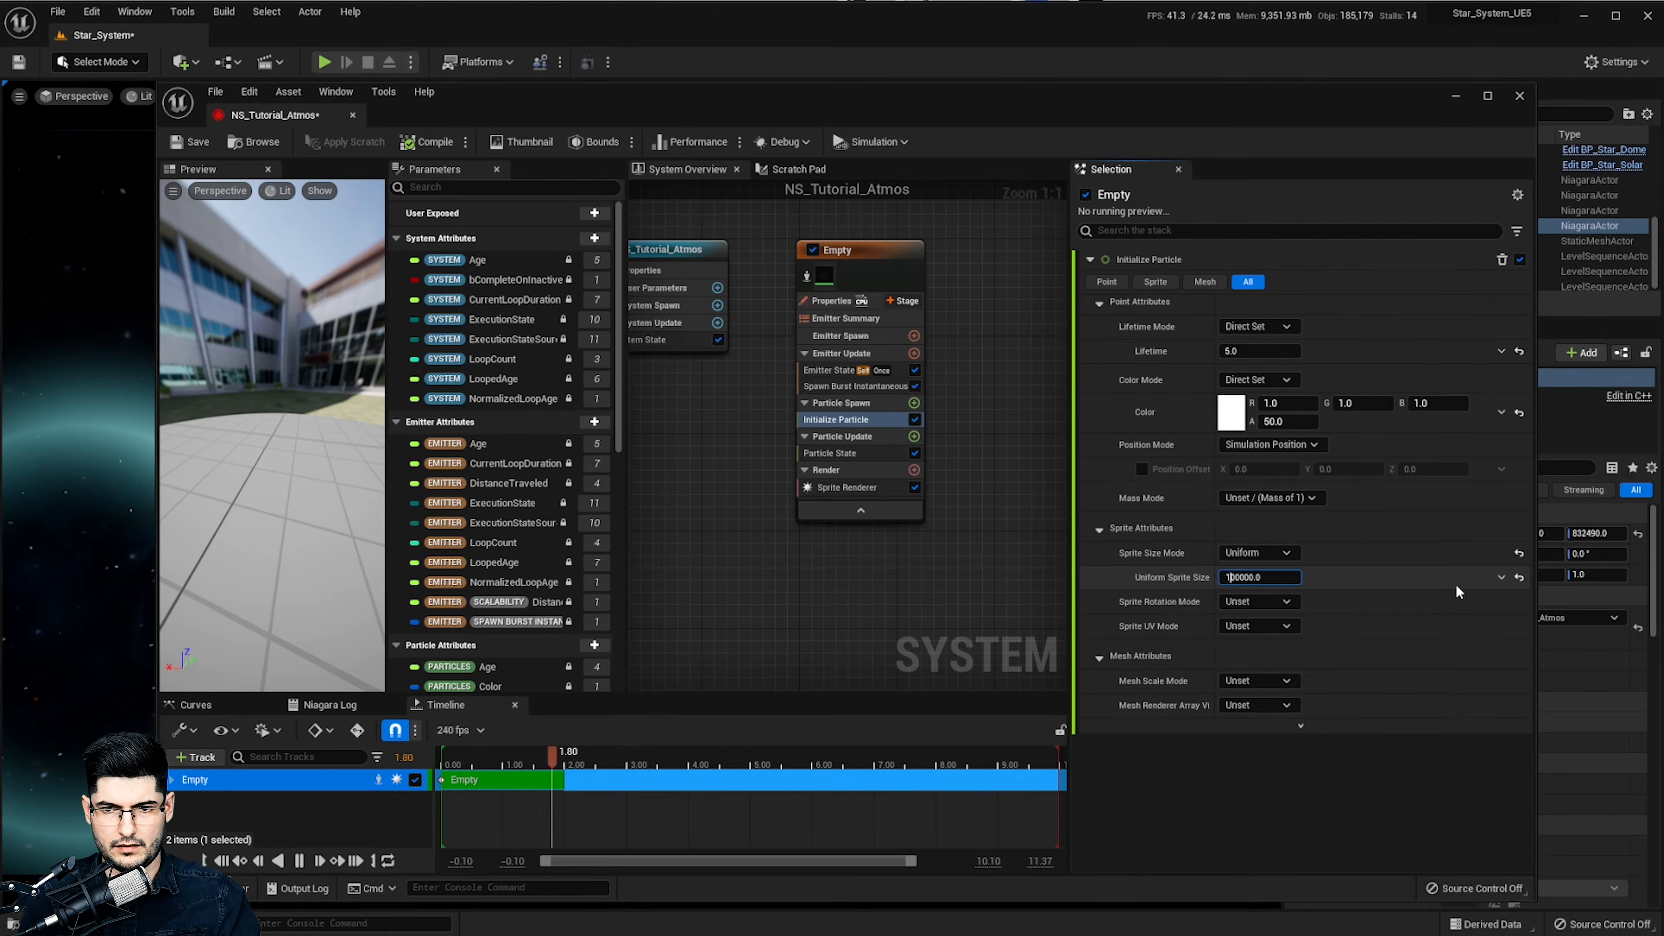
pyautogui.press('Delete')
pyautogui.press('Return')
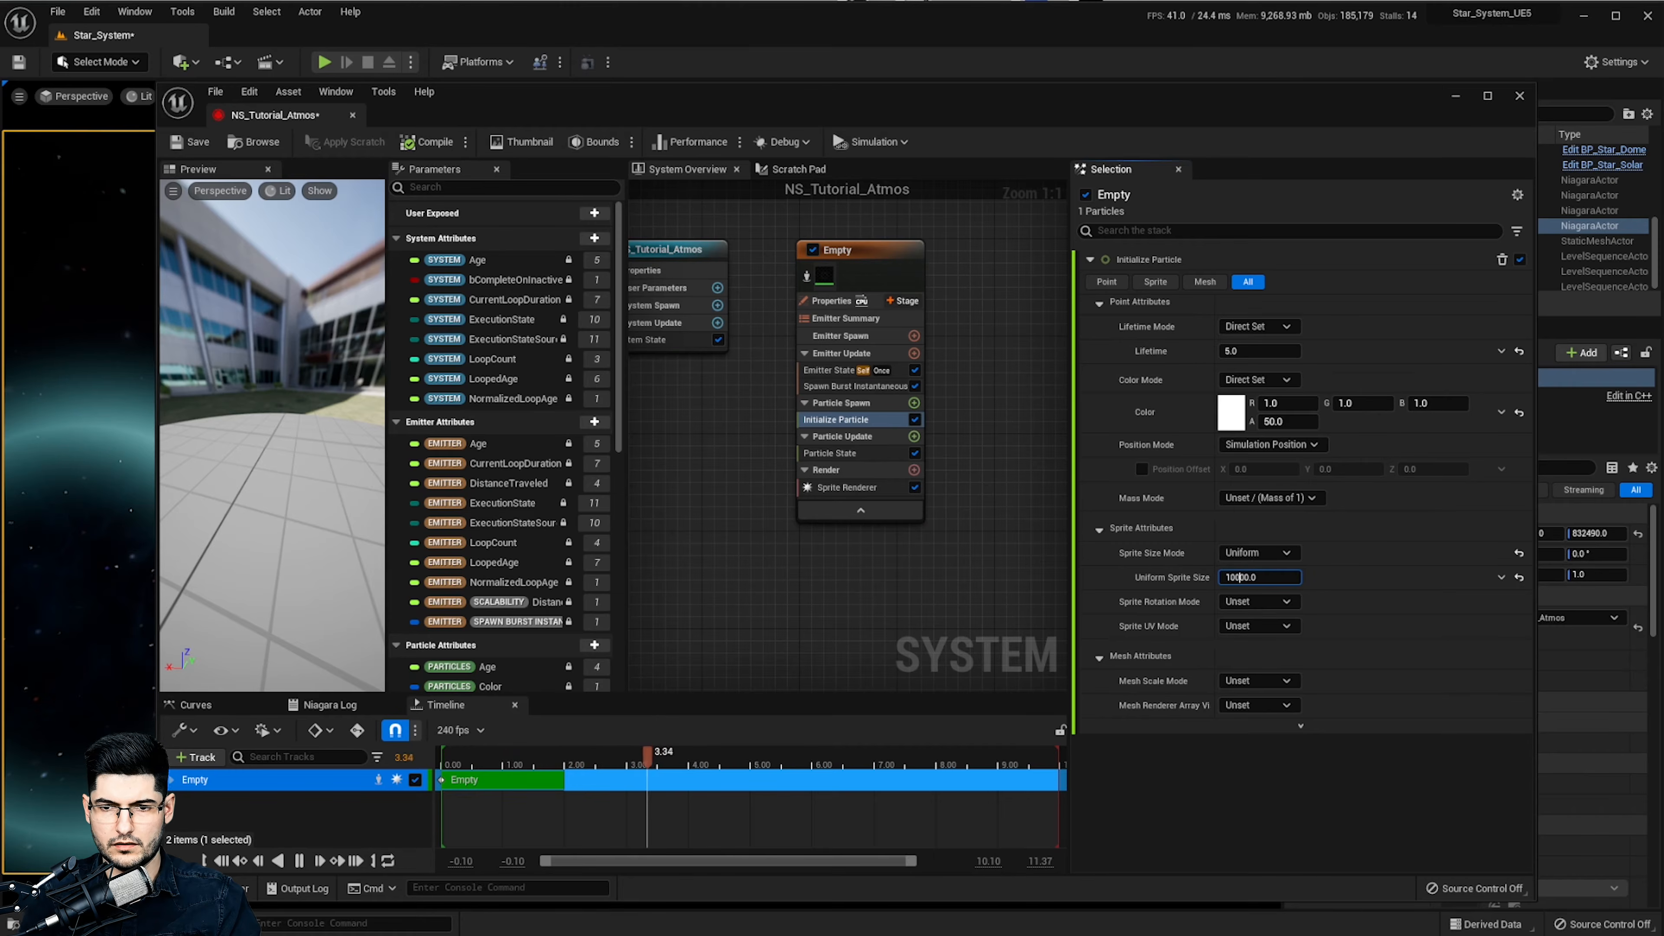
pyautogui.press('Return')
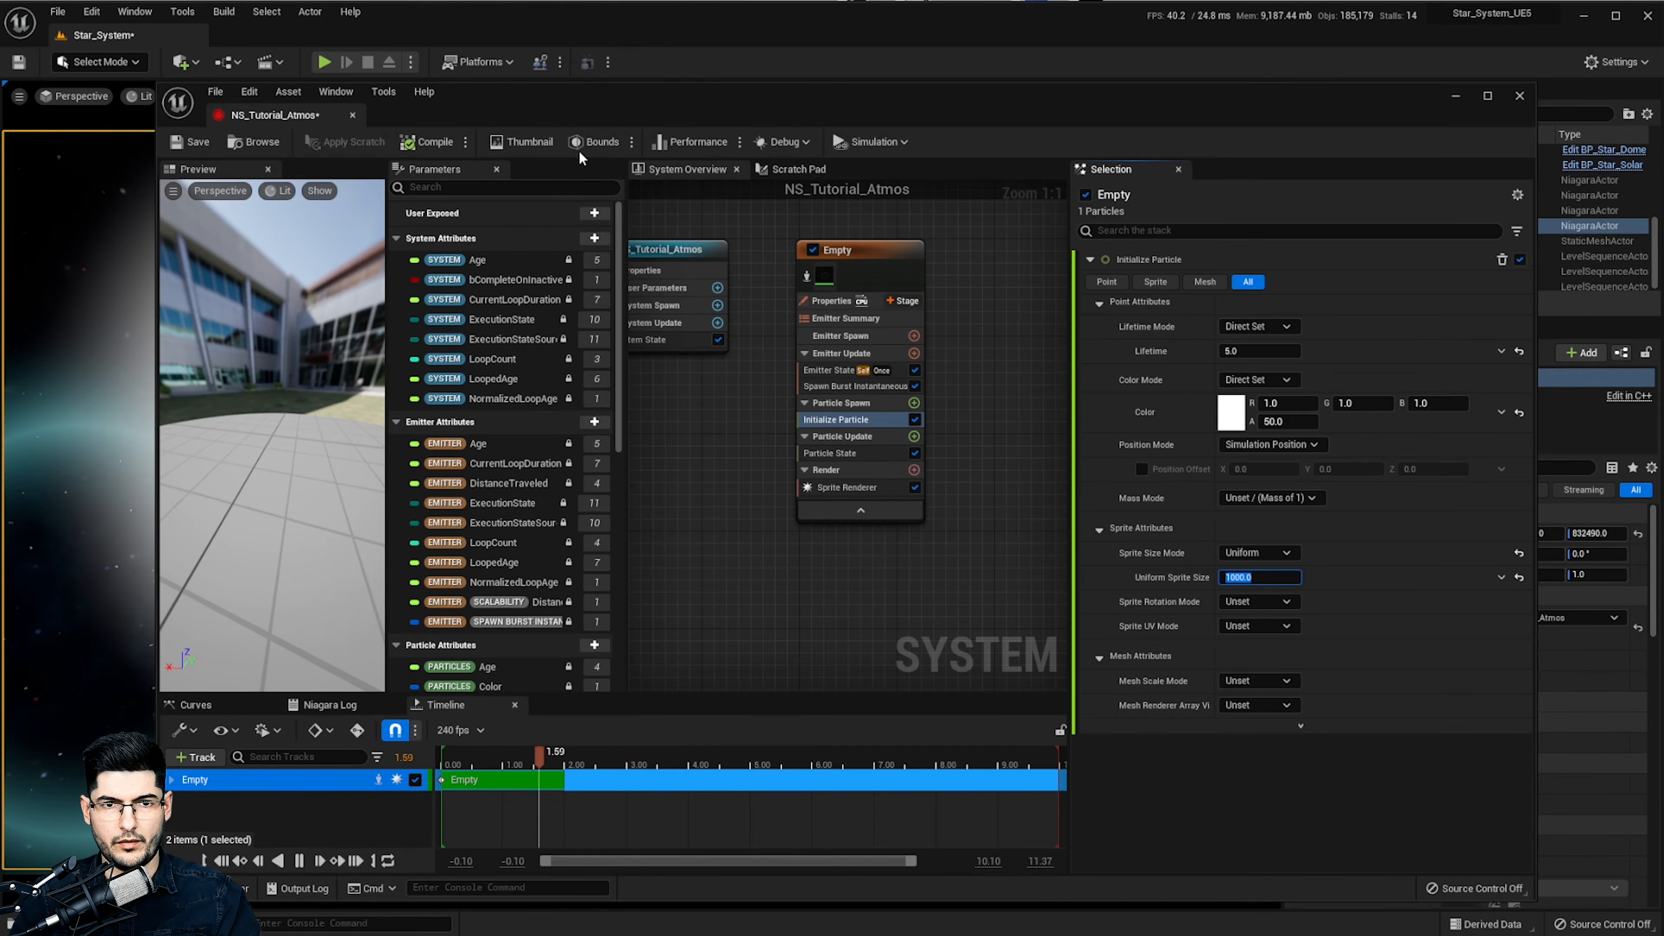
# Move the Niagara editor aside to check the placed atmosphere effect in the level, and bring the editor back
pyautogui.moveTo(624, 103); pyautogui.dragTo(1246, 115)
pyautogui.moveTo(393, 498); pyautogui.dragTo(683, 467, button='right')
pyautogui.moveTo(1463, 111); pyautogui.dragTo(876, 93)
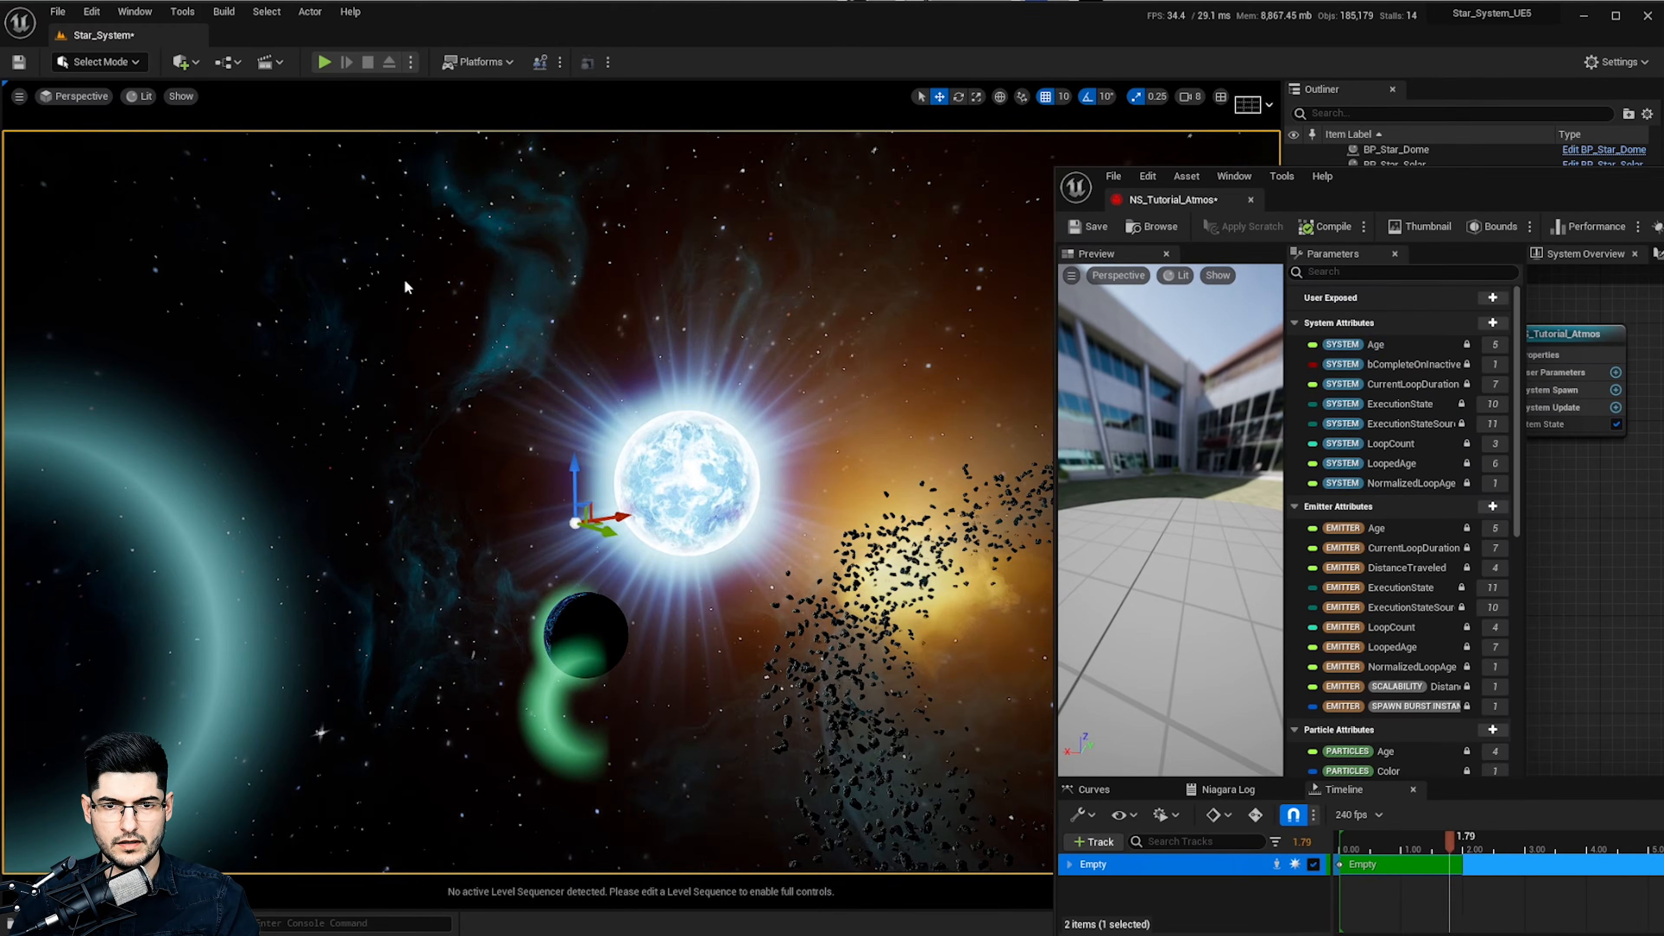
pyautogui.moveTo(406, 288); pyautogui.dragTo(254, 213, button='right')
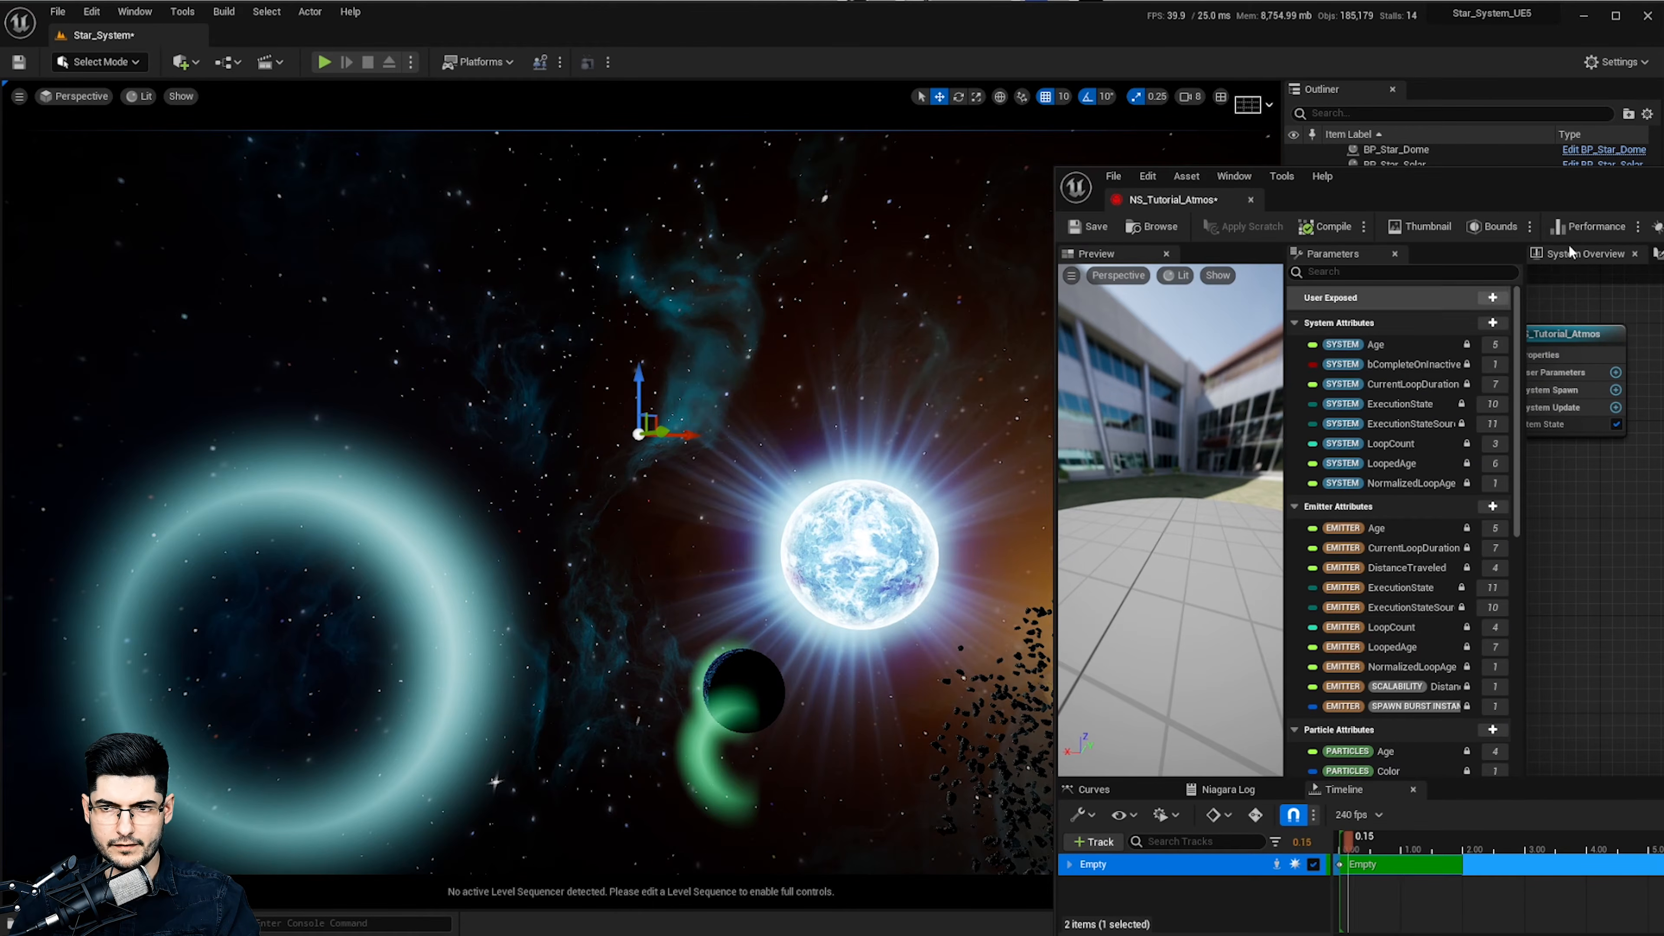
pyautogui.moveTo(1634, 200); pyautogui.dragTo(1366, 185)
pyautogui.moveTo(699, 347)
pyautogui.mouseDown(button='right')
pyautogui.moveTo(754, 399)
pyautogui.moveTo(692, 315)
pyautogui.moveTo(786, 359)
pyautogui.moveTo(670, 355)
pyautogui.mouseUp(button='right')
pyautogui.moveTo(1284, 187); pyautogui.dragTo(547, 137)
# Review the Empty emitter's Emitter Update settings and Emitter Properties, including the Sim Target options
pyautogui.click(852, 339)
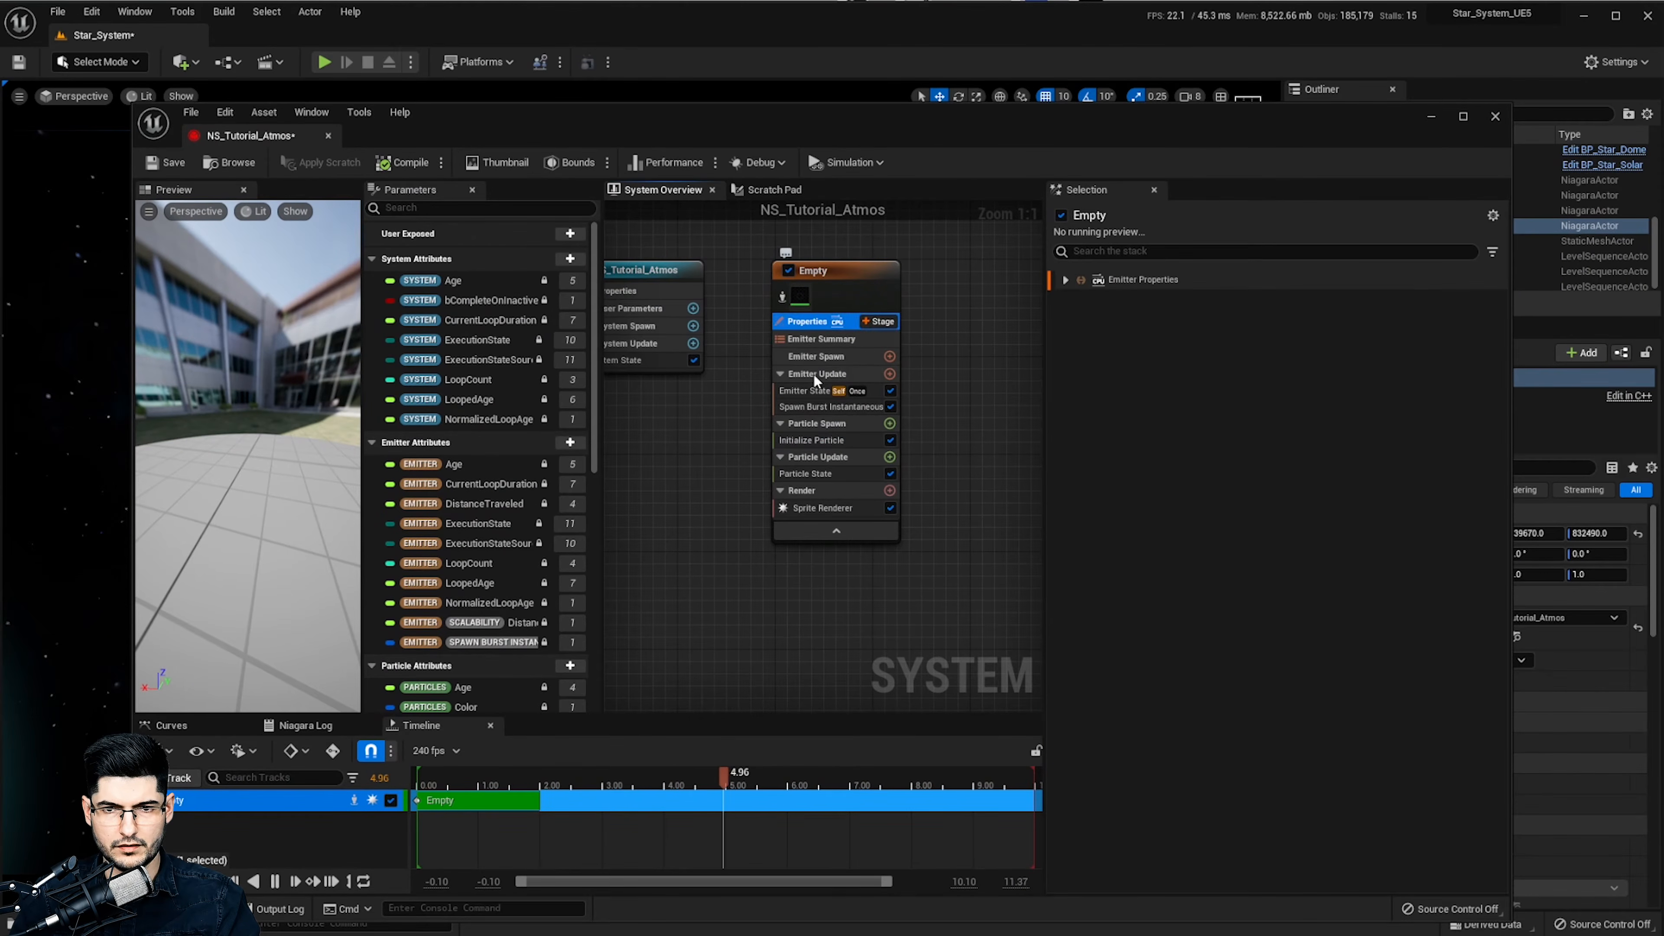
pyautogui.click(809, 321)
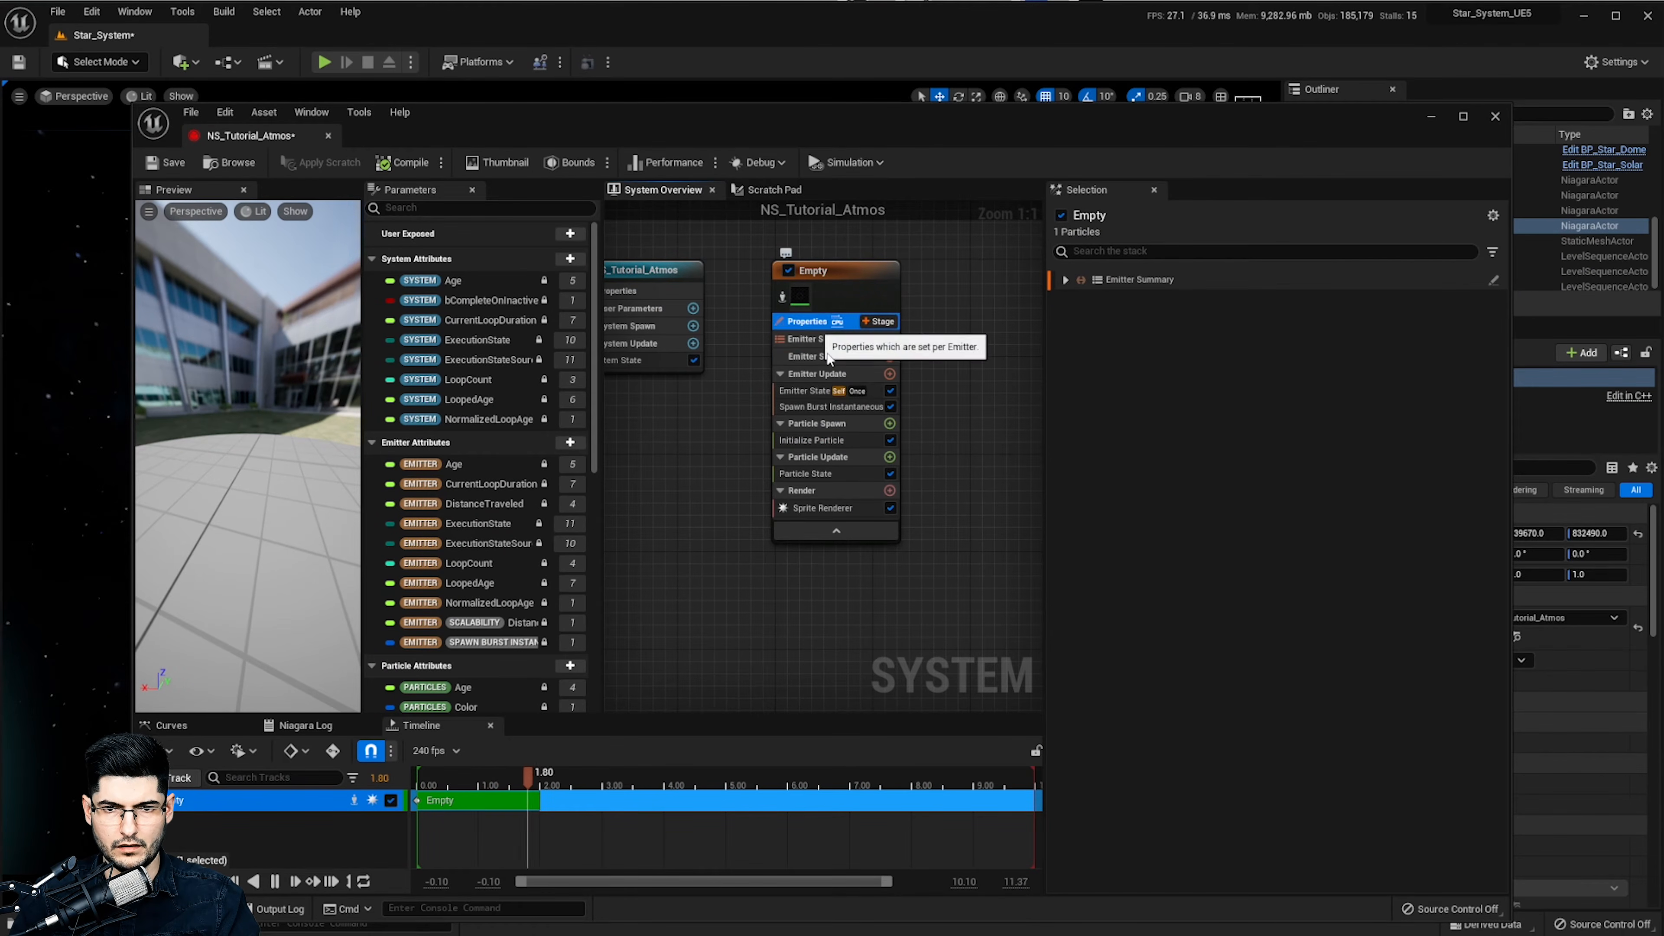
pyautogui.click(818, 373)
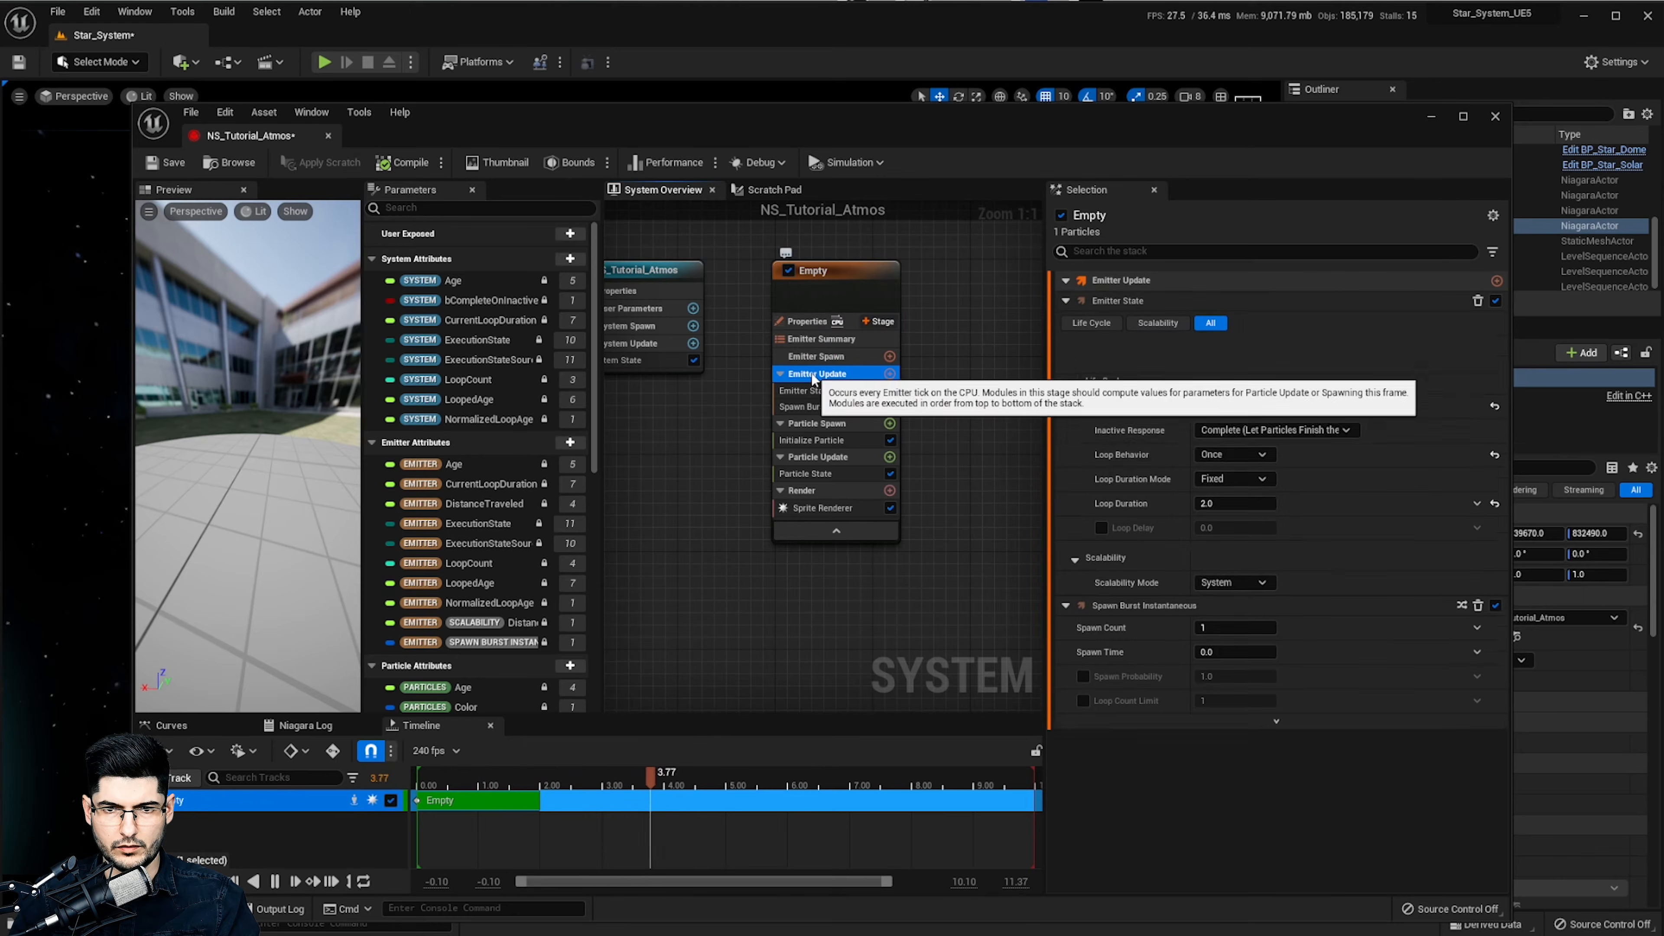
pyautogui.click(805, 321)
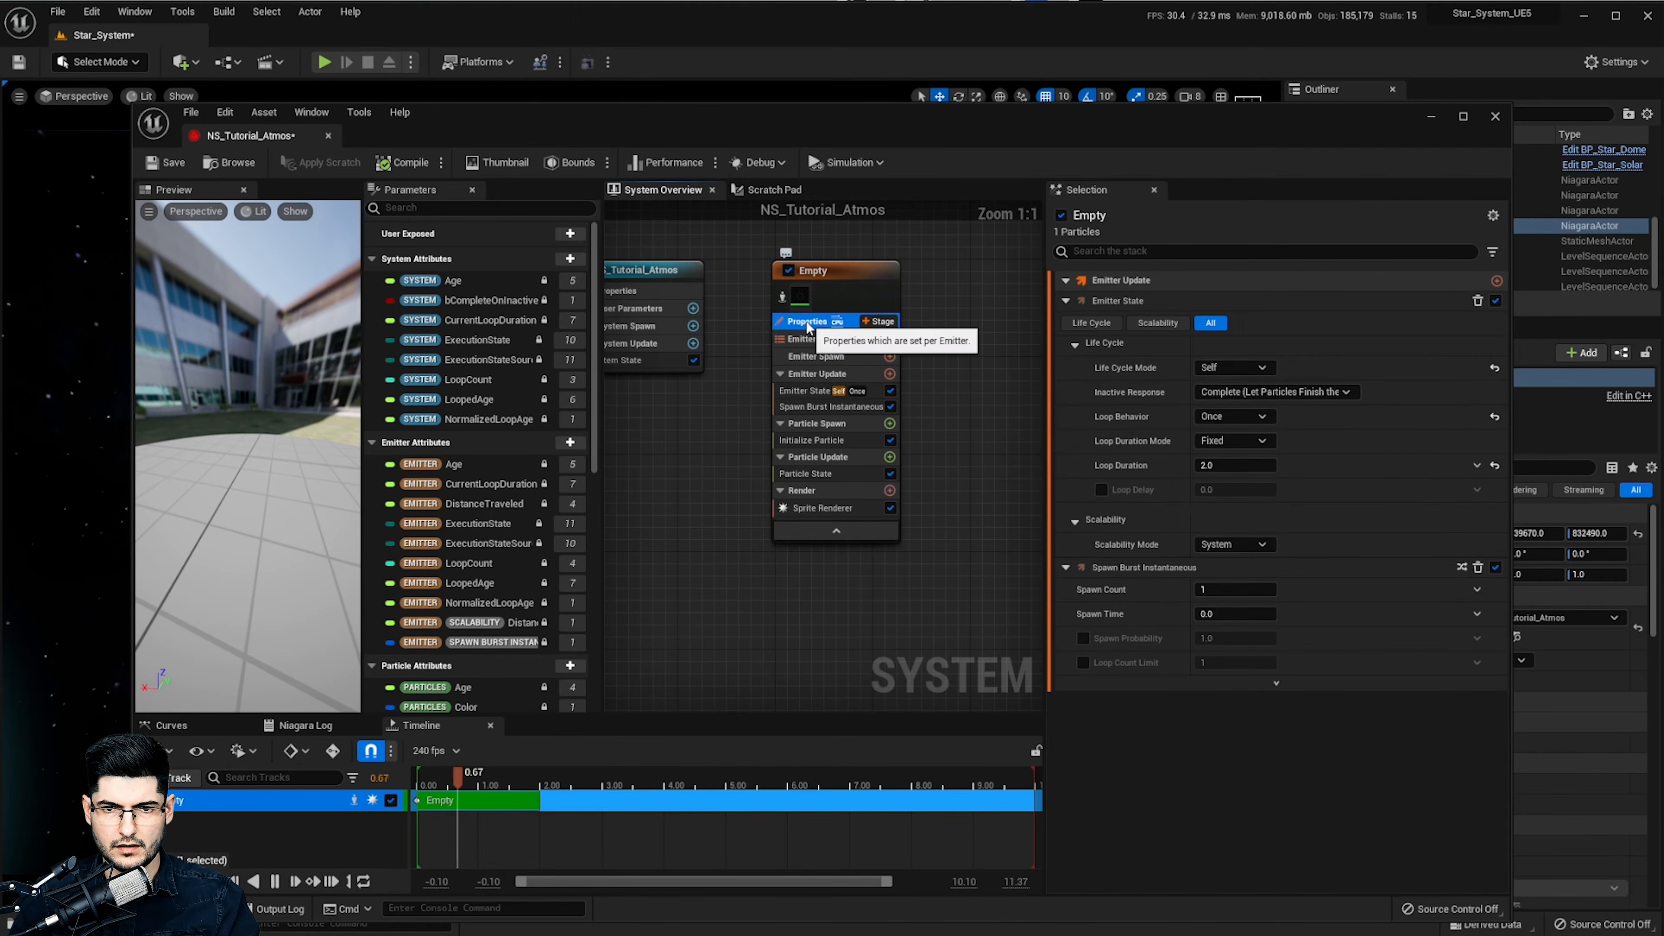
pyautogui.click(1067, 280)
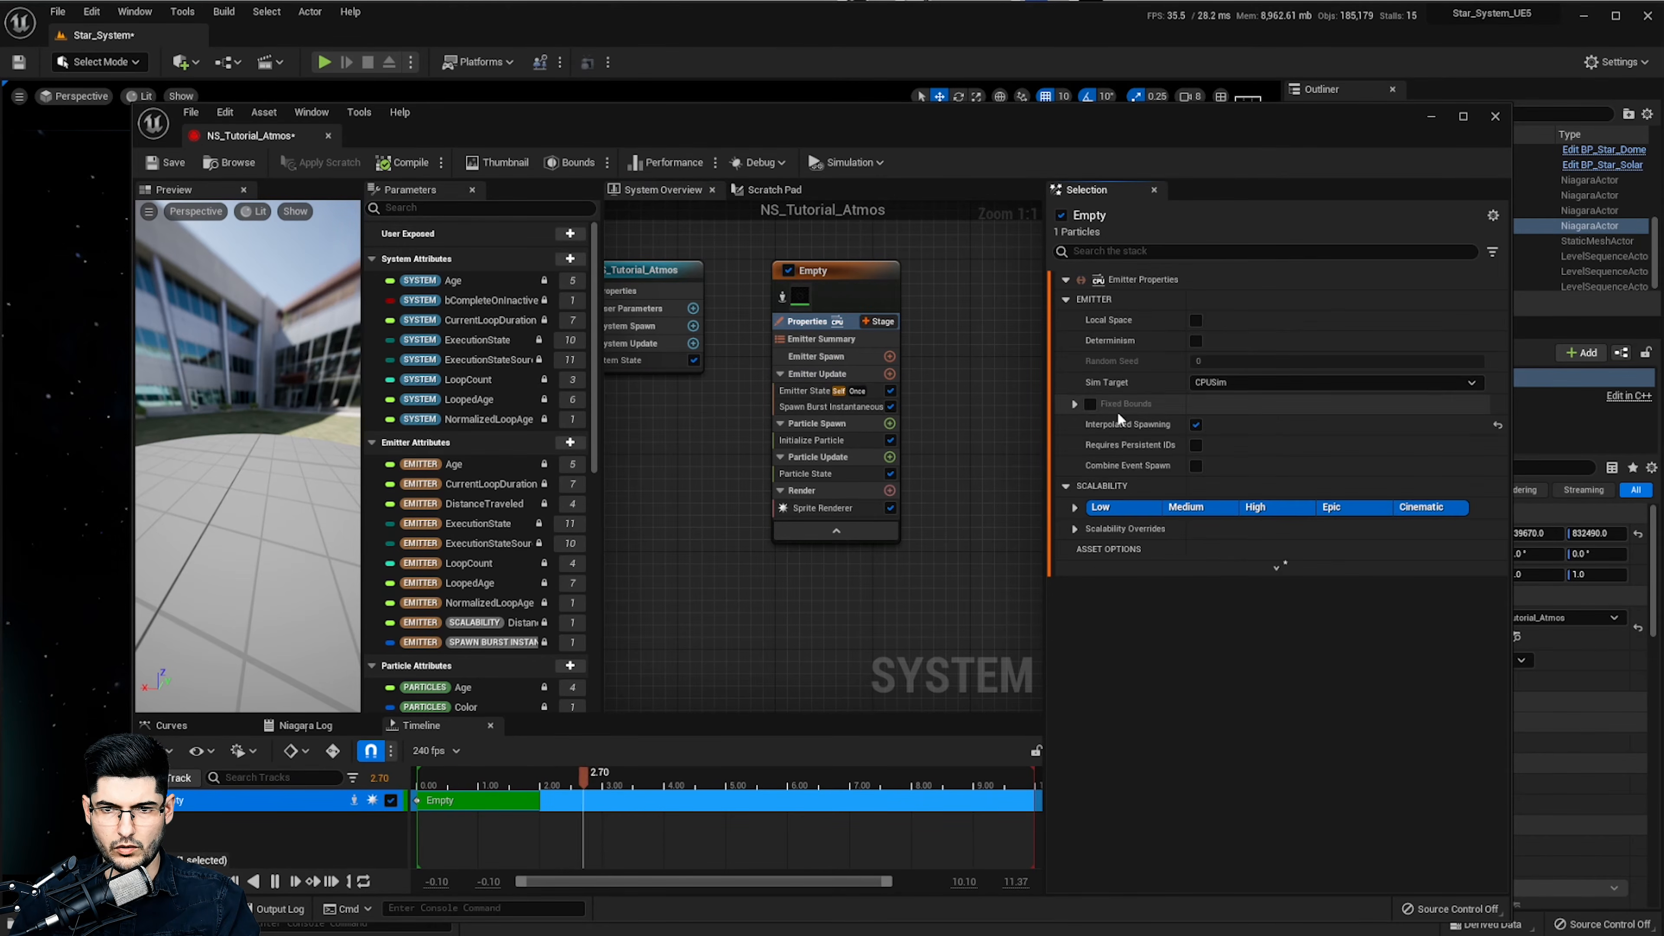
pyautogui.click(1227, 383)
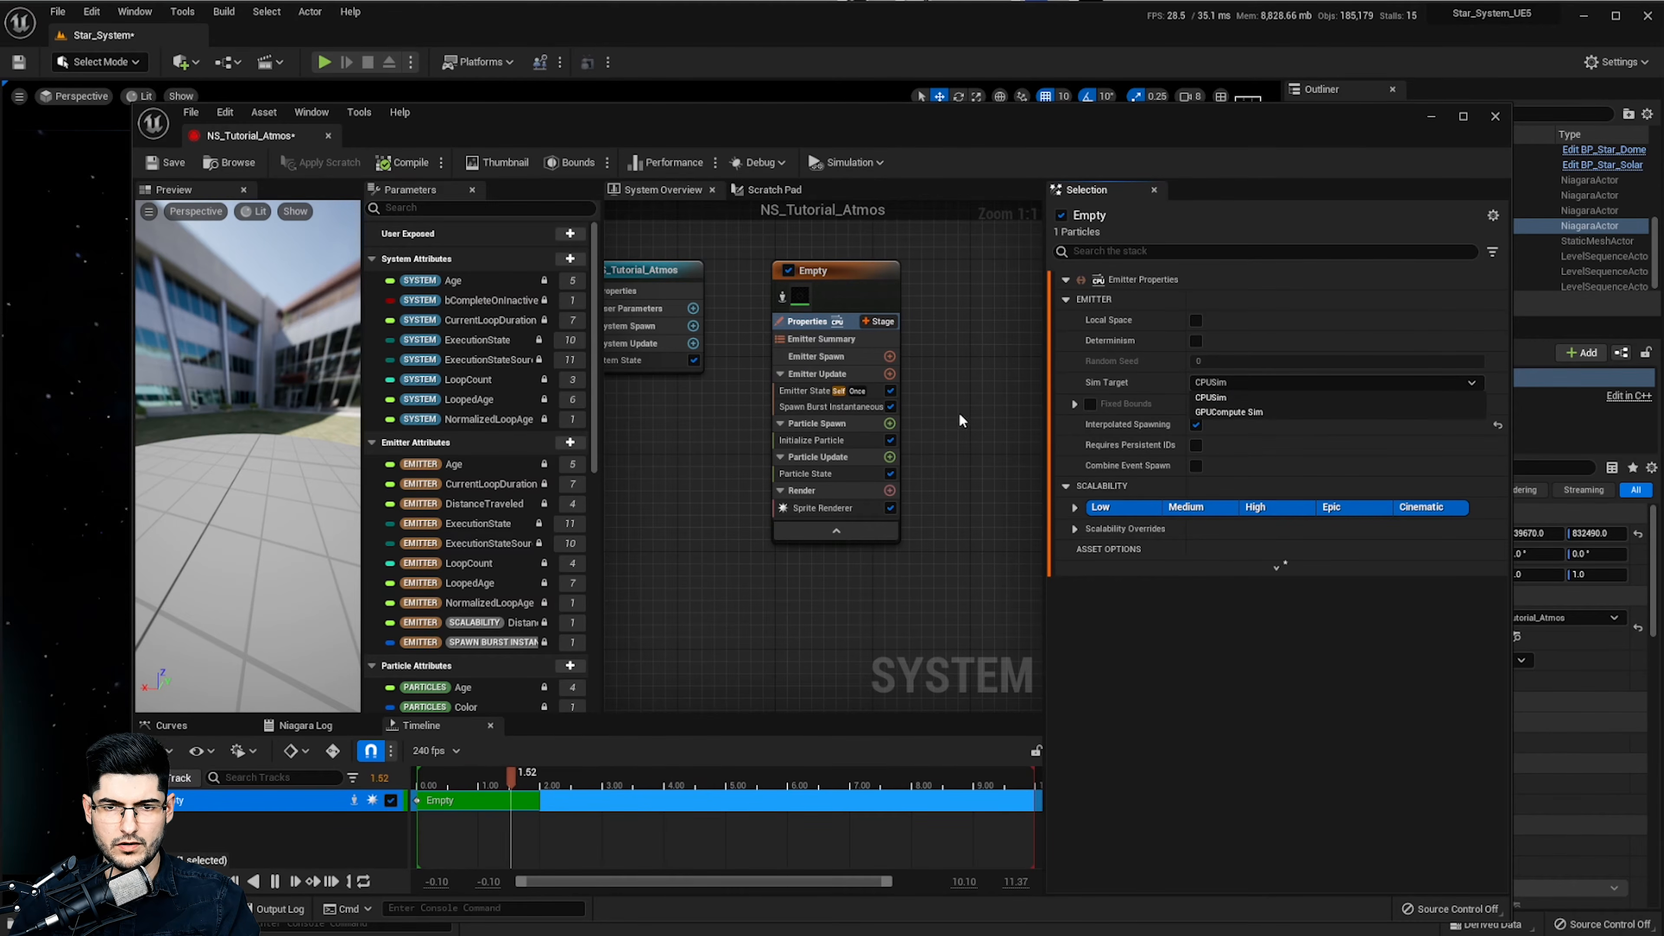
pyautogui.moveTo(862, 283); pyautogui.dragTo(822, 277, button='right')
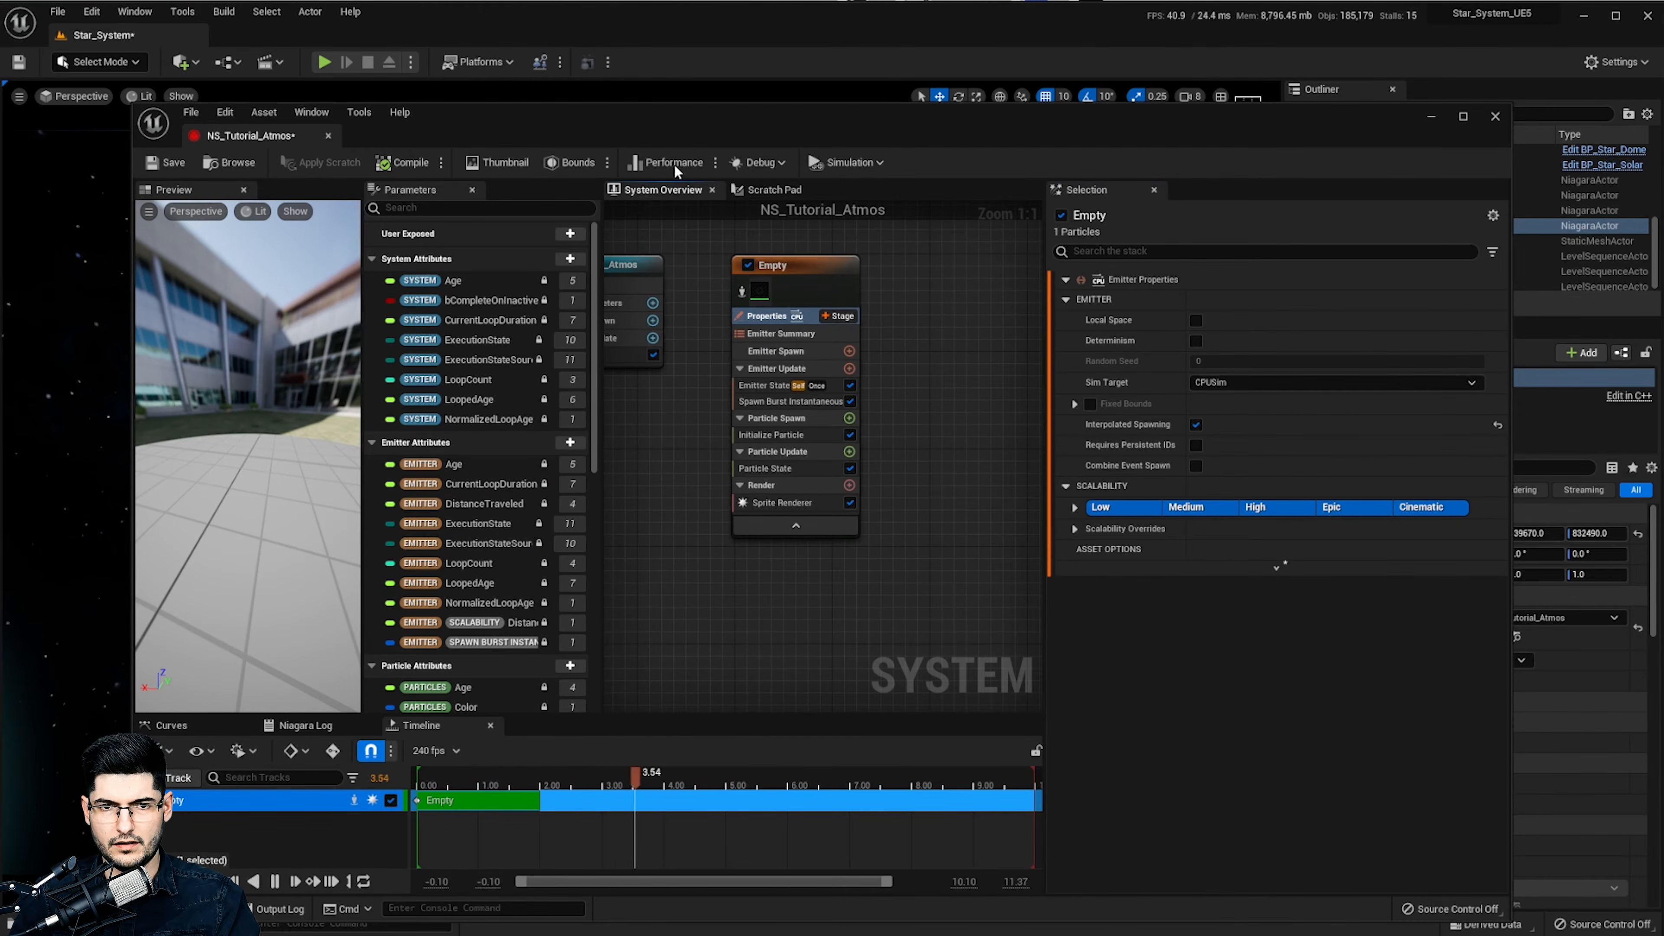
# Move the Niagara editor off the level view to look for the placed effect, and bring the editor back
pyautogui.moveTo(630, 129); pyautogui.dragTo(1177, 132)
pyautogui.moveTo(364, 466); pyautogui.dragTo(328, 454, button='right')
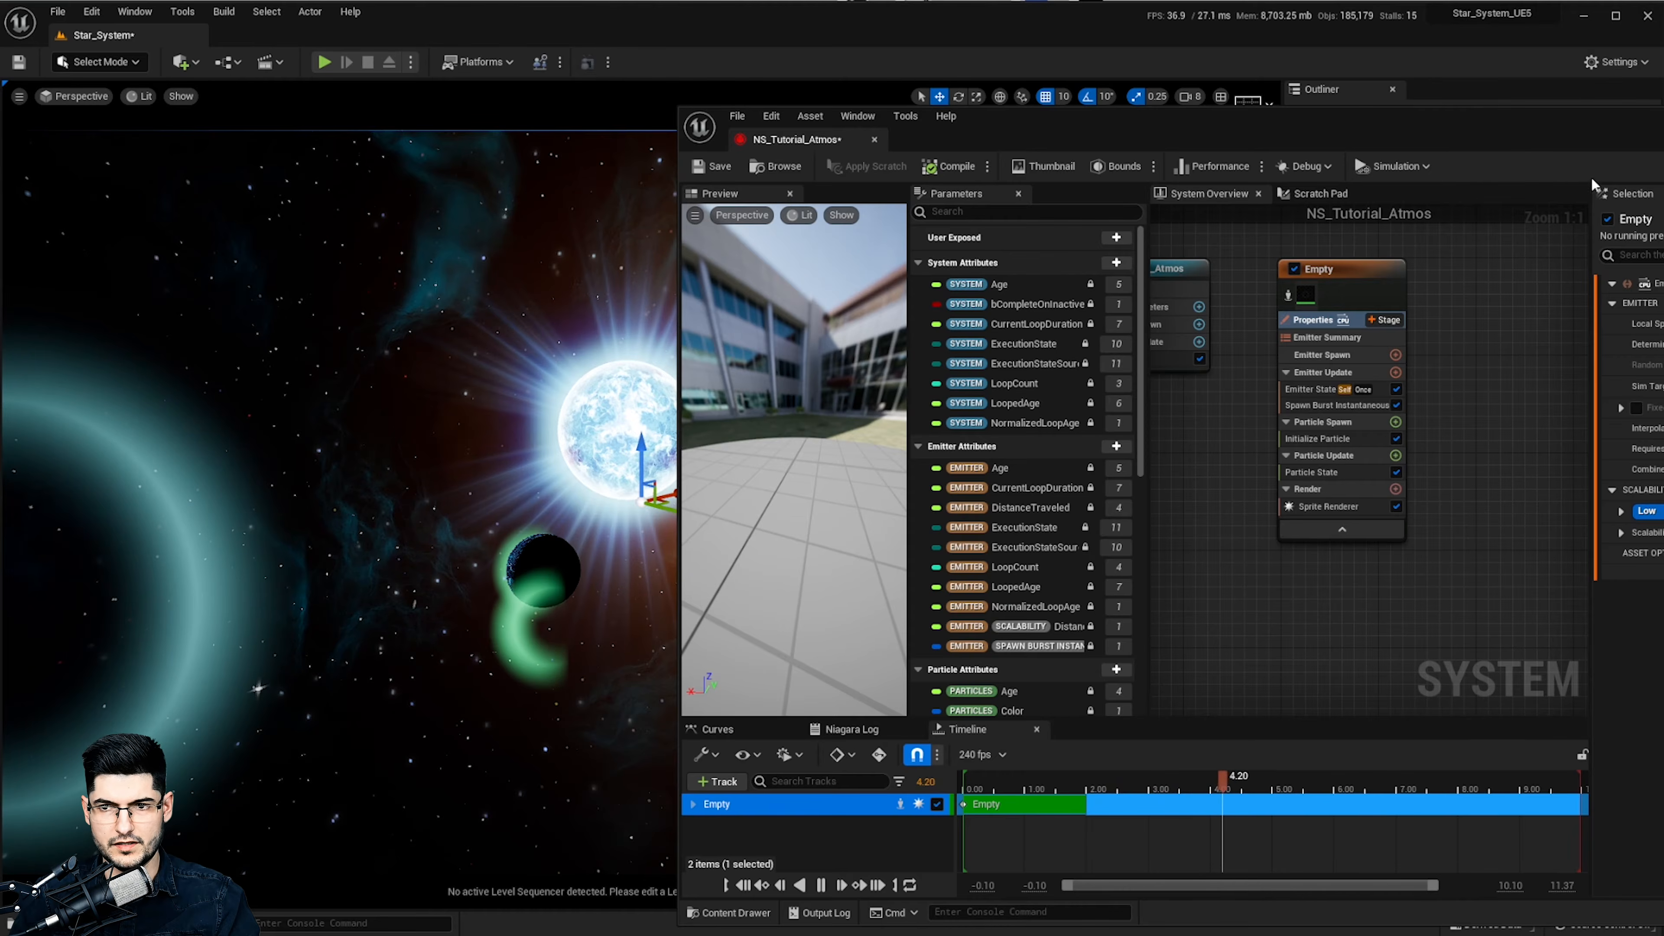
pyautogui.moveTo(1528, 139); pyautogui.dragTo(1028, 133)
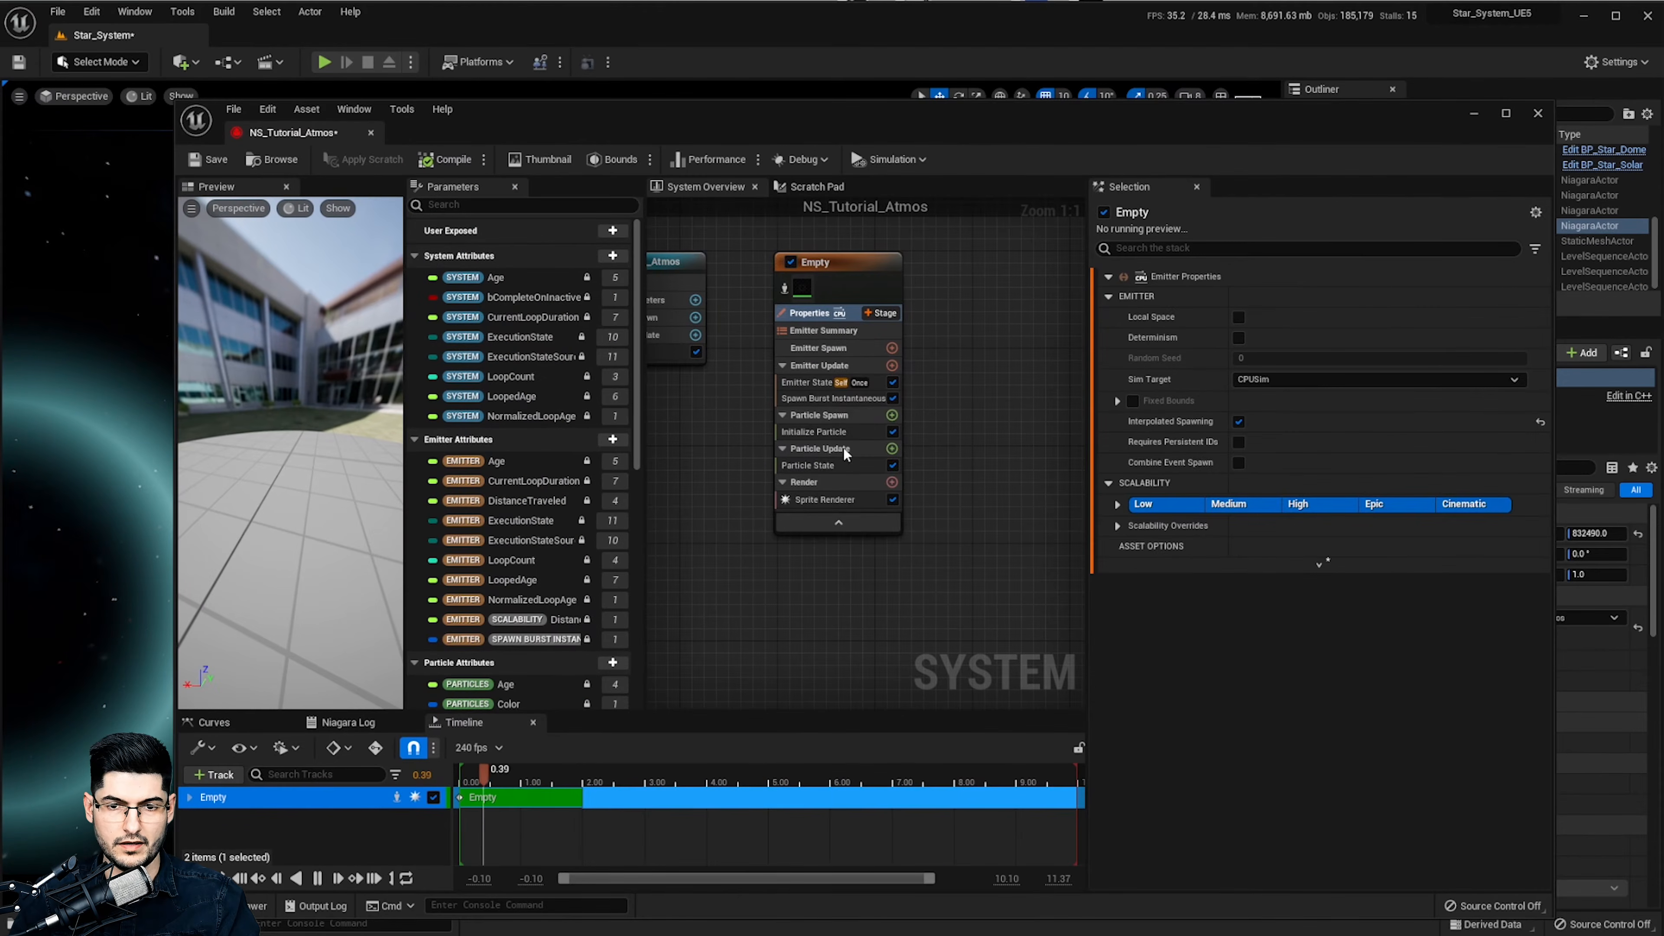
# Turn off Kill Particles When Lifetime Has Elapsed in the emitter's Particle State and check the effect in the level
pyautogui.click(812, 449)
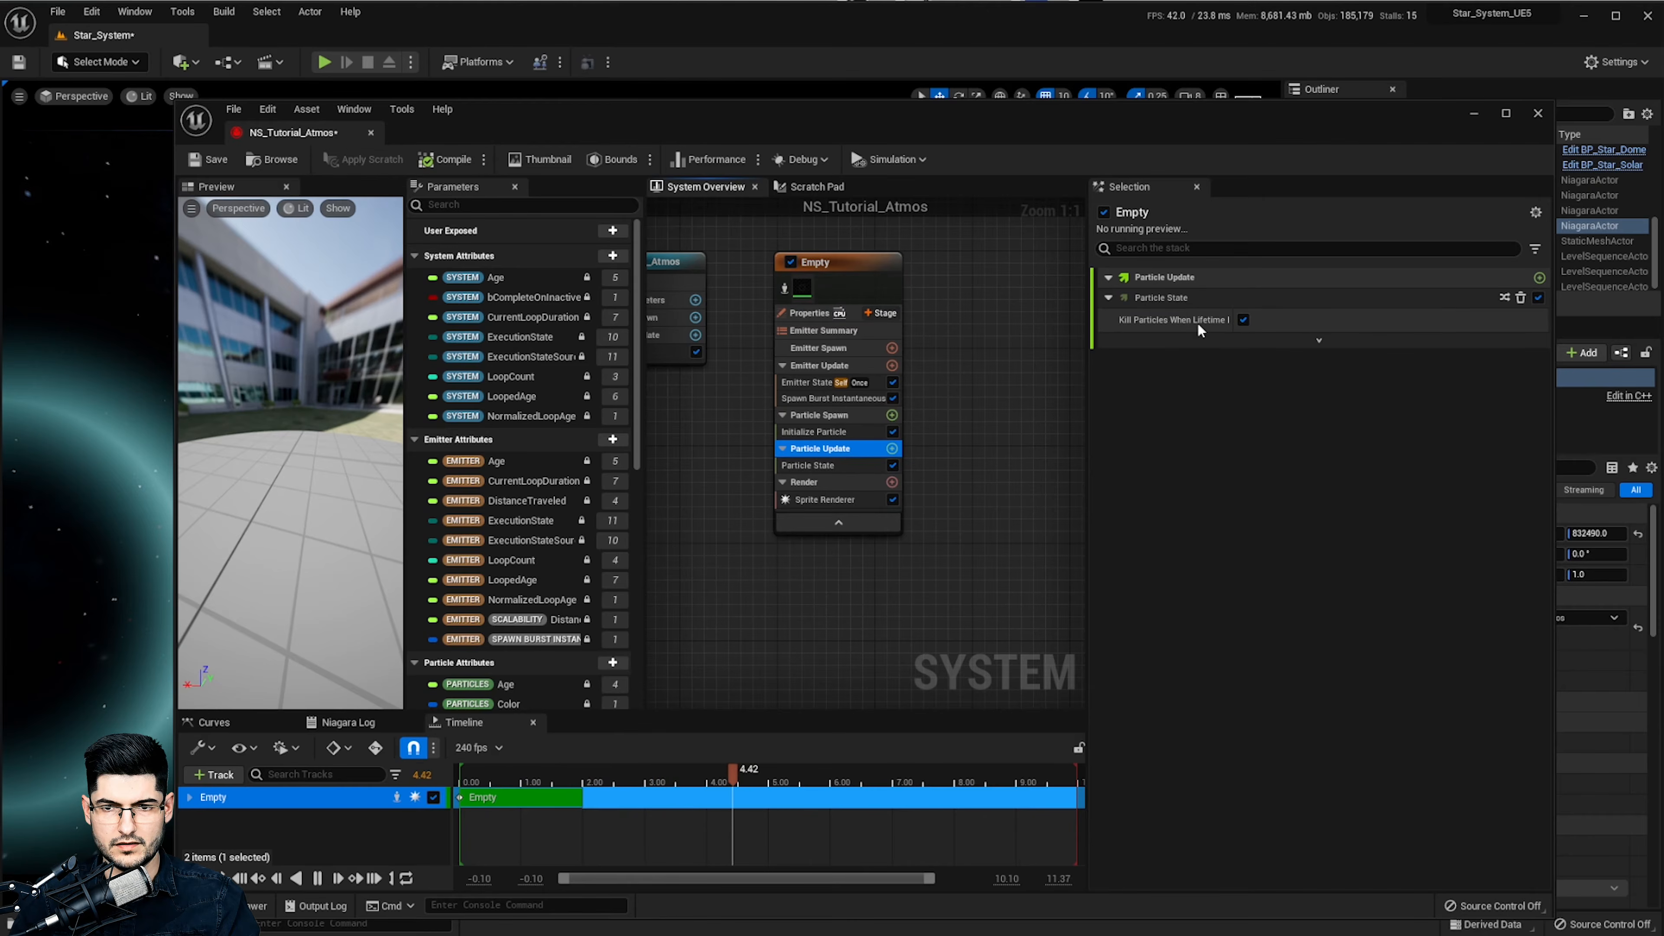
pyautogui.click(1243, 321)
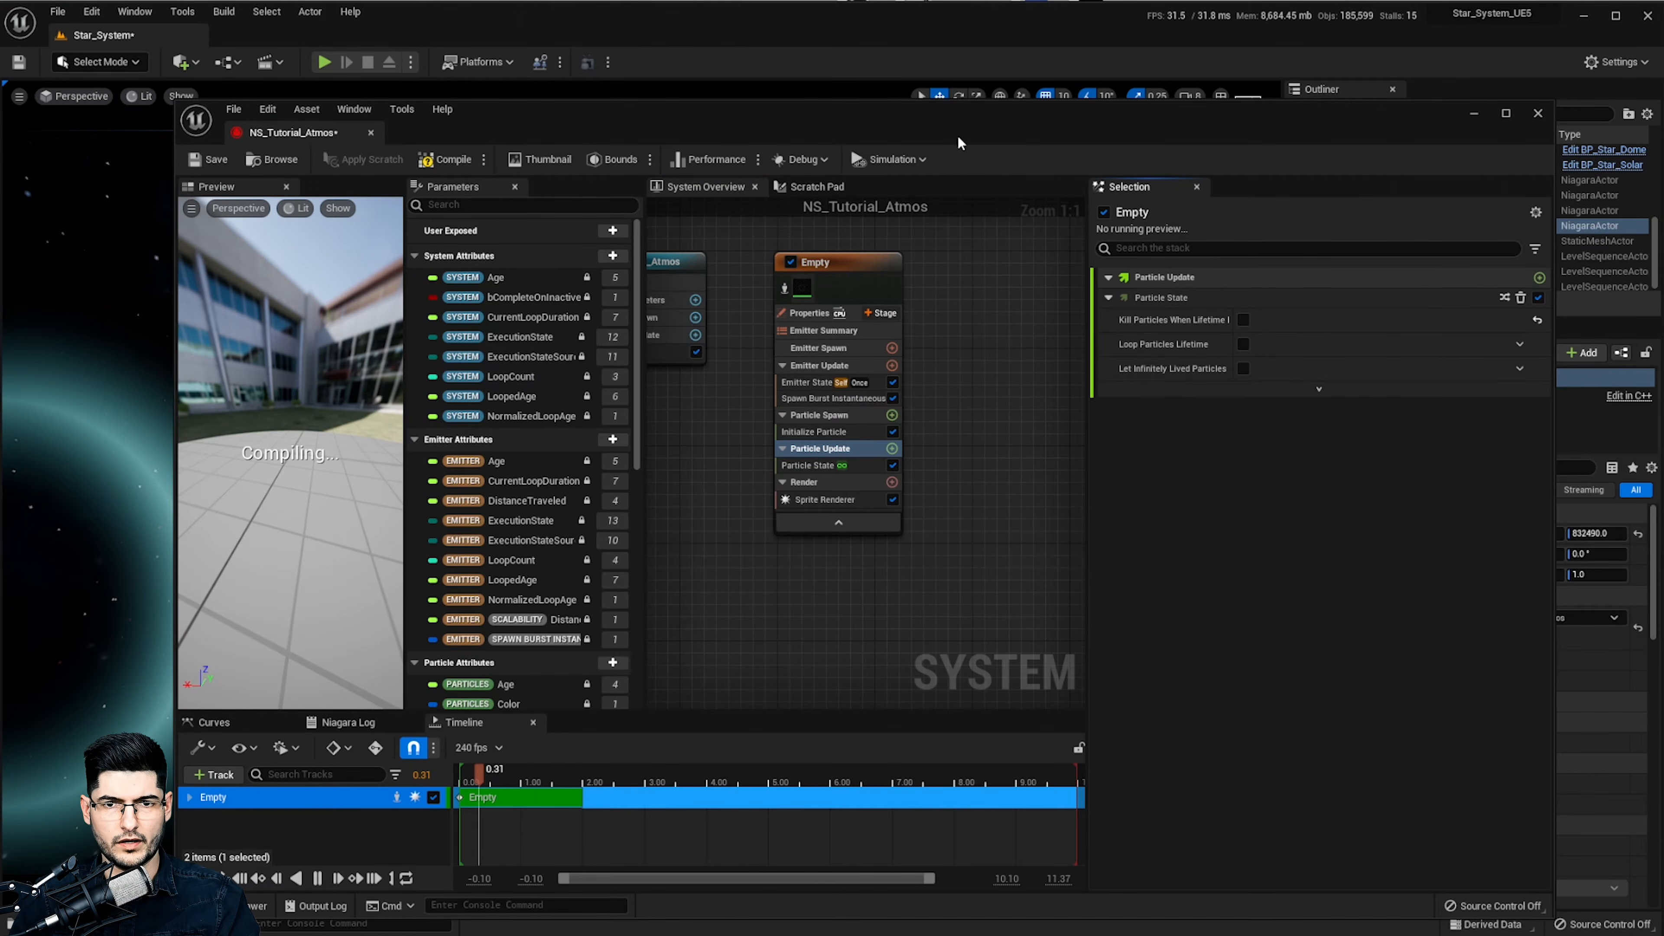
pyautogui.moveTo(599, 119); pyautogui.dragTo(1487, 121)
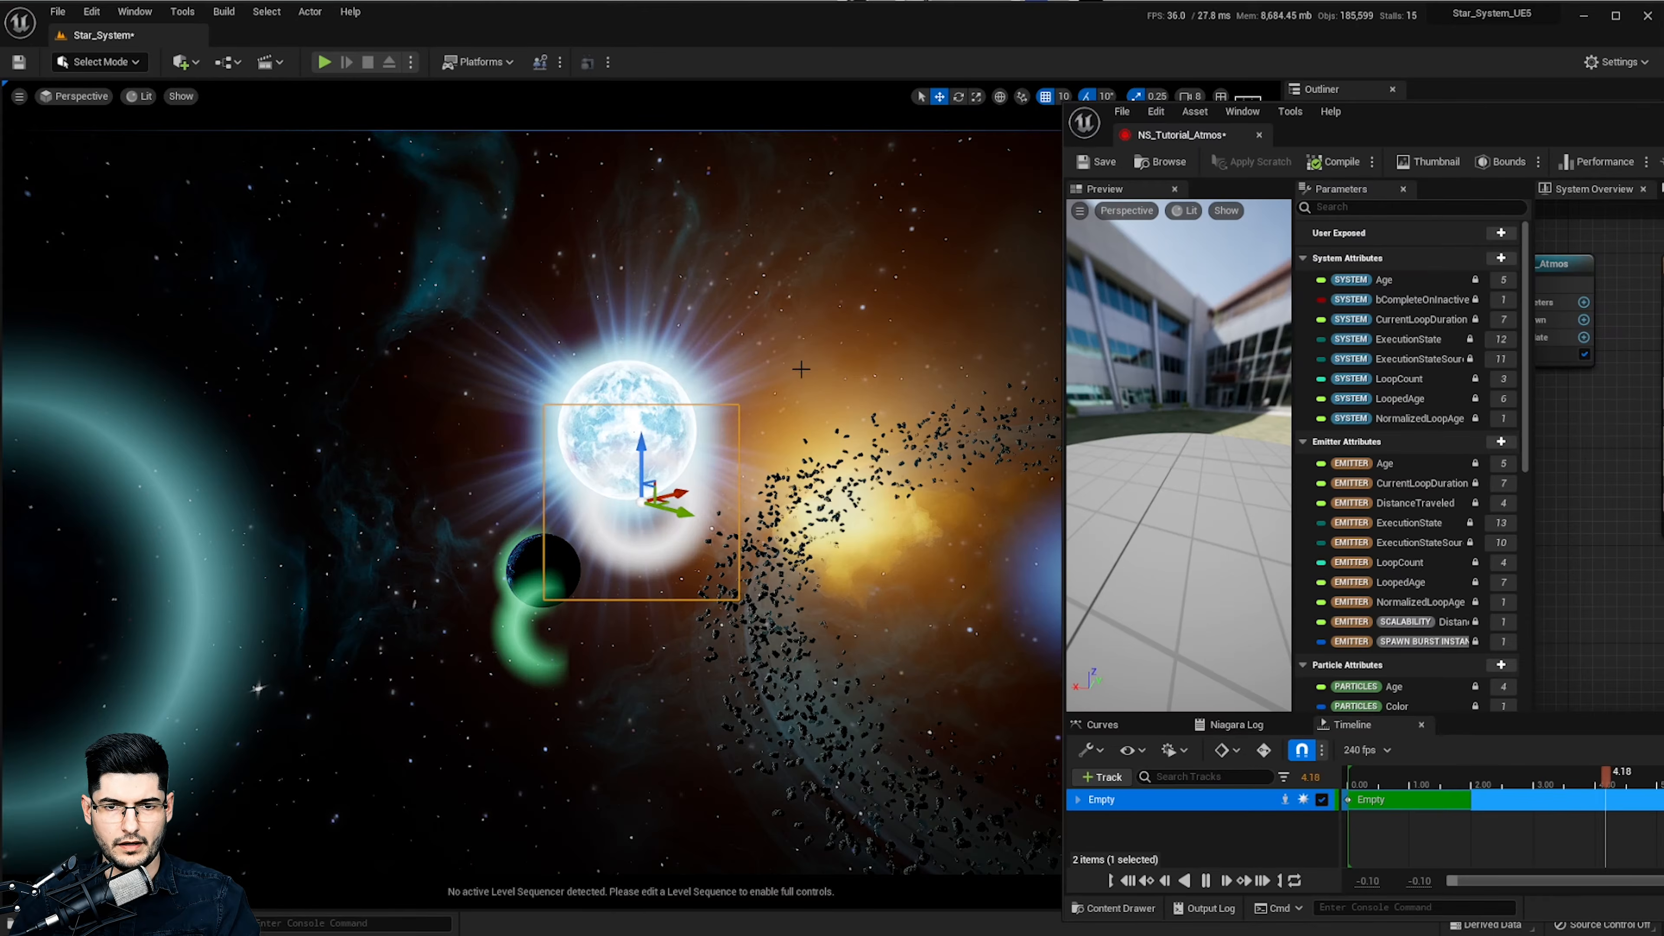
pyautogui.press('d')
pyautogui.moveTo(801, 370); pyautogui.dragTo(803, 358, button='right')
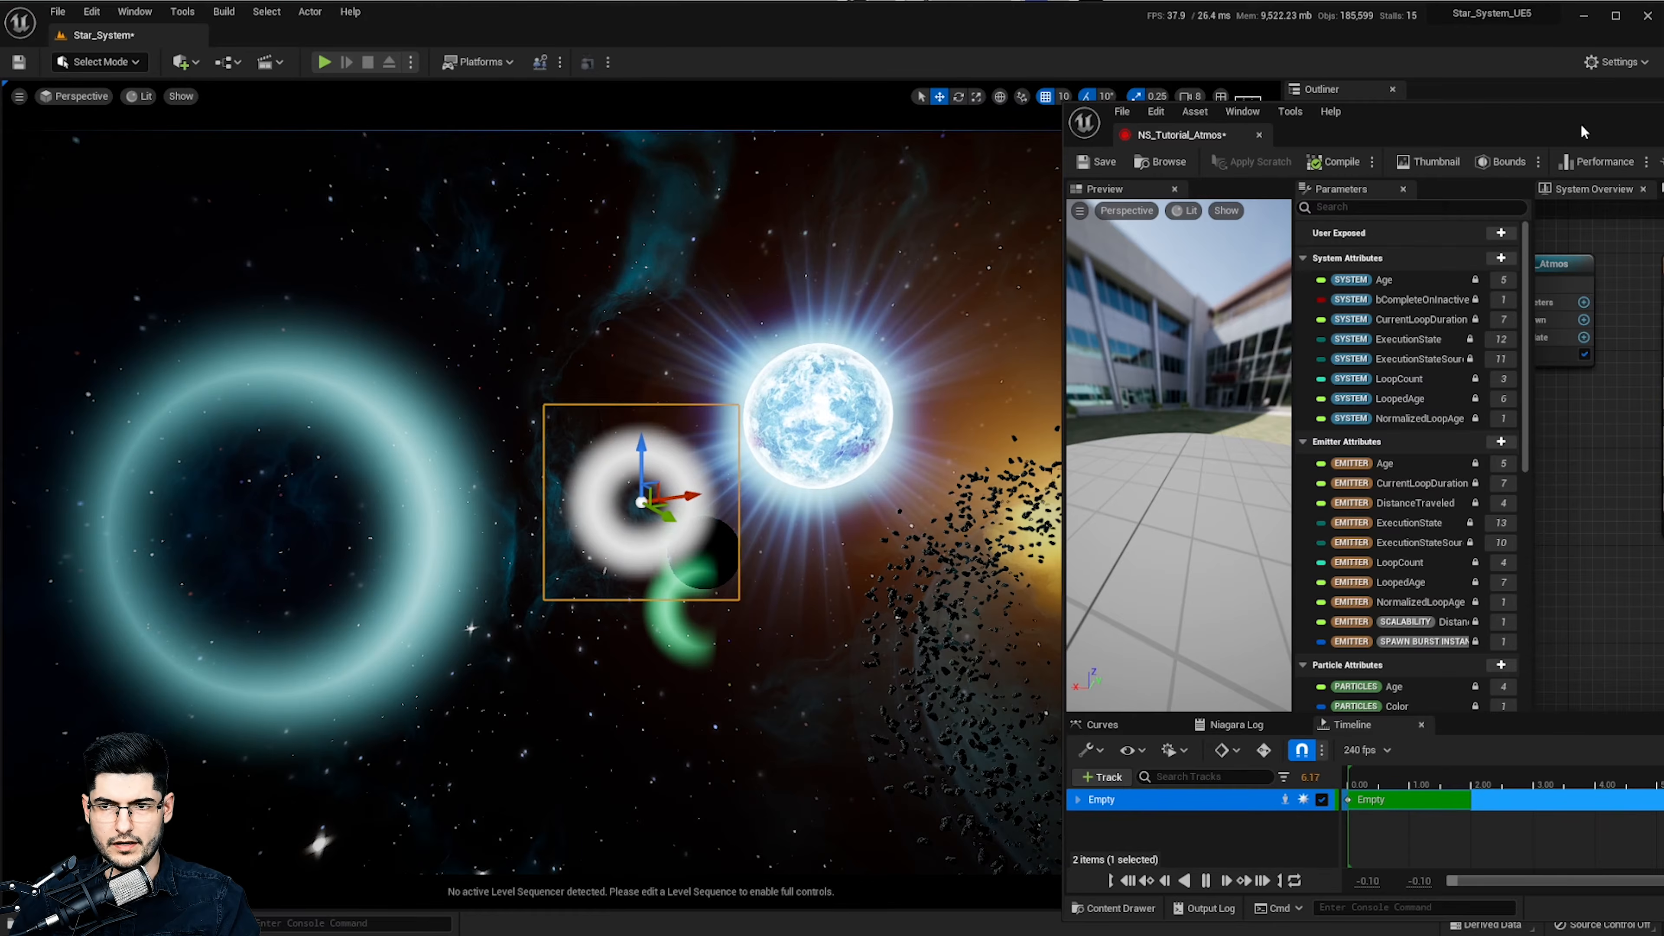
pyautogui.moveTo(1582, 122); pyautogui.dragTo(918, 106)
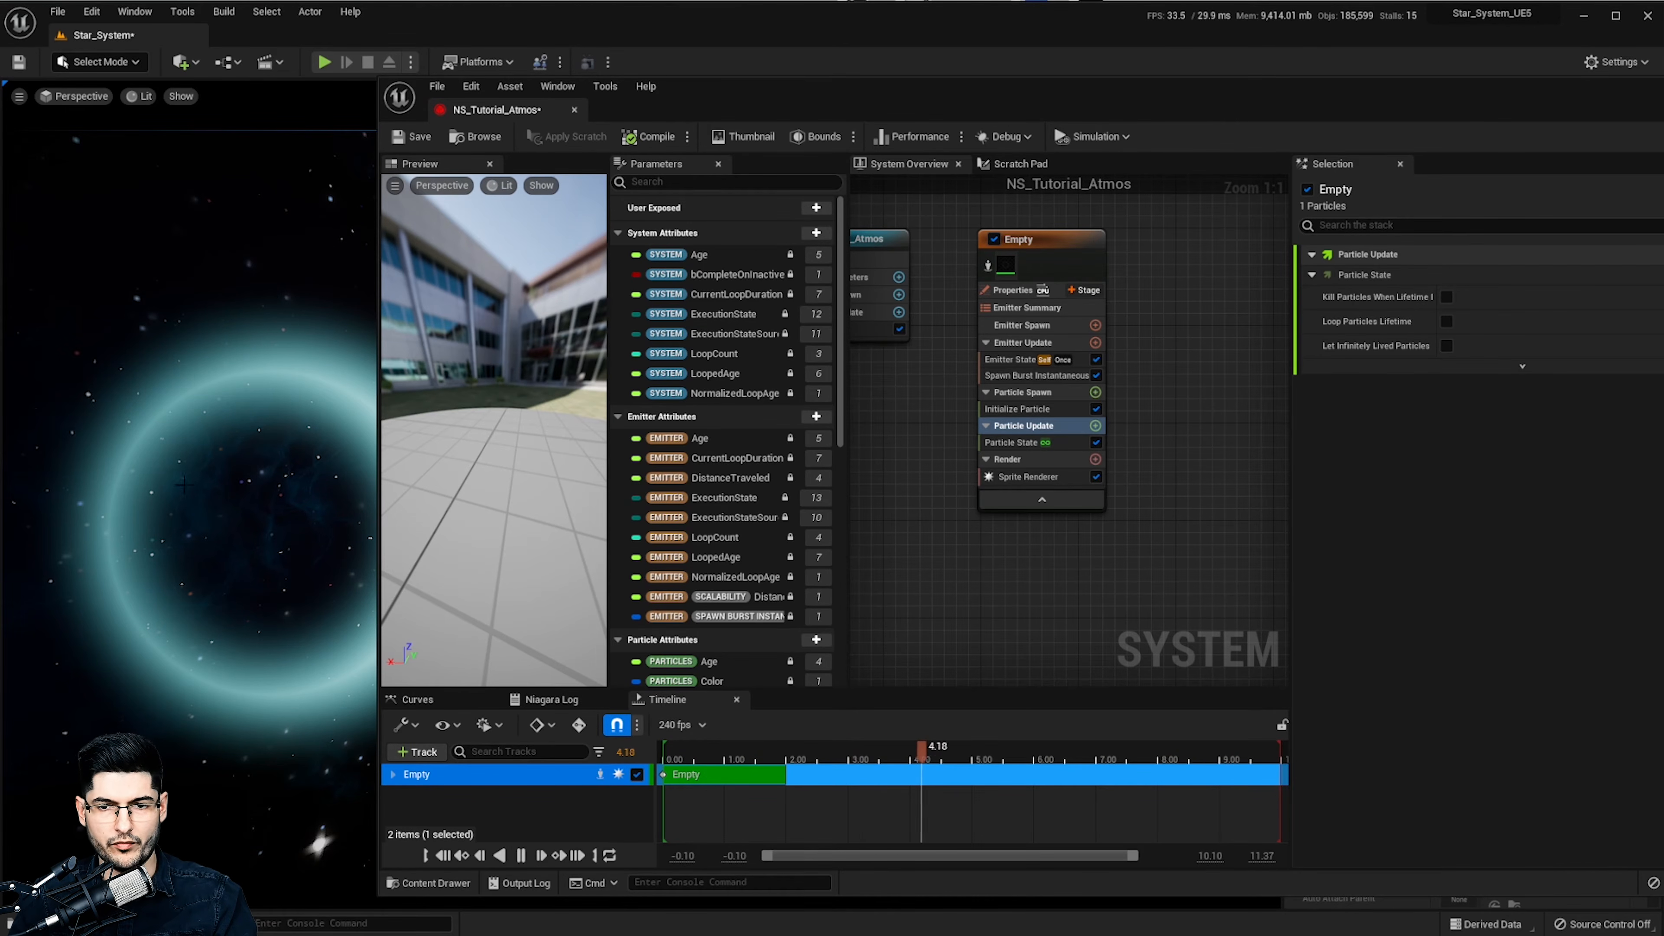
# Add a Solve Forces and Velocity module to Particle Update and disable it
pyautogui.click(1013, 442)
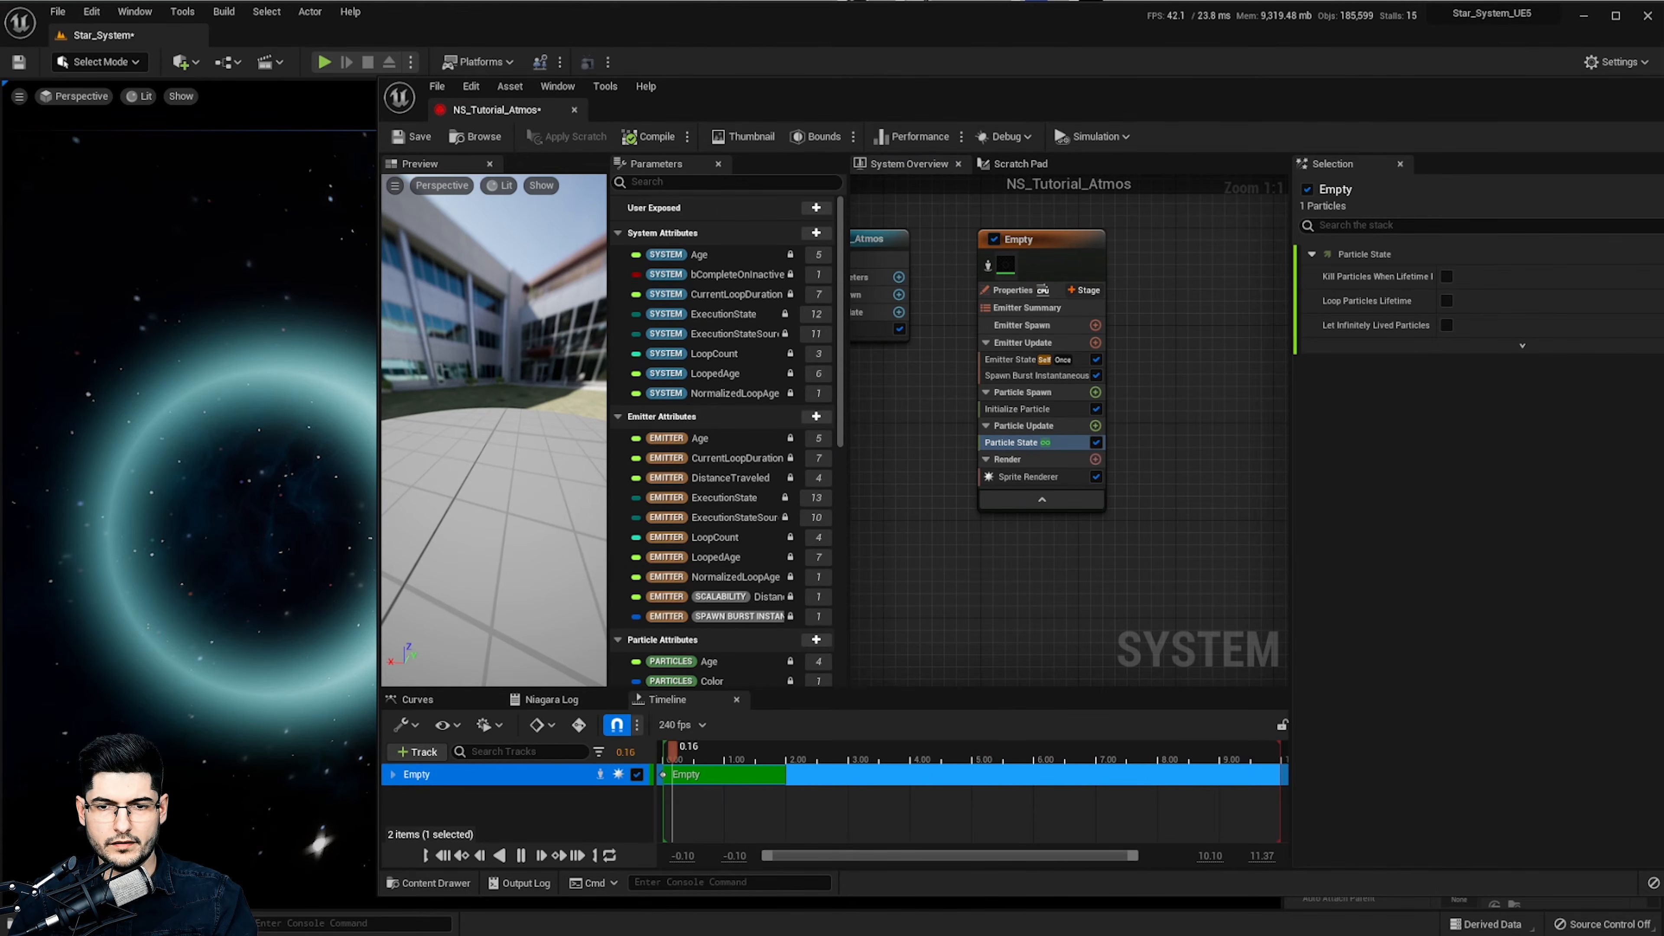
pyautogui.moveTo(1211, 383); pyautogui.dragTo(1242, 386, button='right')
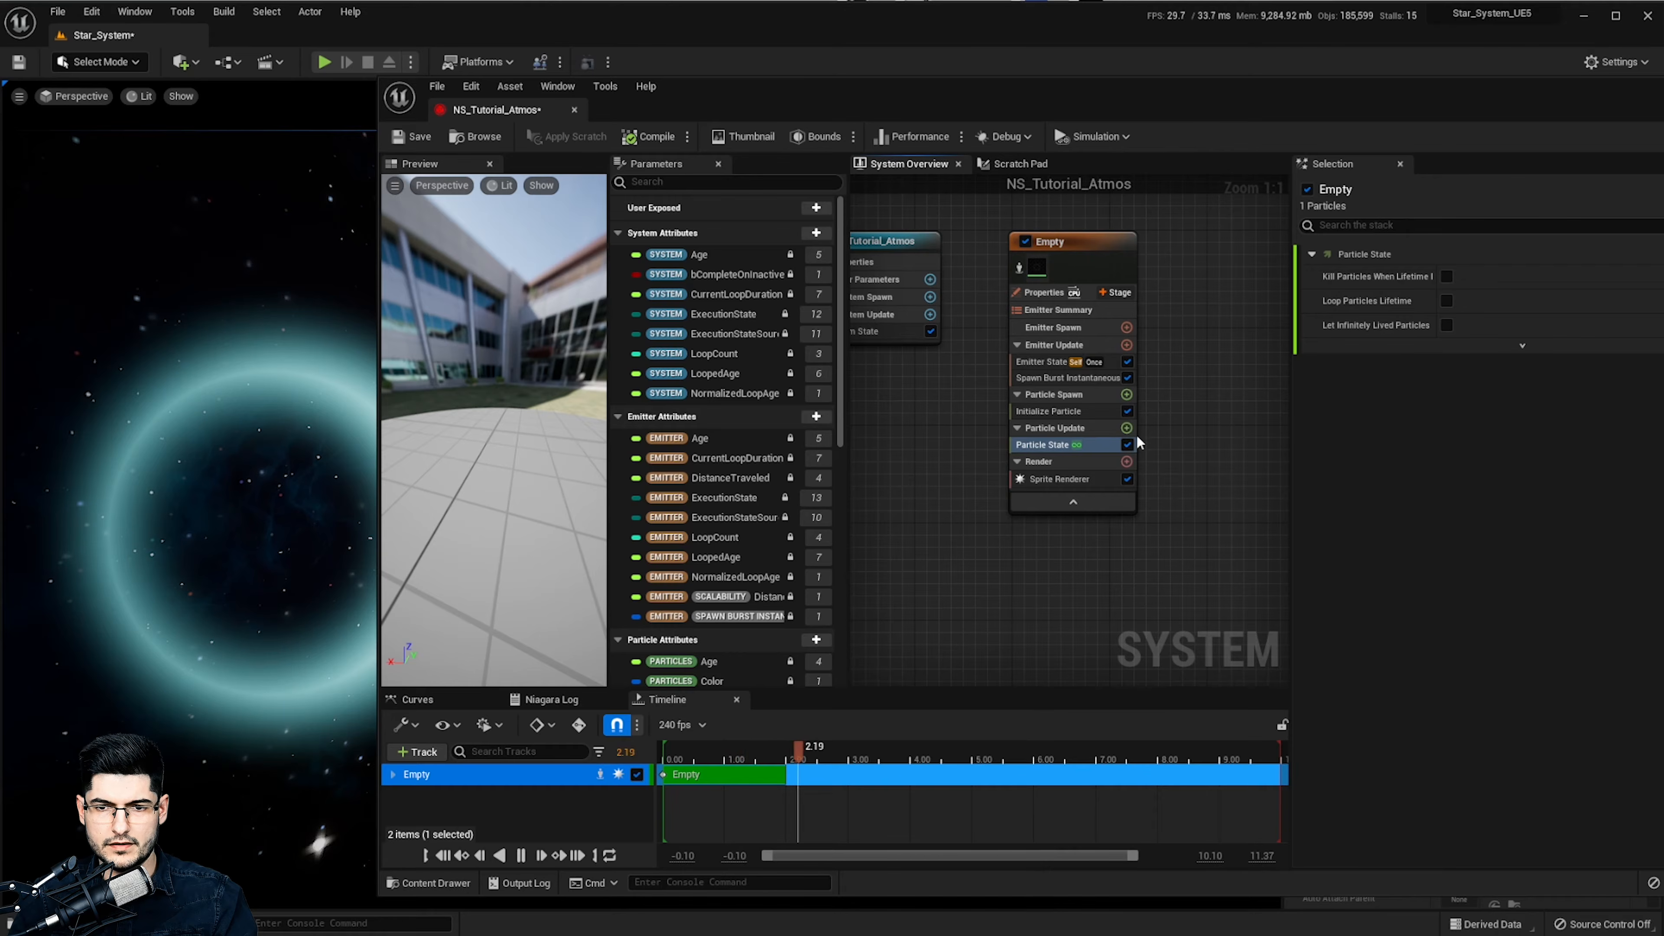
pyautogui.click(1127, 428)
pyautogui.write('solve')
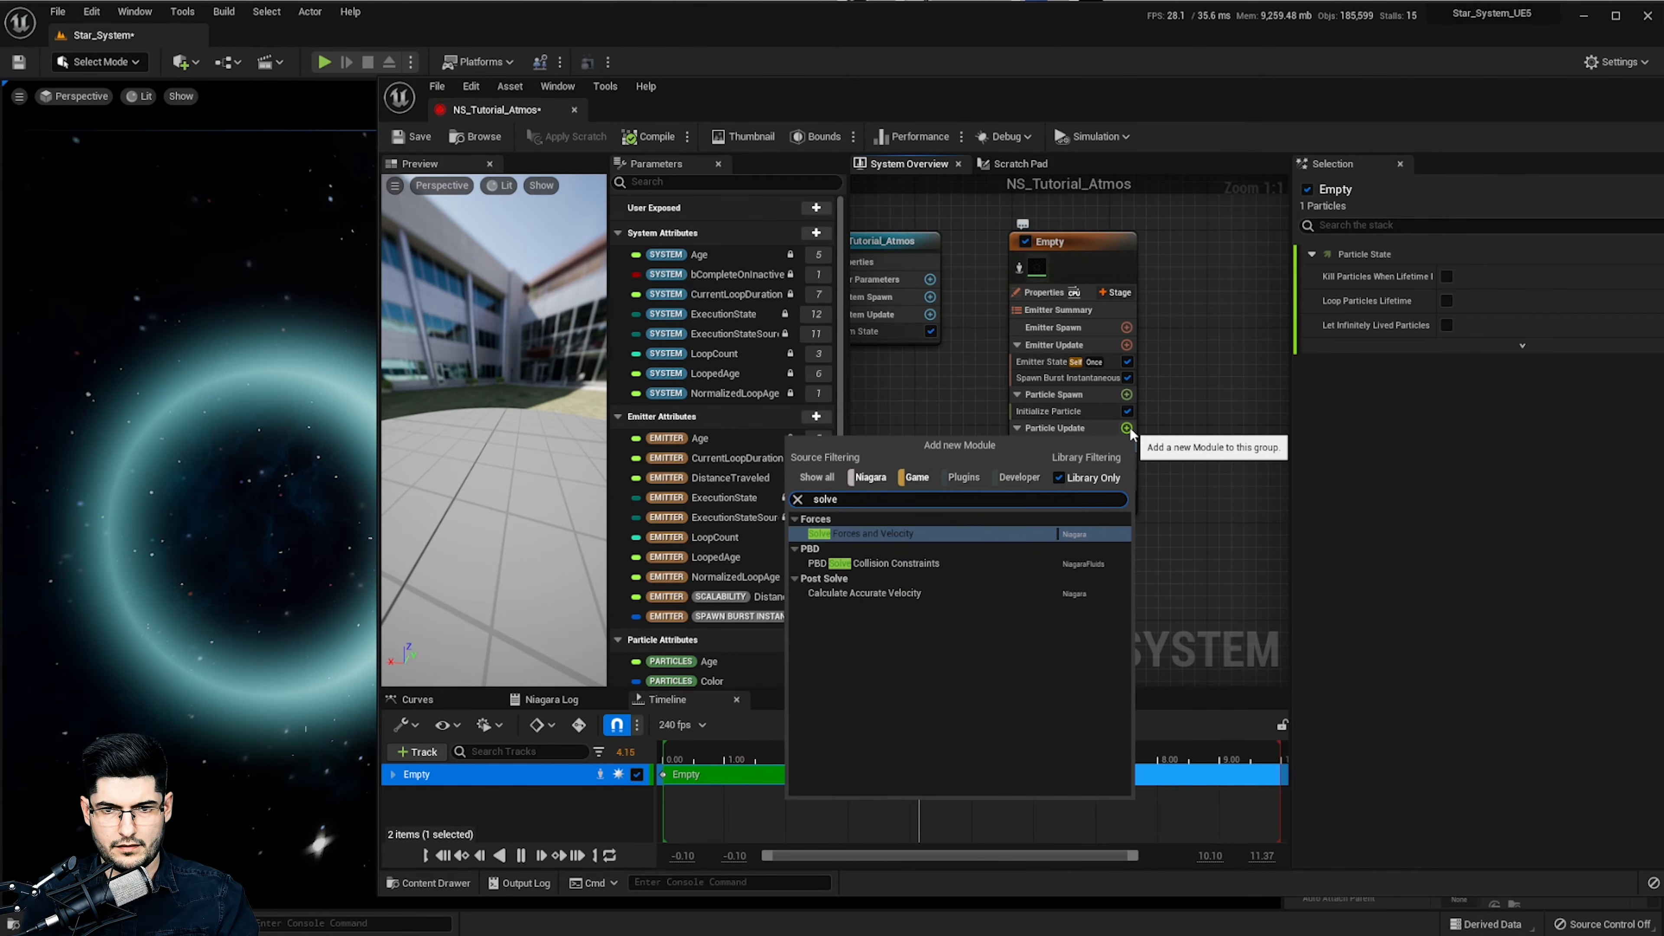
pyautogui.write('for')
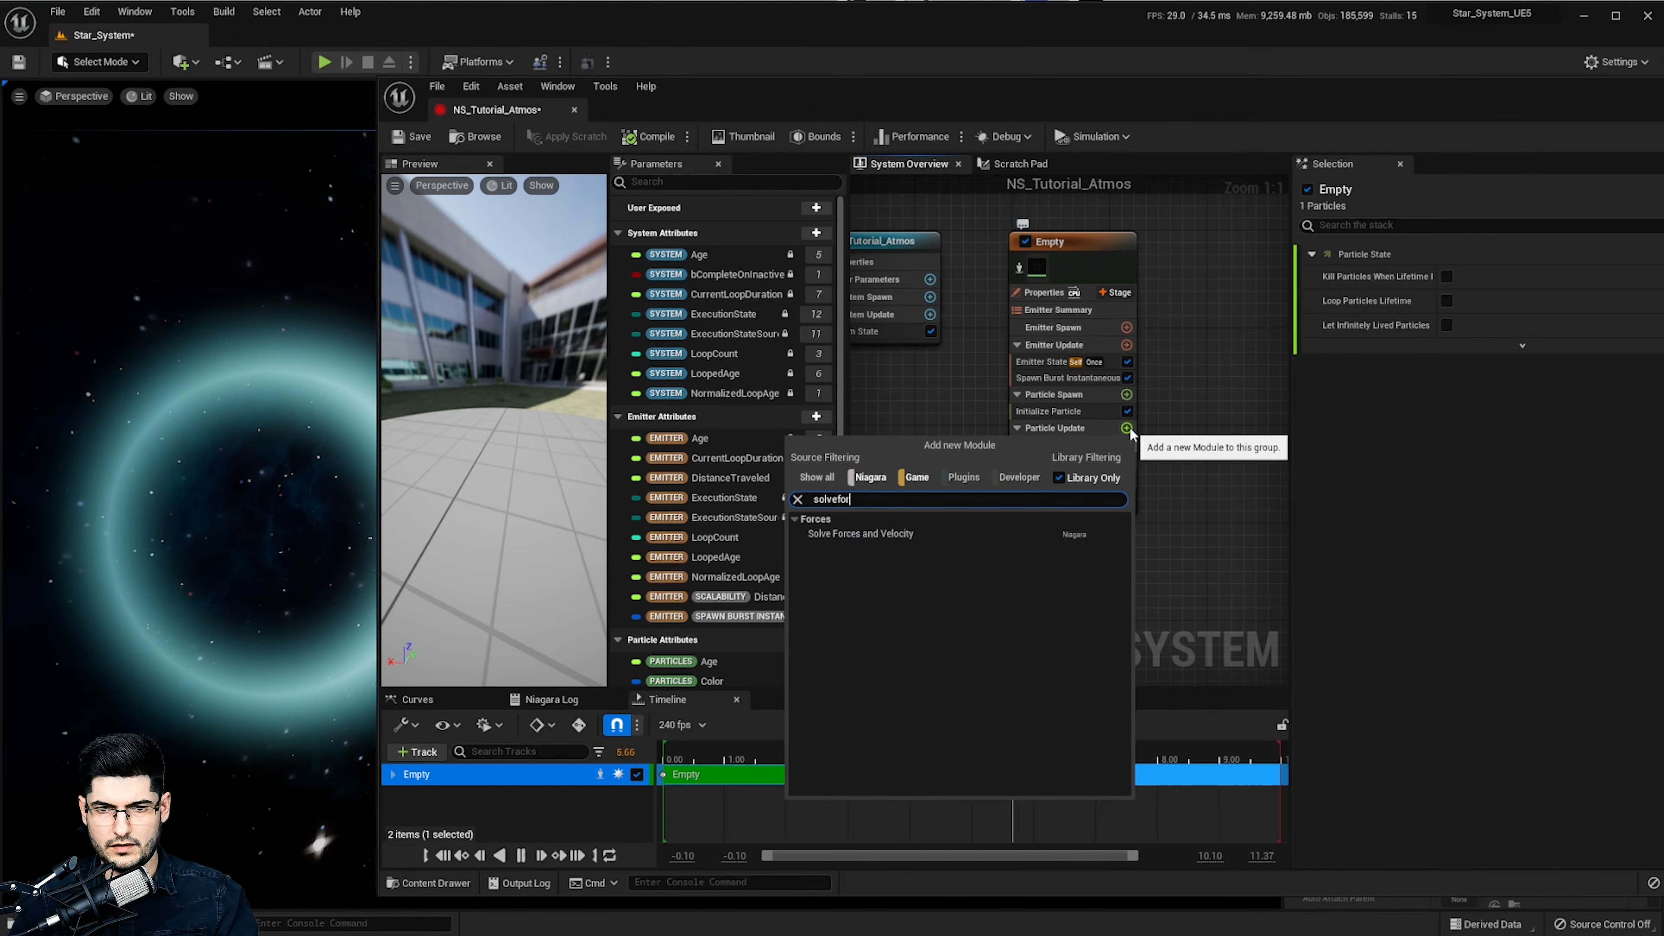
pyautogui.click(930, 534)
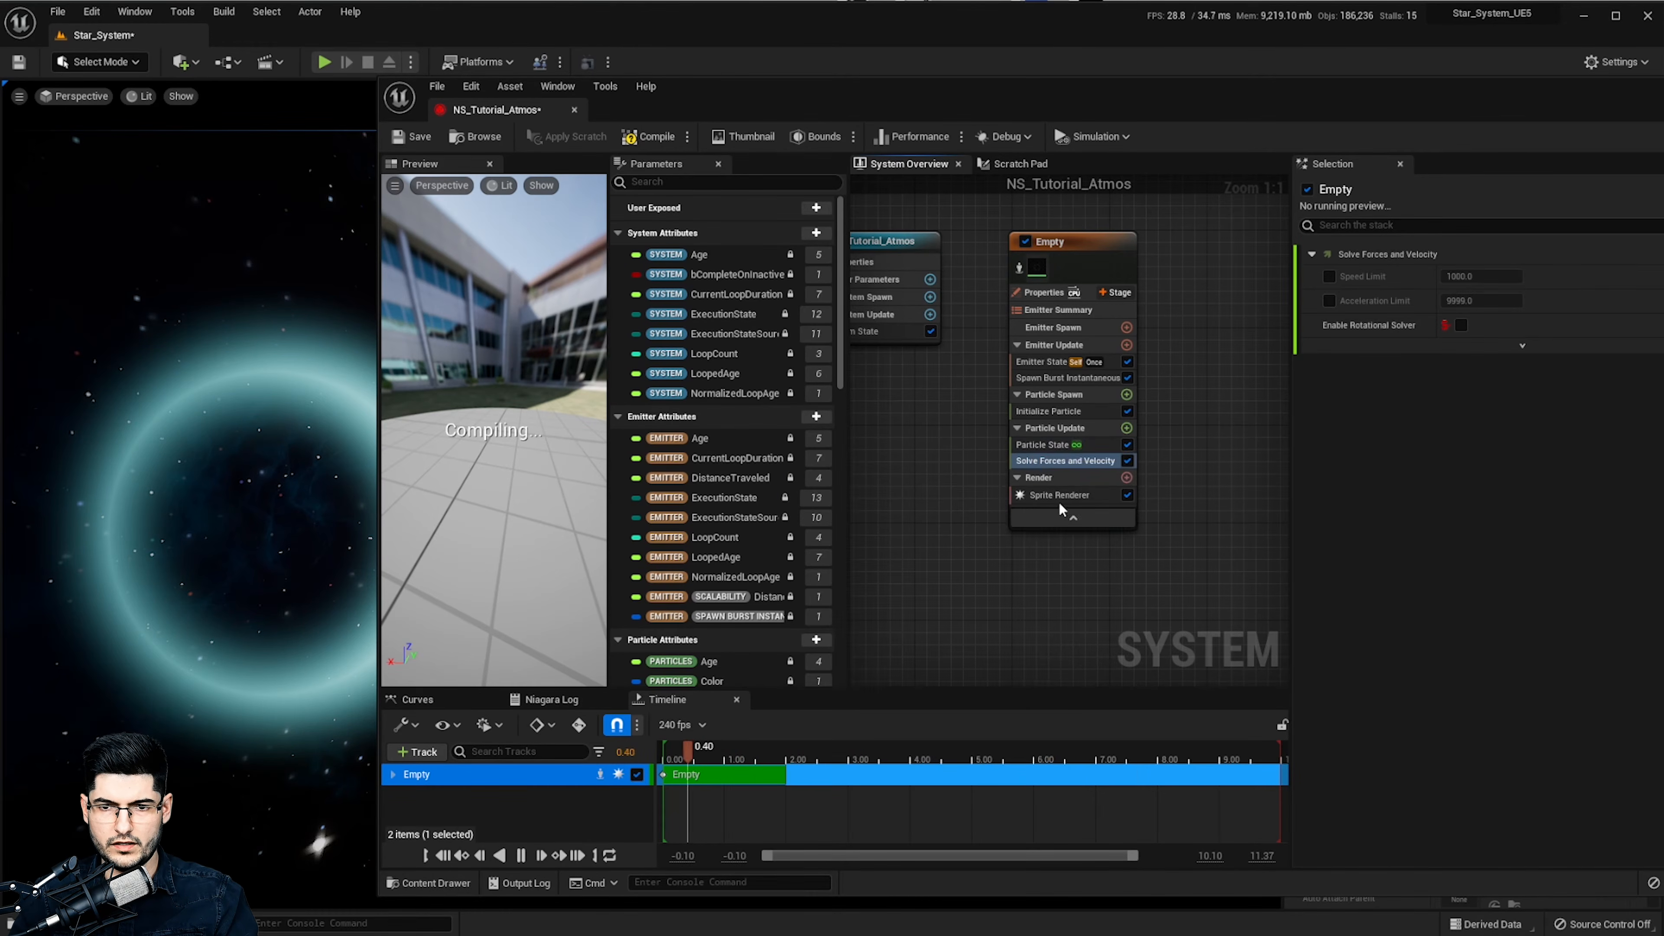
pyautogui.click(1128, 461)
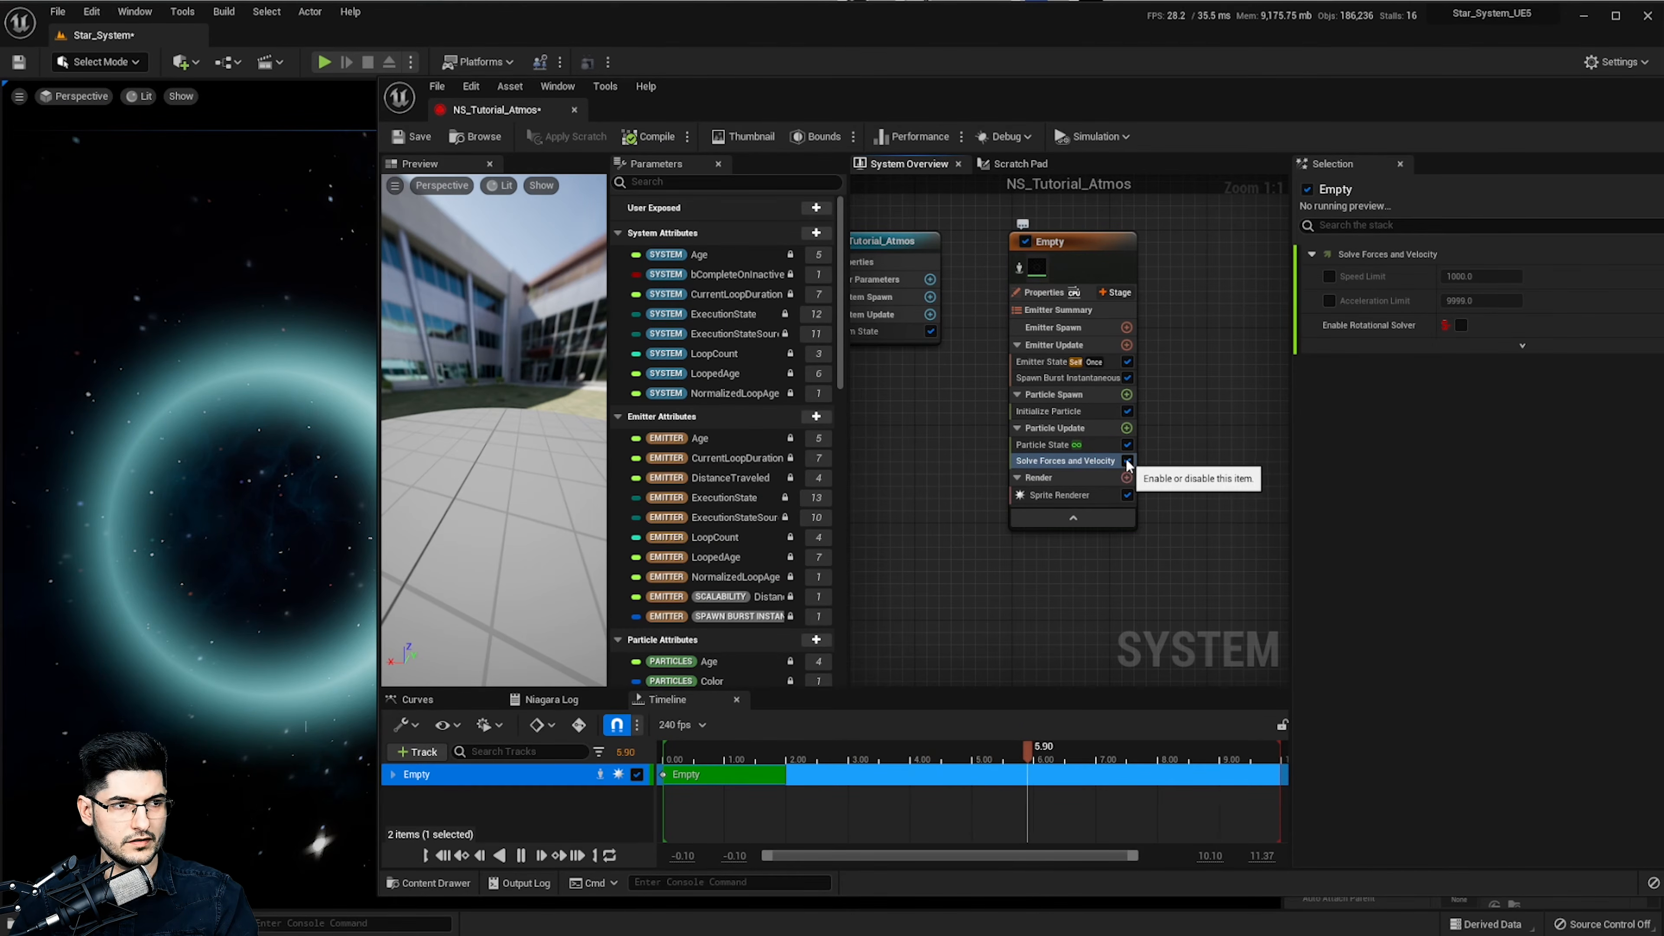
pyautogui.click(1128, 461)
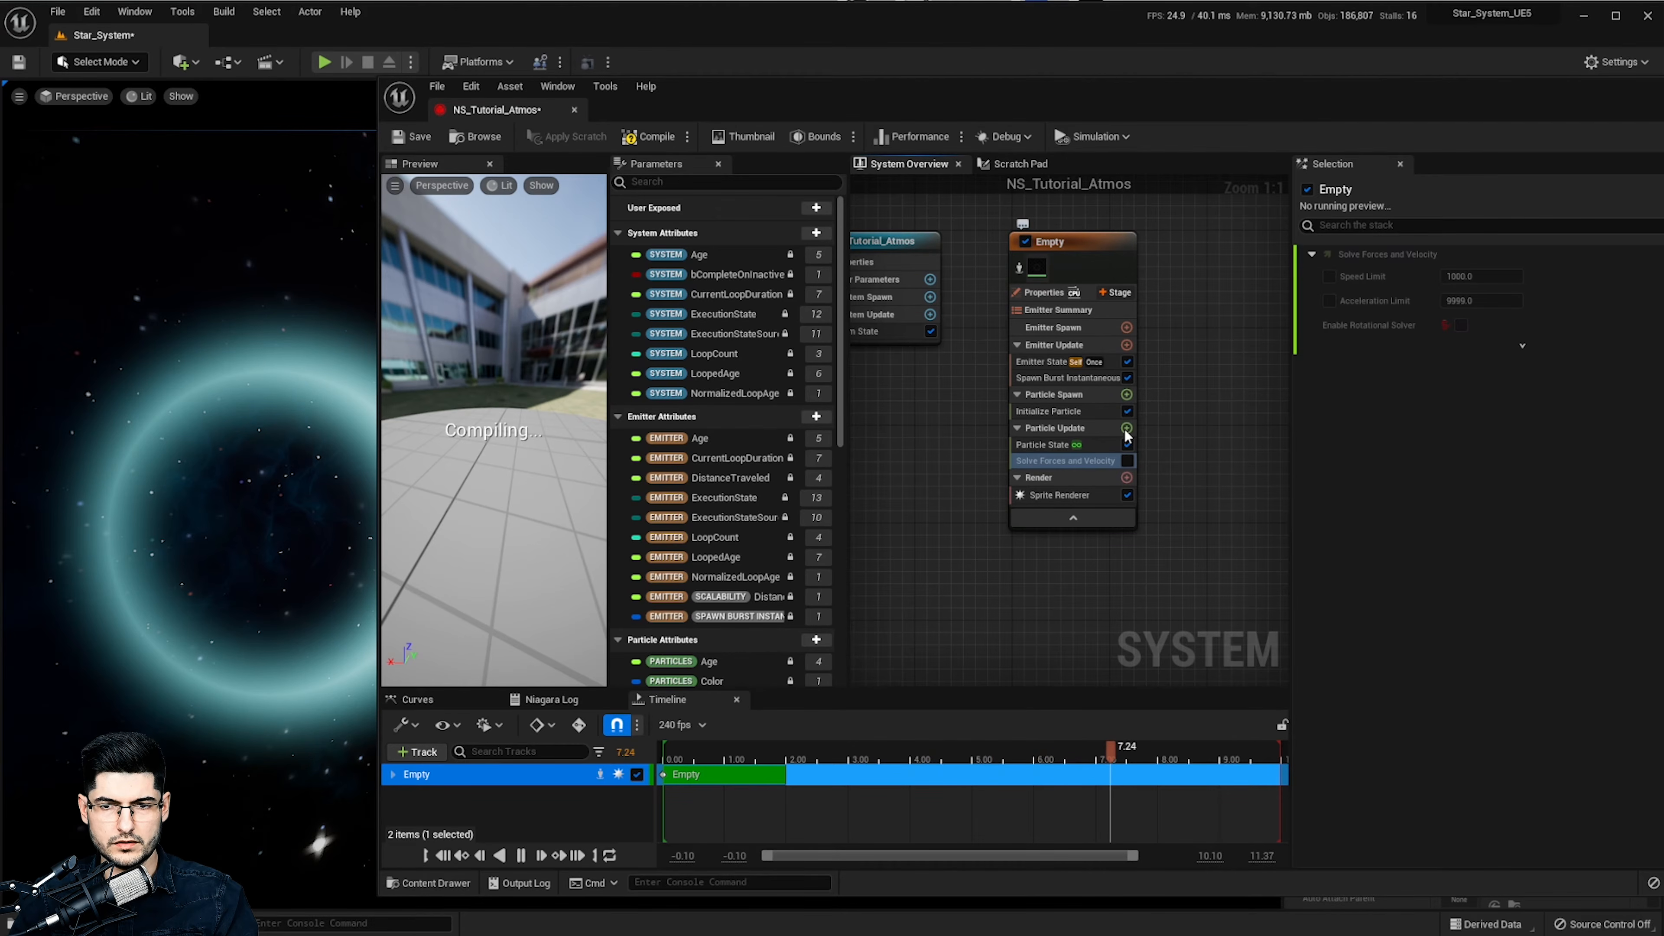
# Add a Dynamic Material Parameters module to the emitter's Particle Update group
pyautogui.click(1134, 429)
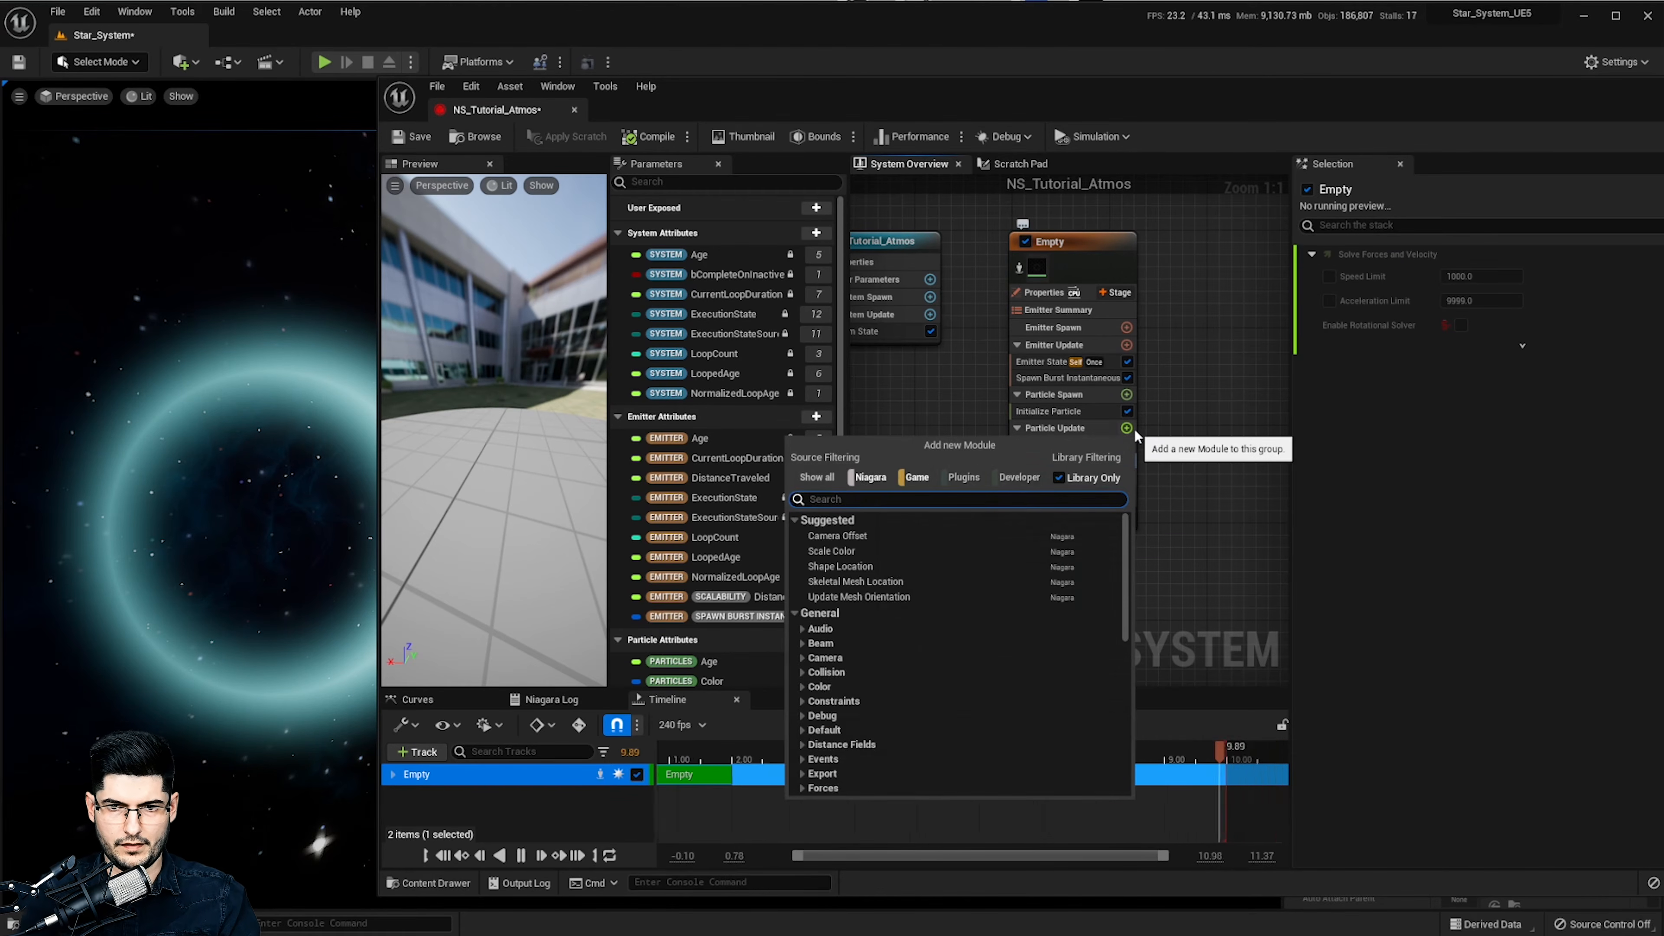
pyautogui.write('dynam')
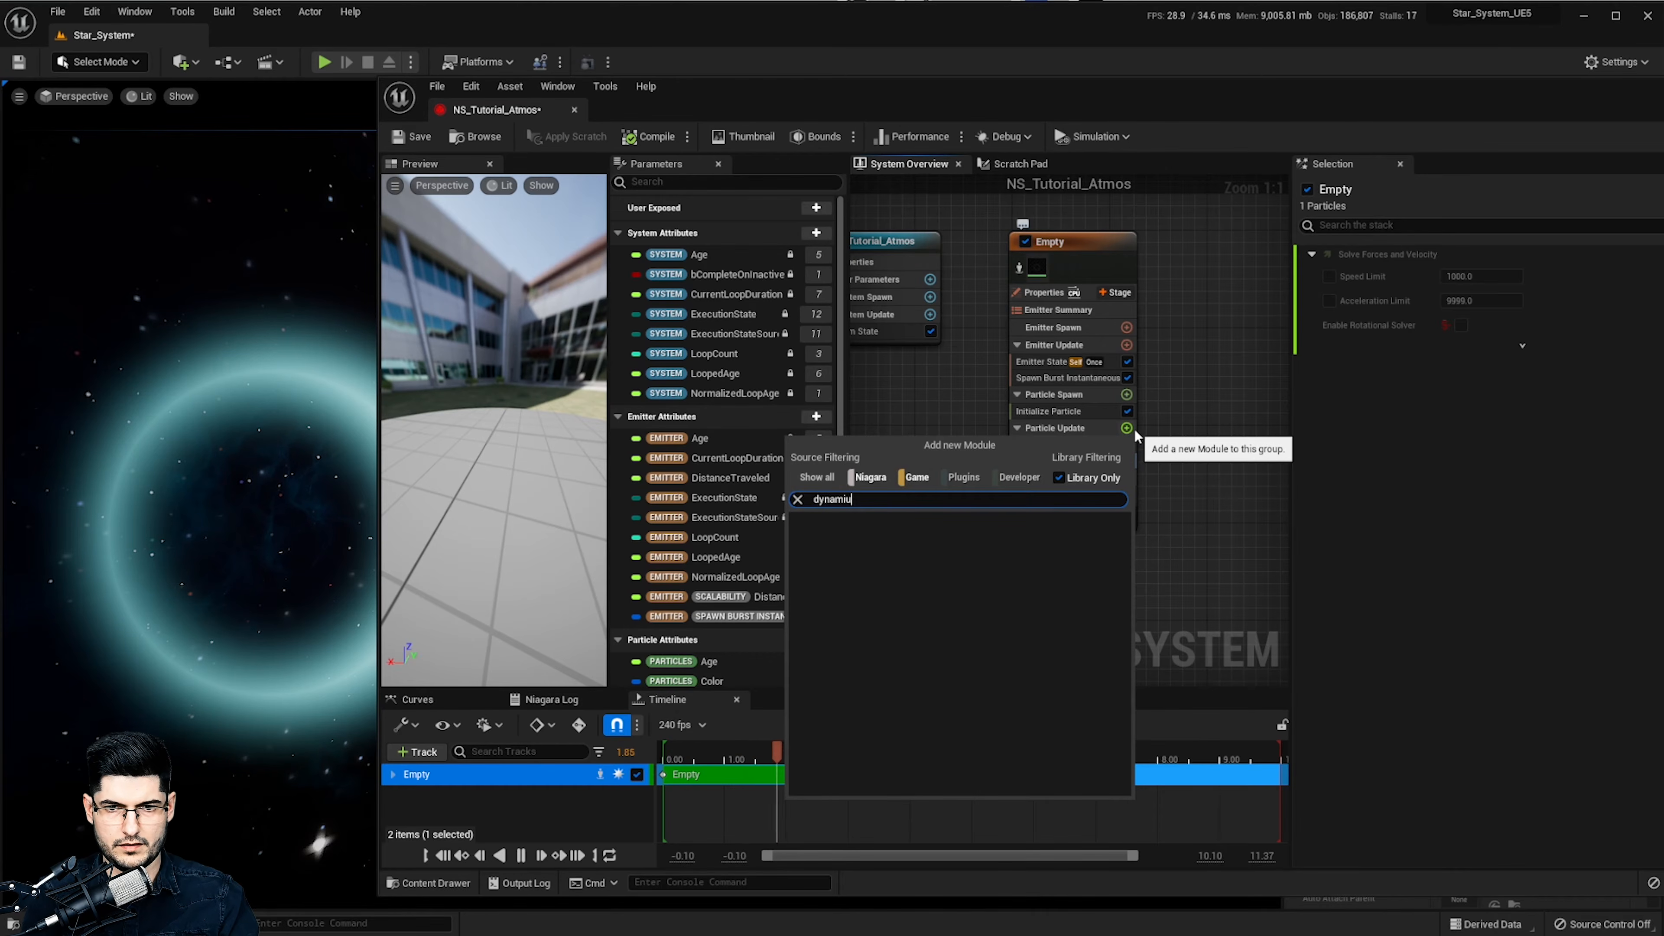
pyautogui.press('Return')
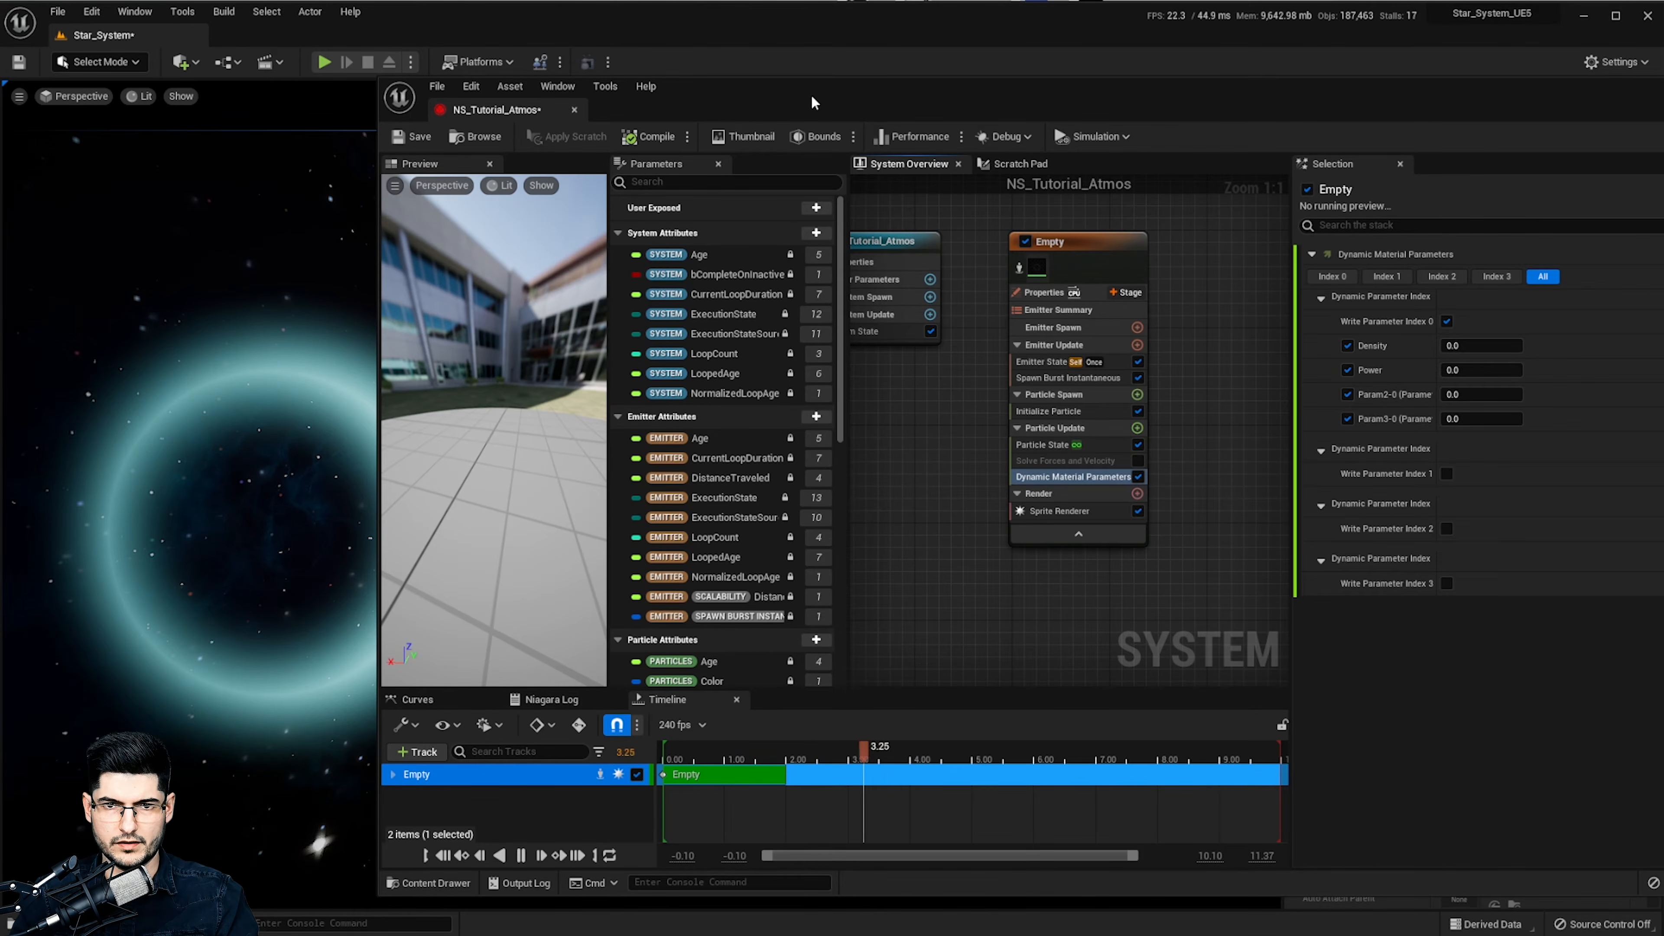
pyautogui.moveTo(813, 94)
pyautogui.mouseDown()
pyautogui.moveTo(1235, 98)
pyautogui.moveTo(810, 111)
pyautogui.mouseUp()
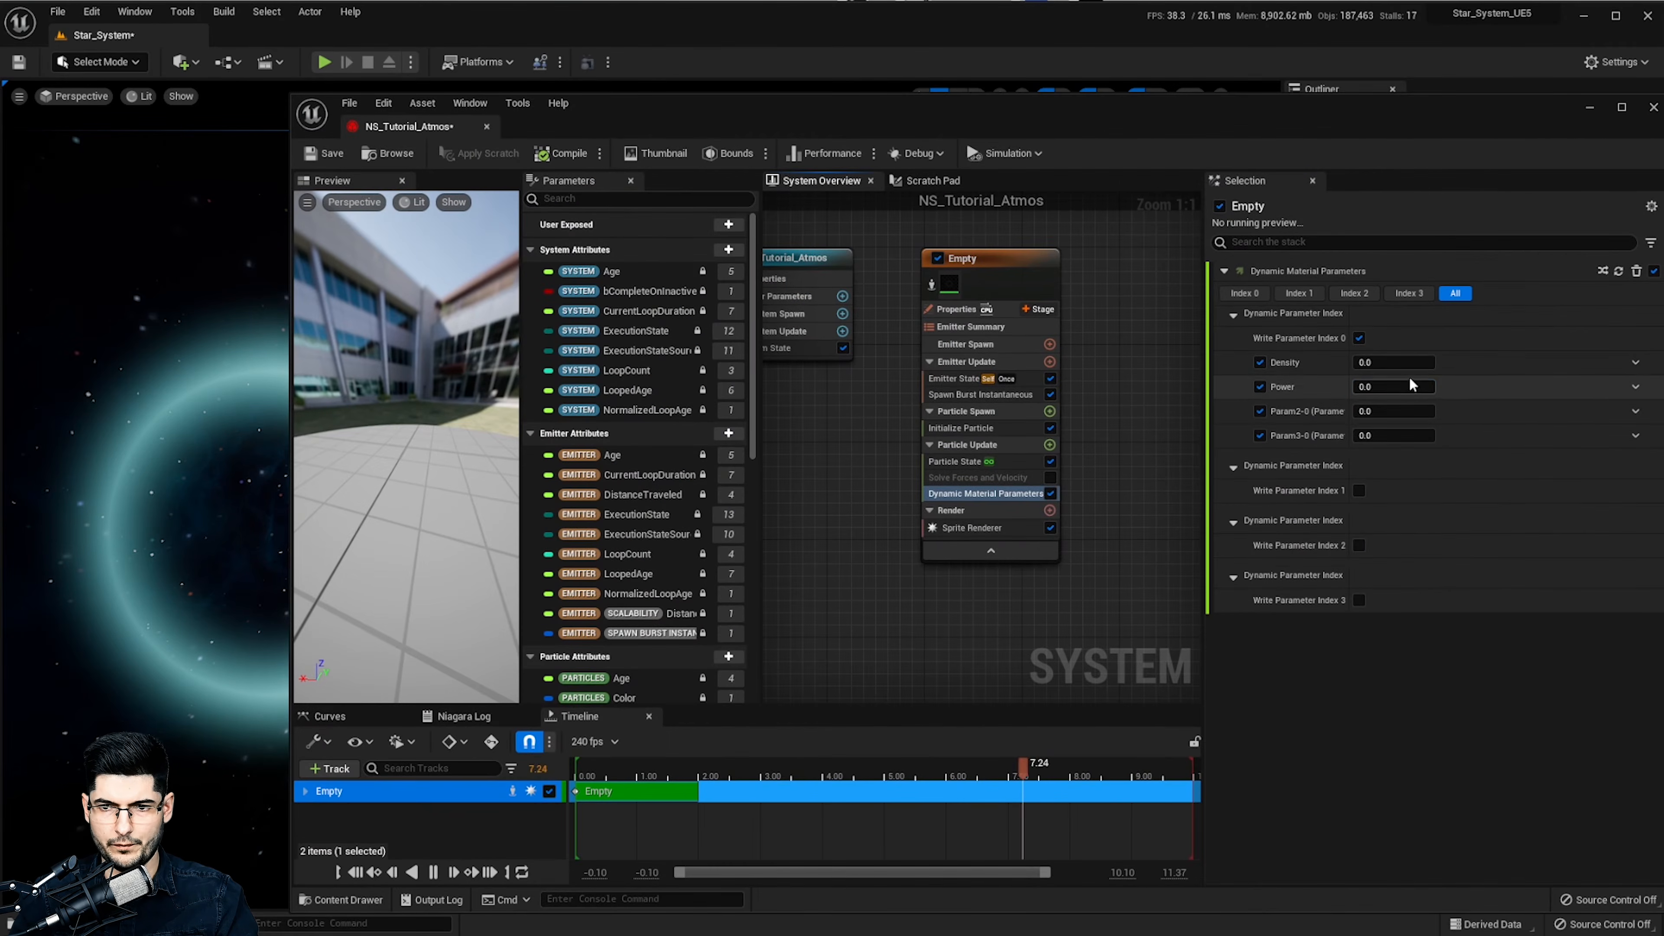
pyautogui.write('1')
pyautogui.press('Return')
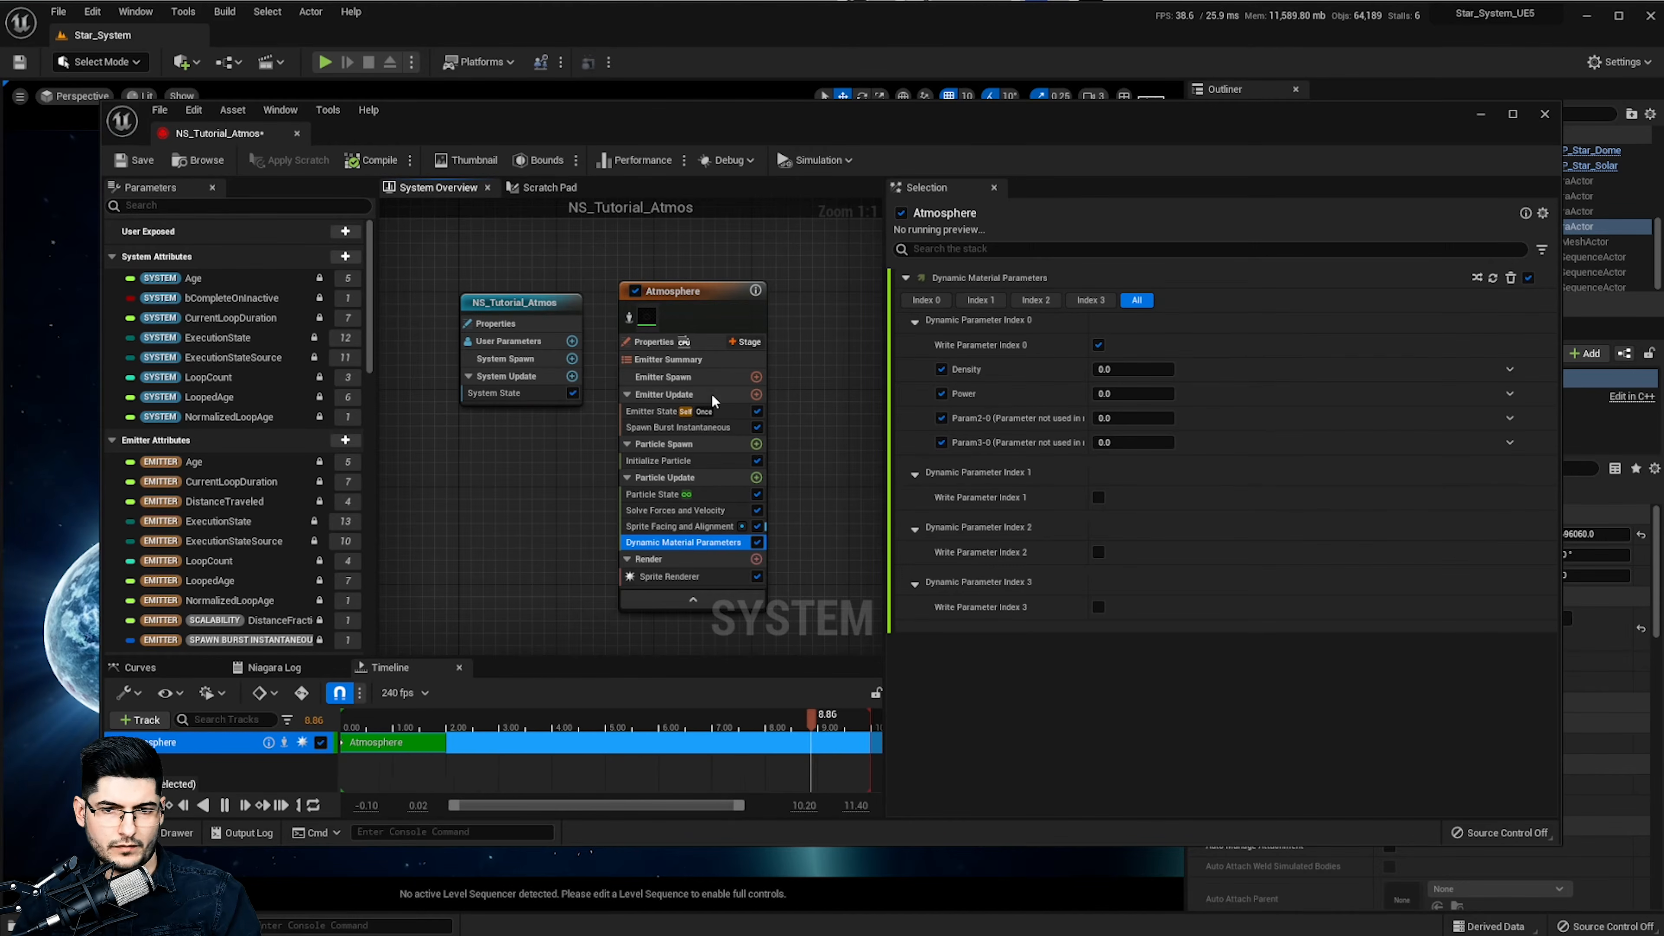
# In Dynamic Material Parameters, set Density to 0.5 and Power to 1.0
pyautogui.moveTo(711, 394); pyautogui.dragTo(705, 494, button='right')
pyautogui.click(1137, 369)
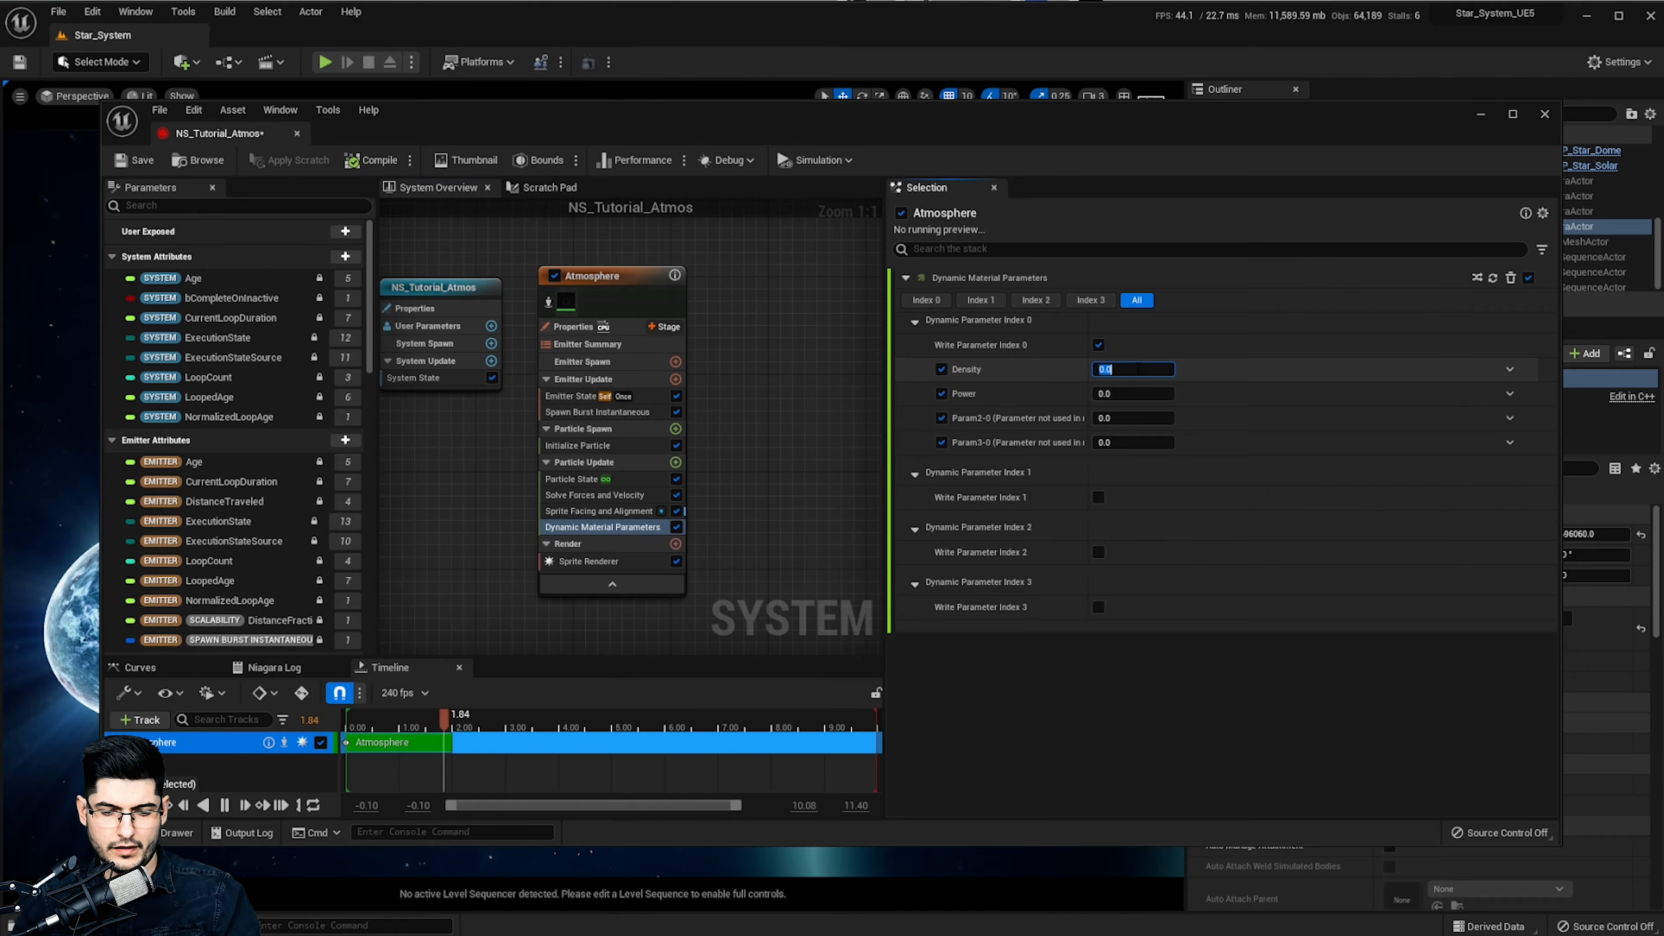
pyautogui.write('0.5')
pyautogui.press('Return')
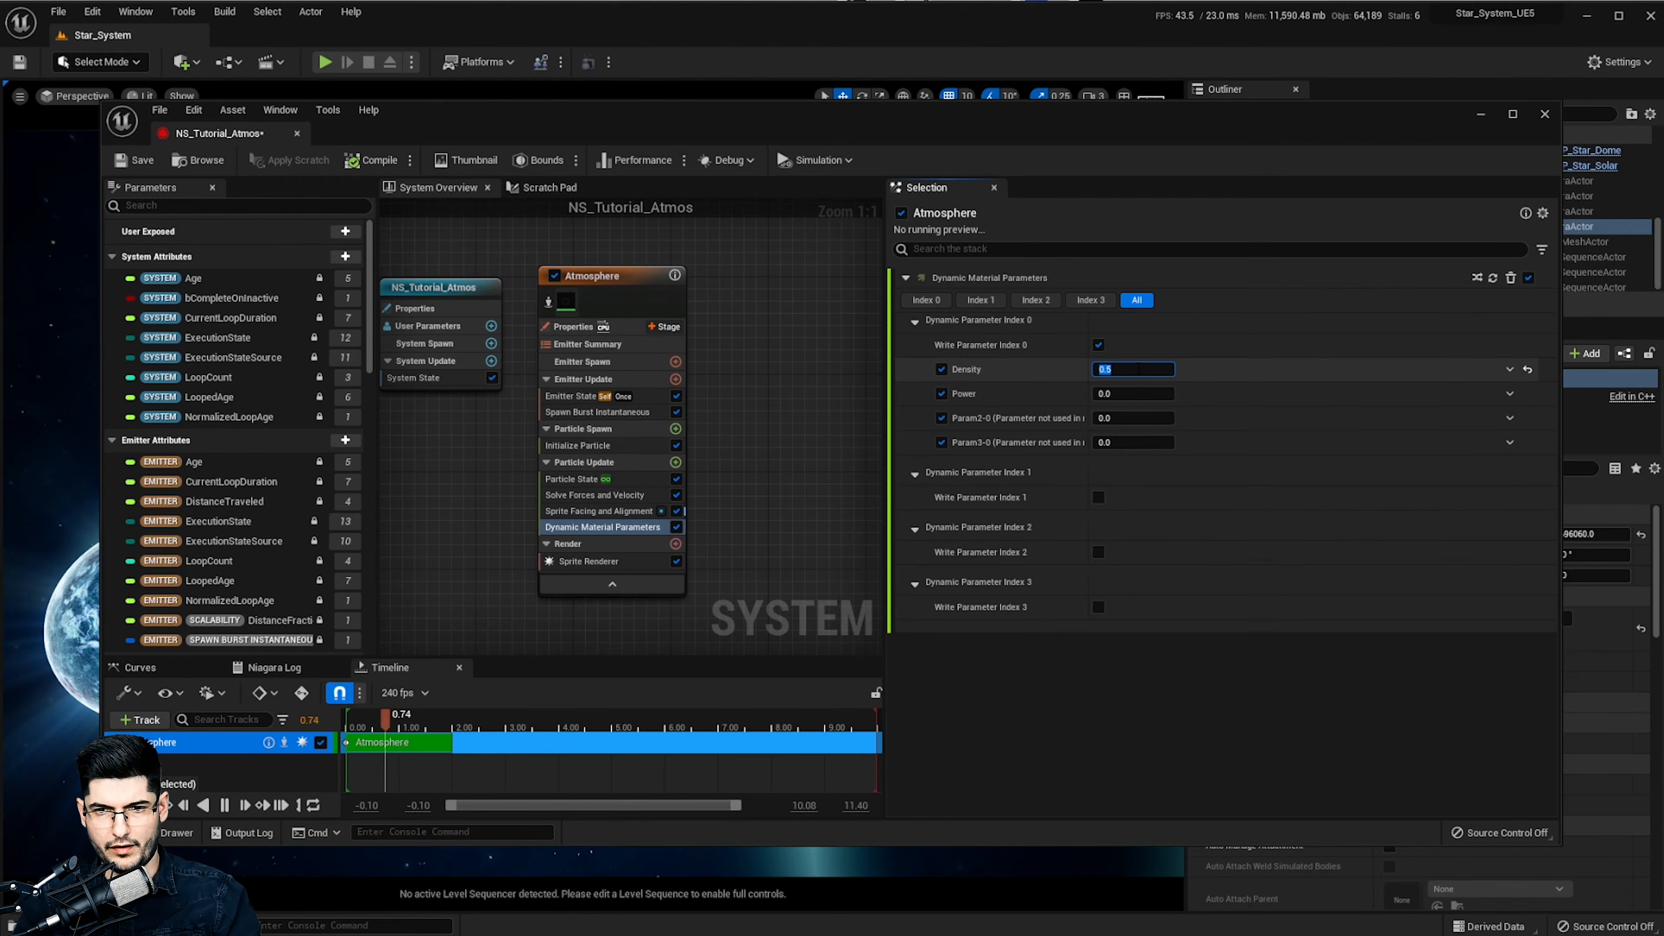
pyautogui.click(1133, 388)
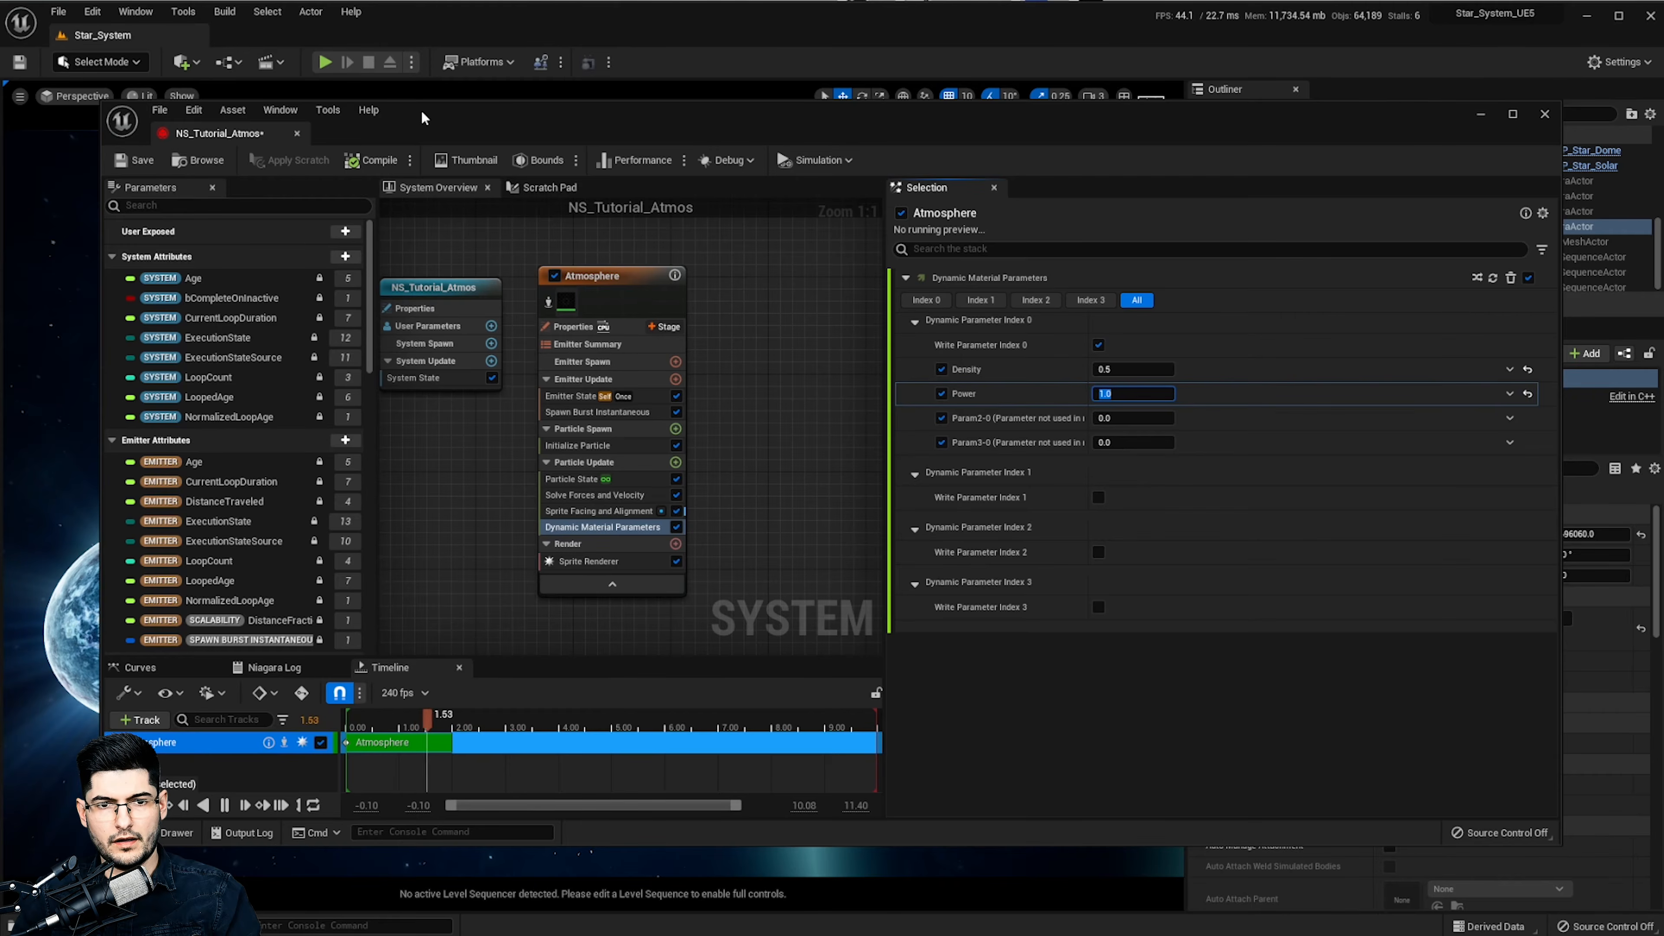
# Uncover the level view, frame the atmosphere effect, raise the camera speed to 6 and fly closer to the sprite
pyautogui.moveTo(423, 118); pyautogui.dragTo(1489, 126)
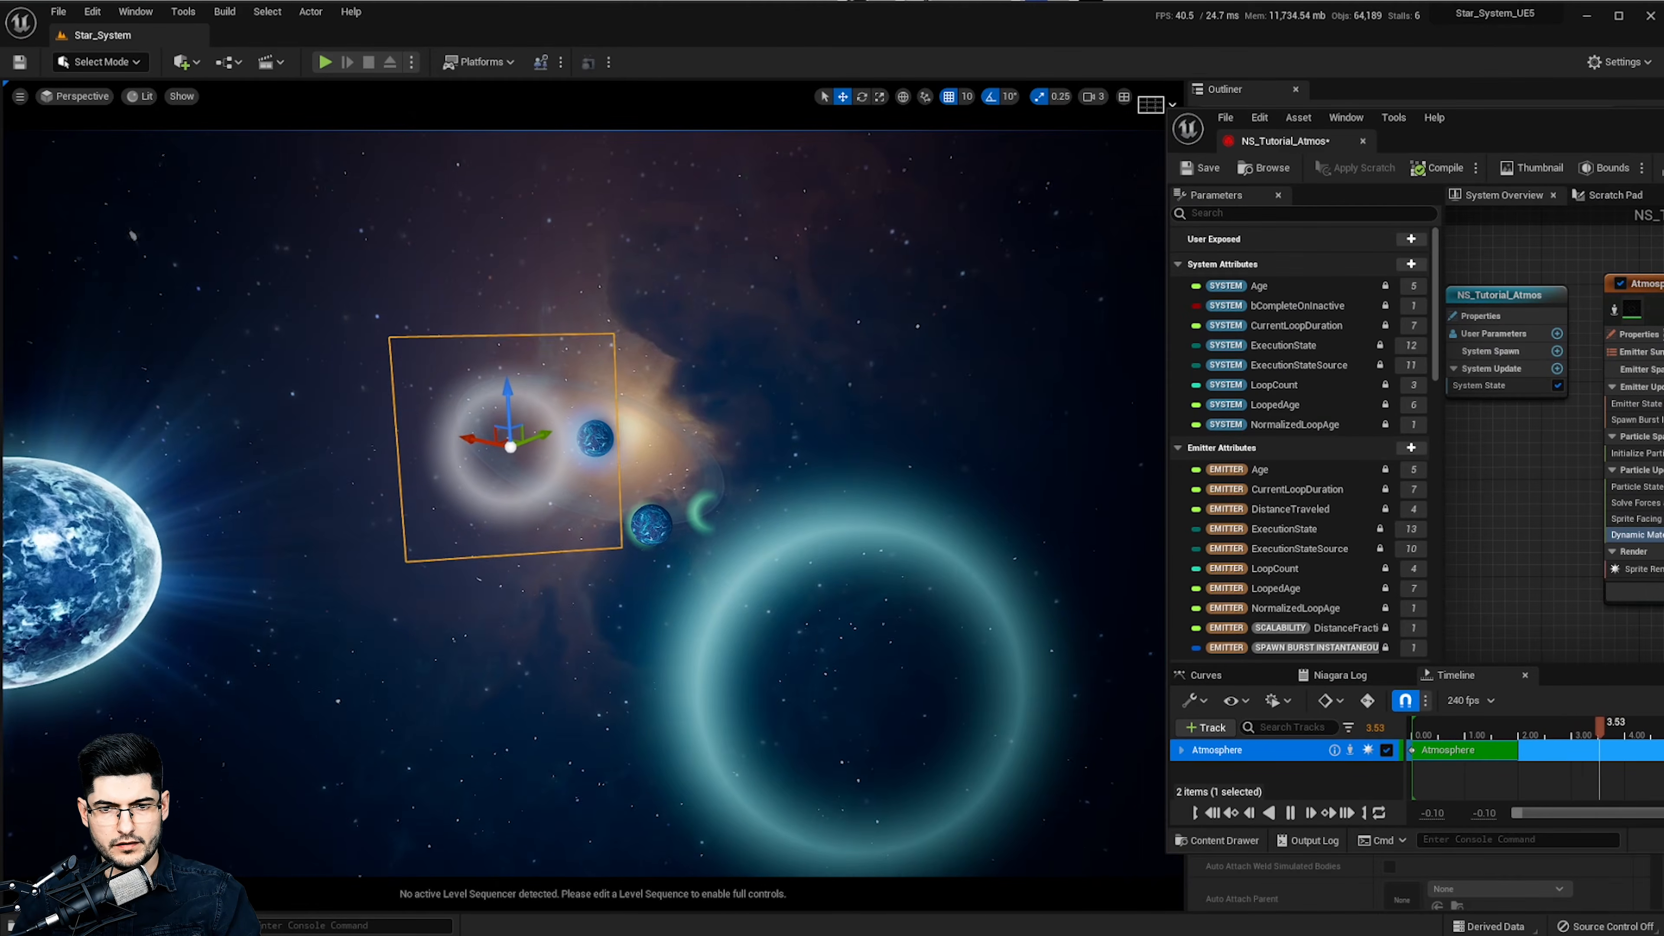
pyautogui.press('f')
pyautogui.click(1093, 98)
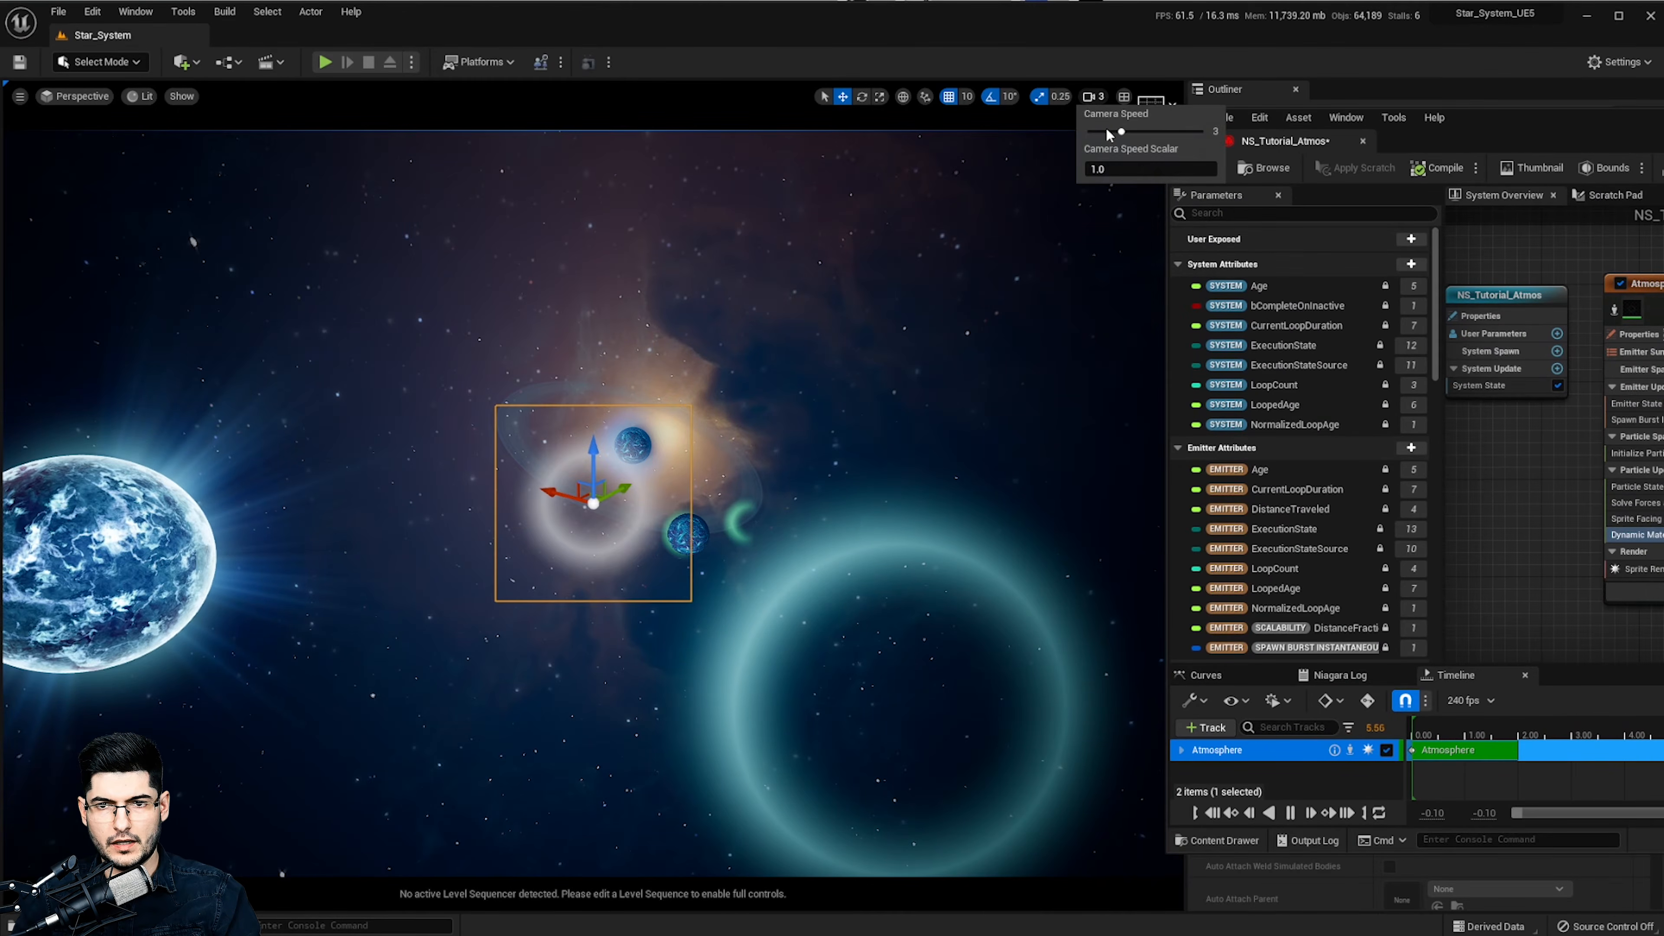
pyautogui.moveTo(1167, 138); pyautogui.dragTo(1171, 137)
pyautogui.moveTo(593, 459); pyautogui.dragTo(565, 433, button='right')
pyautogui.press('w')
pyautogui.press('w')
pyautogui.press('a')
# Bring the Niagara editor back and narrow its window so the level view stays visible beside it
pyautogui.moveTo(1663, 130); pyautogui.dragTo(1135, 150)
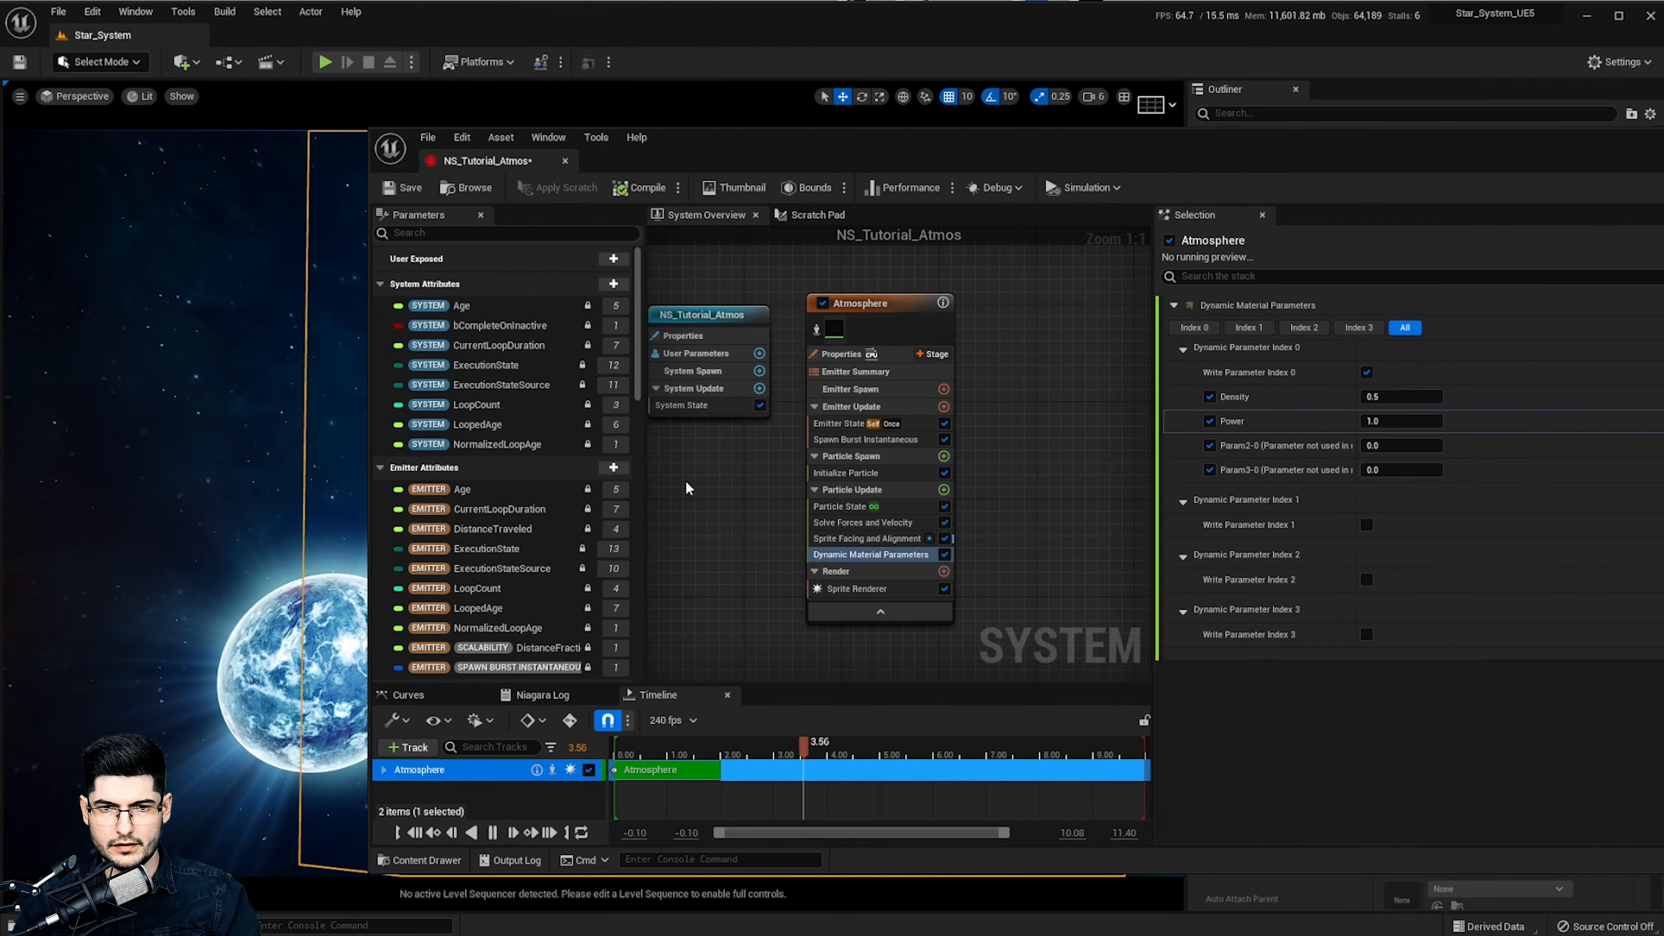
pyautogui.moveTo(368, 496); pyautogui.dragTo(814, 496)
pyautogui.moveTo(1245, 152); pyautogui.dragTo(1035, 146)
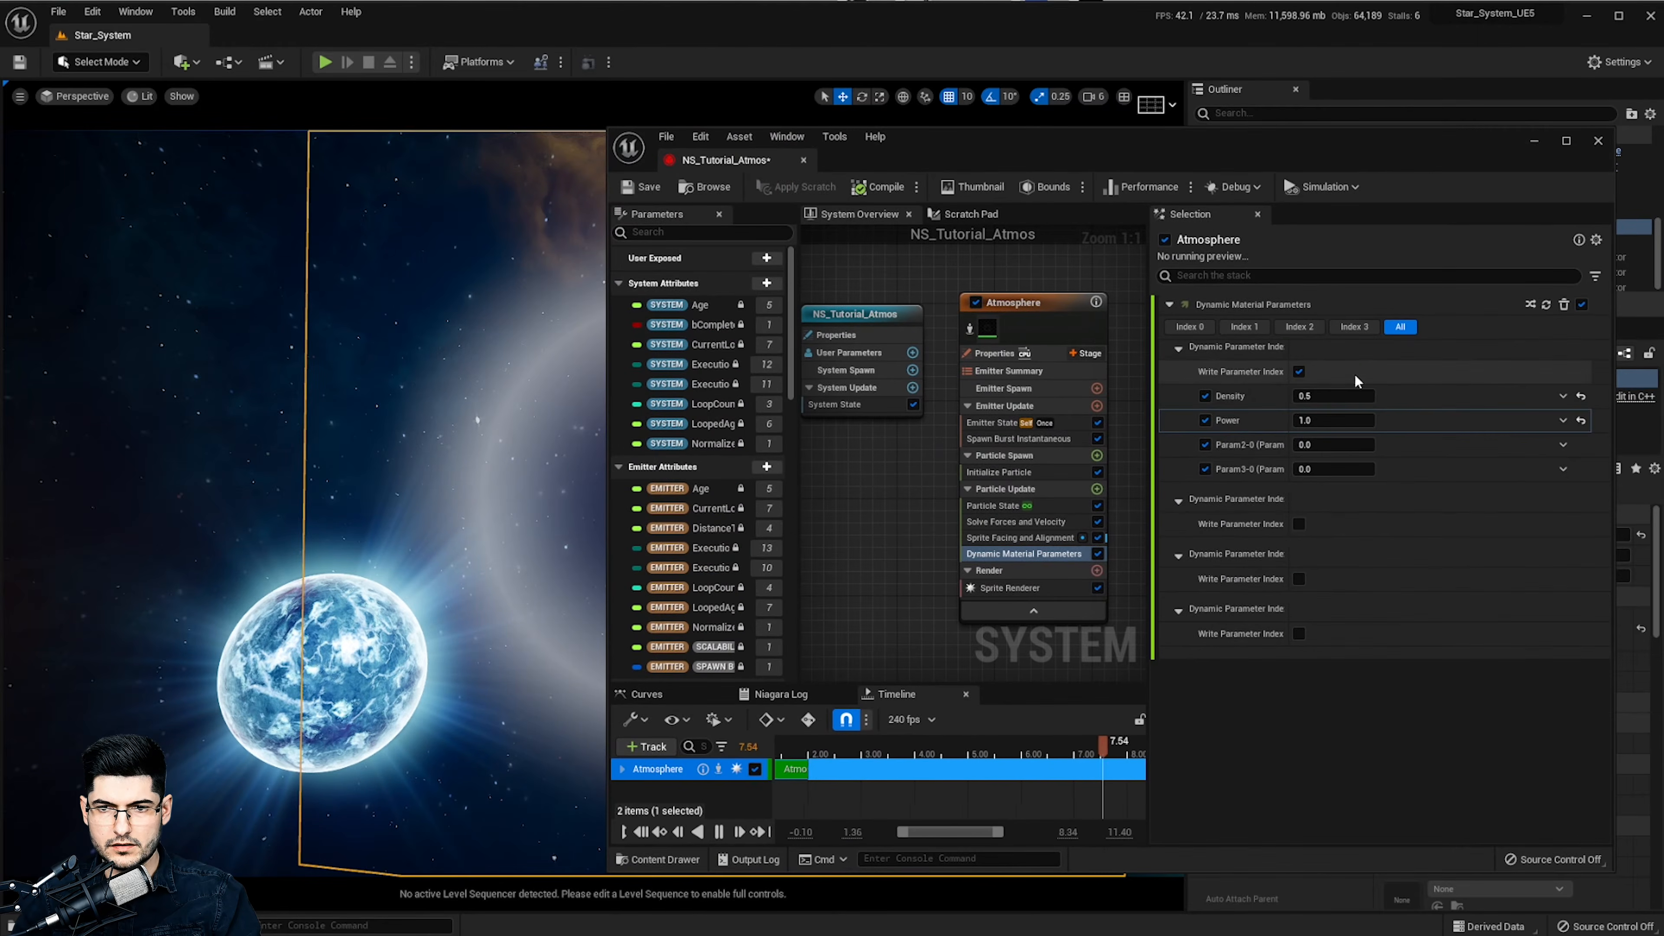
# Try a Density of 1 in Dynamic Material Parameters and raise it to 5
pyautogui.click(1322, 397)
pyautogui.write('1')
pyautogui.press('Return')
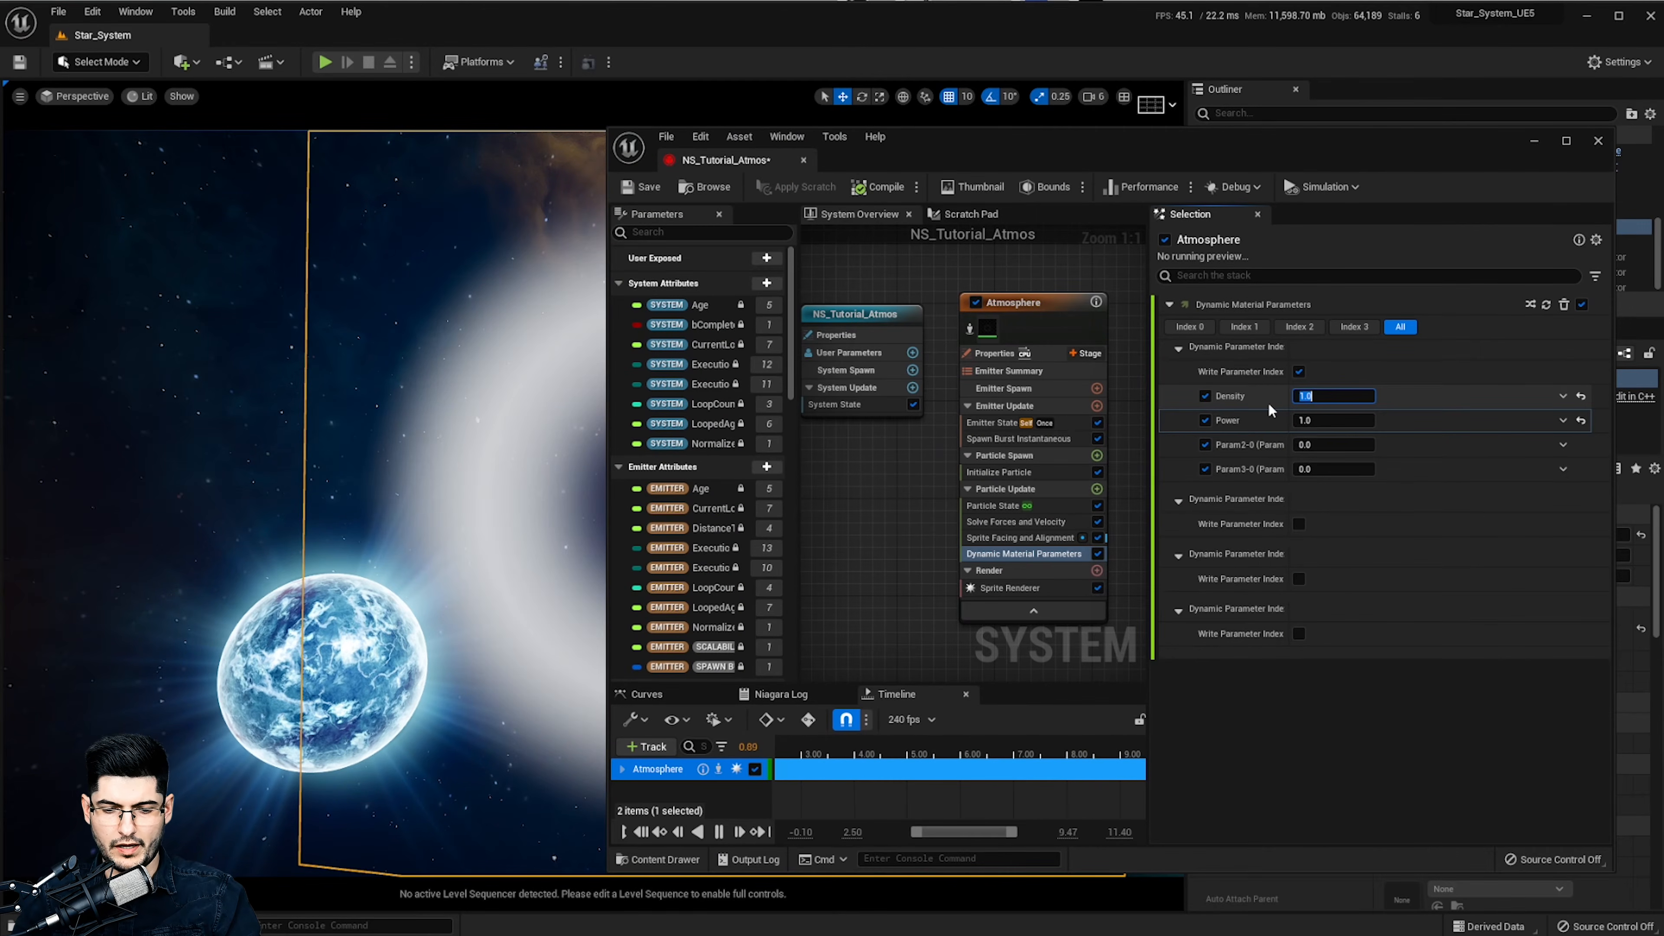
pyautogui.write('5')
pyautogui.press('Return')
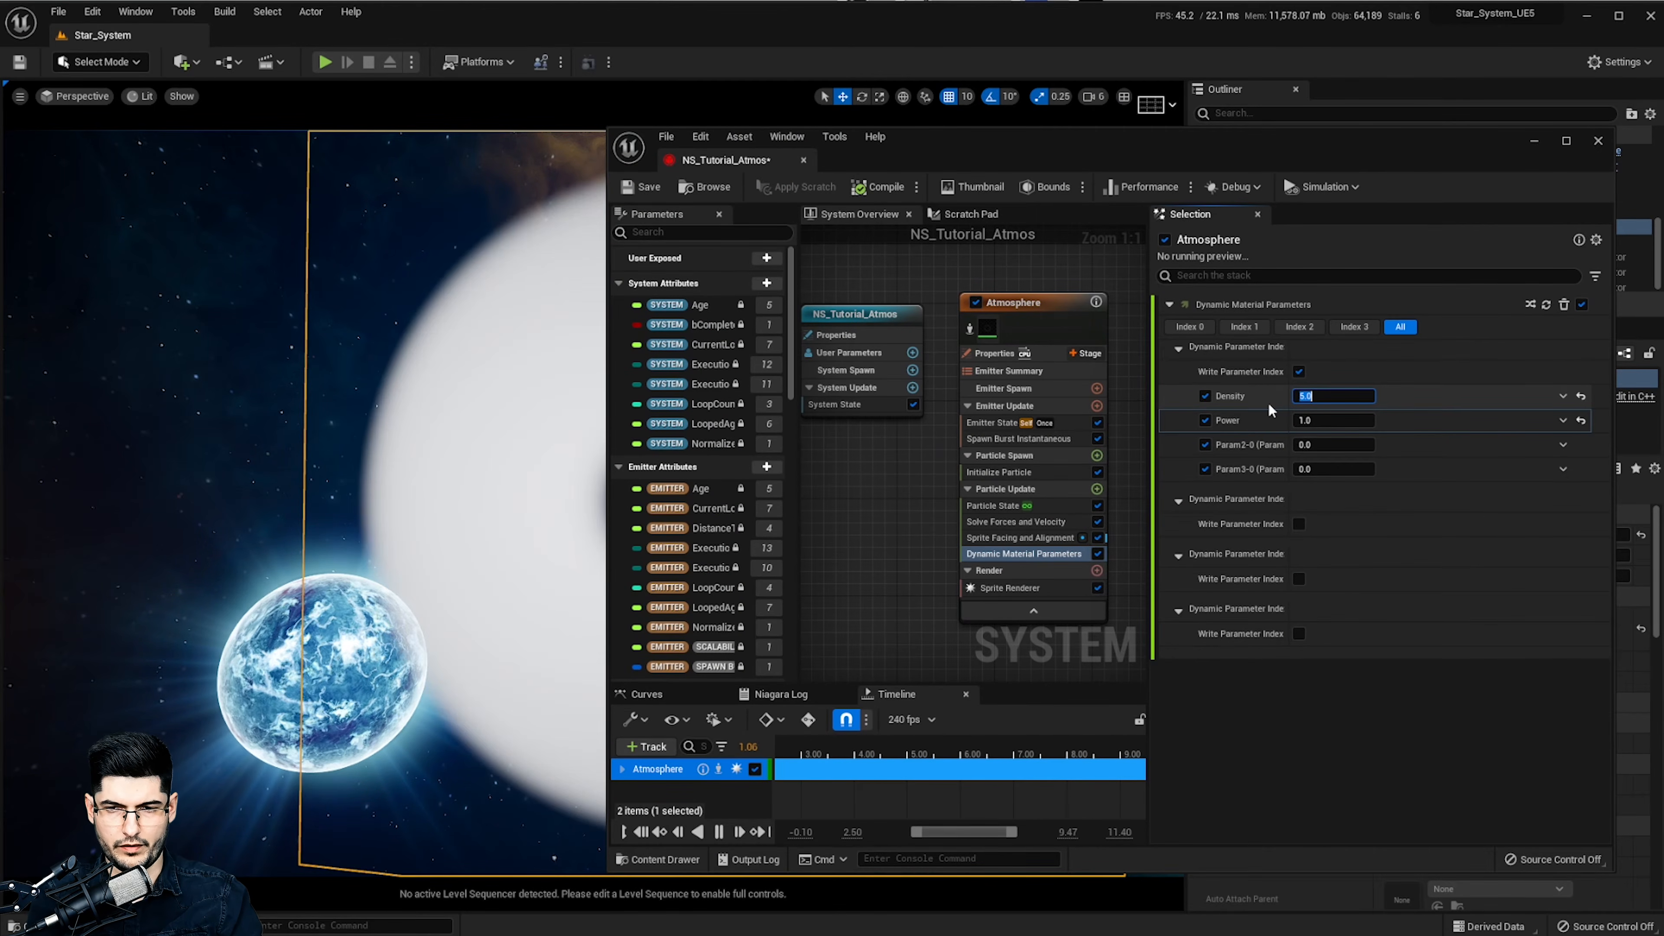
# Try Density values of 1 and 0.2 in Dynamic Material Parameters and settle on 0.5
pyautogui.write('1')
pyautogui.press('Return')
pyautogui.press('Return')
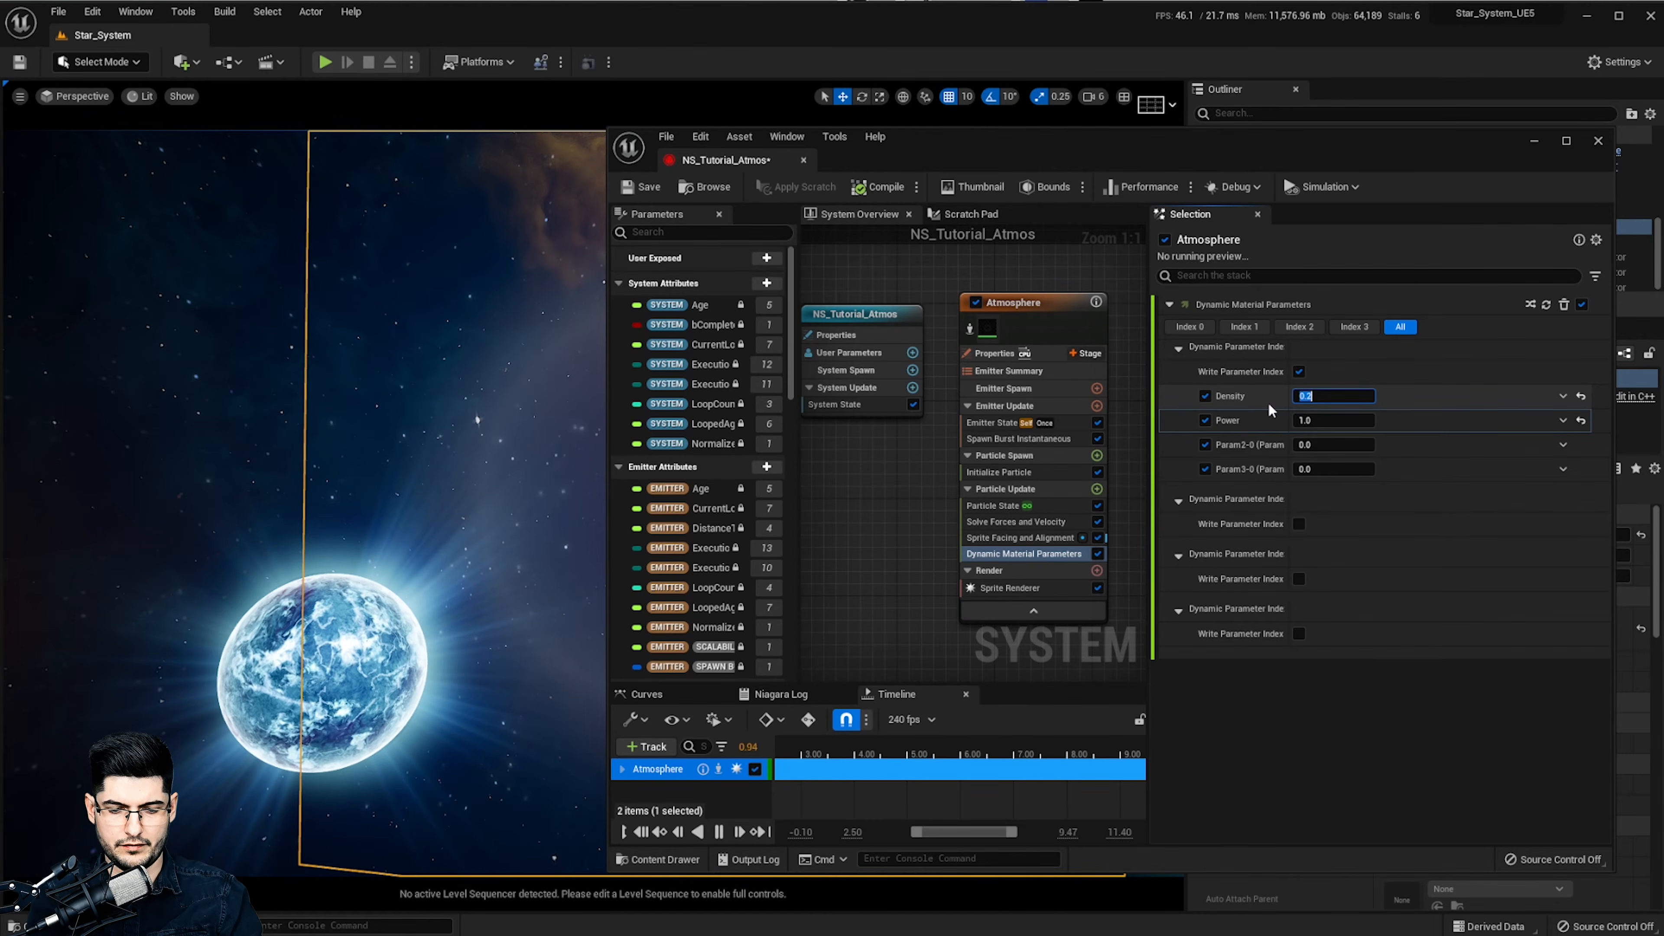
pyautogui.write('0.5')
pyautogui.press('Return')
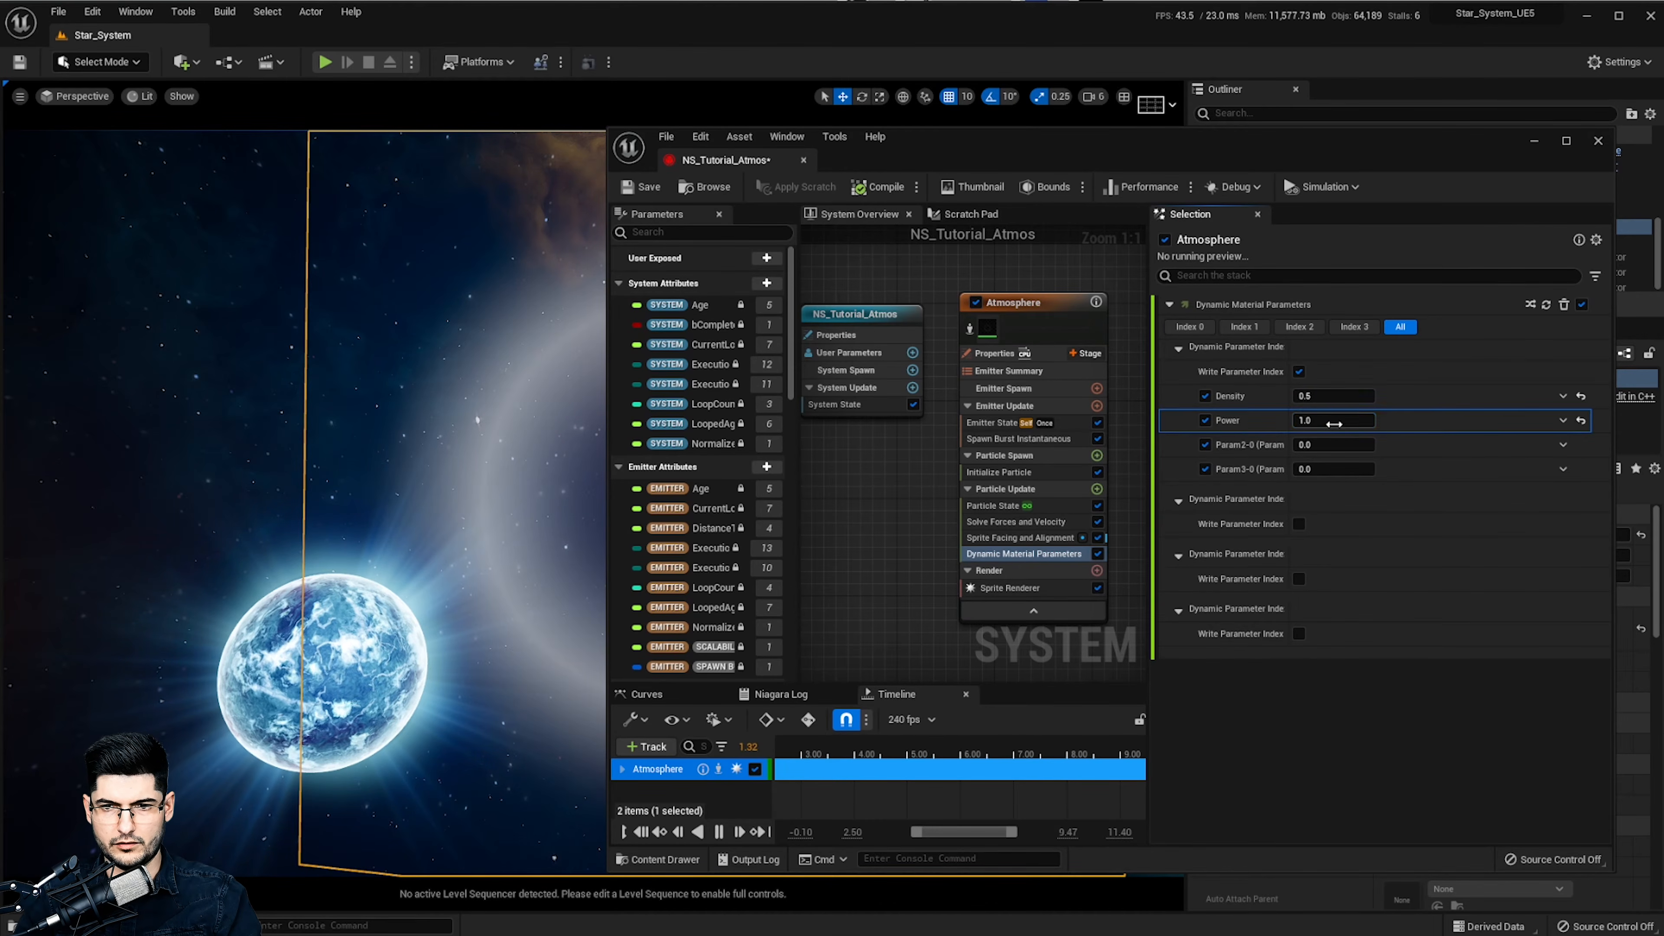
# Try Power values of 5, 0.5 and 0.1 in Dynamic Material Parameters and return it to 1
pyautogui.click(1335, 426)
pyautogui.write('5')
pyautogui.press('Return')
pyautogui.write('1')
pyautogui.press('Return')
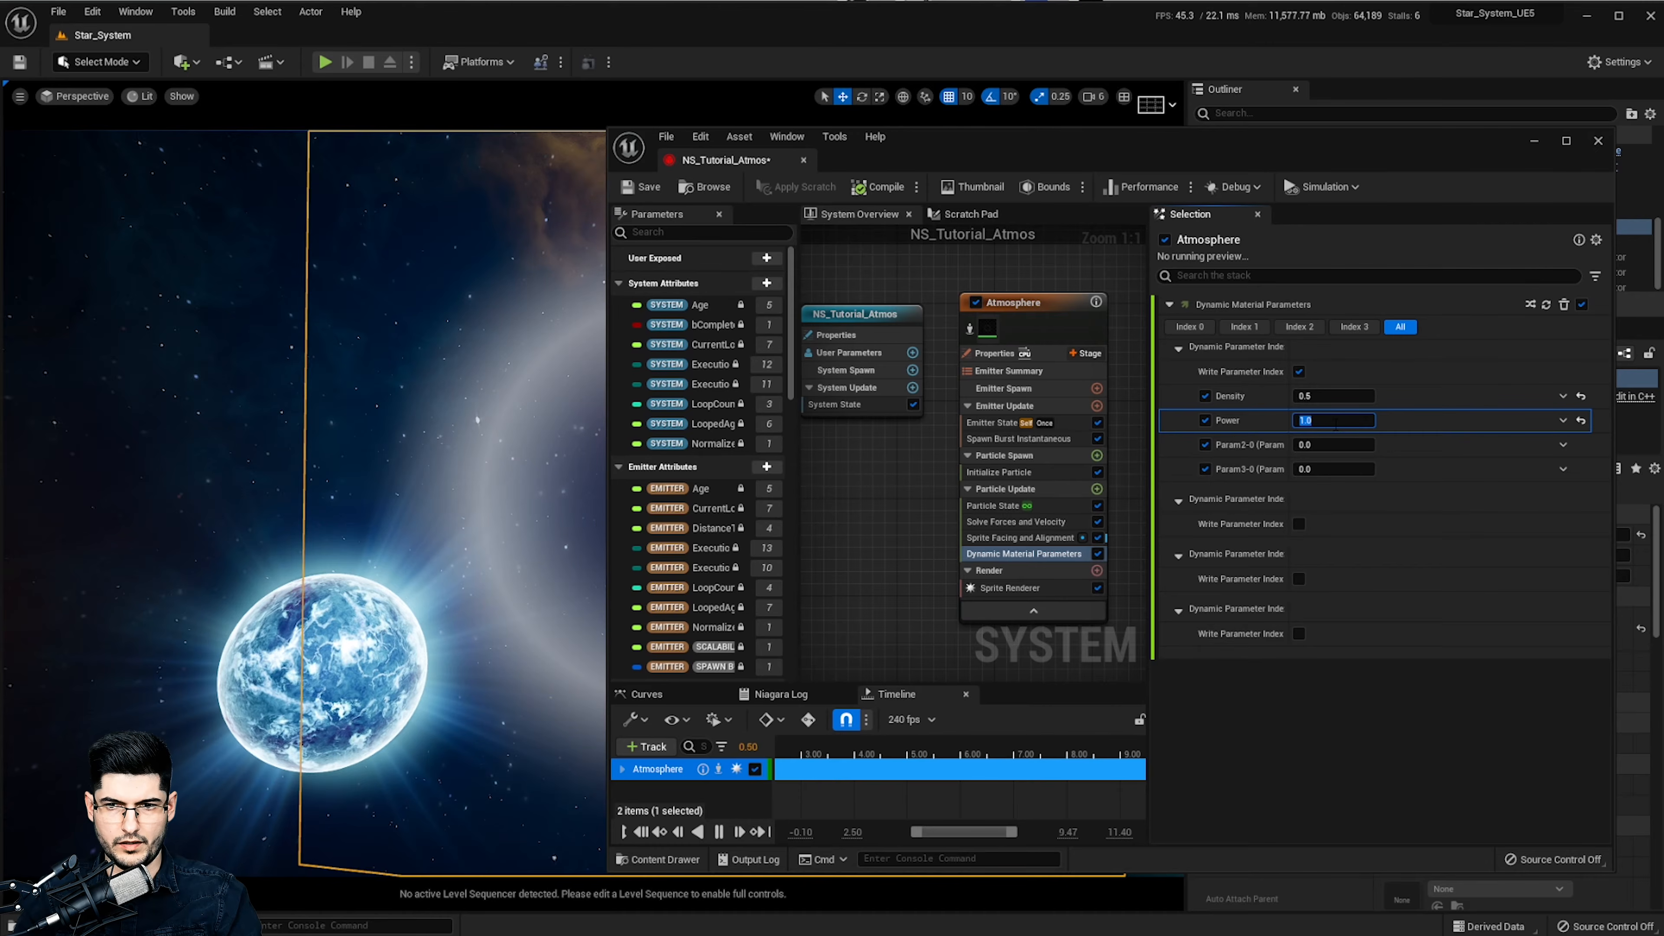
pyautogui.write('0.5')
pyautogui.press('Return')
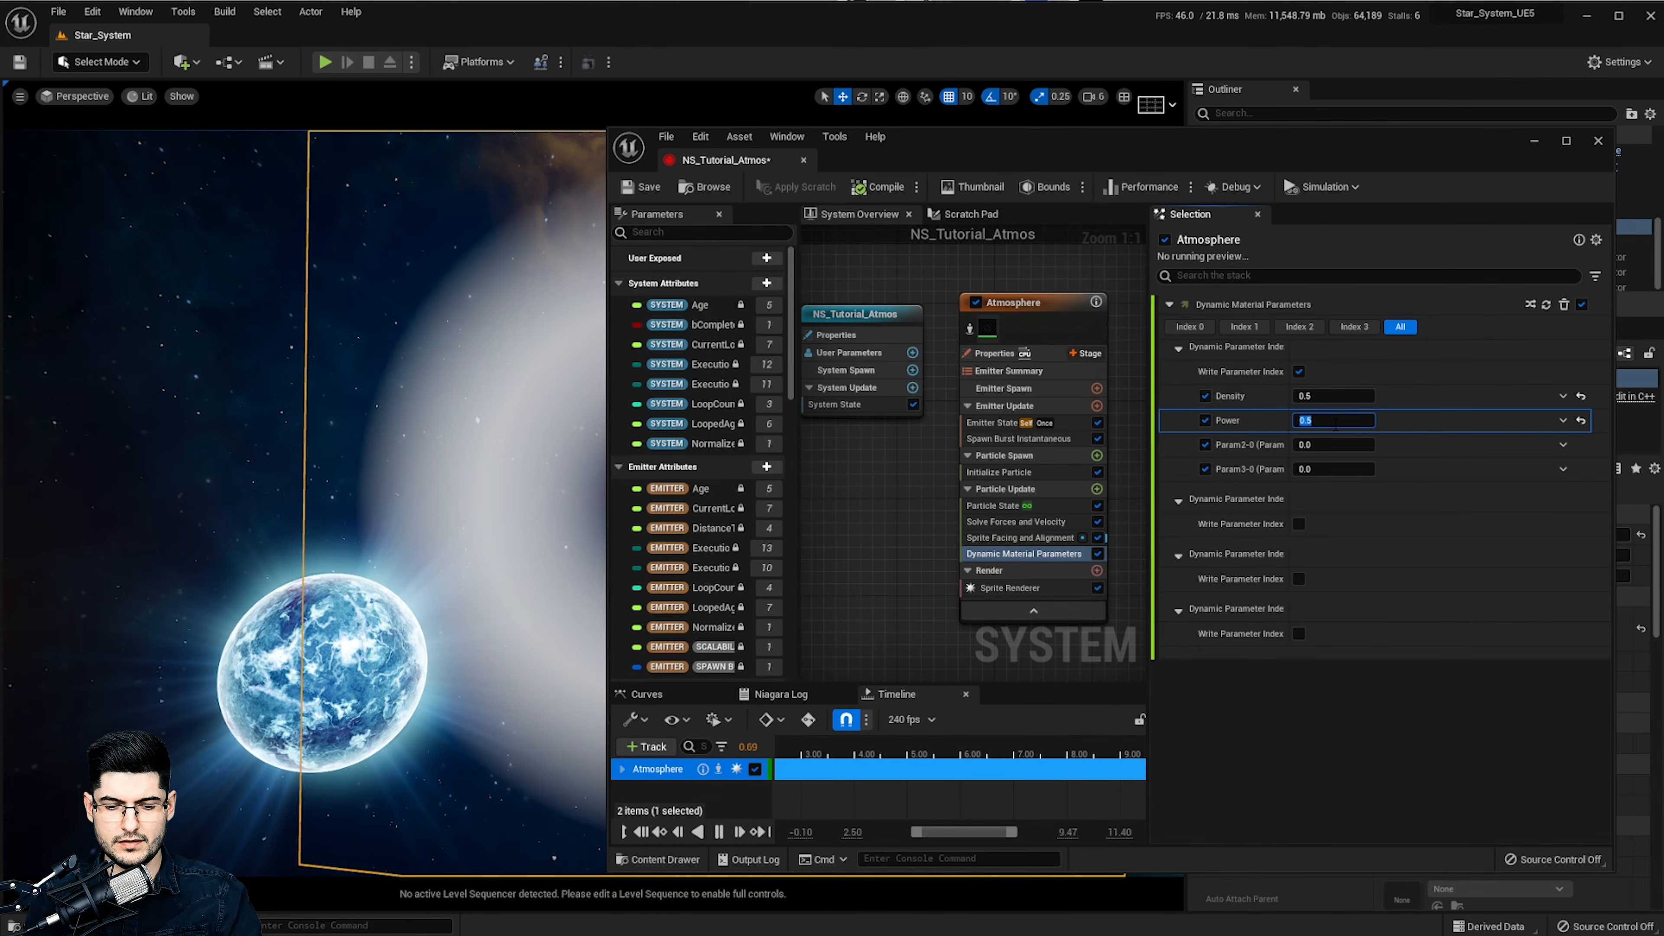
pyautogui.write('0.1')
pyautogui.press('Return')
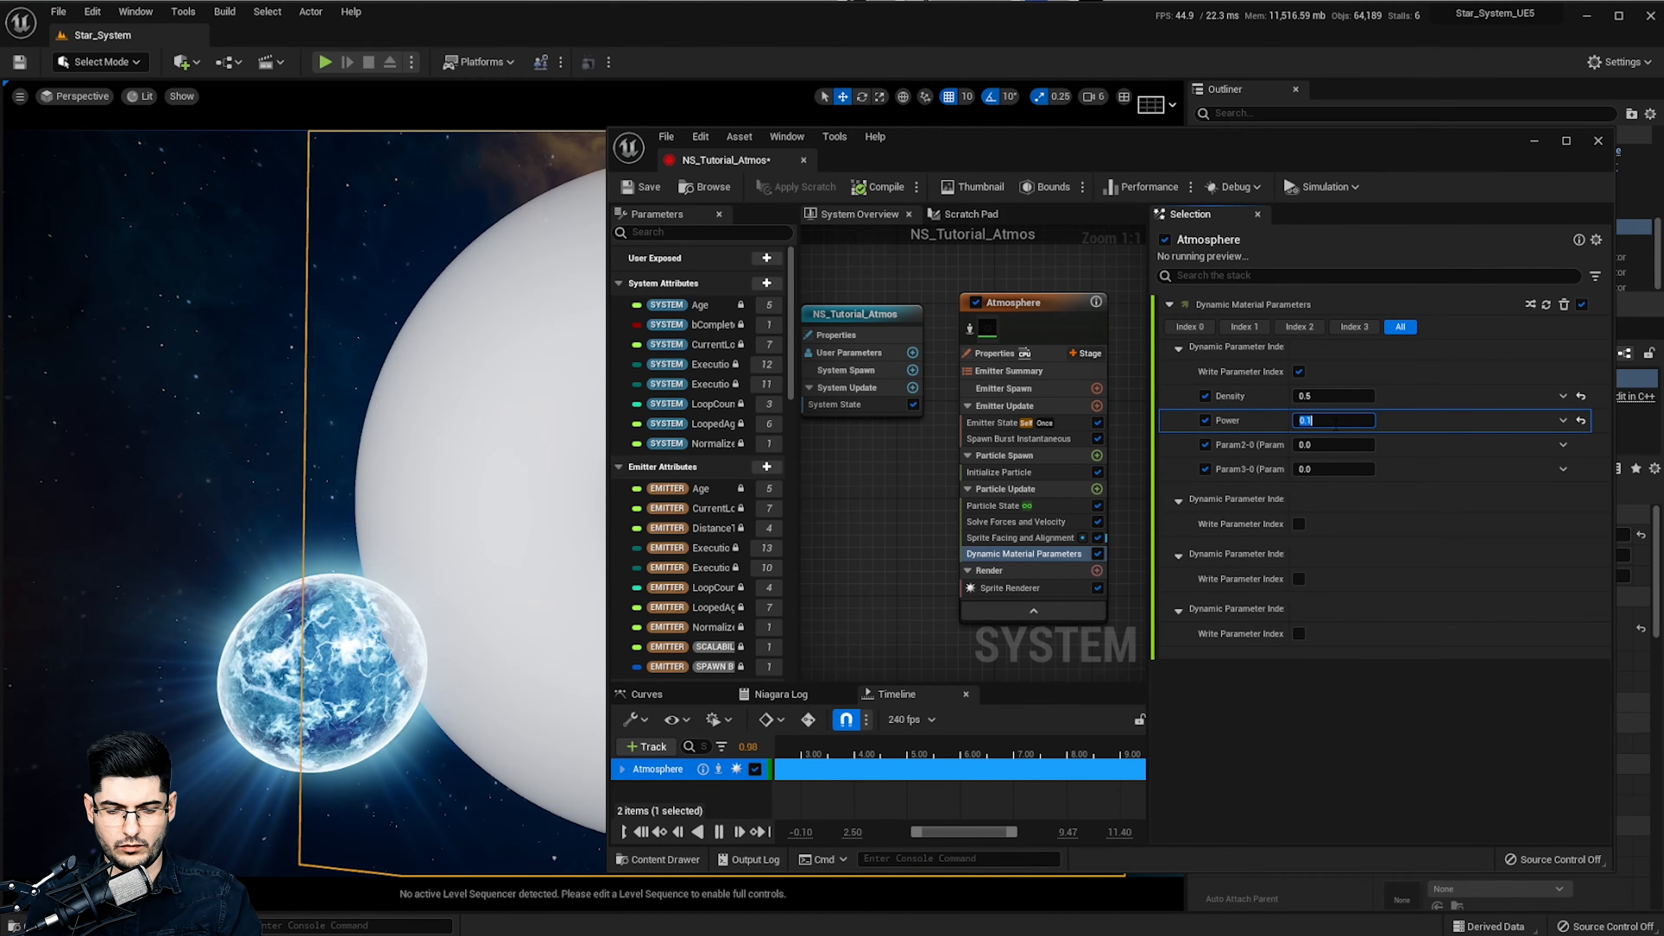
pyautogui.write('1')
pyautogui.press('Return')
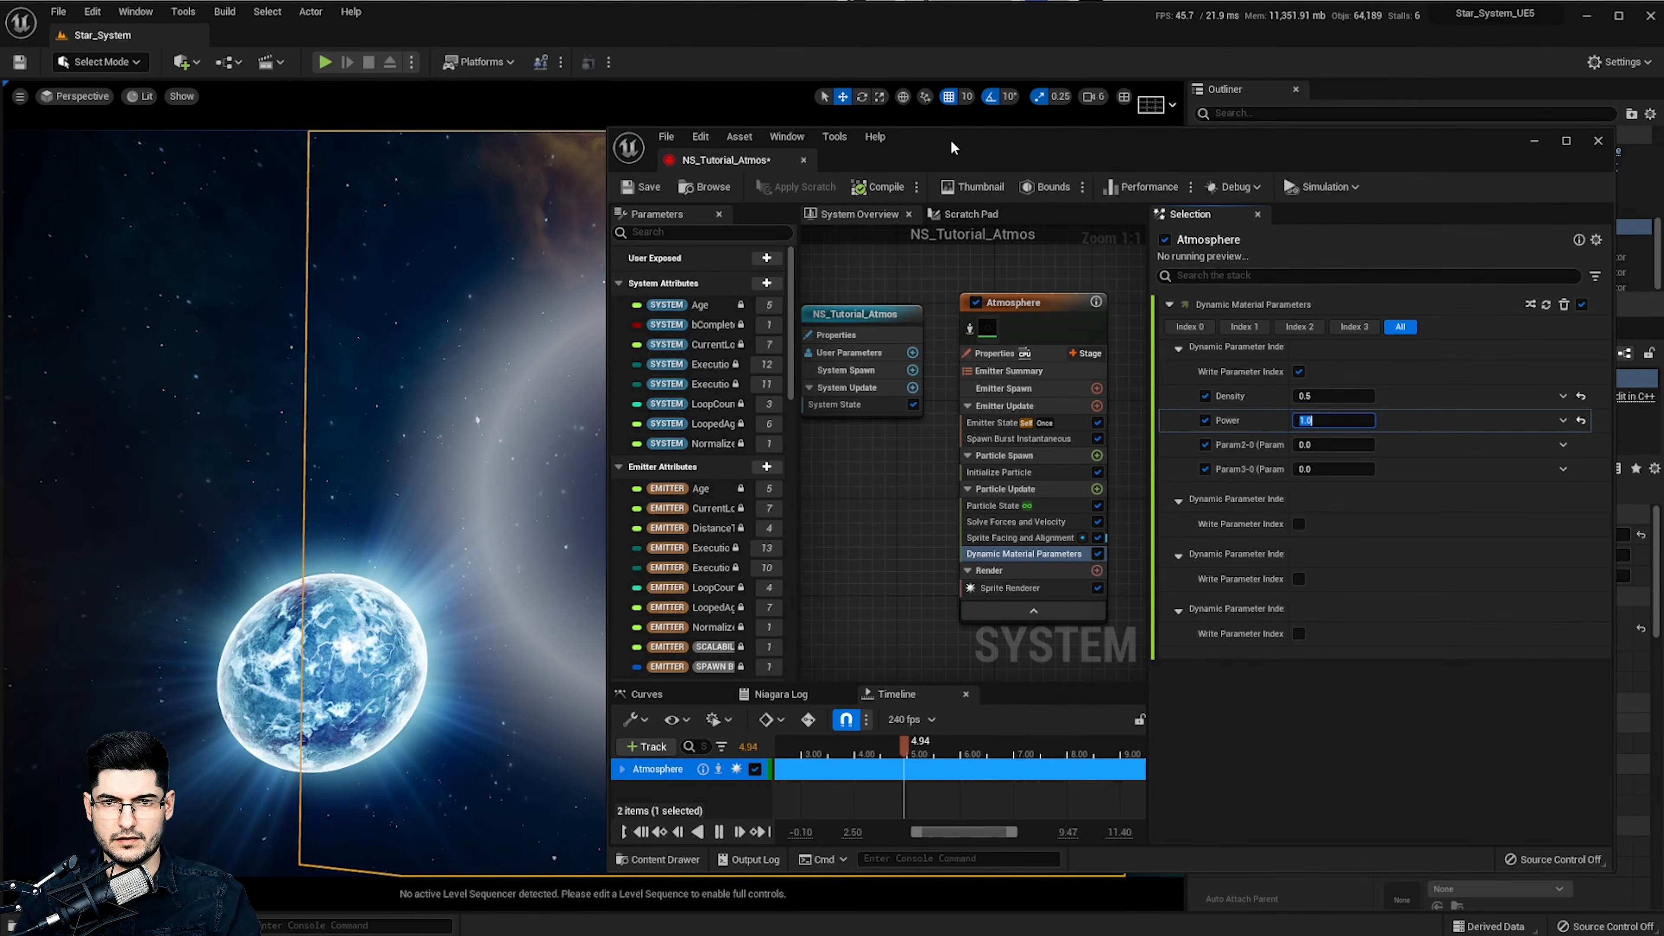
# Show the Atmosphere emitter's Initialize Particle settings and narrow the Niagara editor so the sprite in the level is uncovered
pyautogui.moveTo(953, 147); pyautogui.dragTo(886, 156)
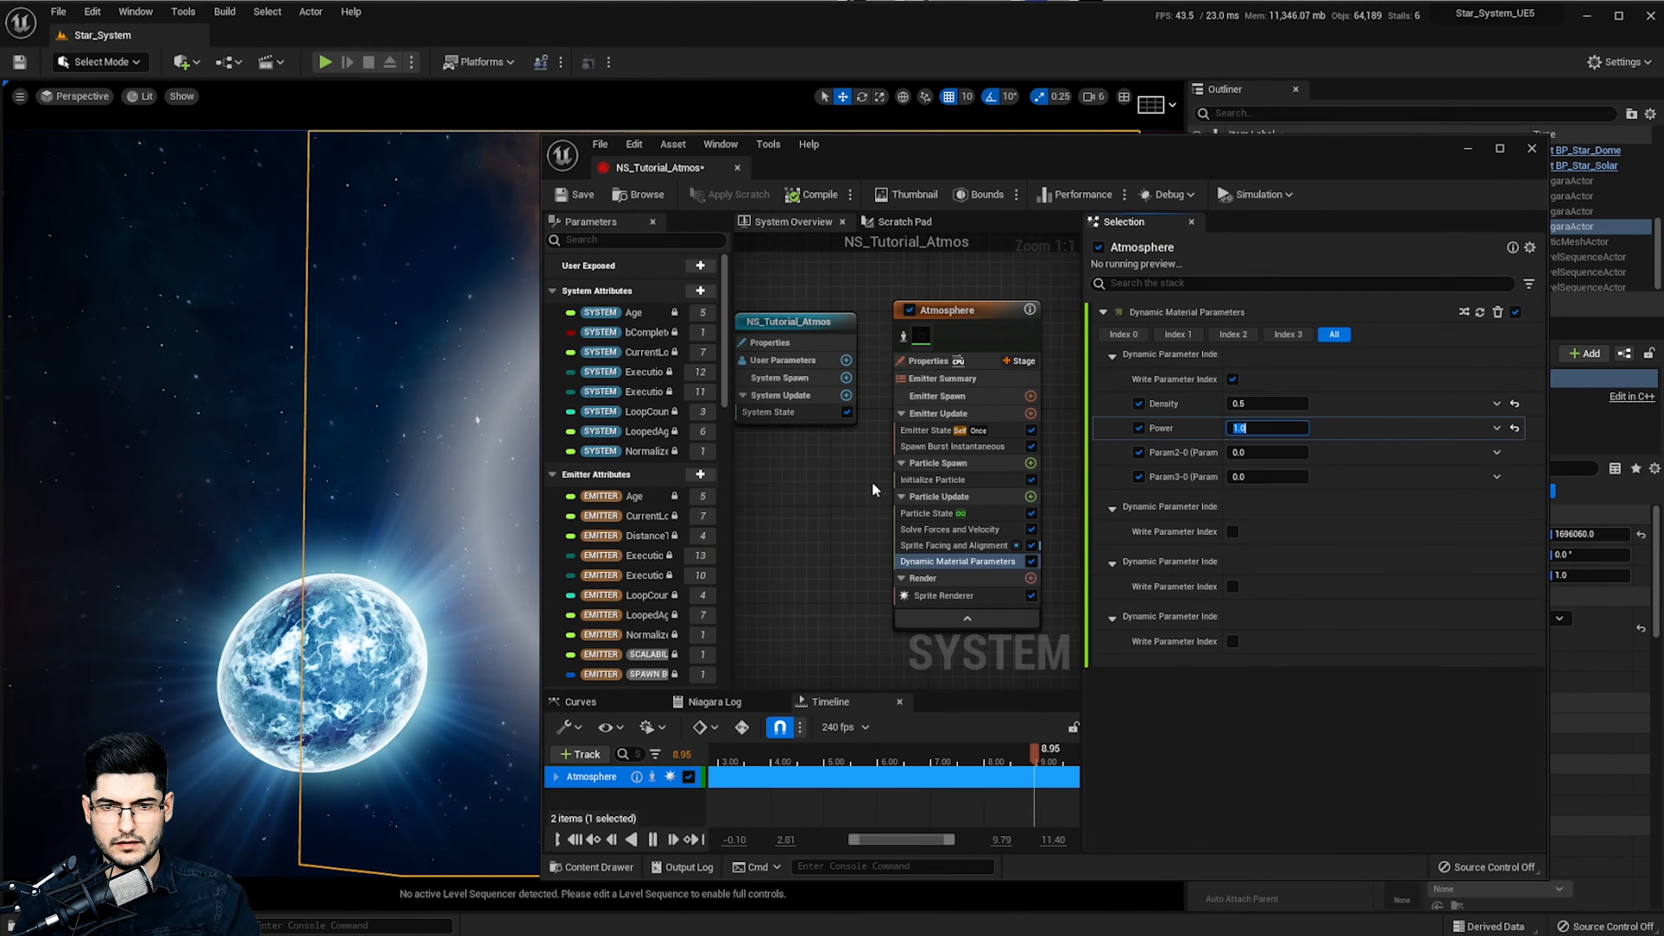
pyautogui.moveTo(923, 514); pyautogui.dragTo(841, 481, button='right')
pyautogui.click(845, 481)
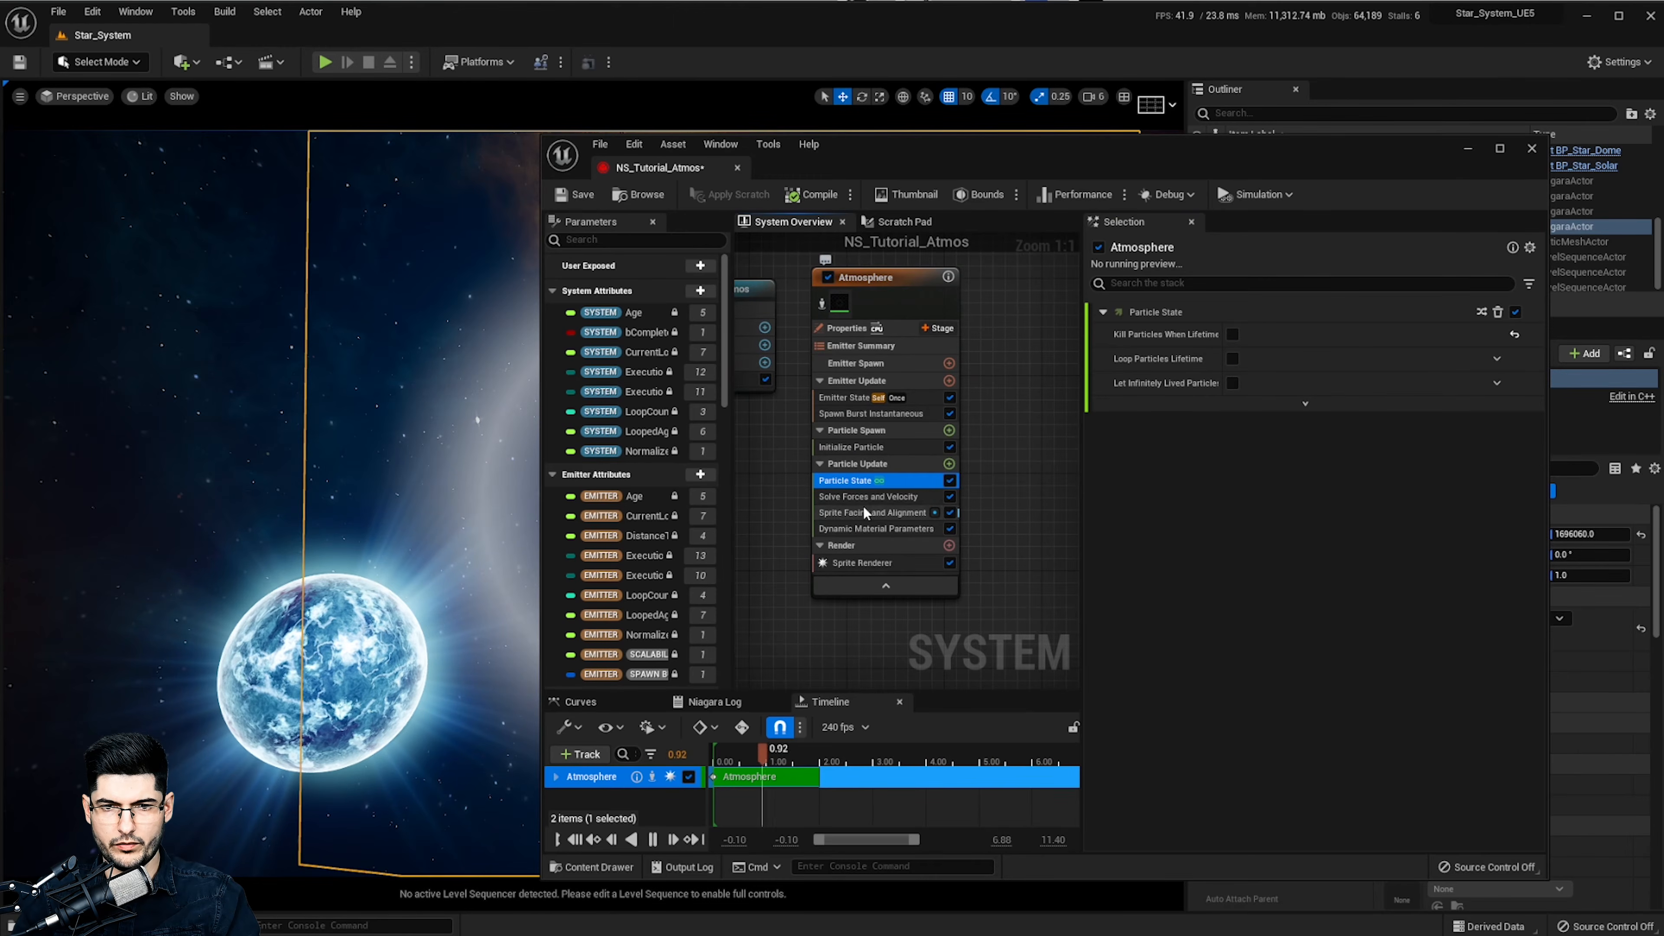
pyautogui.click(849, 446)
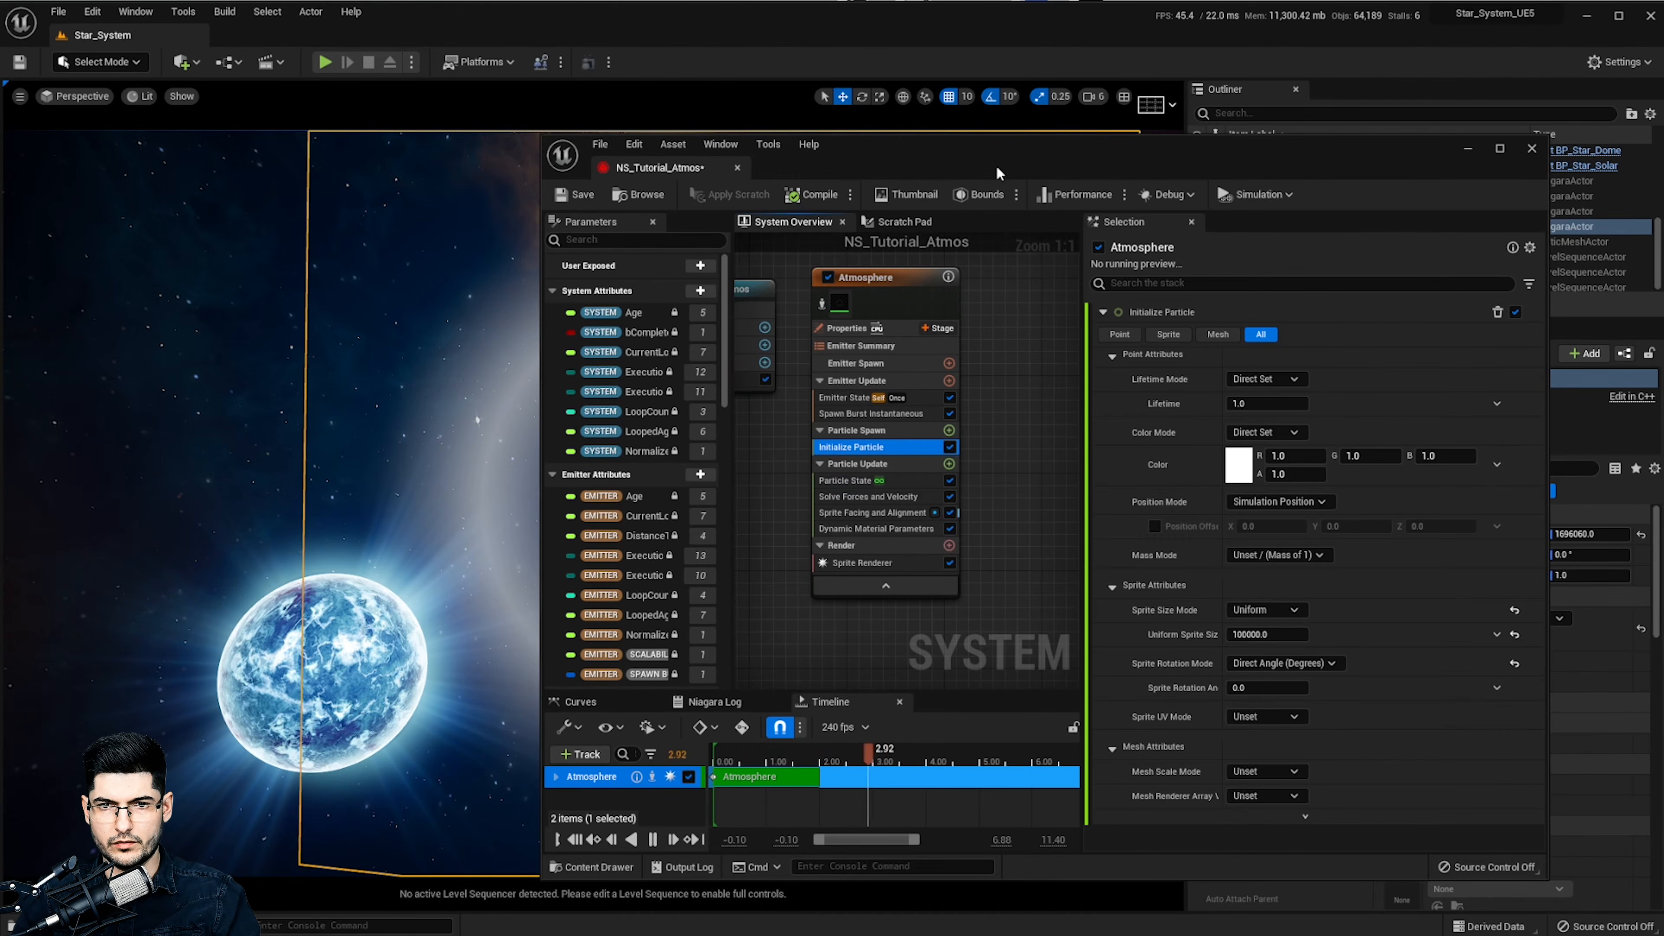
pyautogui.moveTo(996, 164); pyautogui.dragTo(988, 127)
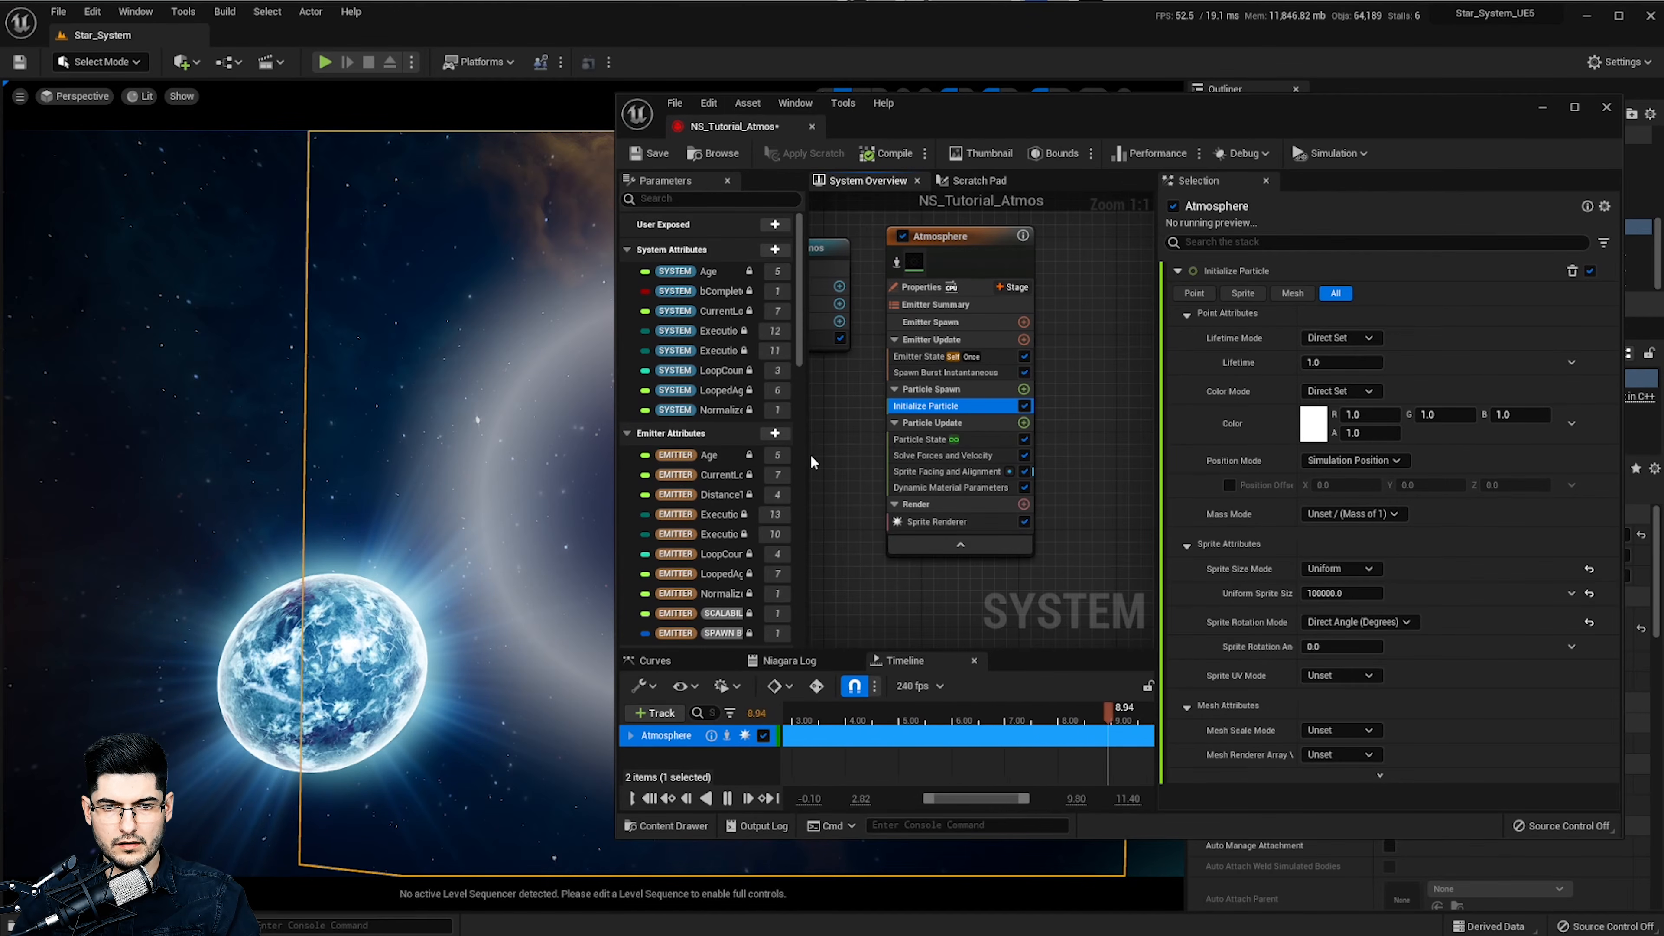
pyautogui.moveTo(809, 458); pyautogui.dragTo(894, 473)
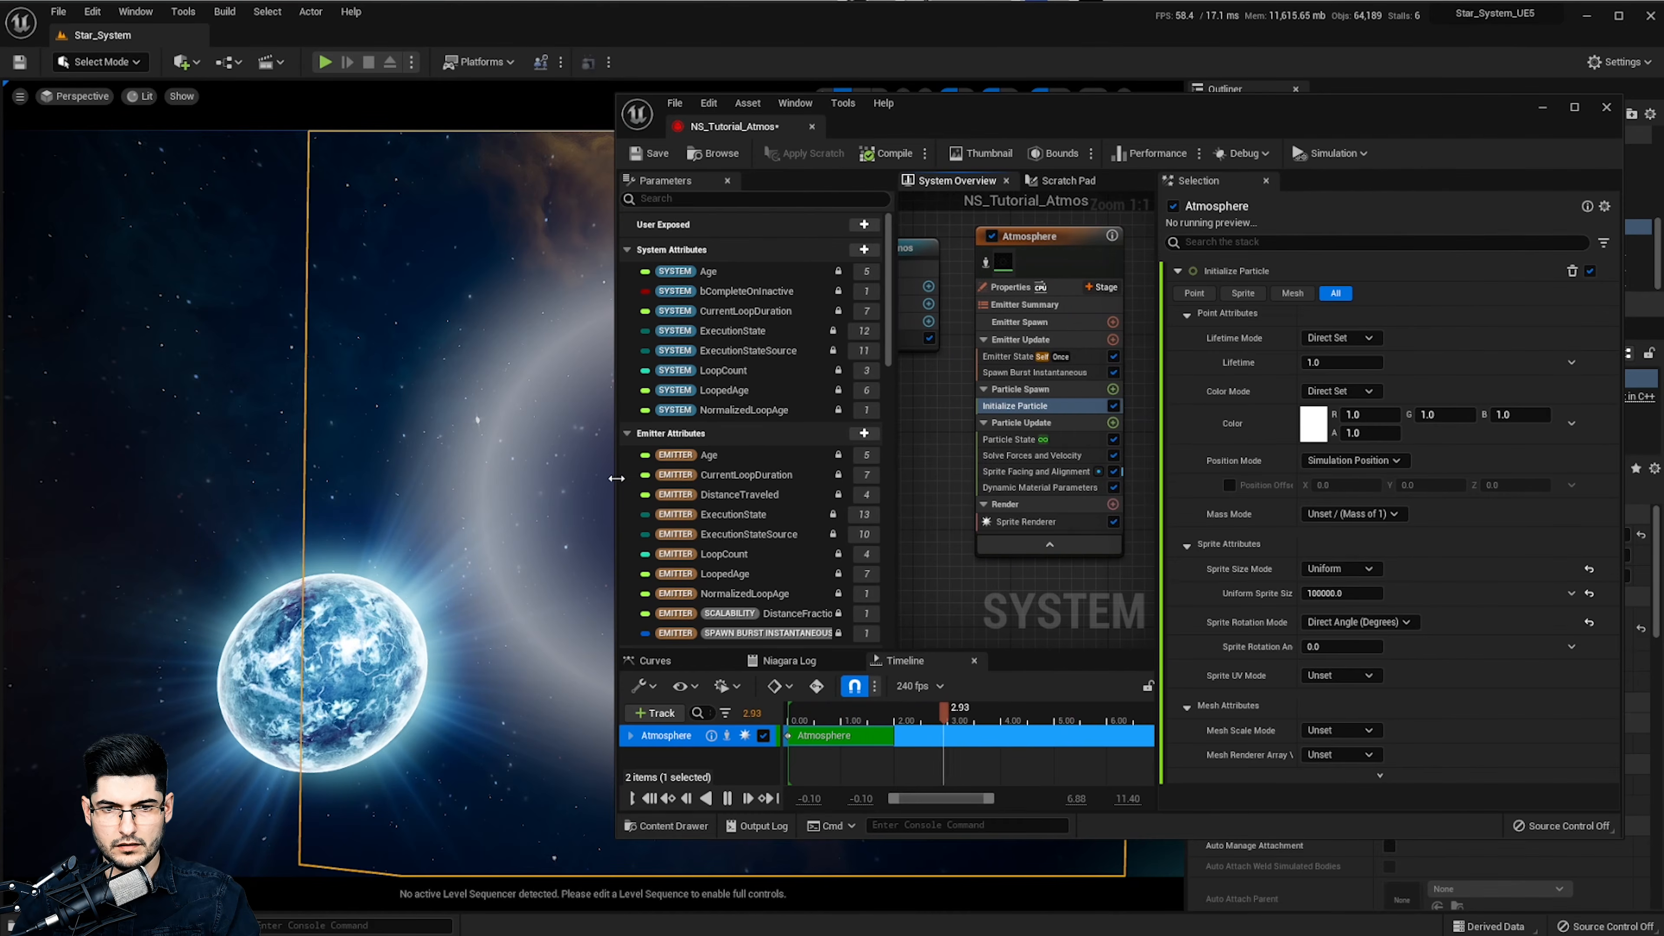
pyautogui.moveTo(619, 476); pyautogui.dragTo(899, 476)
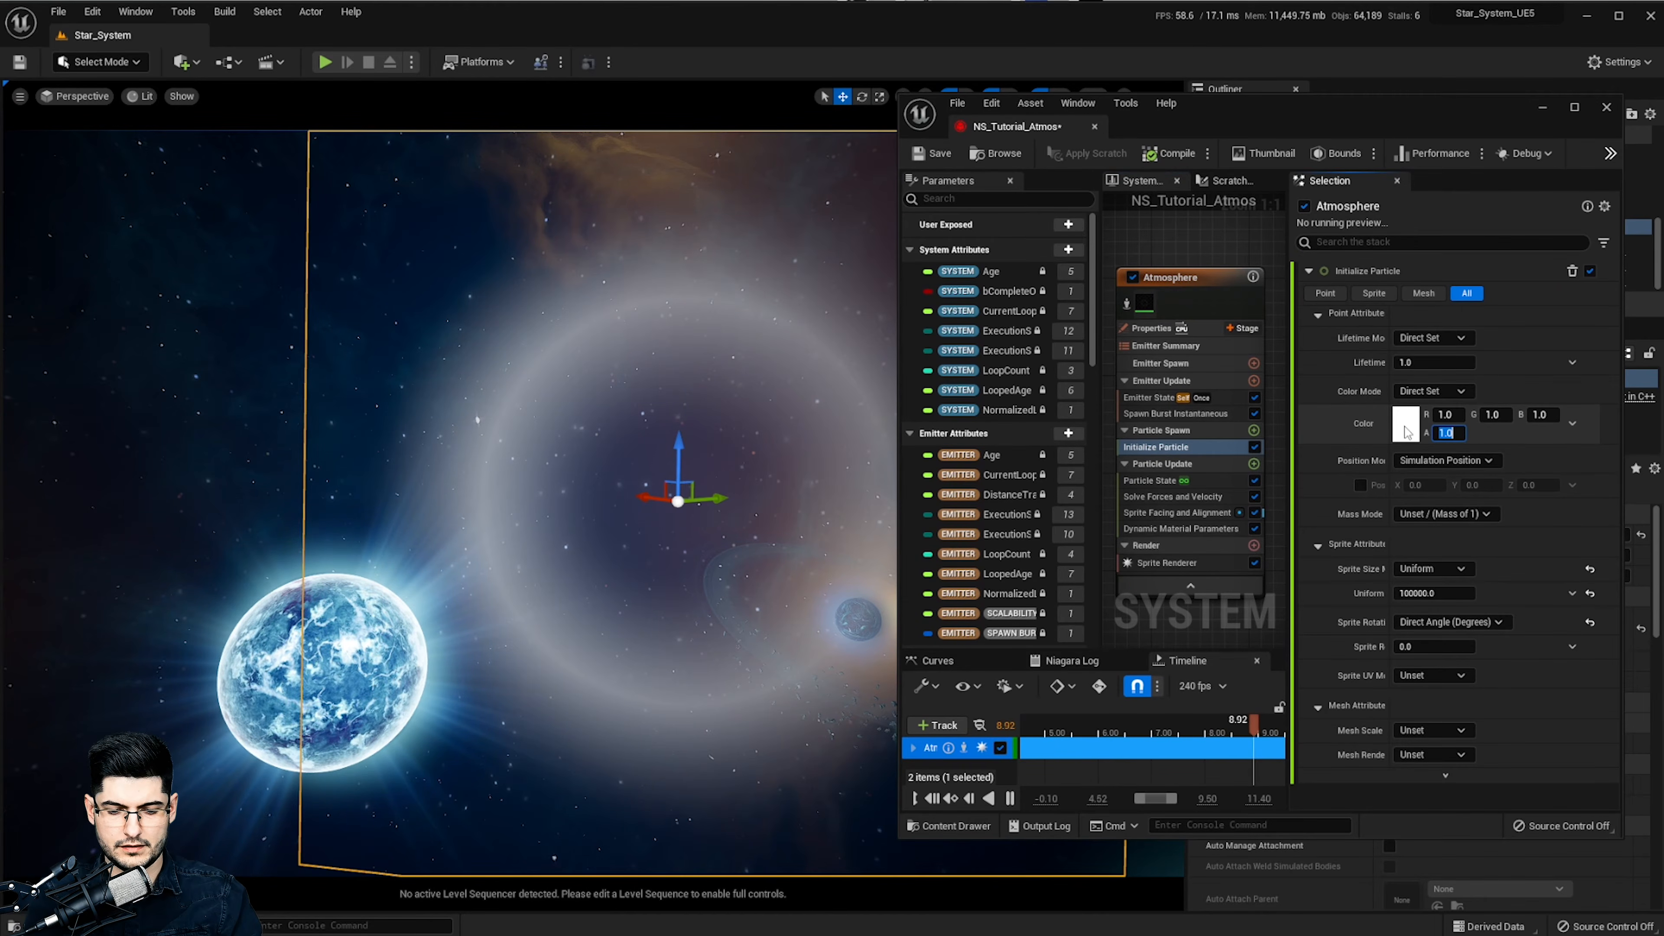
# Try alpha values of 0.1 and 0.5 for the Initialize Particle color and return alpha to 1
pyautogui.write('0.1')
pyautogui.press('Return')
pyautogui.write('0.5')
pyautogui.press('Return')
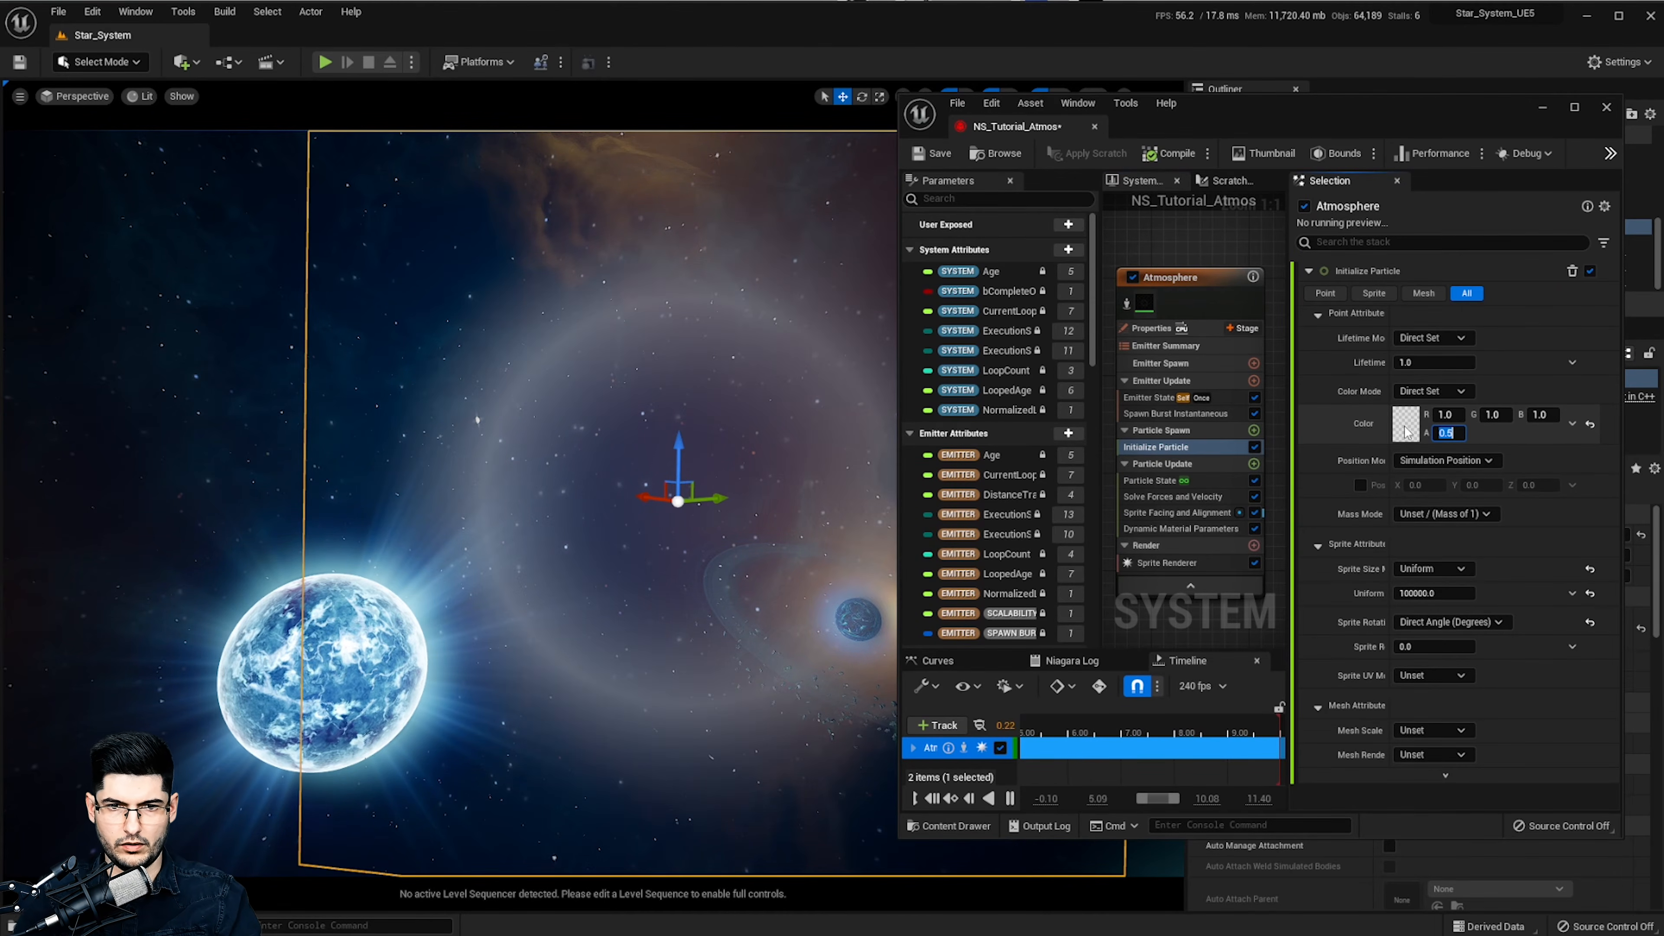
pyautogui.write('1')
pyautogui.press('Return')
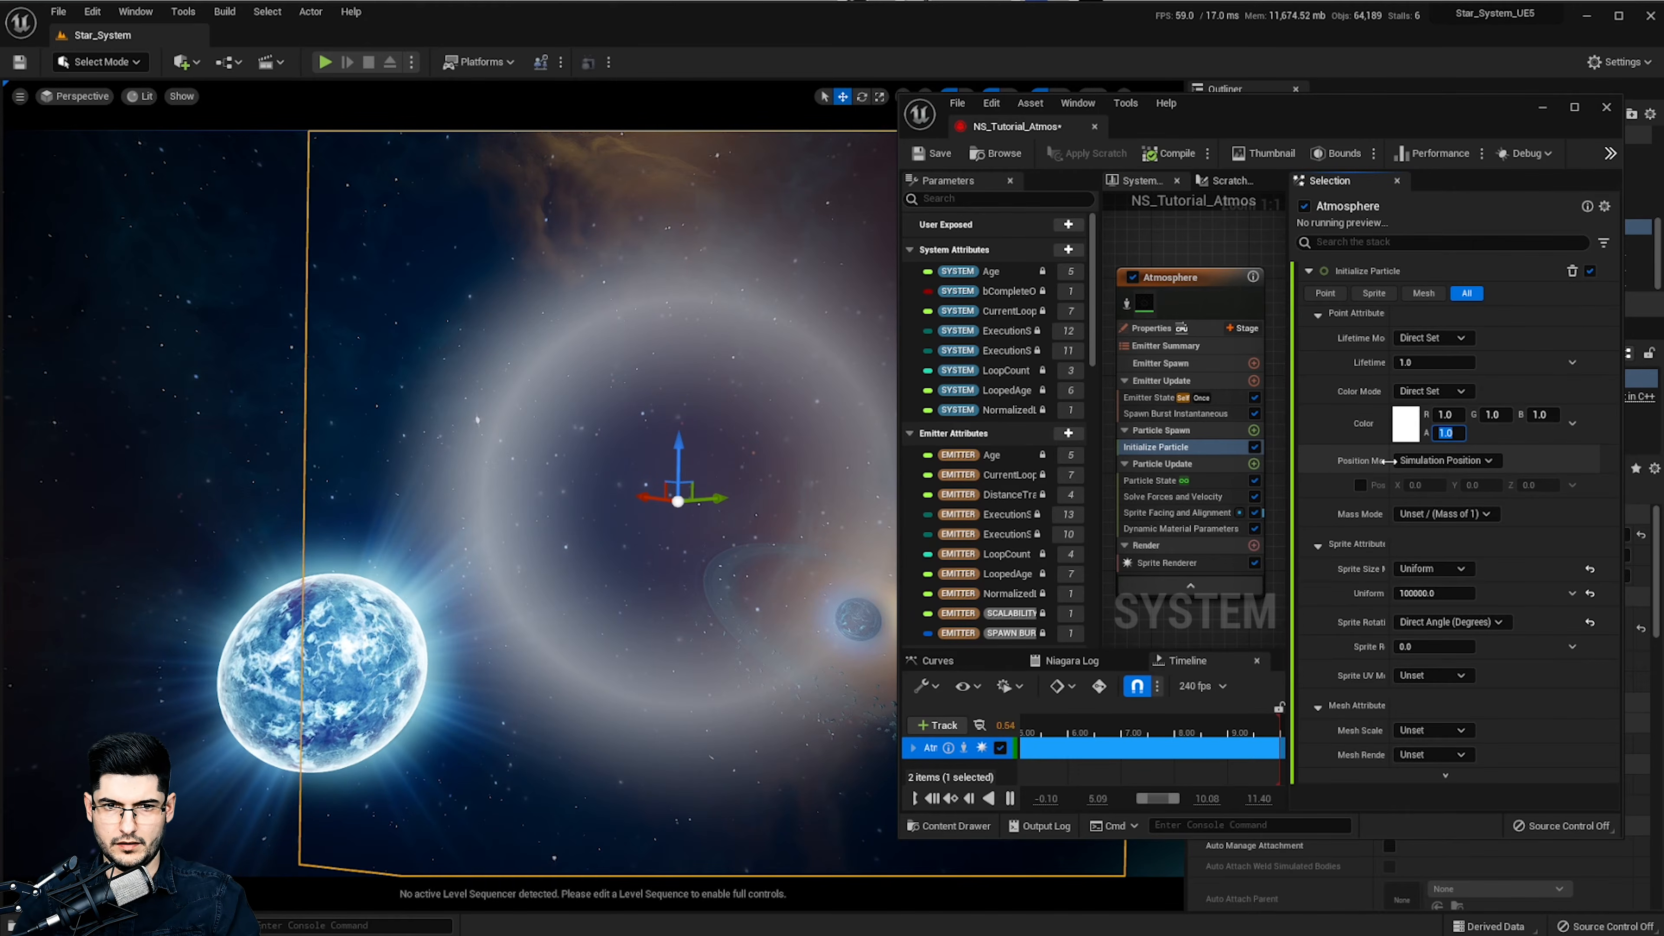
# Set the Initialize Particle color to pink with R 1.0, G 0.10048 and B 0.525439
pyautogui.click(1416, 431)
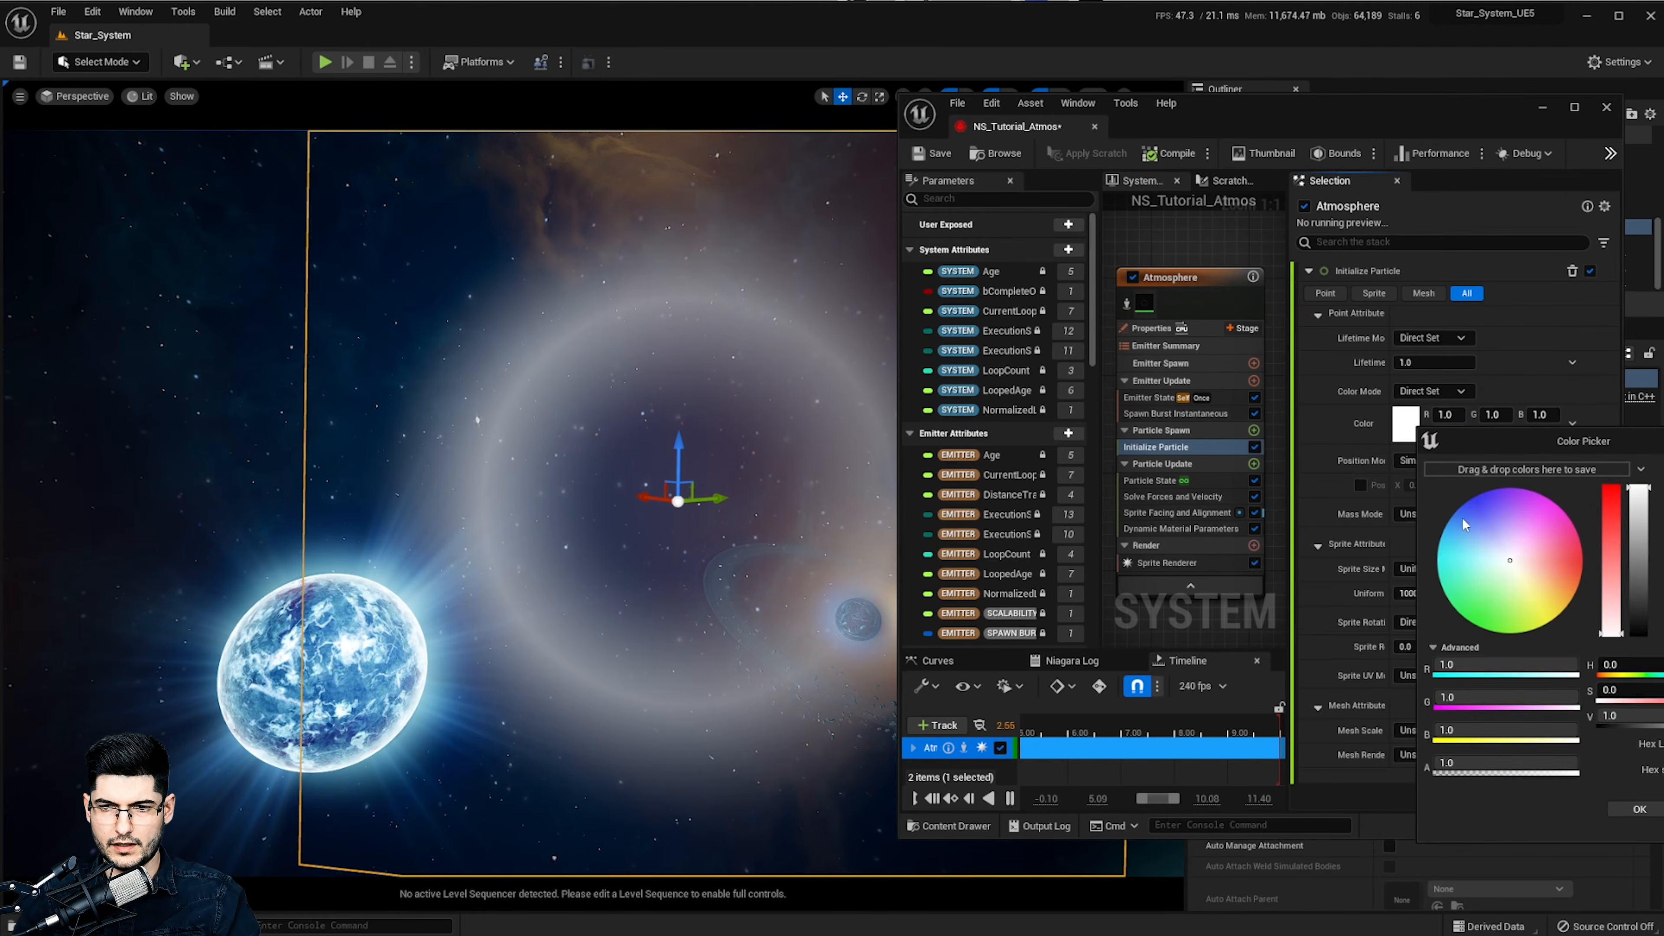
pyautogui.click(1466, 520)
pyautogui.moveTo(1461, 533); pyautogui.dragTo(1568, 529)
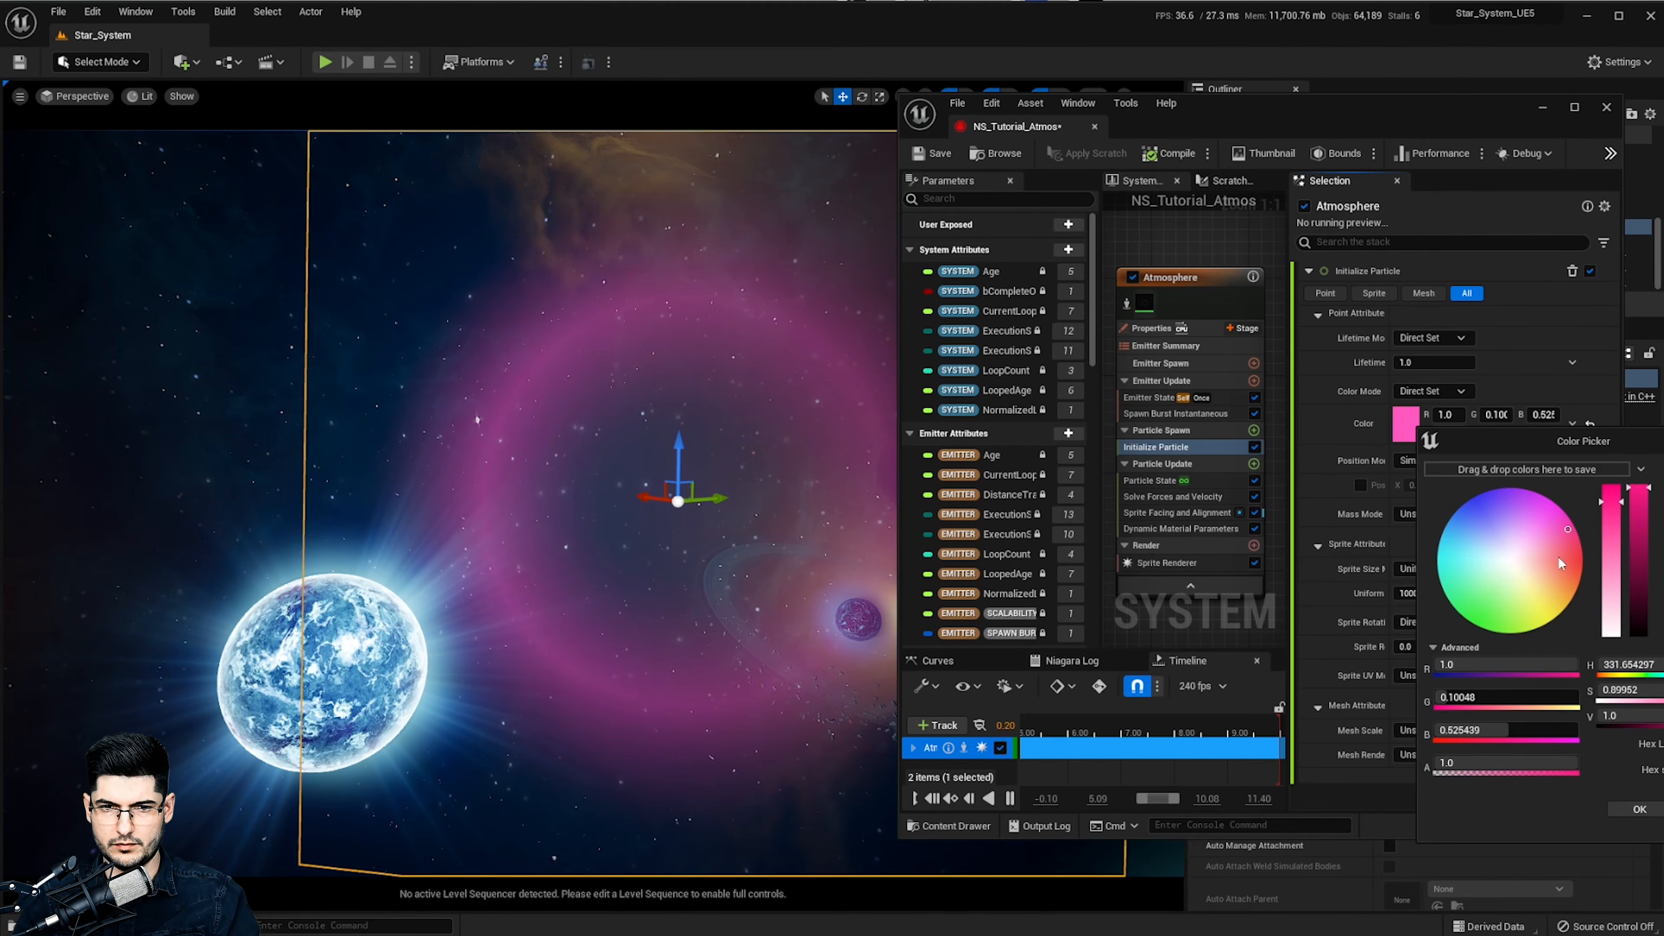
pyautogui.click(1639, 809)
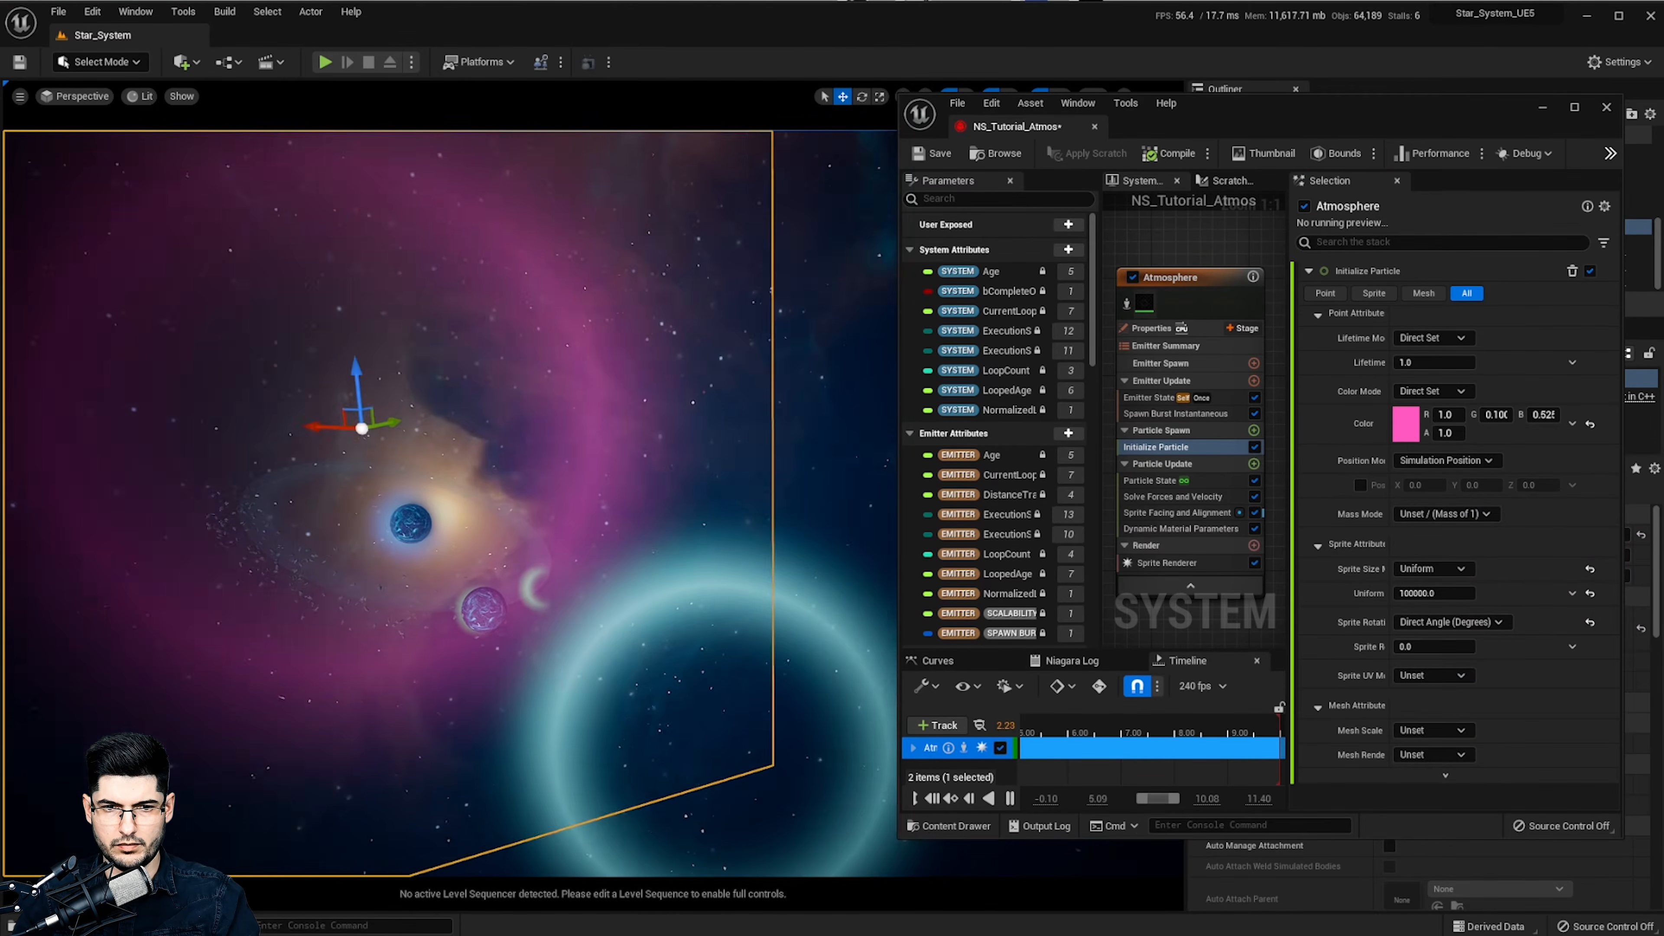
# Examine the pink atmosphere sprite in the level from several angles and check its uniform sprite size
pyautogui.moveTo(628, 394); pyautogui.dragTo(562, 366, button='right')
pyautogui.moveTo(619, 486); pyautogui.dragTo(620, 447, button='right')
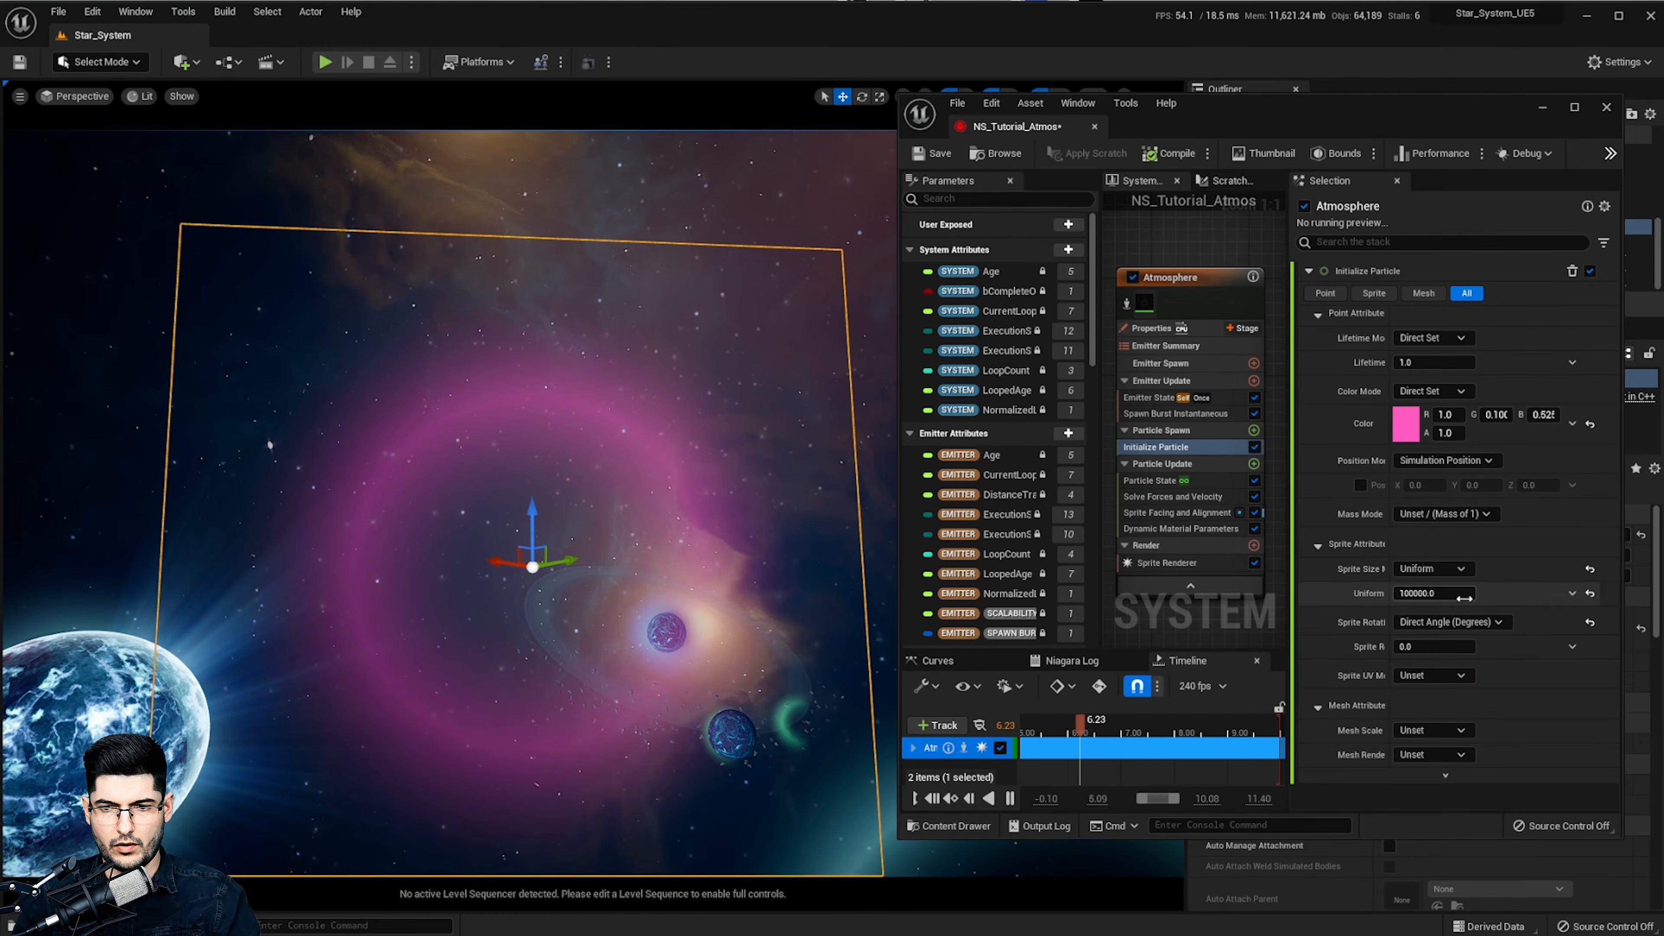
pyautogui.click(1418, 592)
pyautogui.click(1520, 676)
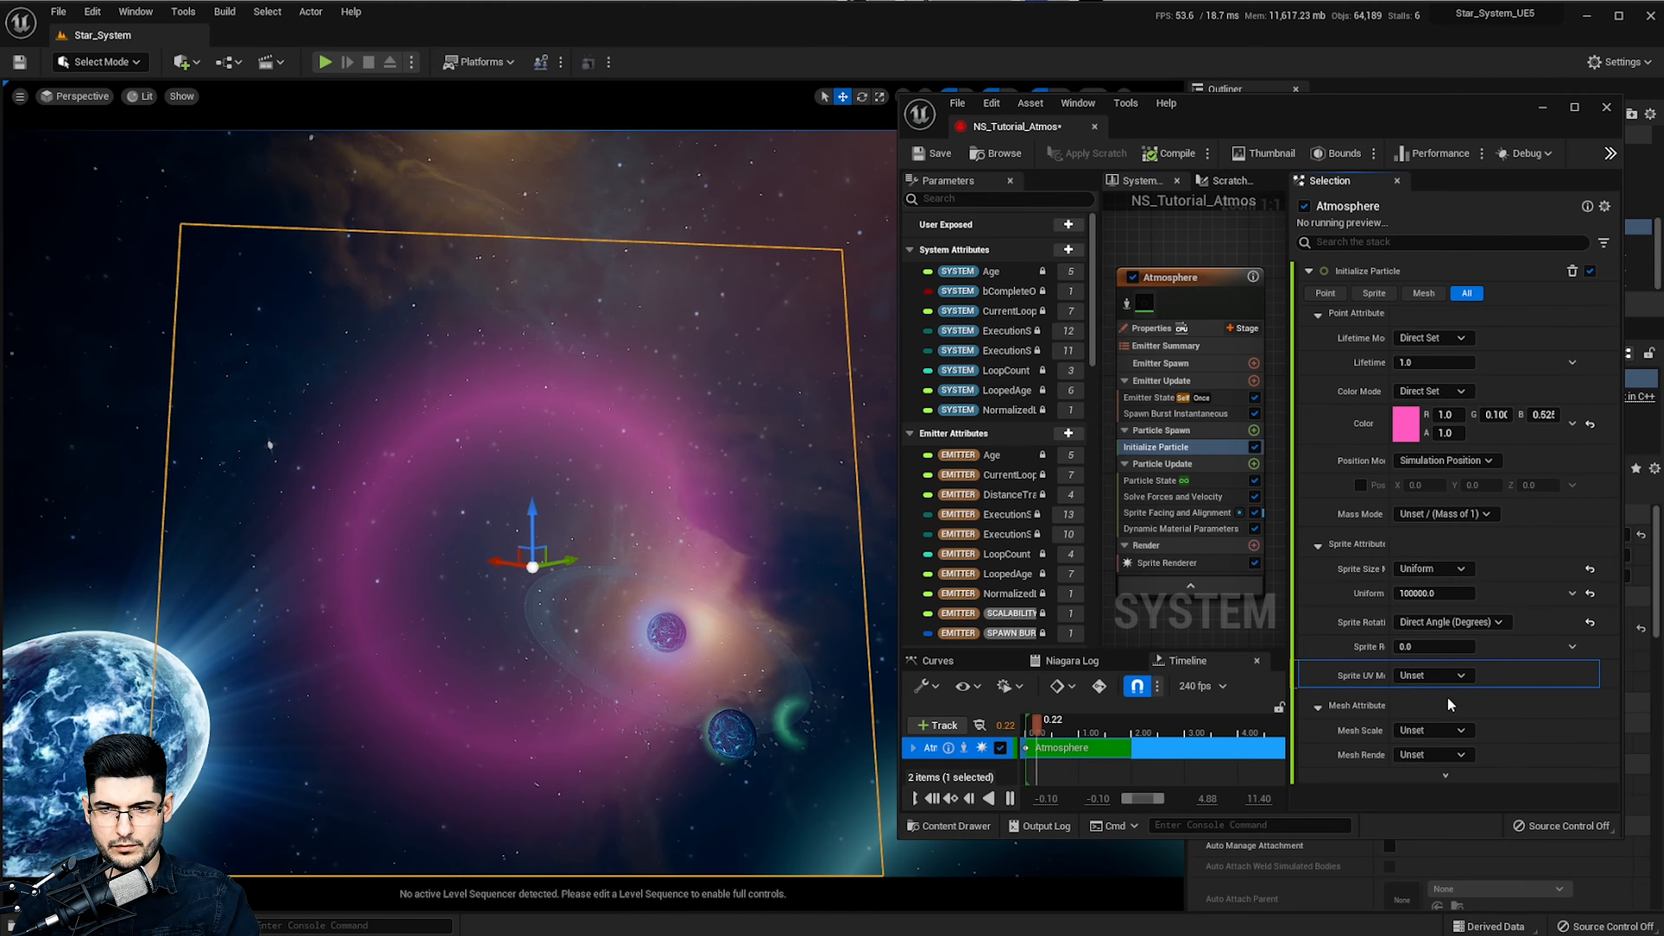
pyautogui.moveTo(574, 552); pyautogui.dragTo(677, 582, button='right')
pyautogui.press('f')
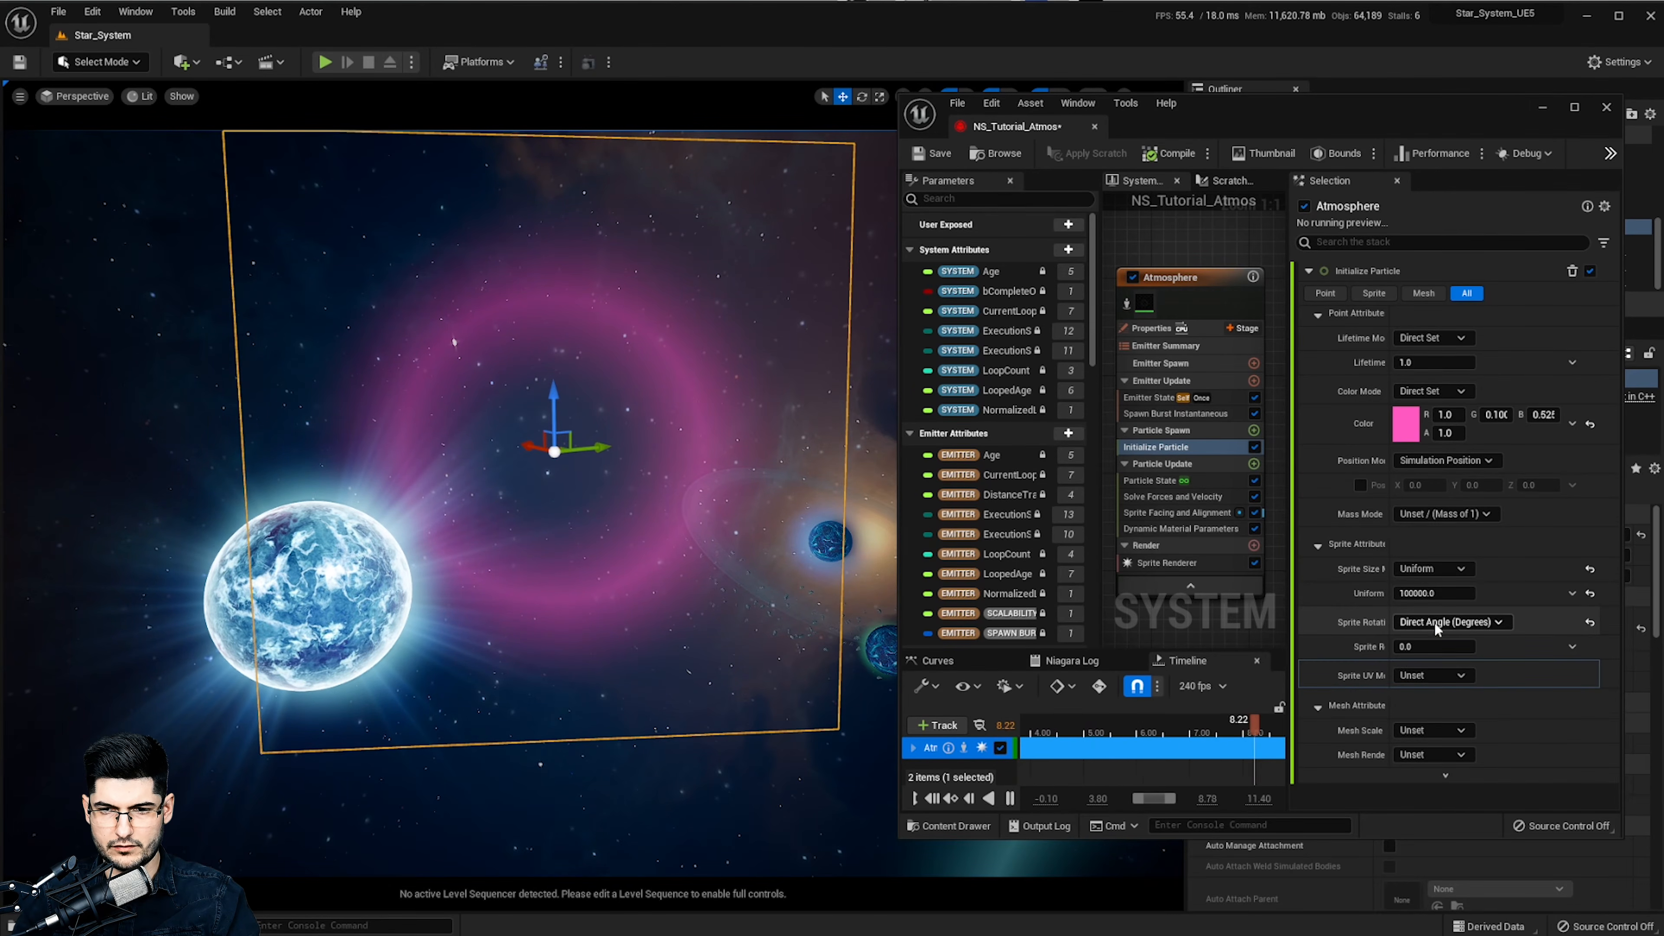
# Try the Unset sprite rotation mode, restore Direct Angle (Degrees) and check the sprite in the level
pyautogui.click(1415, 622)
pyautogui.click(1419, 639)
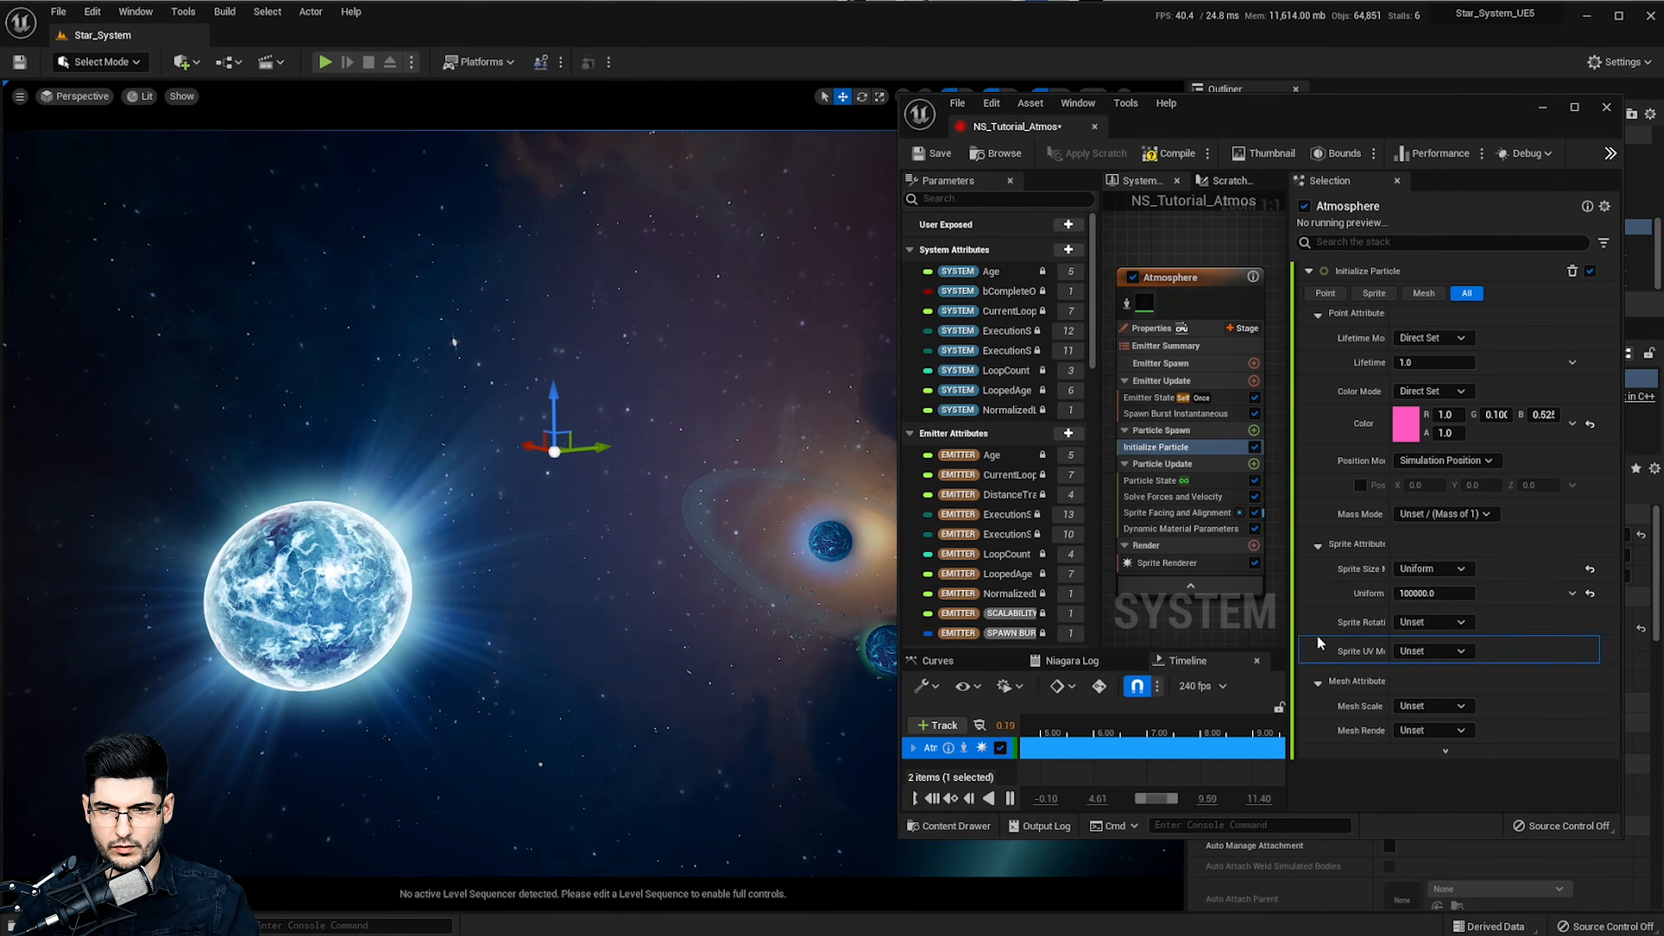
pyautogui.click(1438, 623)
pyautogui.click(1445, 662)
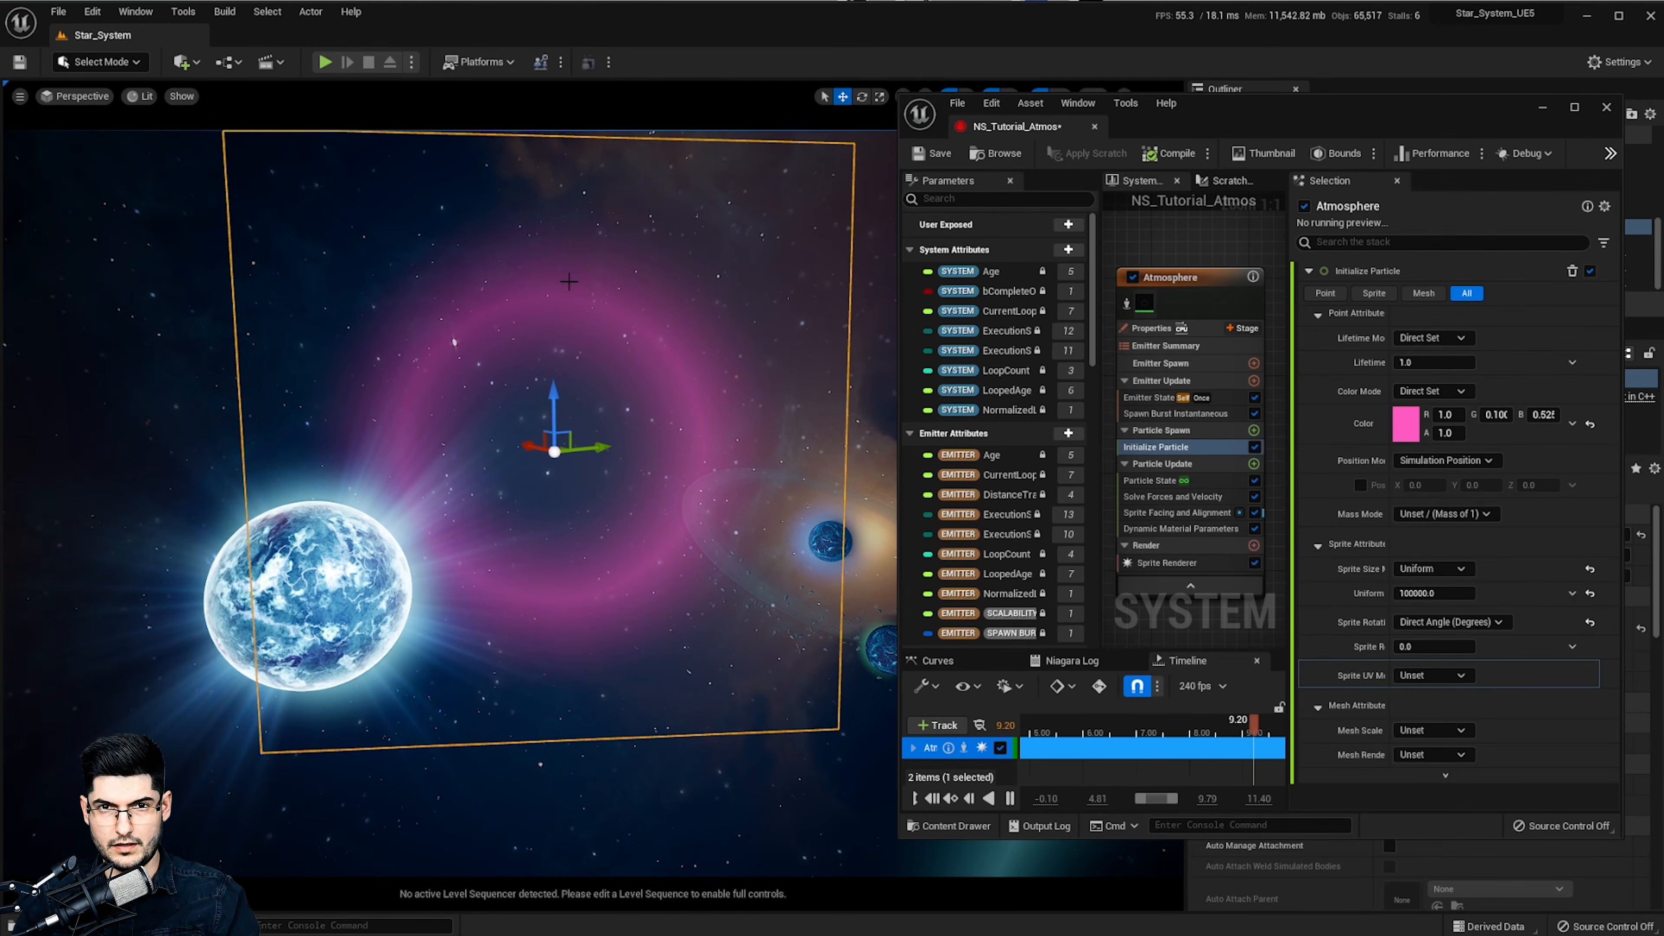
pyautogui.moveTo(371, 431); pyautogui.dragTo(462, 424, button='right')
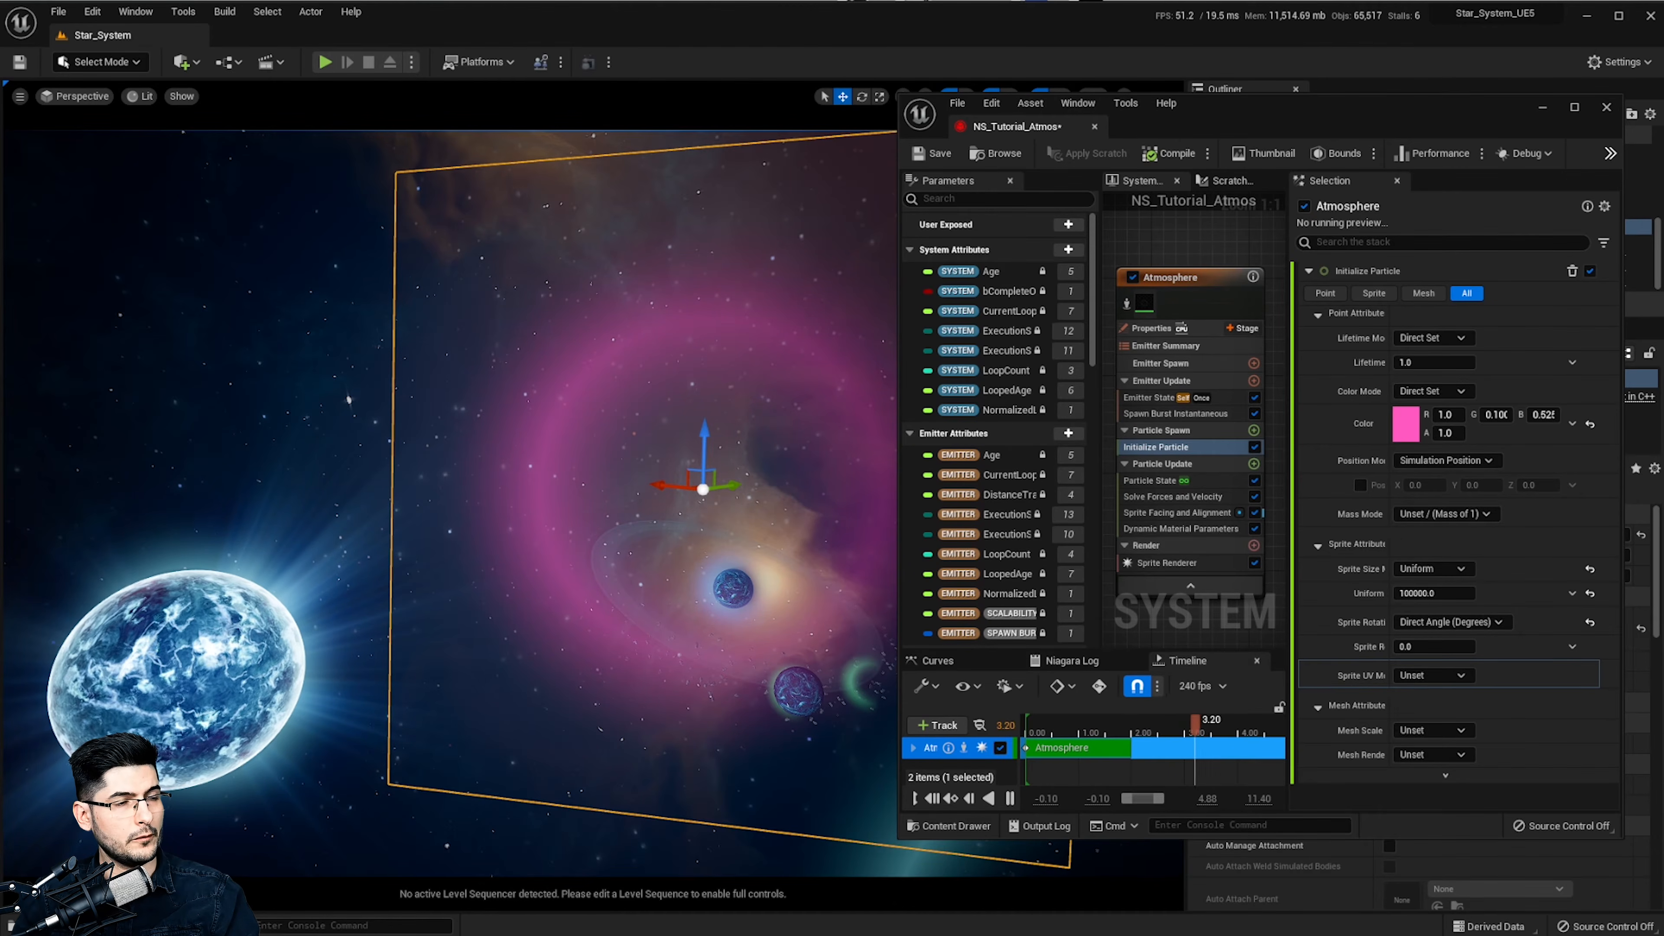
# In the M_Tutorial_Atmos material graph, add a TextureCoordinate node and connect it to the SphereMask's A input
pyautogui.moveTo(884, 372); pyautogui.dragTo(1157, 125)
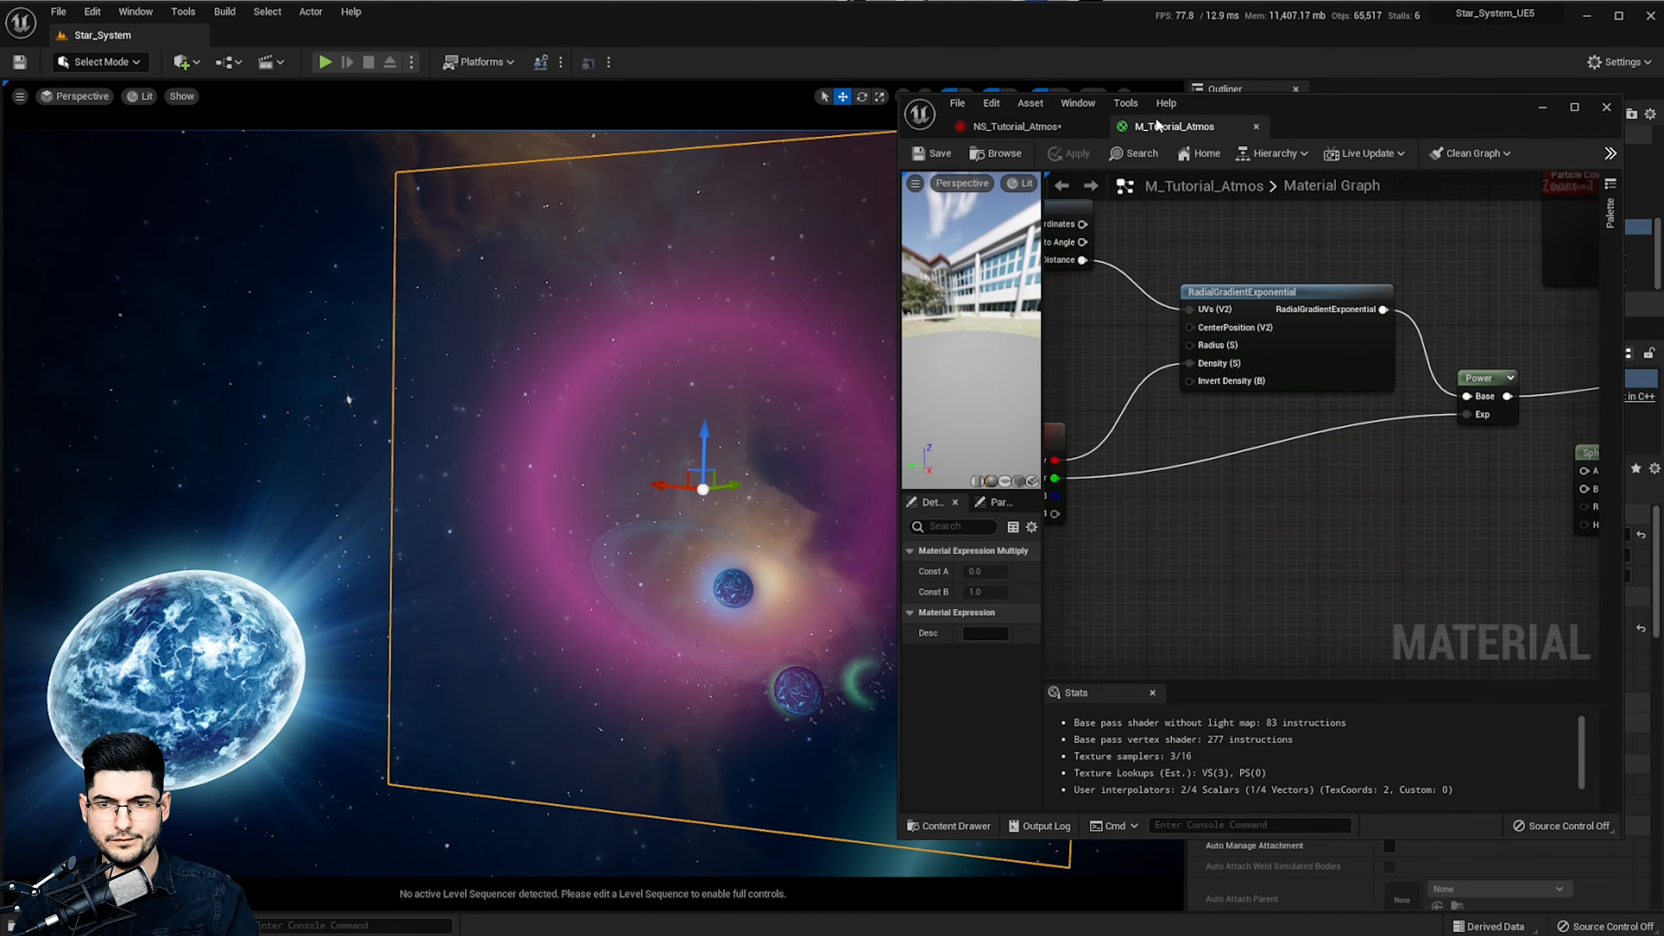
pyautogui.moveTo(1211, 485); pyautogui.dragTo(1126, 496, button='right')
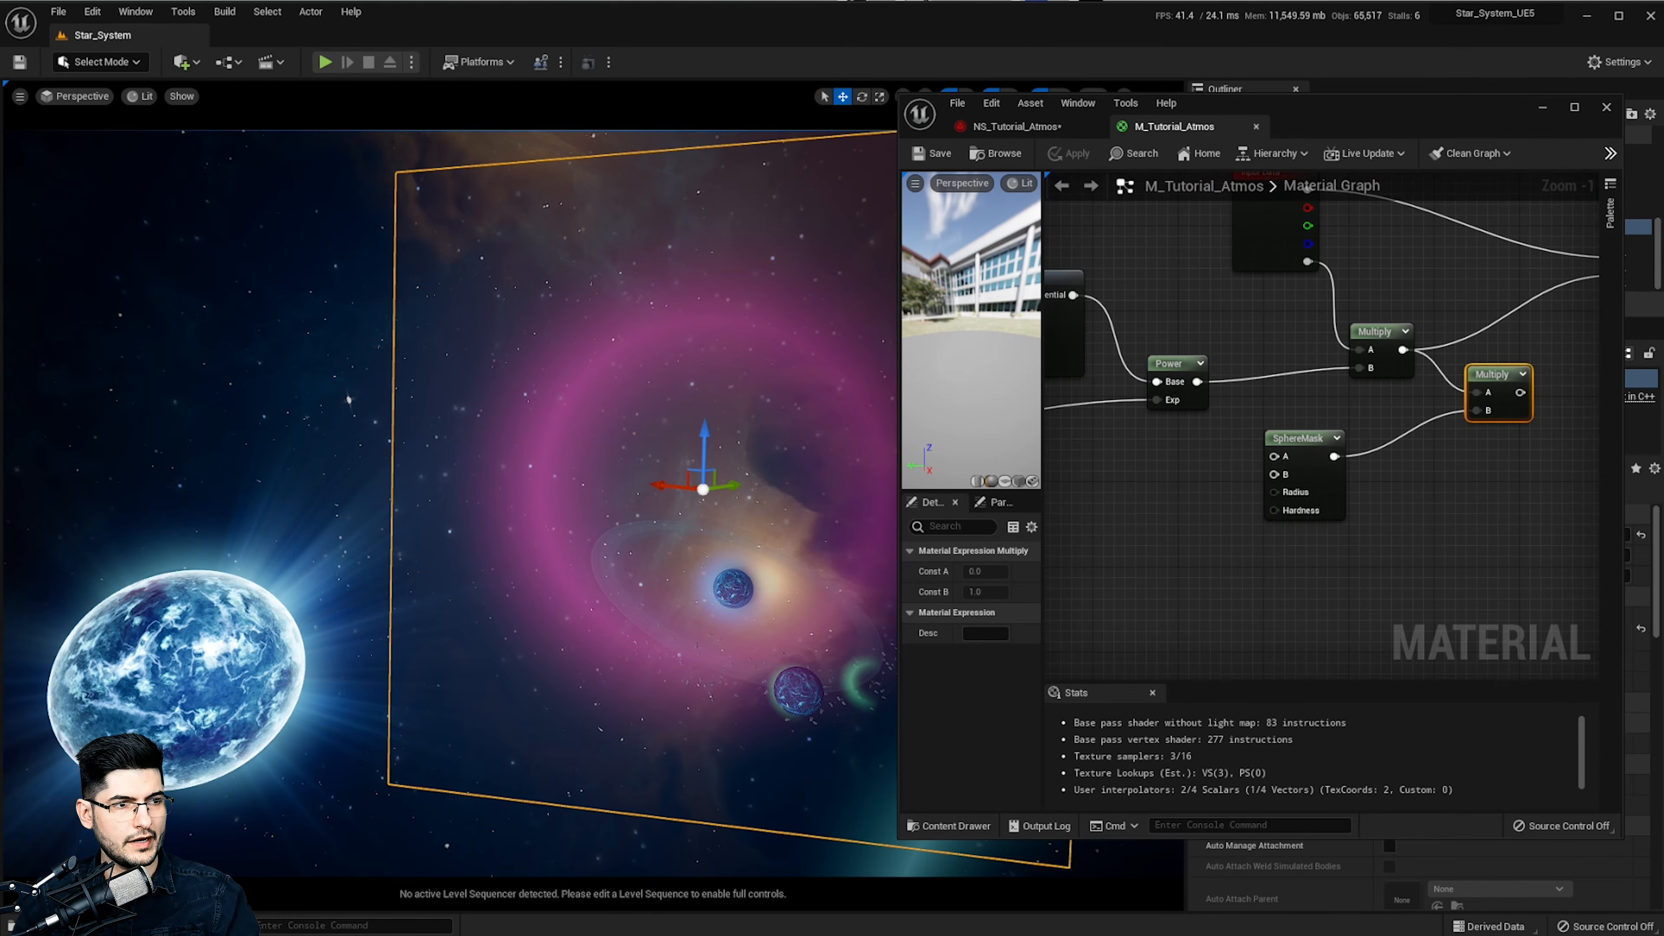
pyautogui.moveTo(1049, 477); pyautogui.dragTo(1149, 464, button='right')
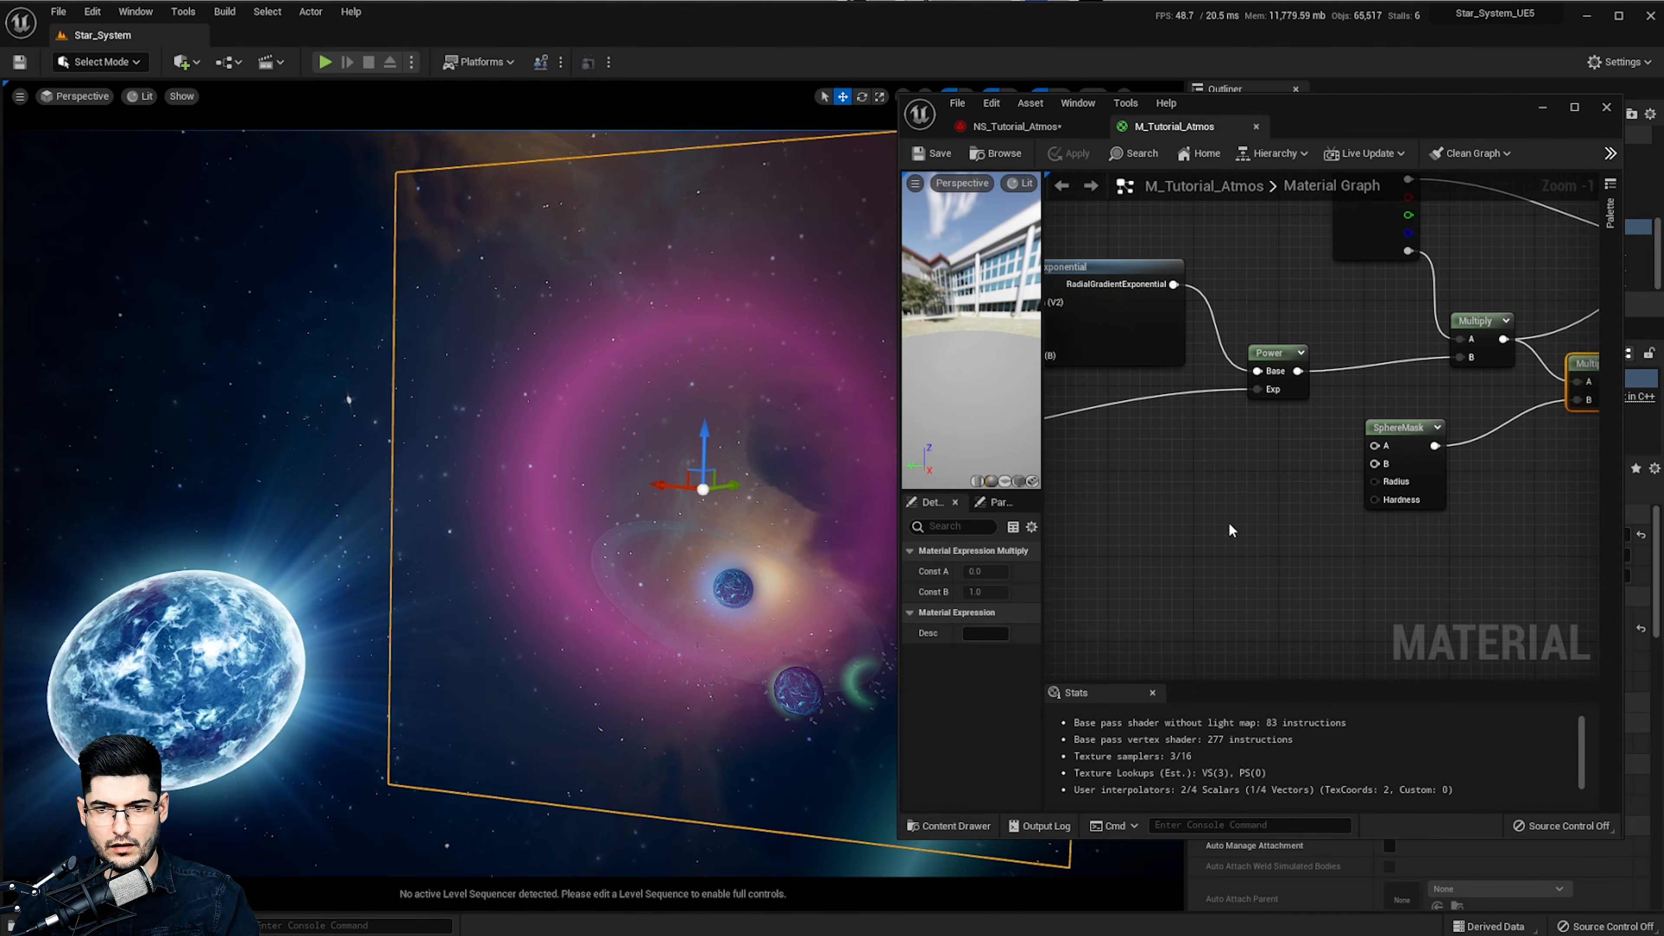
pyautogui.rightClick(1149, 464)
pyautogui.write('tex')
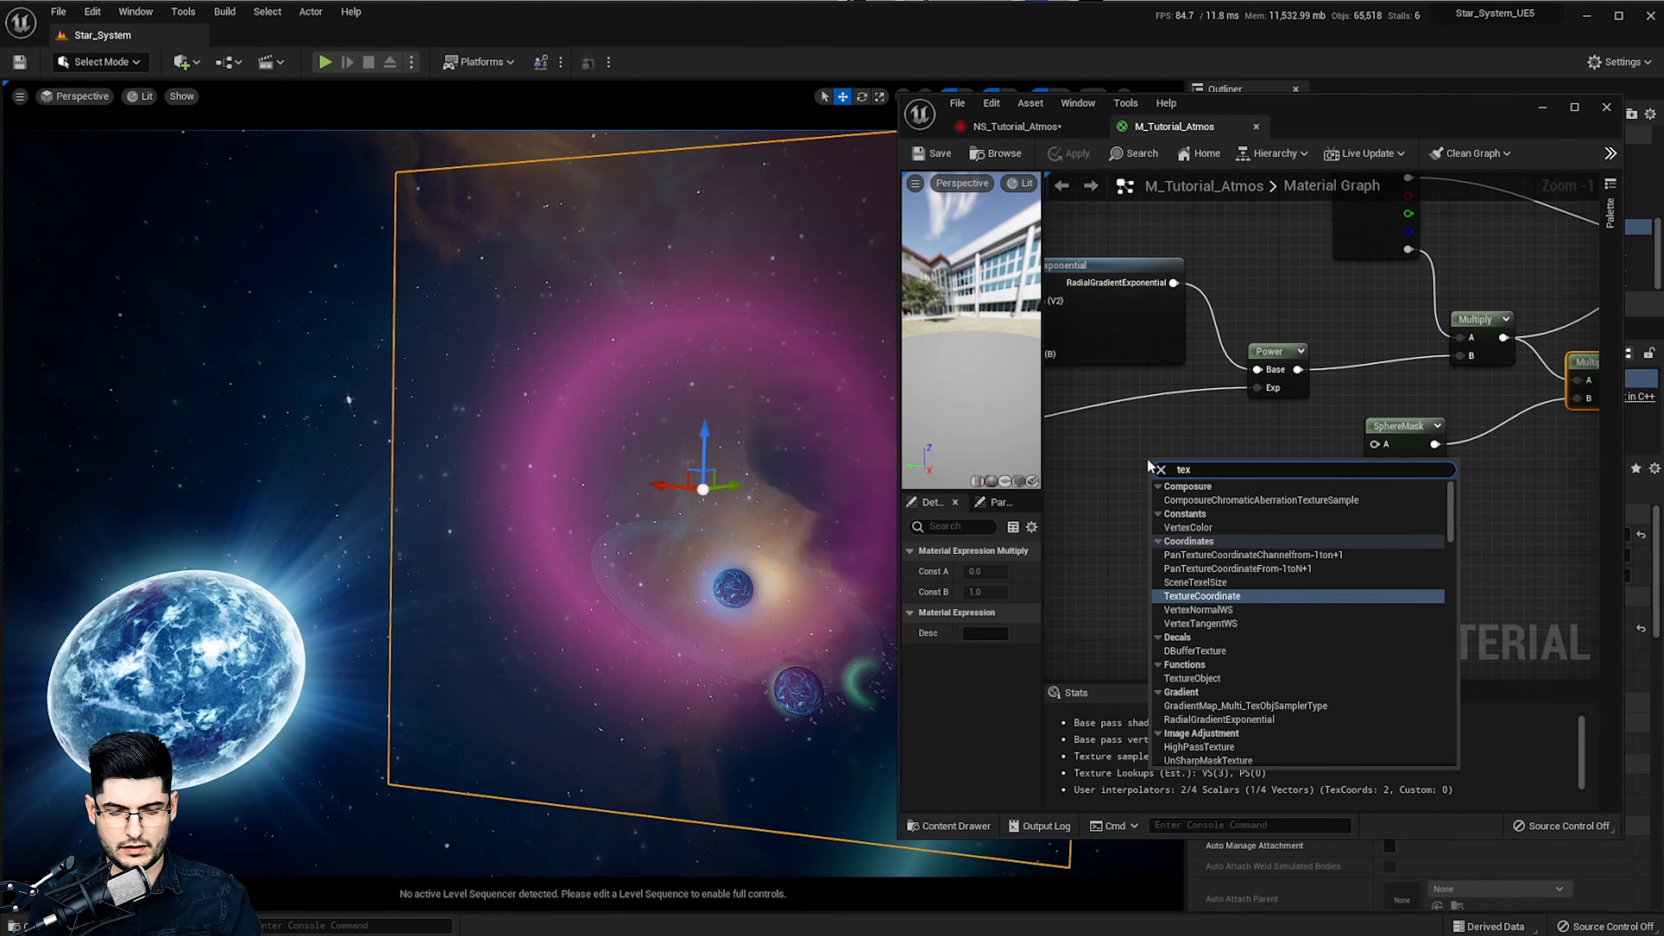
pyautogui.press('Return')
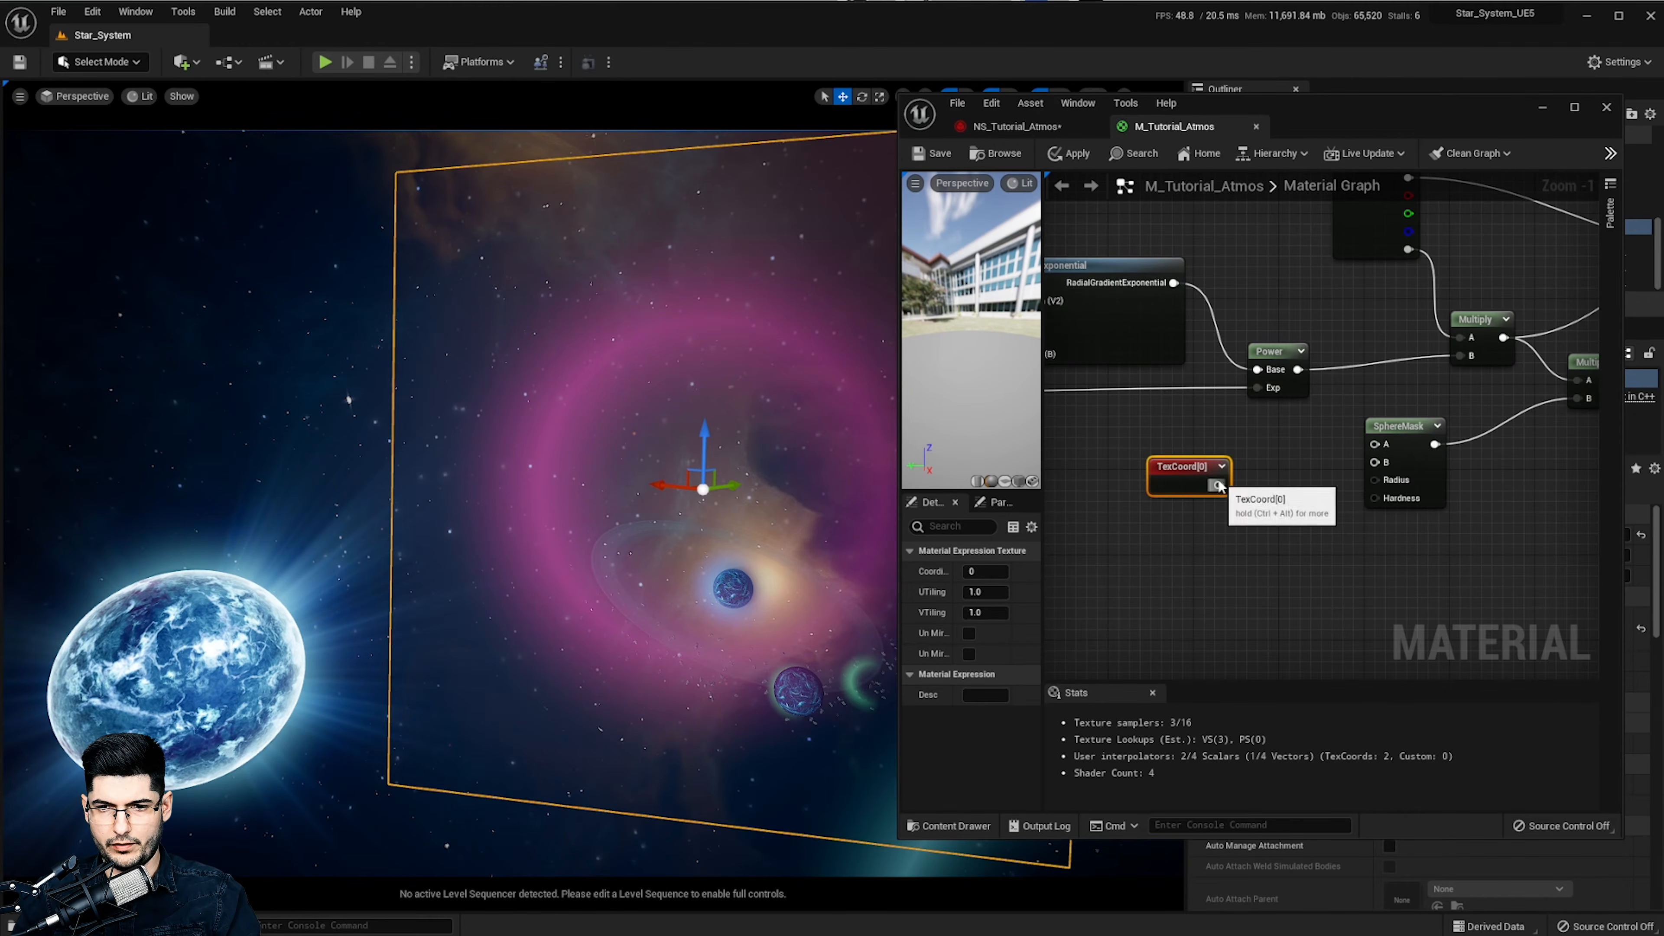
pyautogui.moveTo(1218, 485); pyautogui.dragTo(1374, 443)
pyautogui.moveTo(1167, 474); pyautogui.dragTo(1140, 445)
pyautogui.click(1248, 523)
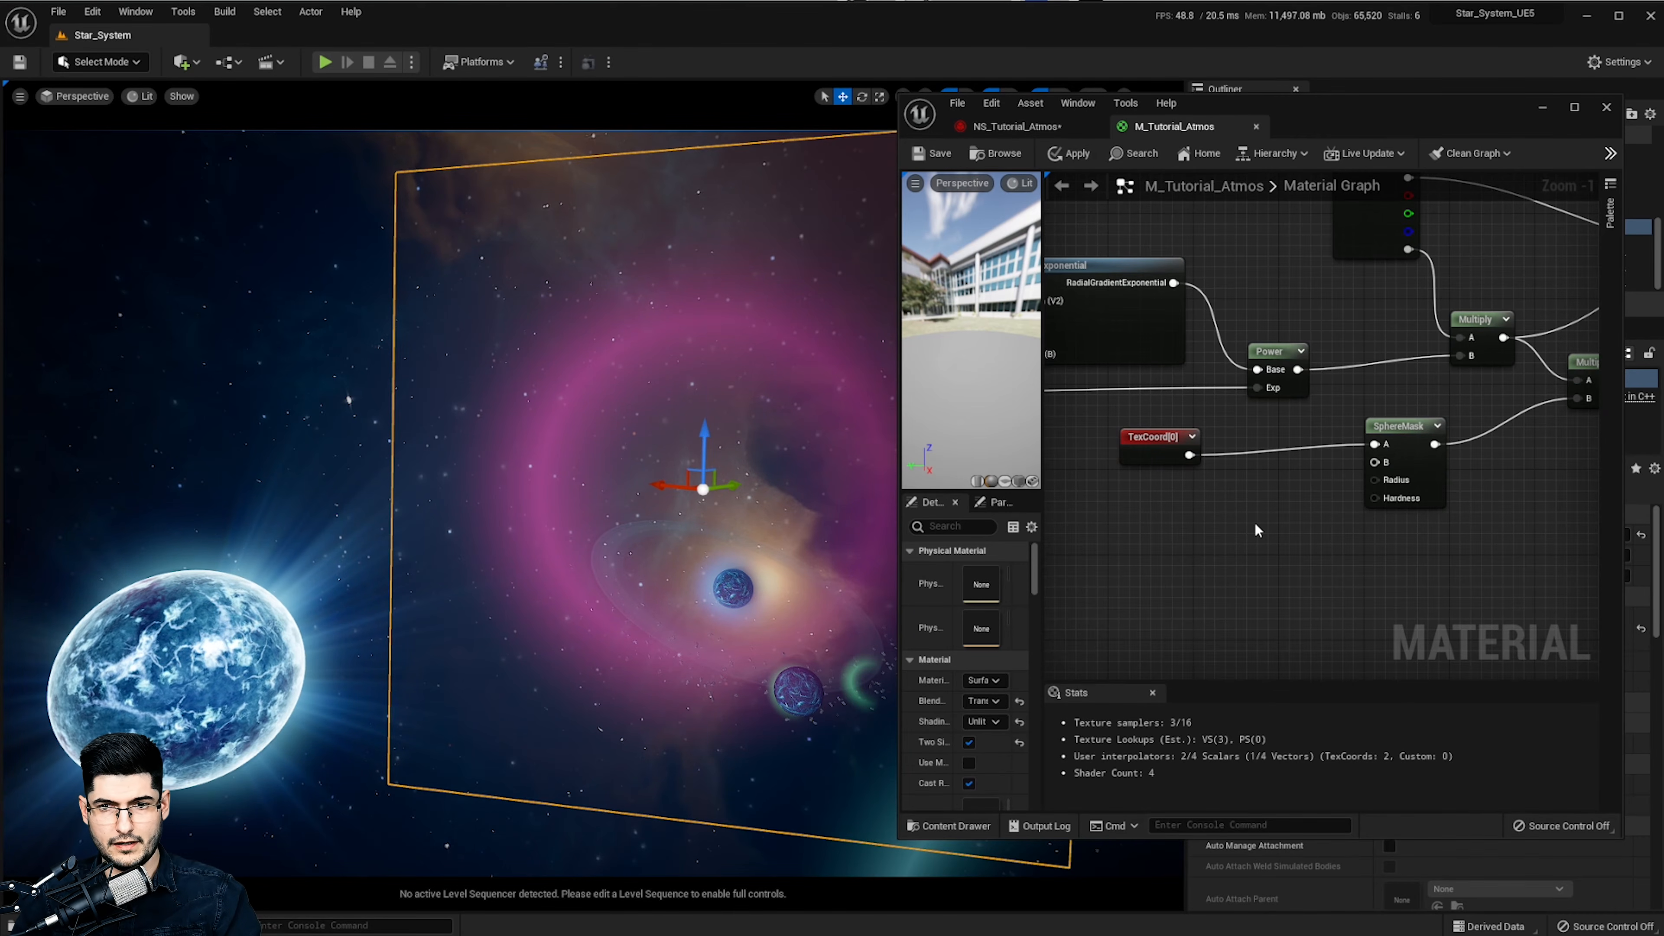
# Add a two-component constant with R 0.5 and G 0.5 and connect it to the SphereMask's B input
pyautogui.click(1226, 501)
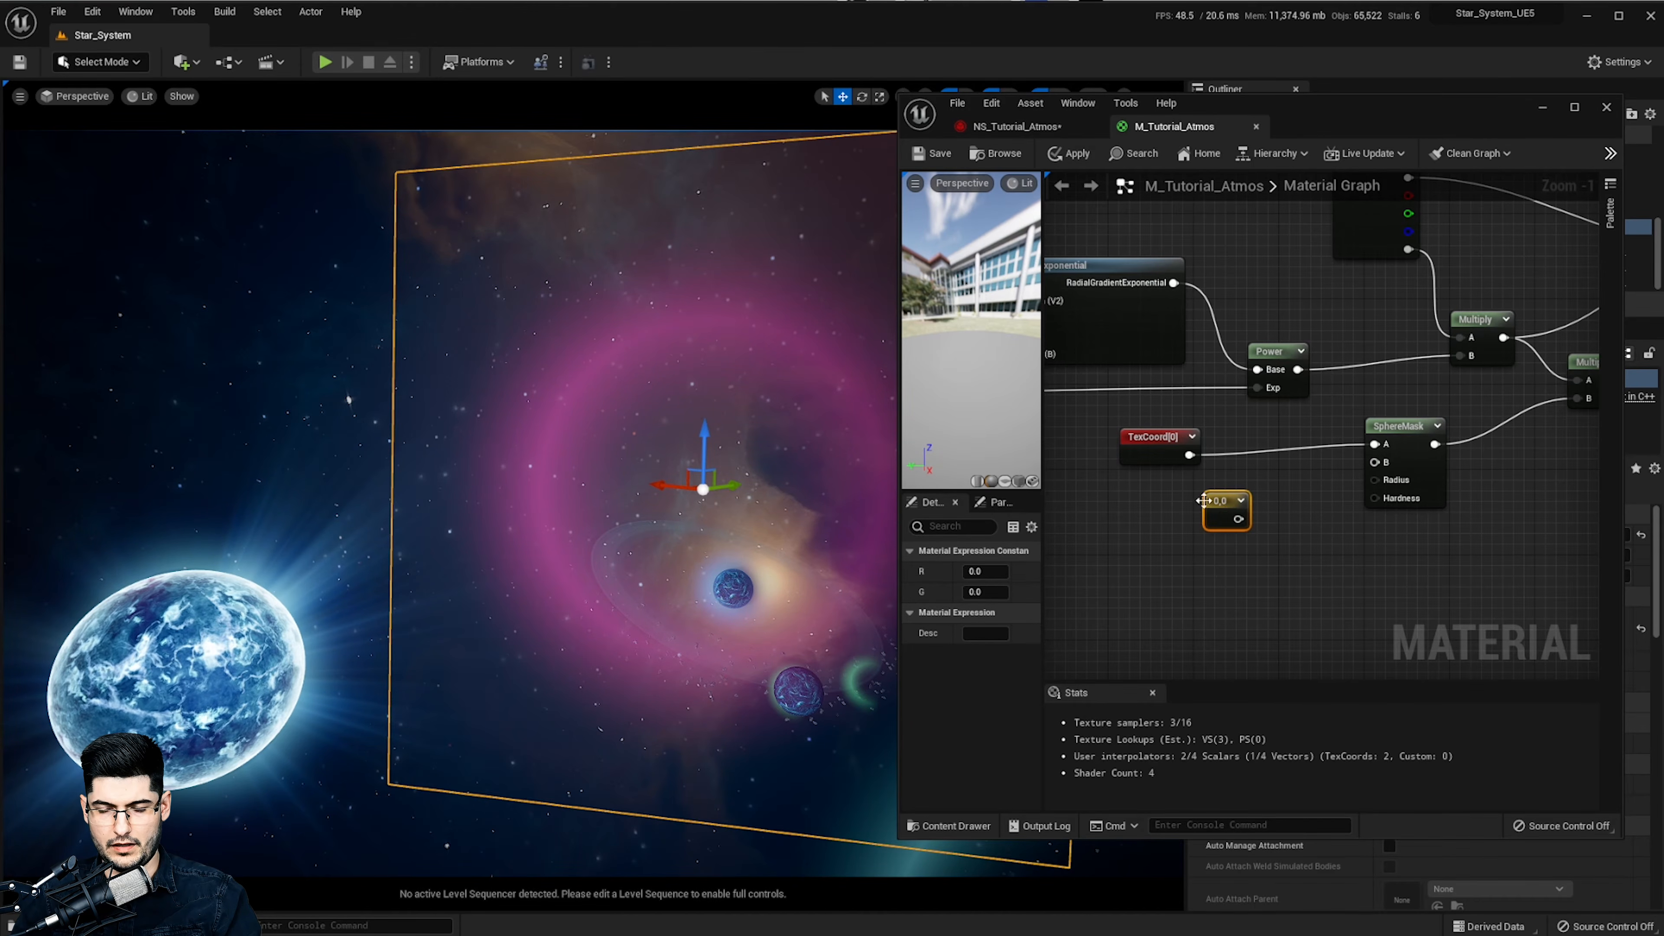
pyautogui.moveTo(1239, 519); pyautogui.dragTo(1375, 462)
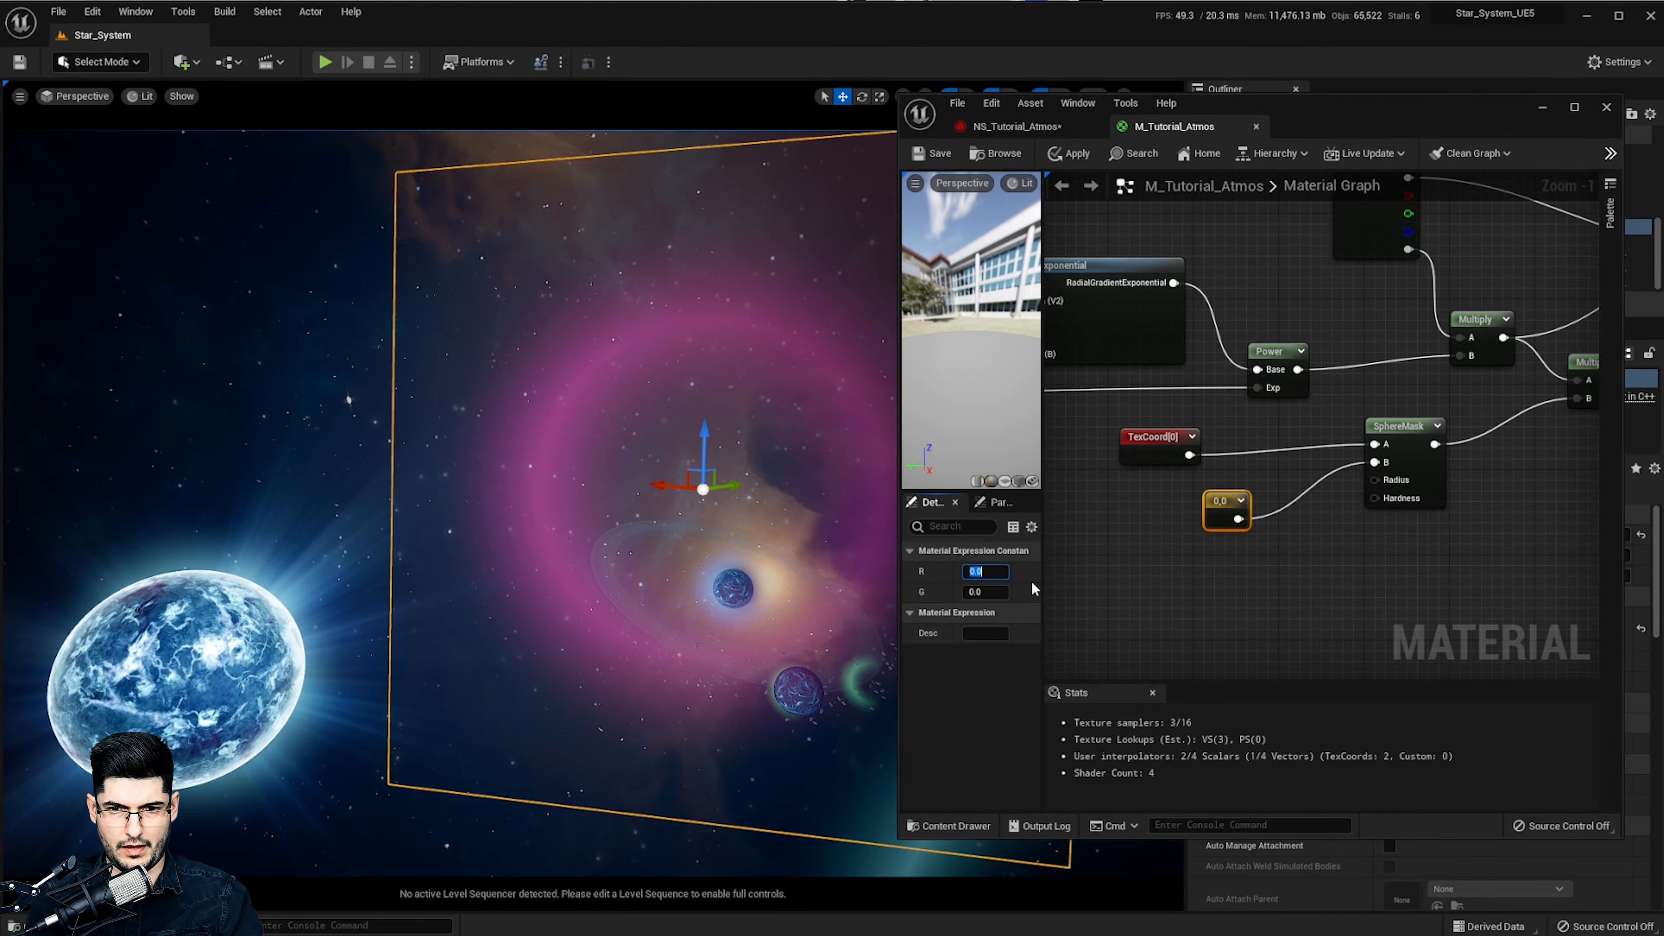
pyautogui.write('0.5')
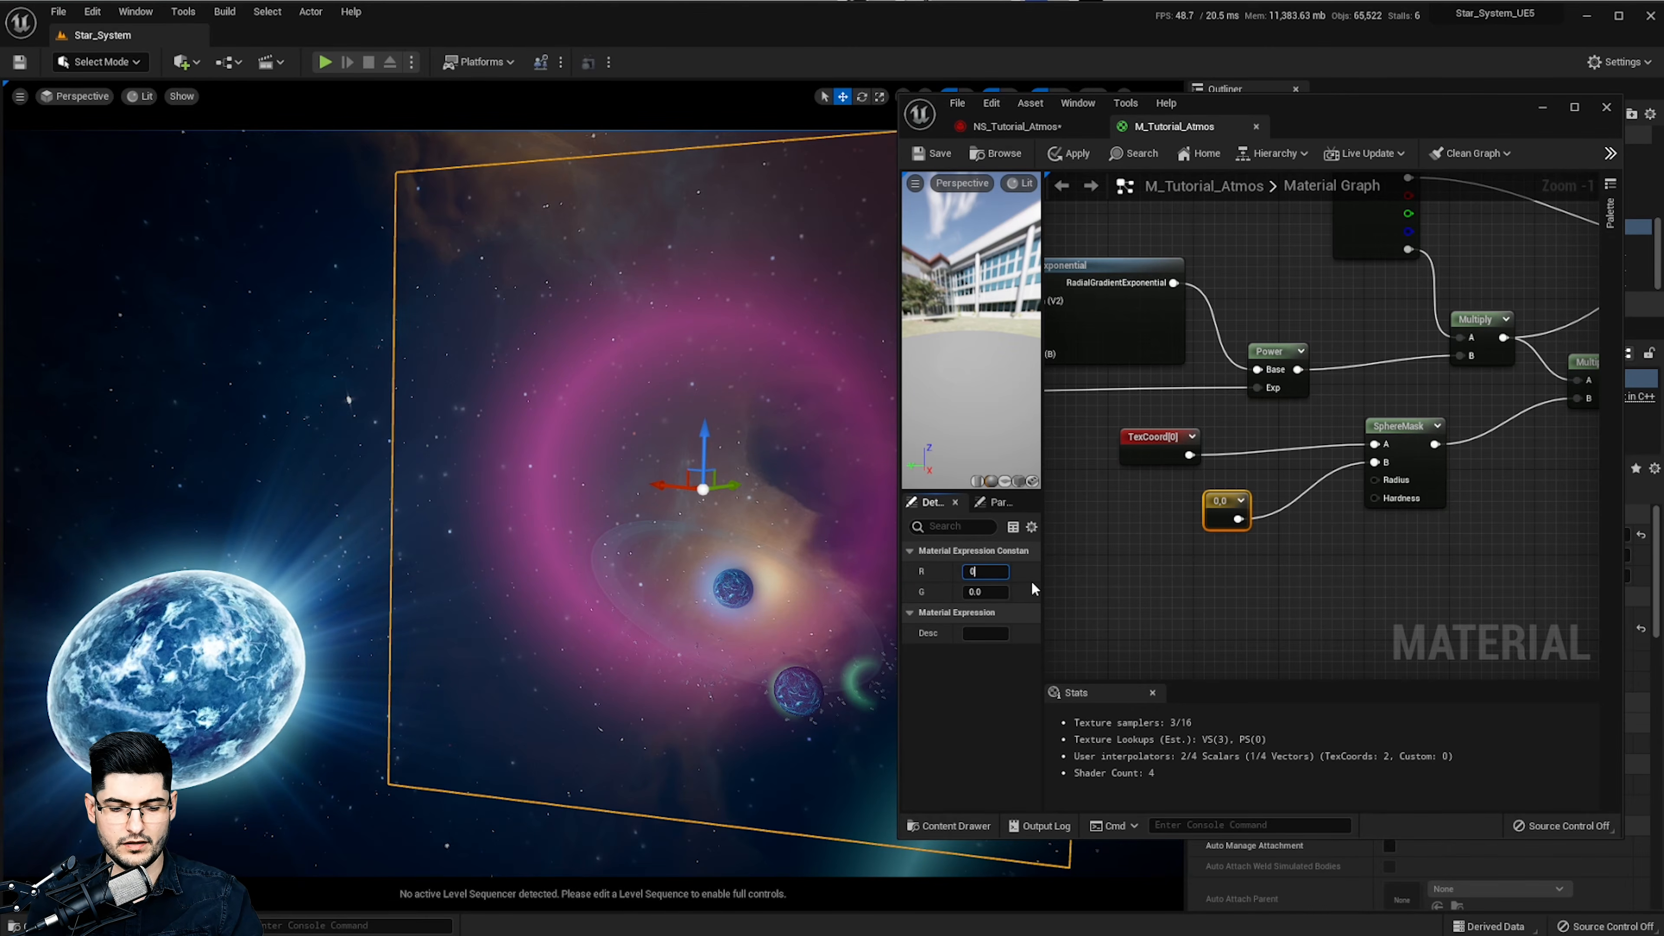
pyautogui.press('Return')
pyautogui.click(997, 592)
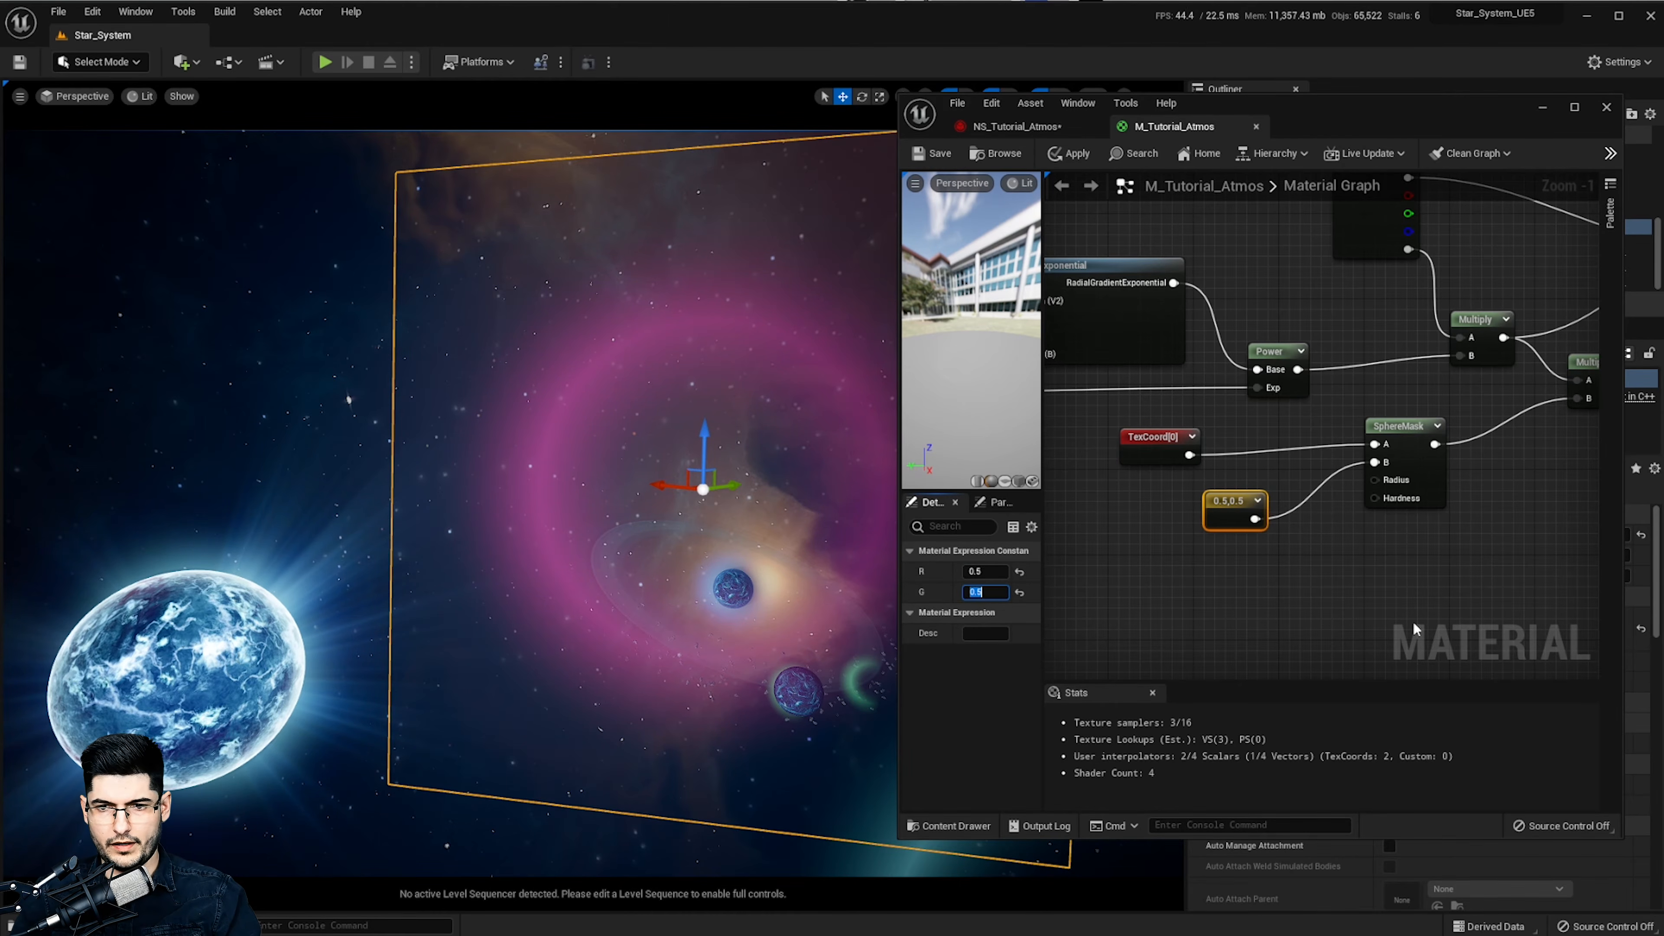
# Set the SphereMask node's radius to 2.5 and its hardness to 0
pyautogui.click(1420, 480)
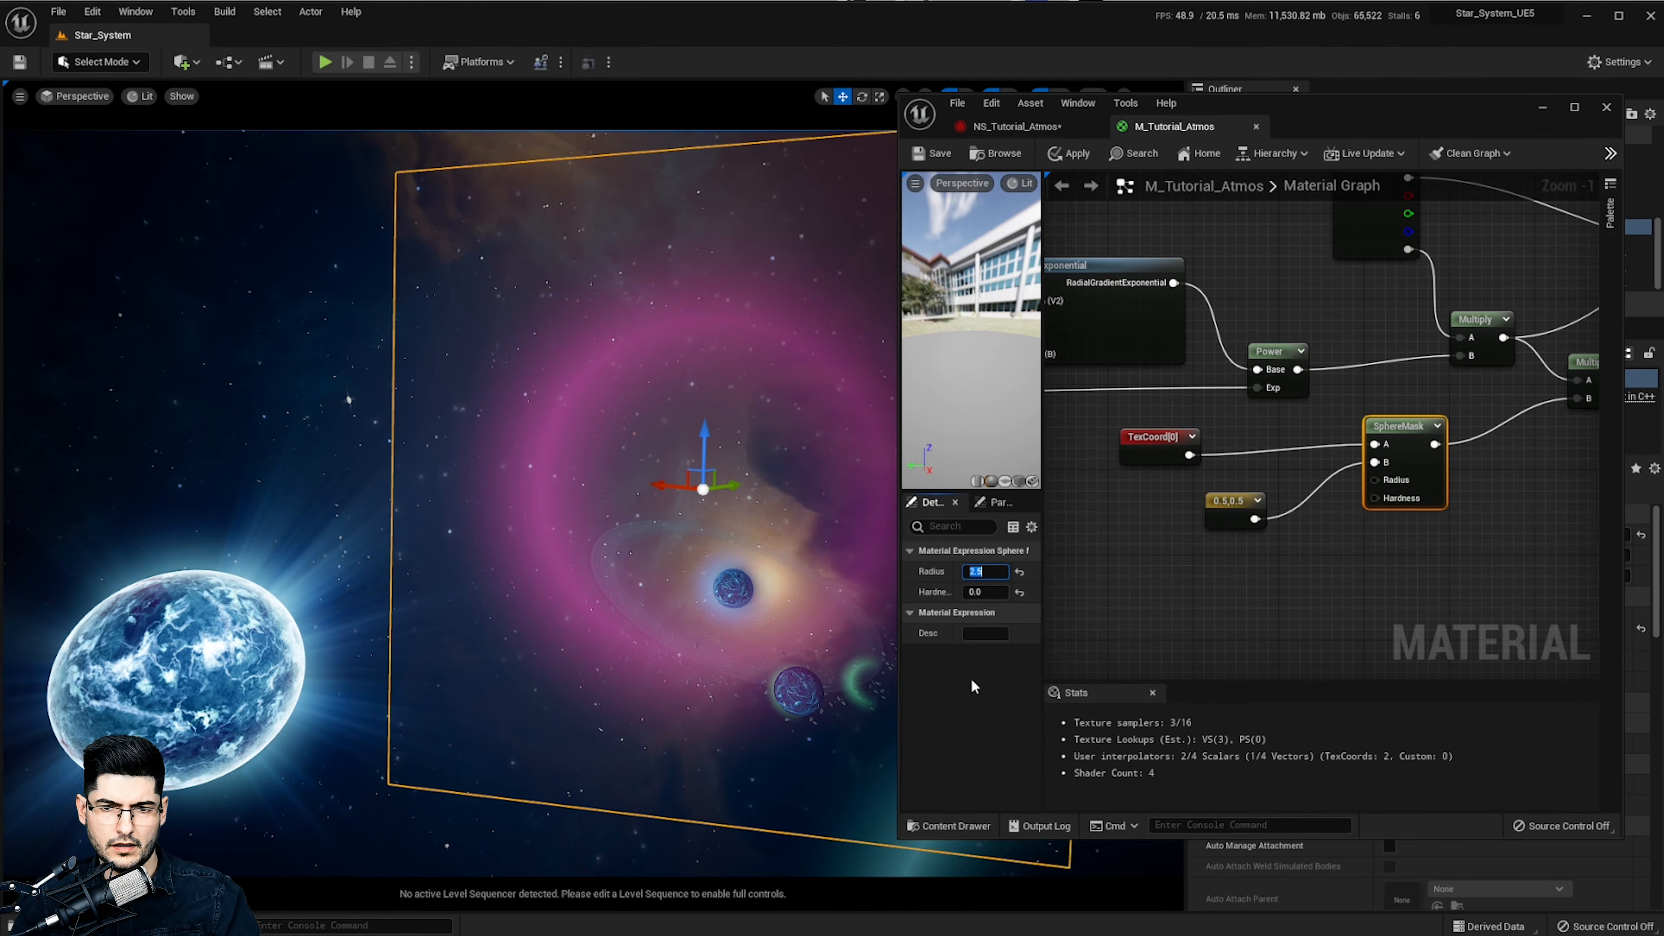
pyautogui.moveTo(1357, 554); pyautogui.dragTo(1339, 551, button='right')
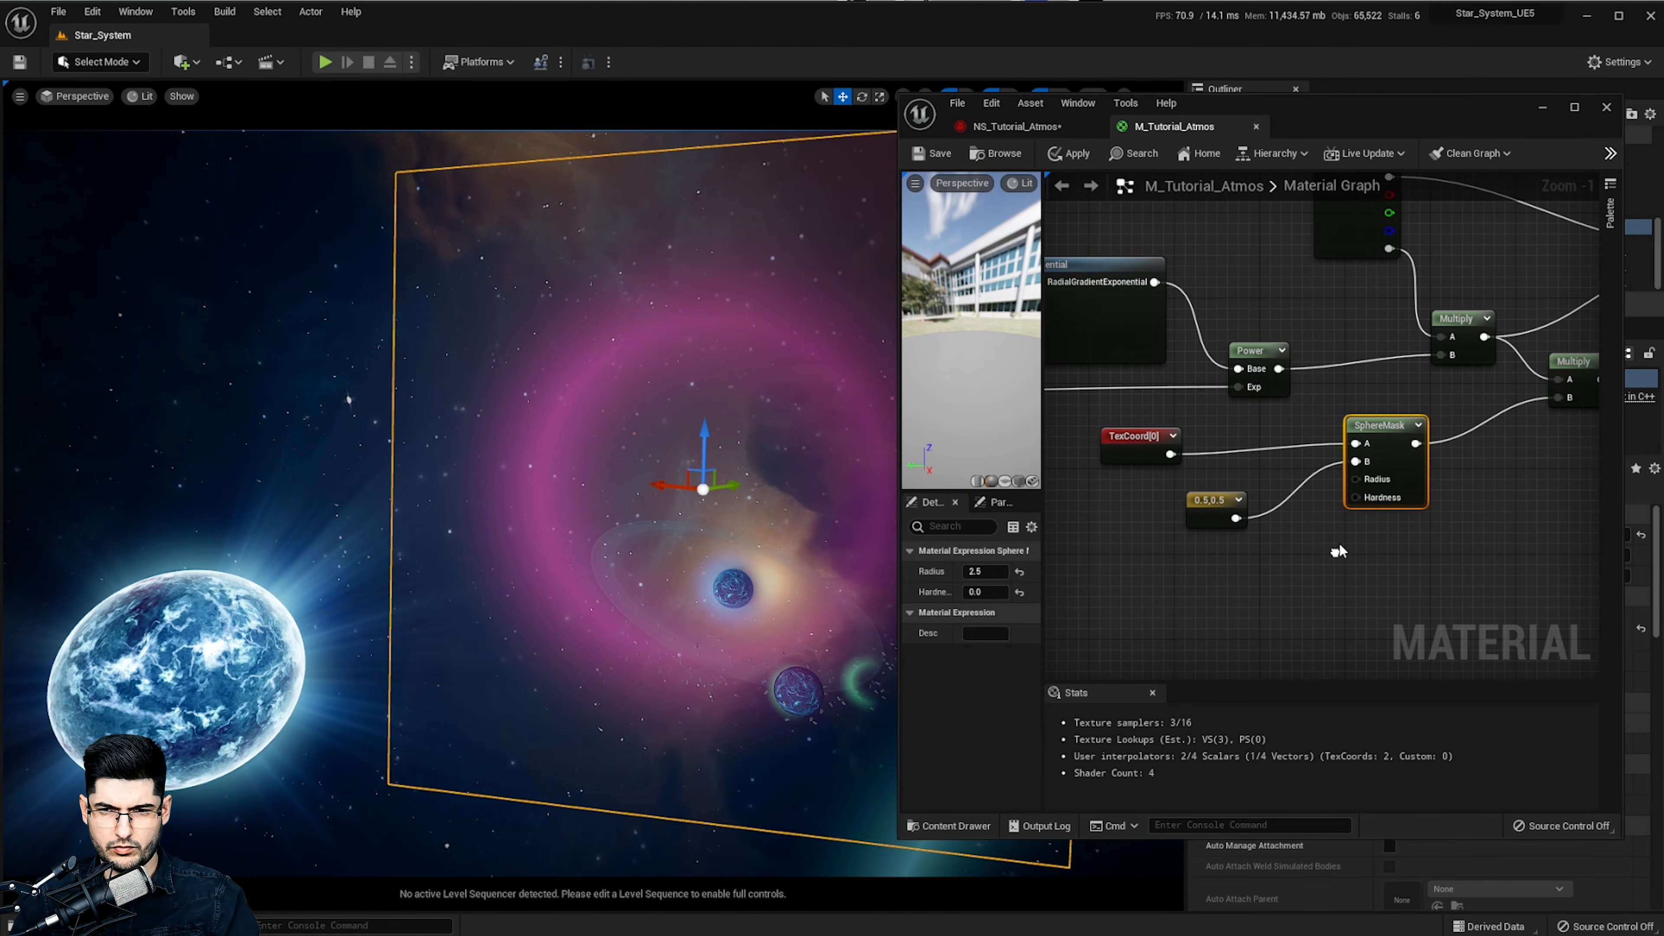
pyautogui.click(1251, 593)
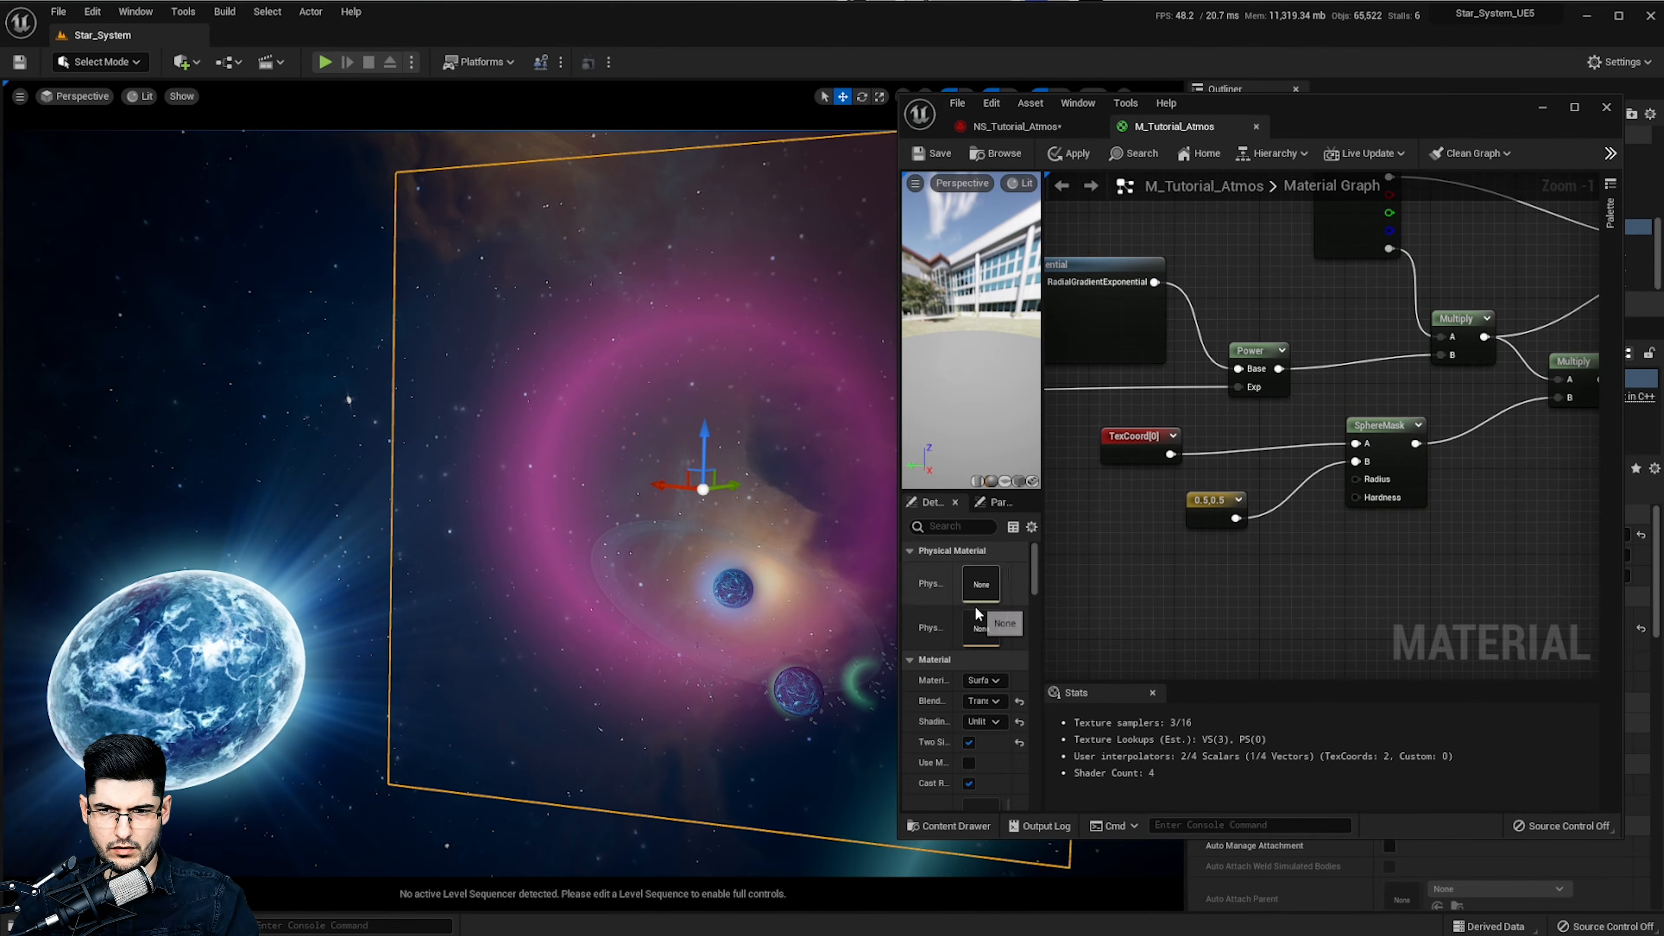
pyautogui.click(1418, 477)
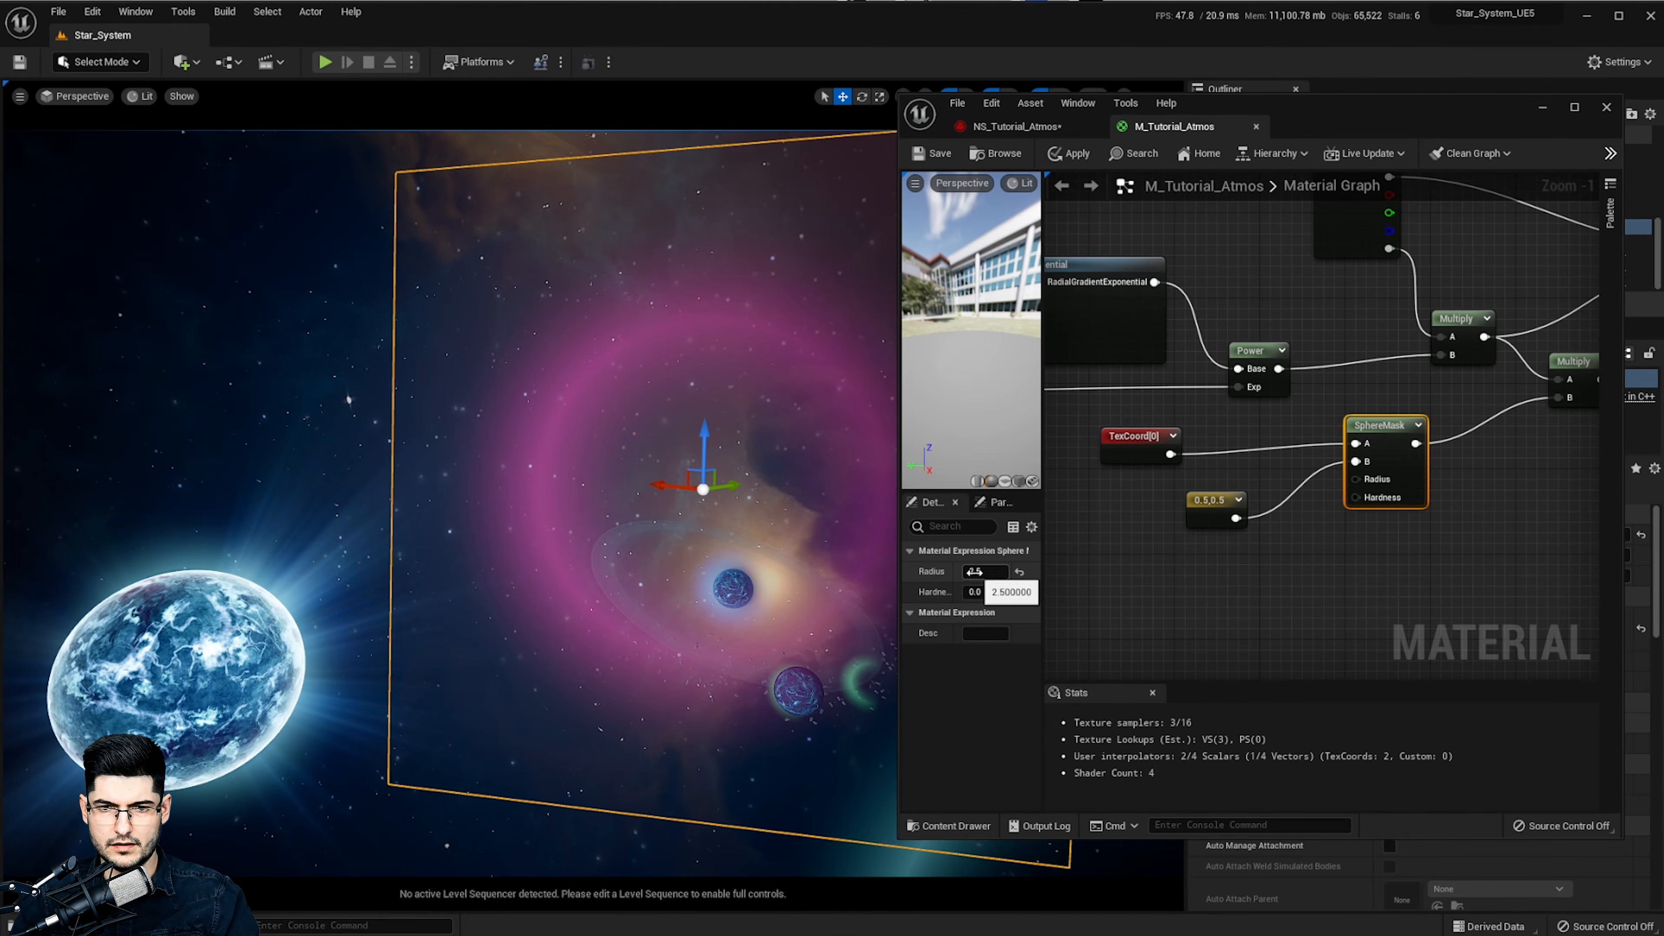
pyautogui.moveTo(1325, 577); pyautogui.dragTo(1273, 582, button='right')
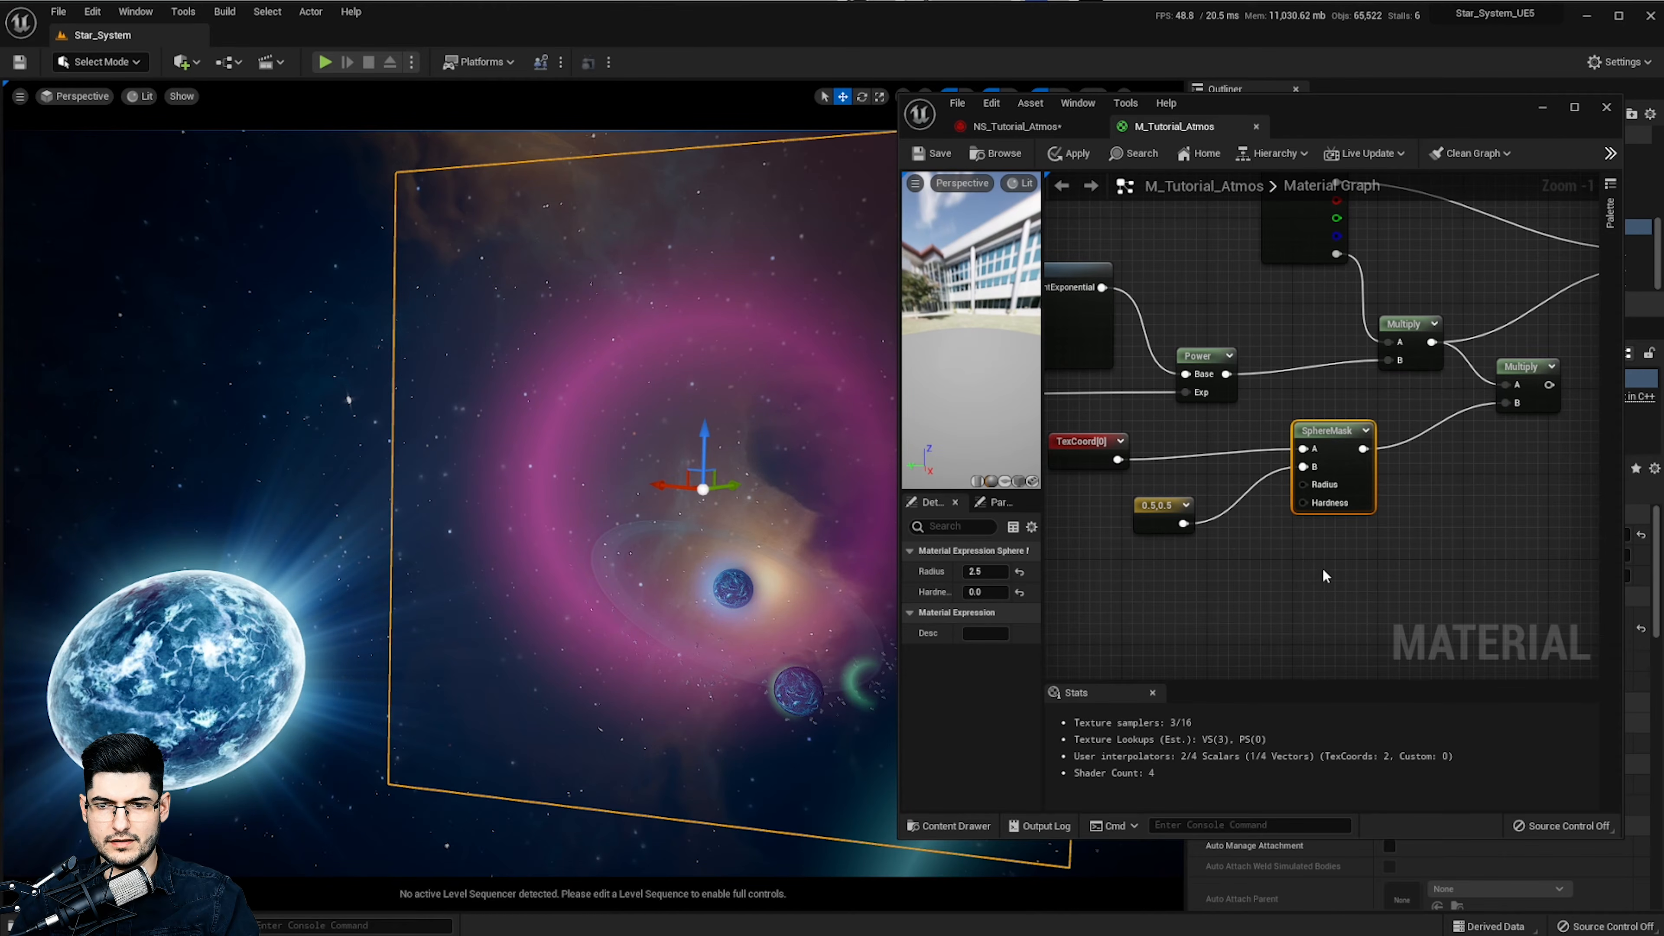
# Connect the last Multiply node's output to the material's Opacity input and apply the material
pyautogui.moveTo(1404, 483); pyautogui.dragTo(1283, 562, button='right')
pyautogui.moveTo(1426, 462); pyautogui.dragTo(1524, 346)
pyautogui.click(1068, 154)
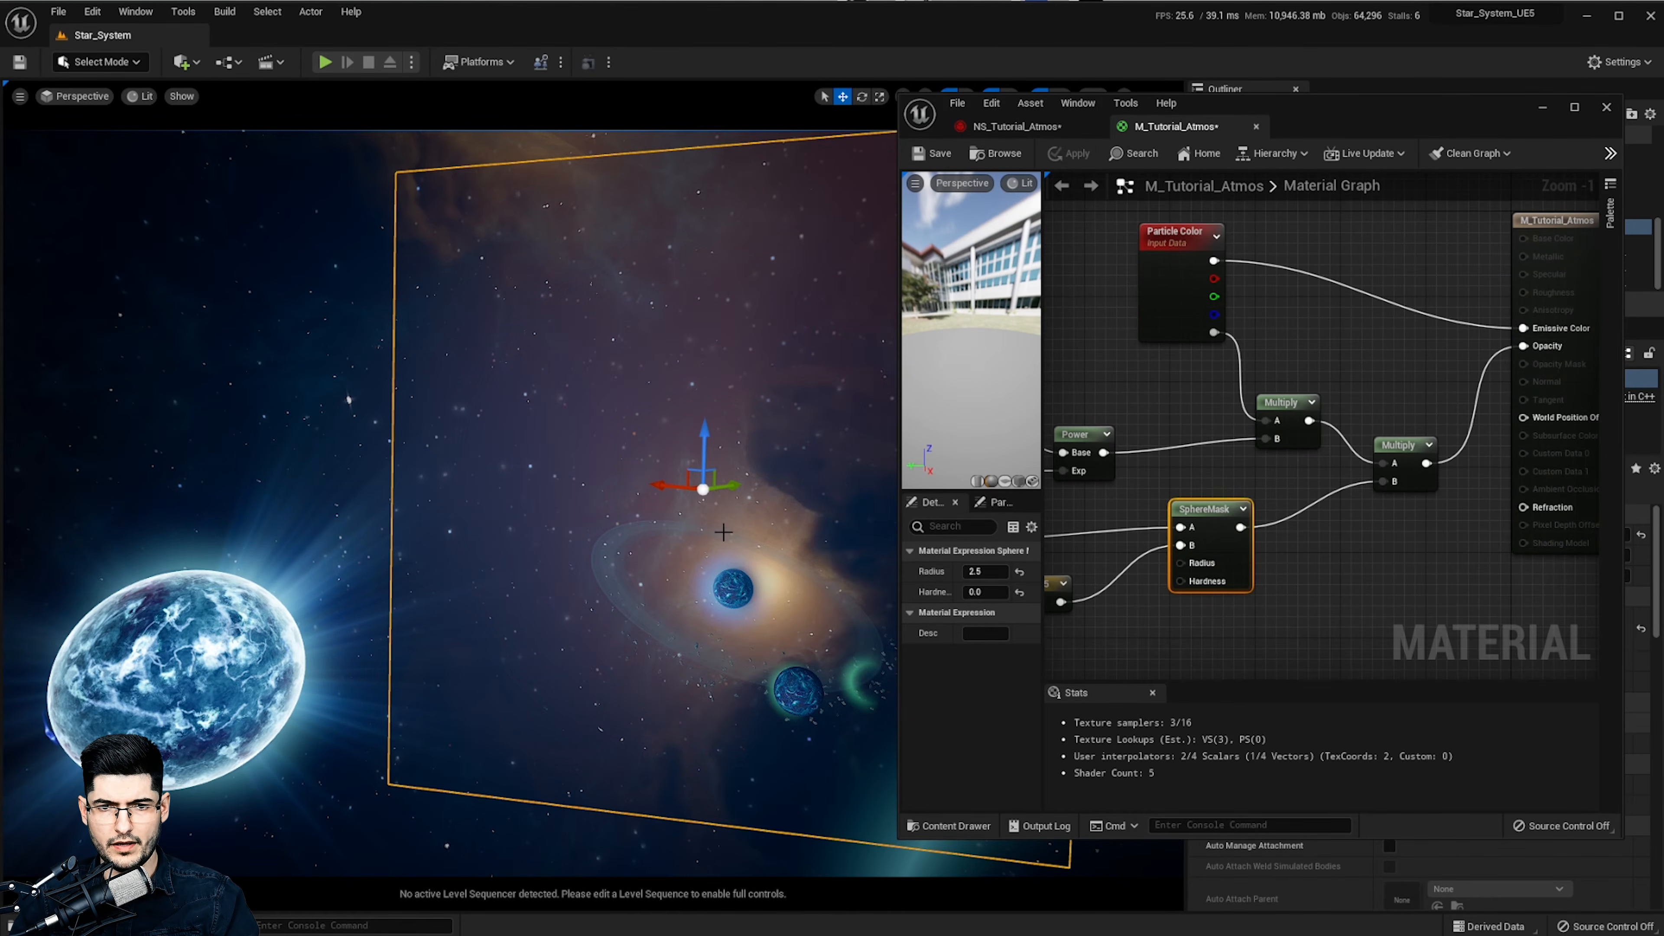
# Set the SphereMask's radius to 1.0, apply the material and check the pink atmosphere sprite in the level
pyautogui.moveTo(723, 532); pyautogui.dragTo(652, 551, button='right')
pyautogui.press('a')
pyautogui.click(983, 571)
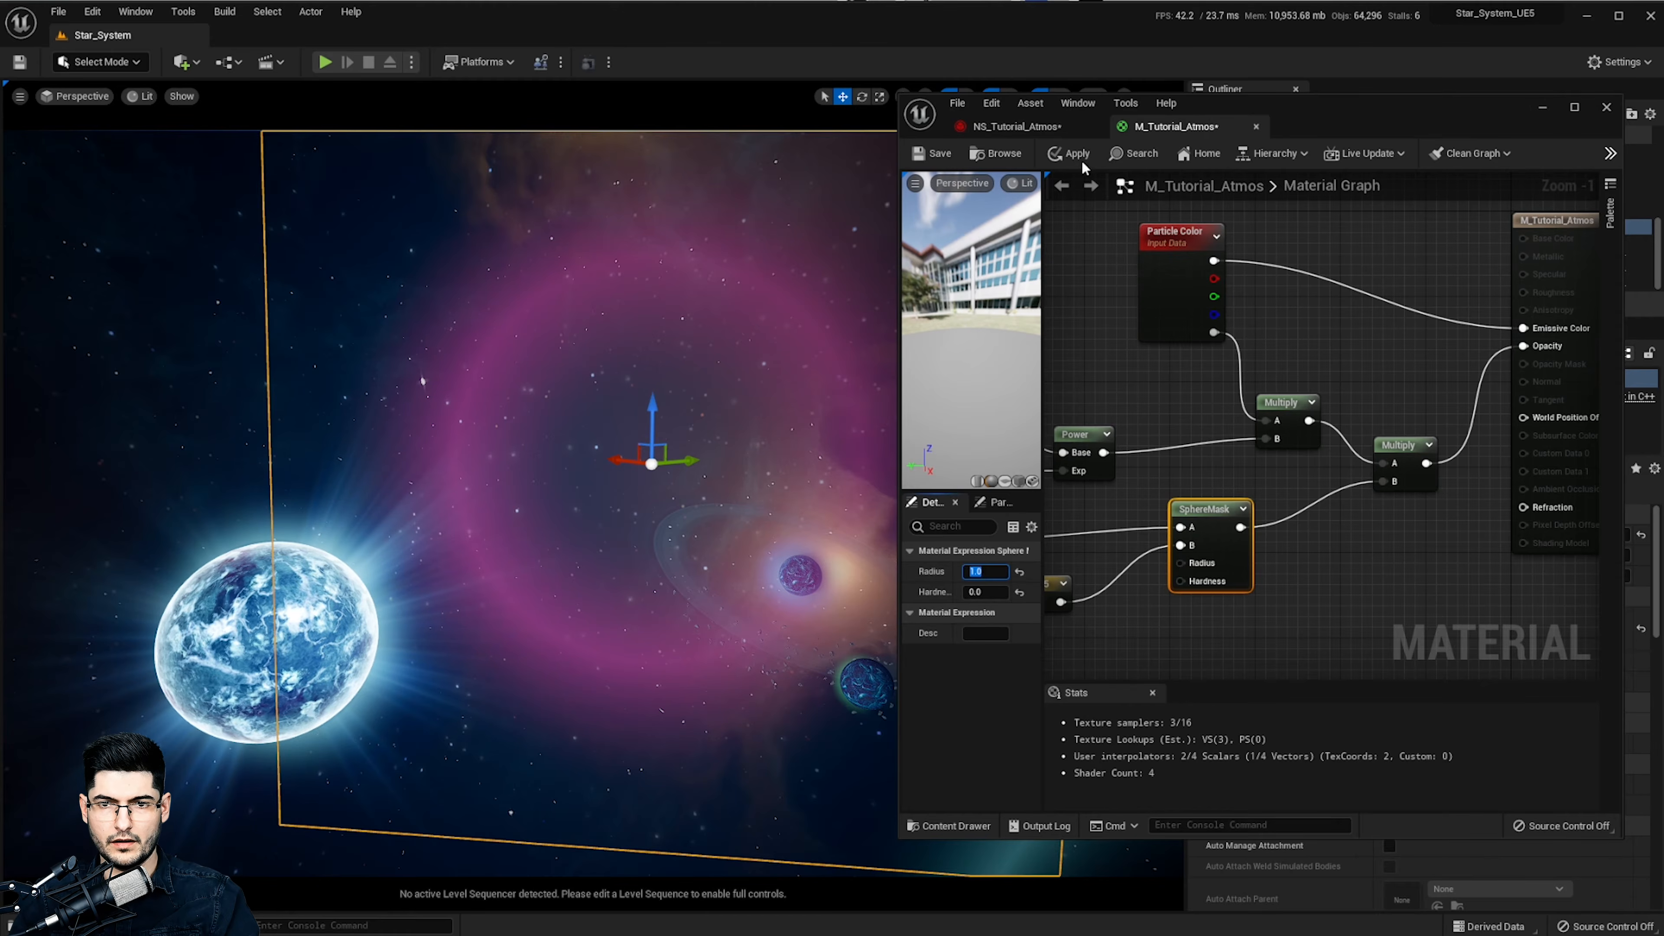
pyautogui.click(1081, 160)
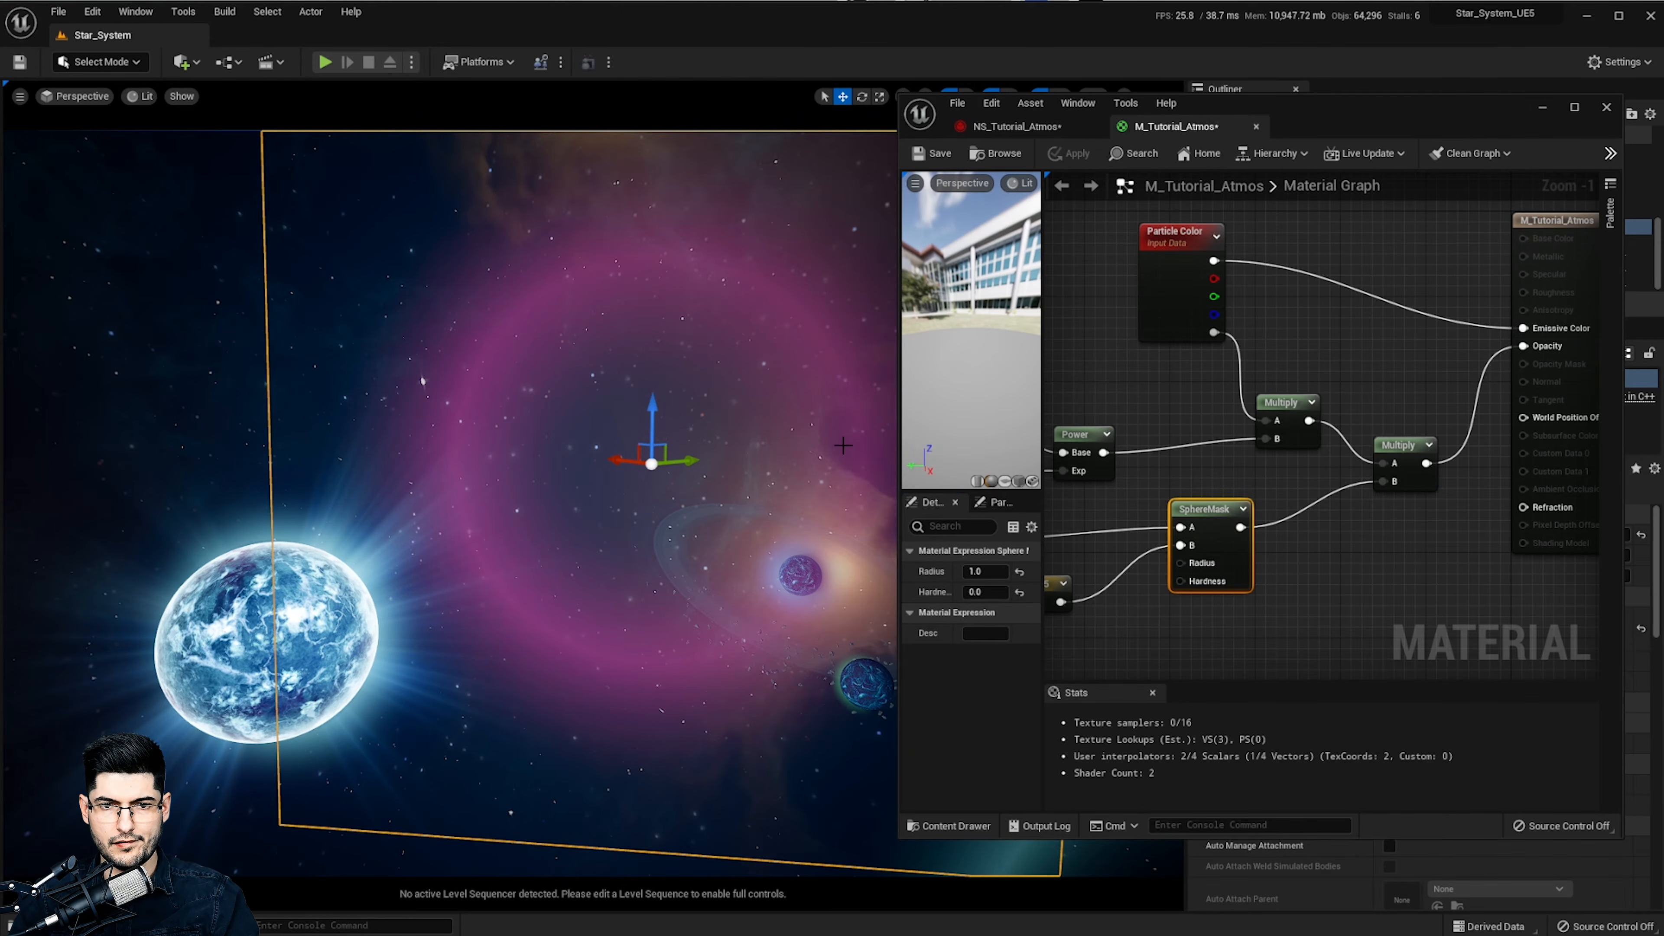
pyautogui.moveTo(721, 355); pyautogui.dragTo(784, 348, button='right')
pyautogui.press('a')
pyautogui.press('s')
pyautogui.press('w')
pyautogui.press('d')
pyautogui.moveTo(1350, 491); pyautogui.dragTo(1515, 387, button='right')
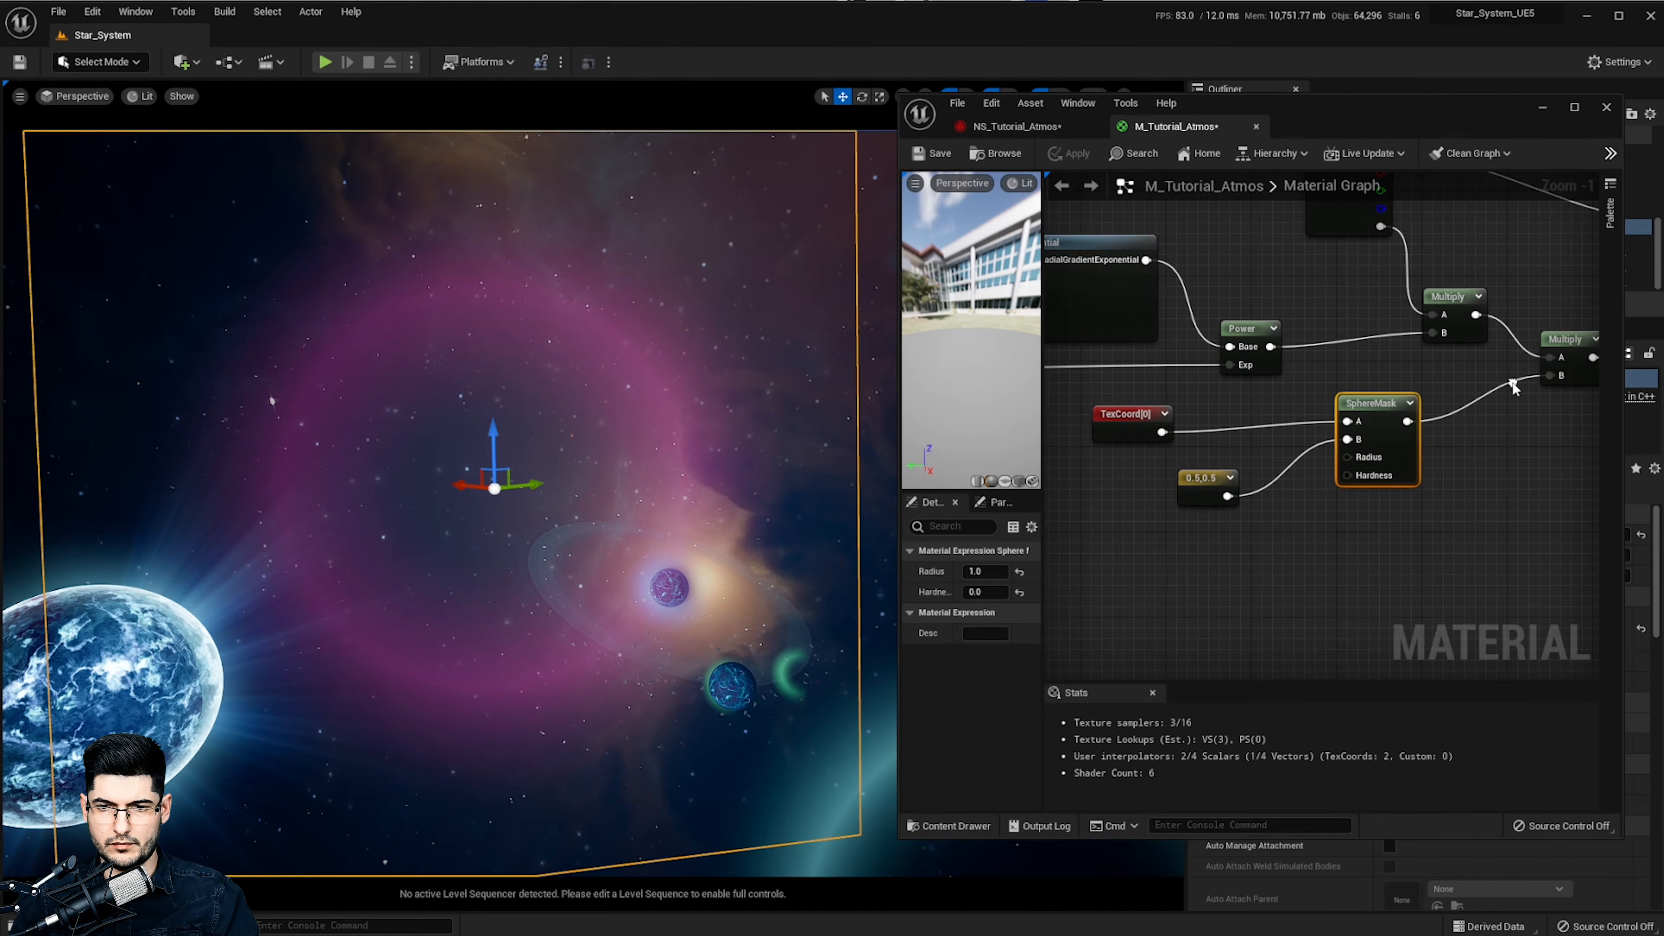
# Move the TexCoord node closer to the SphereMask, set its UTiling to 5.0, apply the material and check the sprite
pyautogui.moveTo(1128, 419); pyautogui.dragTo(1189, 419)
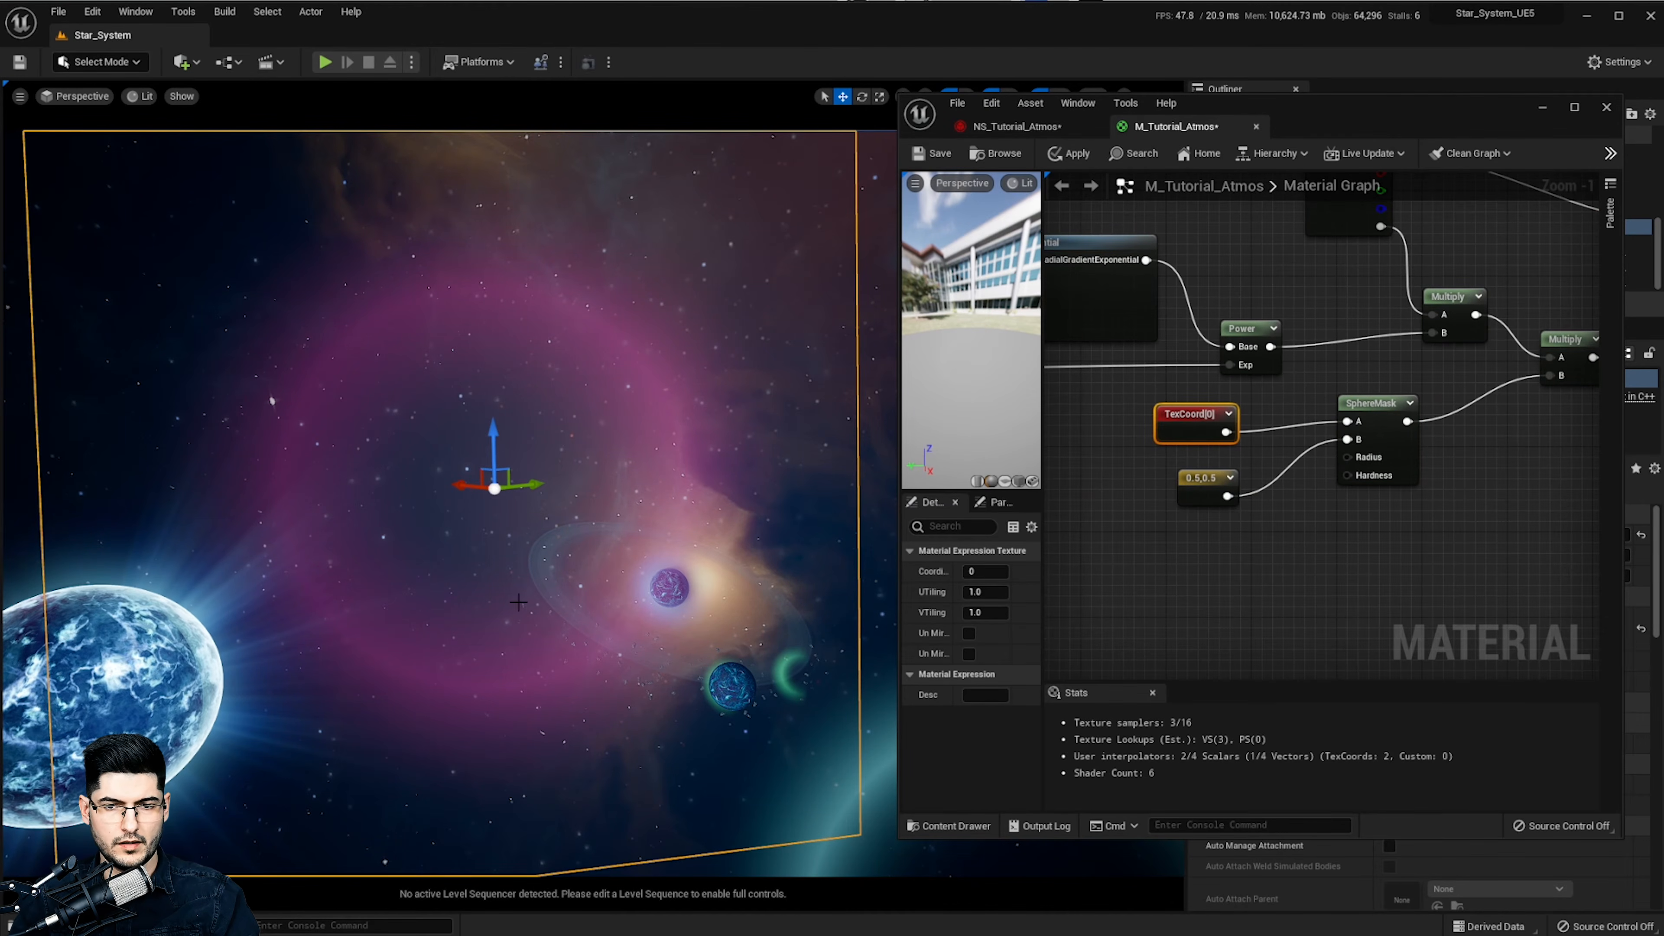
pyautogui.click(983, 593)
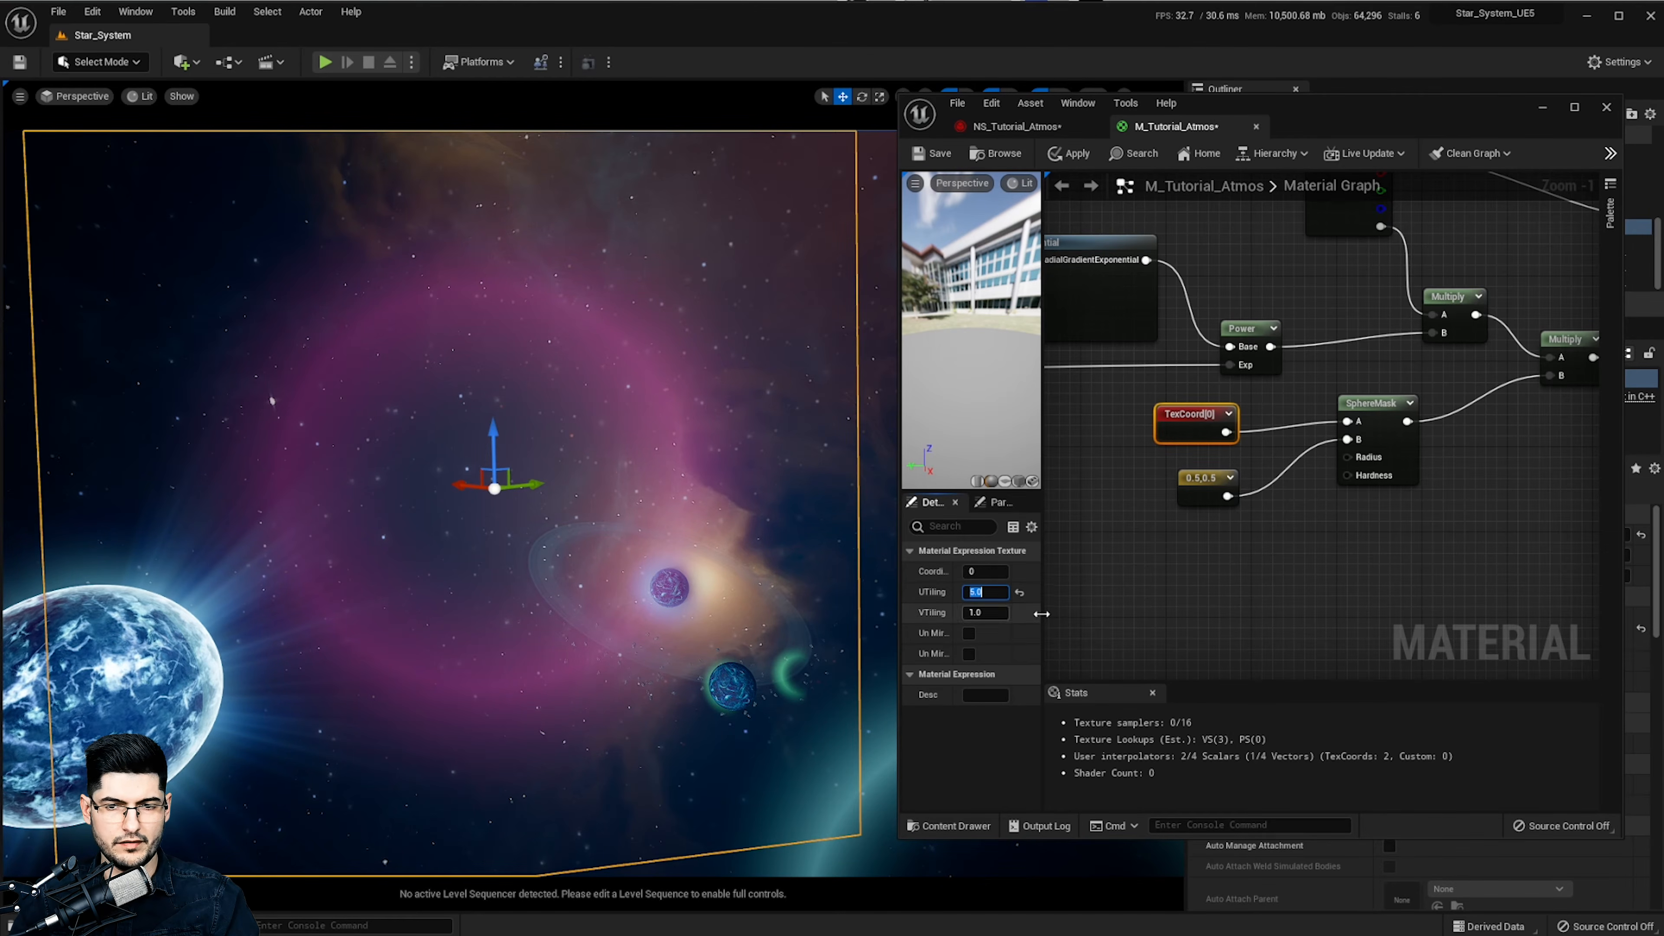
pyautogui.click(1069, 153)
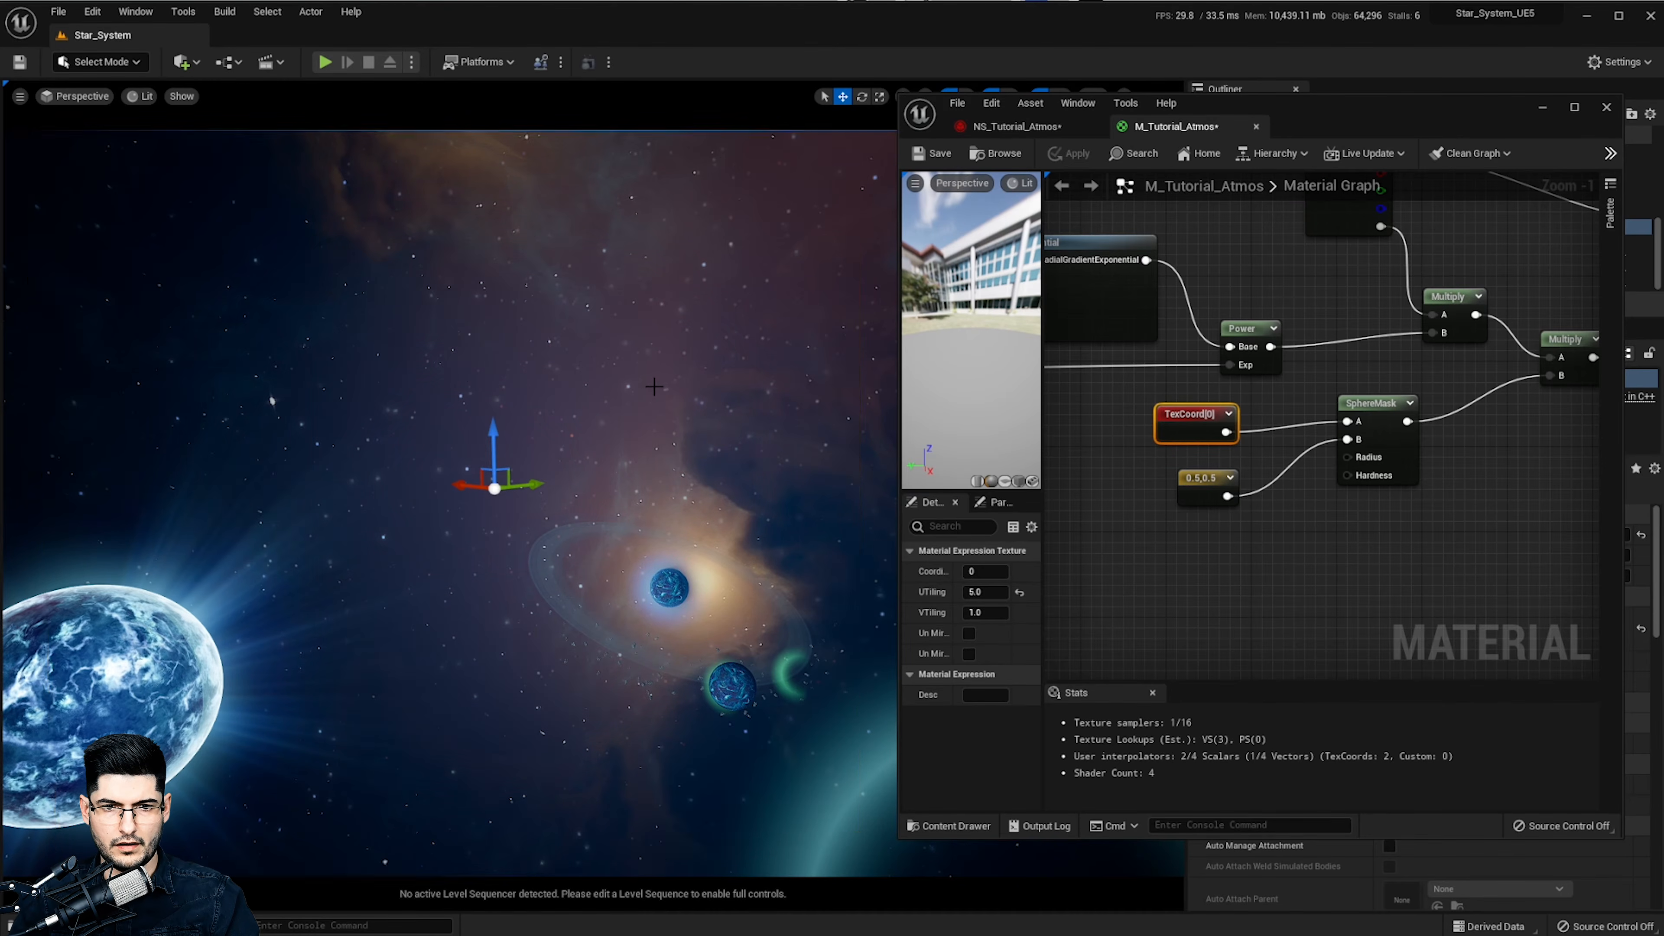
pyautogui.moveTo(434, 509); pyautogui.dragTo(367, 476, button='right')
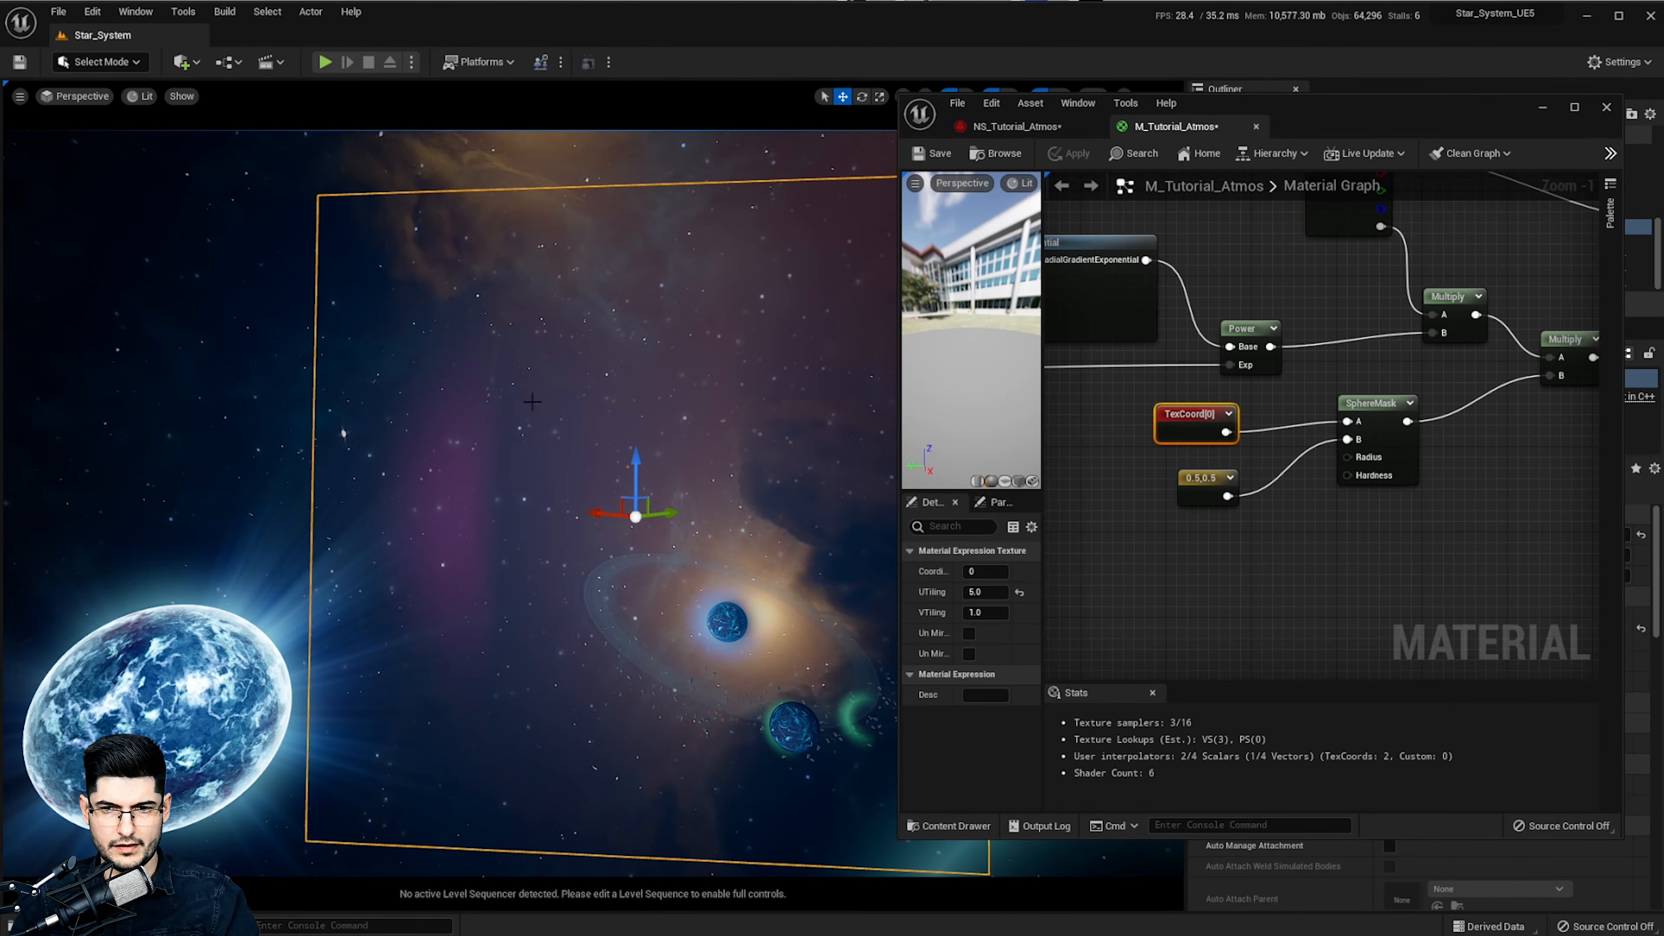
# Set the SphereMask's radius to 2.5, apply the material and check the crescent sprite in the level
pyautogui.click(1395, 472)
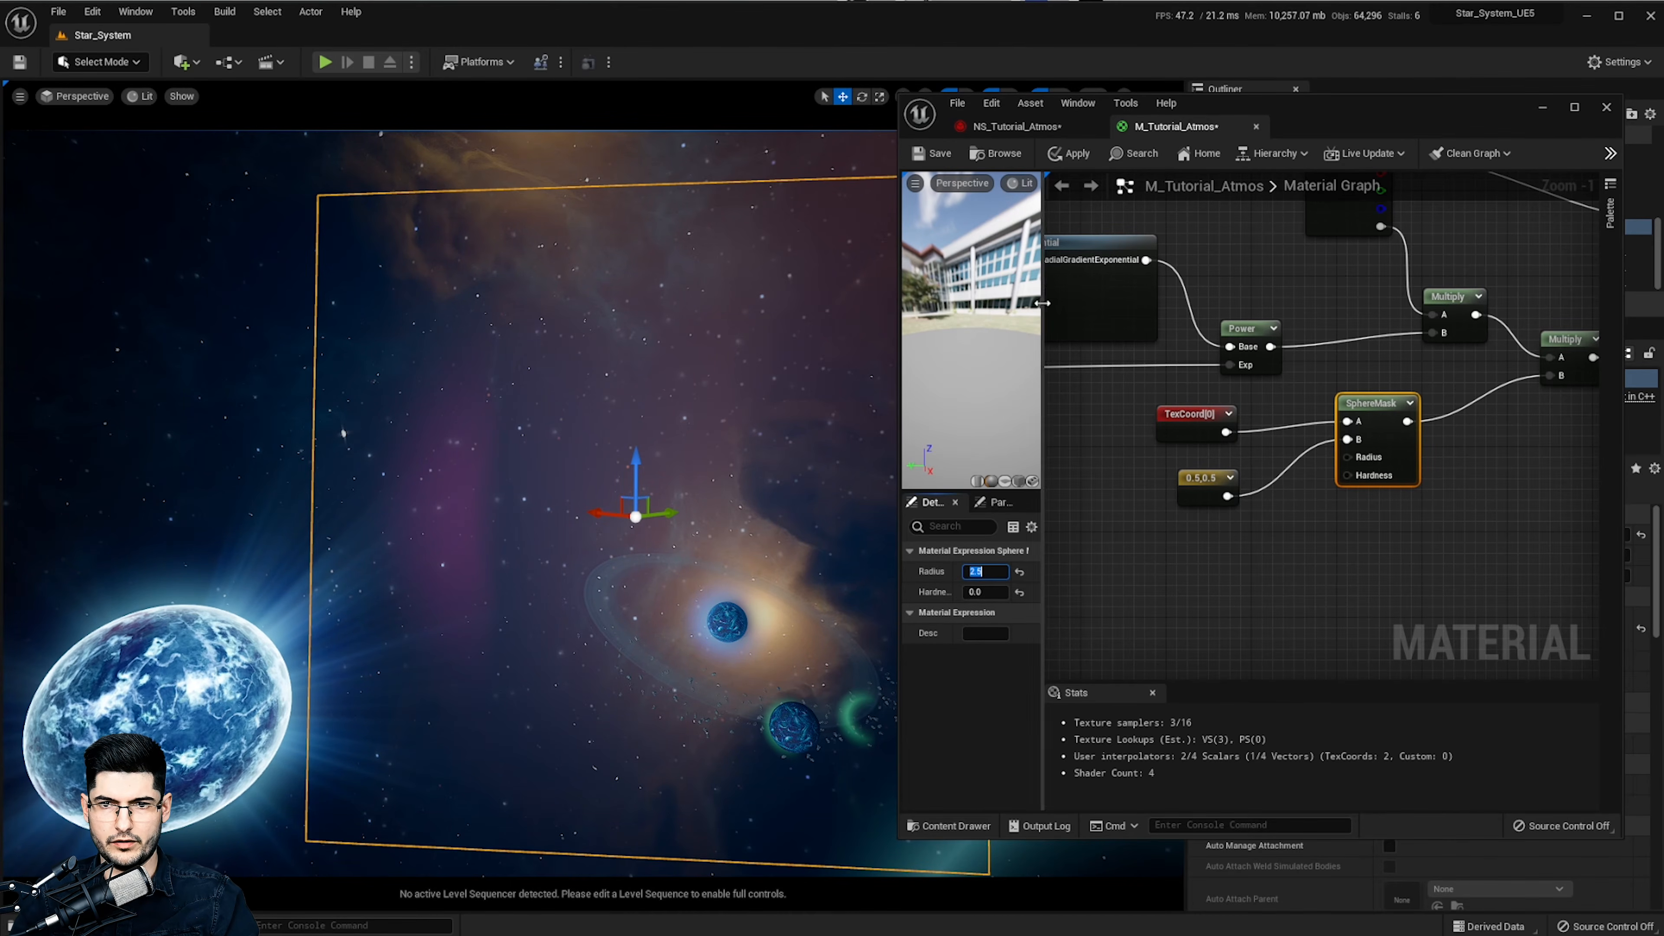
pyautogui.click(1068, 153)
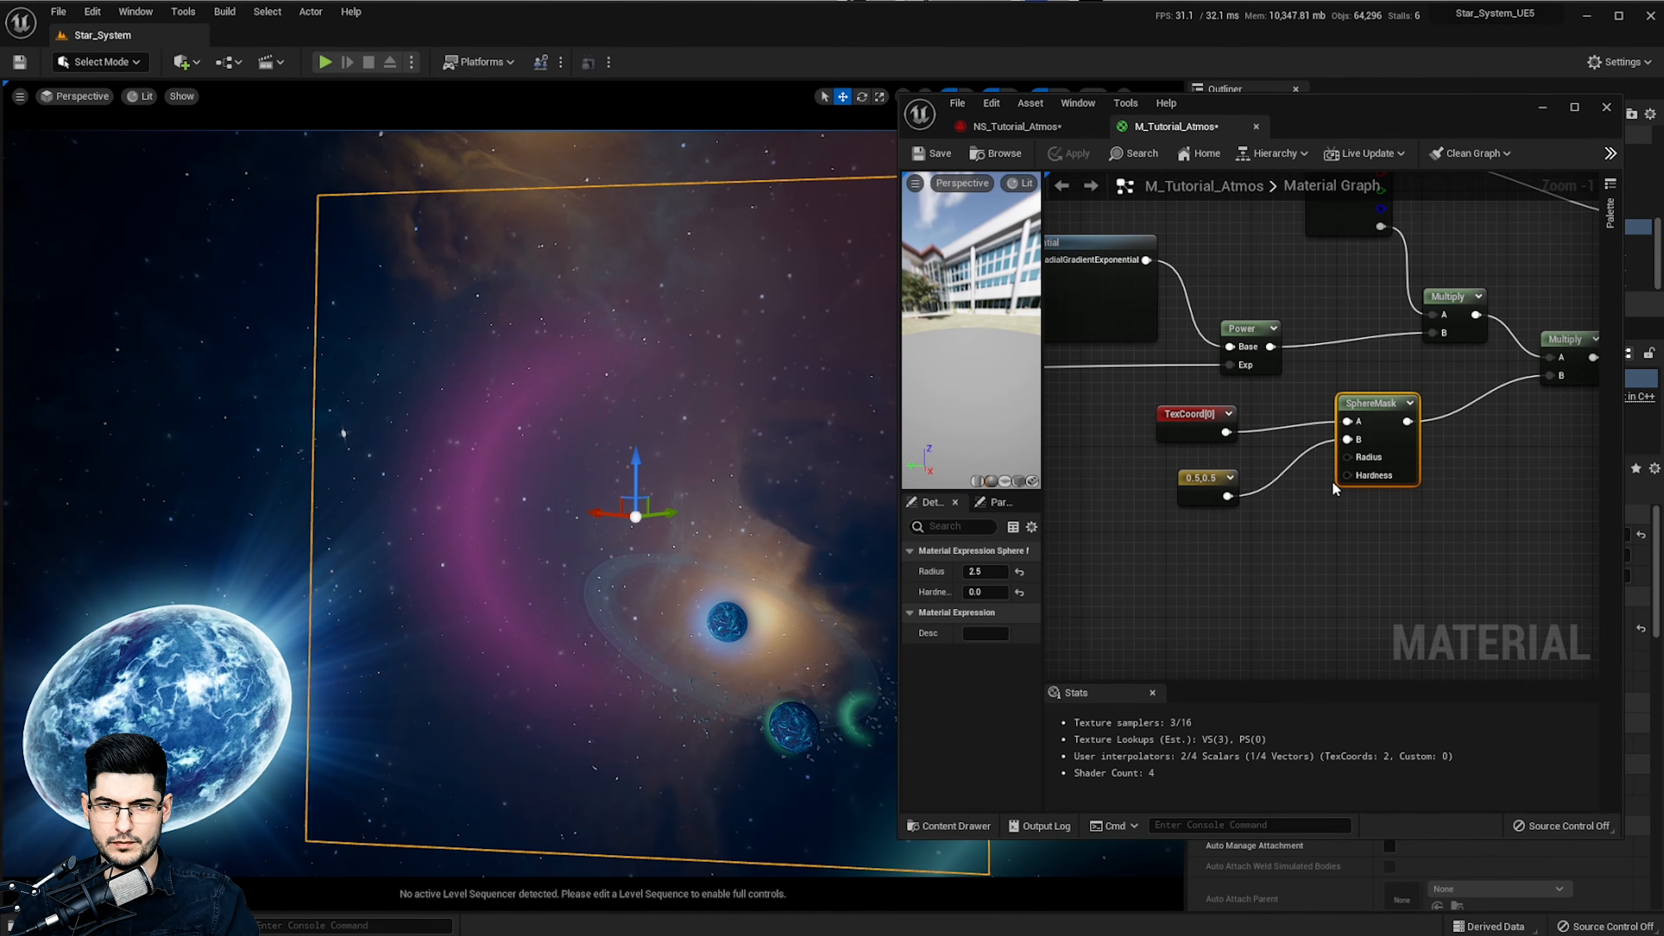
pyautogui.moveTo(651, 441); pyautogui.dragTo(543, 377, button='right')
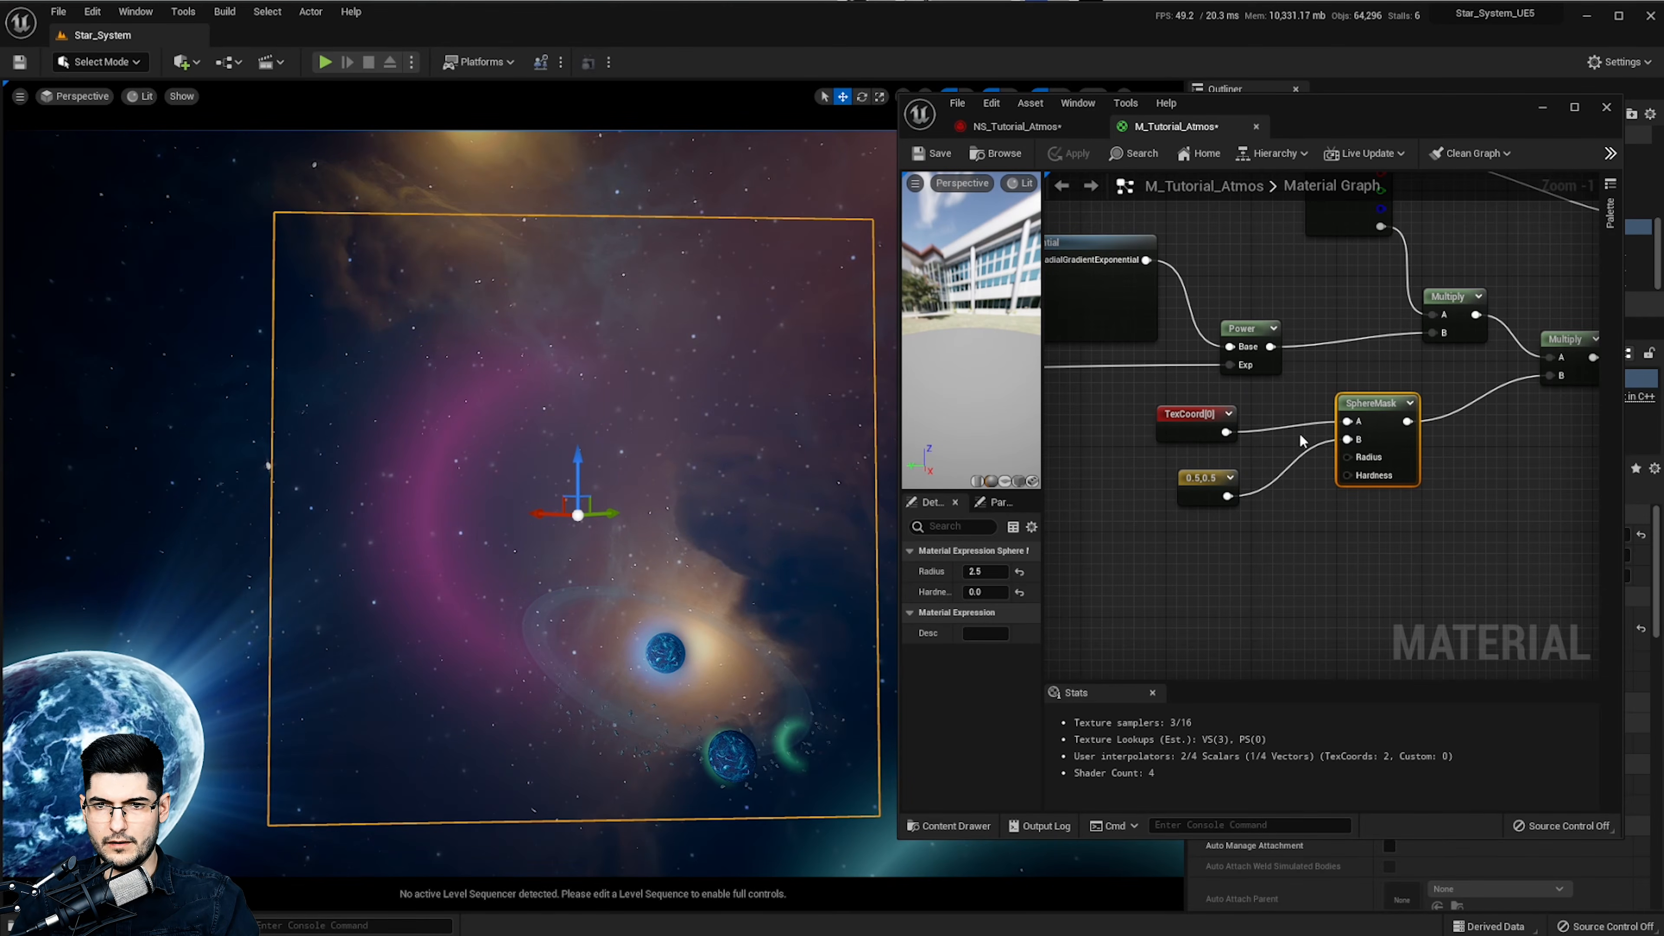
# In NS_Tutorial_Atmos, set the Density dynamic material parameter to 1.0 and view the sprite beside the planet
pyautogui.click(1016, 126)
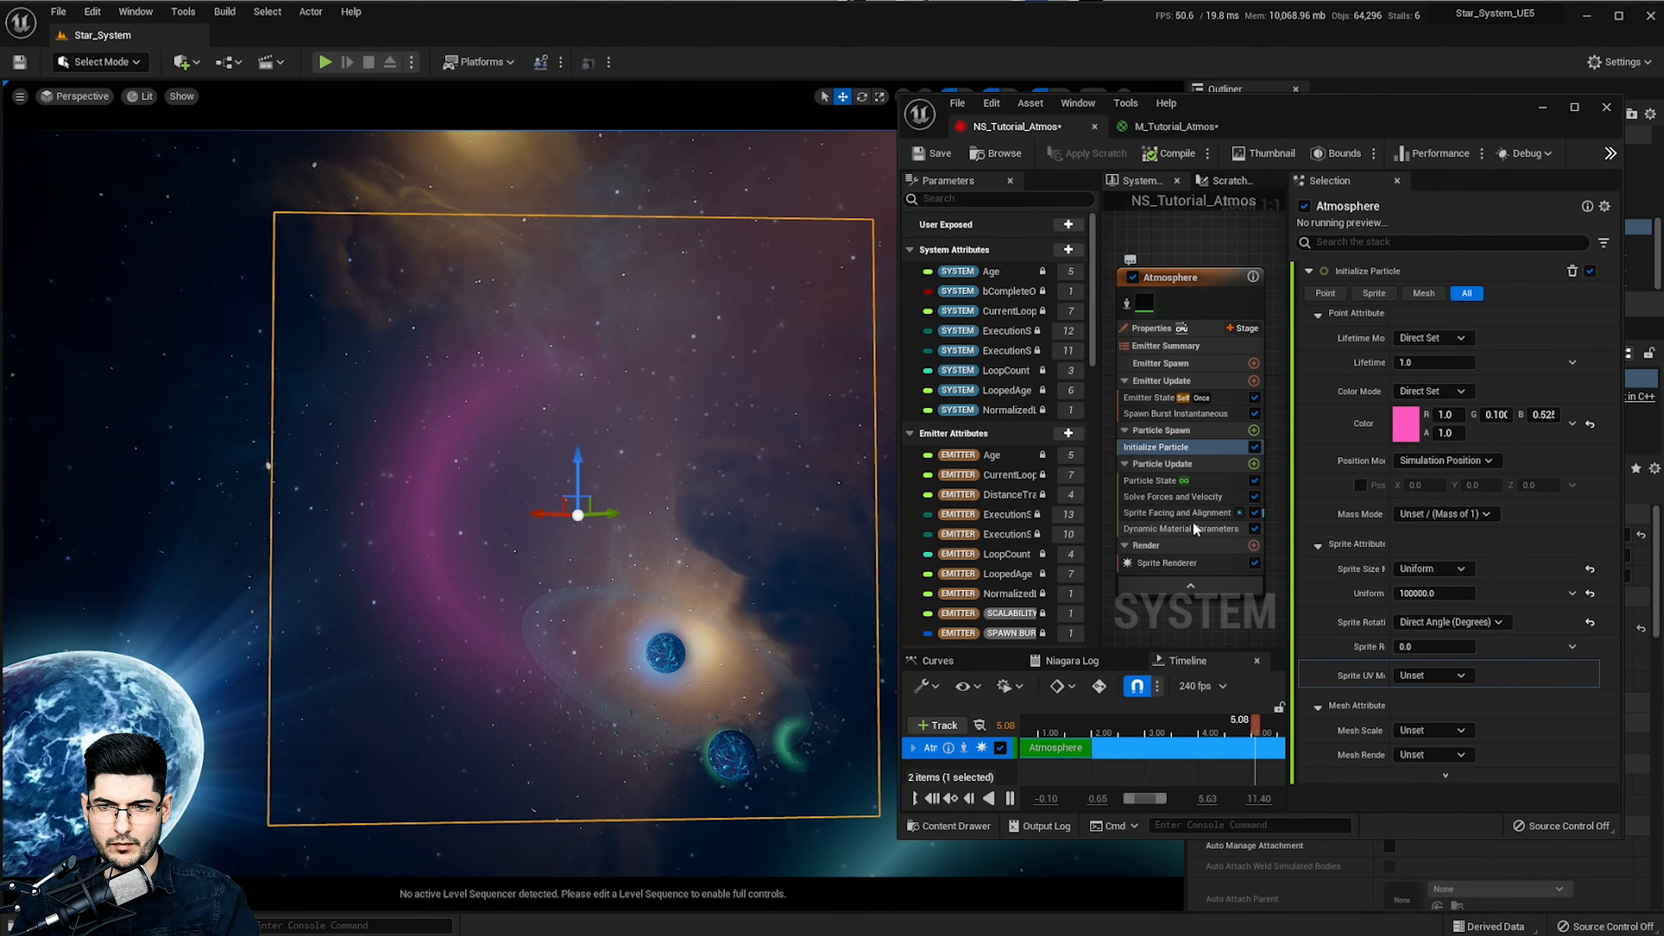
pyautogui.click(1180, 528)
pyautogui.click(1431, 362)
pyautogui.write('1')
pyautogui.press('Return')
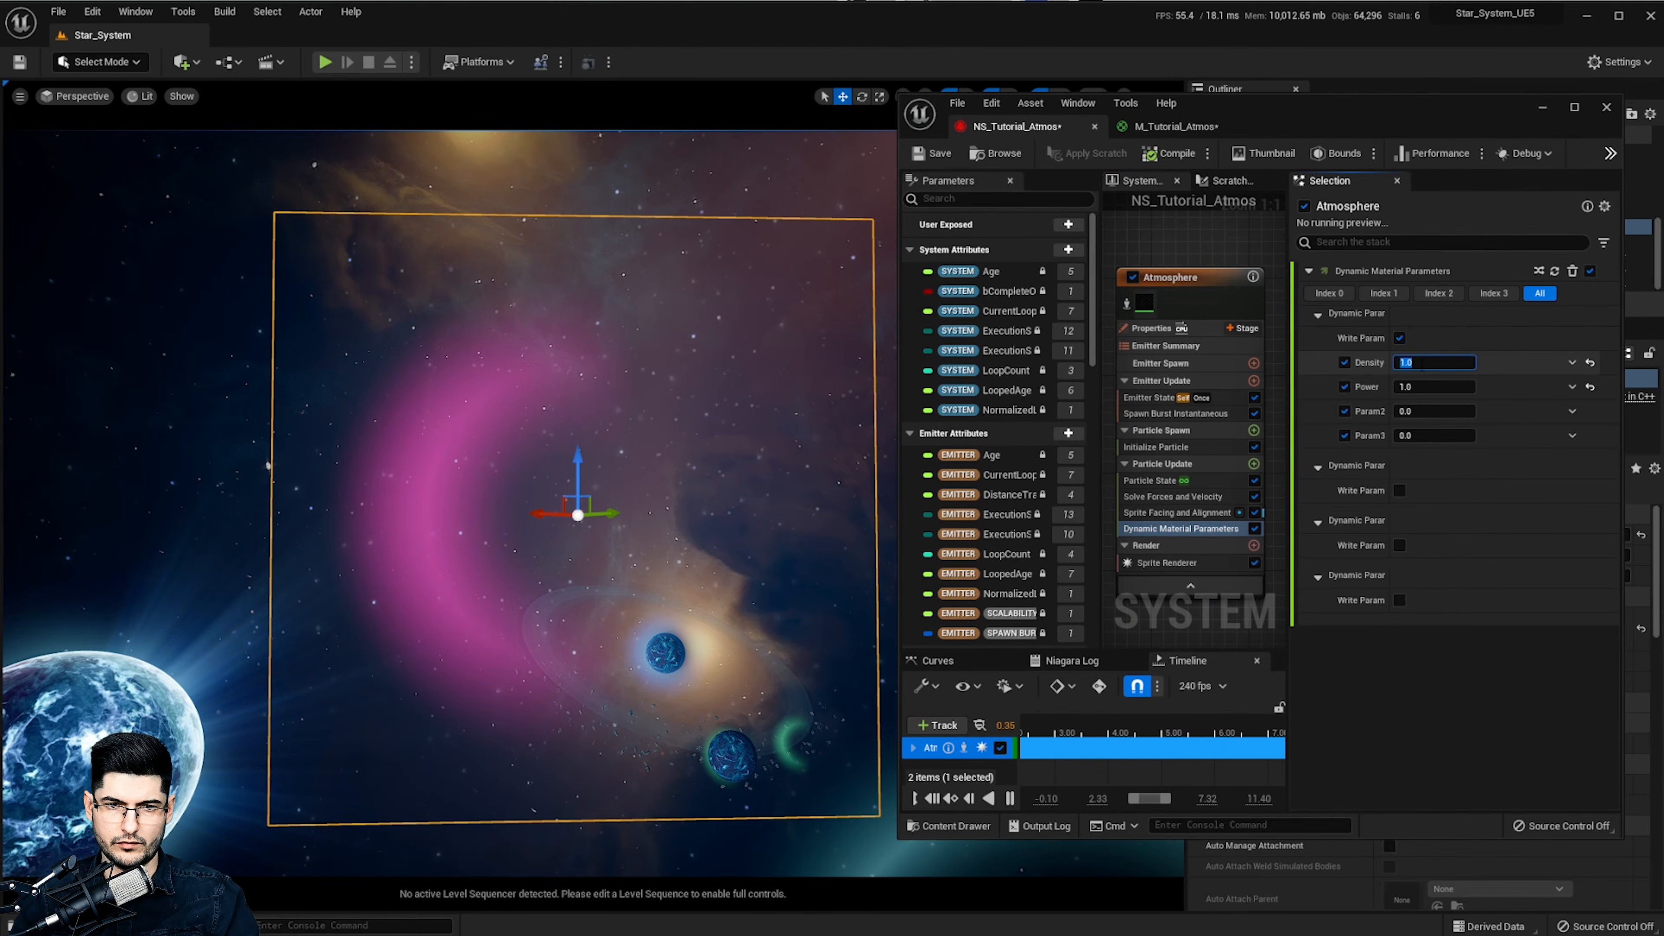
pyautogui.click(1178, 128)
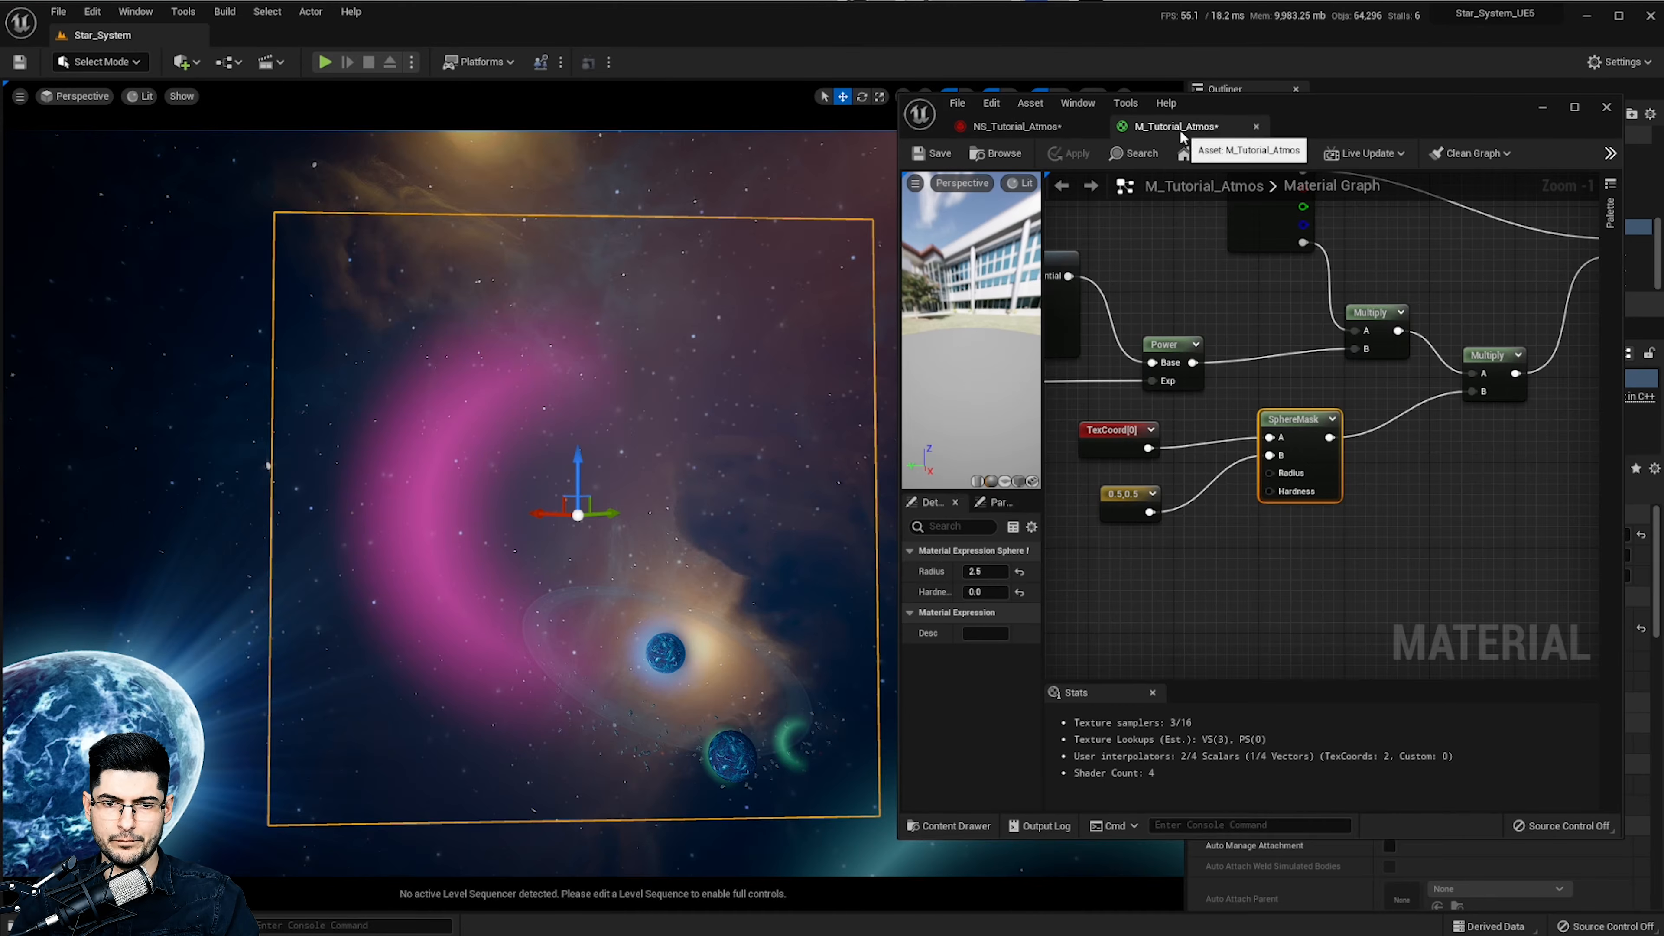
pyautogui.moveTo(681, 405); pyautogui.dragTo(470, 430, button='right')
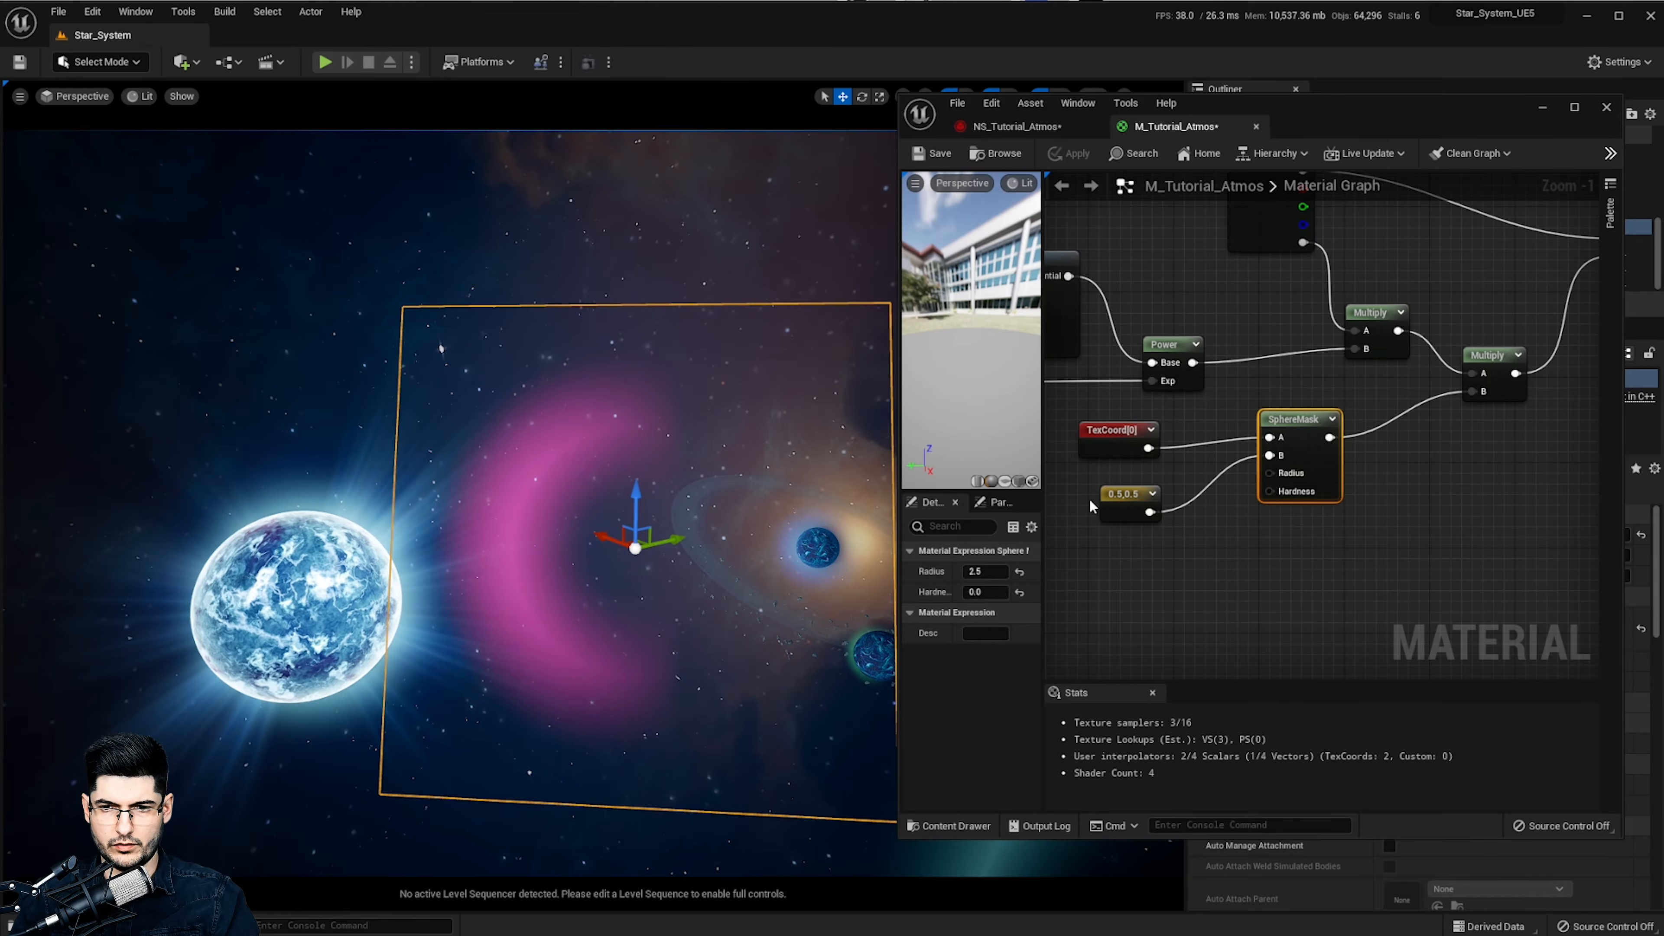
# Set the NS_Tutorial_Atmos Sprite Renderer's facing mode to Custom Facing Vector
pyautogui.click(1016, 126)
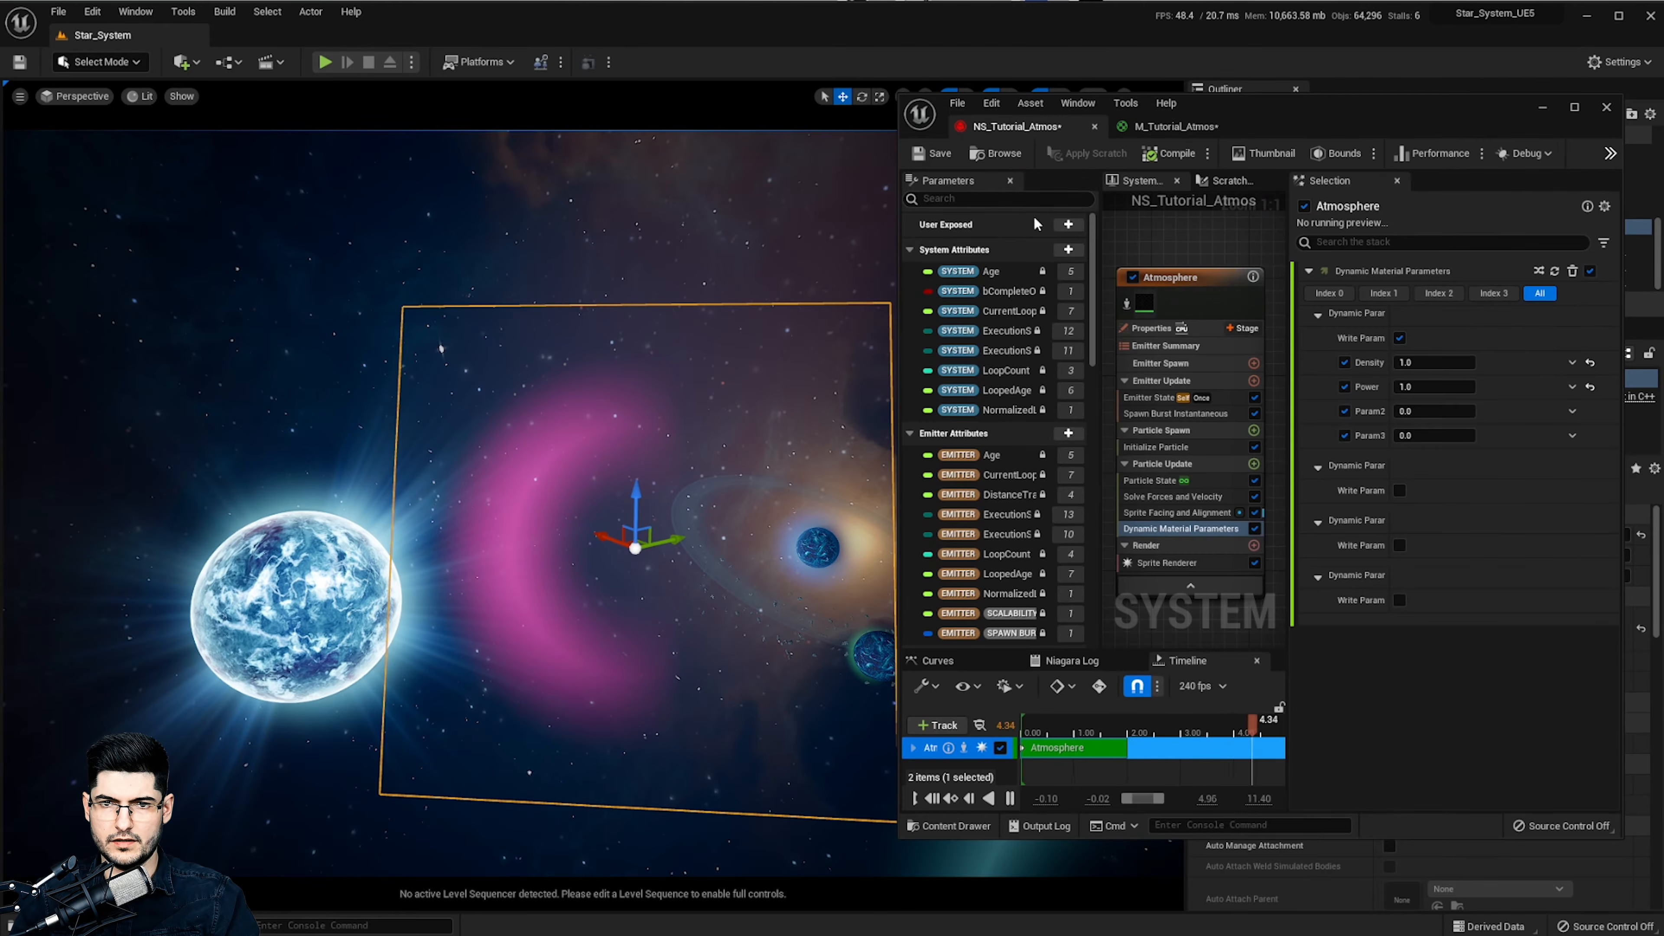
pyautogui.moveTo(1192, 251); pyautogui.dragTo(1181, 247, button='right')
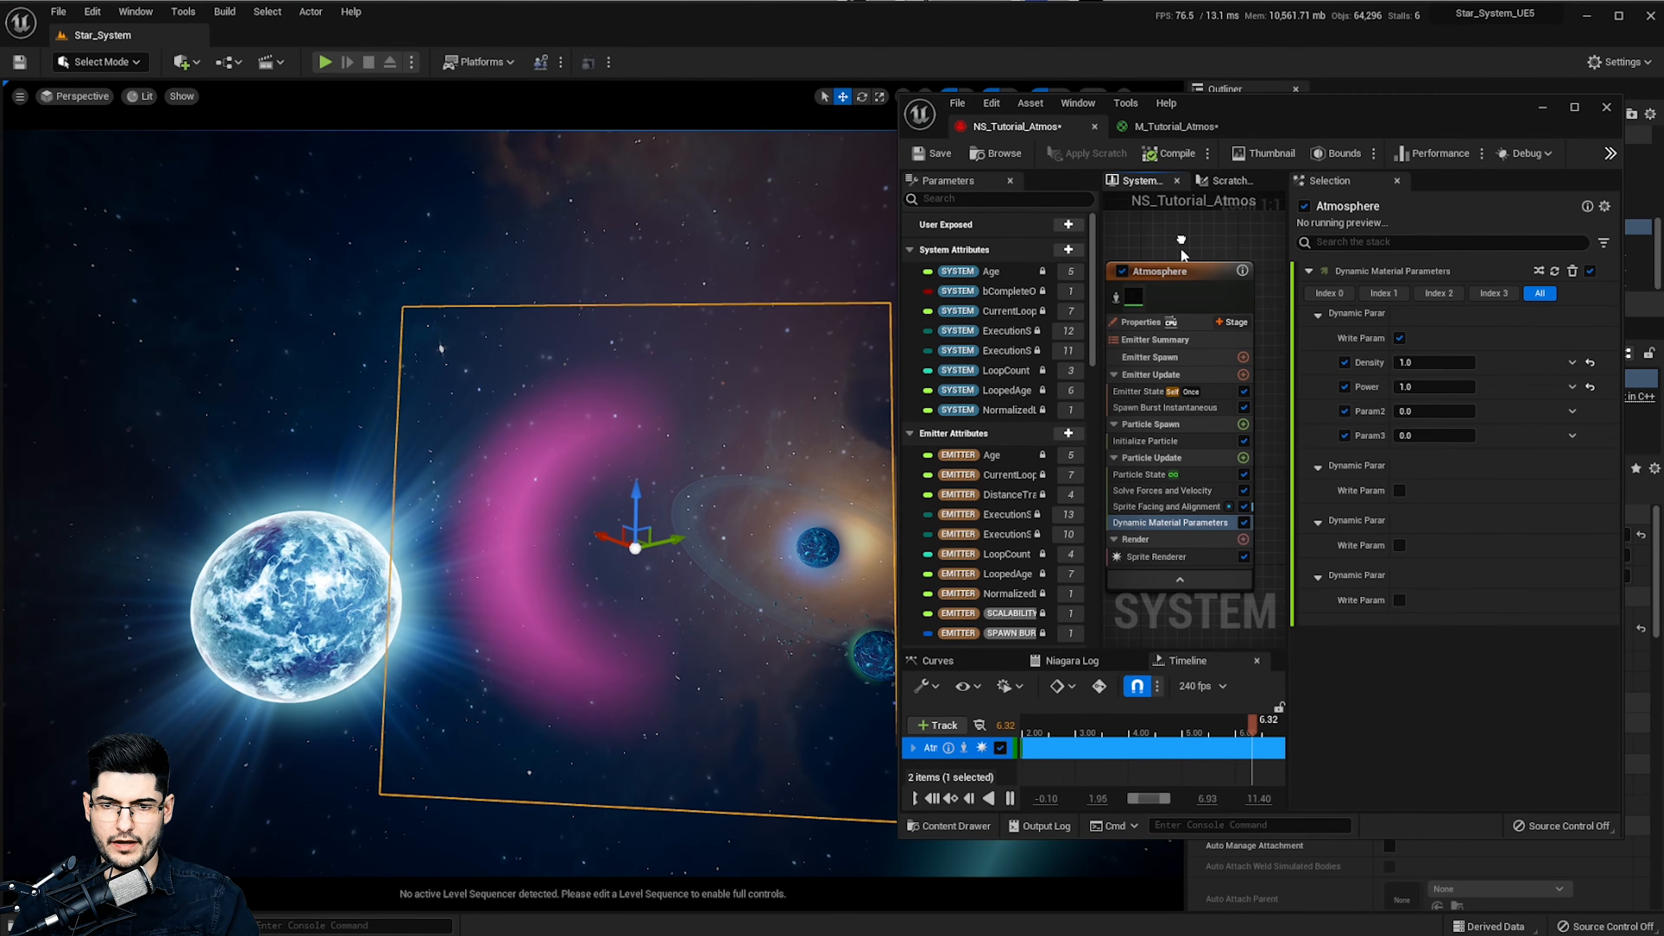
pyautogui.click(1159, 557)
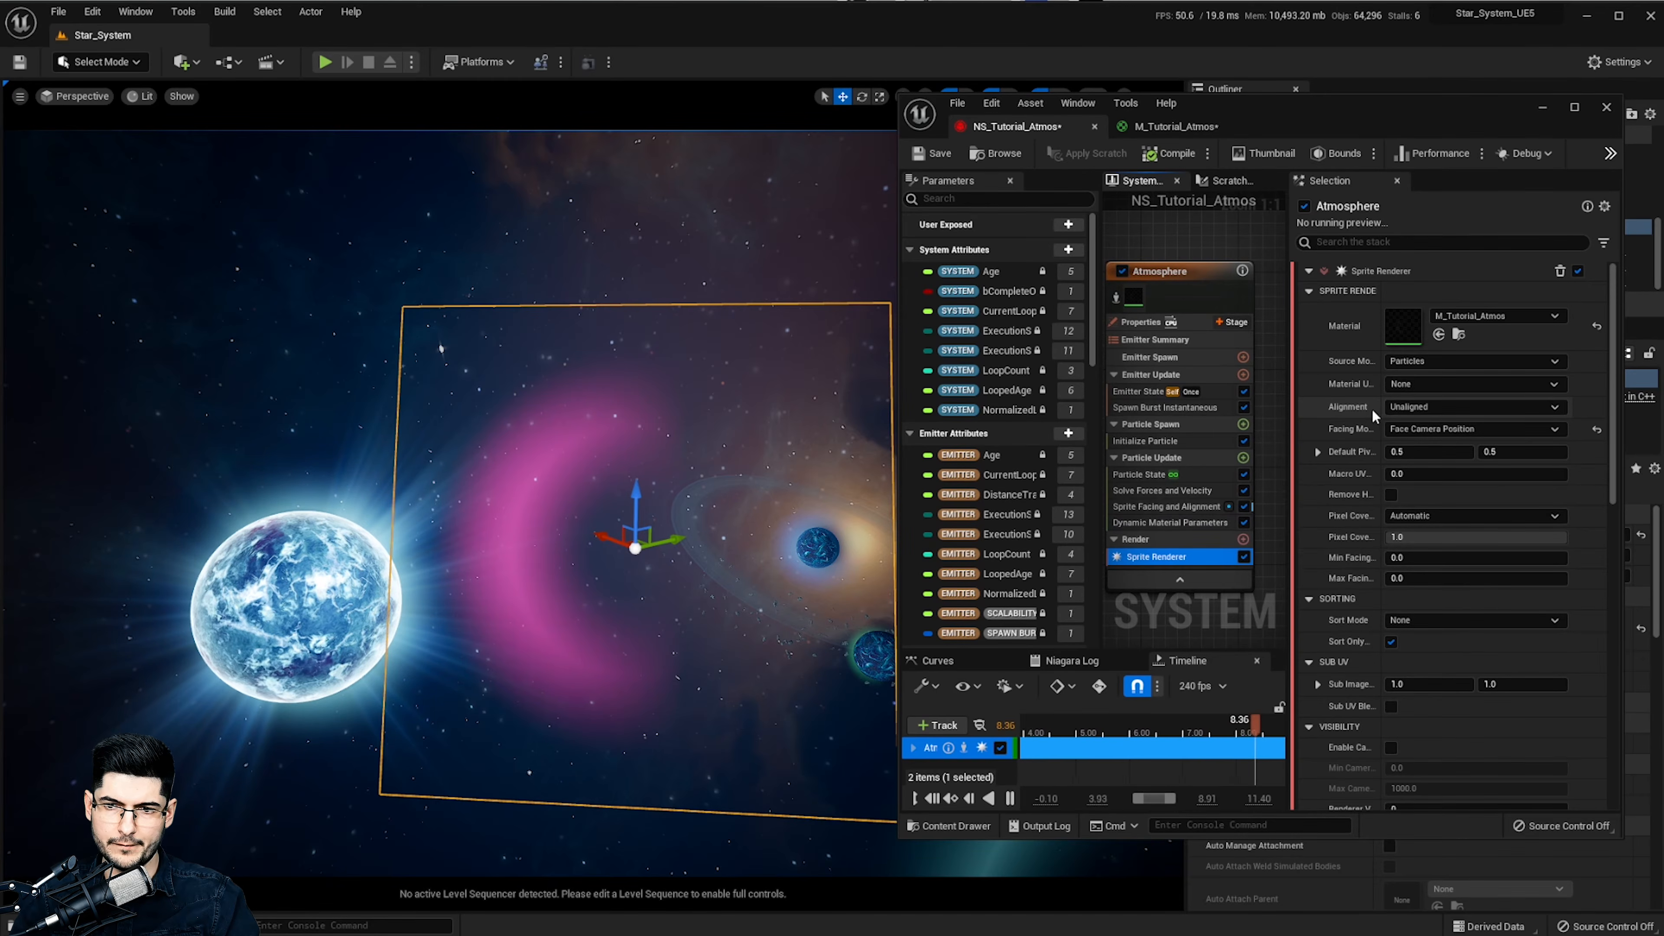
pyautogui.click(1422, 431)
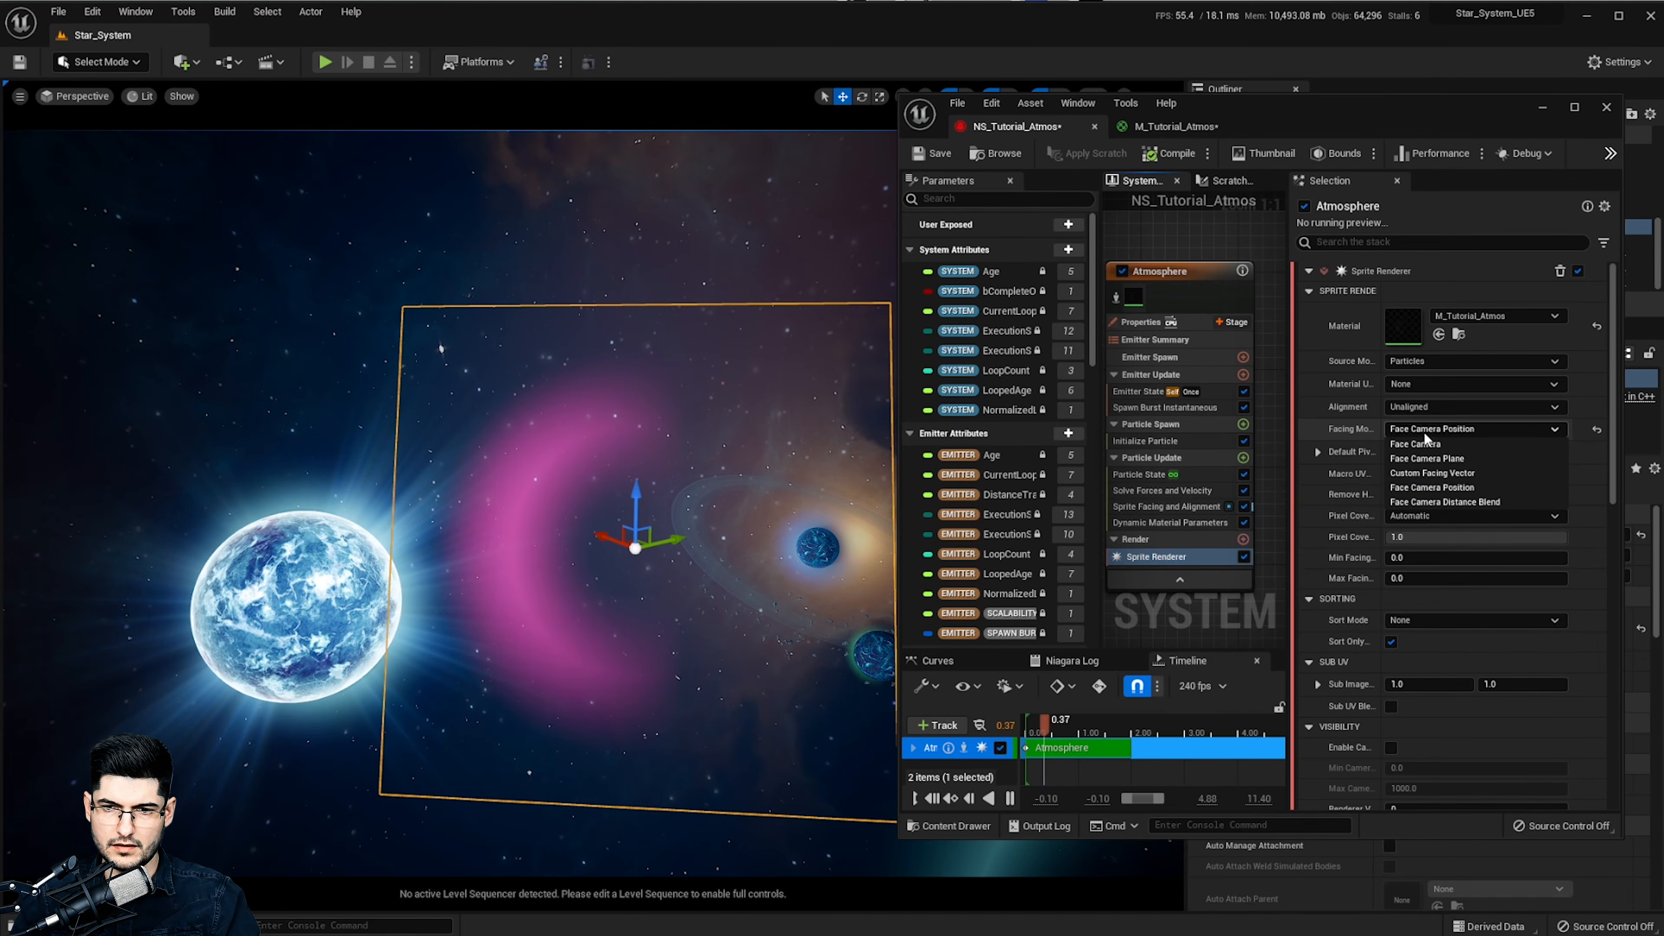
pyautogui.click(1351, 437)
pyautogui.click(1422, 429)
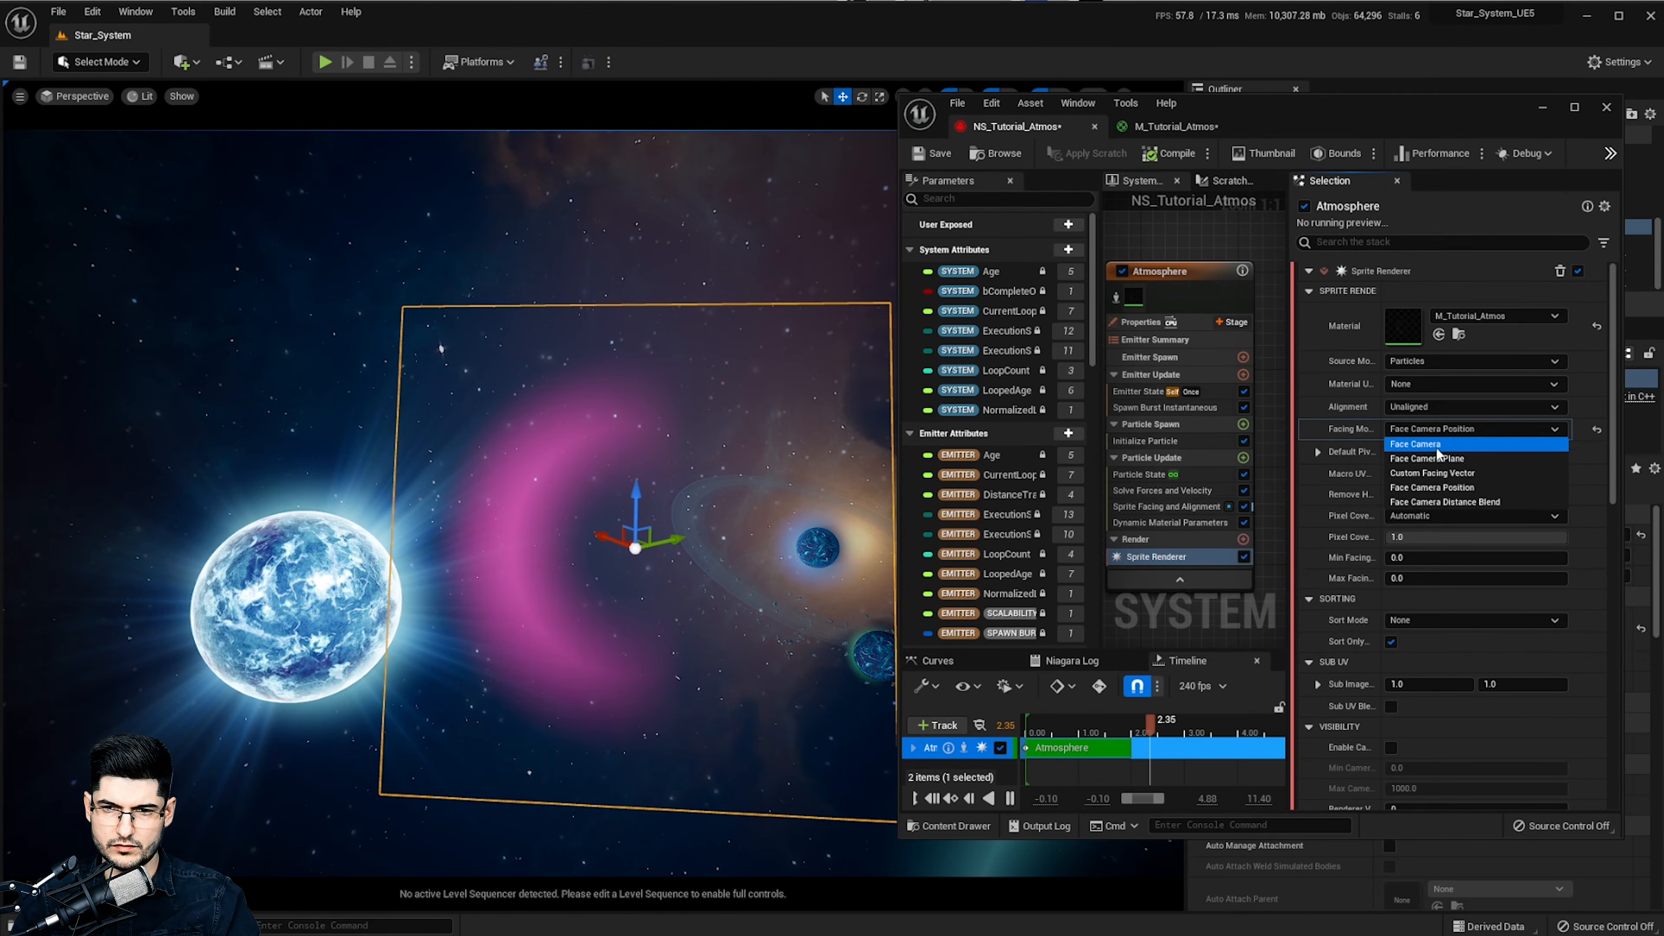
pyautogui.click(1402, 473)
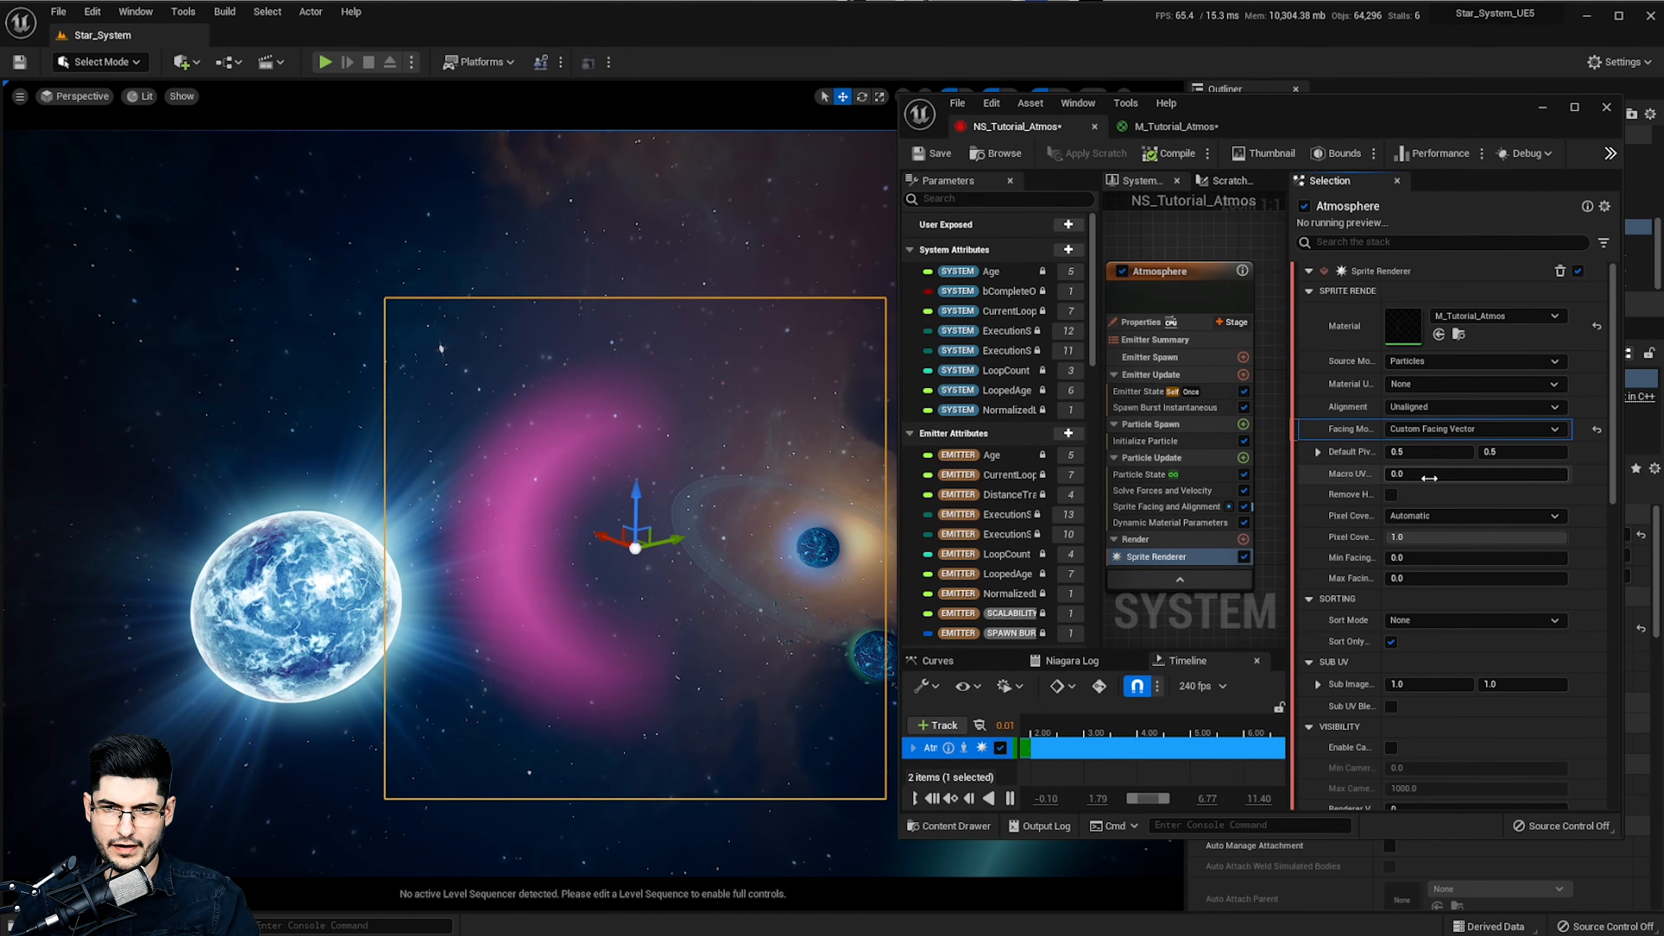
# Enable the sprite facing vector in the Sprite Facing and Alignment module and try an X value of 9.0
pyautogui.click(1170, 508)
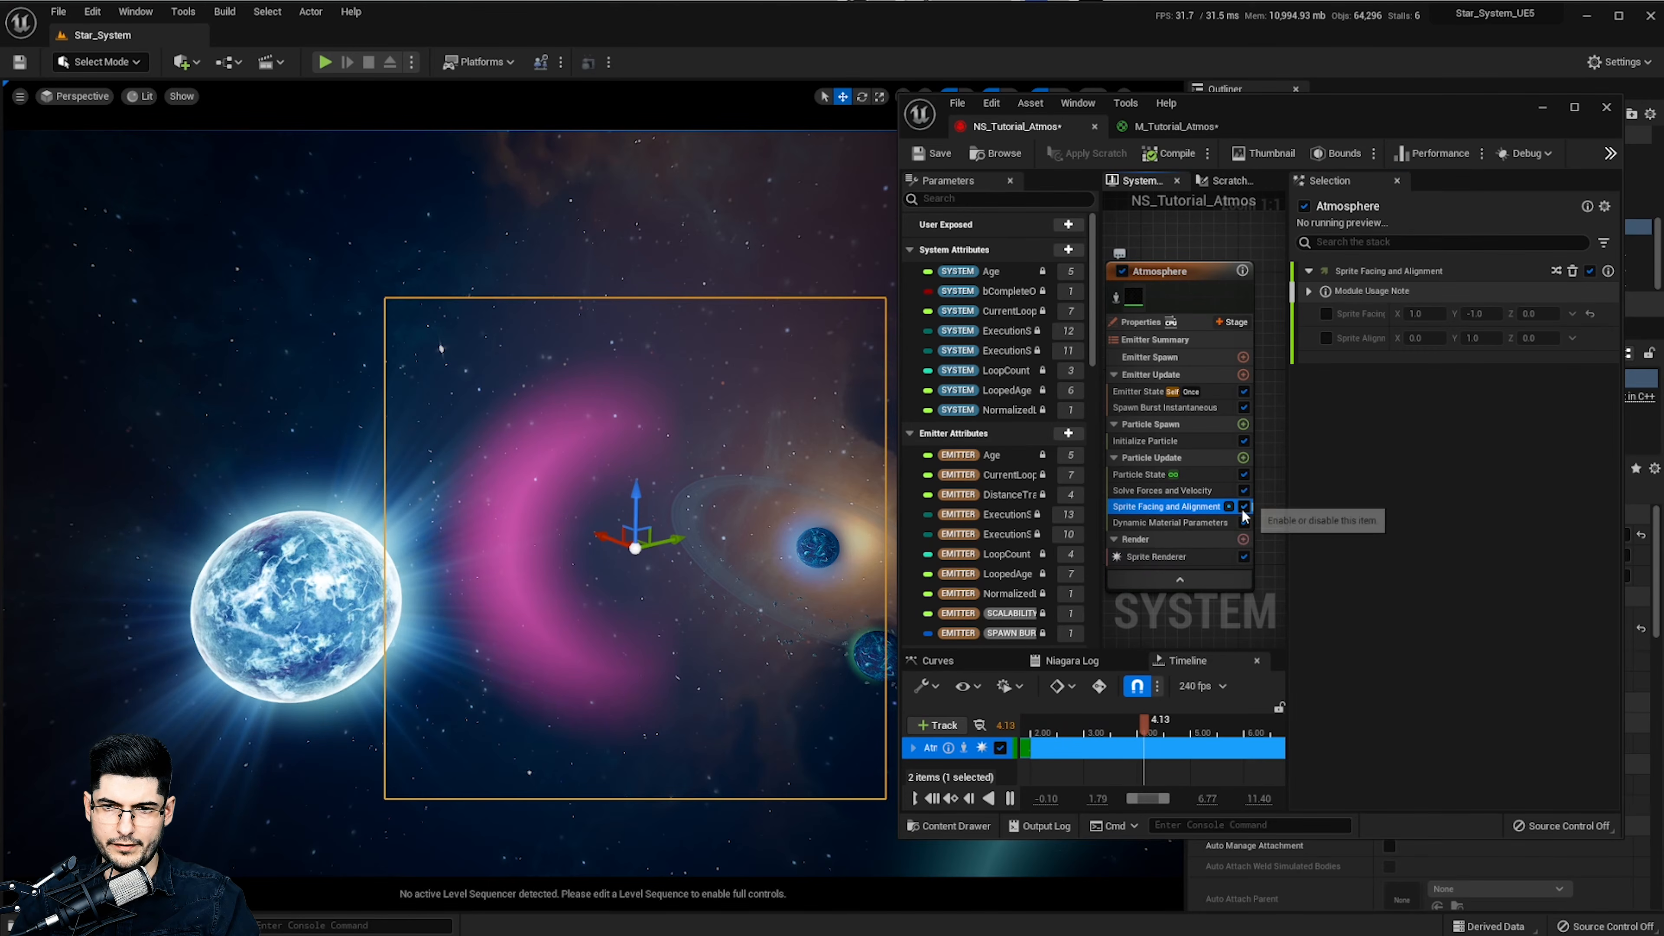
pyautogui.click(1326, 313)
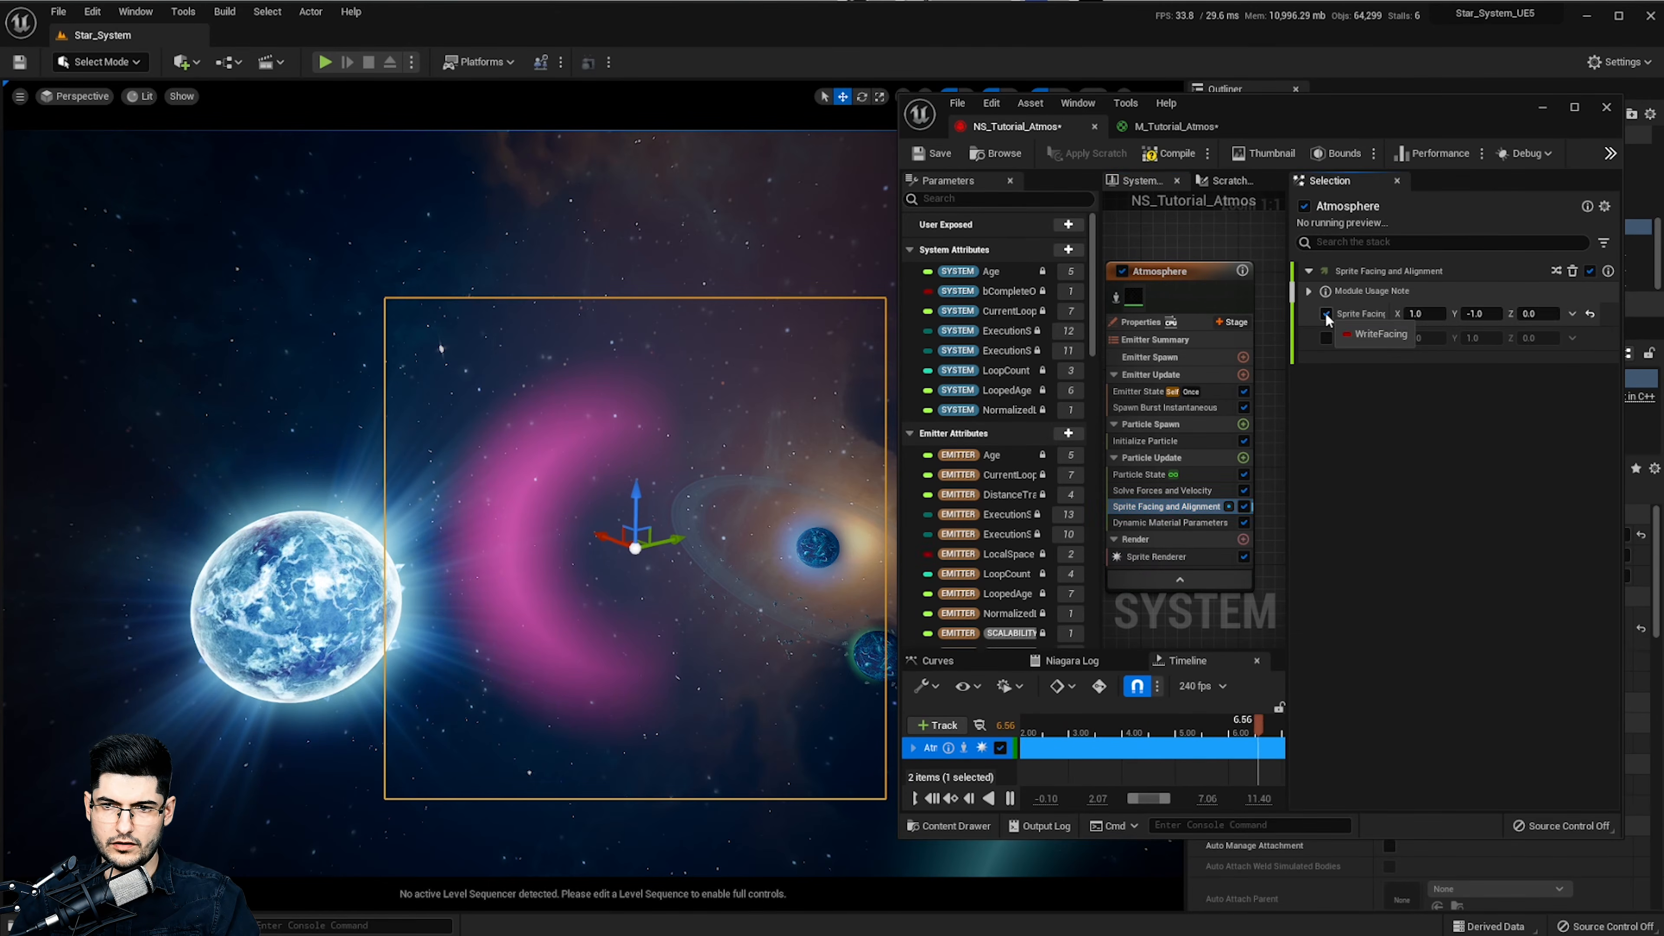
pyautogui.click(1416, 313)
pyautogui.moveTo(760, 525); pyautogui.dragTo(590, 447, button='right')
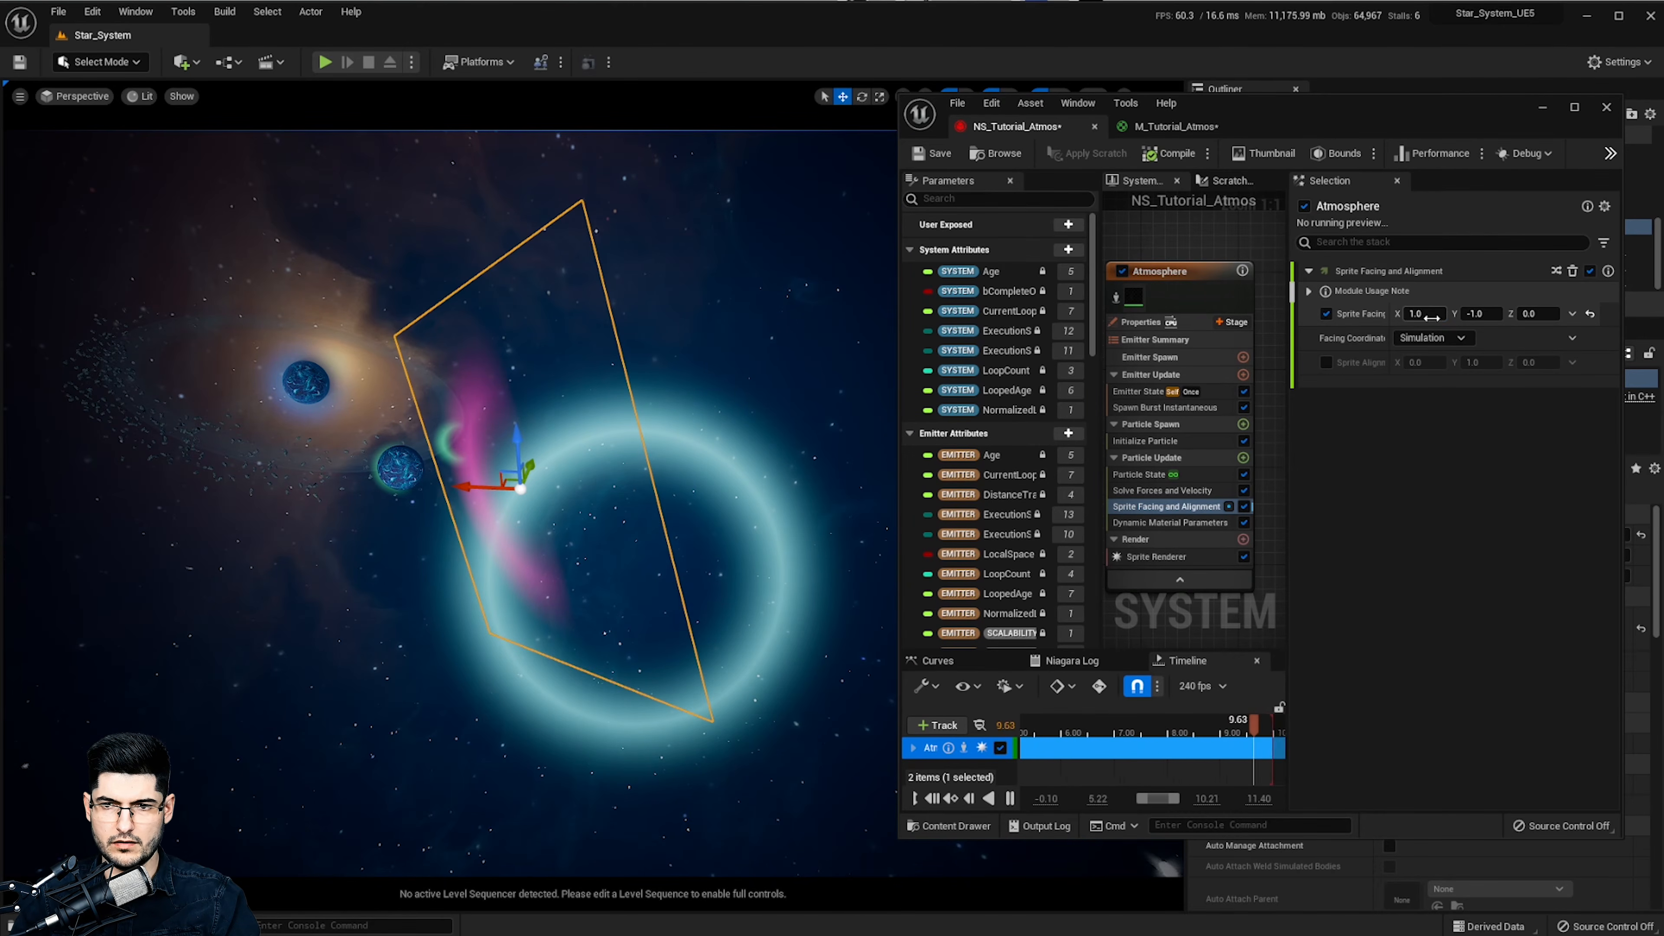
pyautogui.write('0')
pyautogui.press('Return')
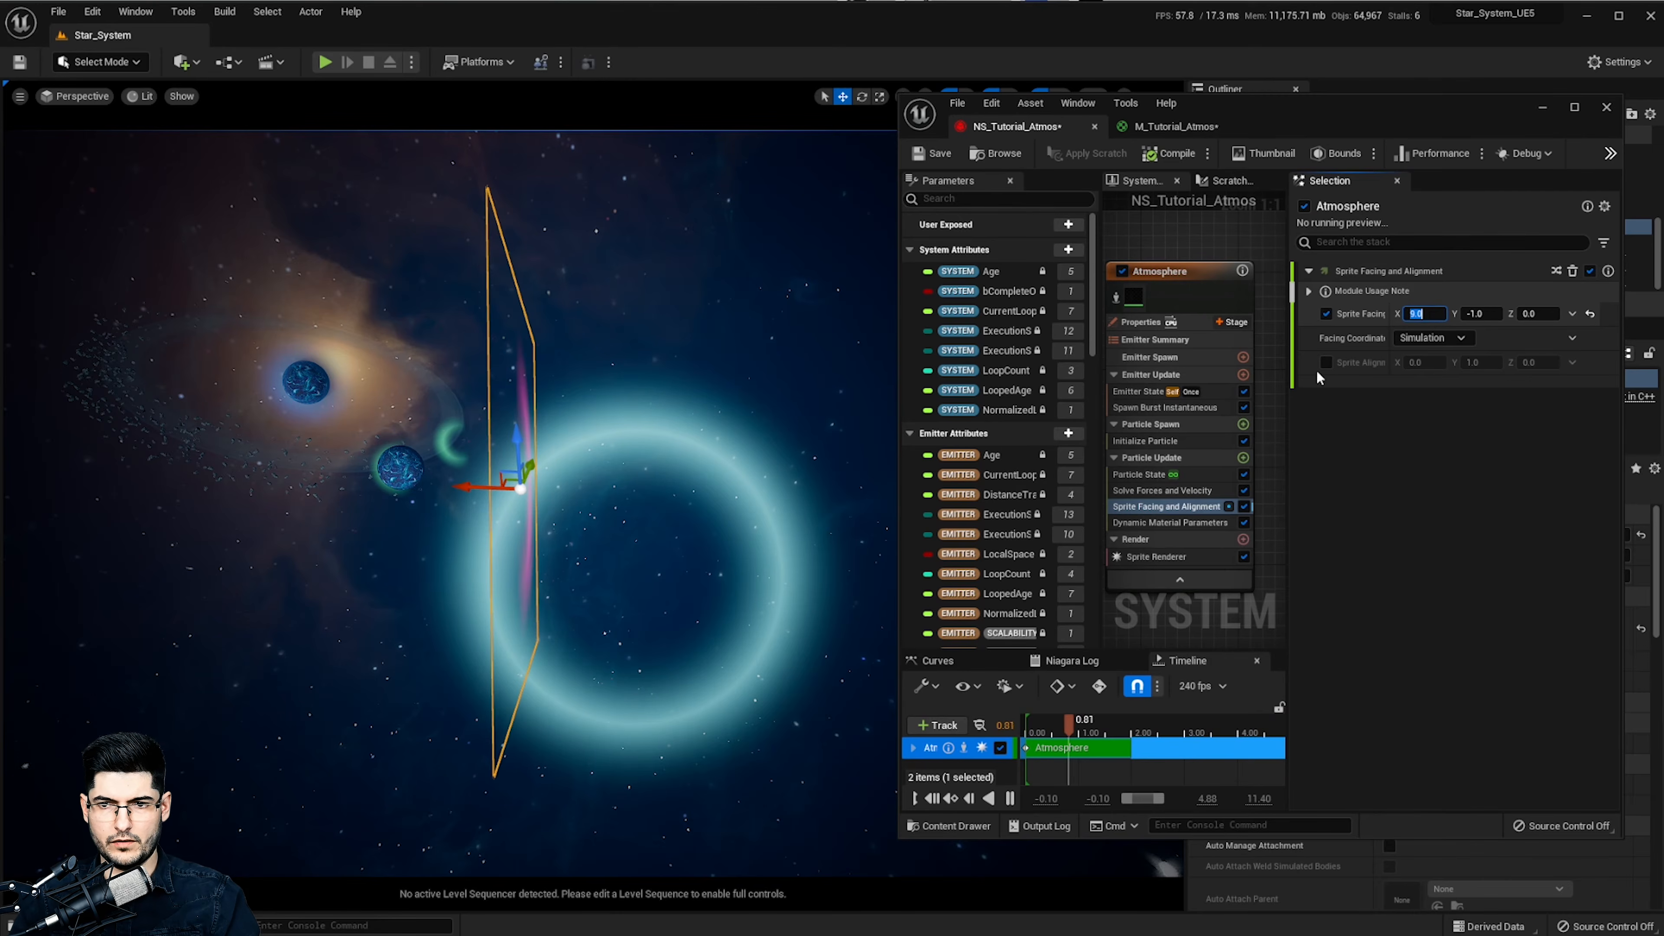
pyautogui.moveTo(641, 421); pyautogui.dragTo(498, 423, button='right')
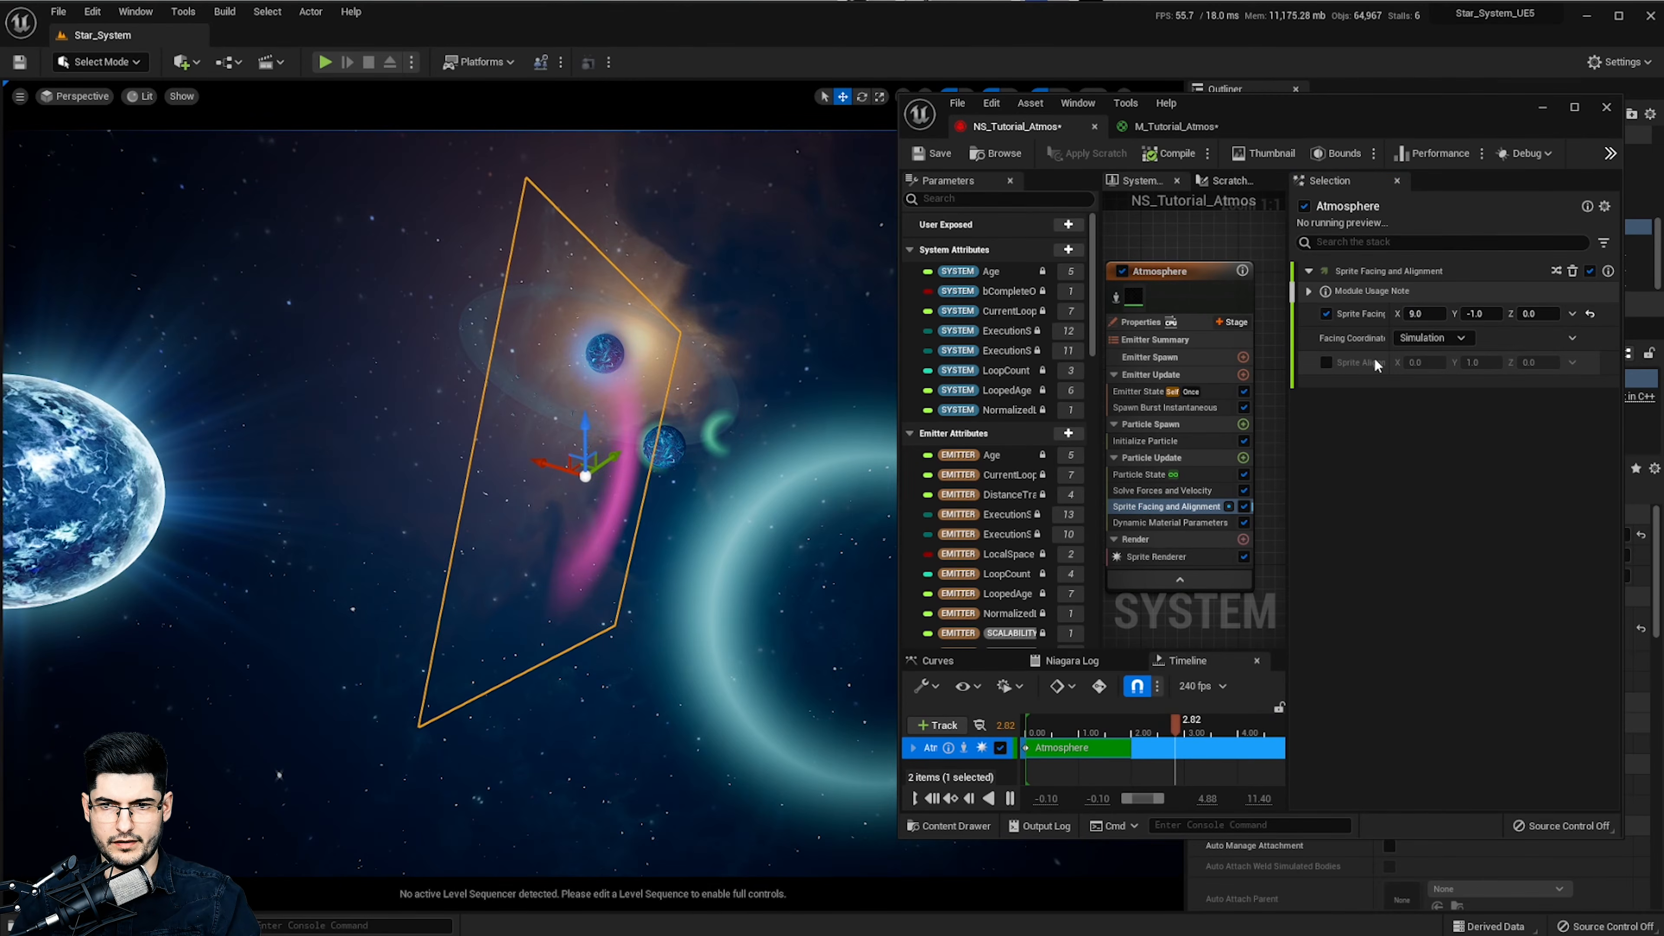
# Set the sprite facing vector's X to 0.0 and inspect the sprite's orientation from several angles around the planet
pyautogui.click(1422, 314)
pyautogui.write('0')
pyautogui.press('Return')
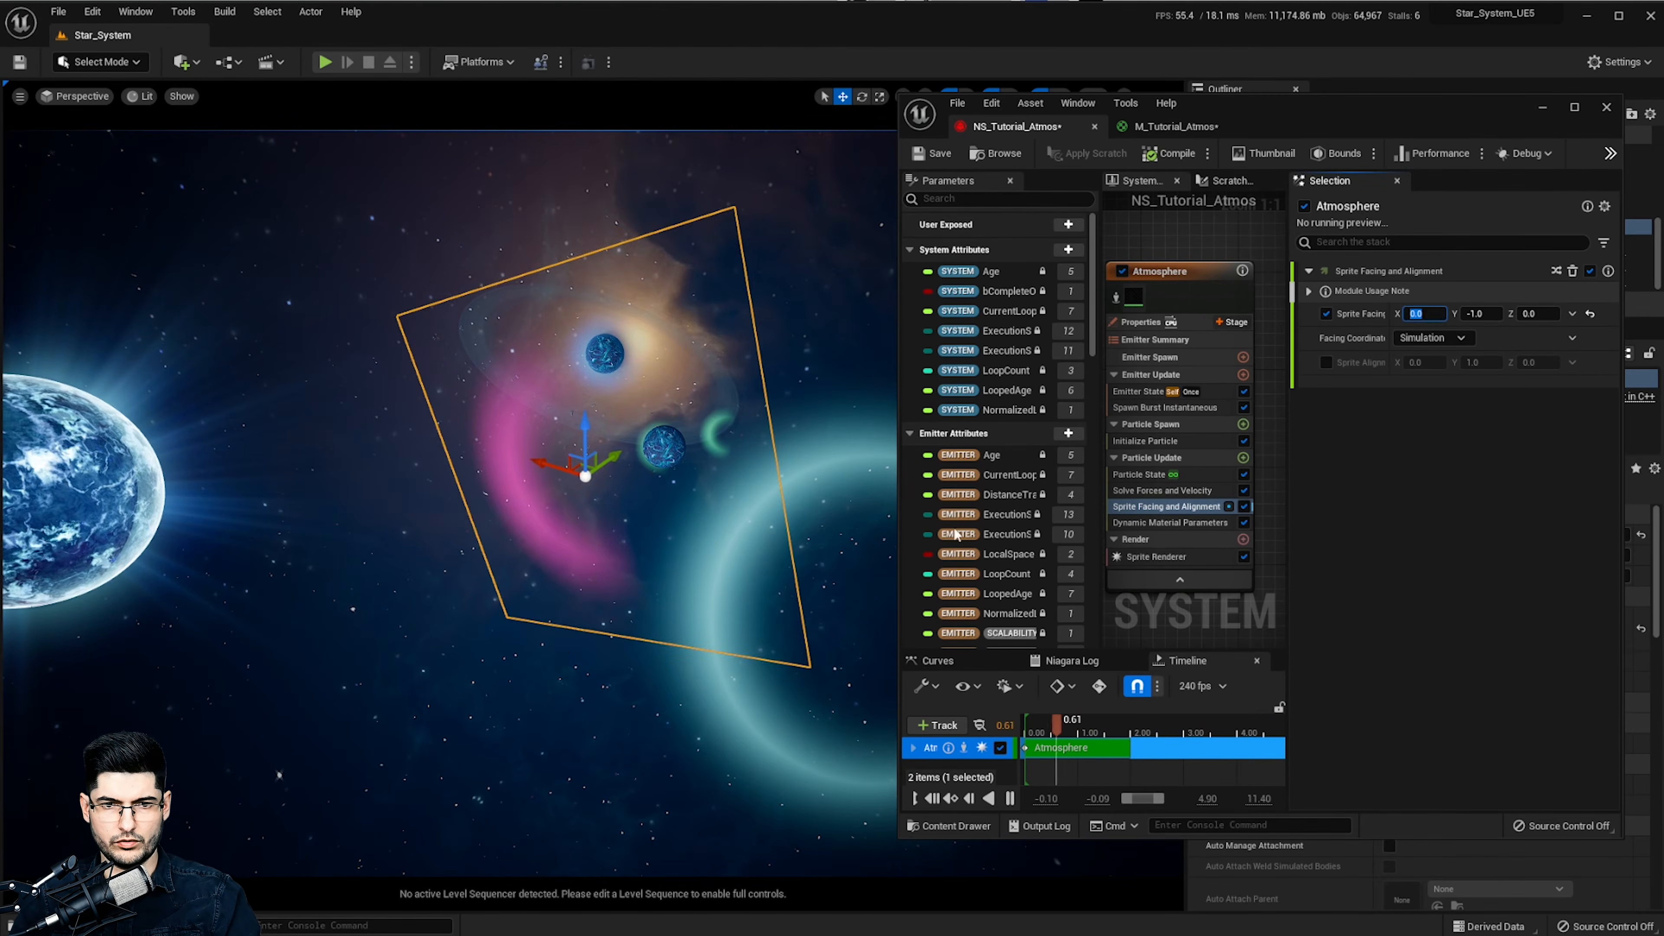
pyautogui.moveTo(754, 531); pyautogui.dragTo(861, 387, button='right')
pyautogui.moveTo(667, 496); pyautogui.dragTo(865, 412, button='right')
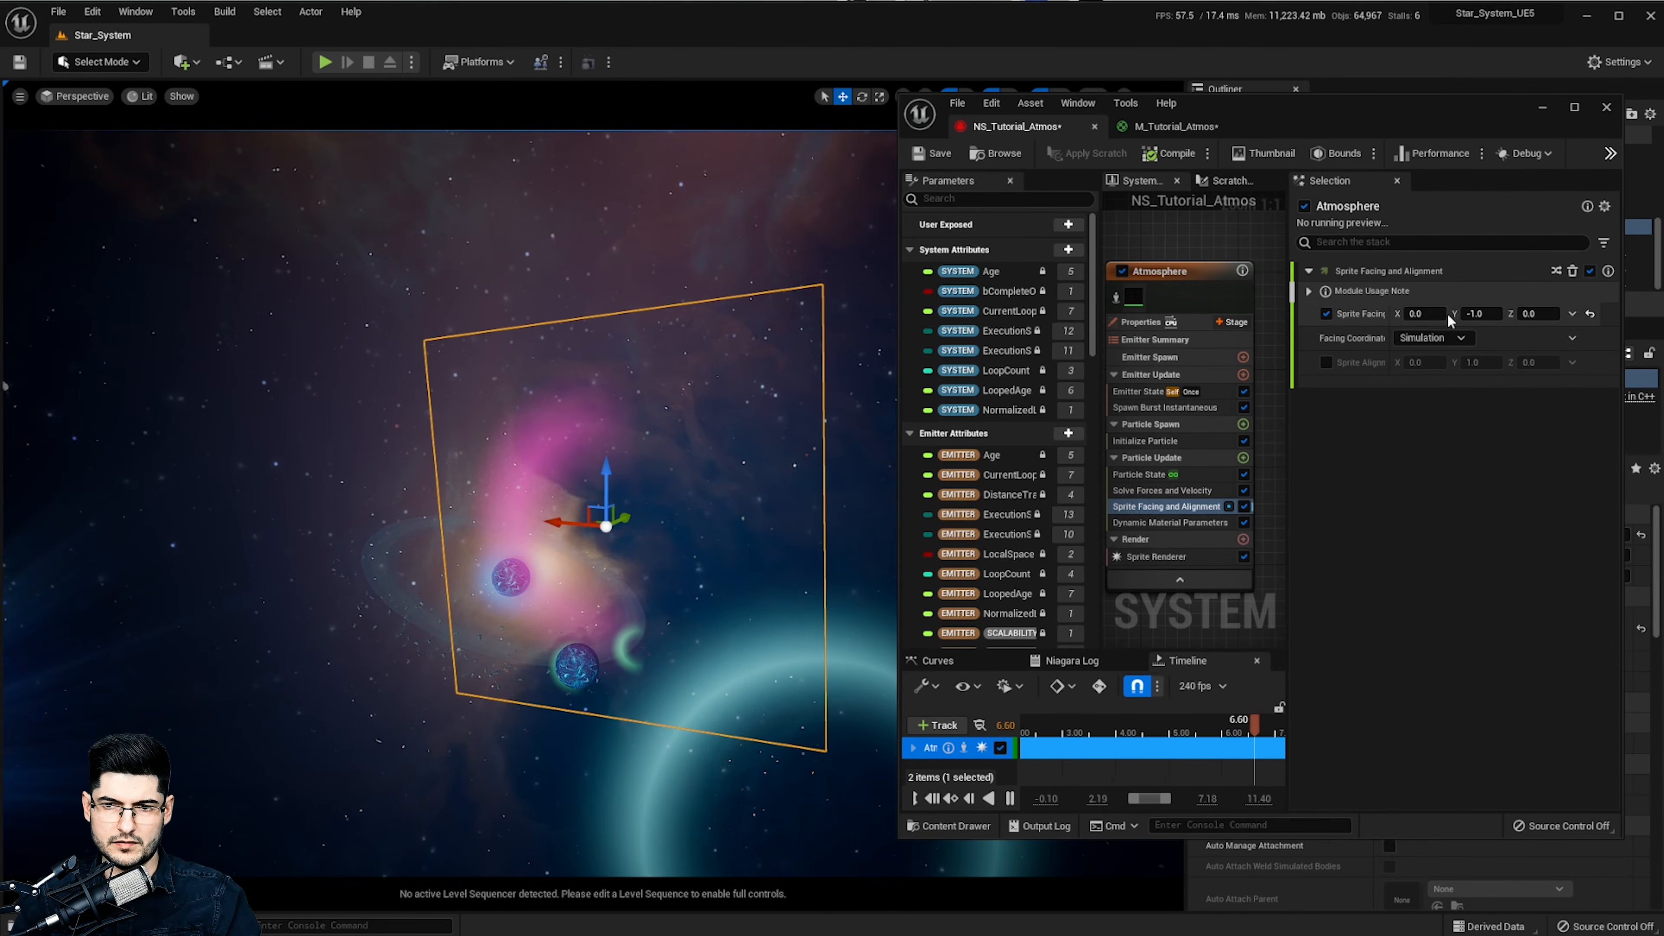
pyautogui.moveTo(583, 592); pyautogui.dragTo(659, 592, button='right')
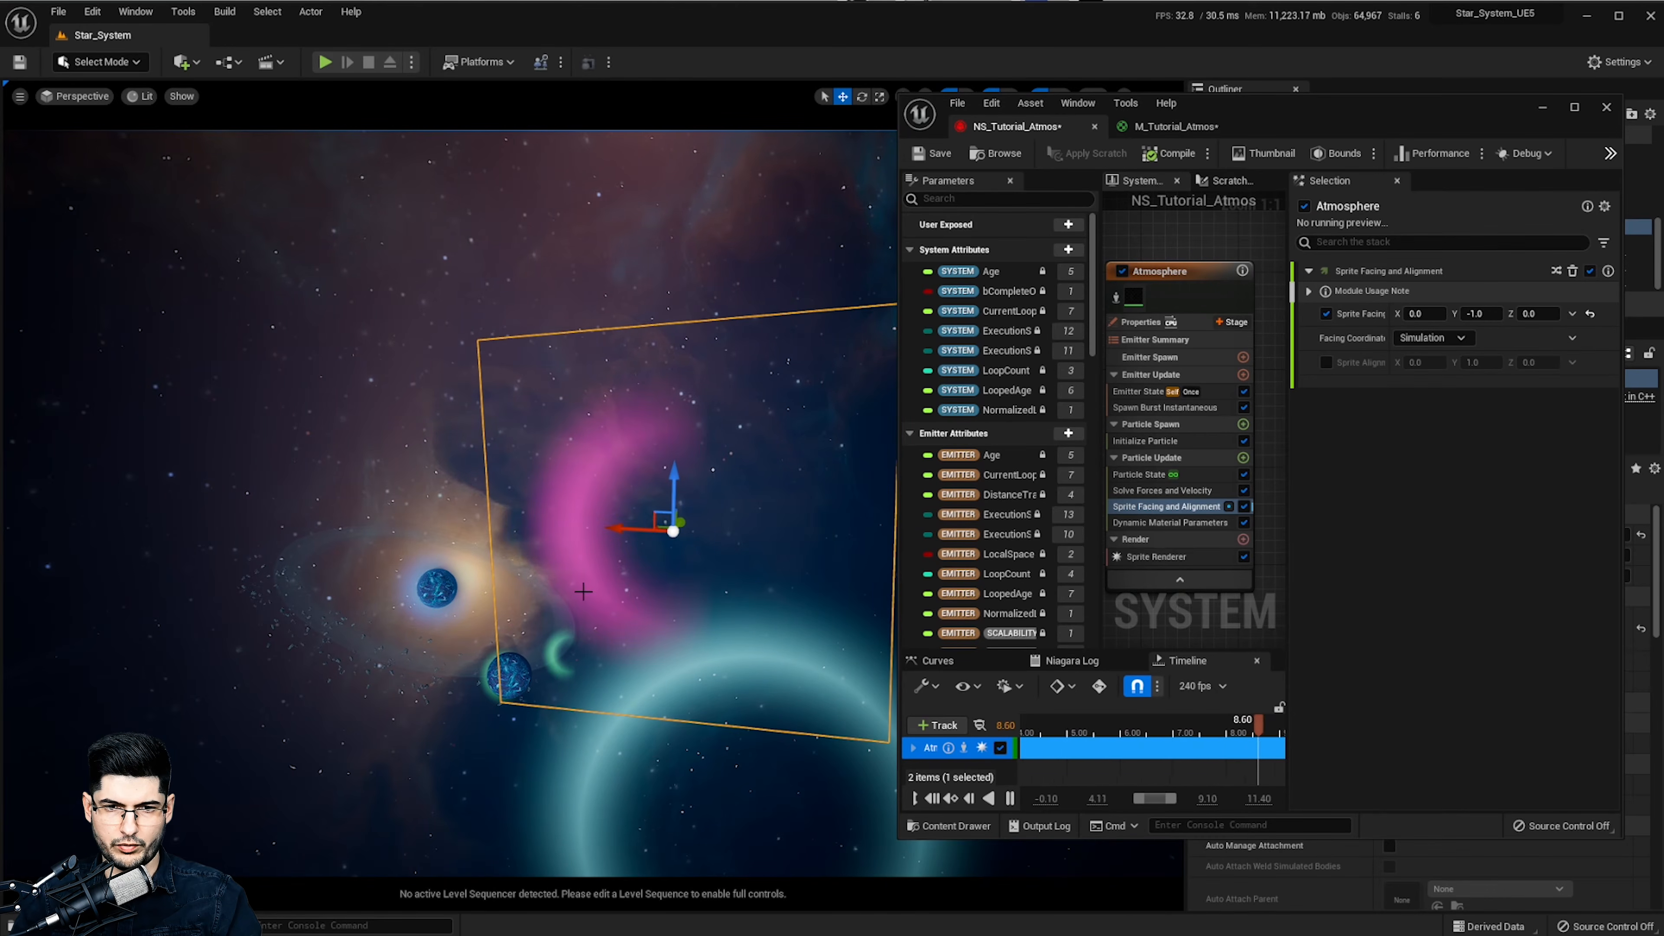
pyautogui.moveTo(627, 532); pyautogui.dragTo(315, 532, button='right')
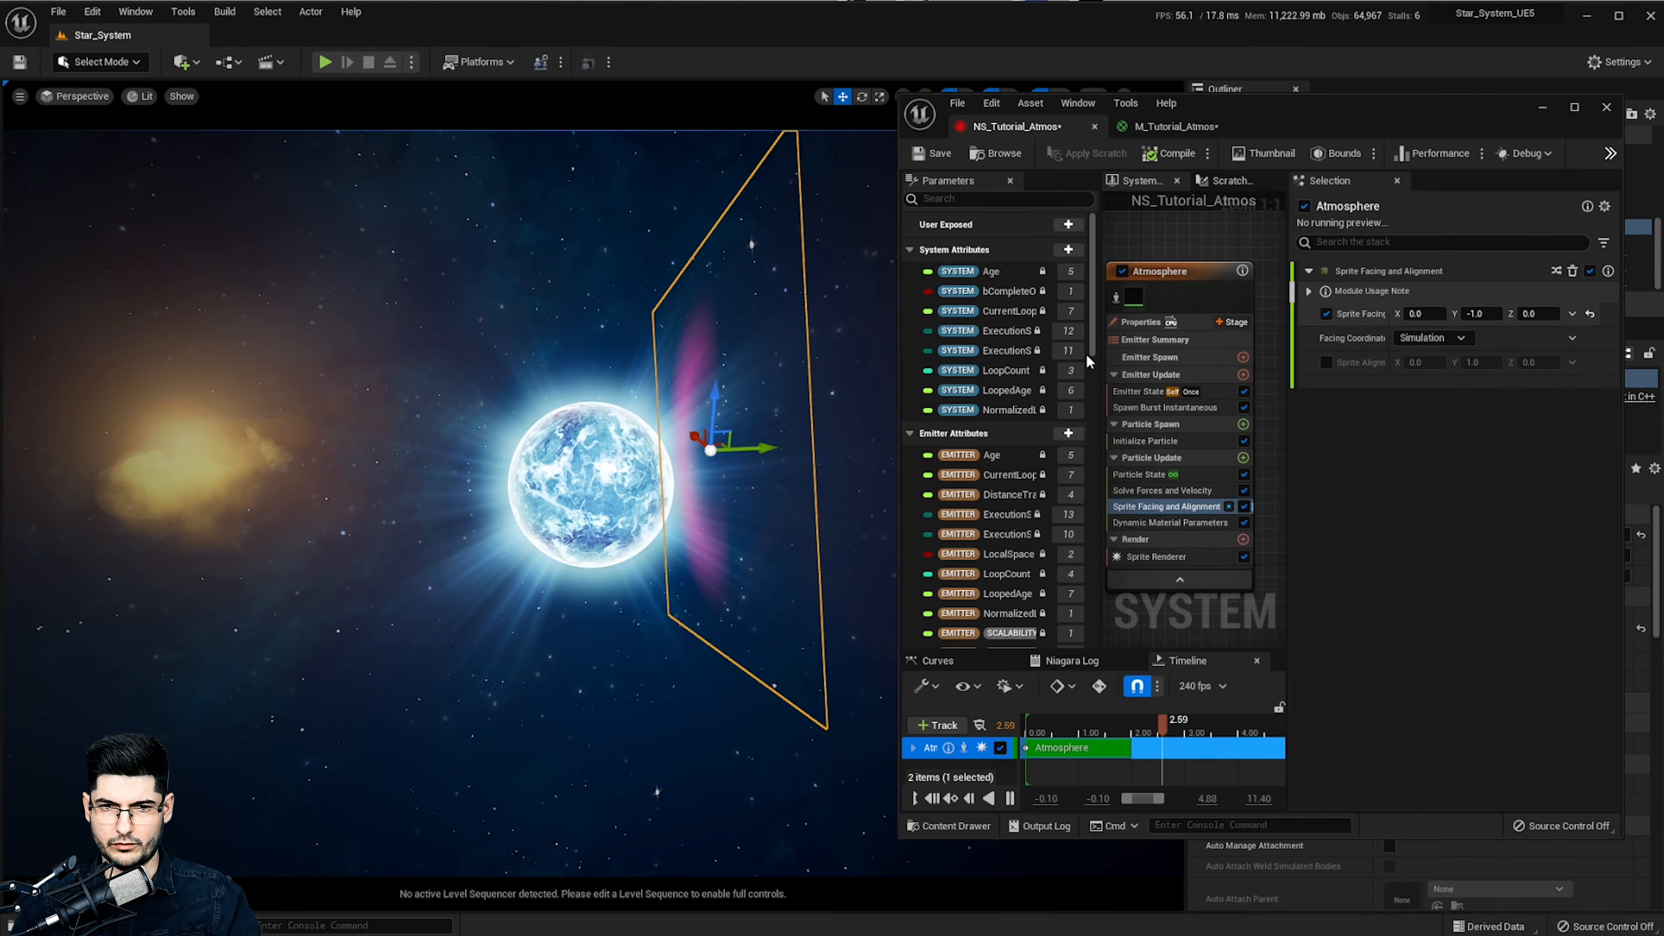
# Try sprite rotation angles of 90 and 180 degrees in the Initialize Particle module of NS_Tutorial_Atmos
pyautogui.moveTo(714, 409); pyautogui.dragTo(845, 348, button='right')
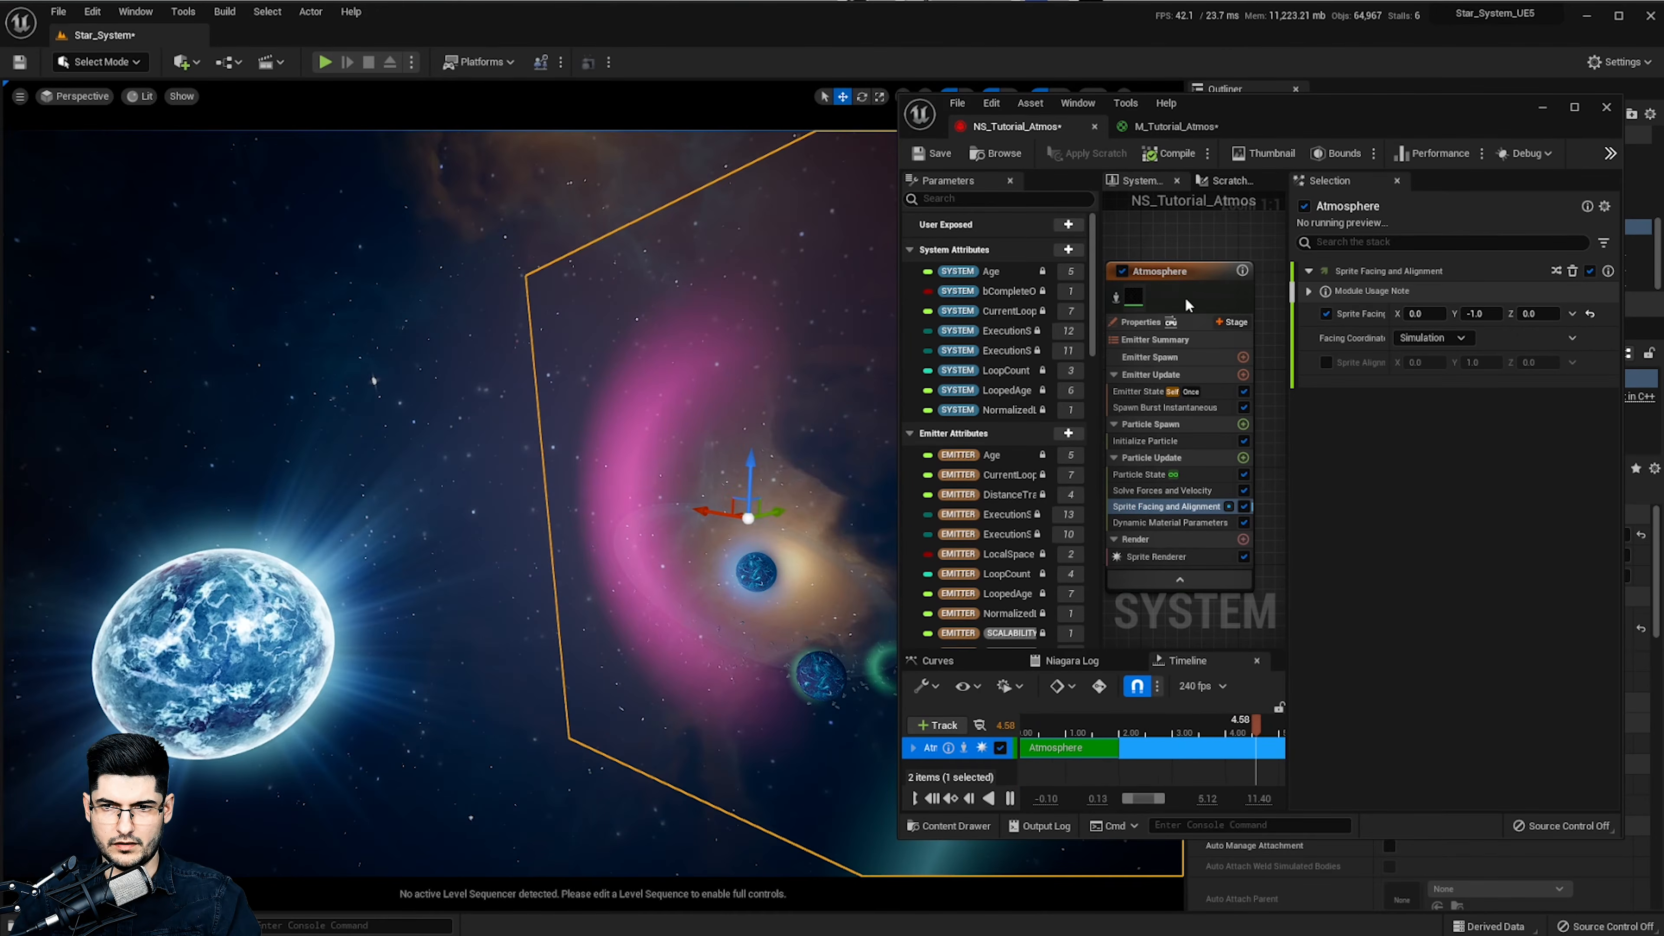
pyautogui.moveTo(634, 525); pyautogui.dragTo(846, 413, button='right')
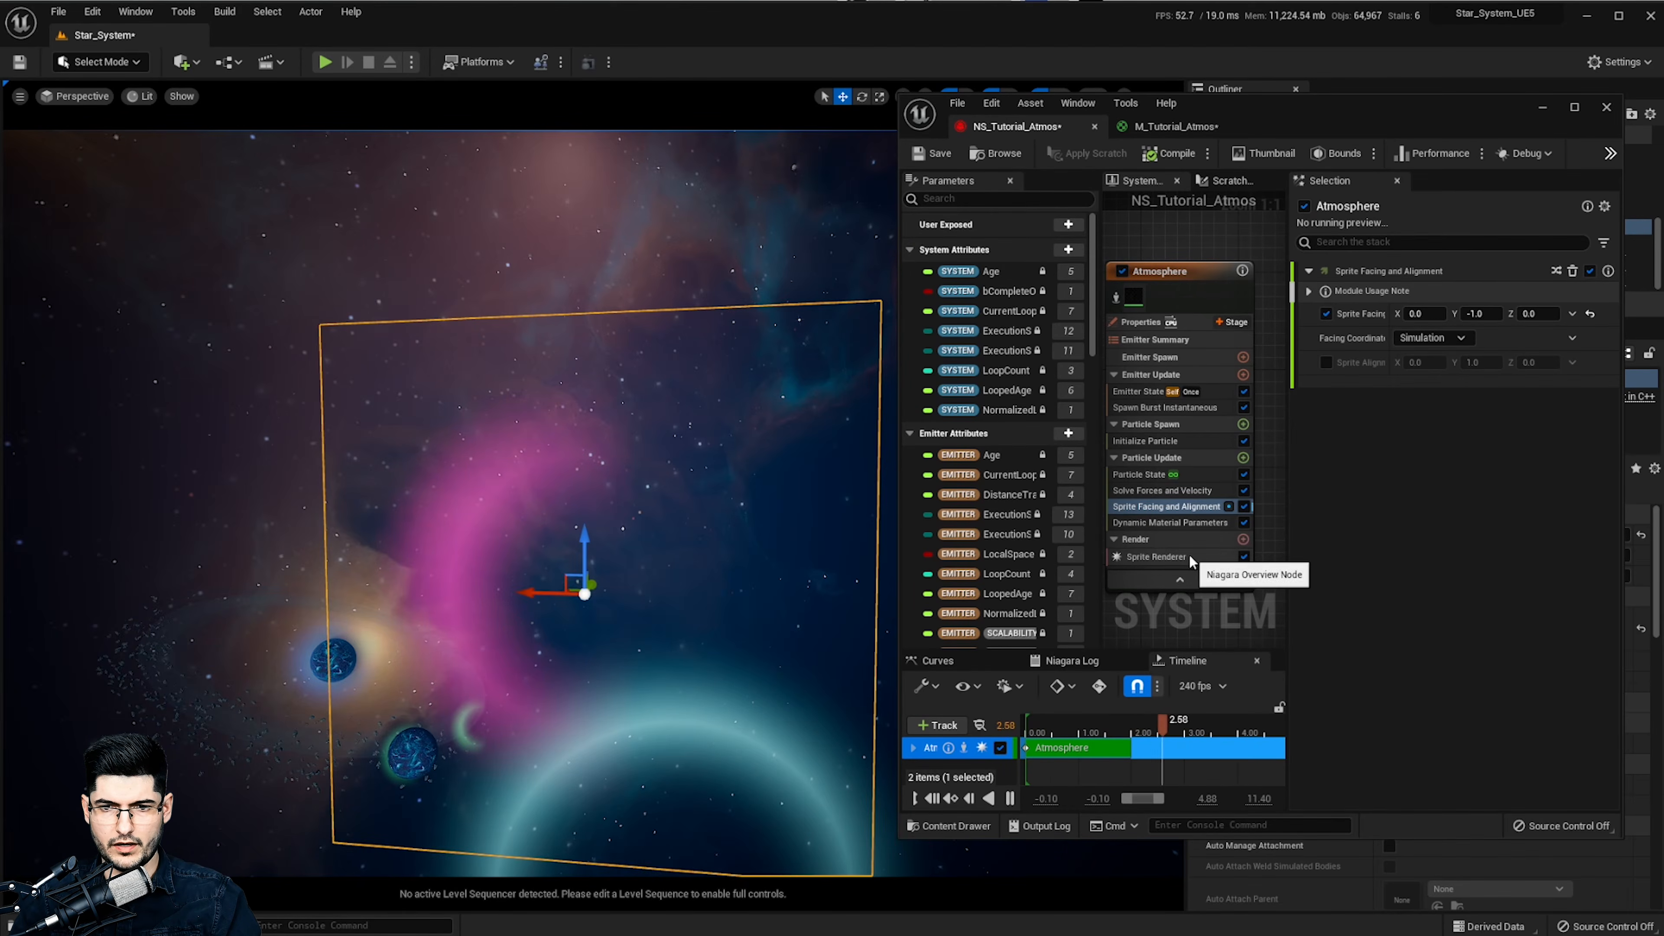
pyautogui.click(1156, 441)
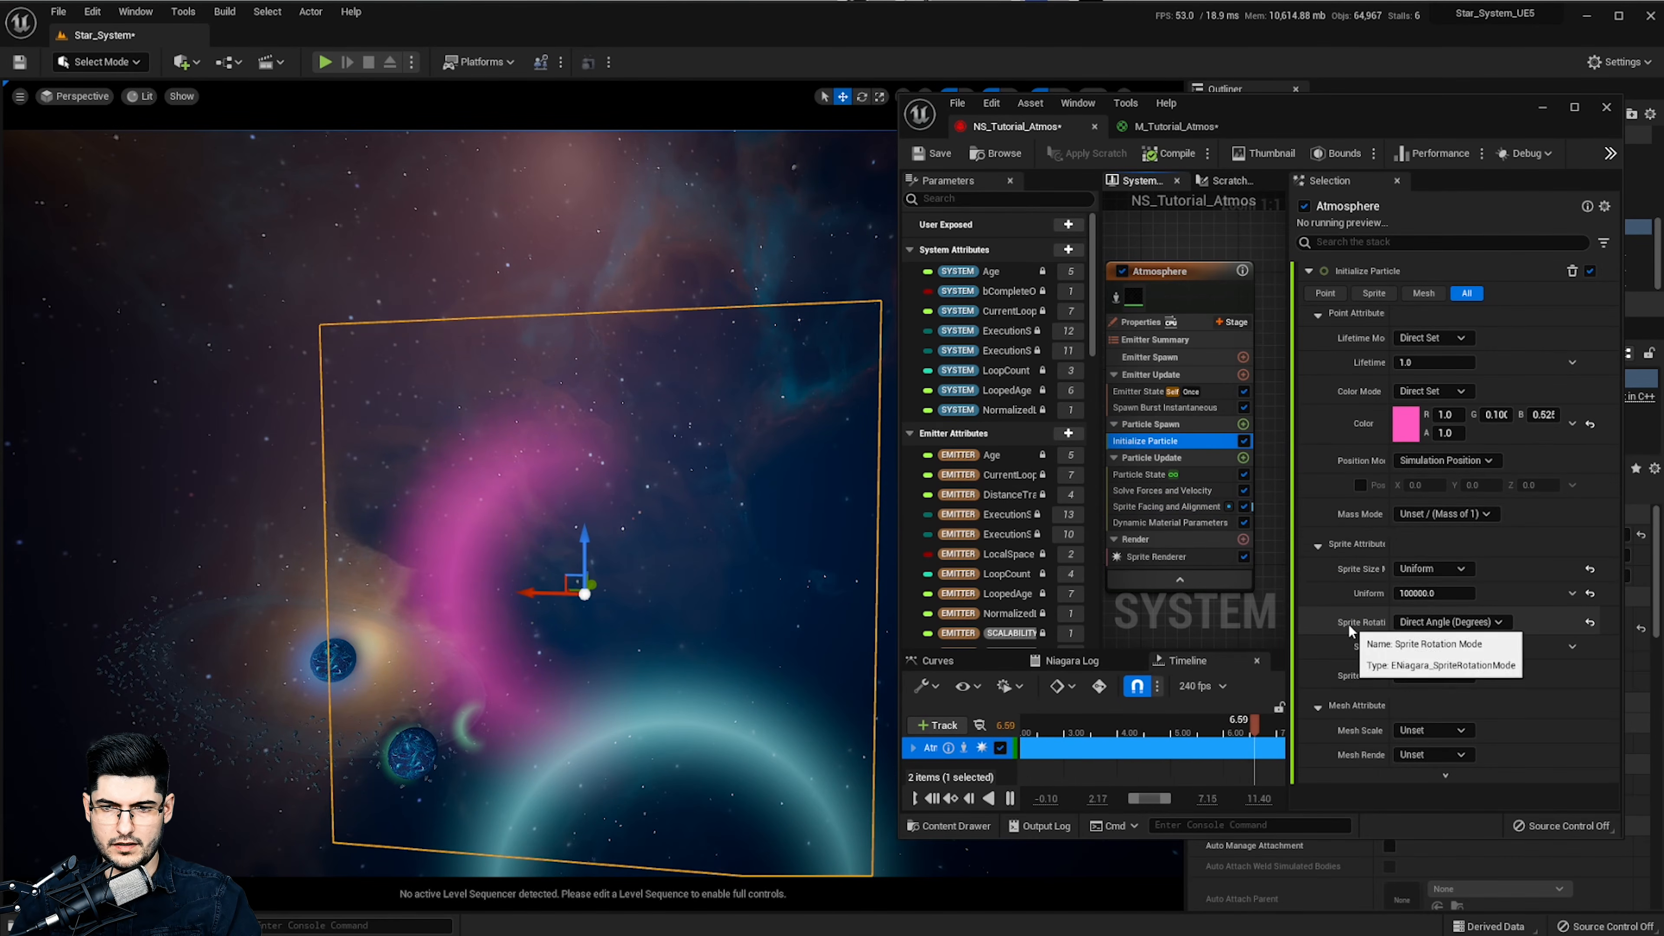
pyautogui.moveTo(1423, 647); pyautogui.dragTo(1424, 647)
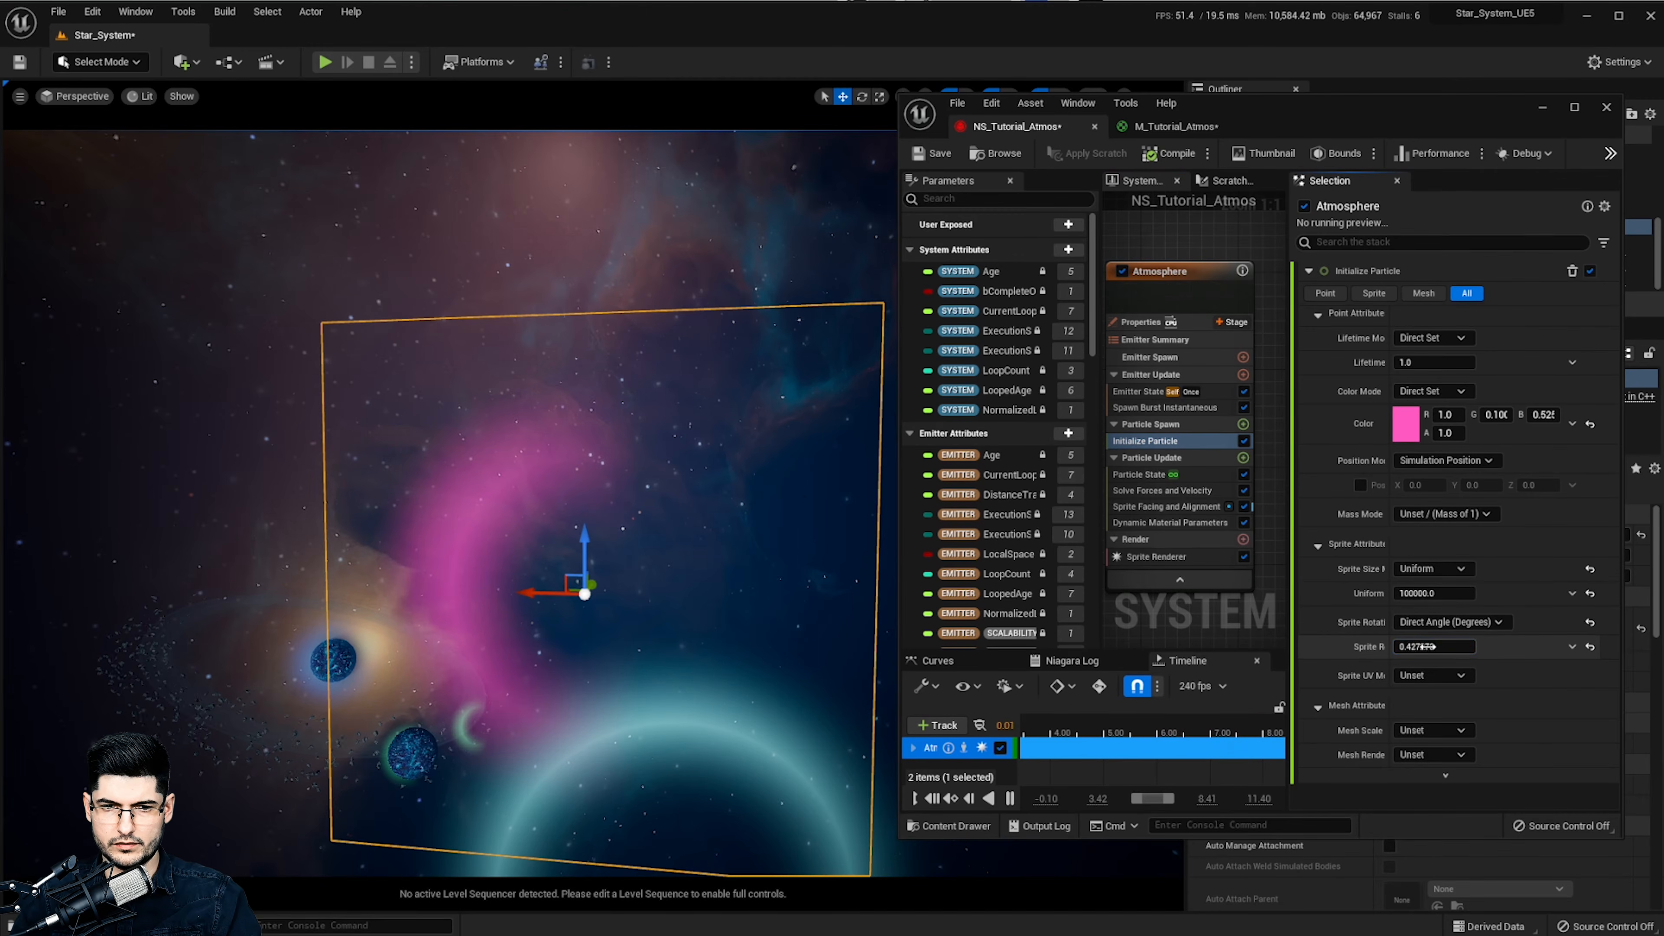
pyautogui.write('90.0')
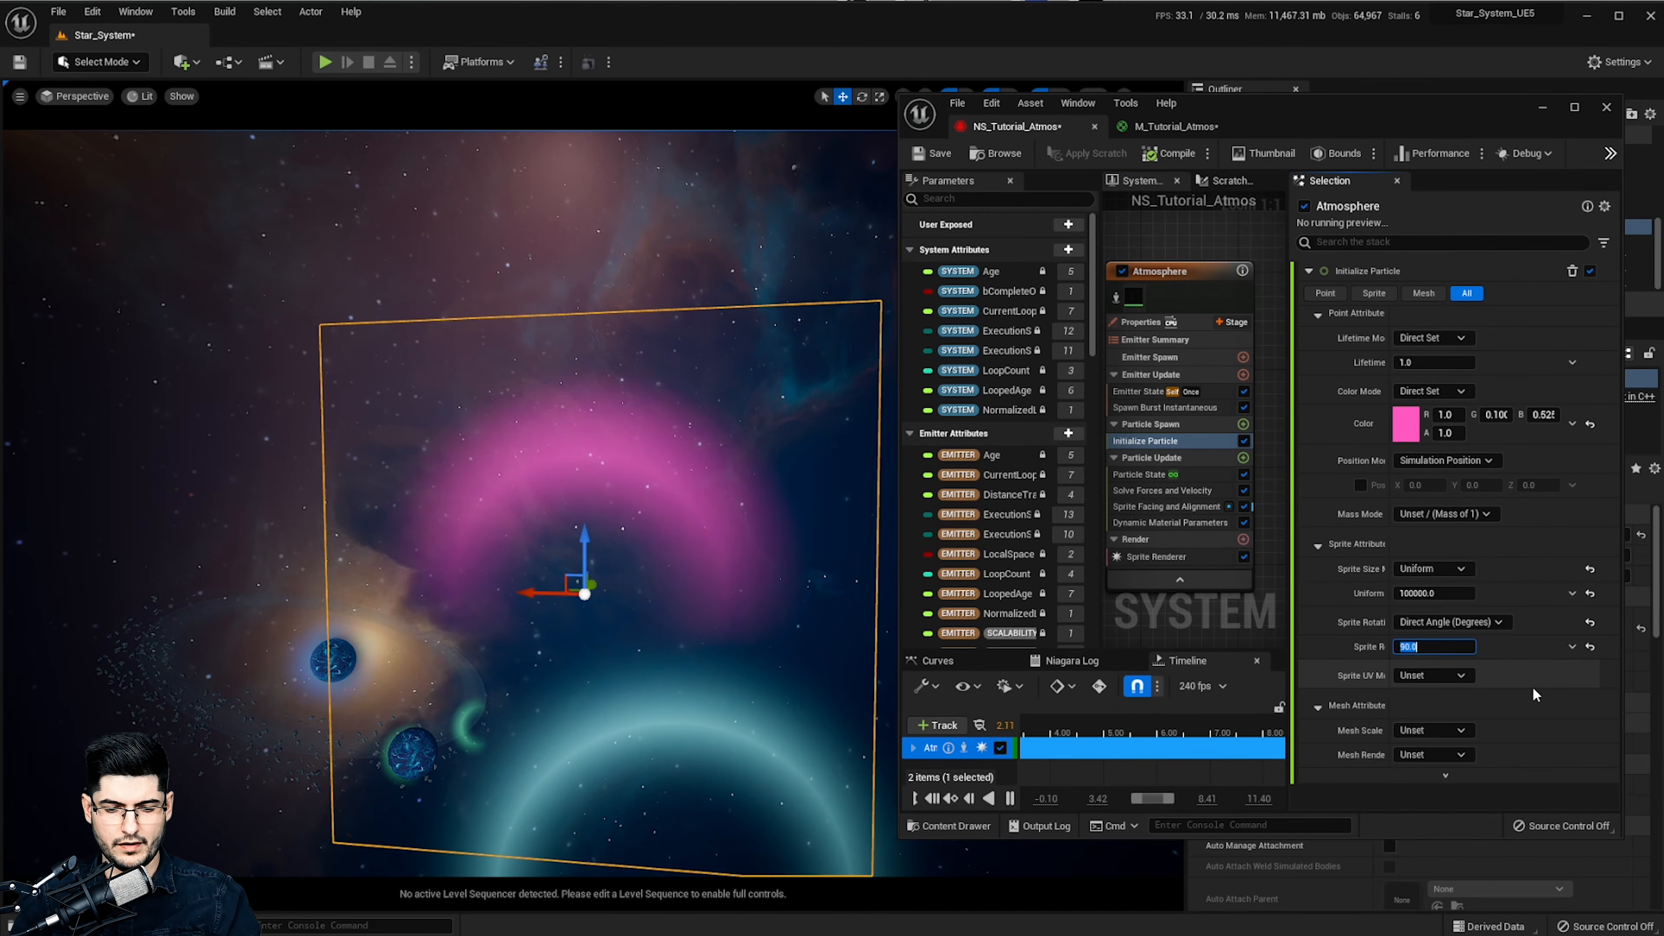
pyautogui.write('180.0')
pyautogui.press('Return')
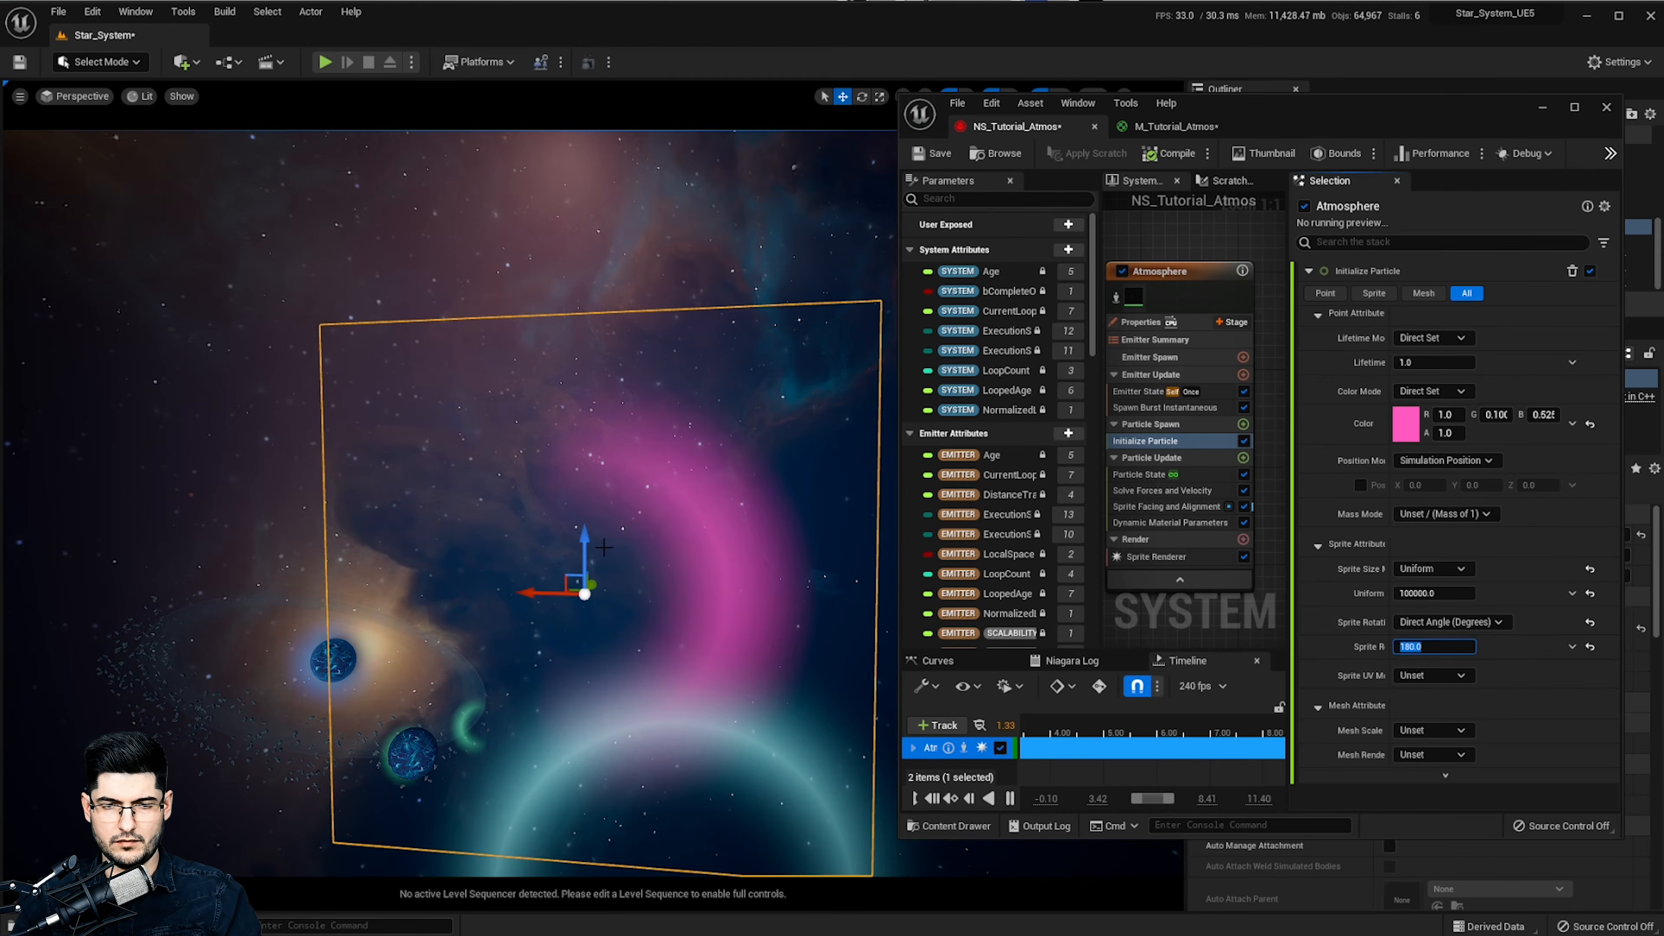
pyautogui.moveTo(604, 547); pyautogui.dragTo(544, 548, button='right')
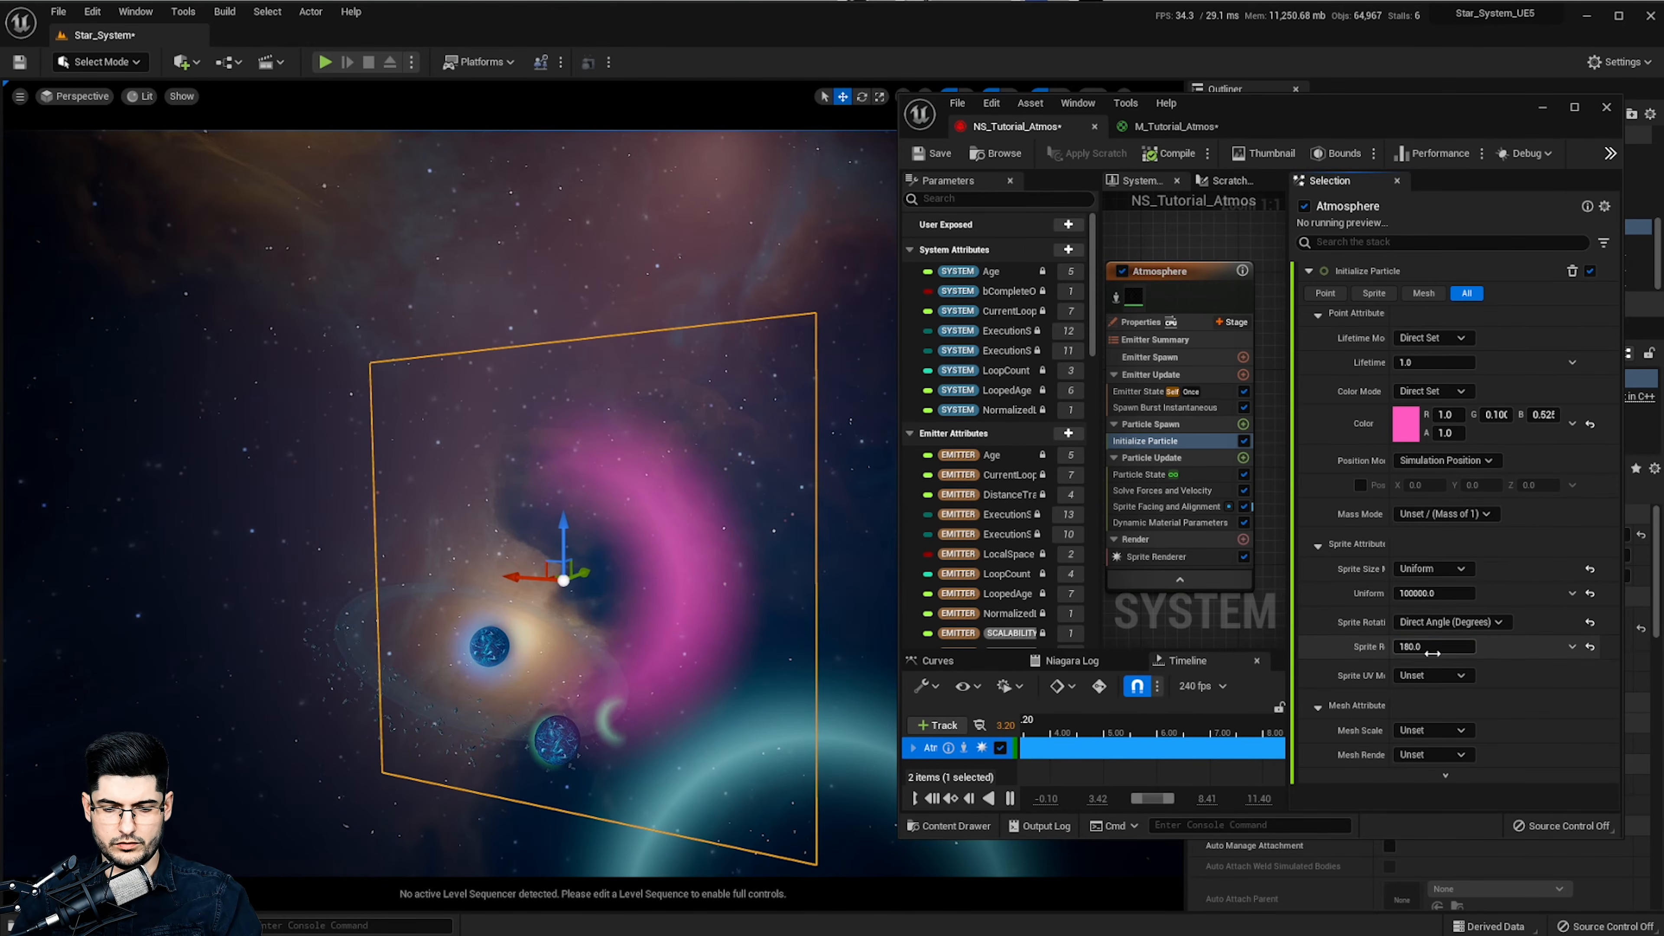
# Set the sprite rotation angle of NS_Tutorial_Atmos to 0 and check the crescent's orientation in the level
pyautogui.write('0')
pyautogui.press('Return')
pyautogui.moveTo(659, 499); pyautogui.dragTo(632, 395, button='right')
pyautogui.moveTo(406, 344); pyautogui.dragTo(327, 347, button='right')
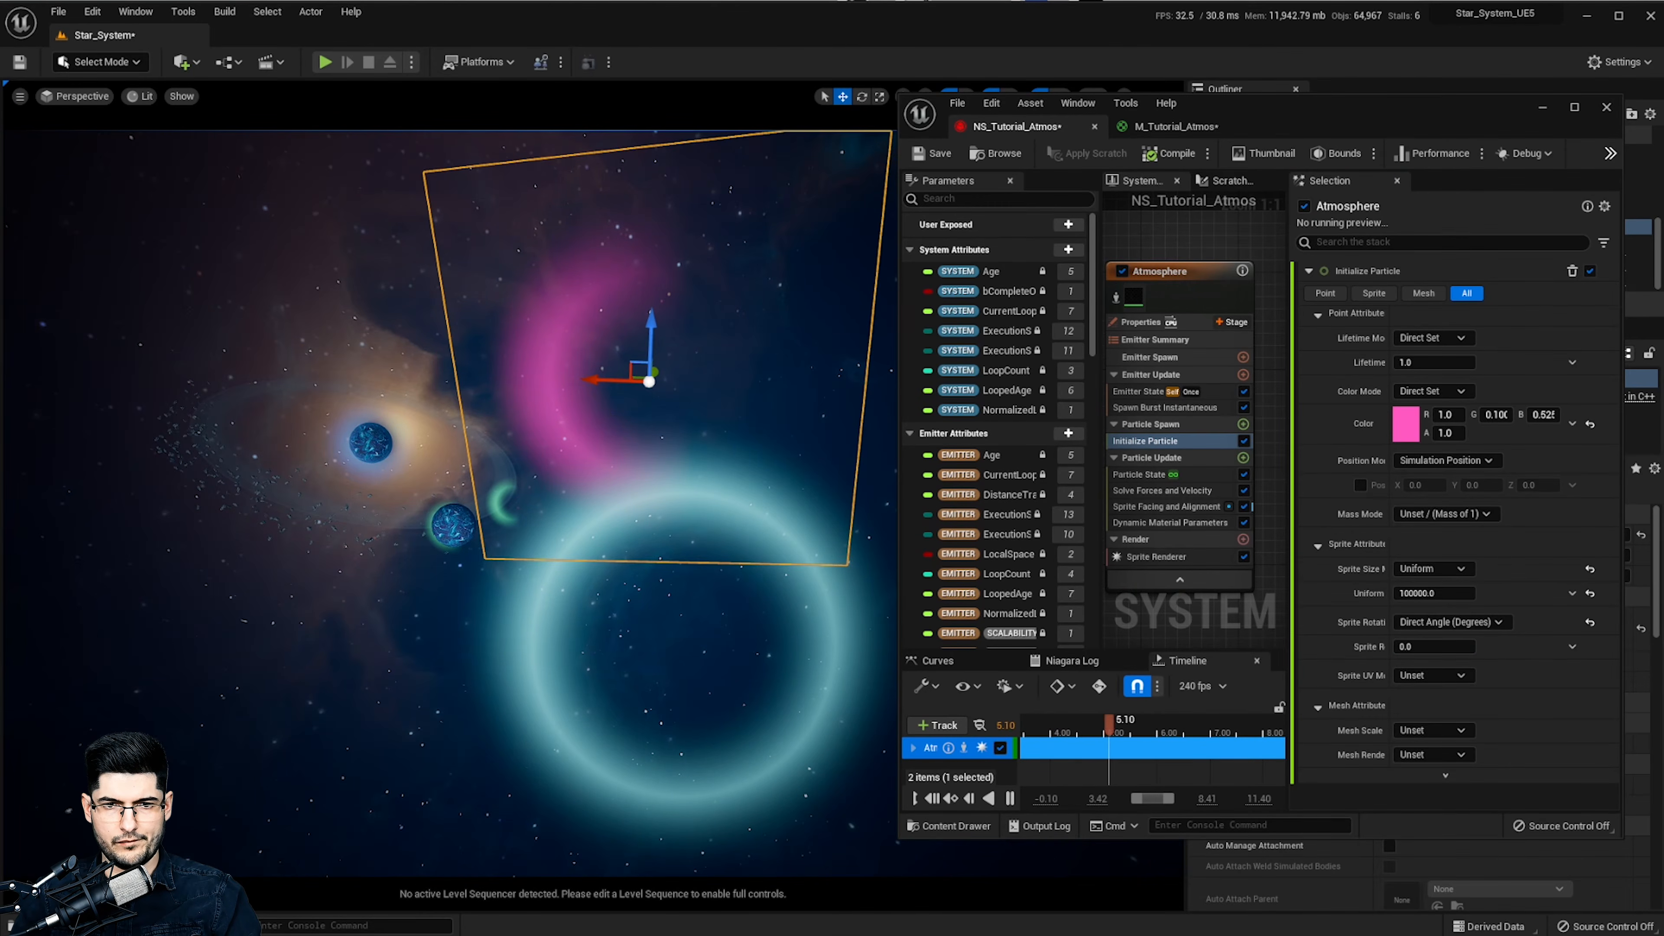
# Select and frame the large teal ring atmosphere, clear the Niagara editor off the viewport controls, and raise the camera speed to 8
pyautogui.moveTo(599, 518); pyautogui.dragTo(599, 467, button='right')
pyautogui.click(438, 677)
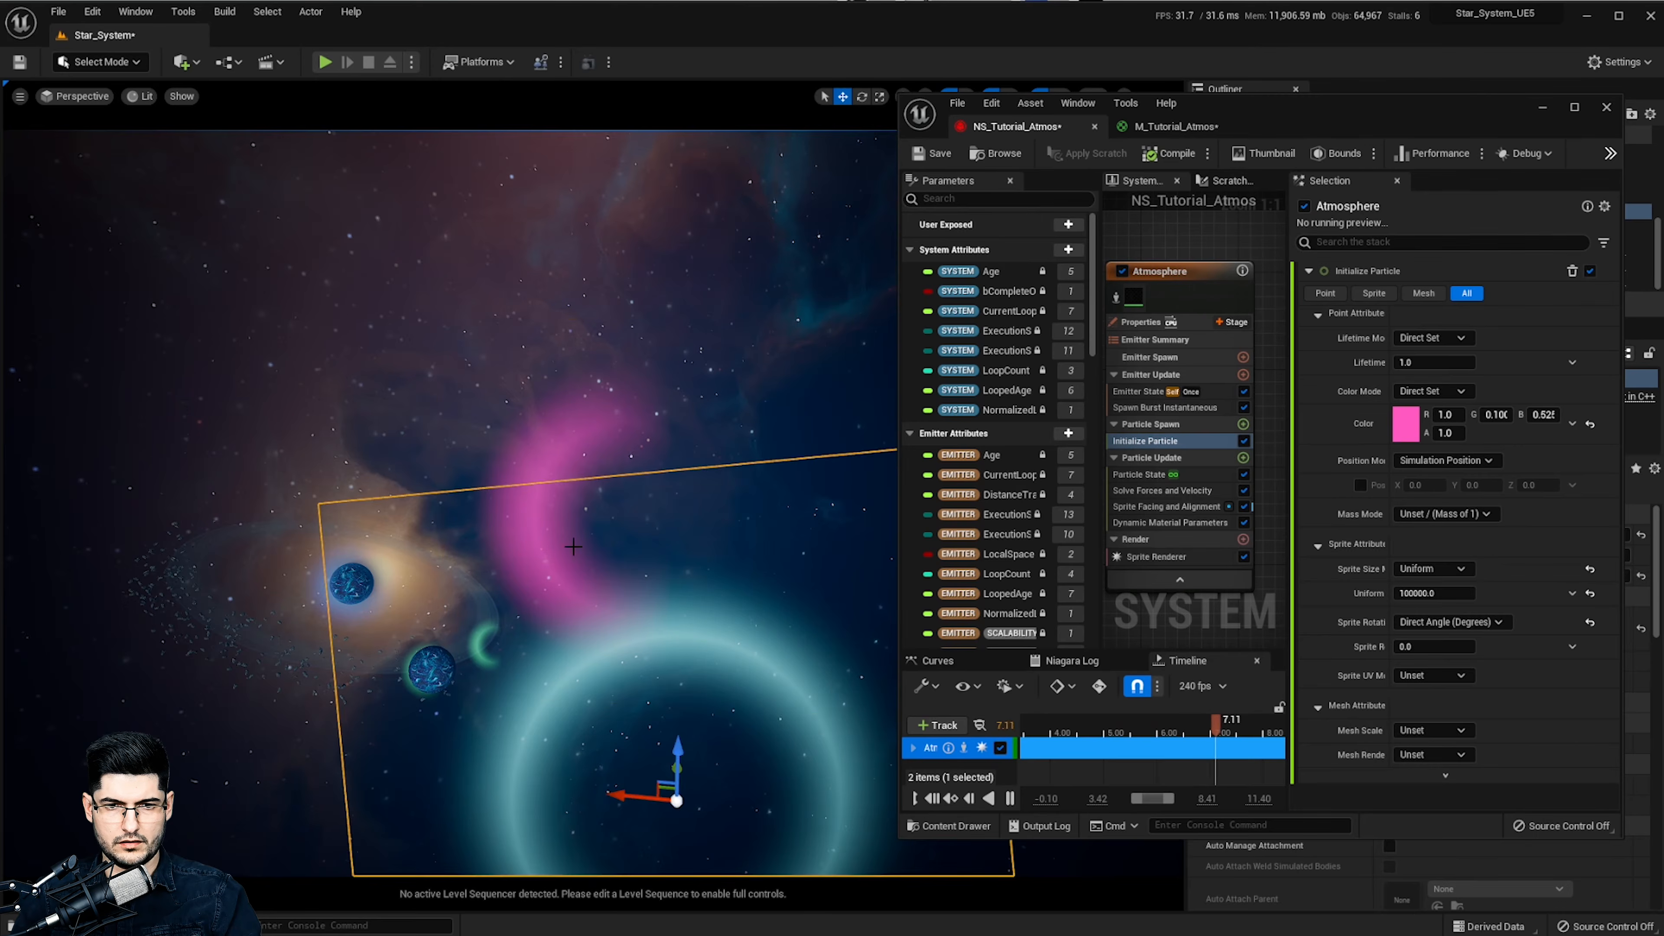
pyautogui.press('f')
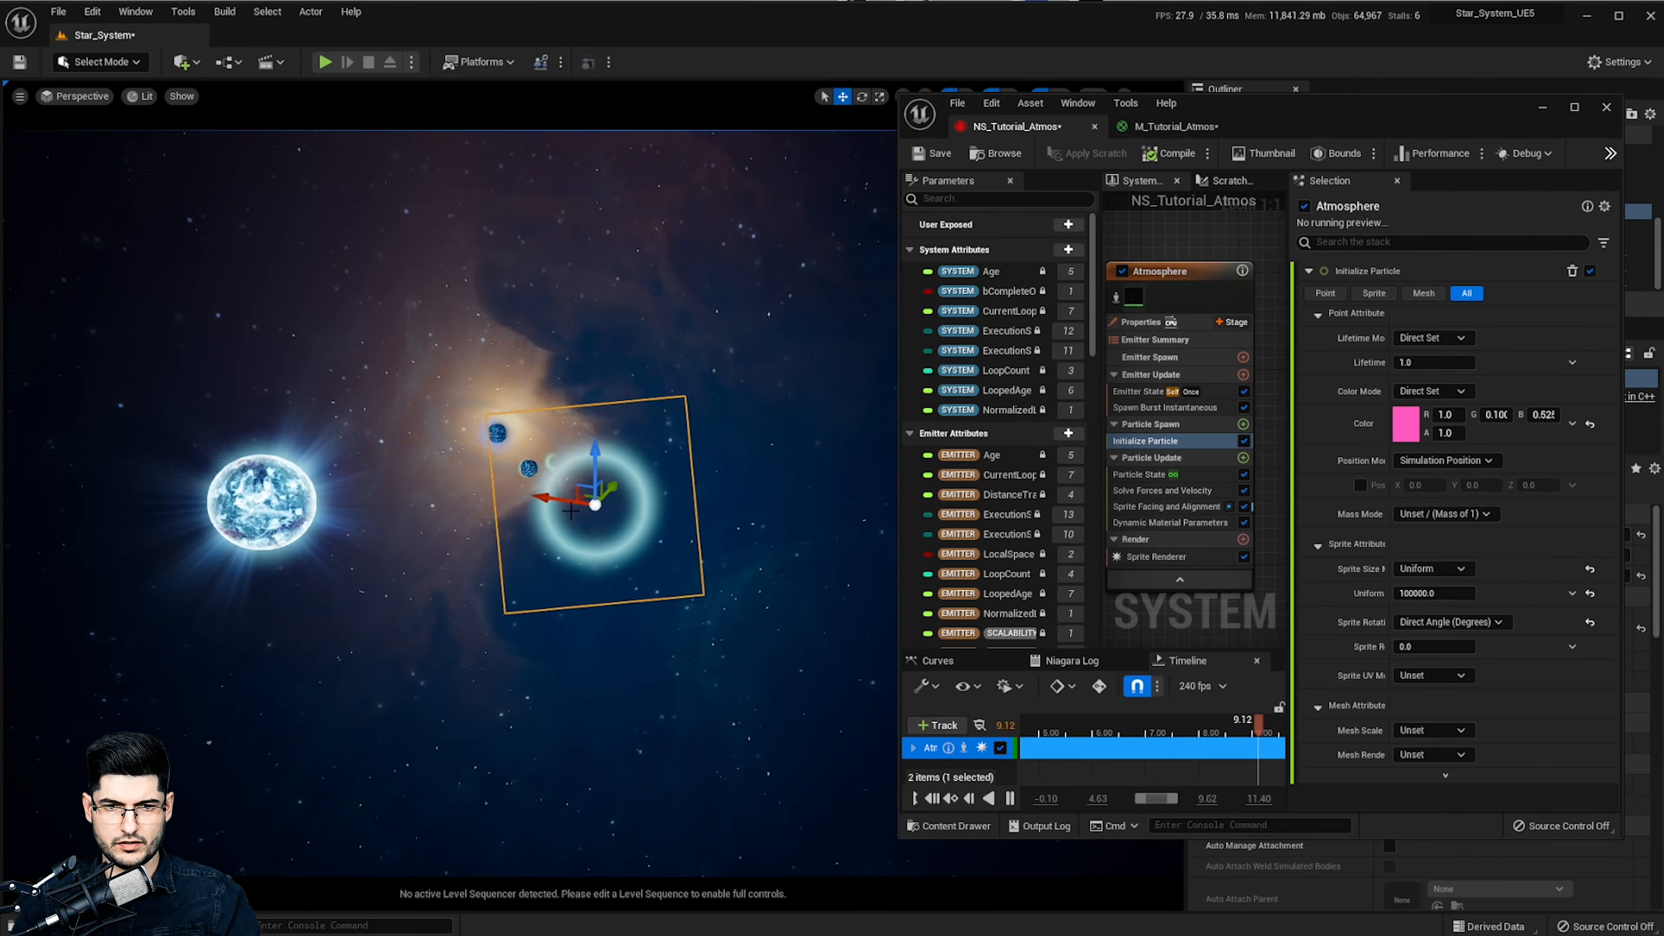
pyautogui.moveTo(527, 467); pyautogui.dragTo(622, 470, button='right')
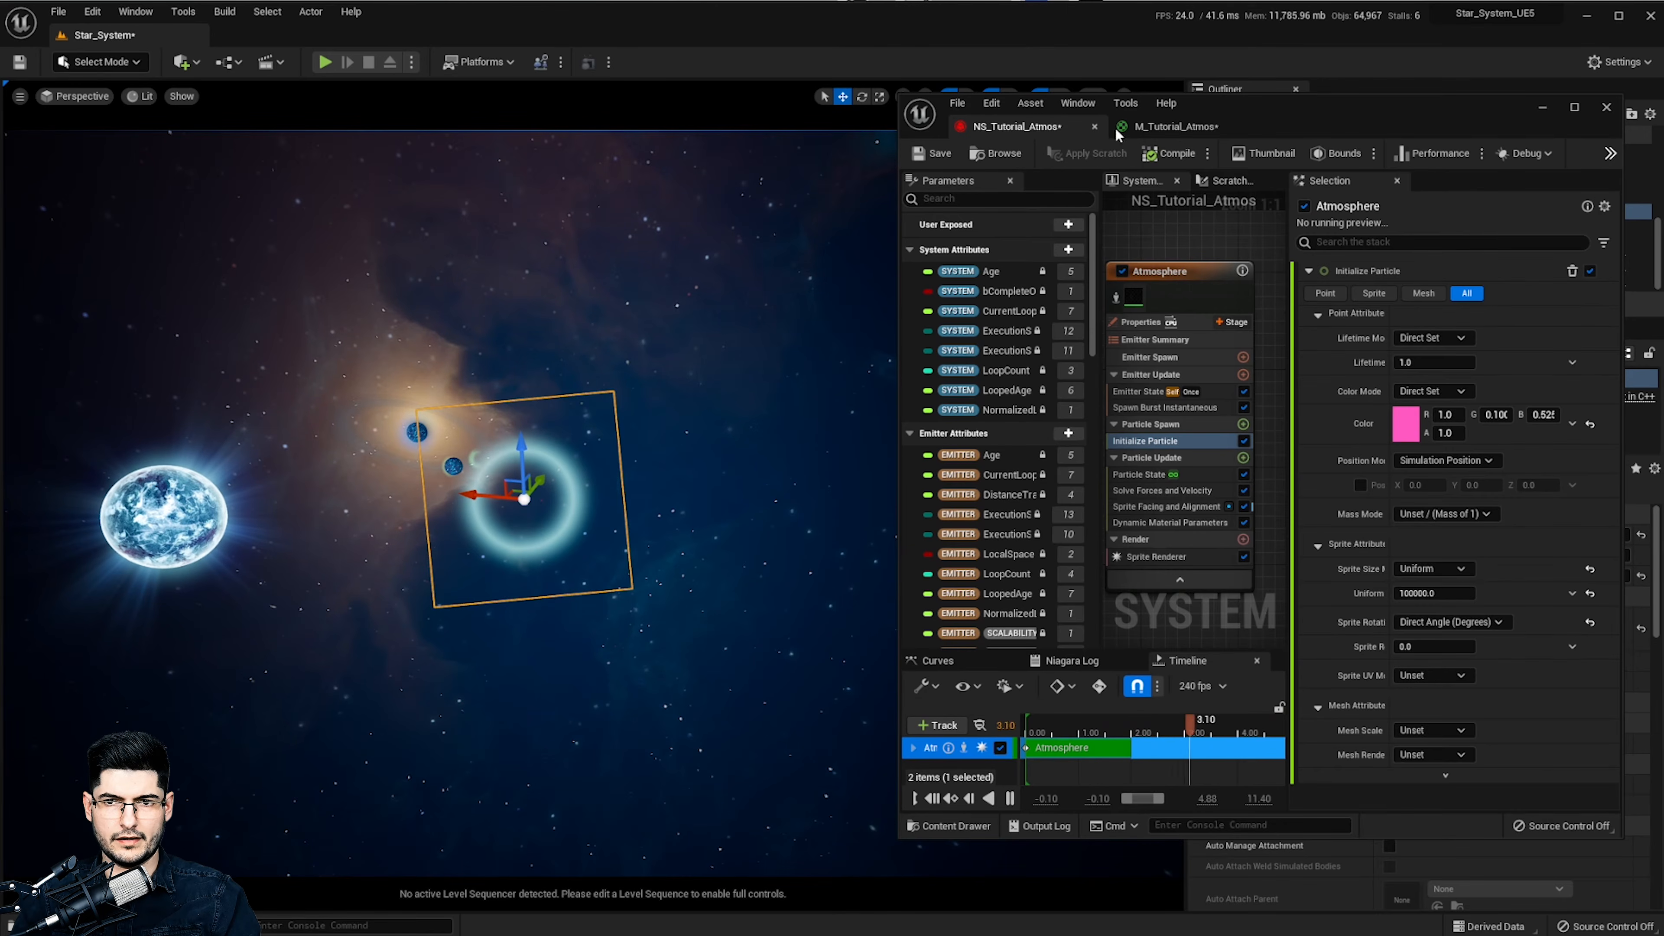
pyautogui.moveTo(1116, 127); pyautogui.dragTo(1022, 229)
pyautogui.click(1095, 98)
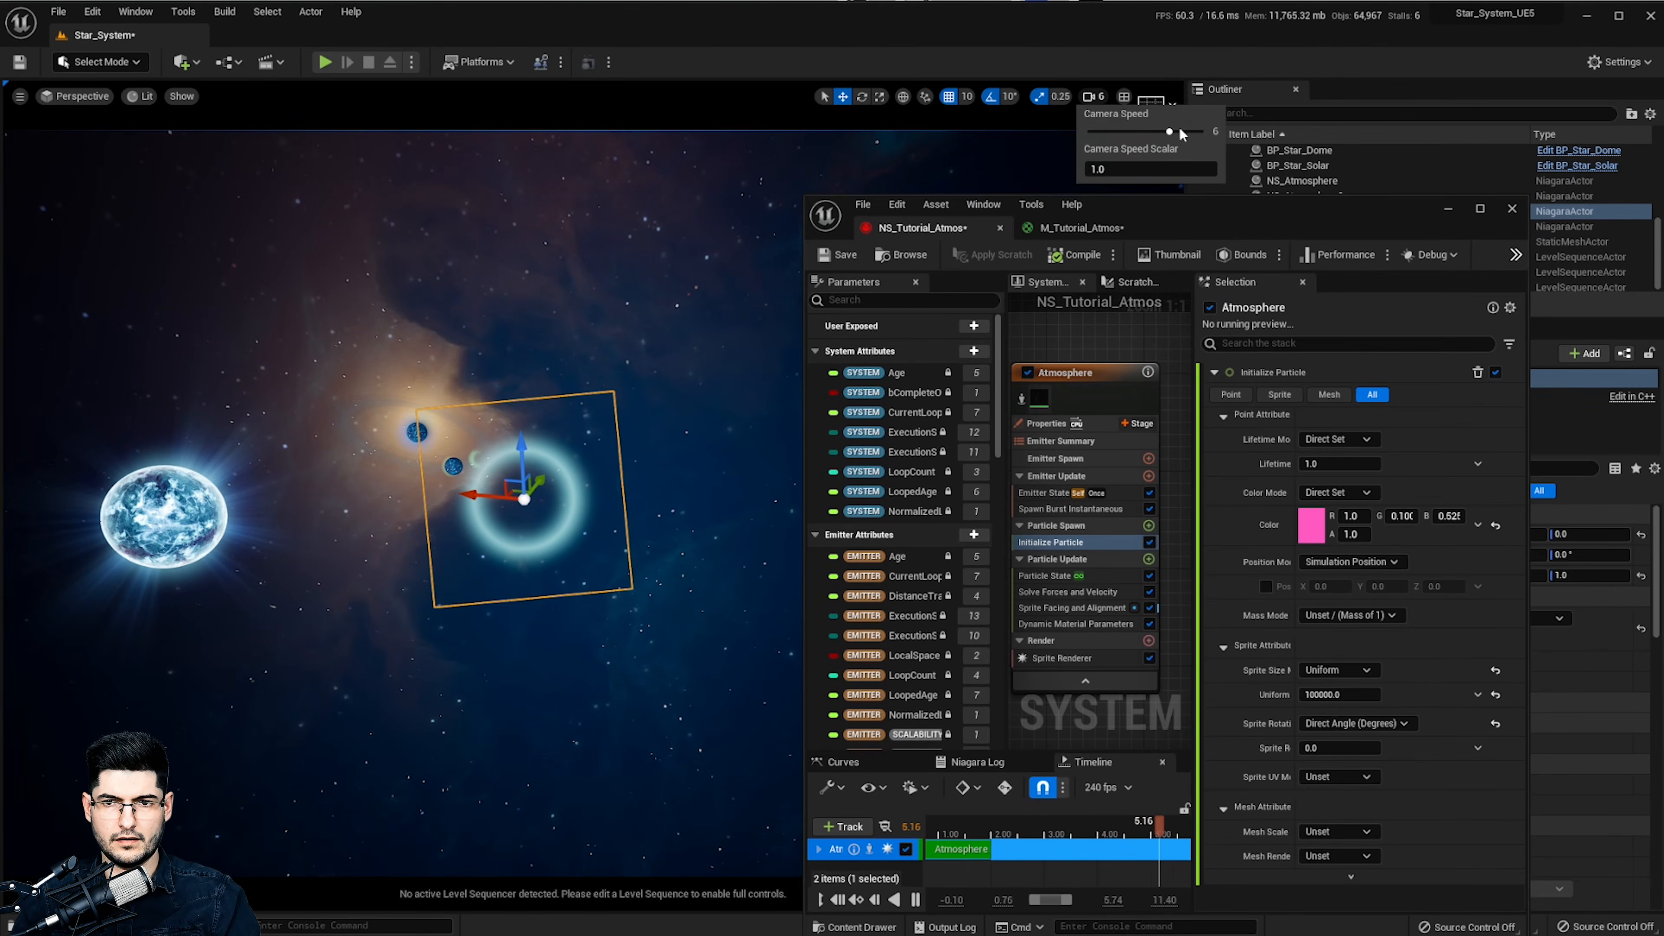
# Frame the planet system and its textured planet in the level, and select the planet's green NS_Atmosphere2 sprite
pyautogui.moveTo(599, 325); pyautogui.dragTo(537, 326, button='right')
pyautogui.click(469, 426)
pyautogui.press('f')
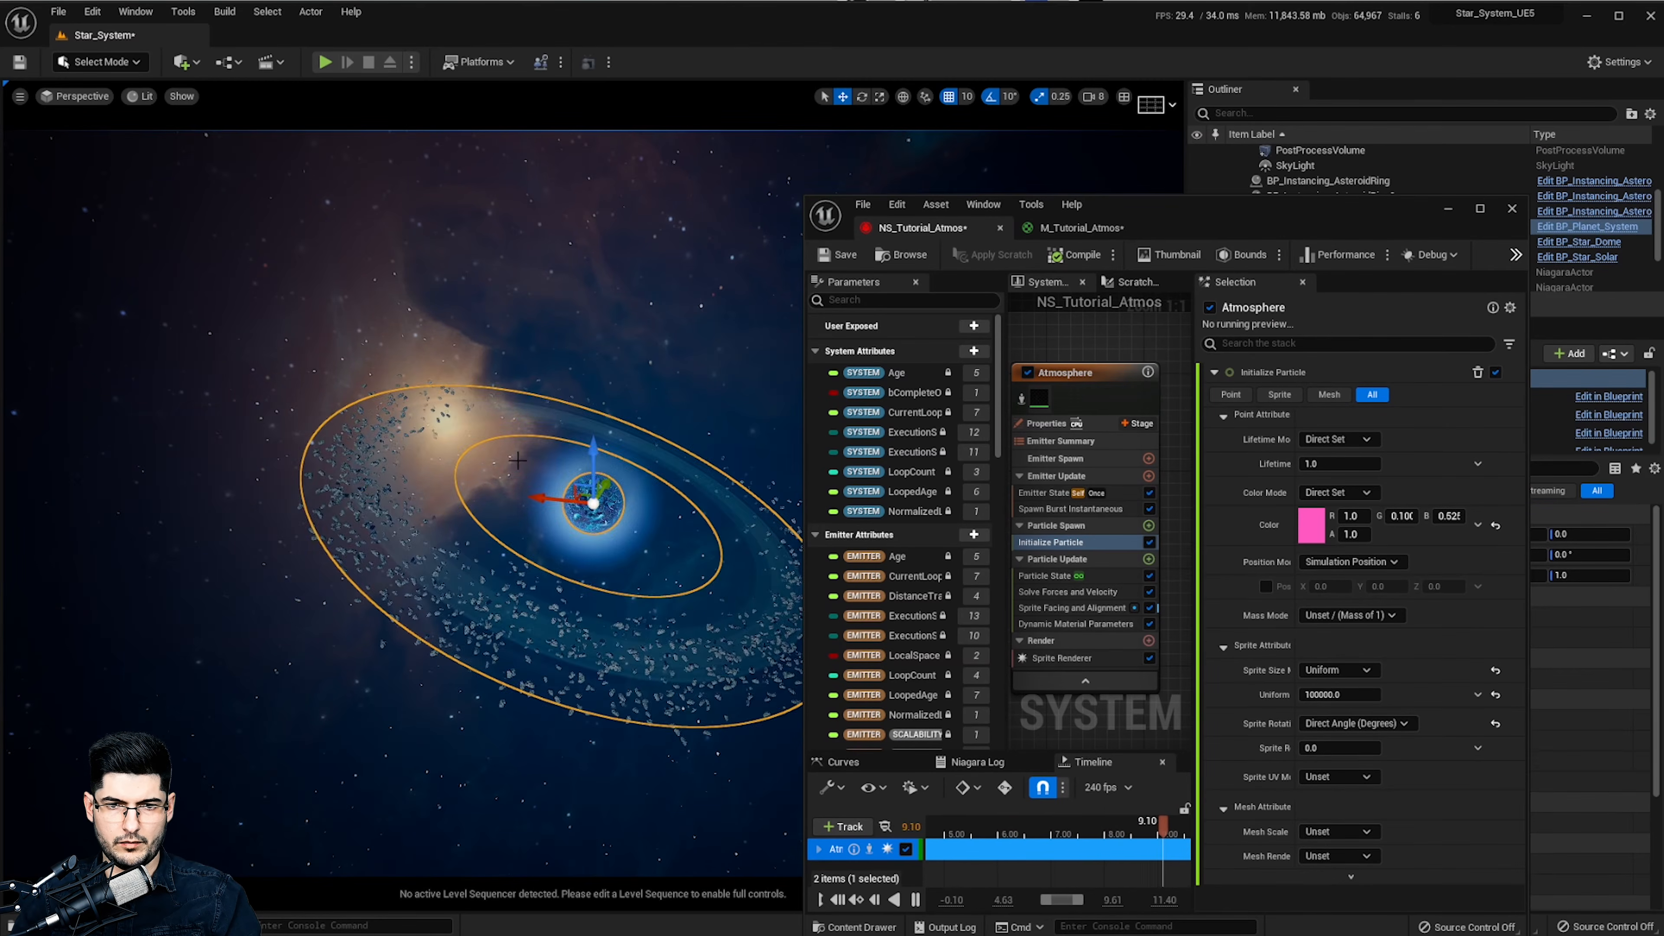
pyautogui.click(595, 556)
pyautogui.press('f')
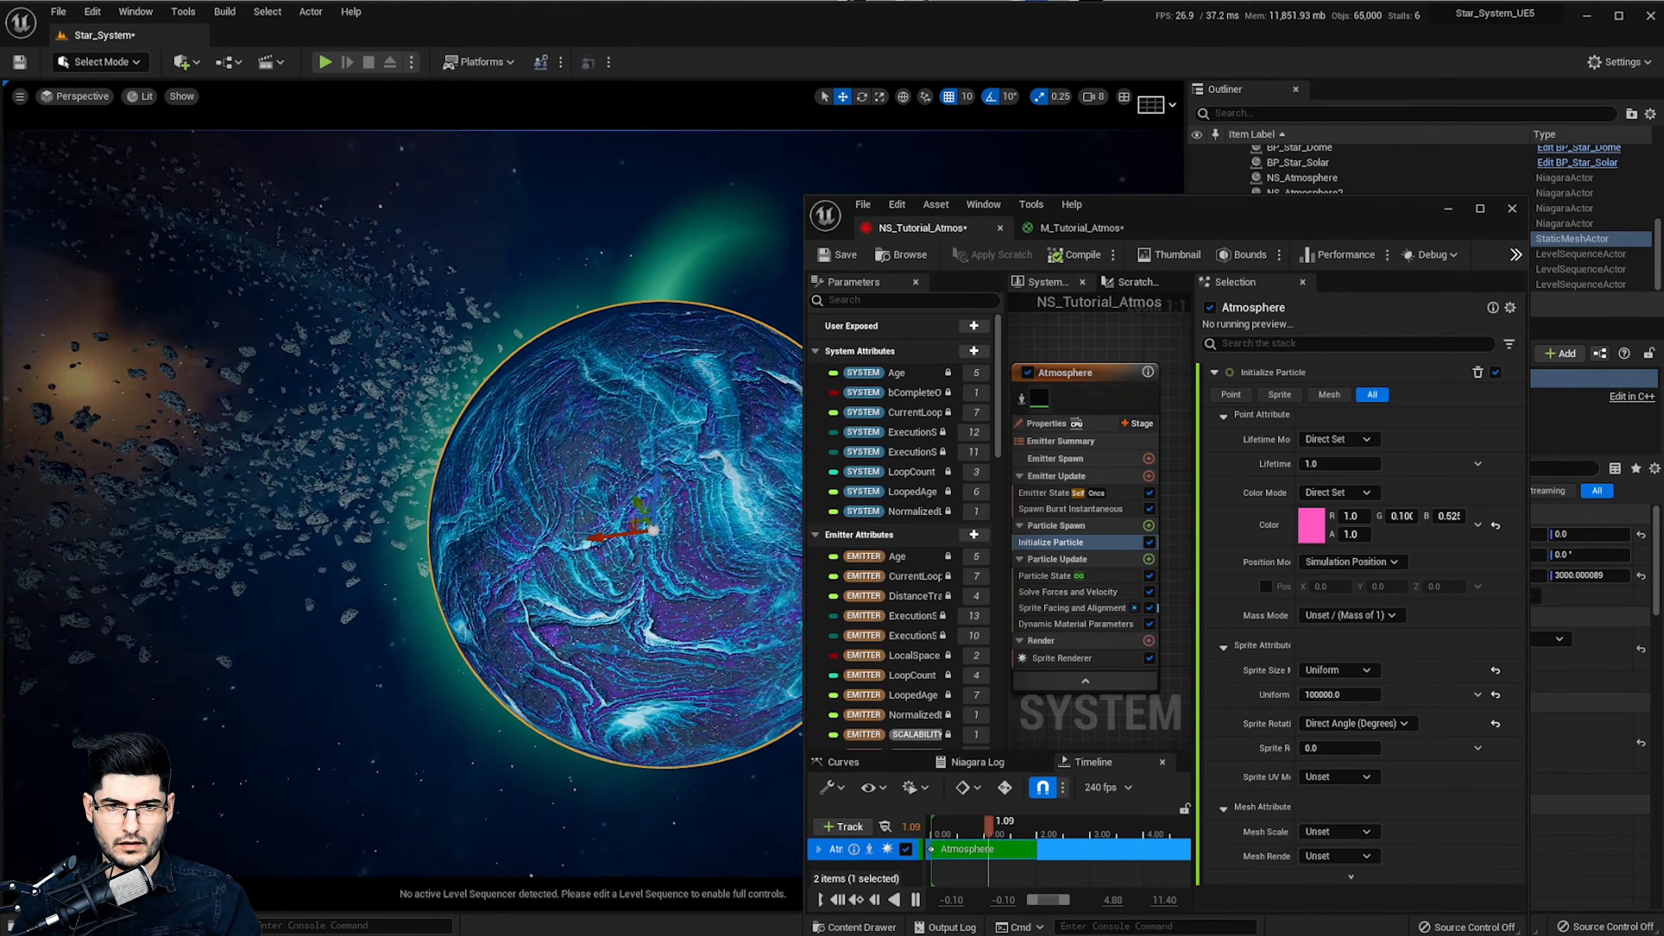
pyautogui.moveTo(595, 556); pyautogui.dragTo(542, 556, button='right')
pyautogui.click(721, 328)
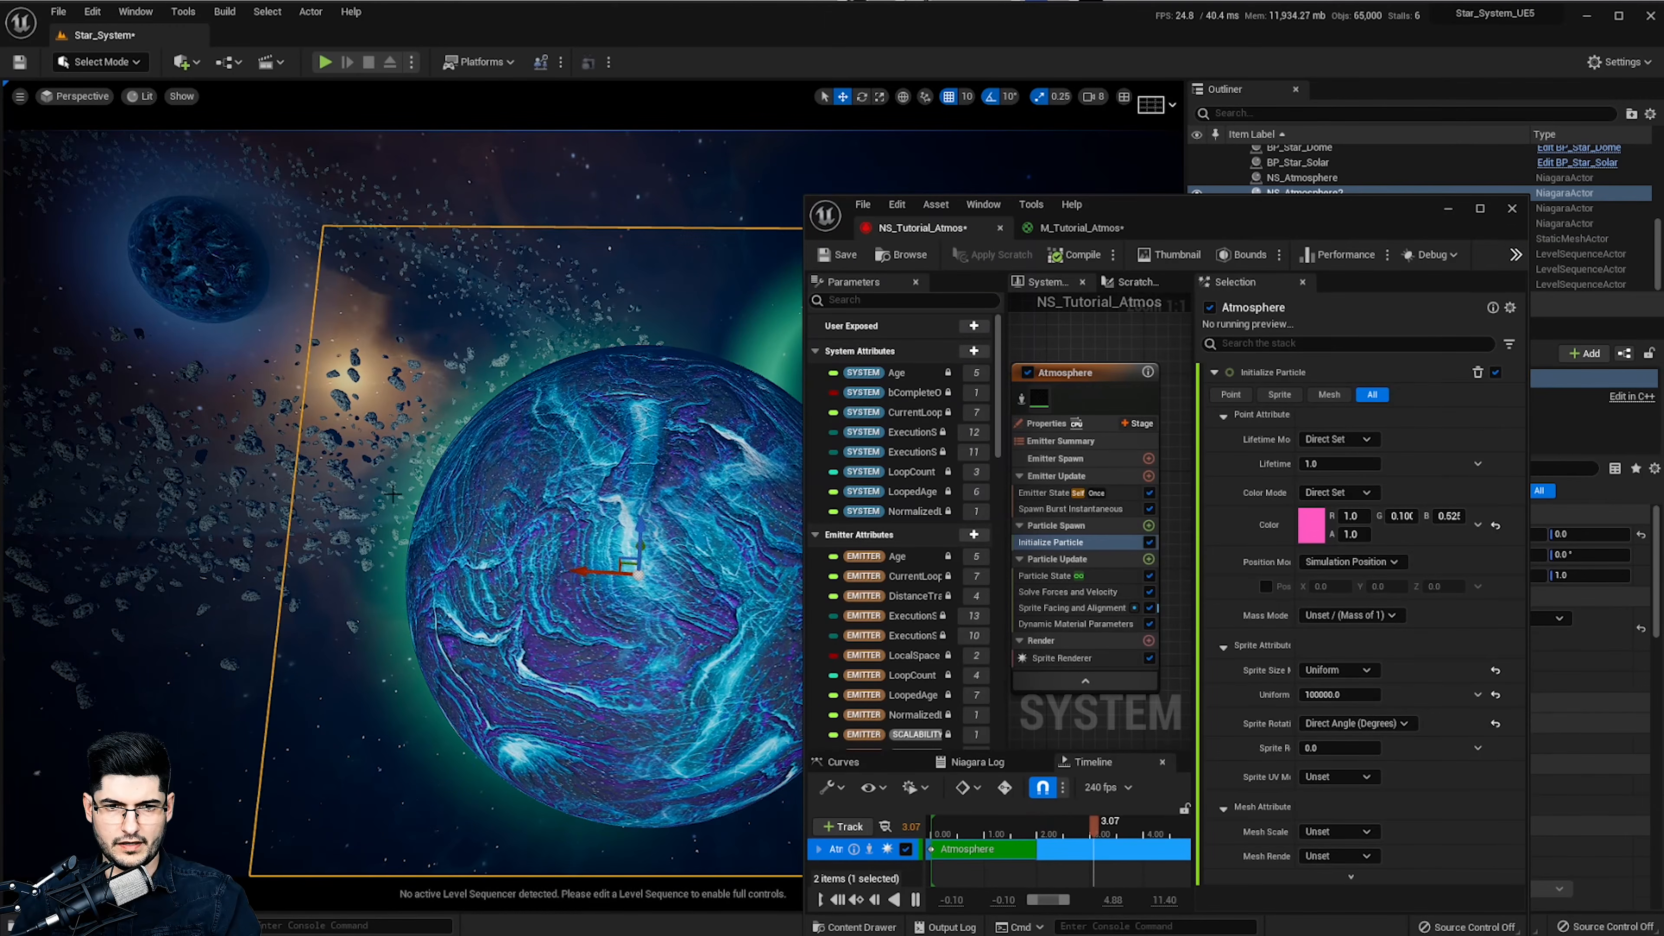
# Bring up the NS_Atmosphere system in an enlarged editor beside the viewport and save the Star_System level
pyautogui.moveTo(1258, 217); pyautogui.dragTo(0, 109)
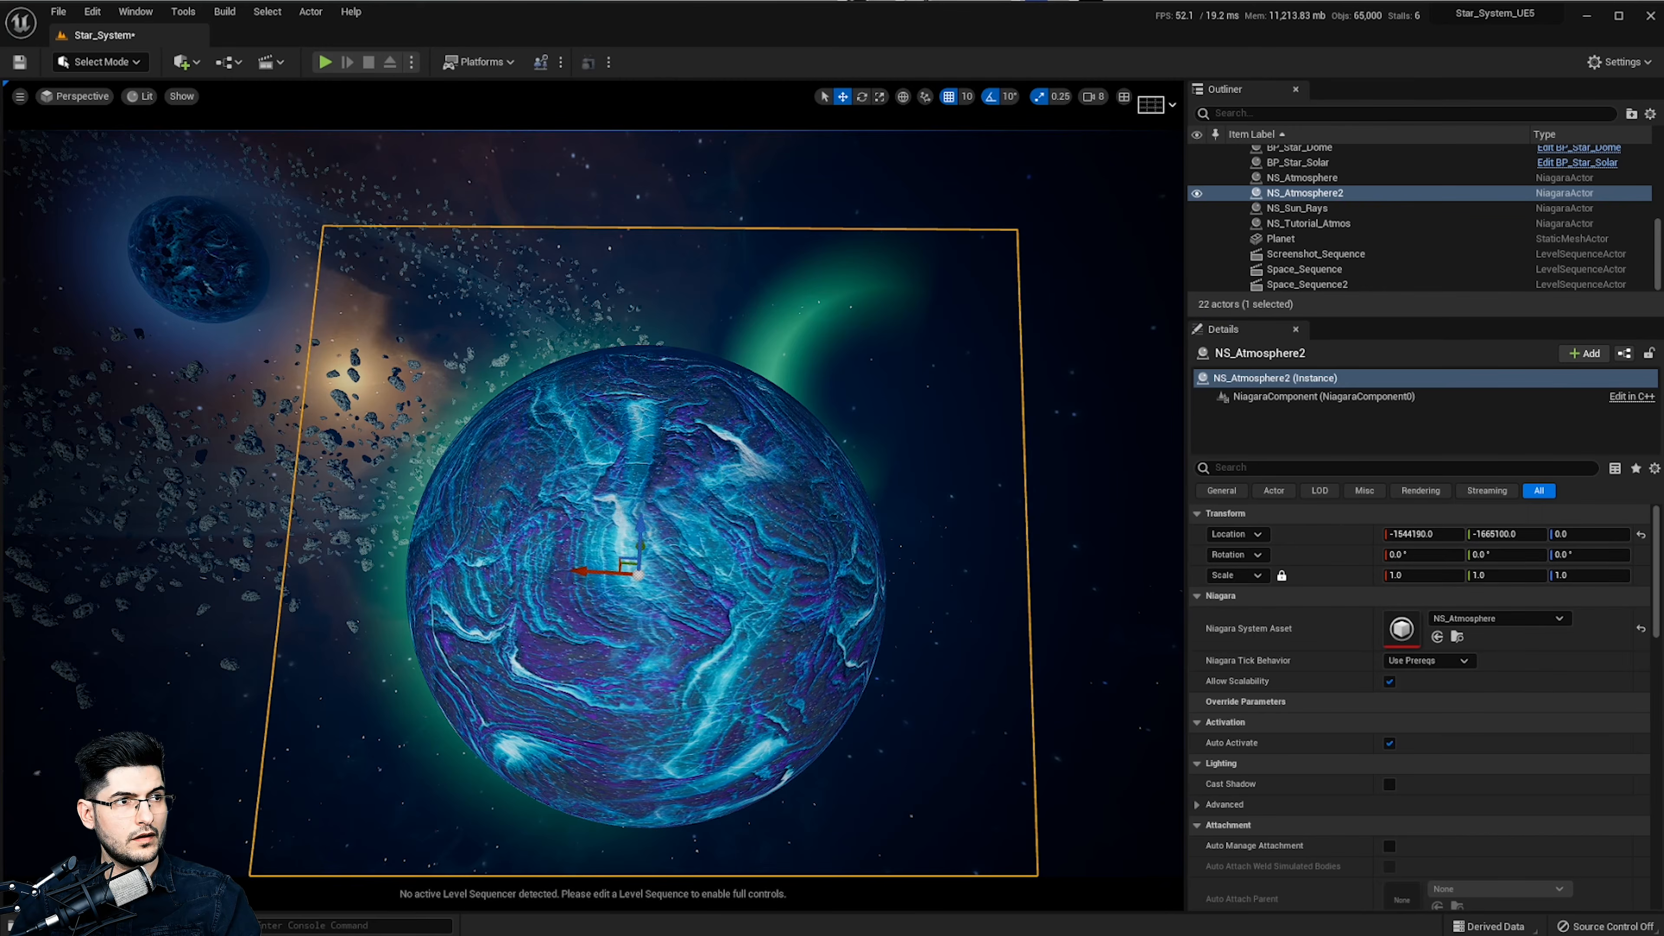
pyautogui.moveTo(0, 145); pyautogui.dragTo(261, 133)
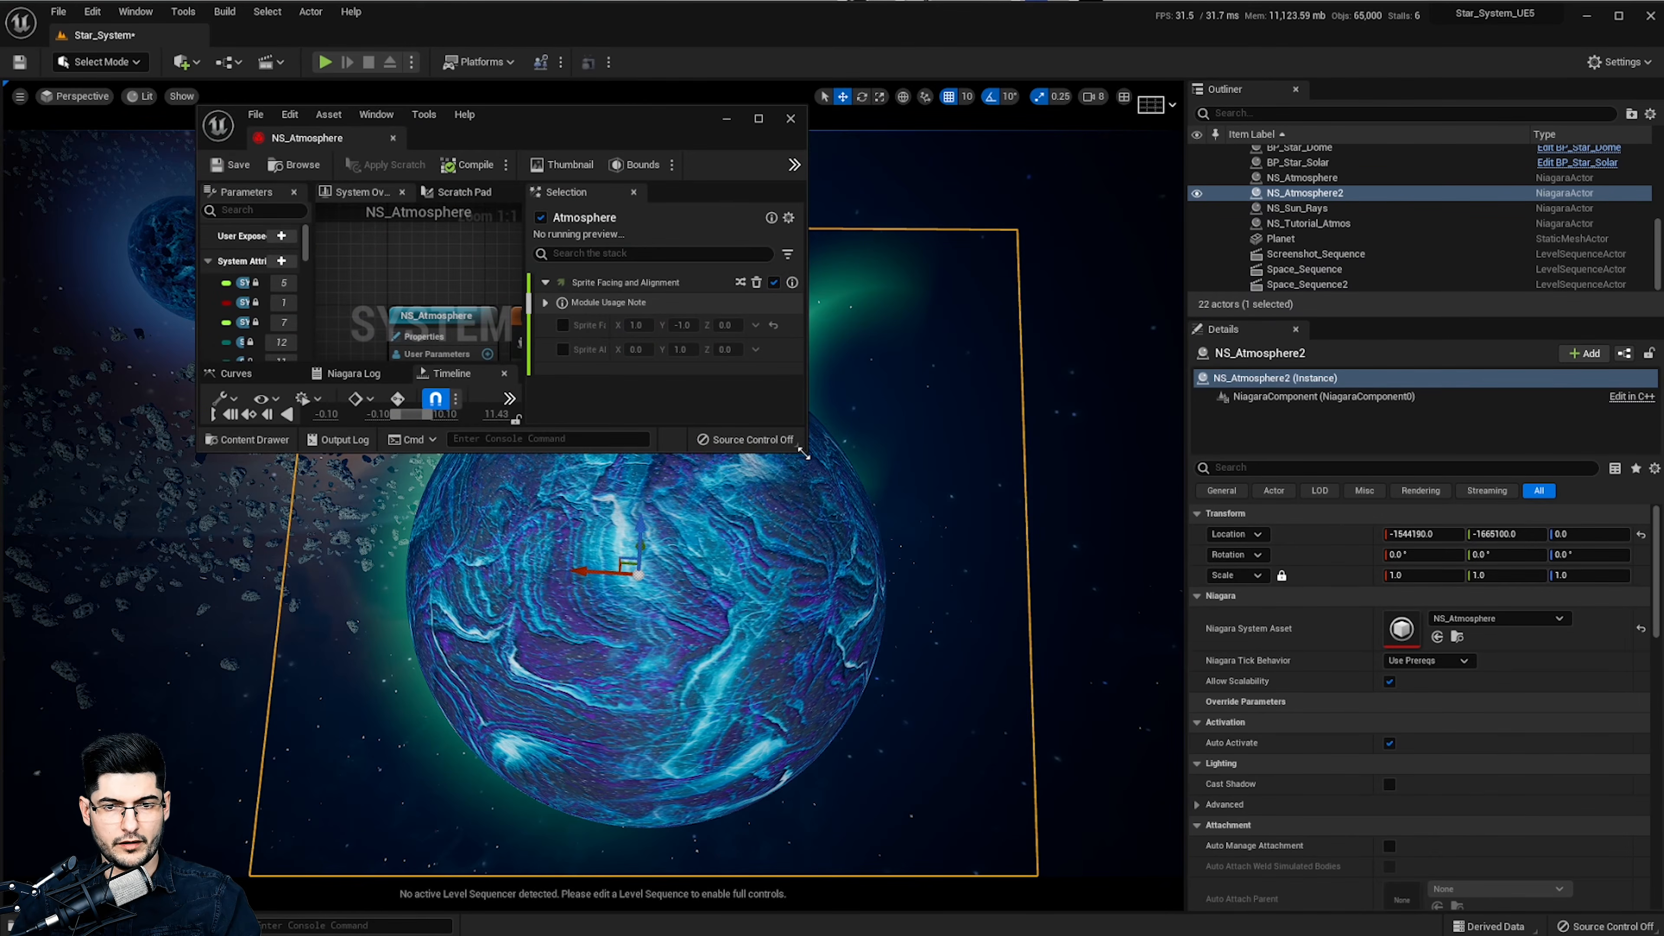
pyautogui.moveTo(803, 453); pyautogui.dragTo(1262, 792)
pyautogui.moveTo(734, 131); pyautogui.dragTo(1203, 85)
pyautogui.moveTo(1012, 477); pyautogui.dragTo(896, 299, button='right')
pyautogui.hotkey('ctrl', 's')
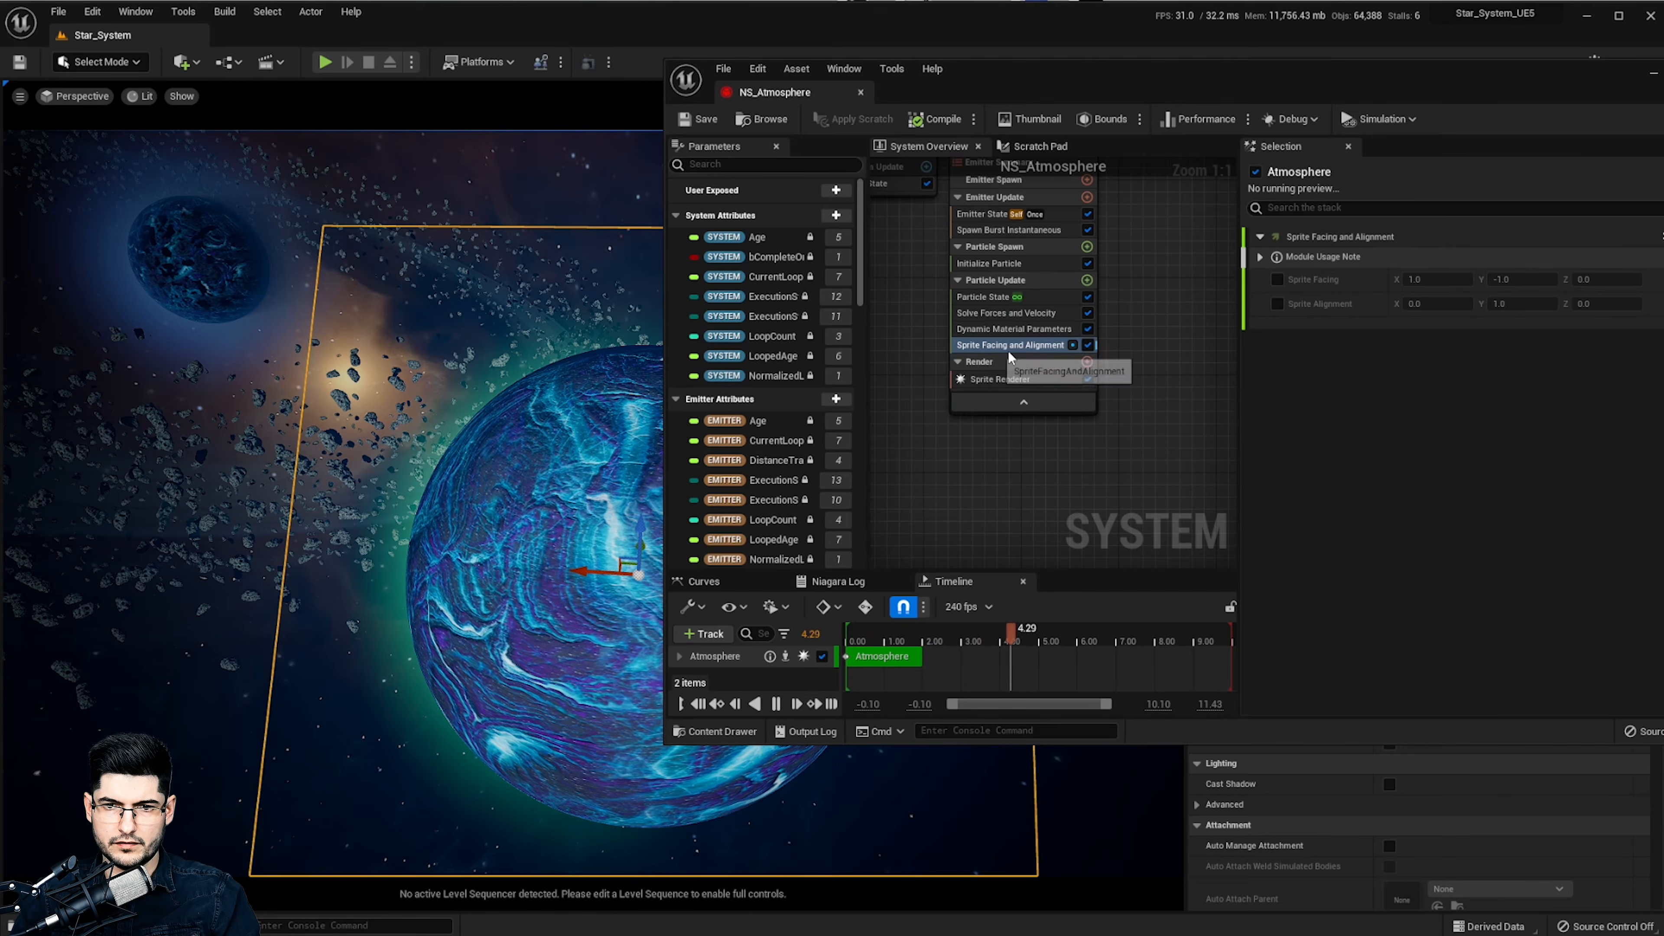
# Enable the sprite facing vector in NS_Atmosphere's Sprite Facing and Alignment module and view the planet from another angle
pyautogui.click(1277, 279)
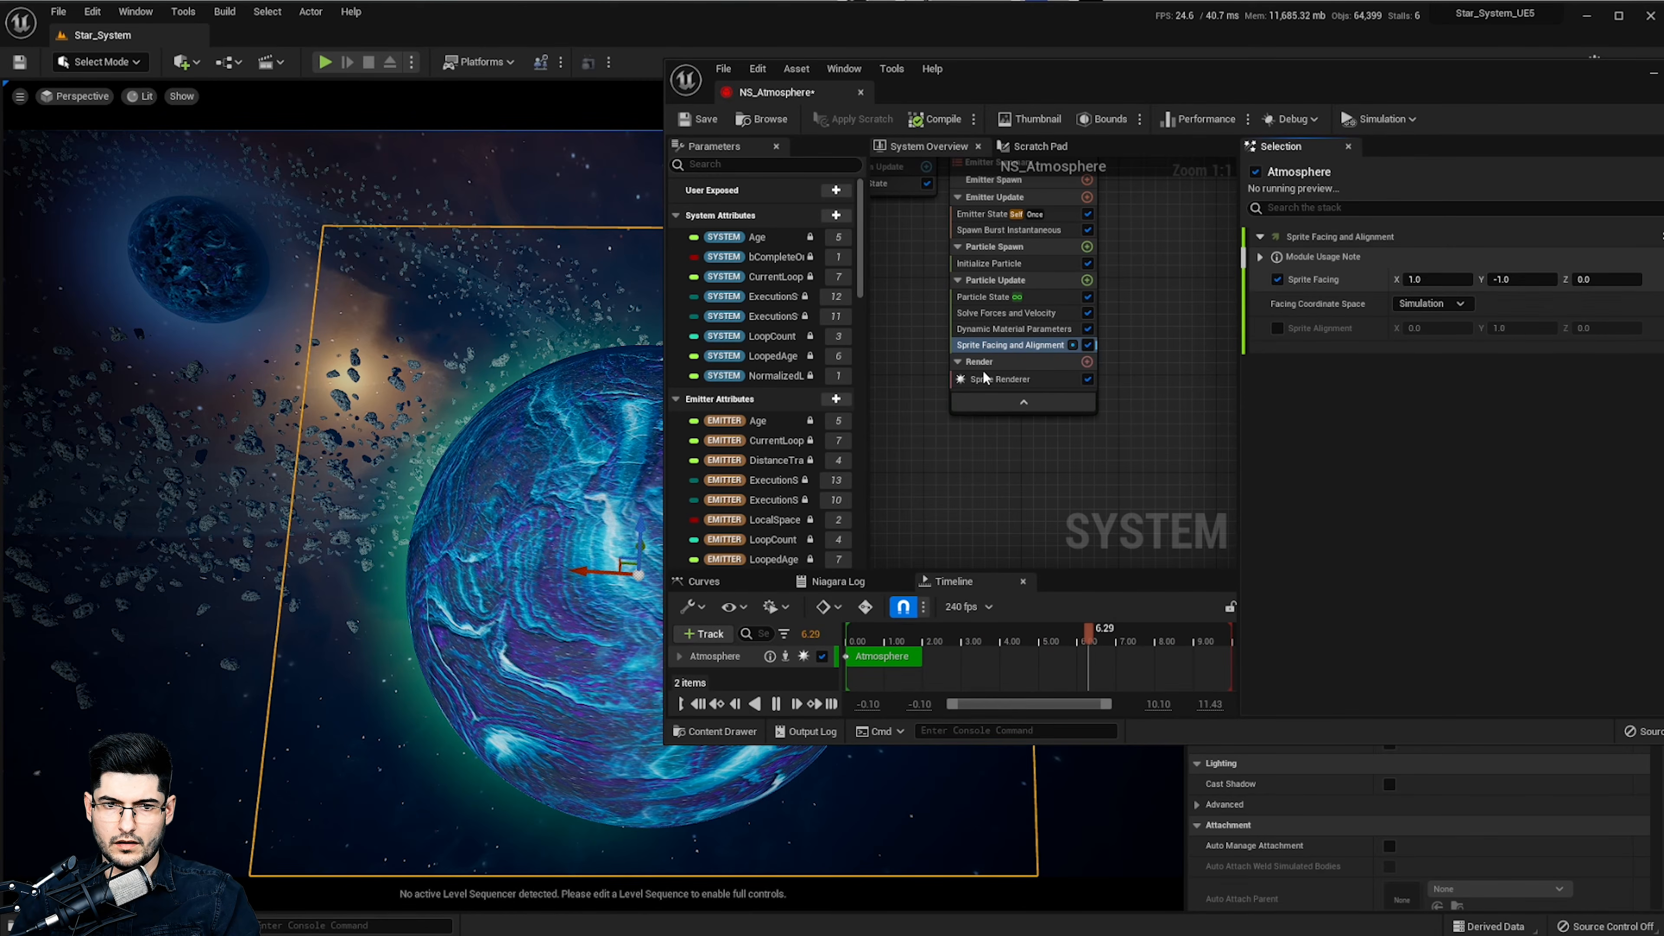
pyautogui.press('d')
pyautogui.moveTo(524, 459); pyautogui.dragTo(472, 459, button='right')
pyautogui.press('a')
# Set the facing mode of NS_Atmosphere's Sprite Renderer to Custom Facing Vector and check the sprite around the planet
pyautogui.click(1000, 252)
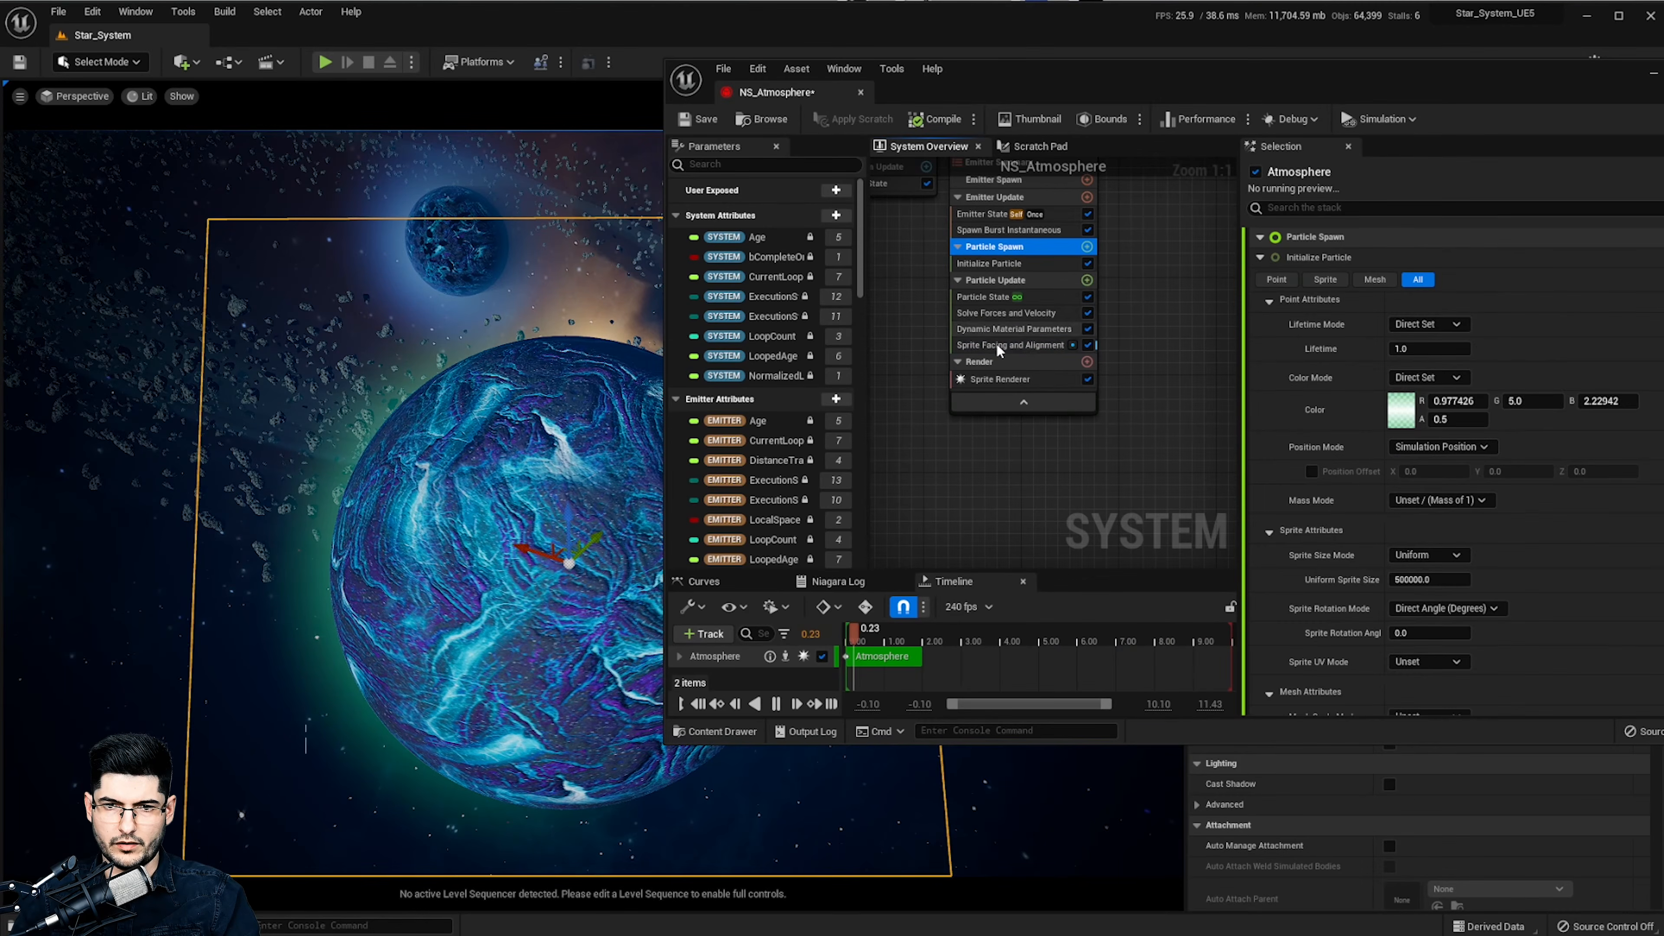
pyautogui.click(1001, 379)
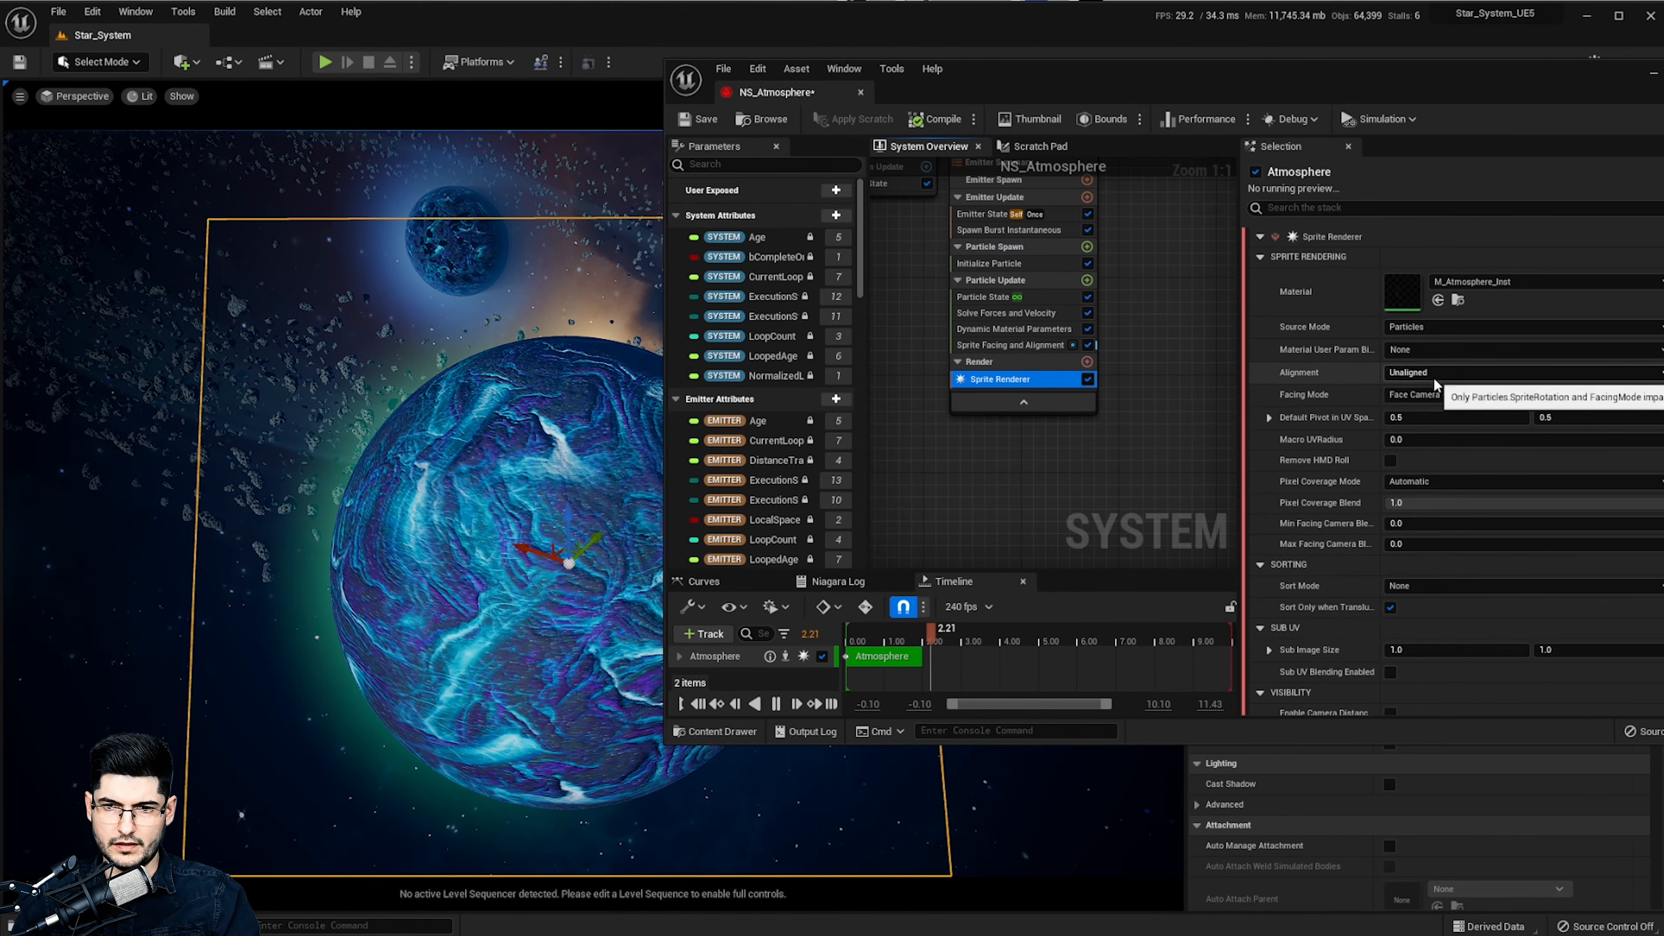
pyautogui.click(1438, 395)
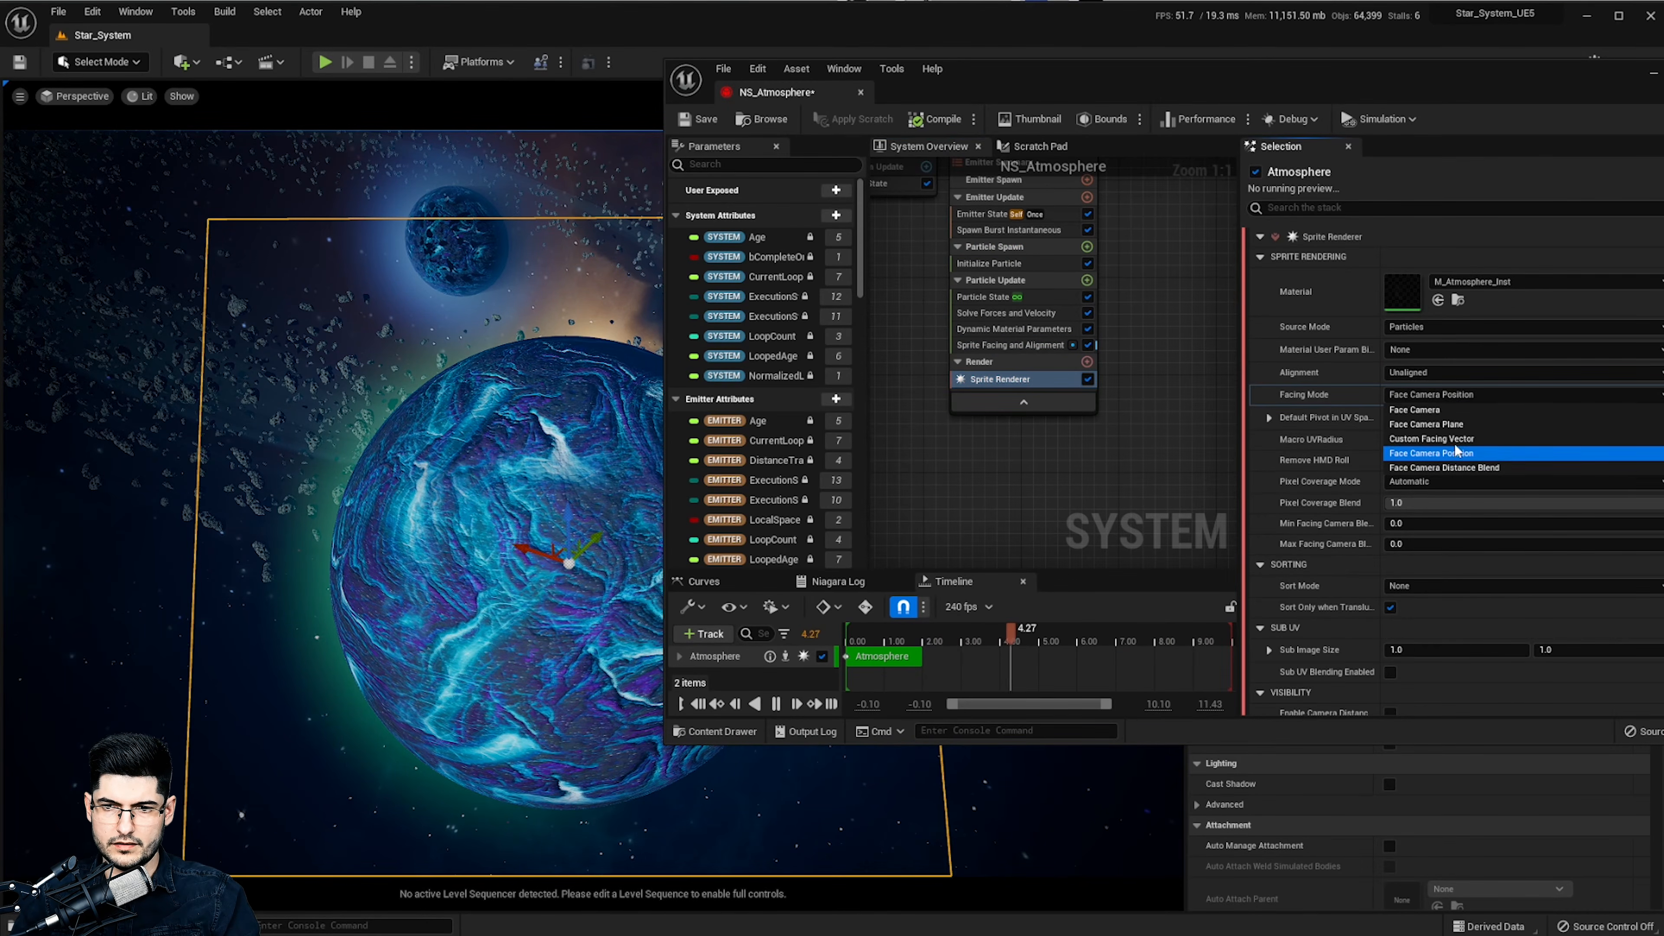
pyautogui.click(1432, 439)
pyautogui.moveTo(658, 408); pyautogui.dragTo(616, 408, button='right')
pyautogui.keyDown('alt'); pyautogui.moveTo(521, 457); pyautogui.dragTo(590, 457); pyautogui.keyUp('alt')
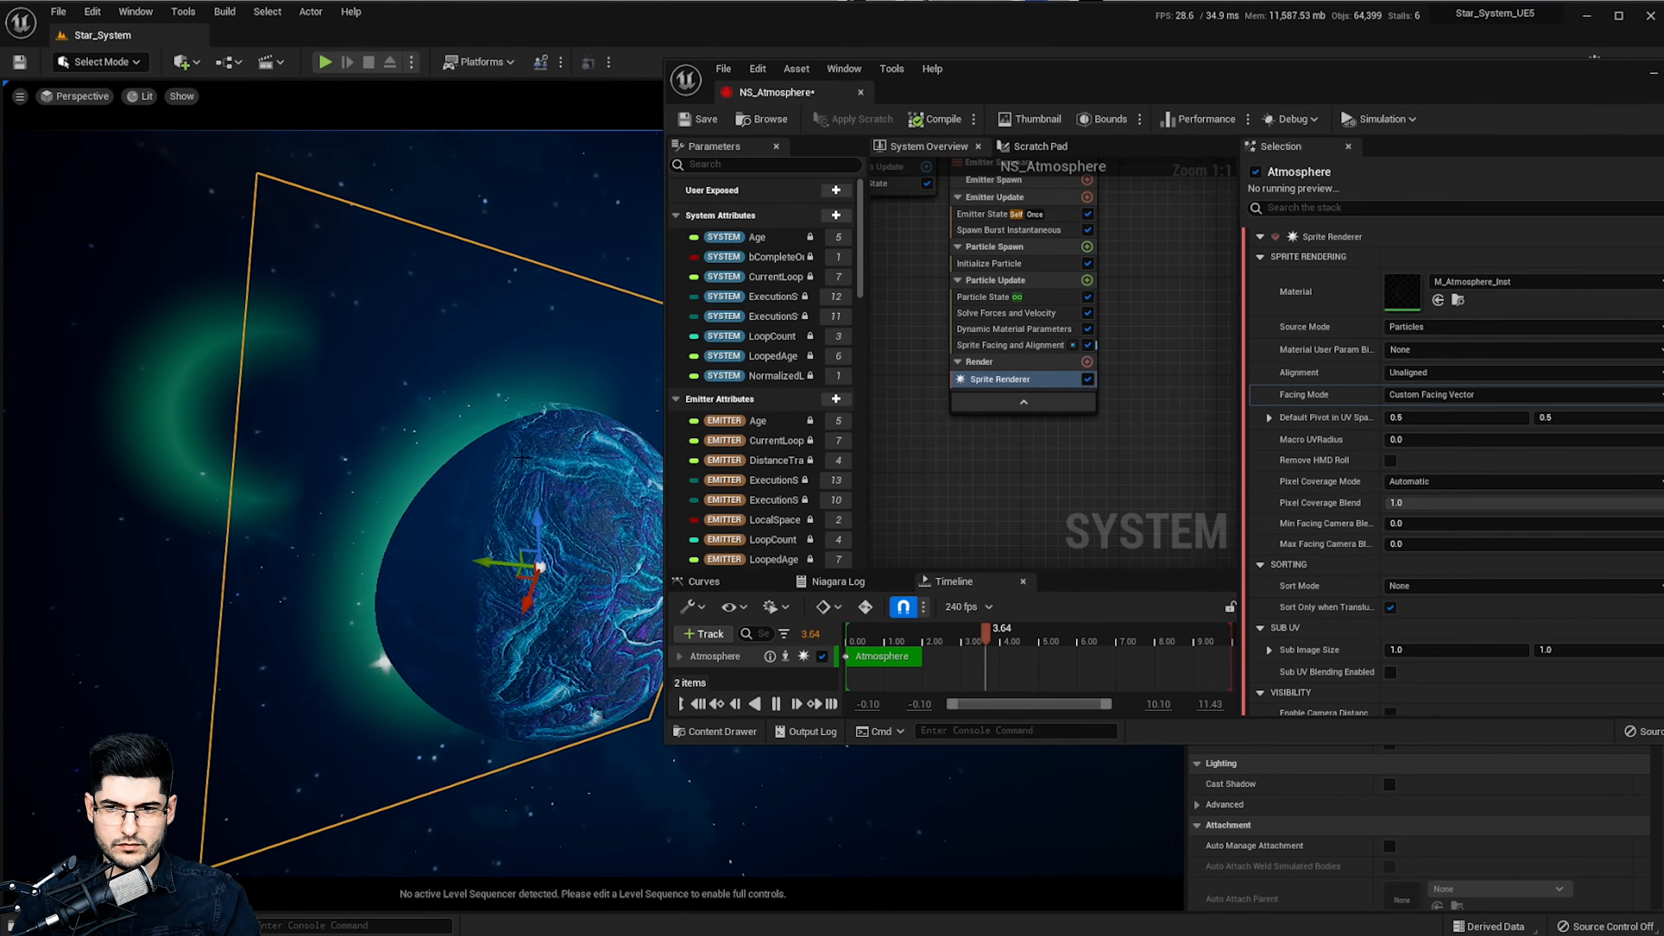
# Try a sprite rotation angle of 180 degrees in NS_Atmosphere's Initialize Particle module and orbit the planet to check it
pyautogui.click(990, 265)
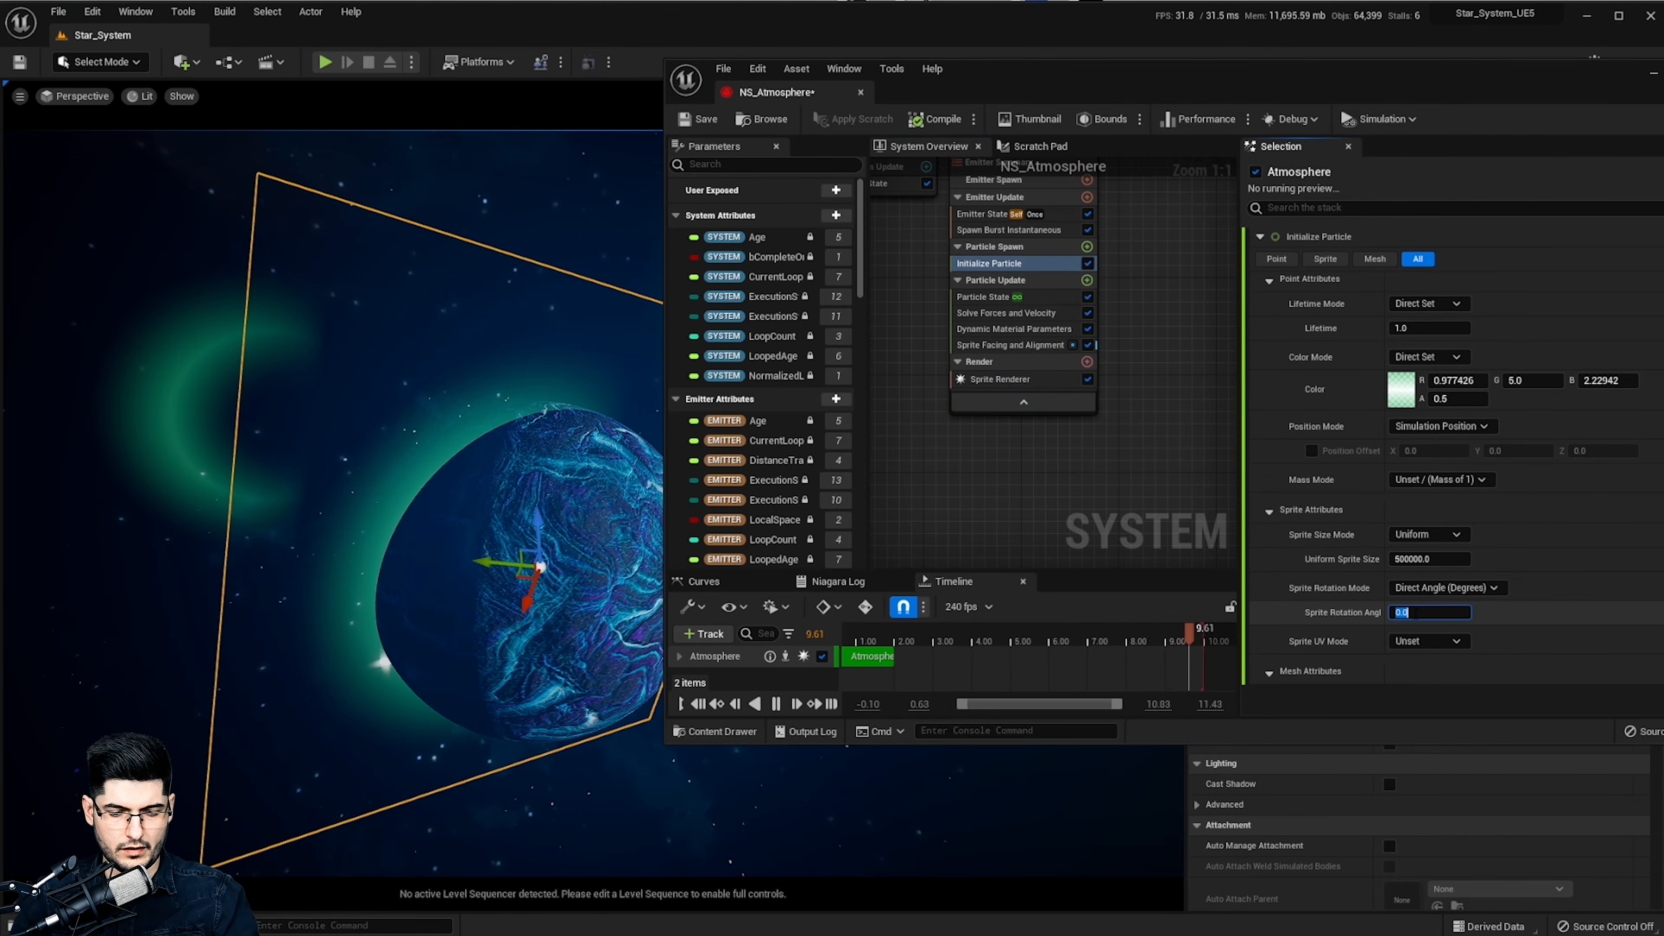
pyautogui.write('180')
pyautogui.press('Return')
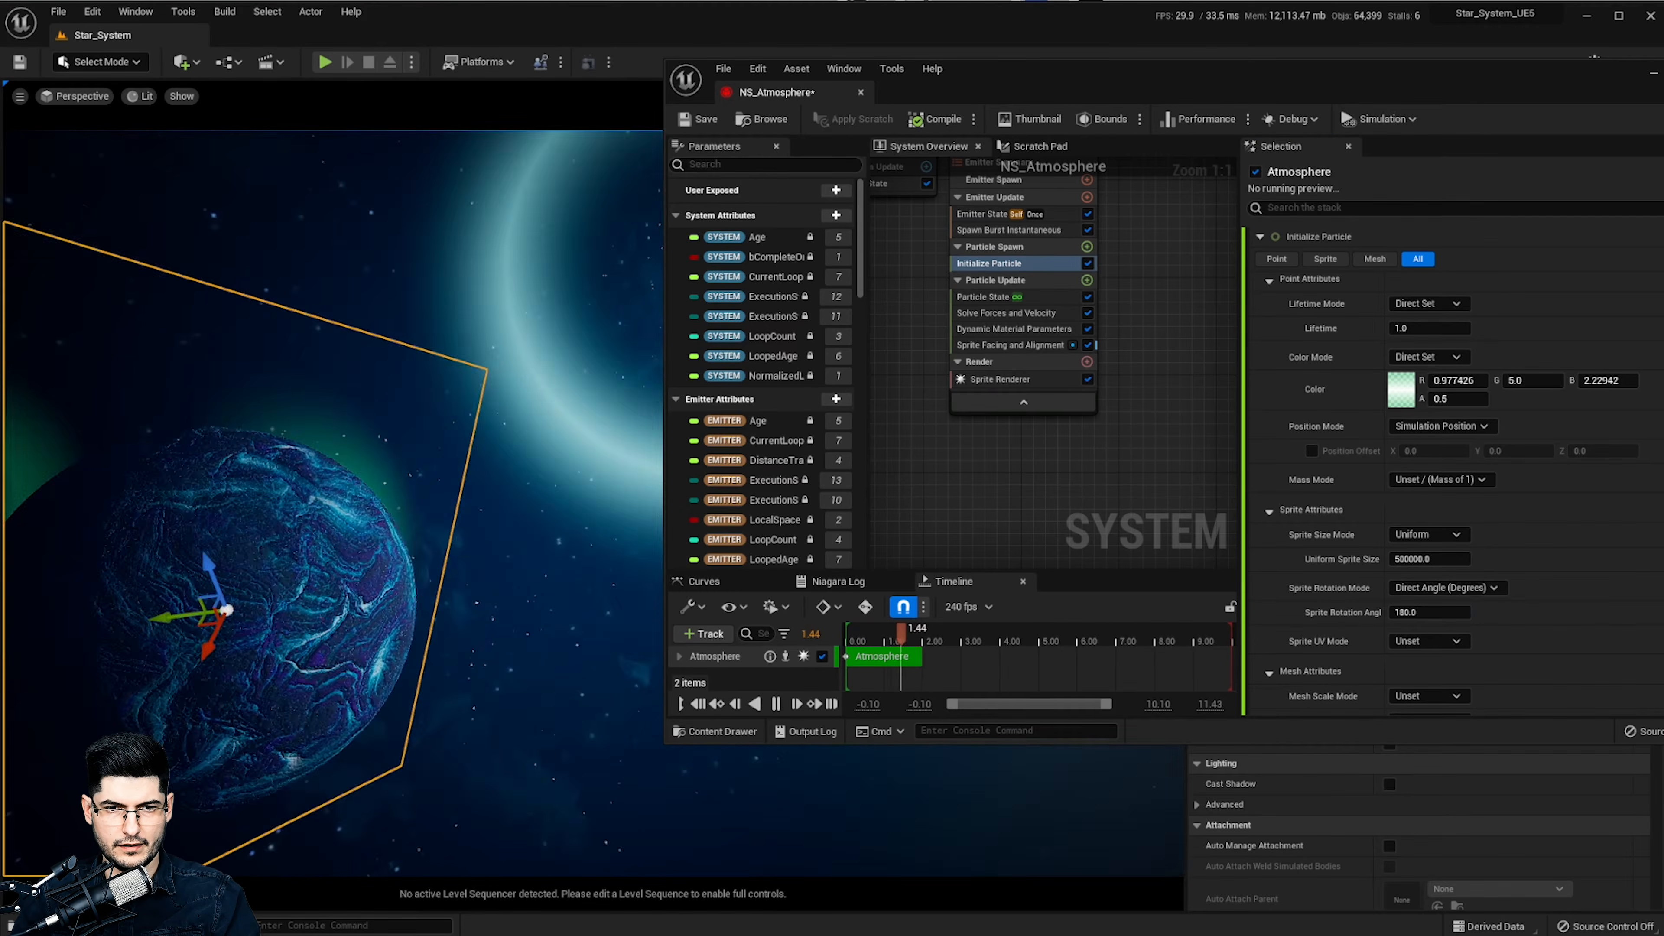
pyautogui.moveTo(303, 526); pyautogui.dragTo(472, 492, button='right')
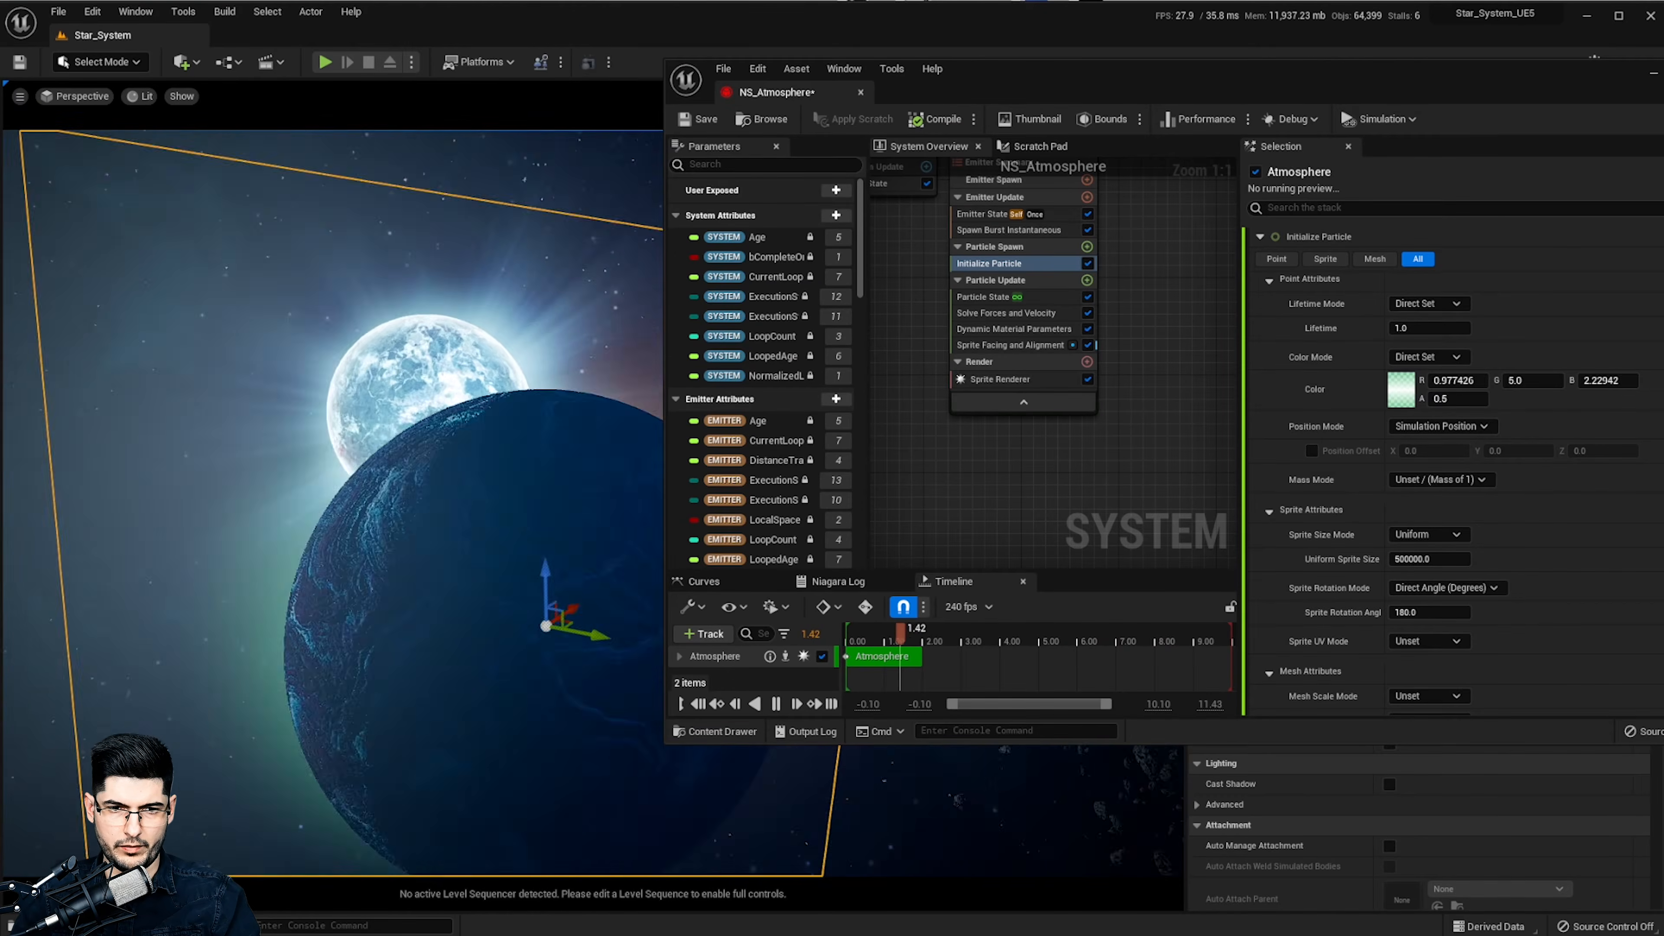
pyautogui.keyDown('alt'); pyautogui.moveTo(472, 492); pyautogui.dragTo(409, 762); pyautogui.keyUp('alt')
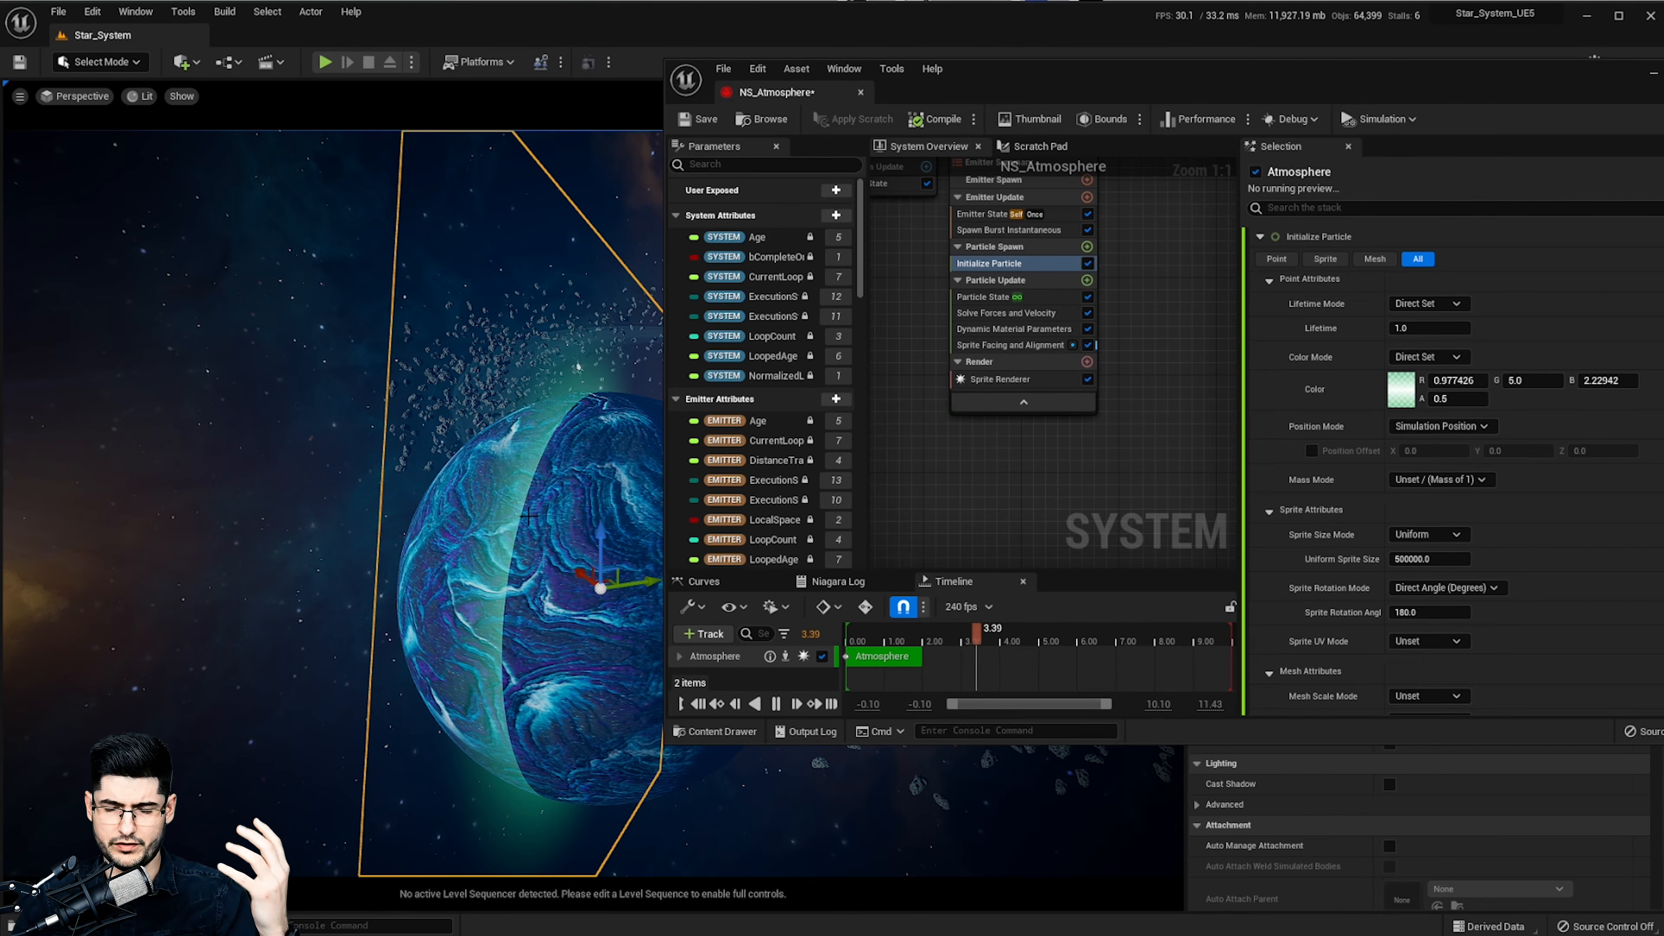
# Examine from several angles how the fixed-facing green atmosphere sprite lines up with the planet's edge
pyautogui.press('d')
pyautogui.moveTo(417, 617); pyautogui.dragTo(418, 609, button='right')
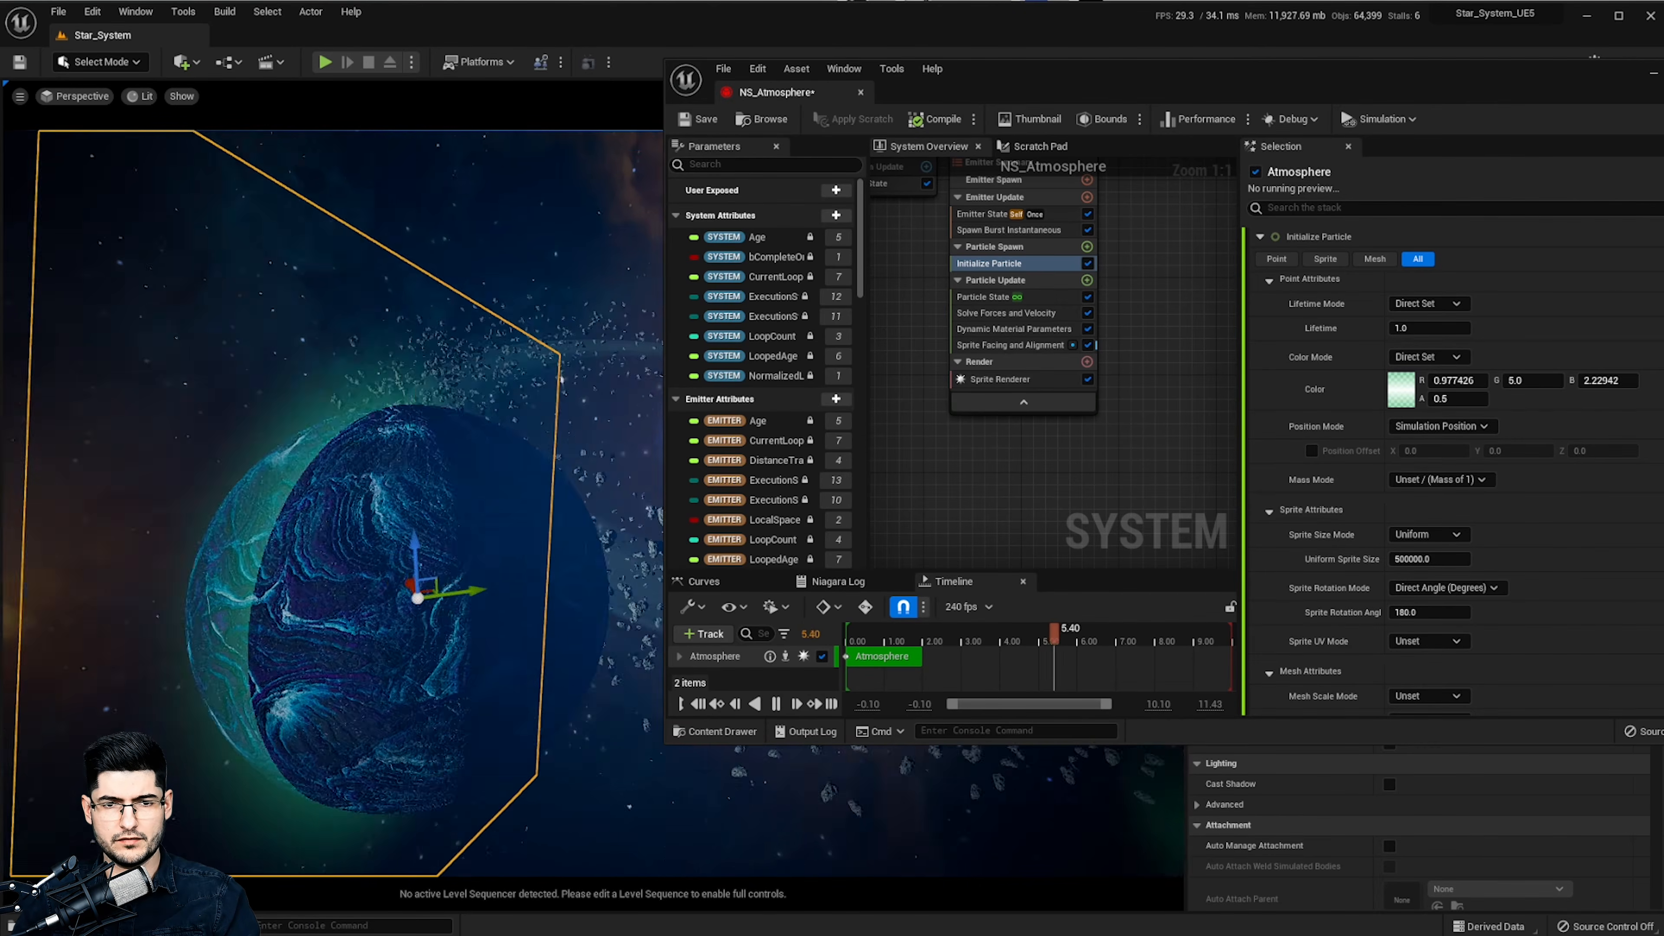
pyautogui.press('d')
pyautogui.moveTo(418, 453); pyautogui.dragTo(320, 453, button='right')
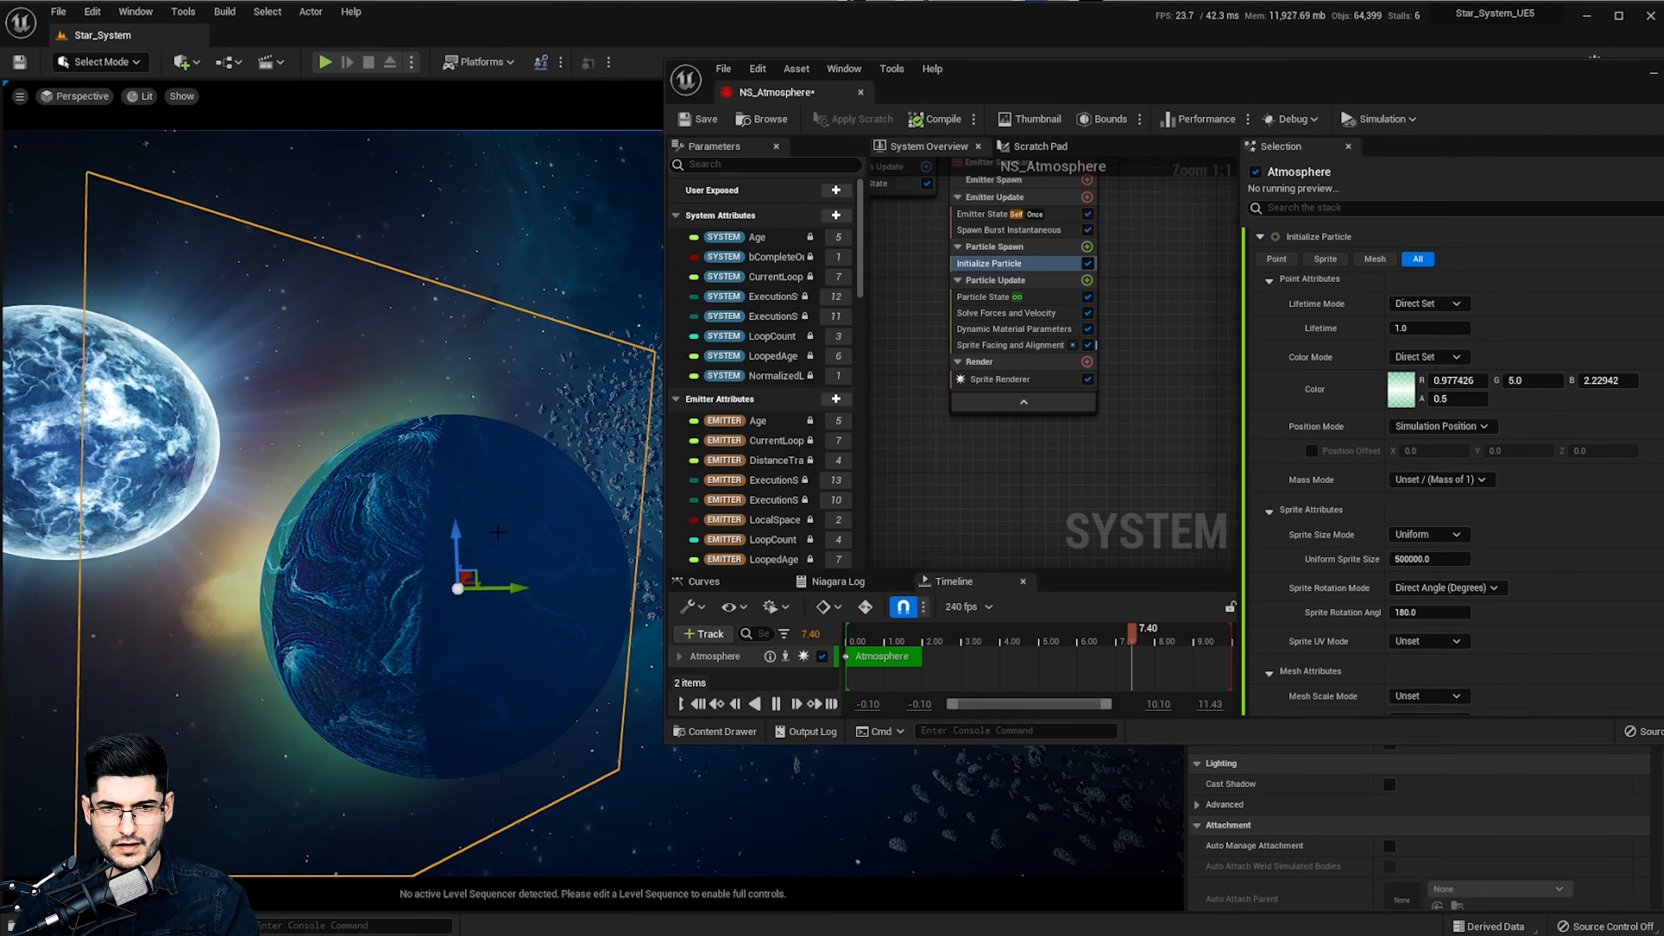
pyautogui.moveTo(528, 524); pyautogui.dragTo(608, 520, button='right')
pyautogui.press('a')
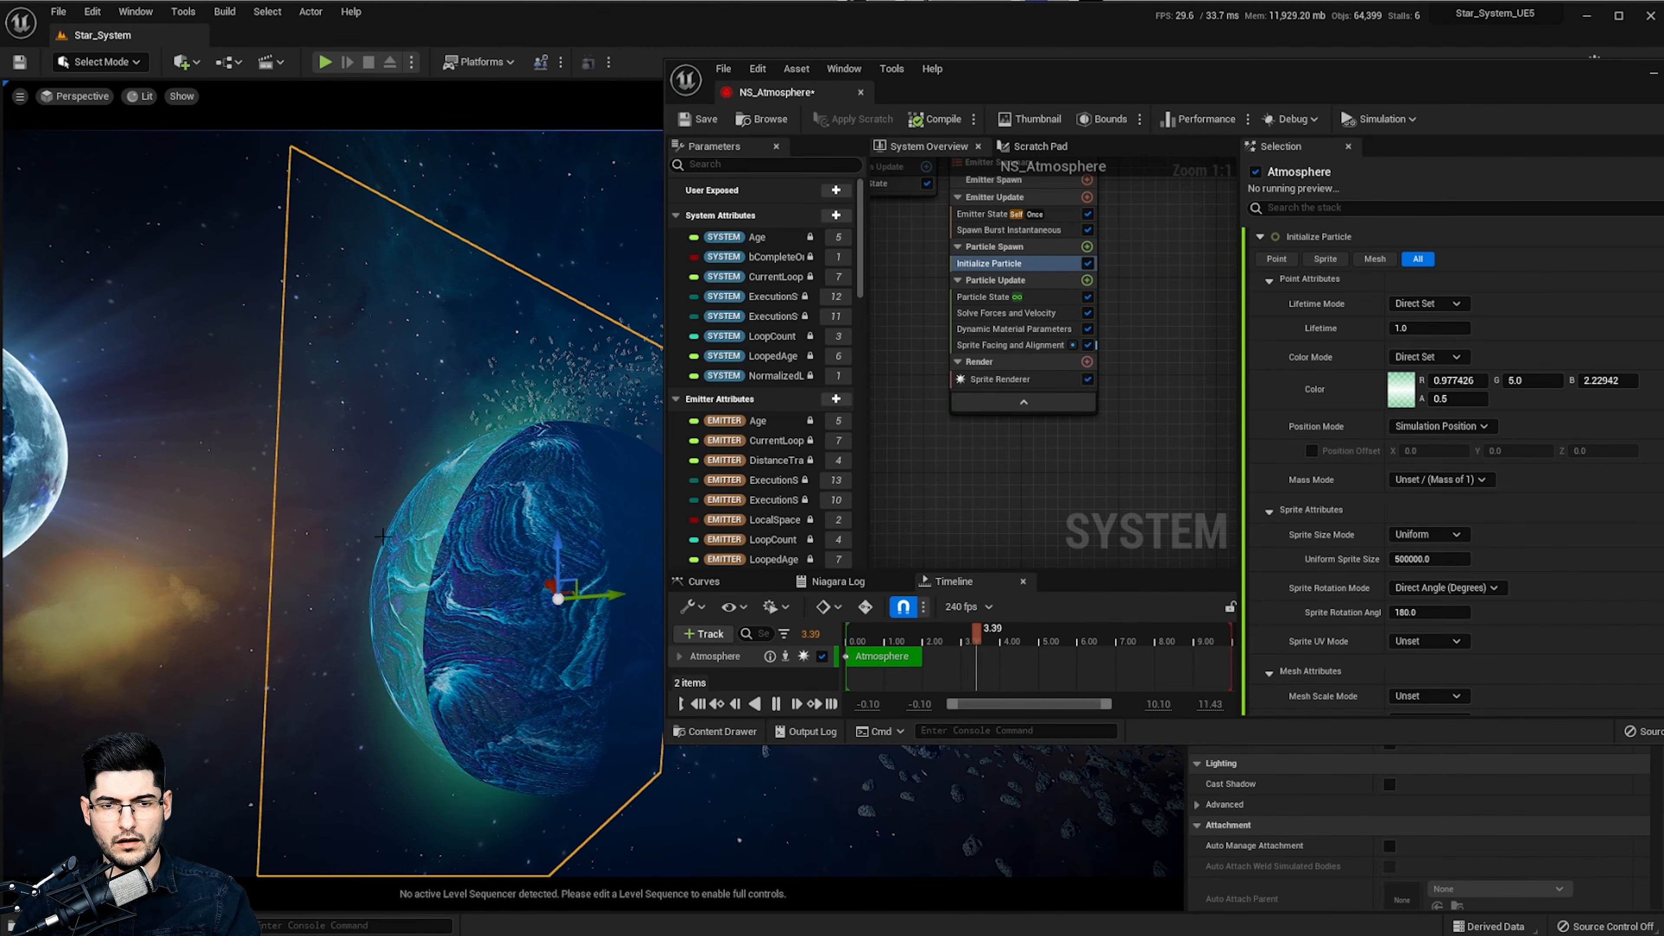
pyautogui.press('d')
pyautogui.moveTo(511, 510); pyautogui.dragTo(371, 496, button='right')
pyautogui.press('w')
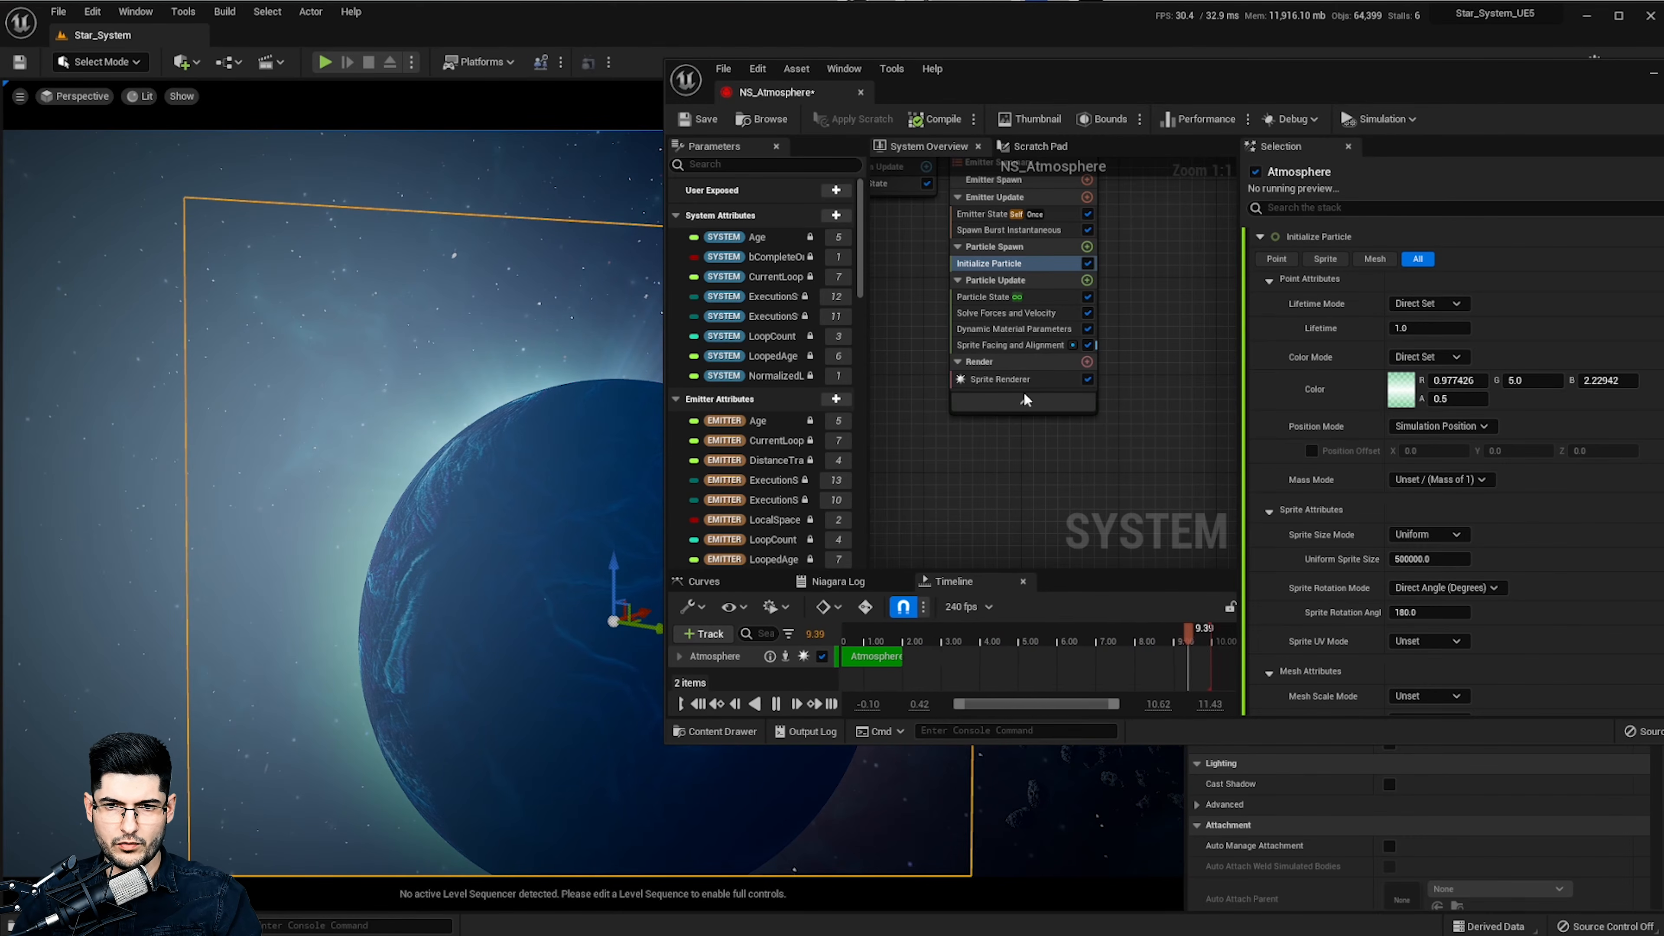
# Disable NS_Atmosphere's Sprite Facing and Alignment module, set the sprite rotation angle to 0, and inspect the atmosphere around the planet
pyautogui.click(1087, 344)
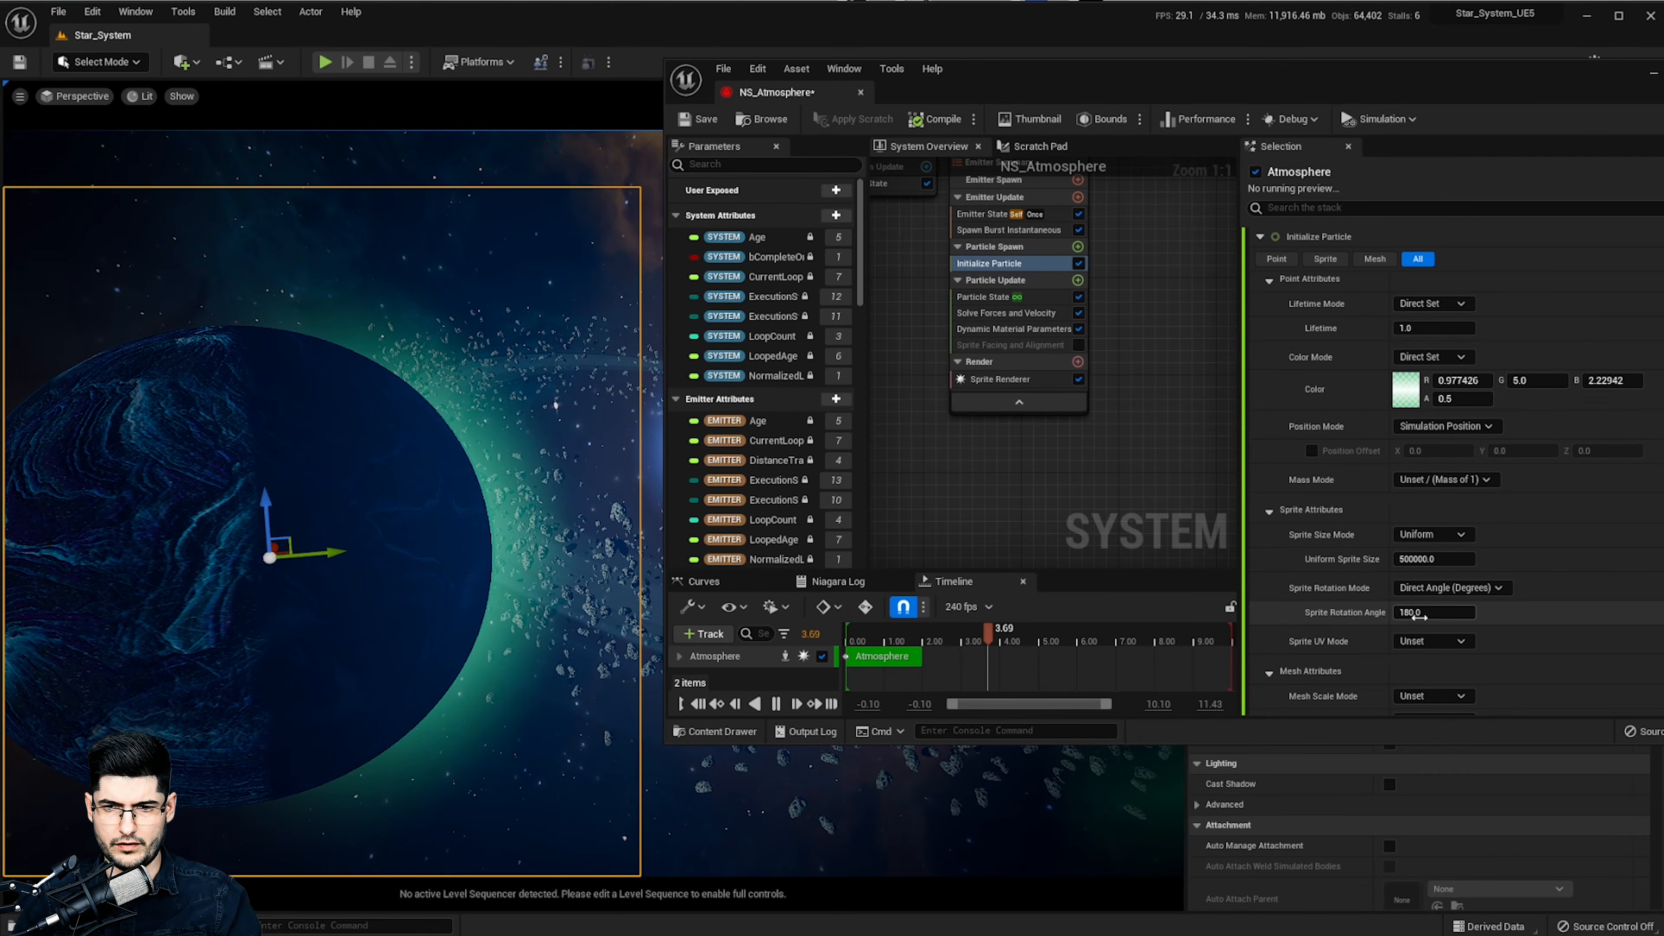
pyautogui.write('0')
pyautogui.press('Return')
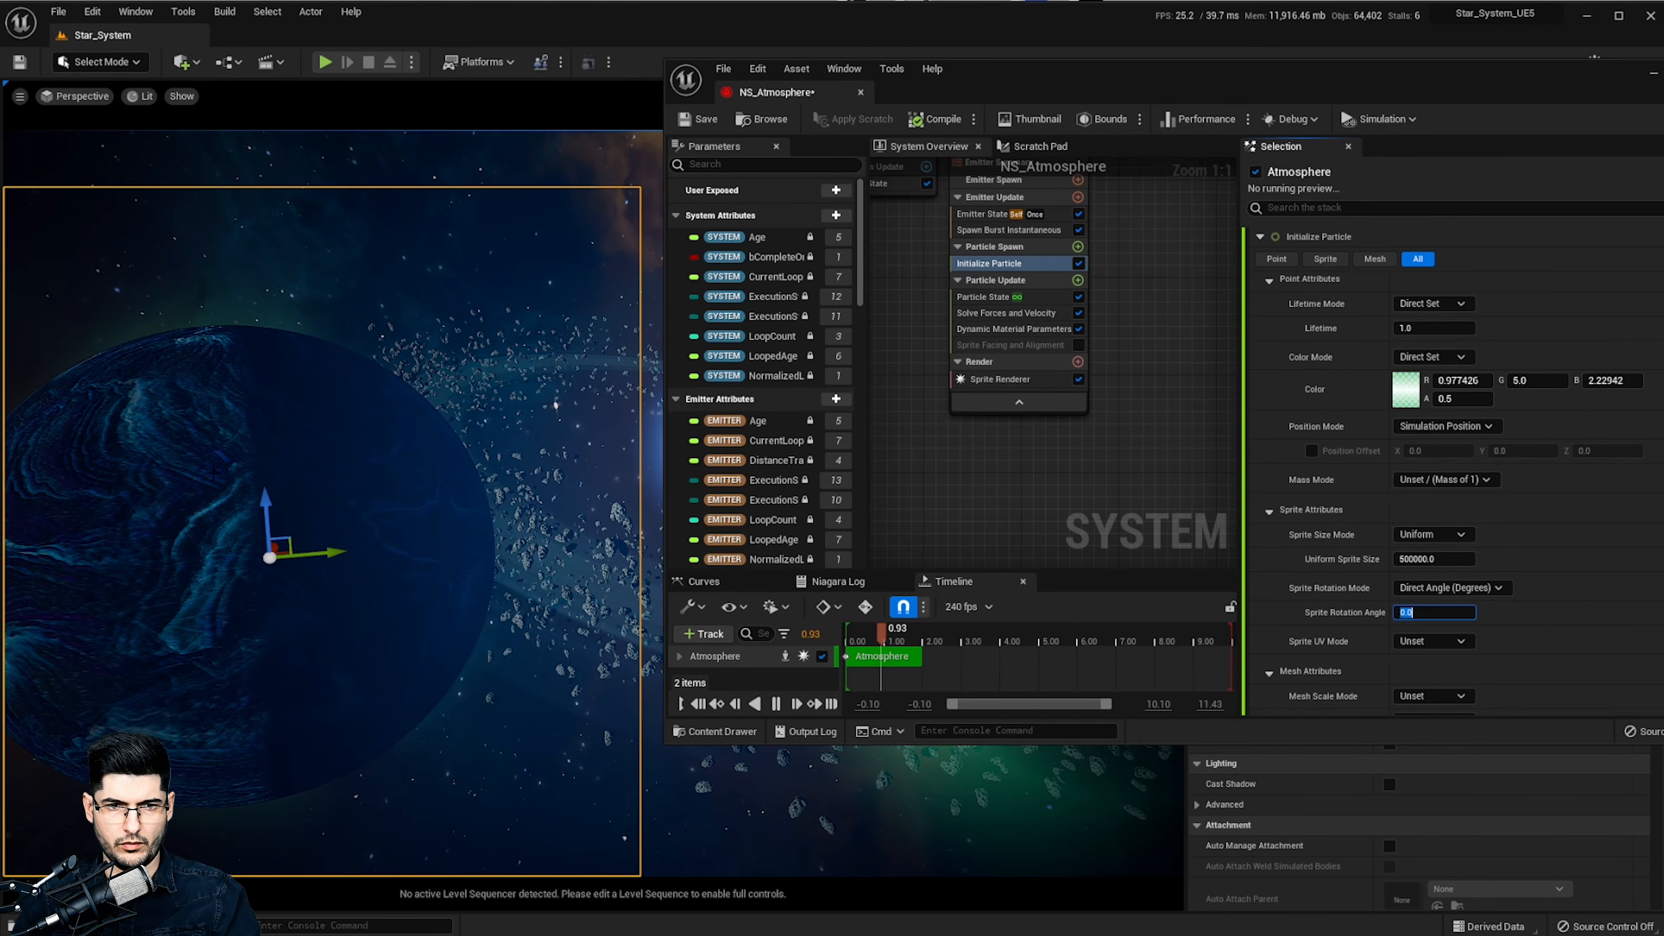
pyautogui.moveTo(498, 590); pyautogui.dragTo(360, 564, button='right')
pyautogui.keyDown('alt'); pyautogui.moveTo(360, 564); pyautogui.dragTo(259, 394); pyautogui.keyUp('alt')
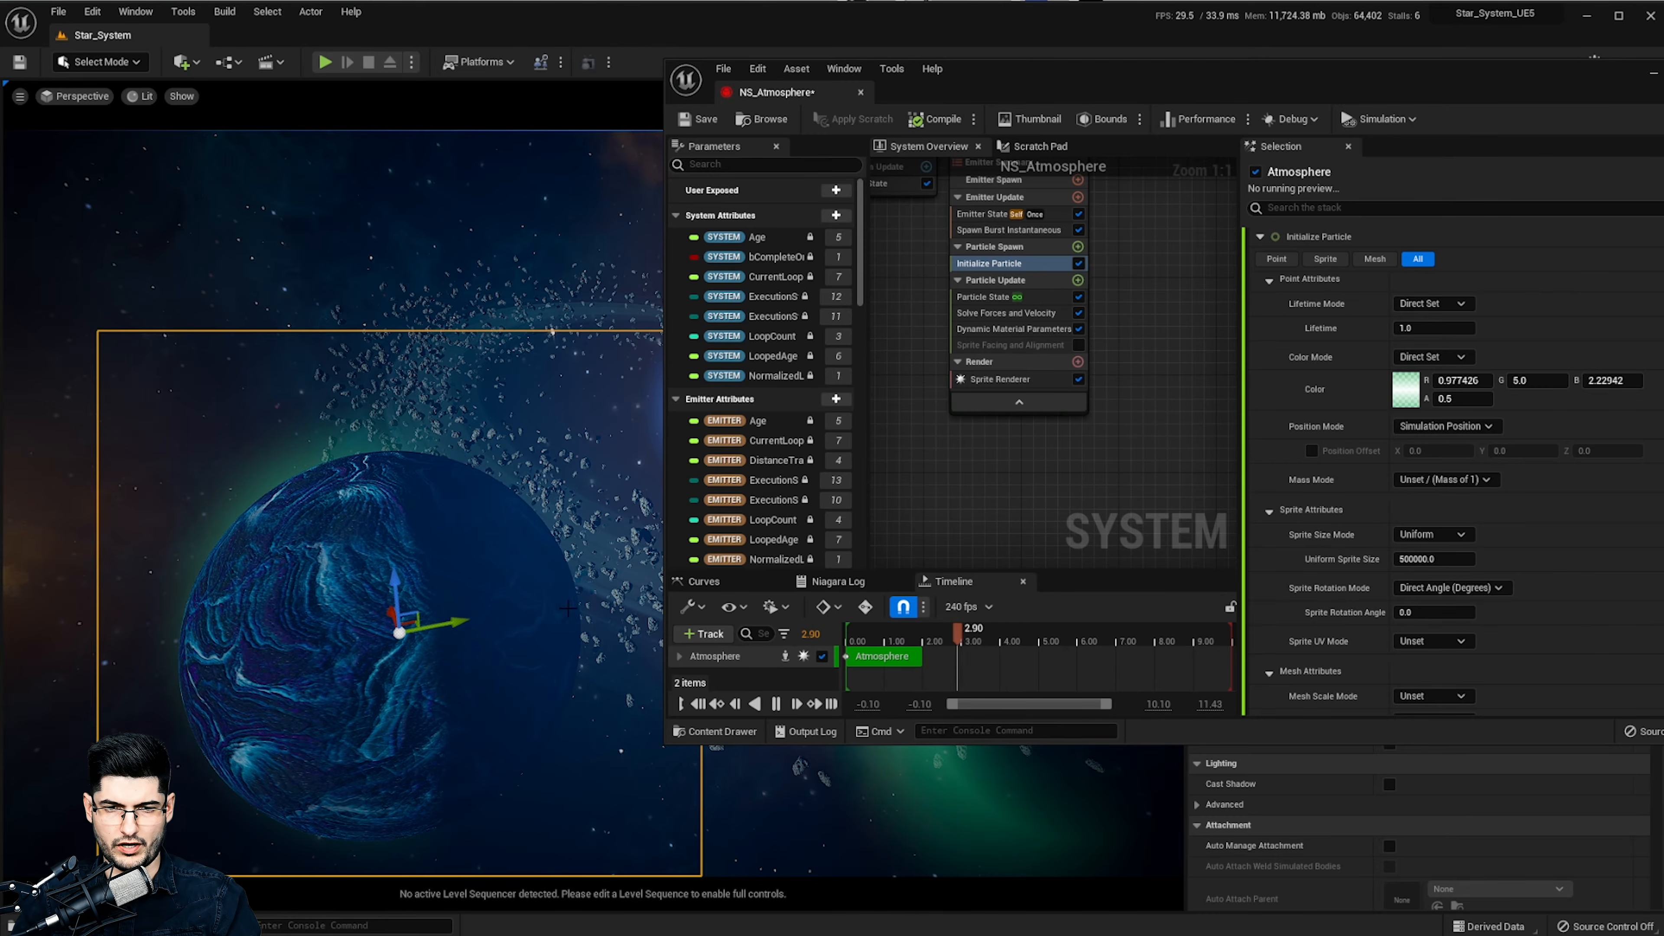
pyautogui.moveTo(568, 608)
pyautogui.keyDown('alt'); pyautogui.mouseDown()
pyautogui.moveTo(395, 548)
pyautogui.moveTo(566, 579)
pyautogui.mouseUp(); pyautogui.keyUp('alt')
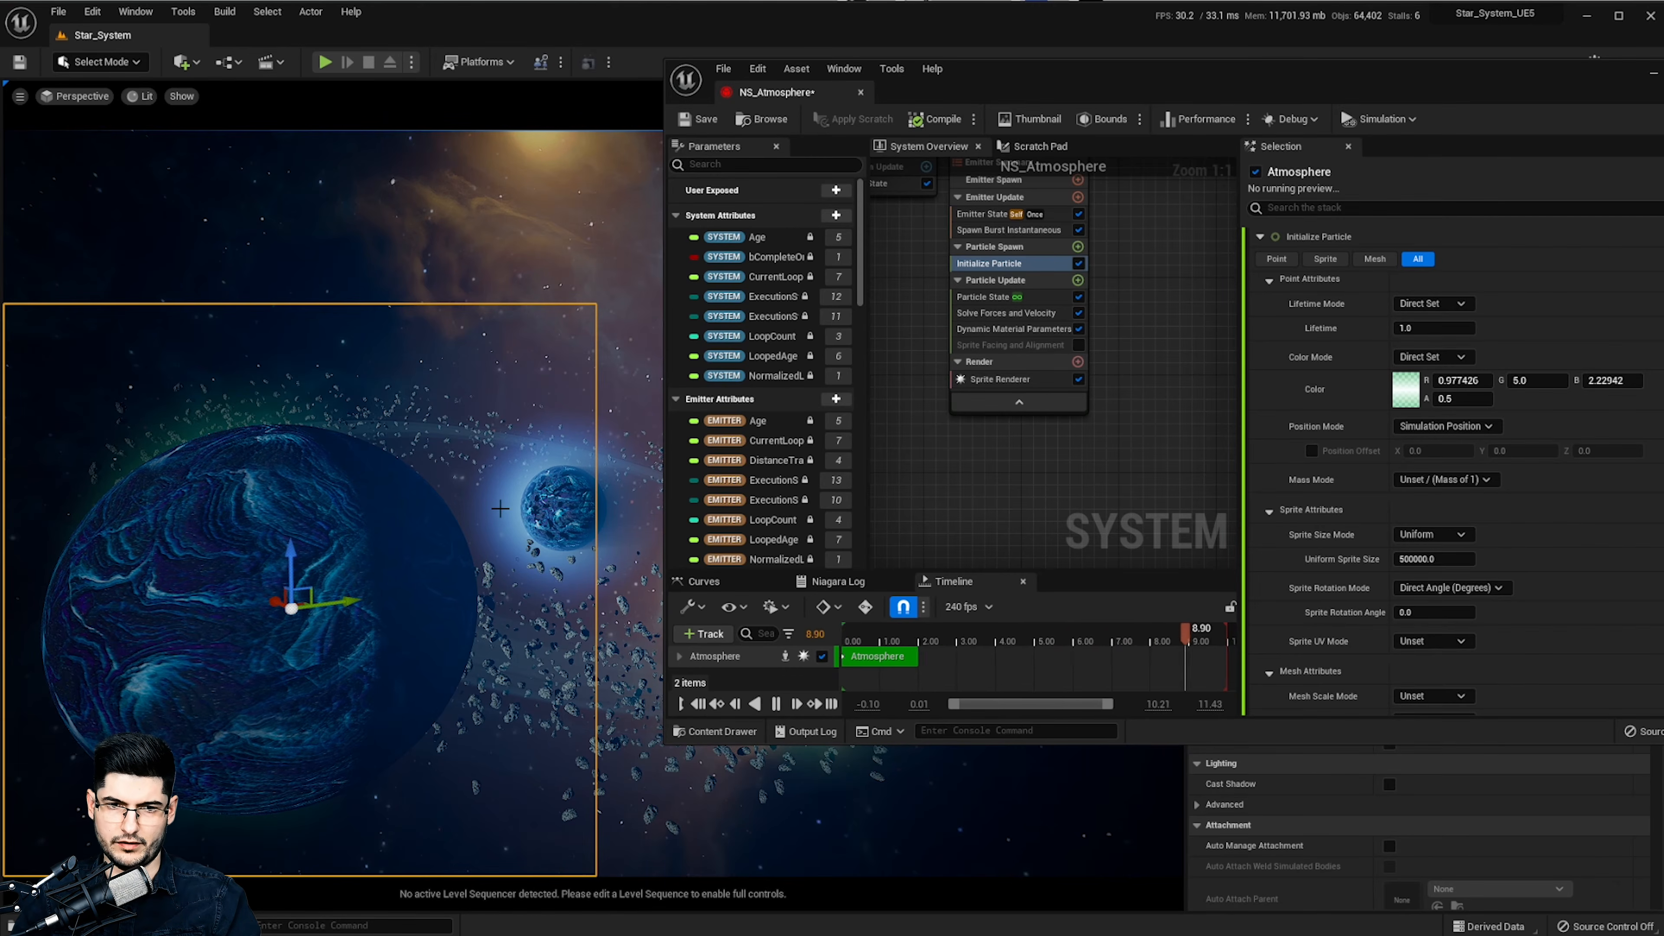
# Focus the view on the NS_Tutorial_Atmos actor and frame its pink crescent against the star and planets
pyautogui.moveTo(546, 481); pyautogui.dragTo(429, 481, button='right')
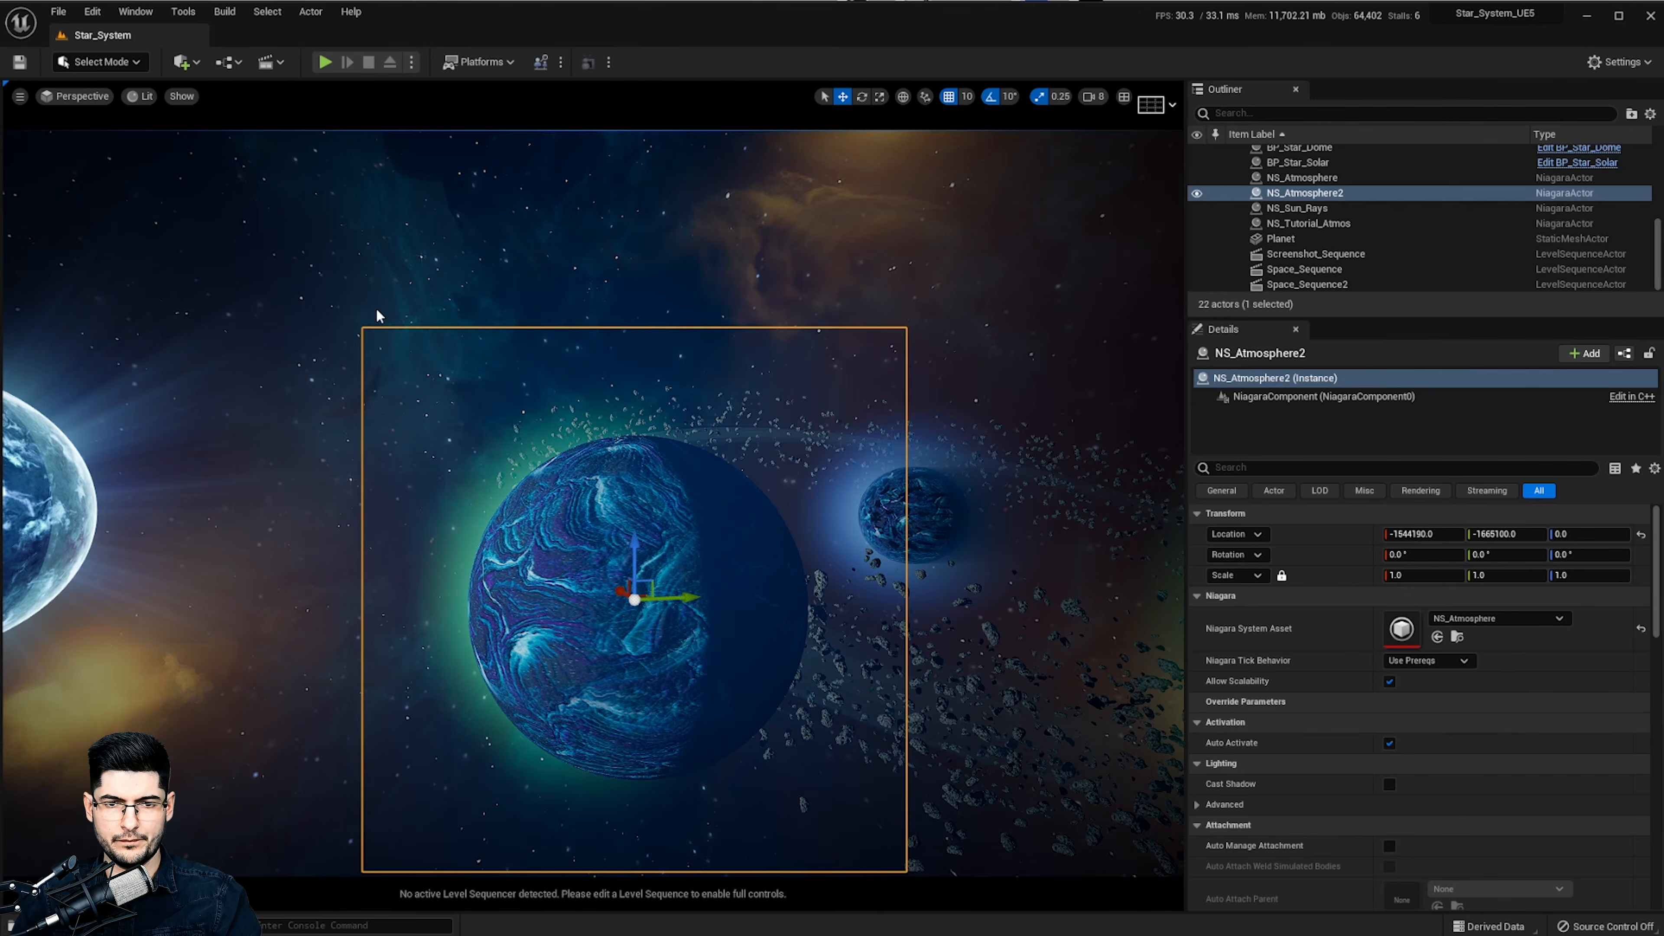
pyautogui.press('w')
pyautogui.moveTo(379, 316); pyautogui.dragTo(275, 316, button='right')
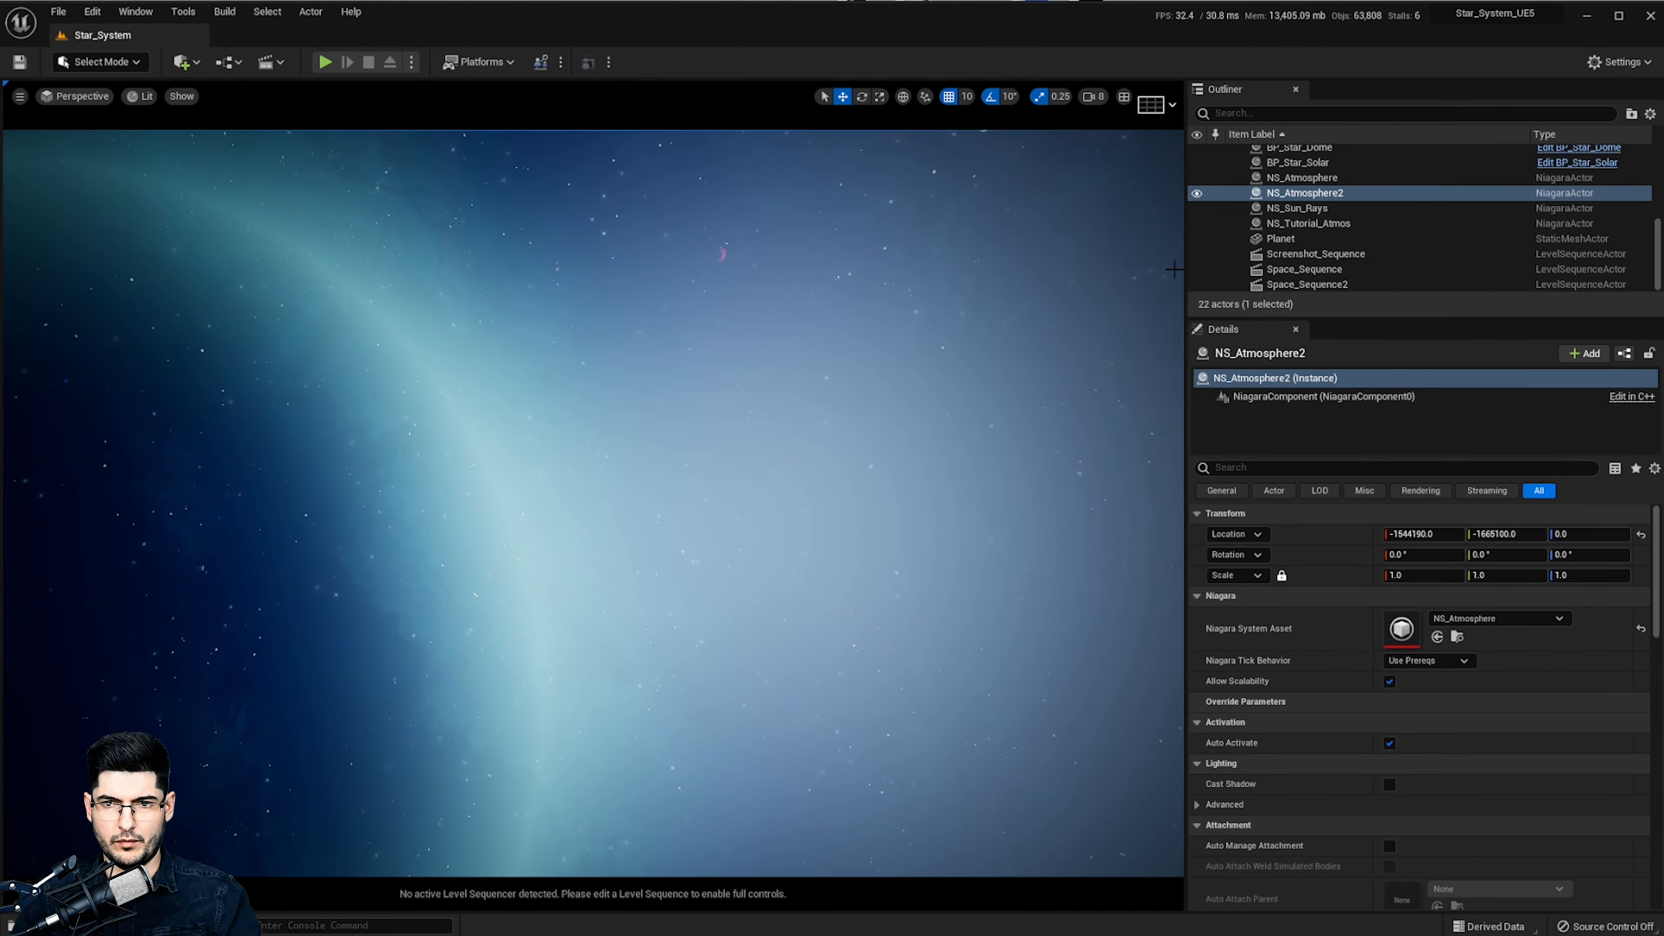
pyautogui.doubleClick(1320, 223)
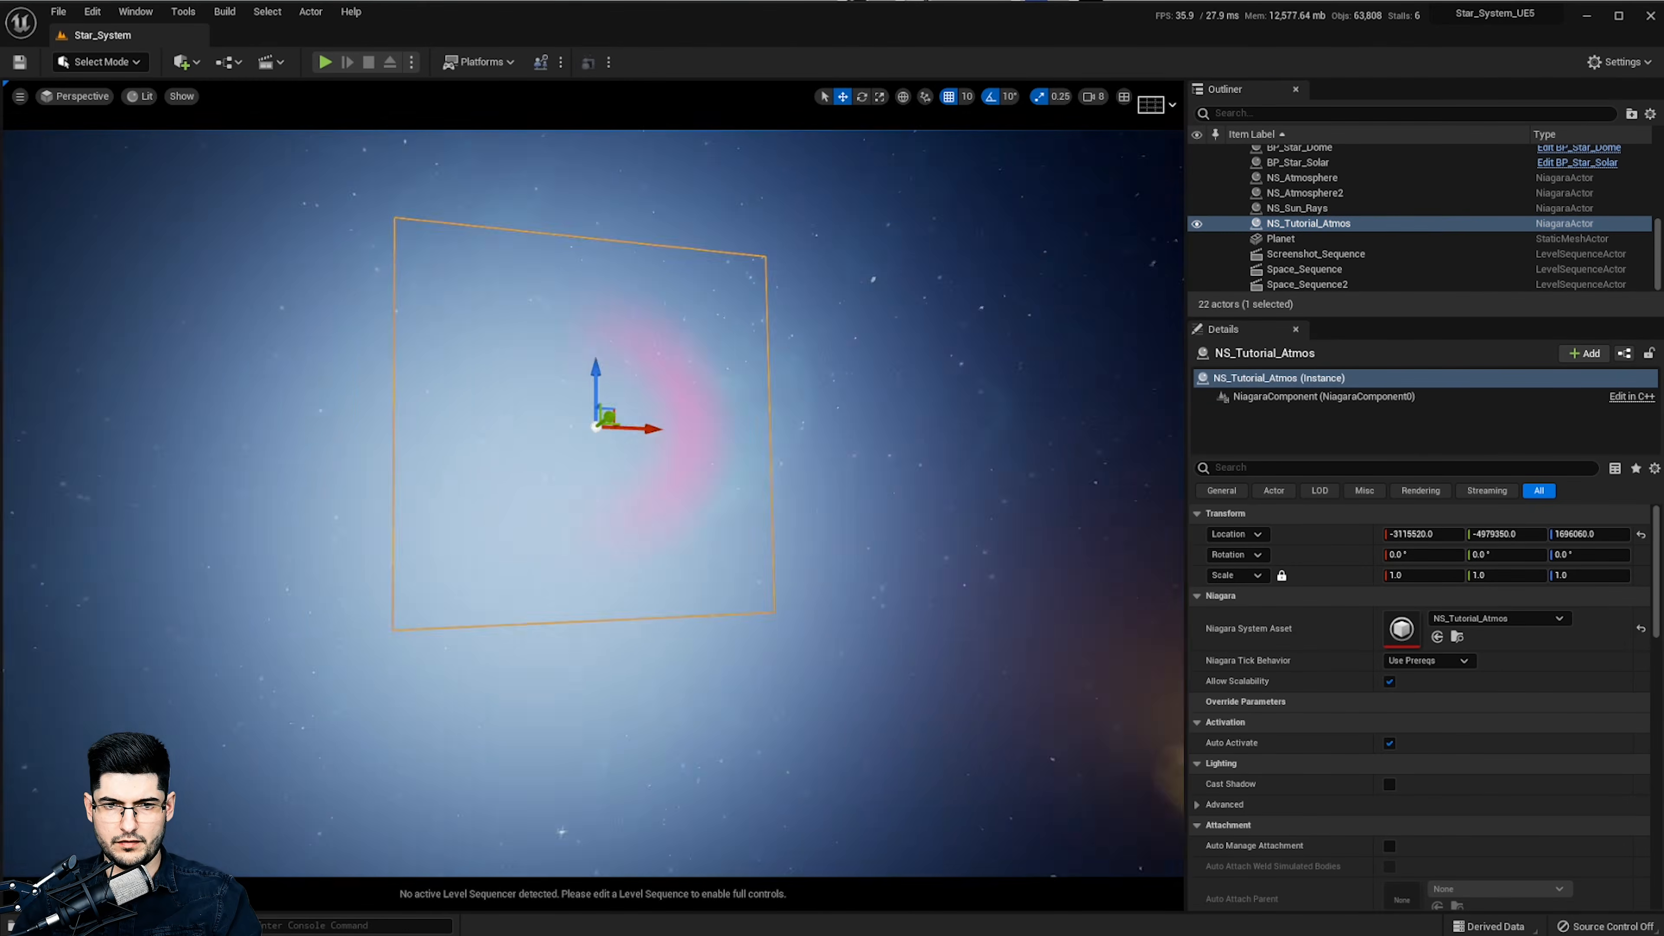
pyautogui.press('a')
pyautogui.moveTo(593, 459); pyautogui.dragTo(1019, 459, button='right')
pyautogui.press('e')
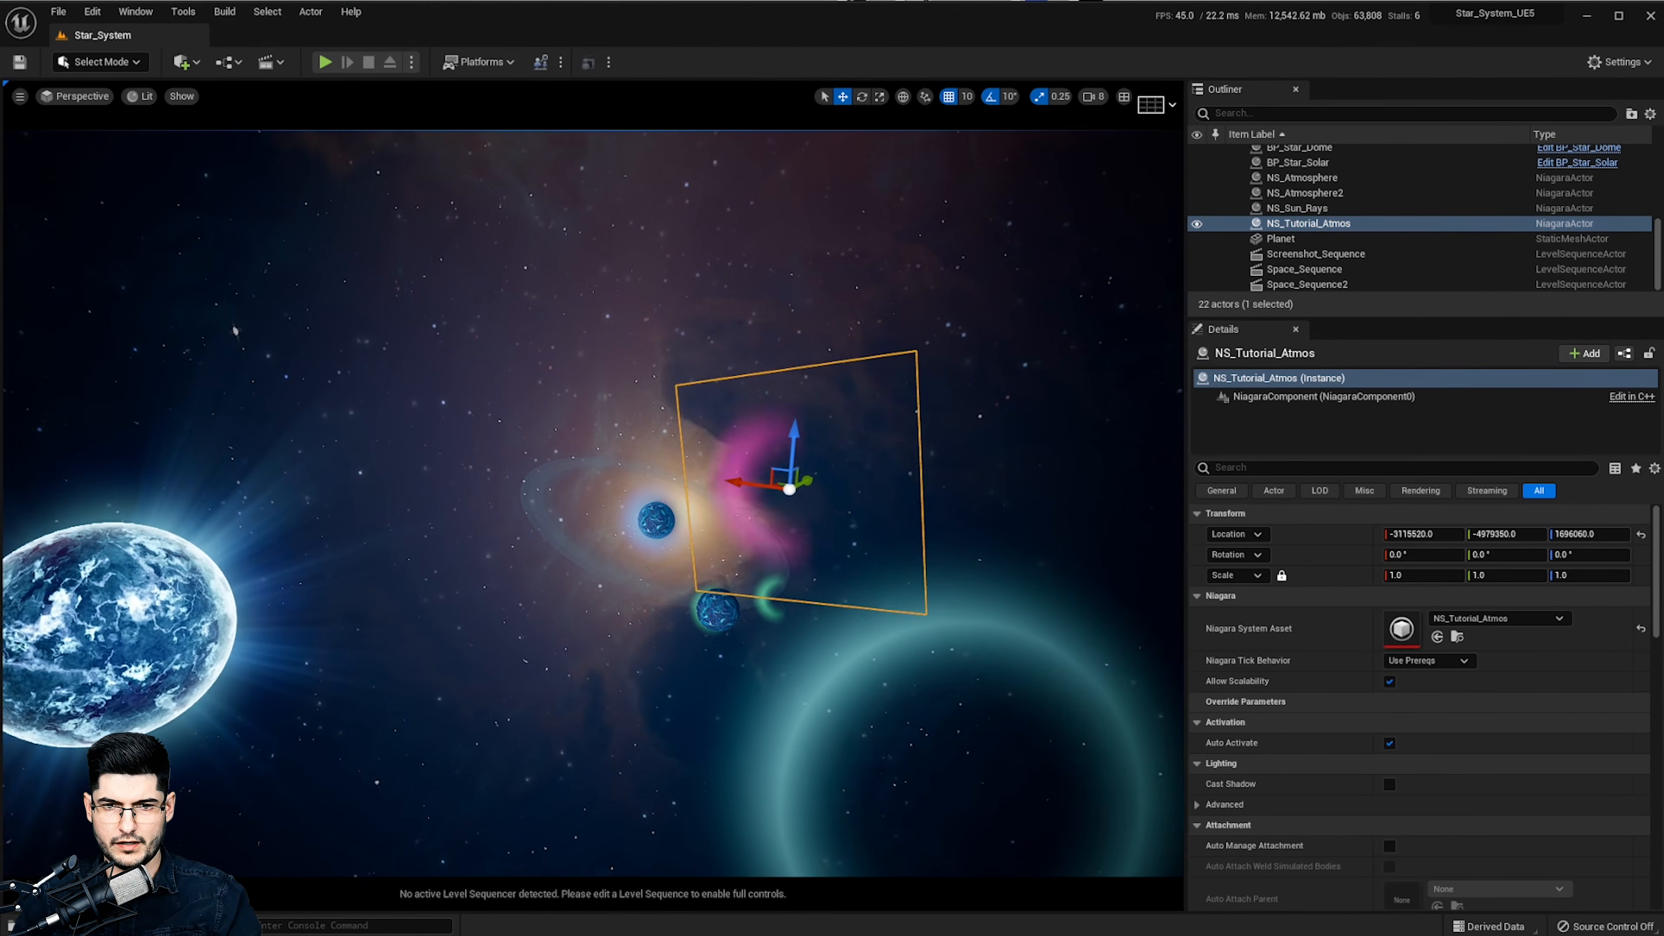
pyautogui.press('w')
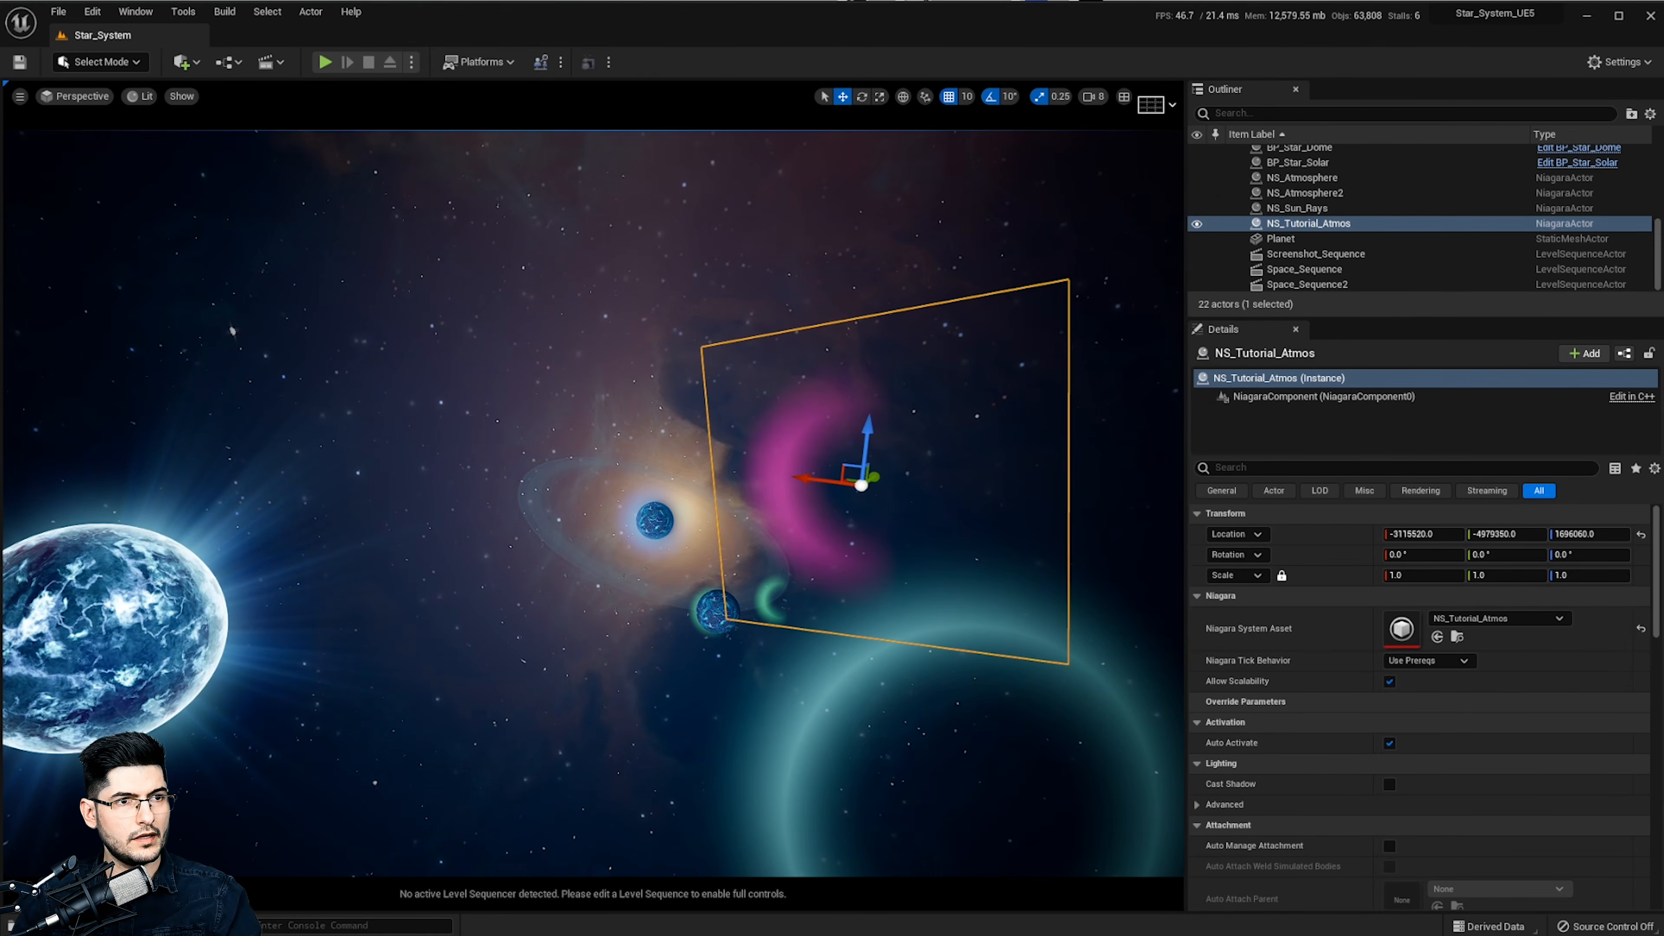
# Open the NS_Tutorial_Atmos system, delete its Sprite Facing and Alignment module and disable Solve Forces and Velocity
pyautogui.doubleClick(1402, 629)
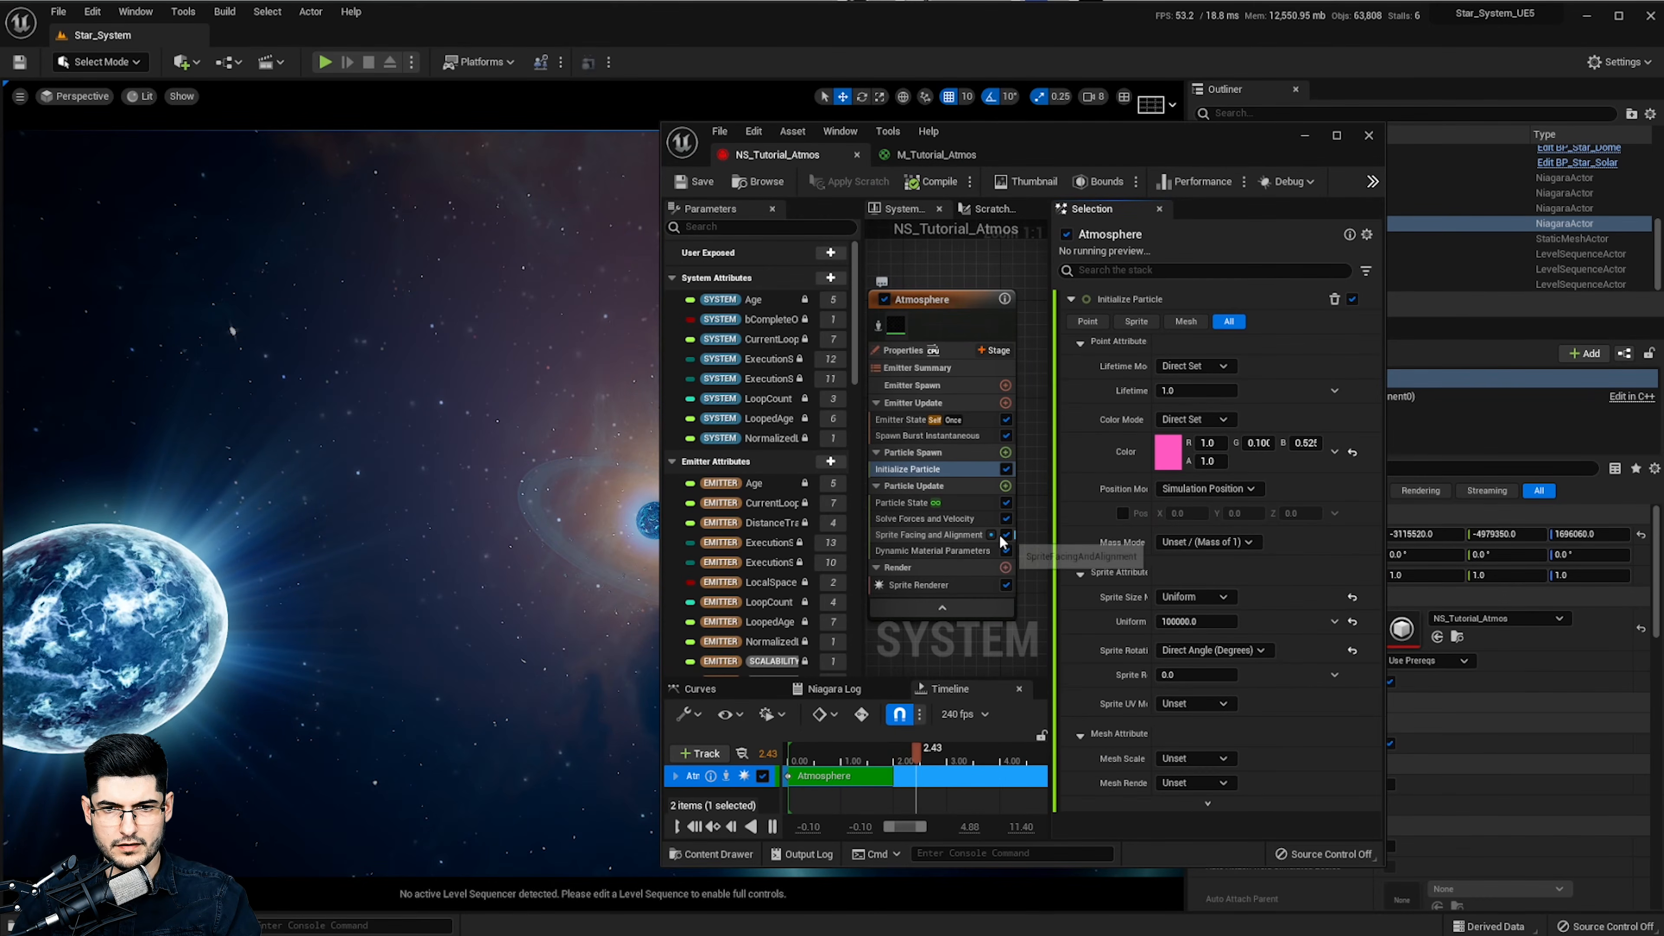
pyautogui.click(980, 535)
pyautogui.press('Delete')
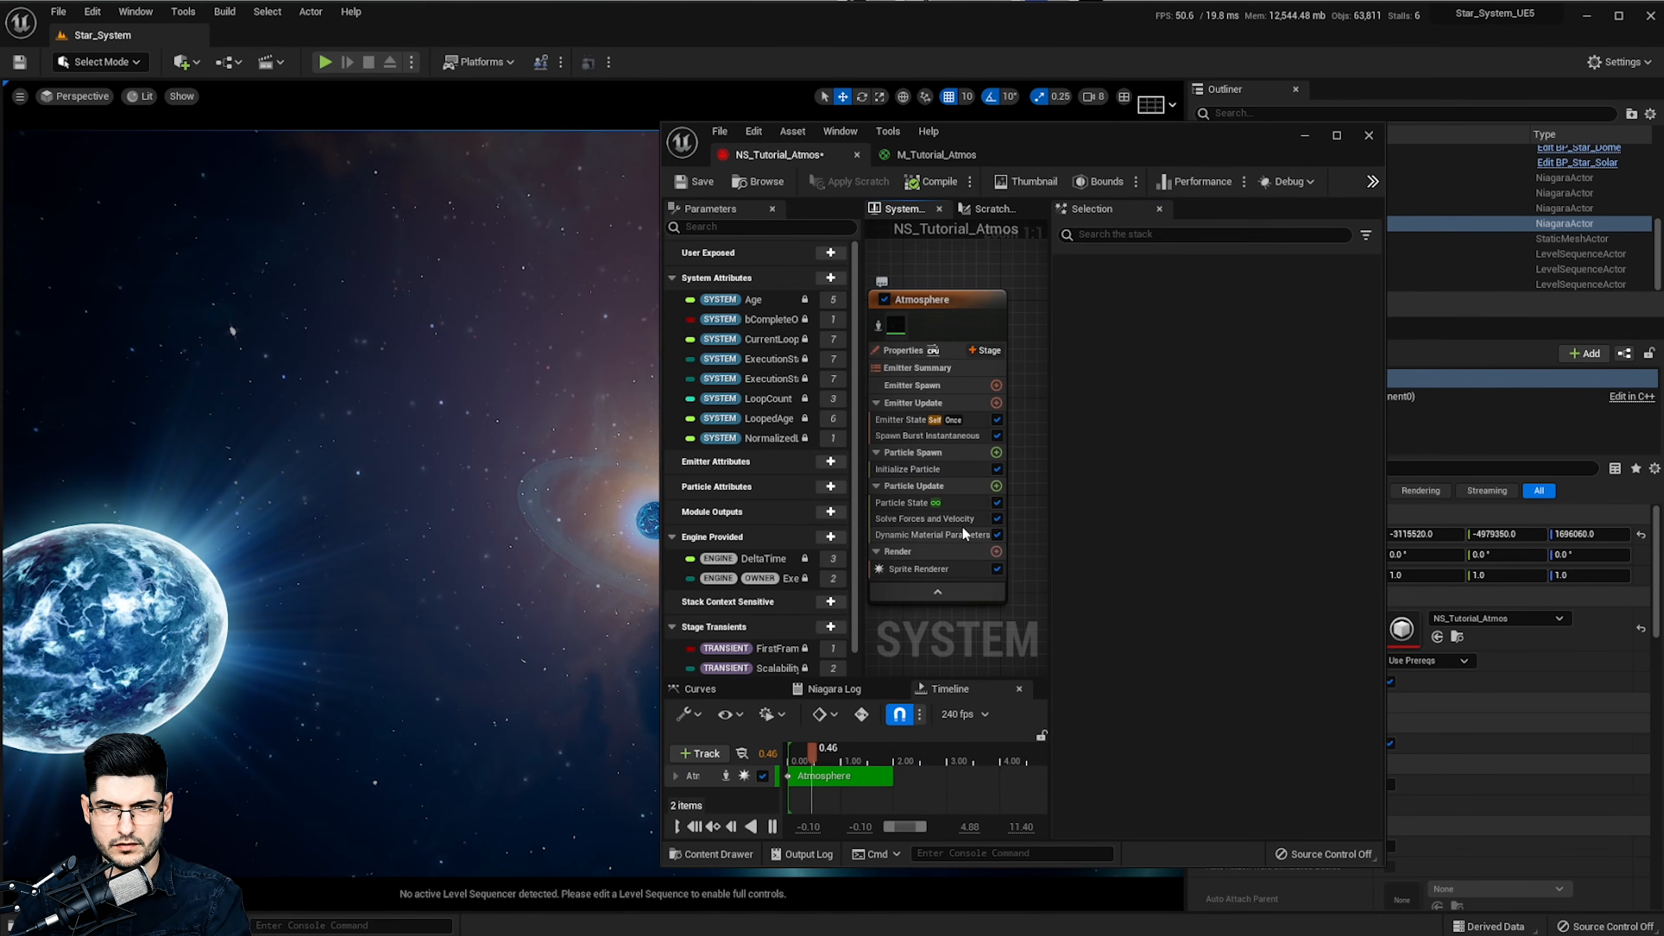
pyautogui.click(937, 518)
pyautogui.click(997, 519)
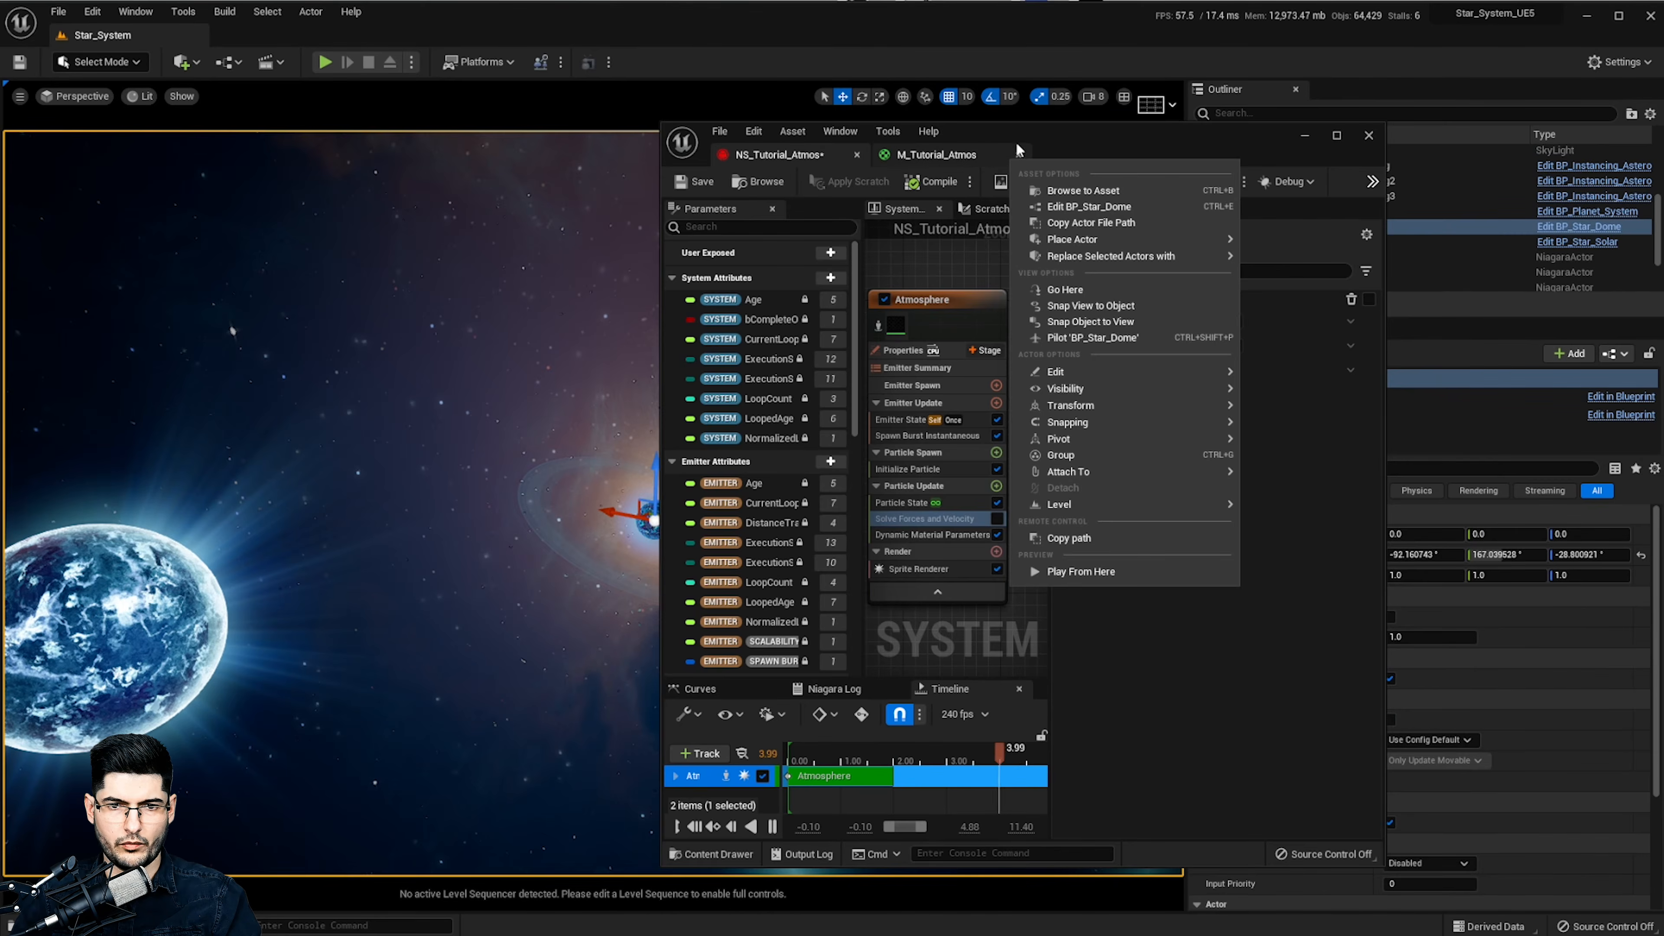
# Uncover the viewport, select the NS_Tutorial_Atmos actor and check its pink crescent while orbiting
pyautogui.moveTo(1022, 148); pyautogui.dragTo(1351, 160)
pyautogui.moveTo(794, 458); pyautogui.dragTo(884, 458, button='right')
pyautogui.click(685, 477)
pyautogui.moveTo(684, 477)
pyautogui.keyDown('alt'); pyautogui.mouseDown()
pyautogui.moveTo(931, 472)
pyautogui.moveTo(708, 477)
pyautogui.mouseUp(); pyautogui.keyUp('alt')
pyautogui.press('f')
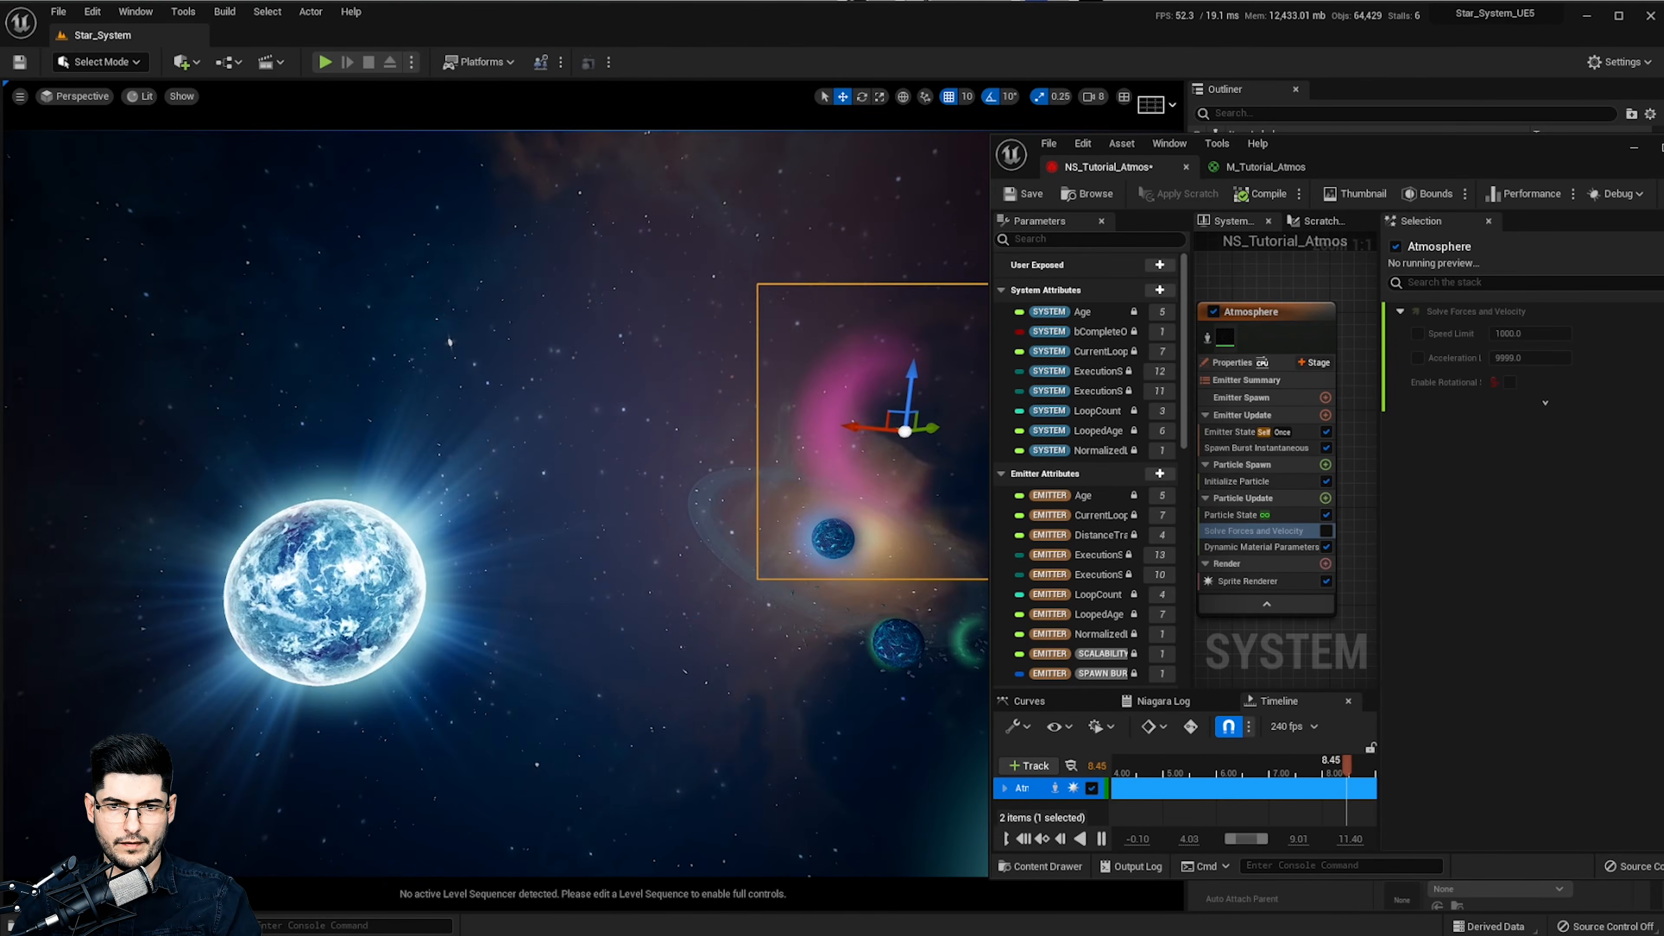
pyautogui.moveTo(1409, 169); pyautogui.dragTo(1245, 164)
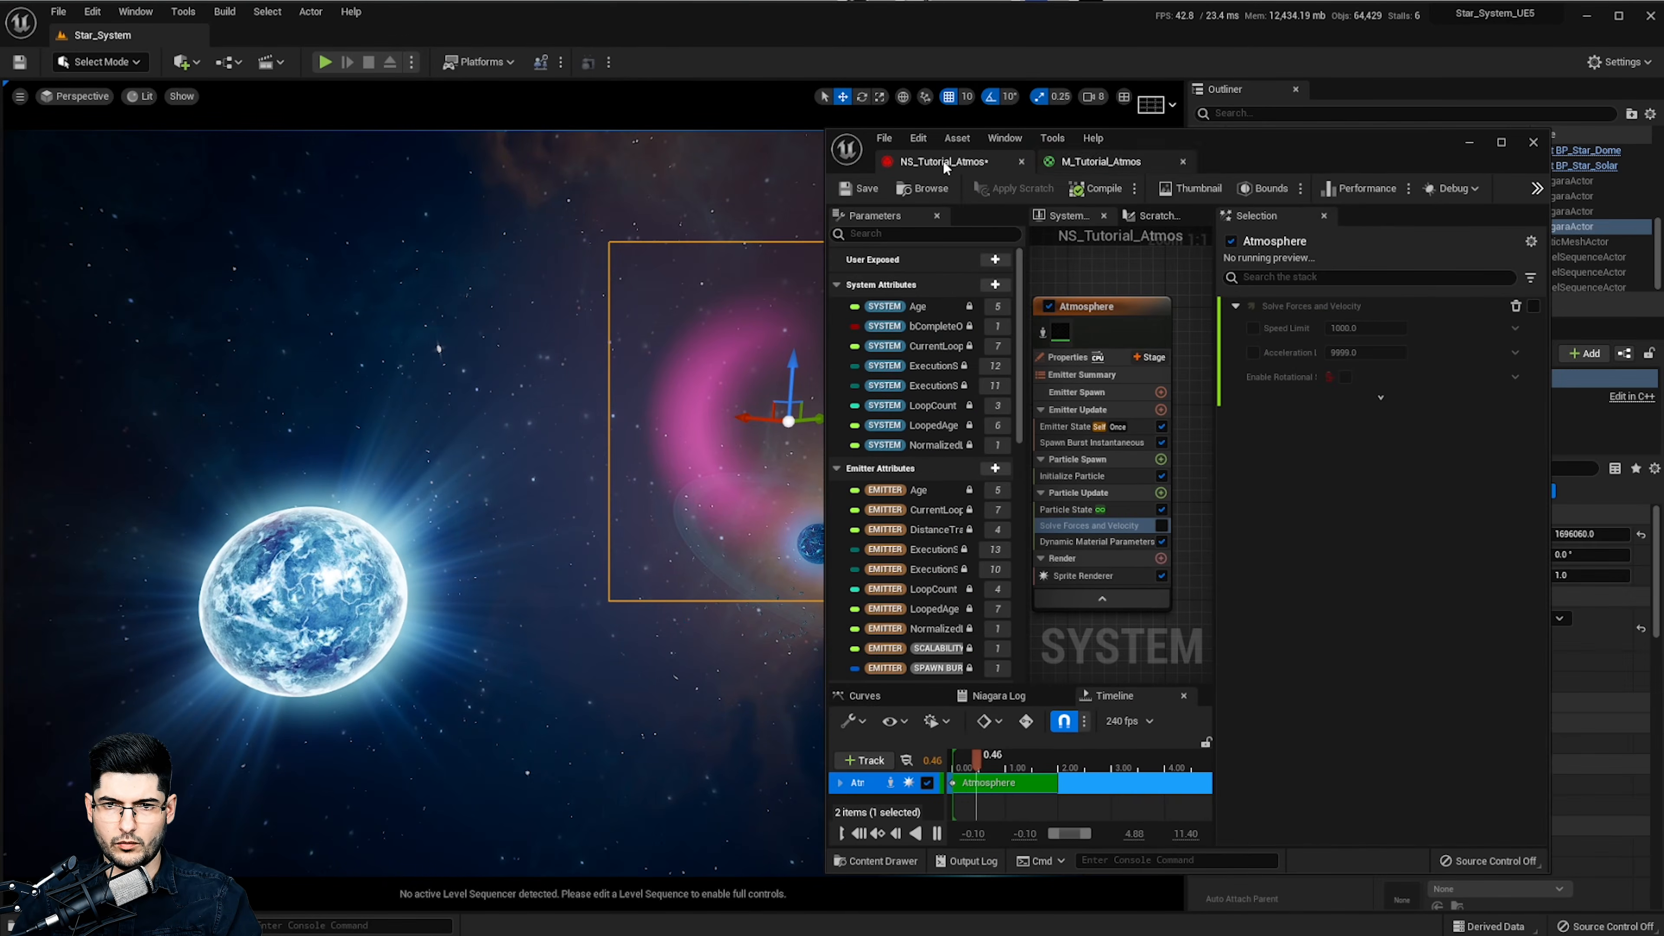
# Paste the SkyAtmosphereLightDirection and Dot nodes into the M_Tutorial_Atmos graph and place them below the SphereMask inputs
pyautogui.click(1088, 161)
pyautogui.moveTo(1294, 563); pyautogui.dragTo(1440, 486, button='right')
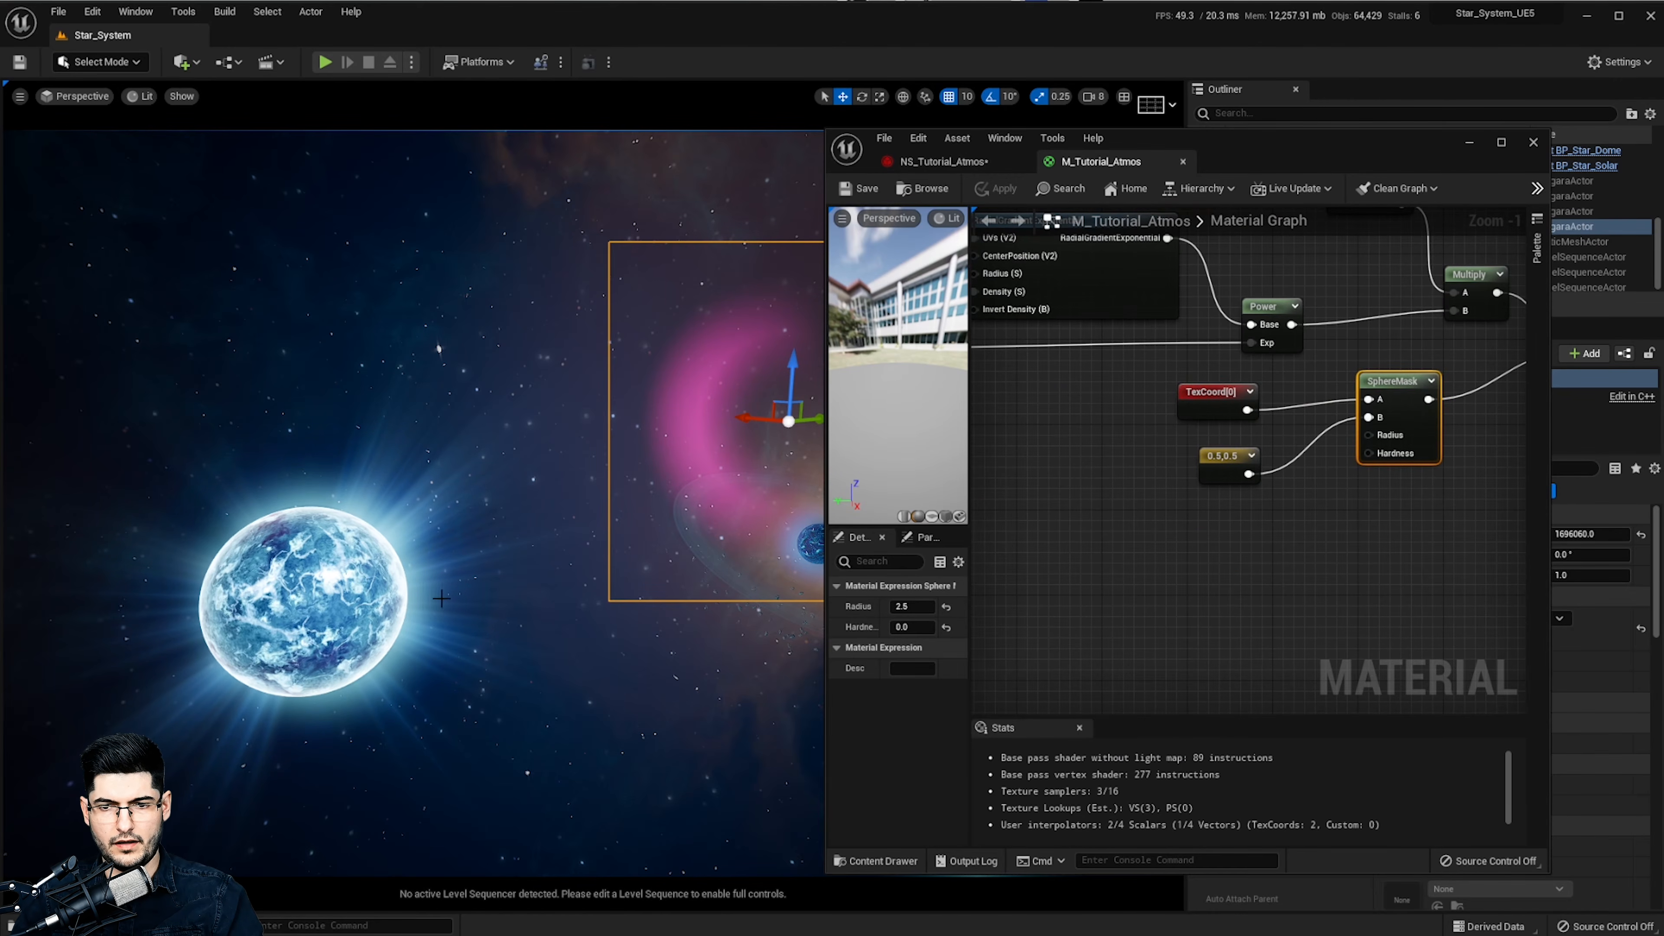
pyautogui.hotkey('ctrl', 'v')
pyautogui.click(1138, 623)
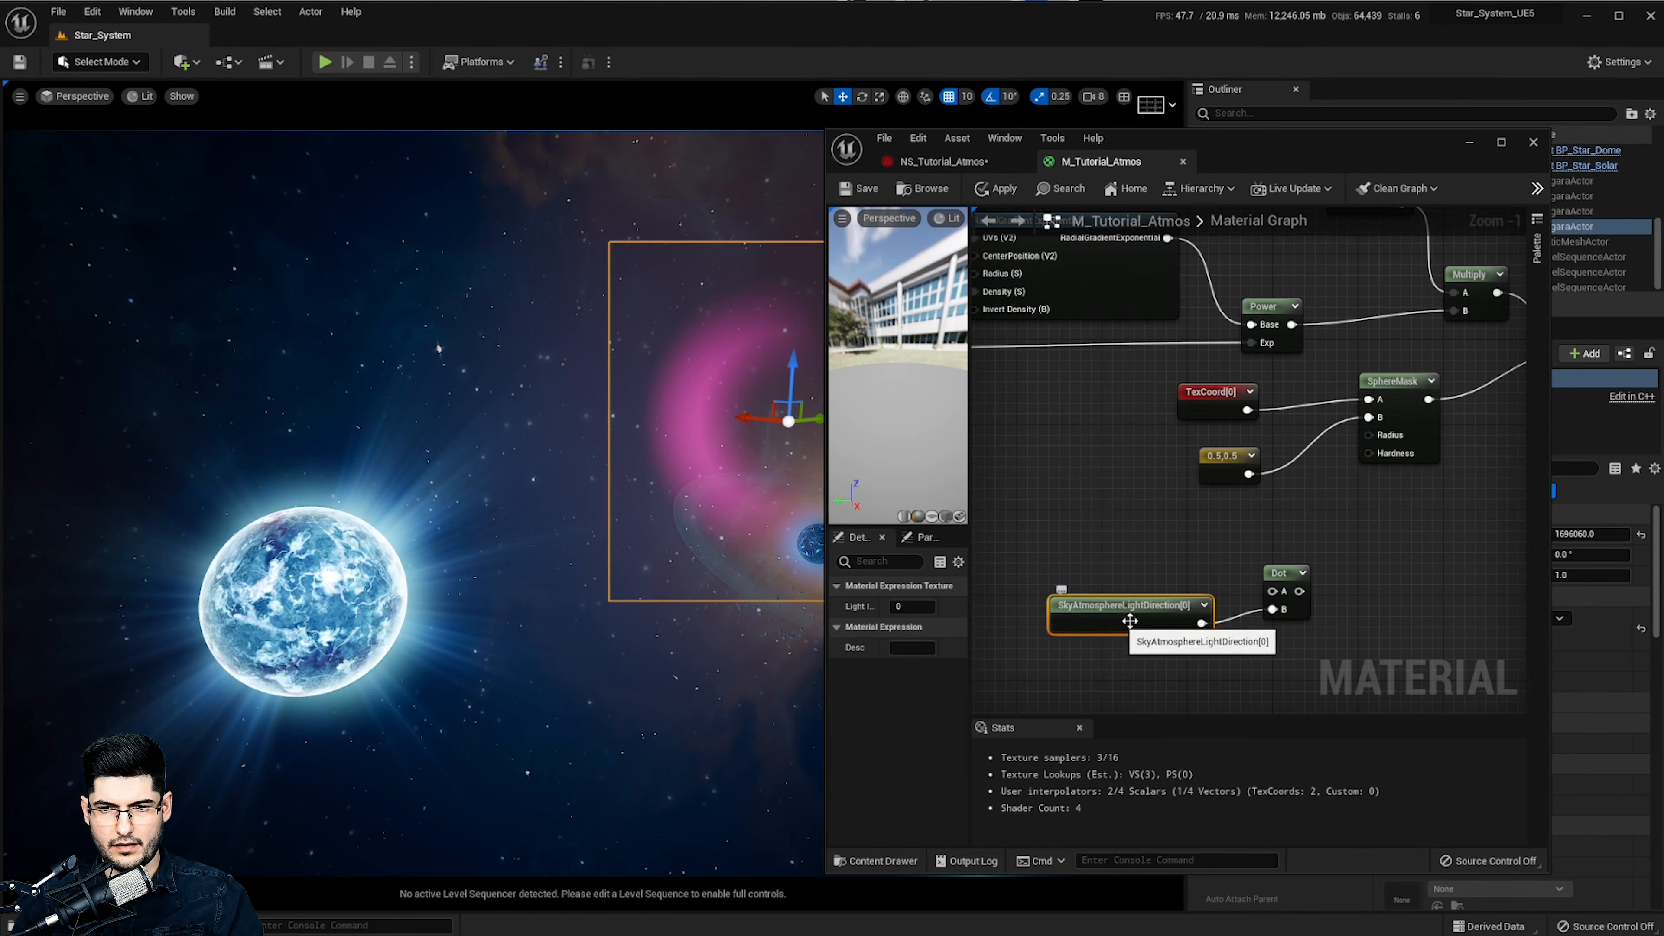
pyautogui.moveTo(1148, 609); pyautogui.dragTo(1148, 544)
pyautogui.moveTo(1268, 572); pyautogui.dragTo(1257, 530)
pyautogui.moveTo(1355, 580); pyautogui.dragTo(1371, 517, button='right')
pyautogui.scroll(1, 1233, 522)
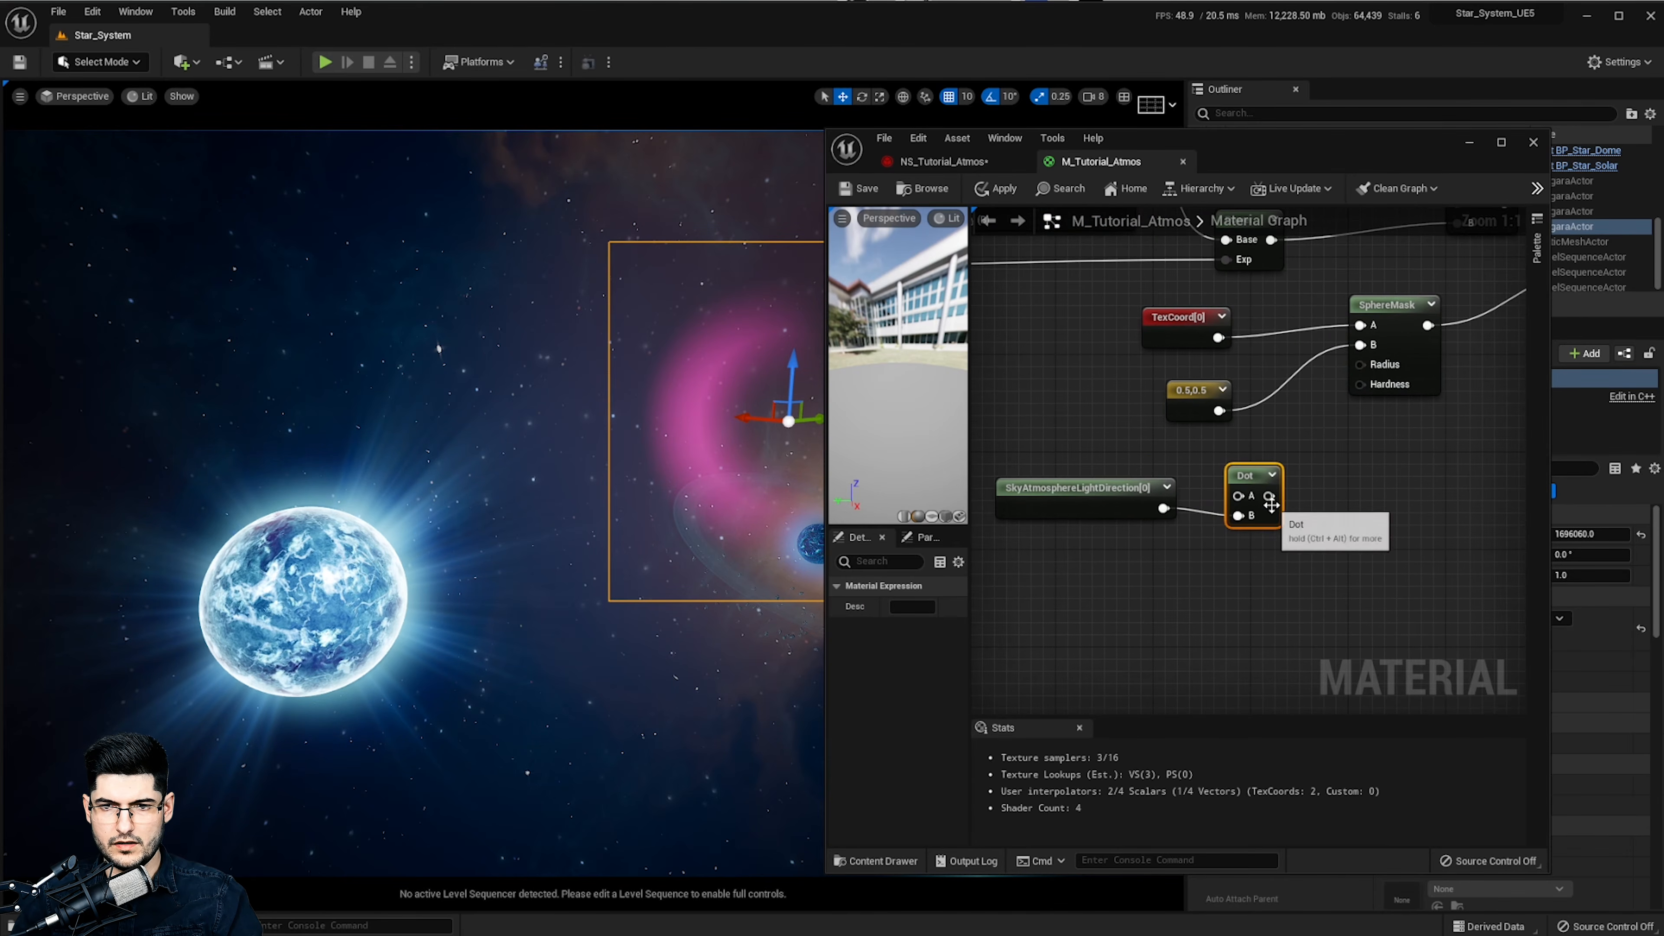
# Wire TexCoord into Dot's A input and Dot into SphereMask's A input, tidy the nodes, and apply the material
pyautogui.moveTo(1177, 333); pyautogui.dragTo(1090, 332)
pyautogui.moveTo(1272, 488); pyautogui.dragTo(1360, 325)
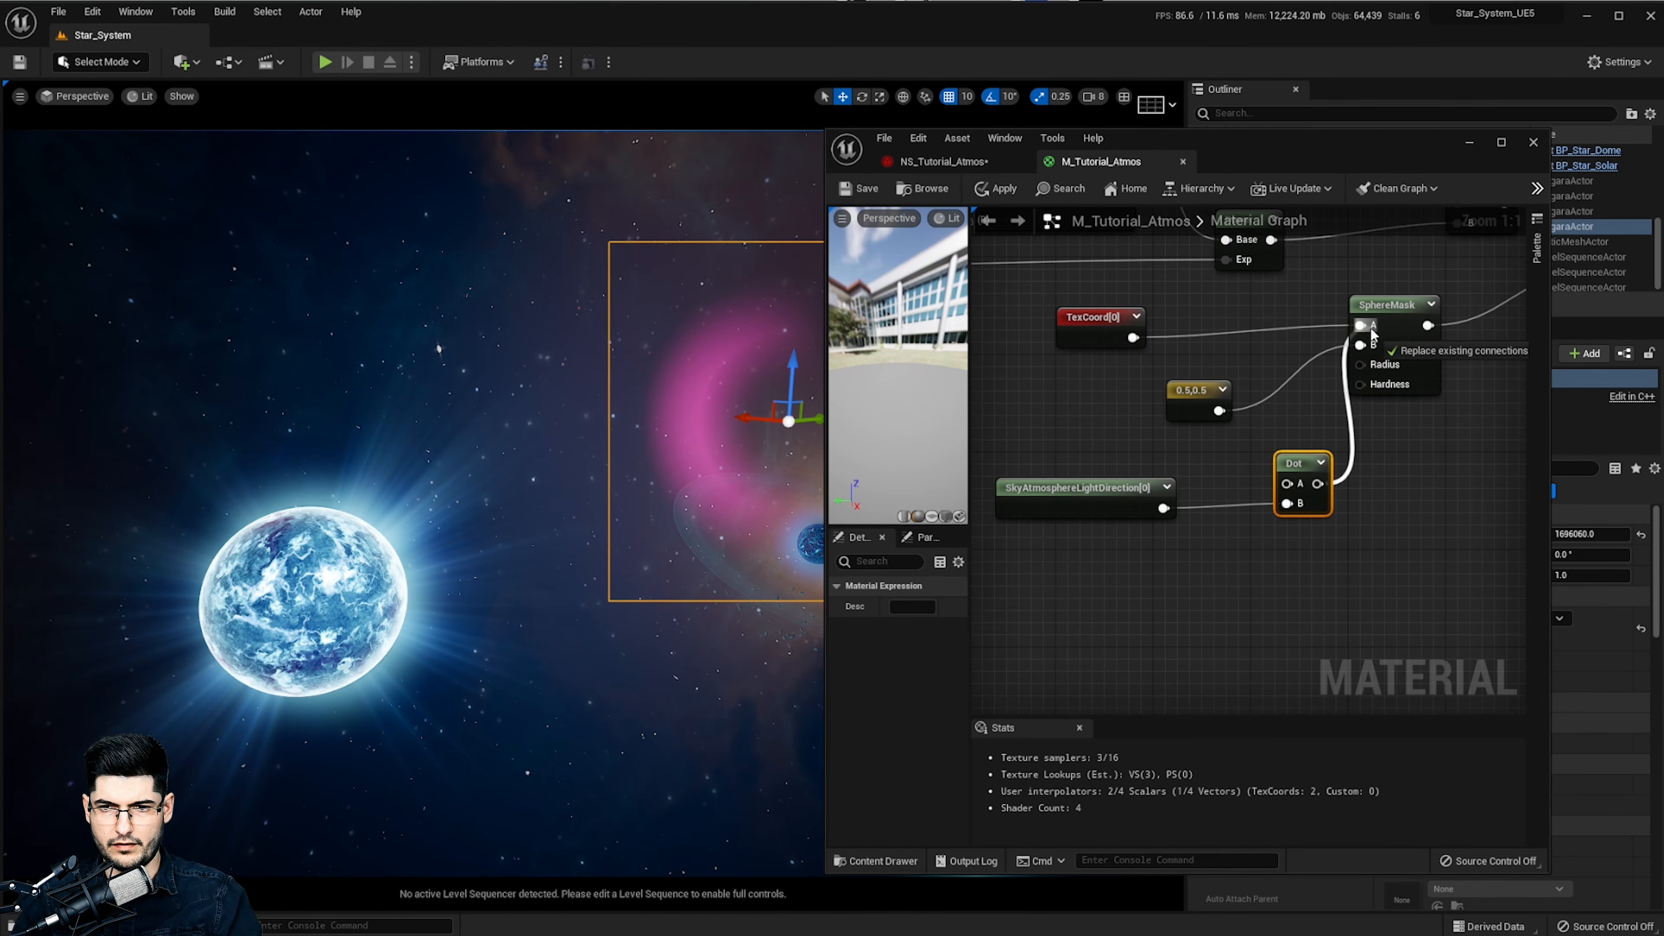
pyautogui.moveTo(1133, 337); pyautogui.dragTo(1287, 484)
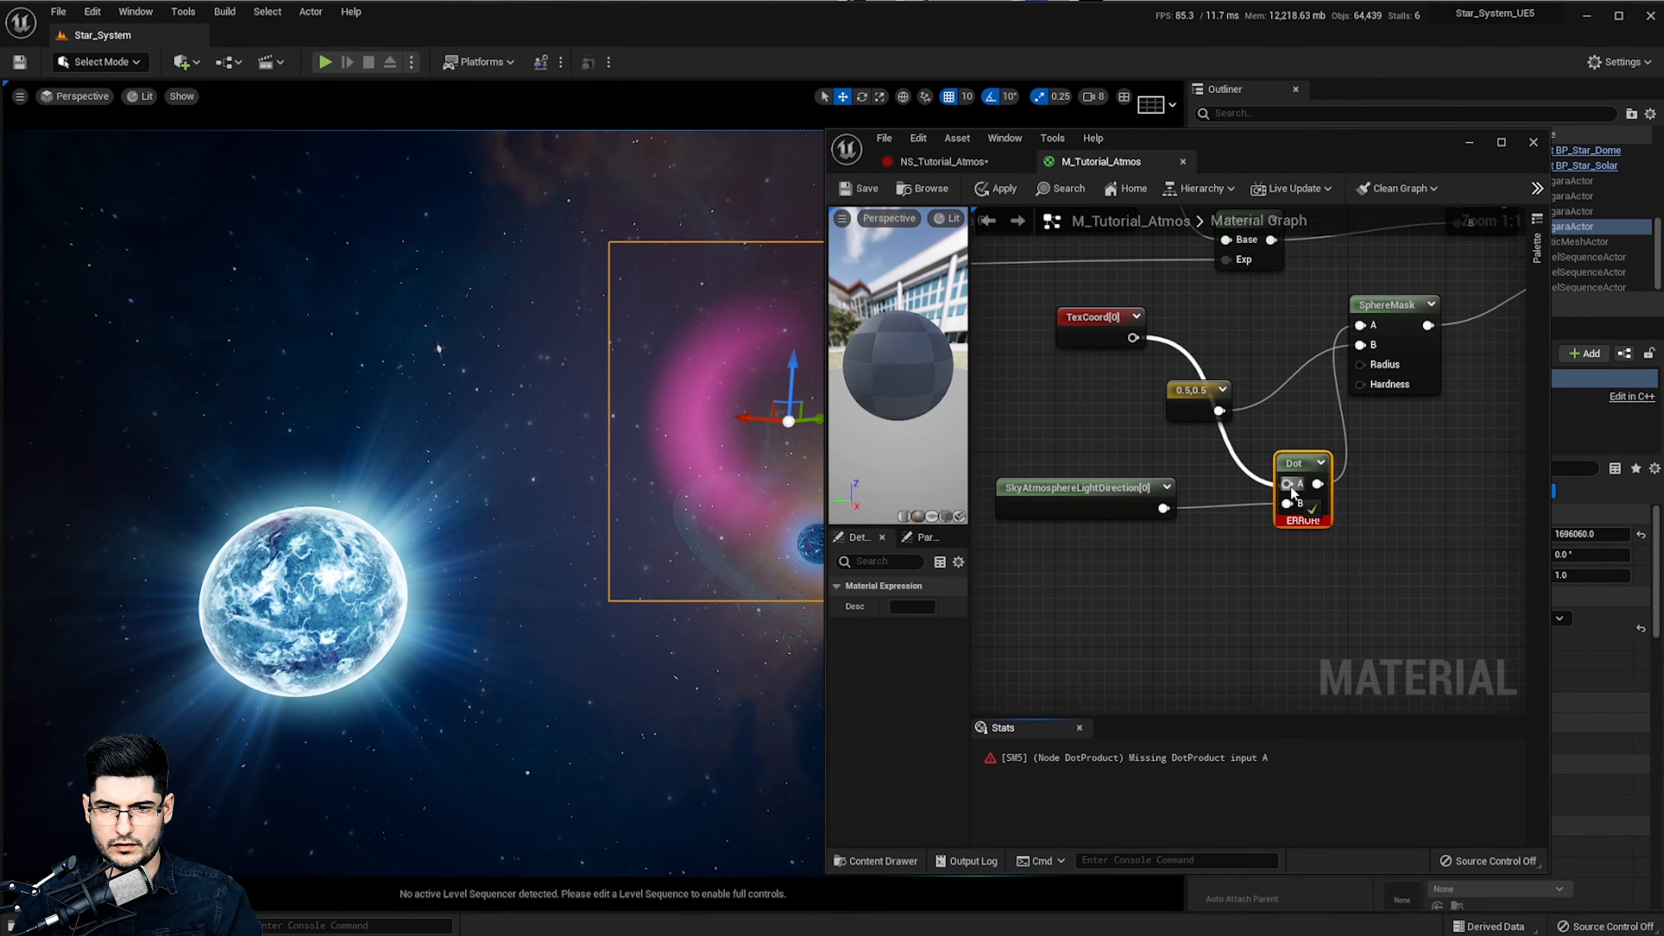
pyautogui.moveTo(1191, 390); pyautogui.dragTo(1229, 329)
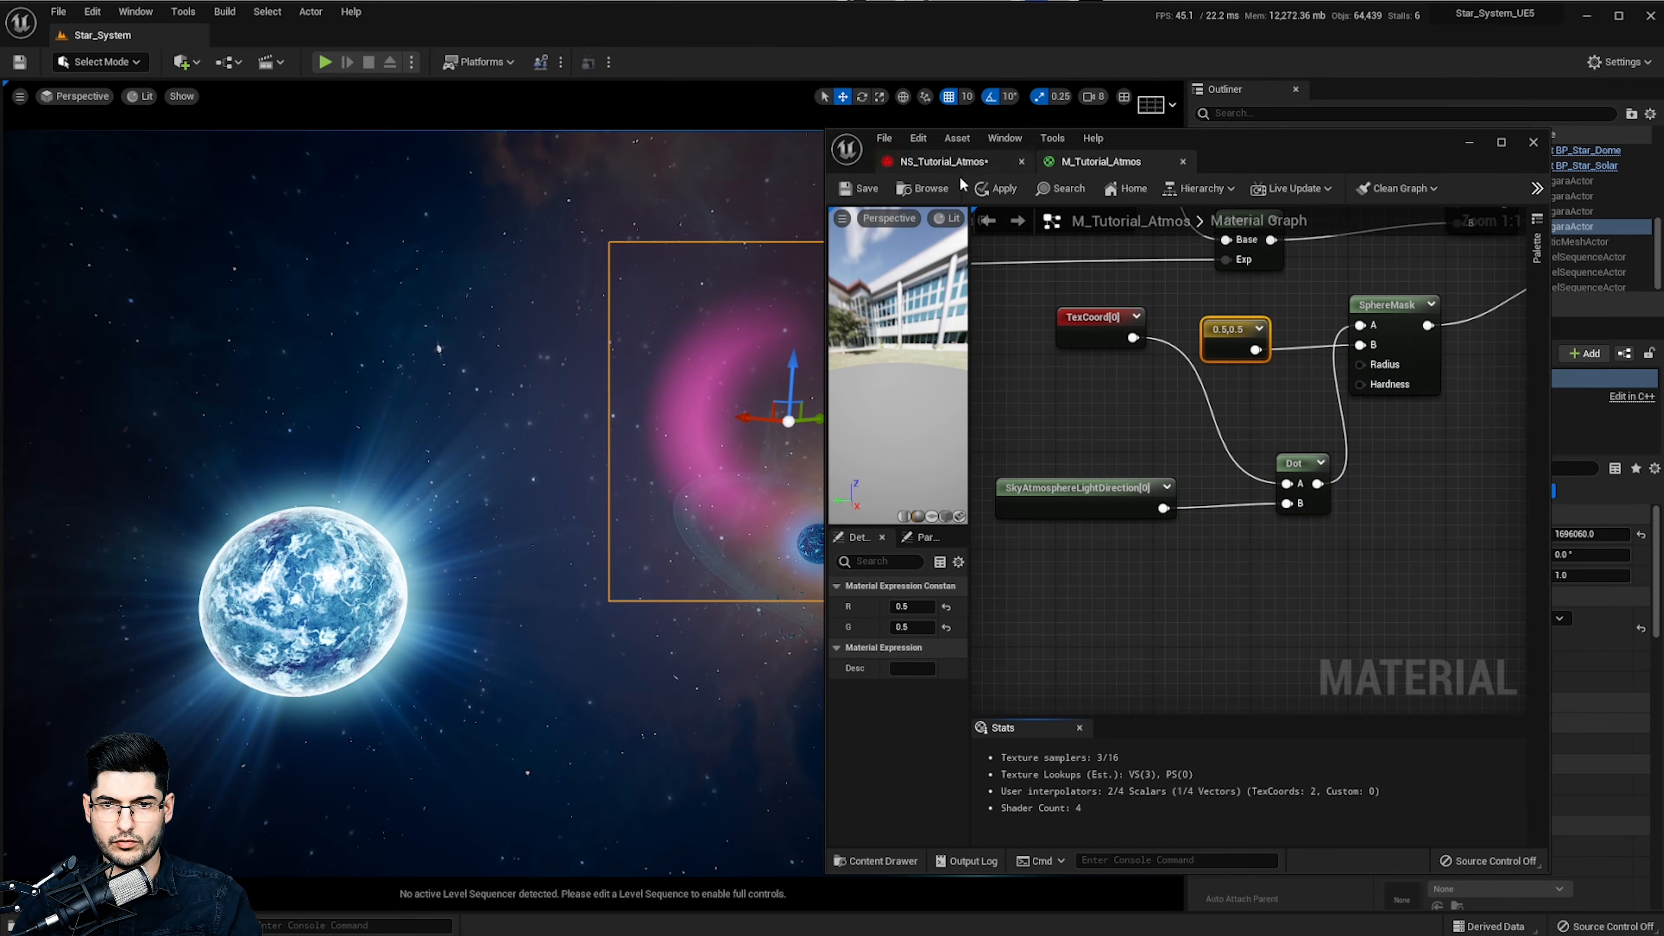
pyautogui.click(994, 189)
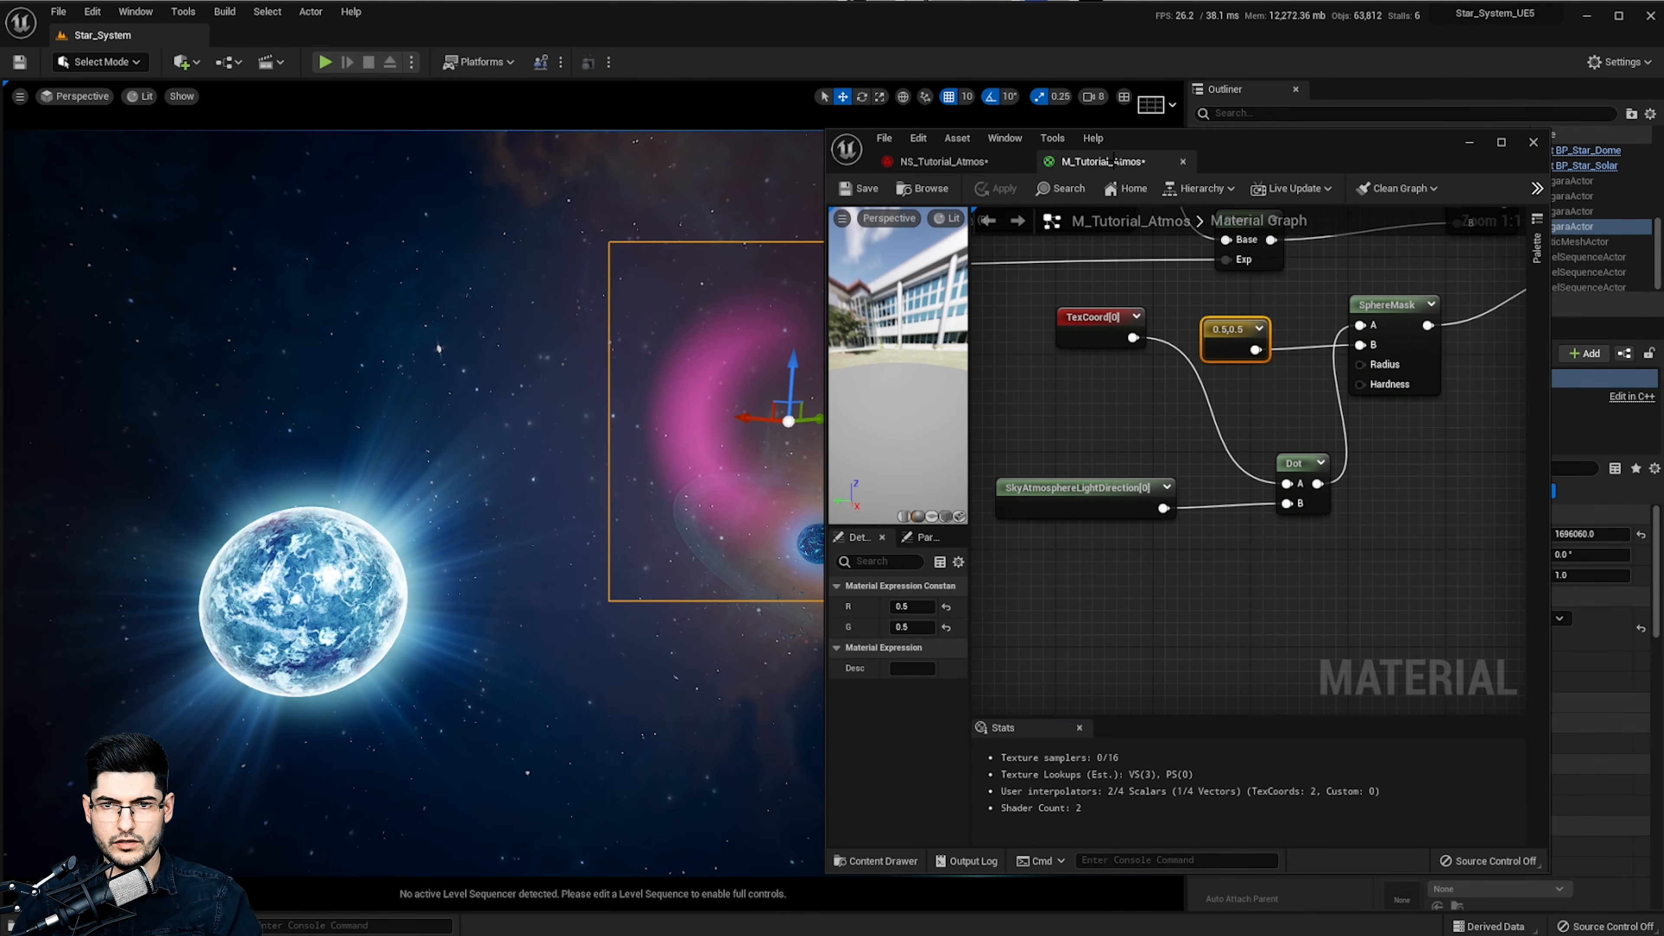
# Rotate the level's atmosphere sun light through several directions to test the NS_Tutorial_Atmos sprite's response
pyautogui.moveTo(1114, 161); pyautogui.dragTo(1141, 156)
pyautogui.press('f')
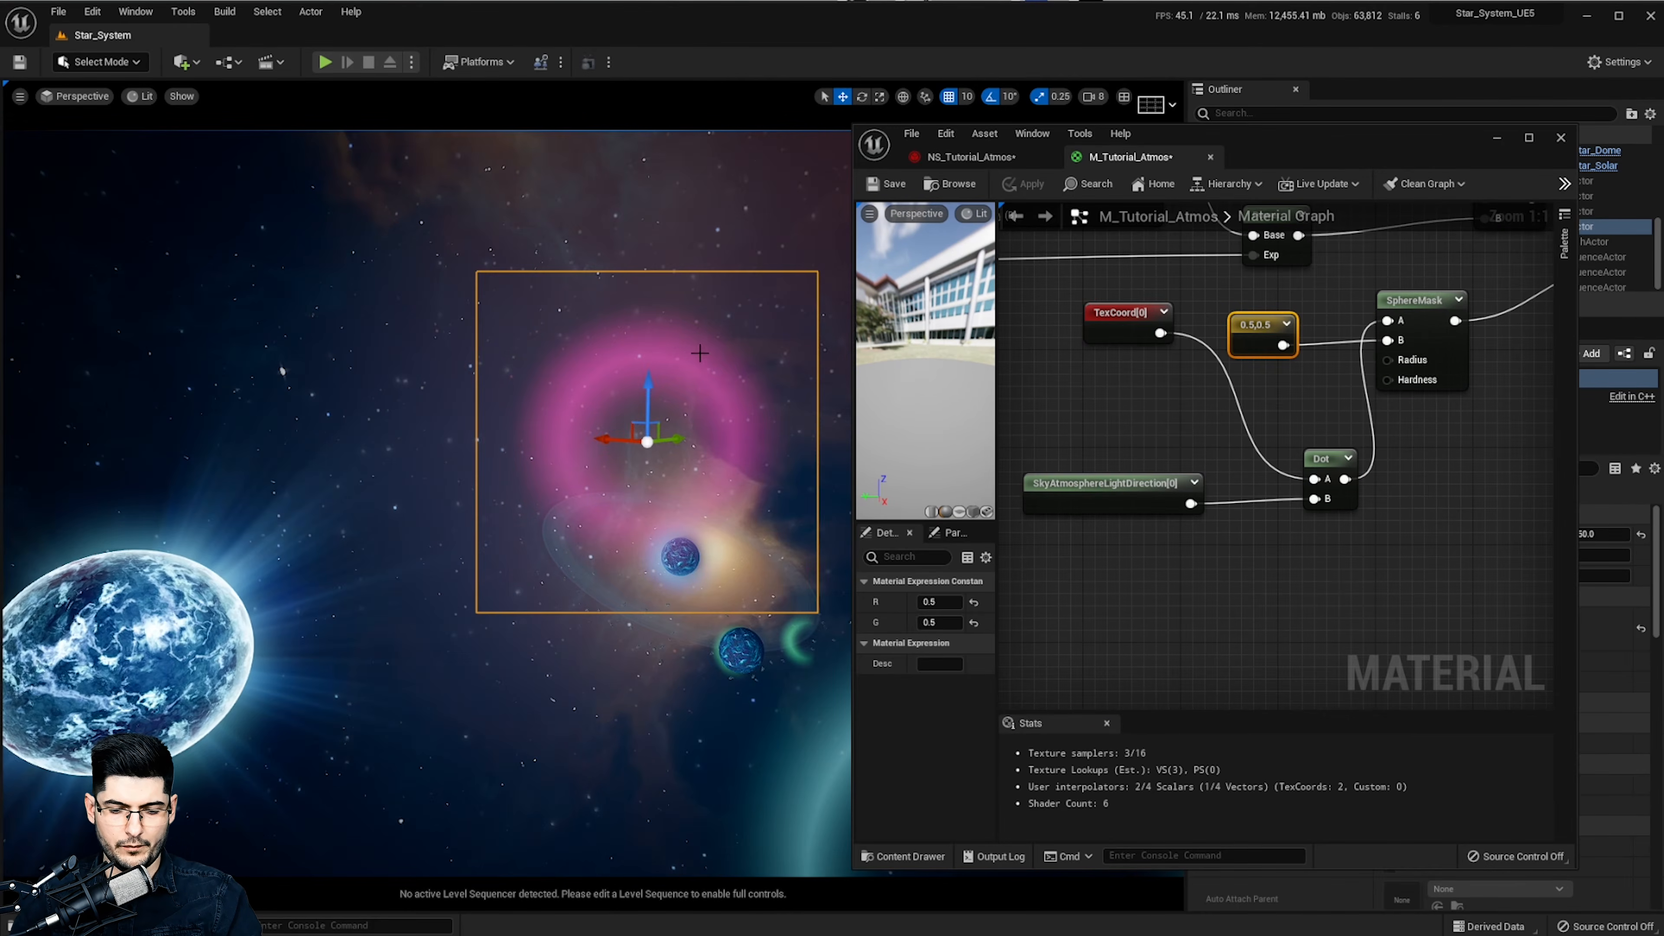
pyautogui.hotkey('ctrl', 'l')
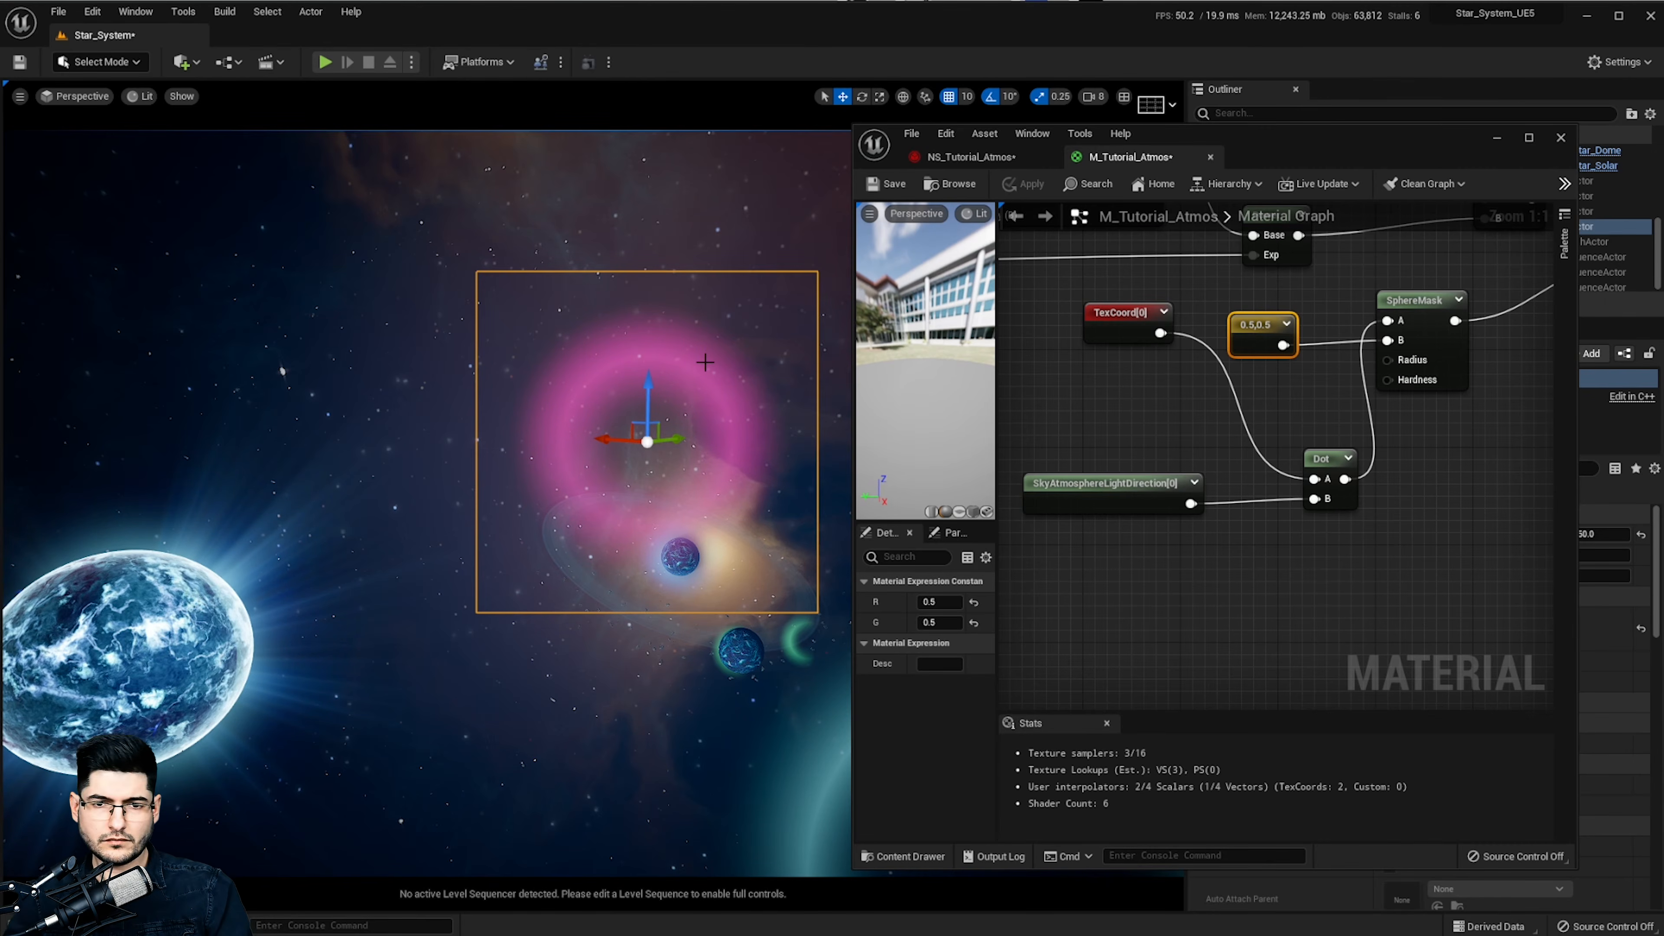
pyautogui.hotkey('ctrl', 'l')
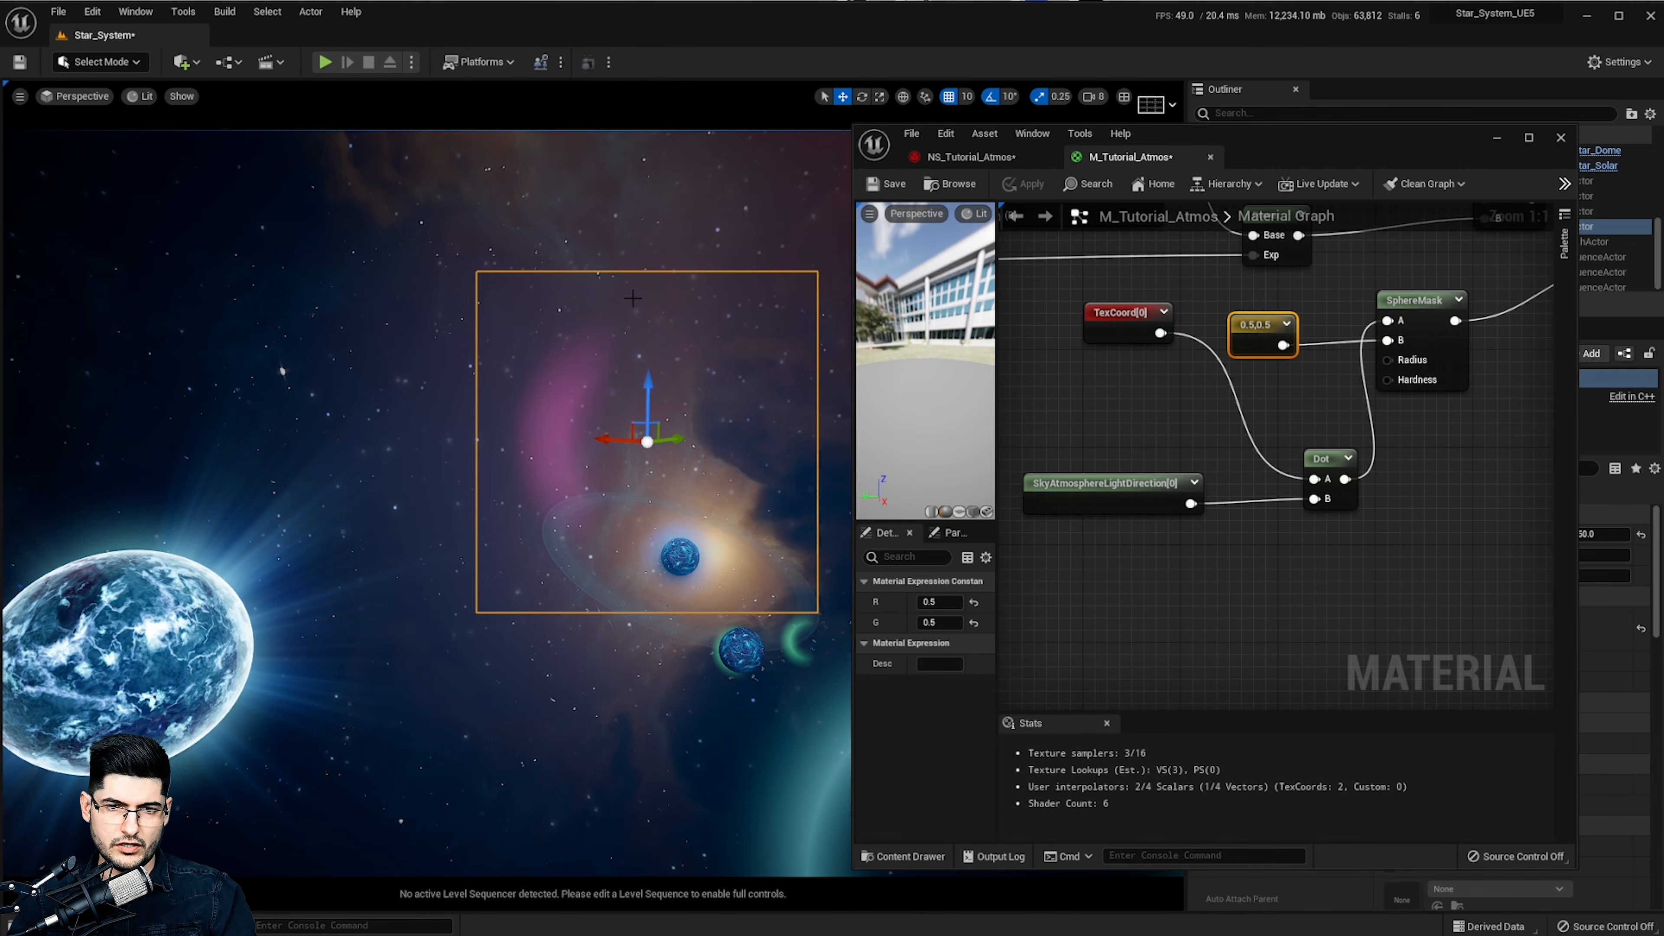
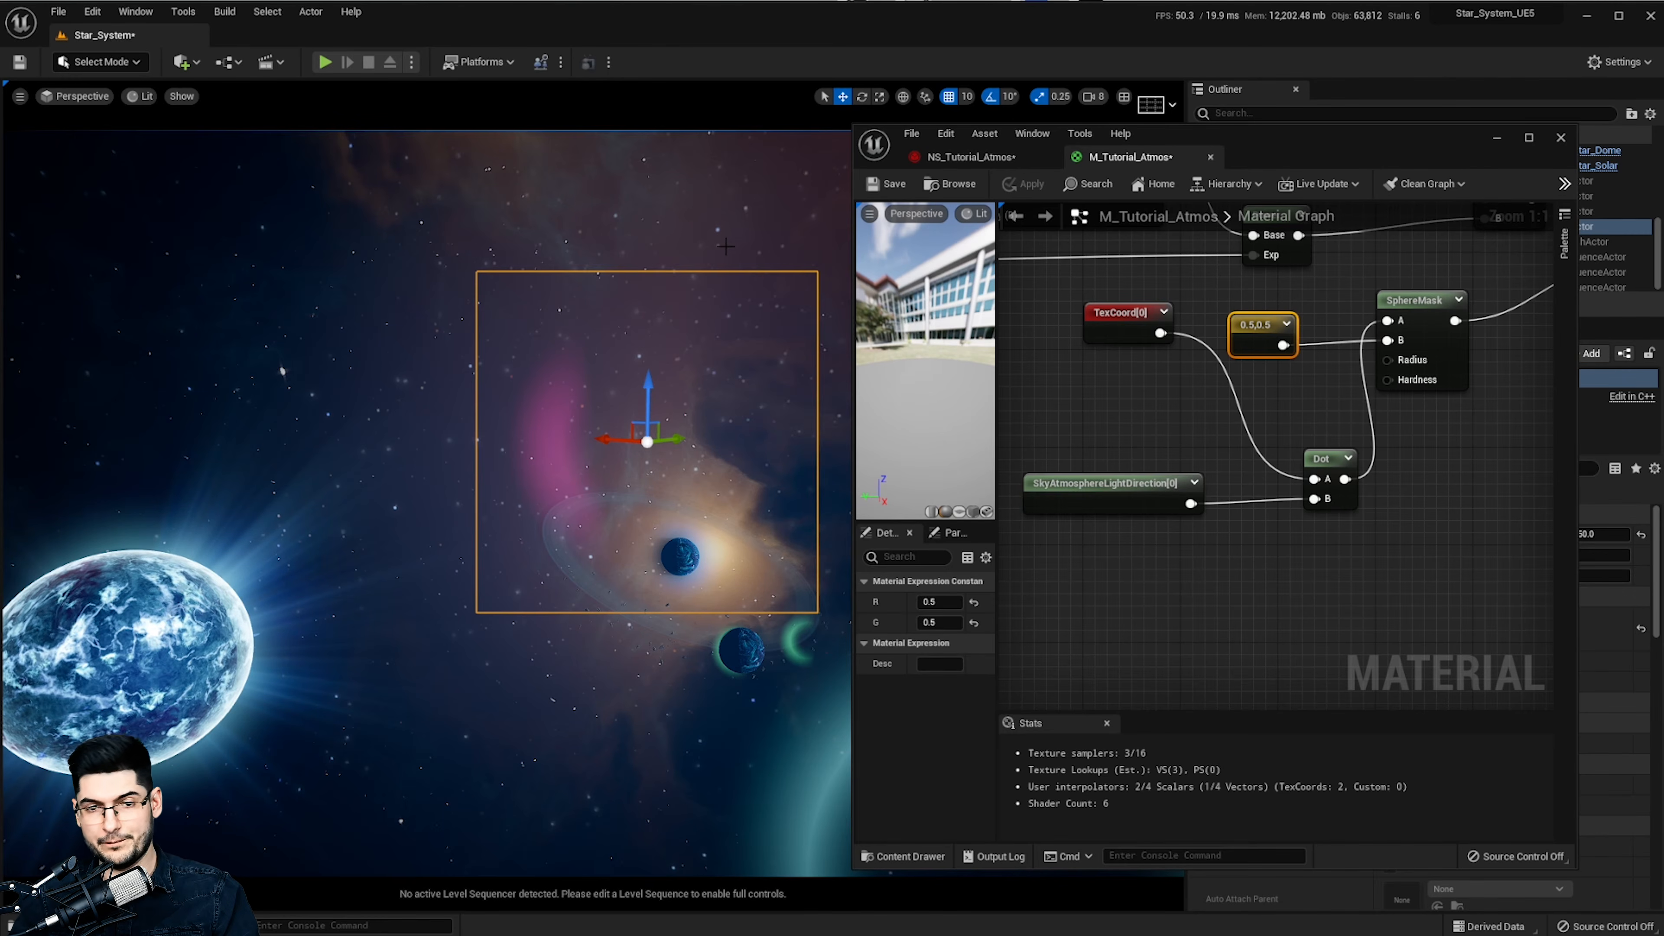
pyautogui.hotkey('ctrl', 'l')
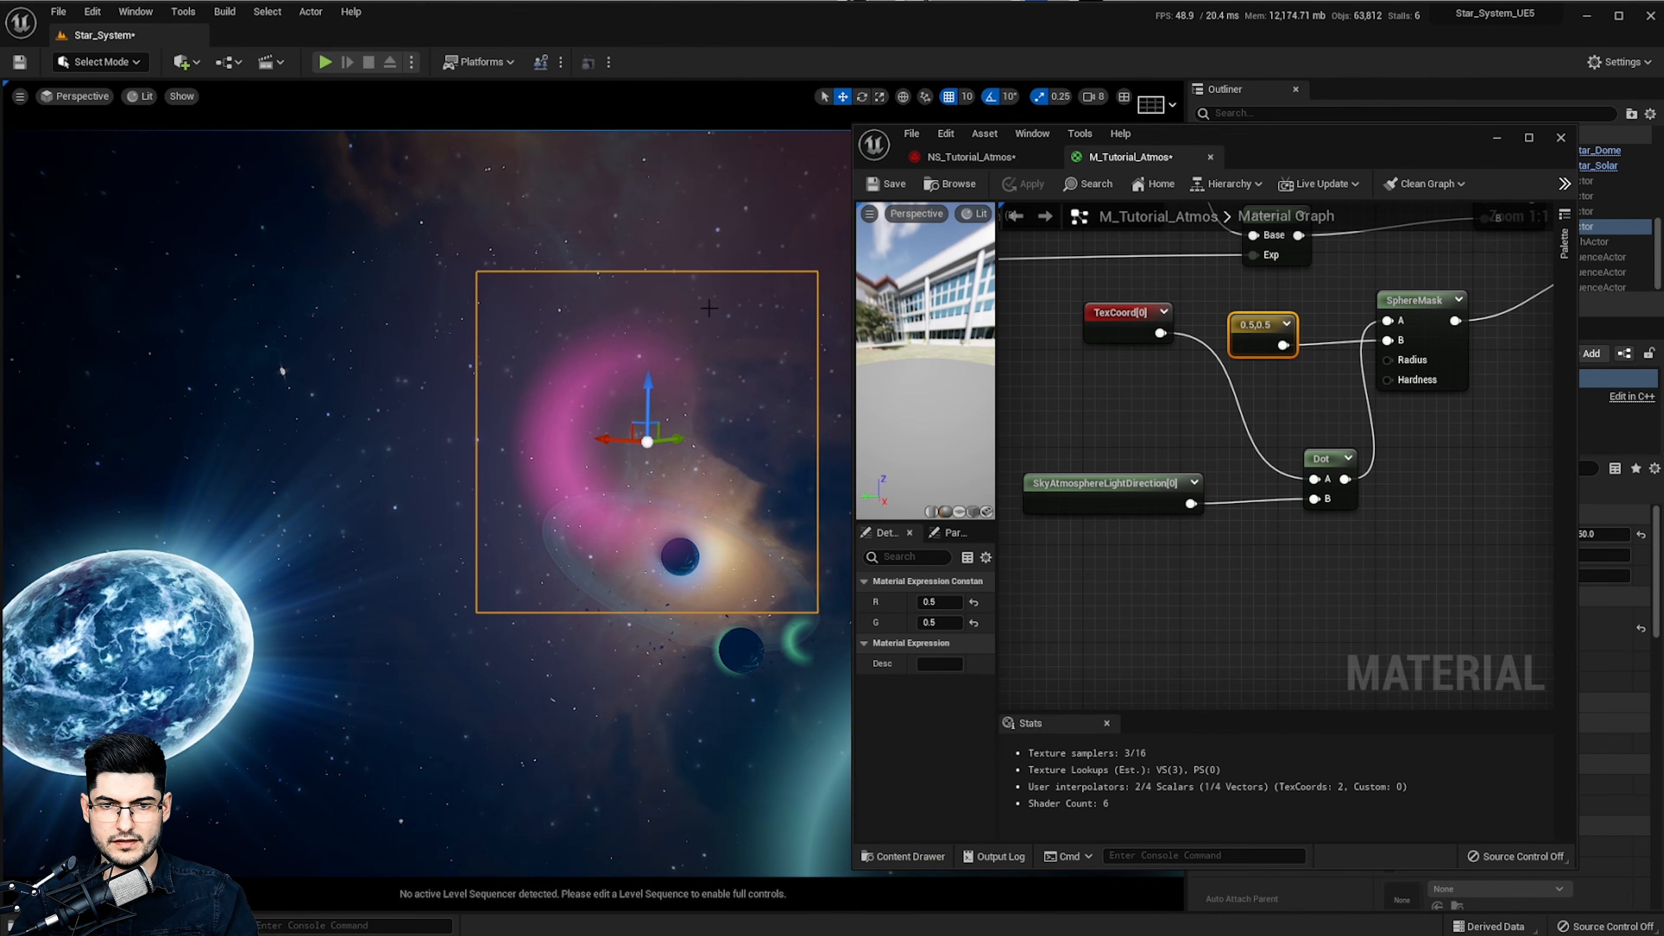
pyautogui.hotkey('ctrl', 'l')
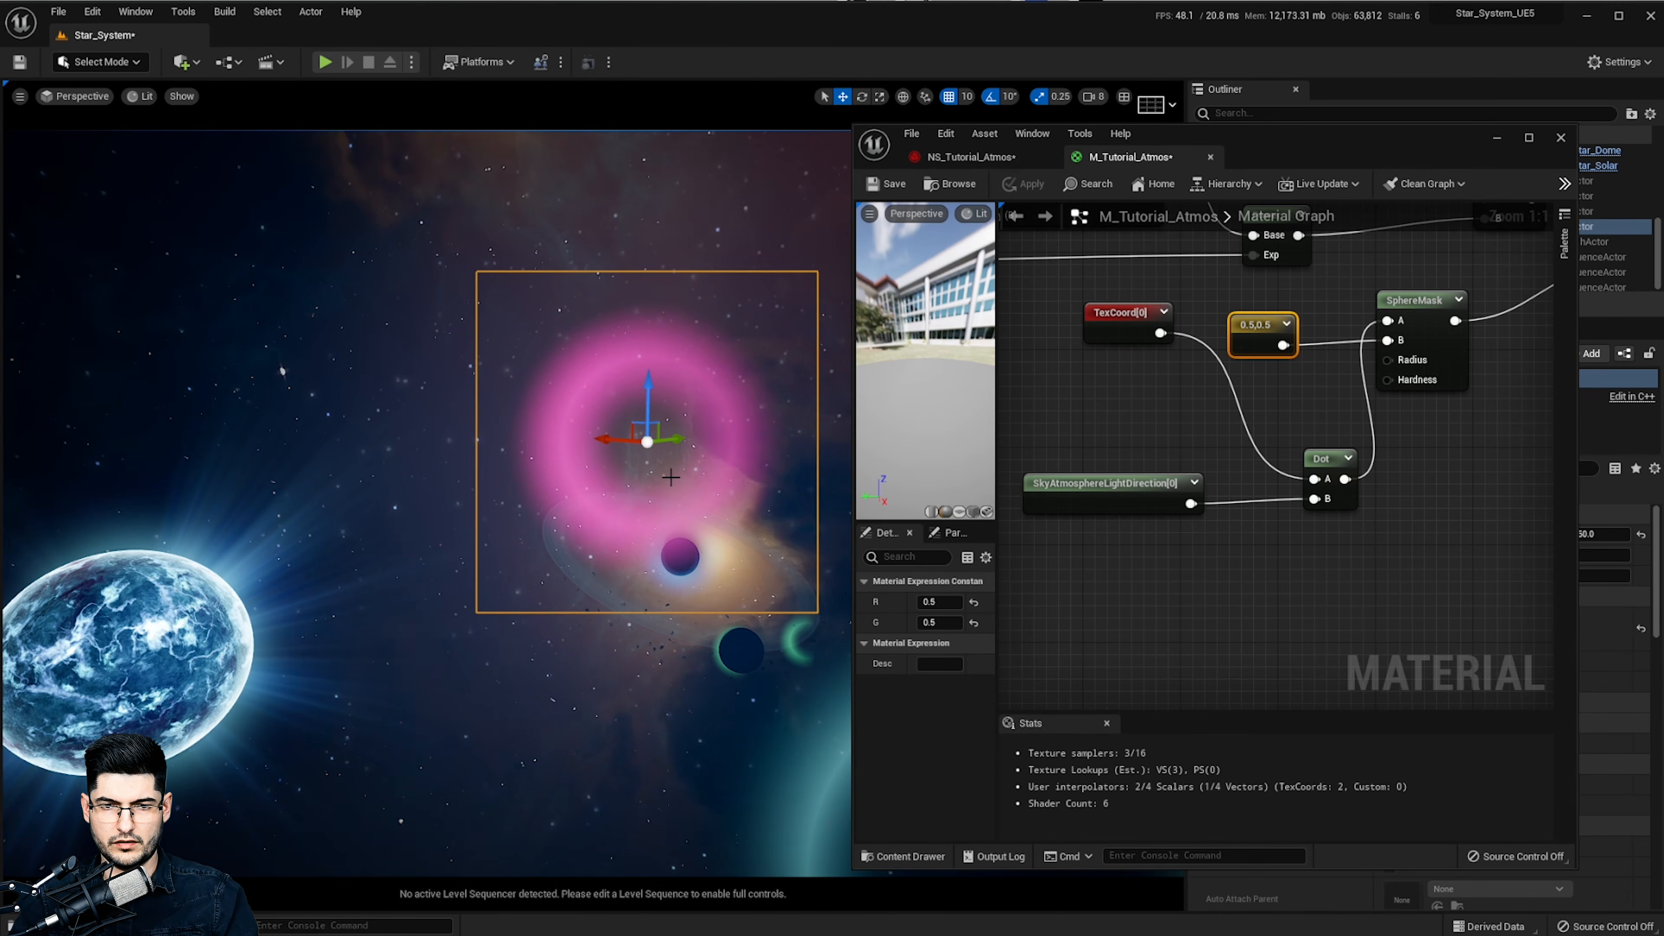
# Try moving the SkyAtmosphereLightDirection node farther from the Dot node, and undo the move
pyautogui.moveTo(1179, 541); pyautogui.dragTo(1226, 539, button='right')
pyautogui.click(1145, 487)
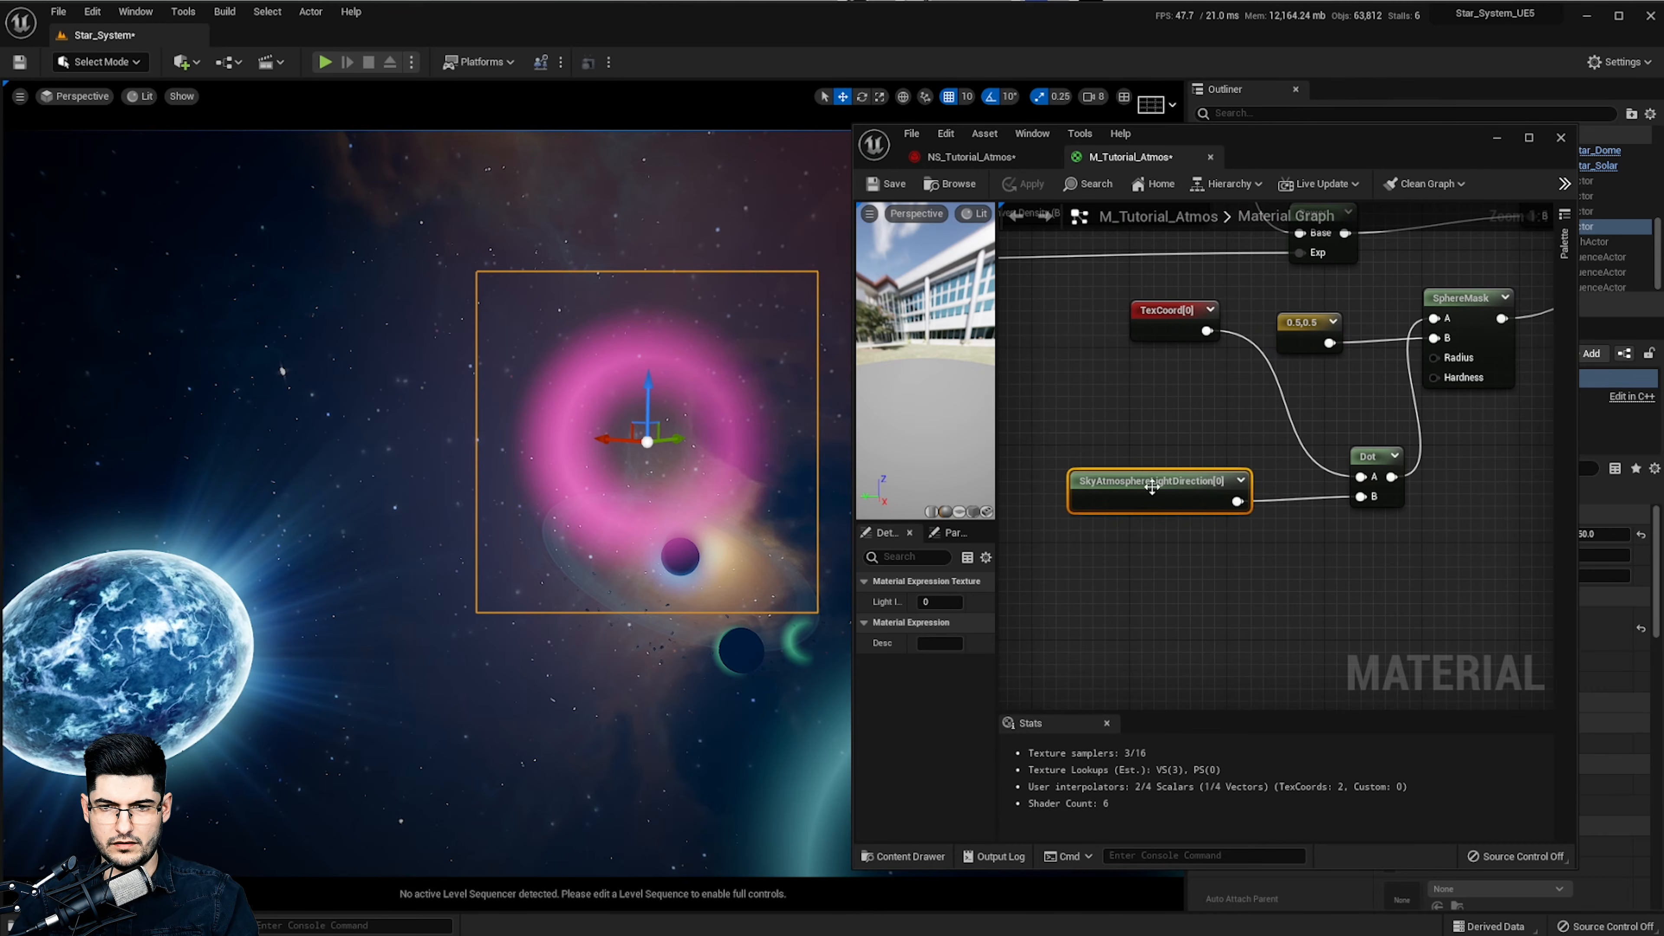
pyautogui.moveTo(1151, 487); pyautogui.dragTo(1031, 475)
pyautogui.moveTo(1252, 568); pyautogui.dragTo(1411, 539, button='right')
pyautogui.rightClick(1380, 522)
pyautogui.moveTo(1286, 565); pyautogui.dragTo(1203, 565, button='right')
pyautogui.moveTo(712, 436); pyautogui.dragTo(622, 436, button='right')
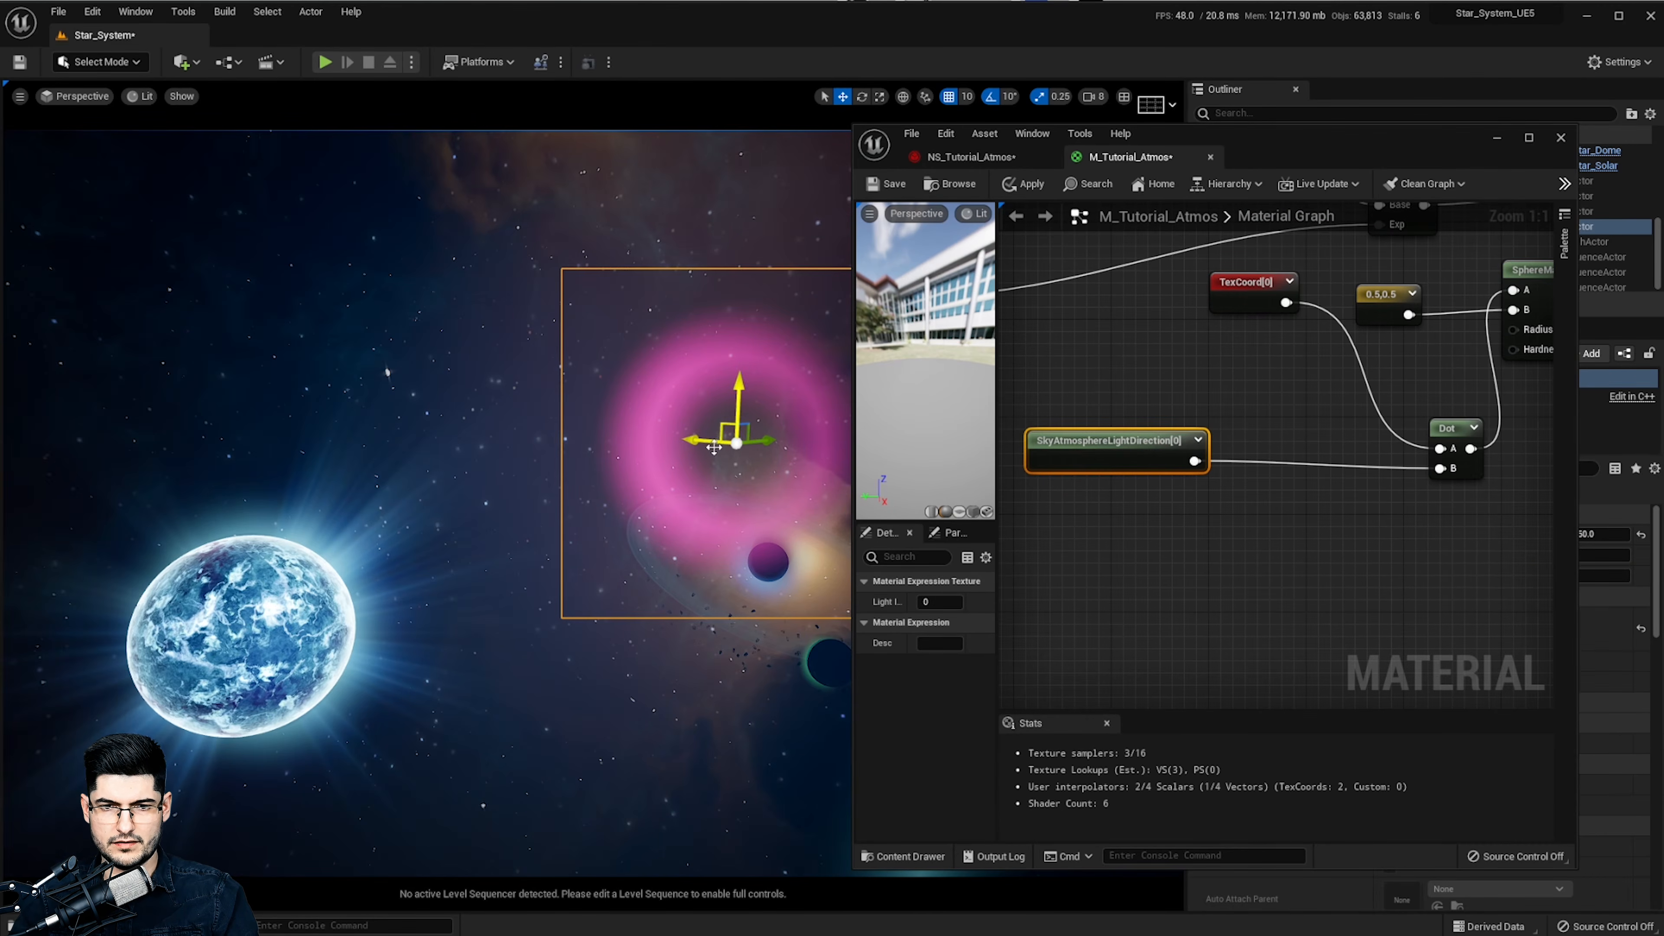
pyautogui.hotkey('ctrl', 'z')
pyautogui.moveTo(1251, 260); pyautogui.dragTo(1192, 278, button='right')
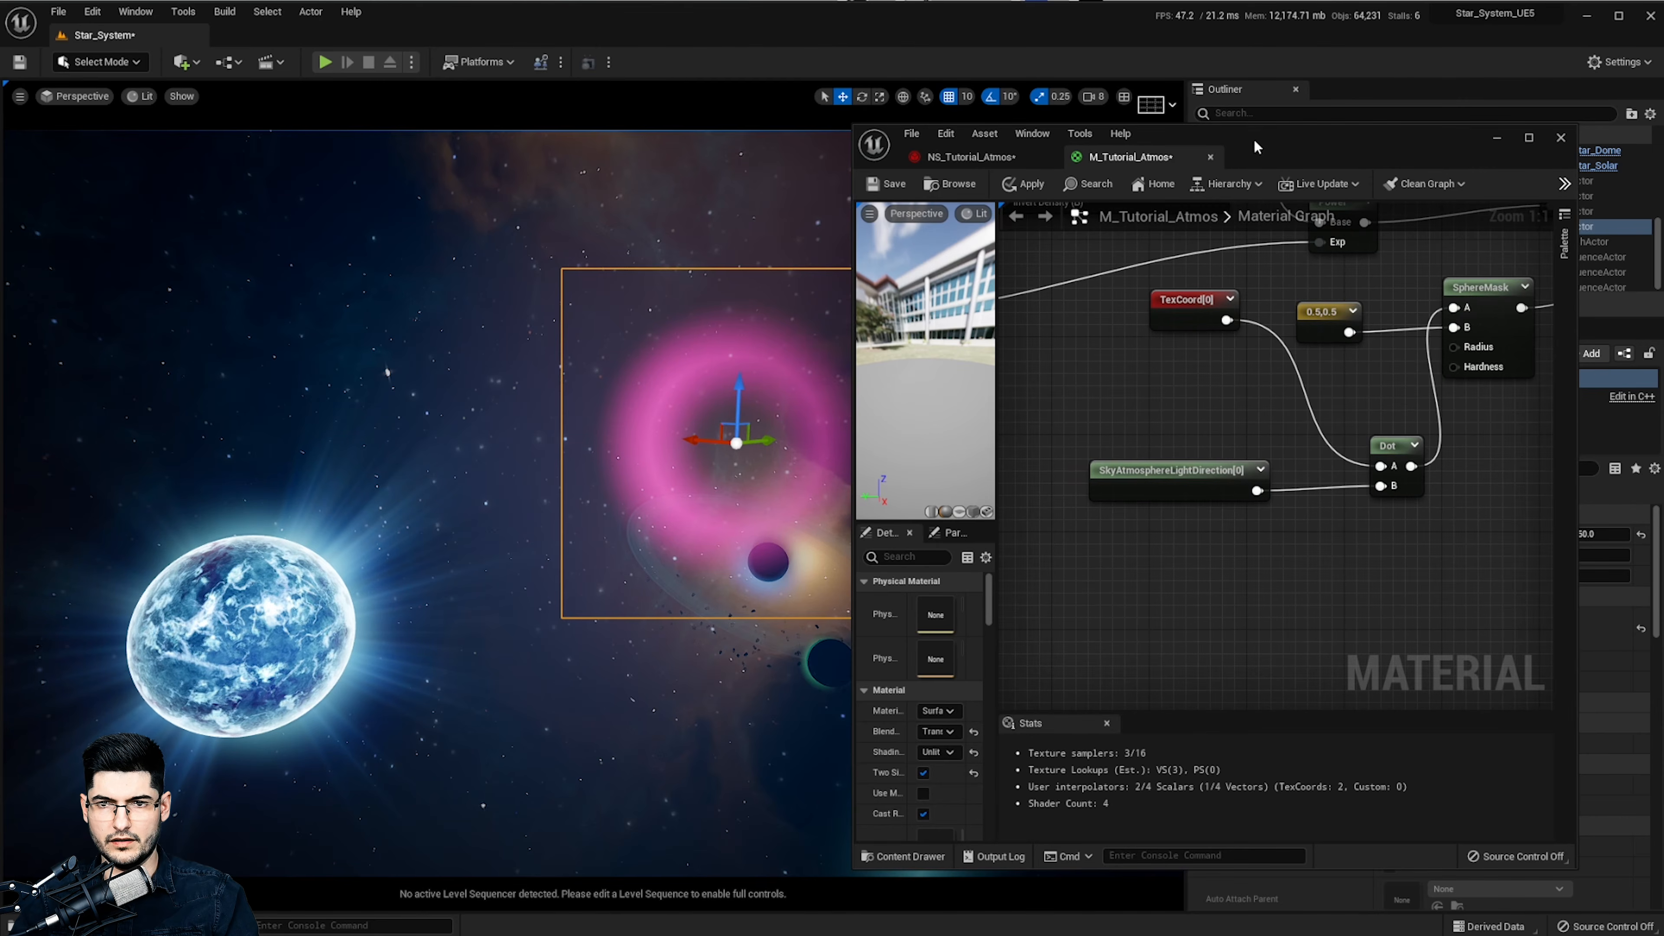
# Reconnect TexCoord directly to SphereMask's A input in place of Dot and apply M_Tutorial_Atmos
pyautogui.moveTo(1248, 137); pyautogui.dragTo(1208, 141)
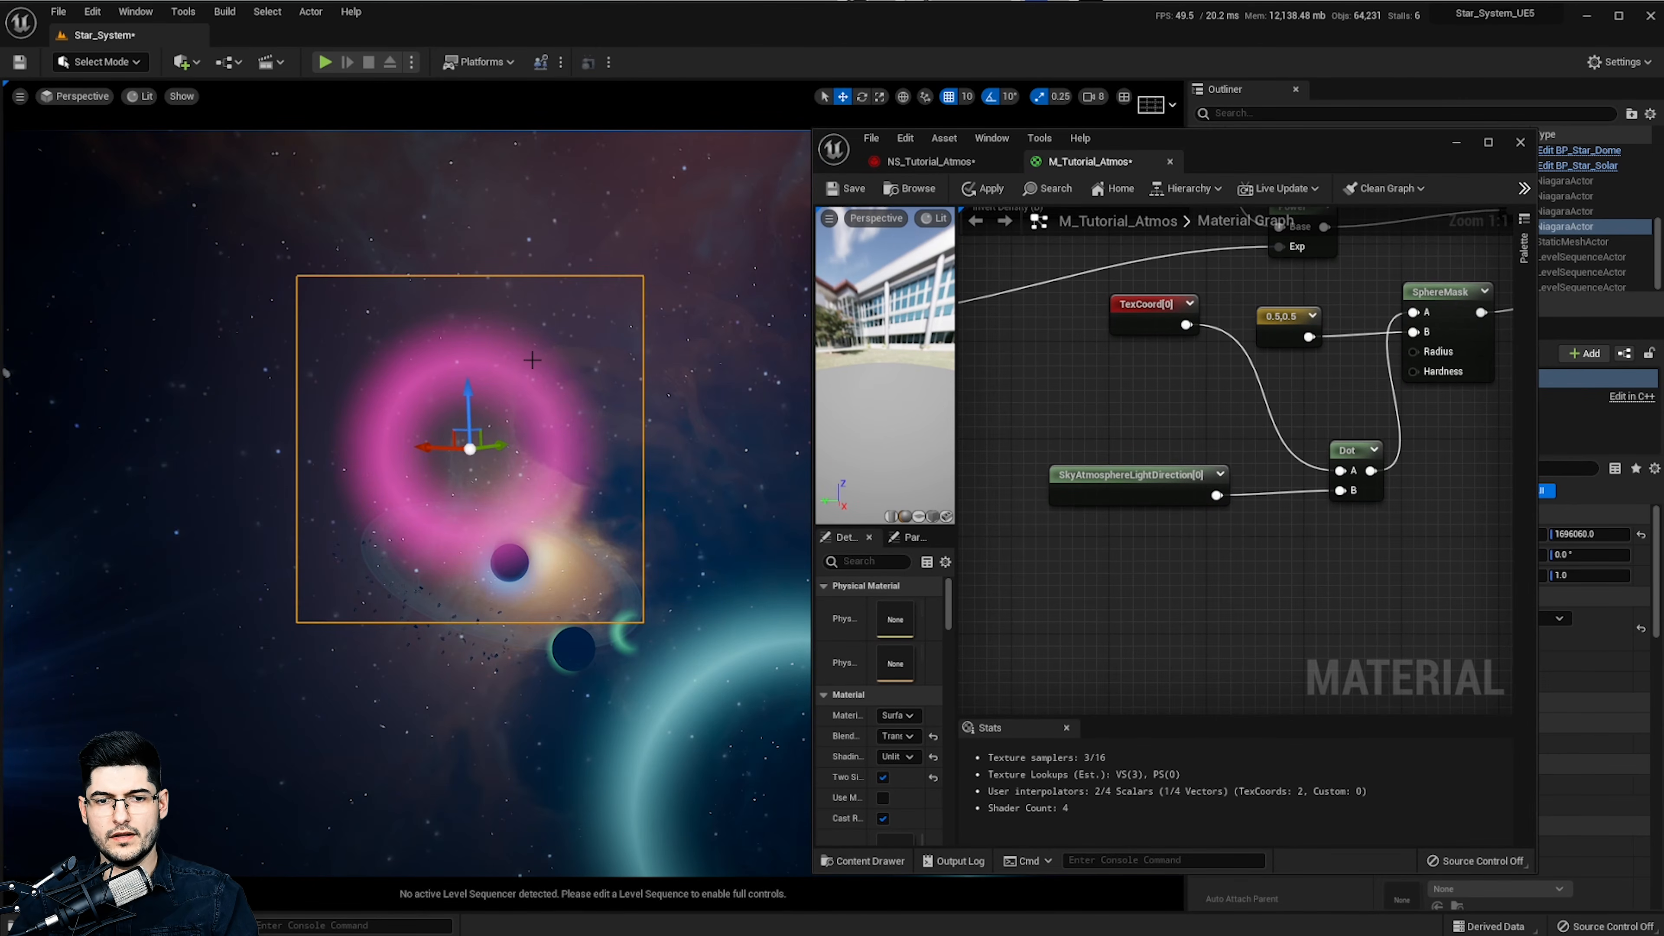
pyautogui.moveTo(532, 360); pyautogui.dragTo(606, 595, button='right')
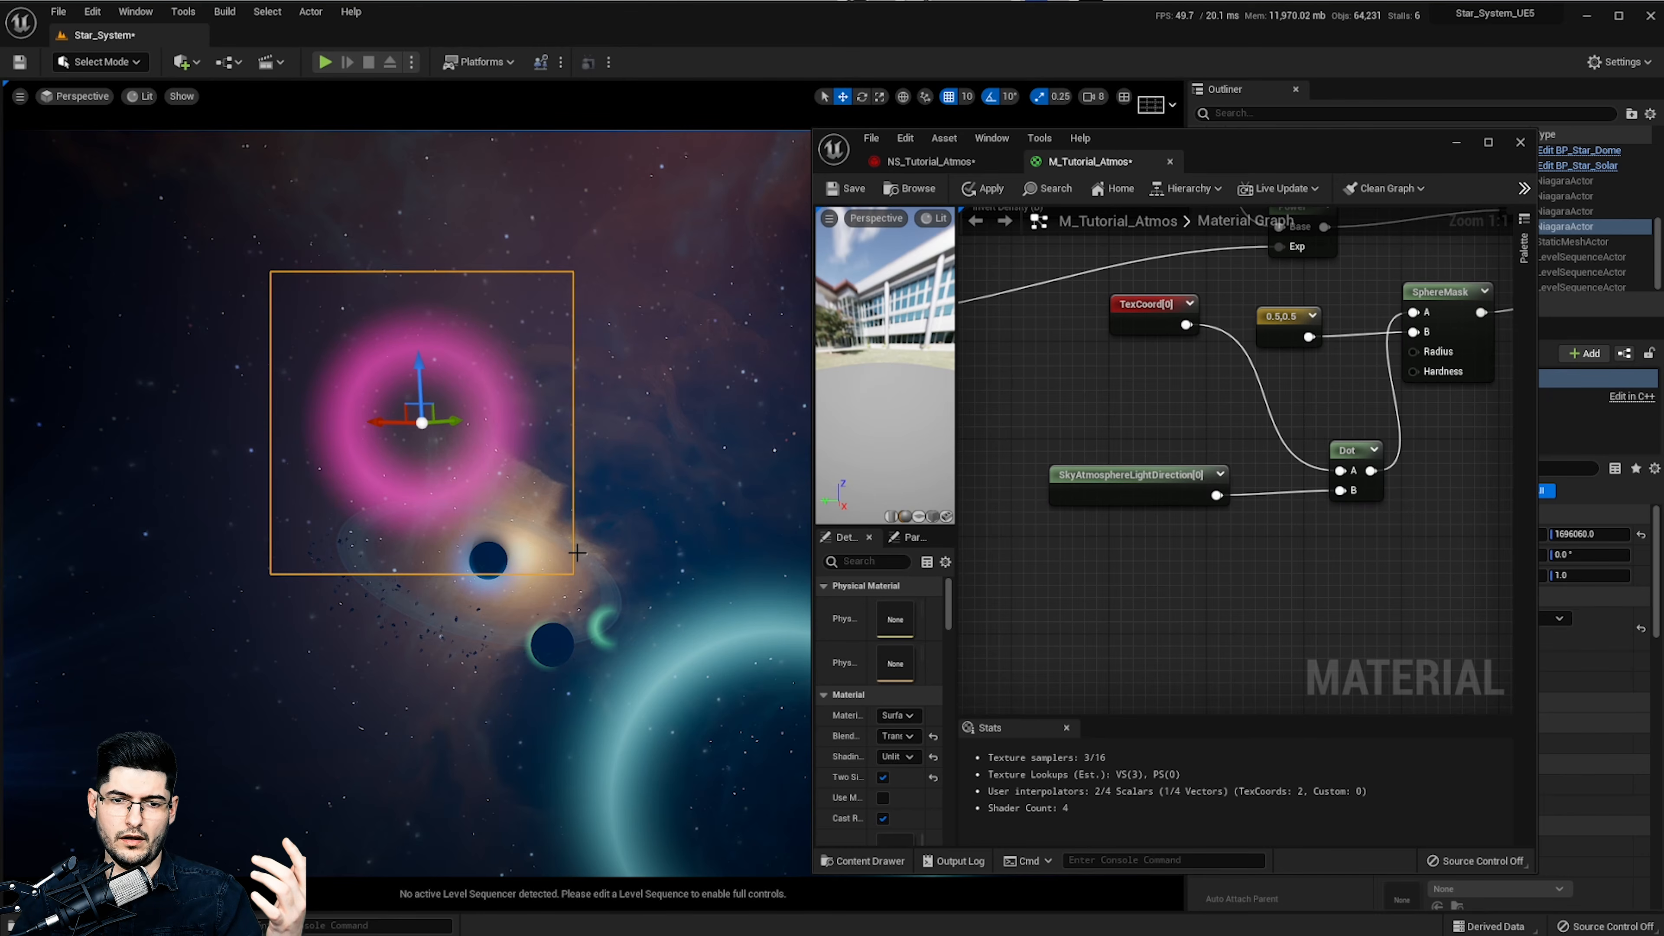
pyautogui.moveTo(576, 625); pyautogui.dragTo(432, 615, button='right')
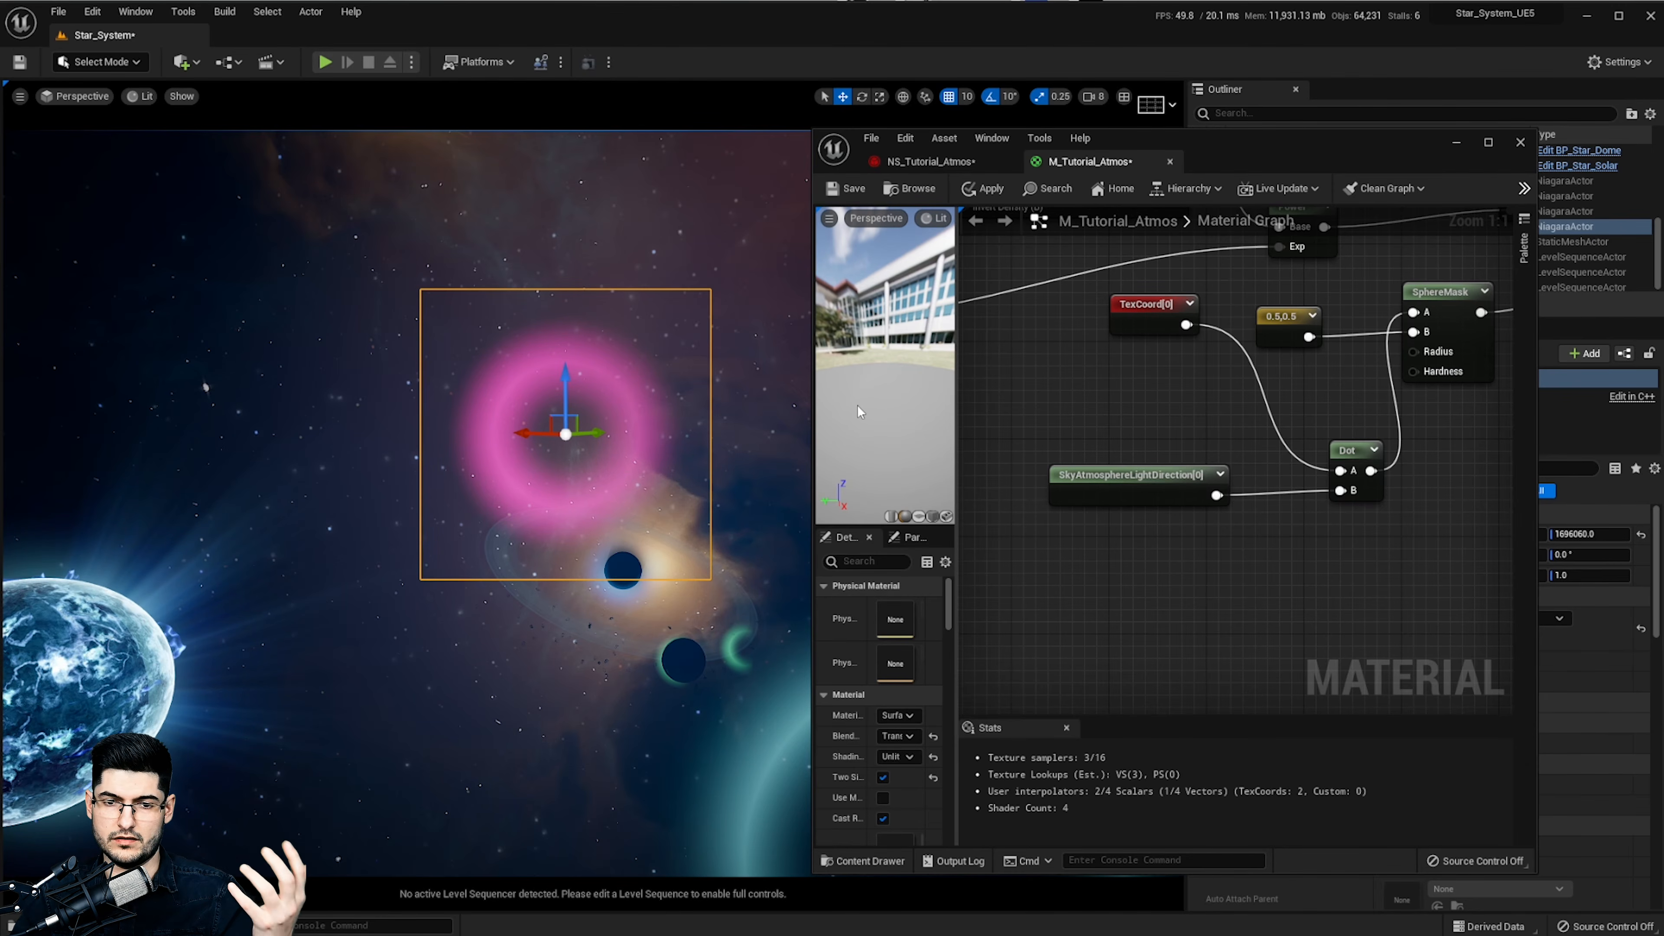
pyautogui.moveTo(1216, 496); pyautogui.dragTo(1119, 530, button='right')
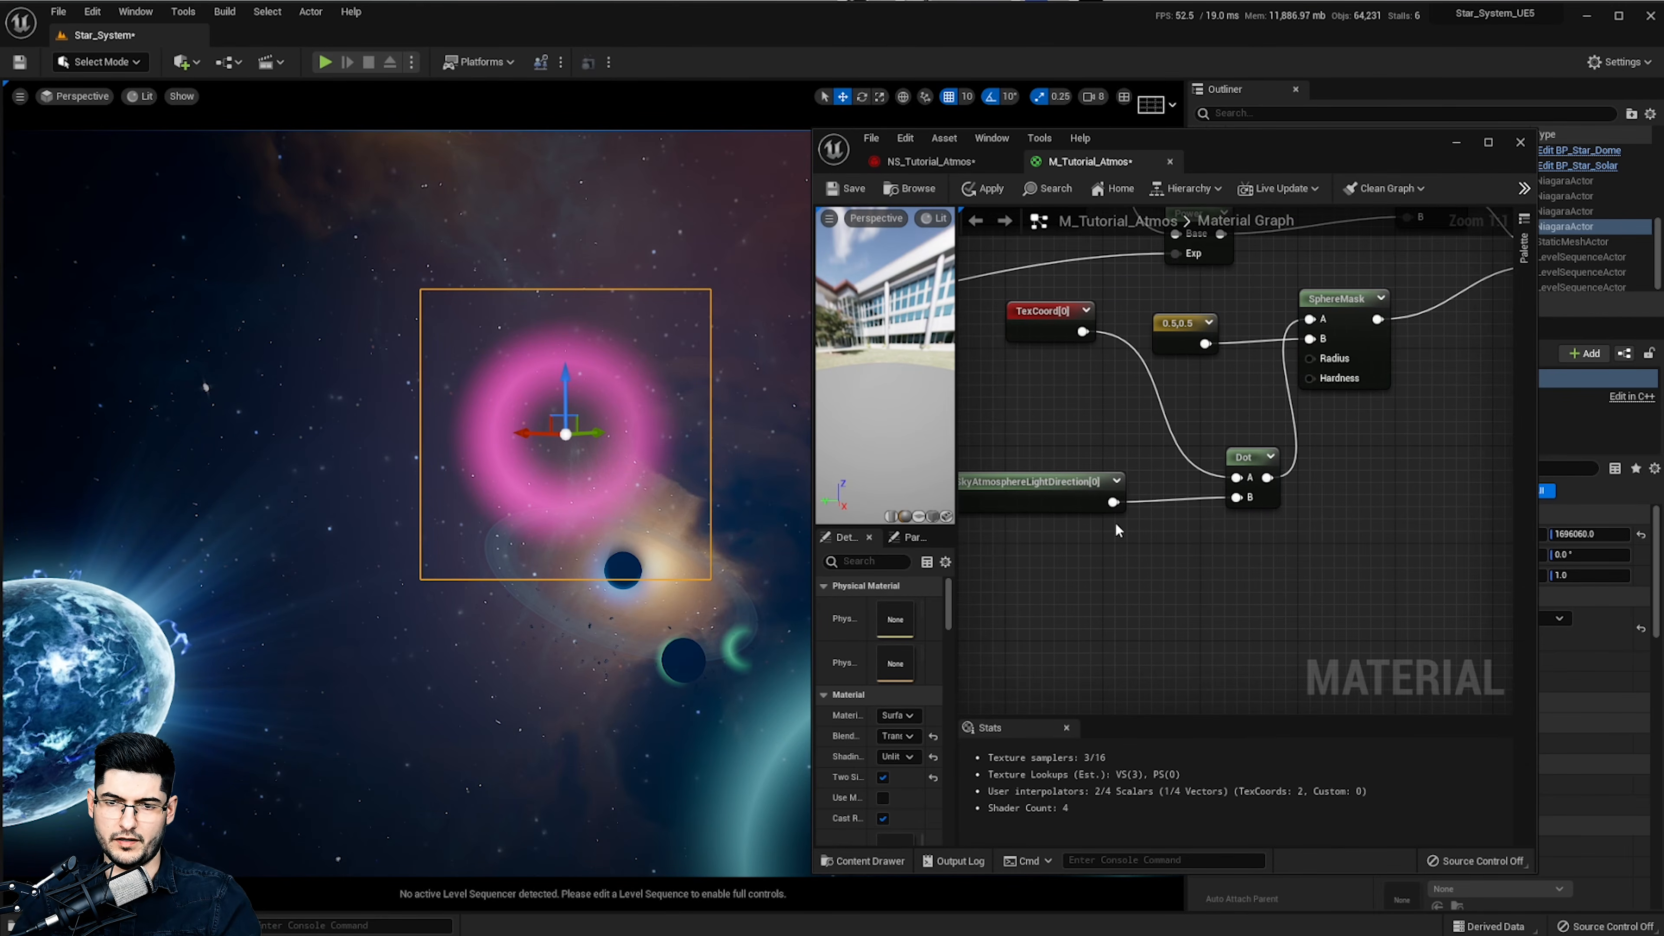
pyautogui.moveTo(1082, 333); pyautogui.dragTo(1326, 336)
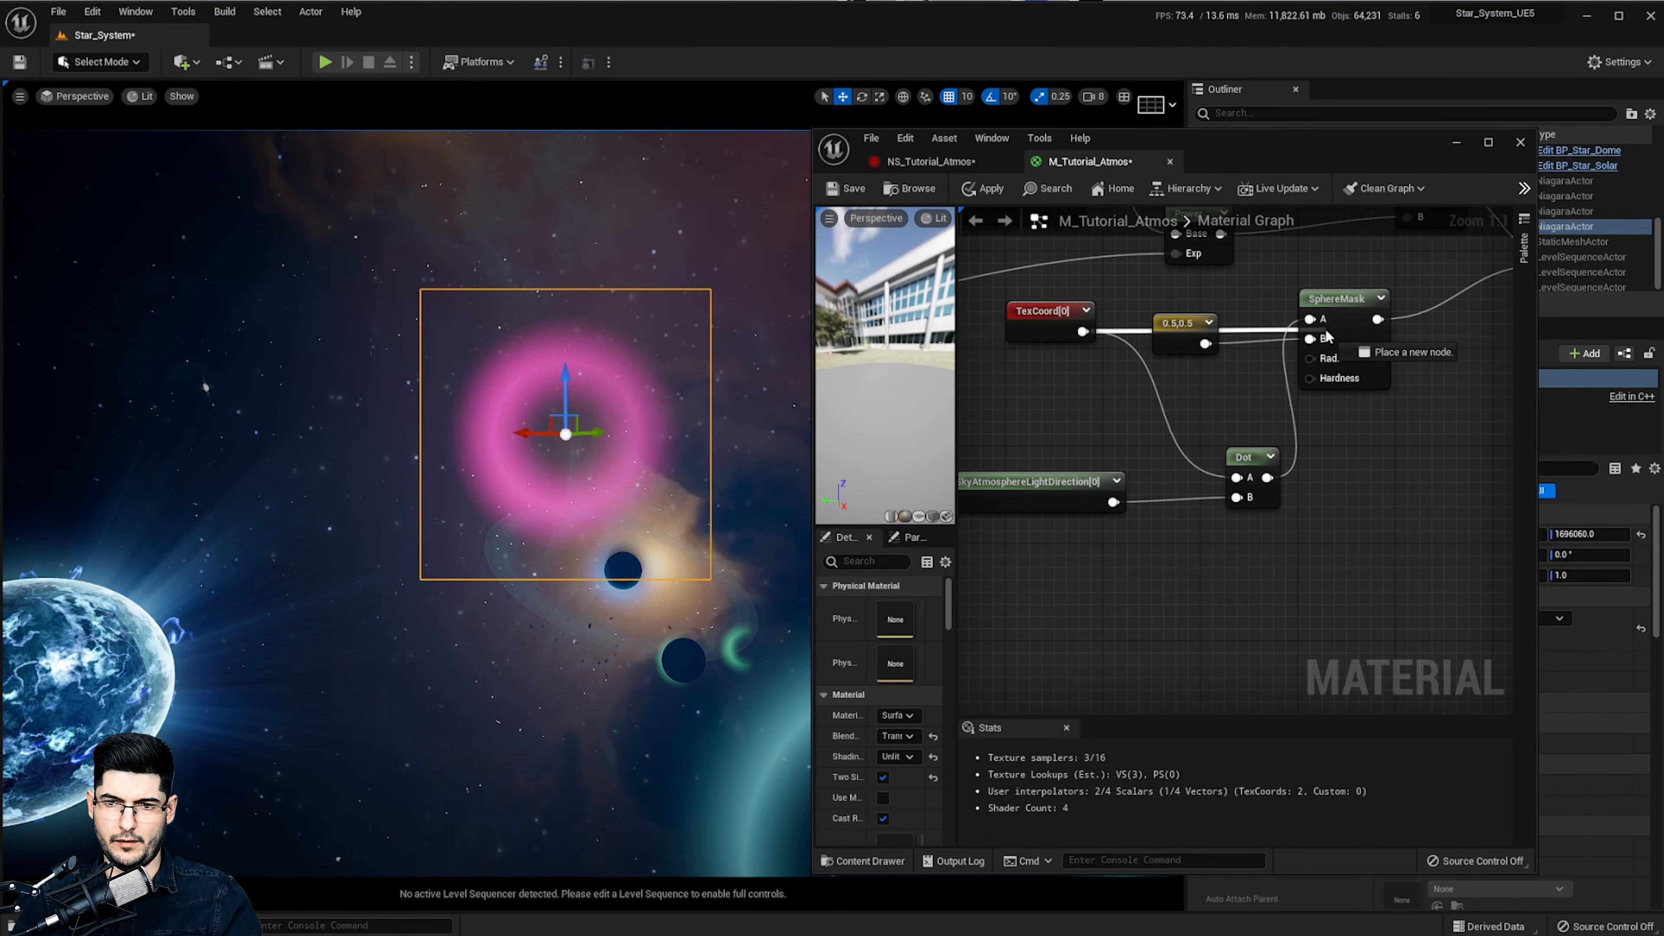
pyautogui.moveTo(1083, 454); pyautogui.dragTo(1150, 482, button='right')
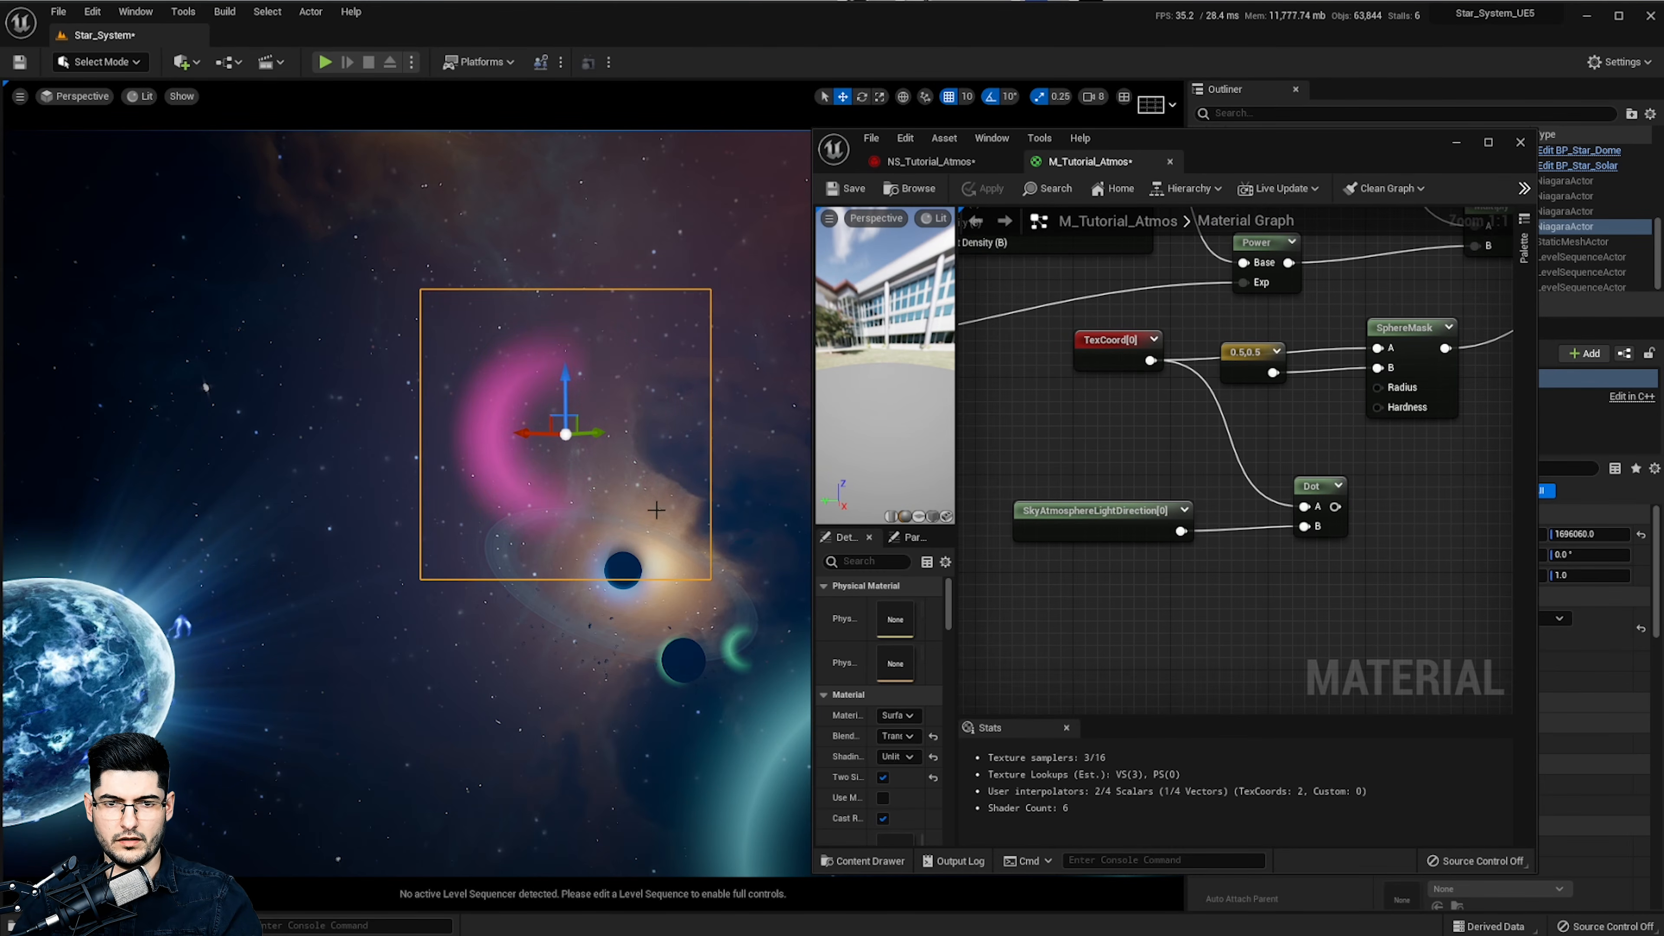
# Examine the pink NS_Tutorial_Atmos crescent above the ringed planet from several viewpoints
pyautogui.moveTo(656, 511); pyautogui.dragTo(597, 603, button='right')
pyautogui.press('w')
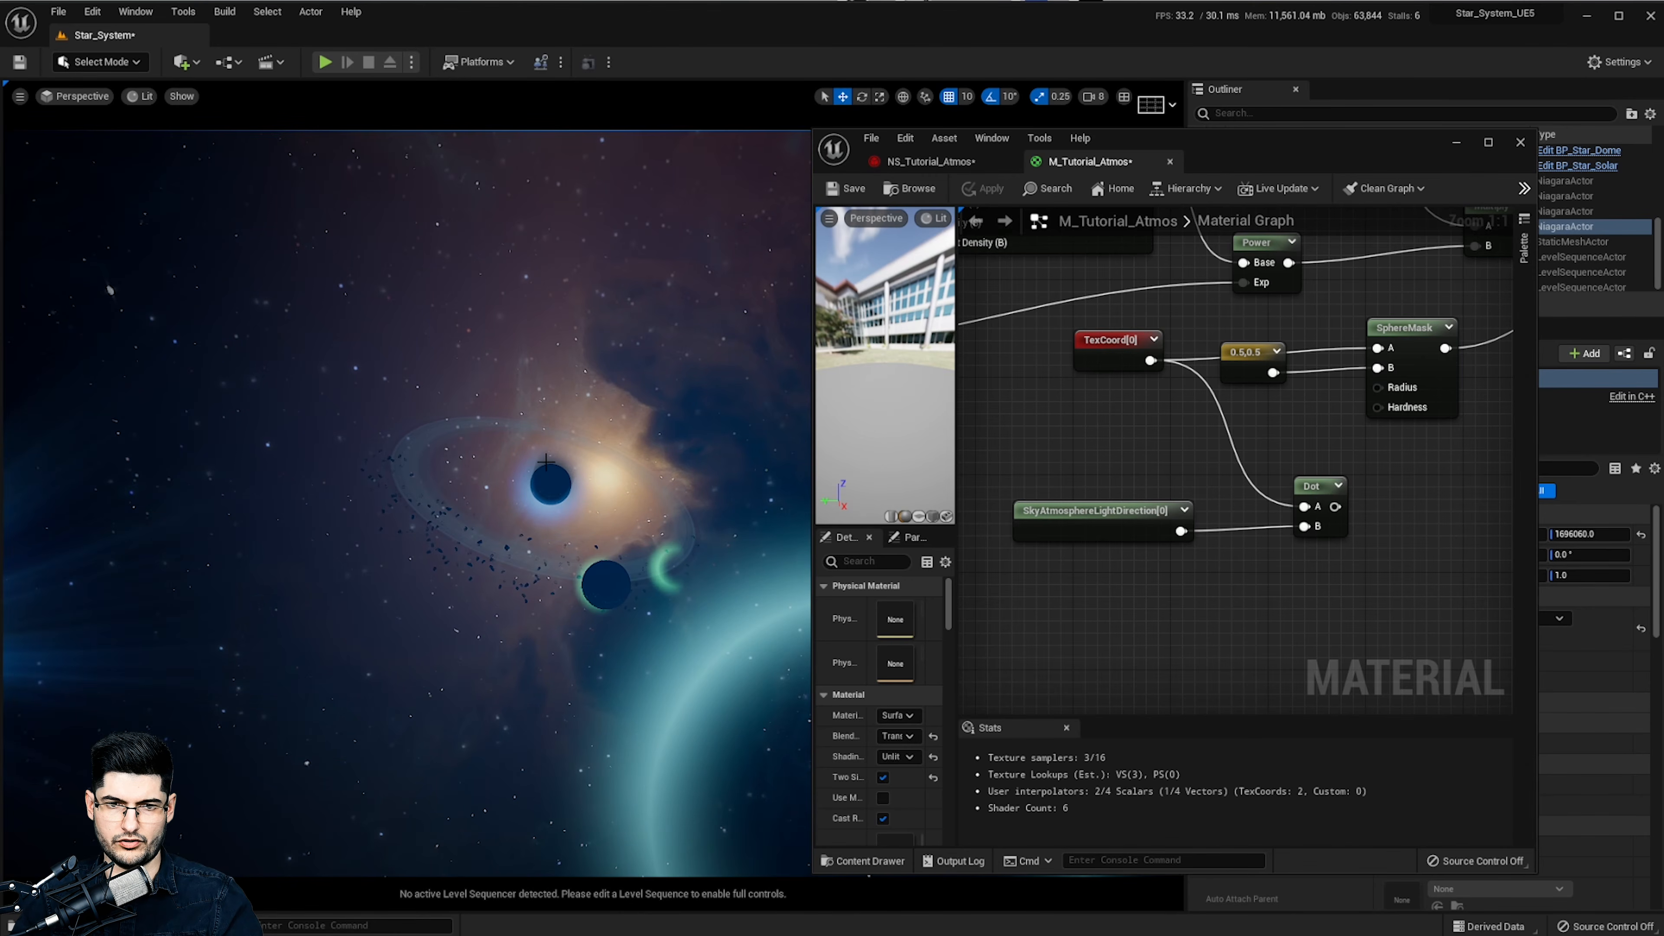
pyautogui.click(548, 479)
pyautogui.moveTo(548, 479); pyautogui.dragTo(575, 446, button='right')
pyautogui.click(553, 376)
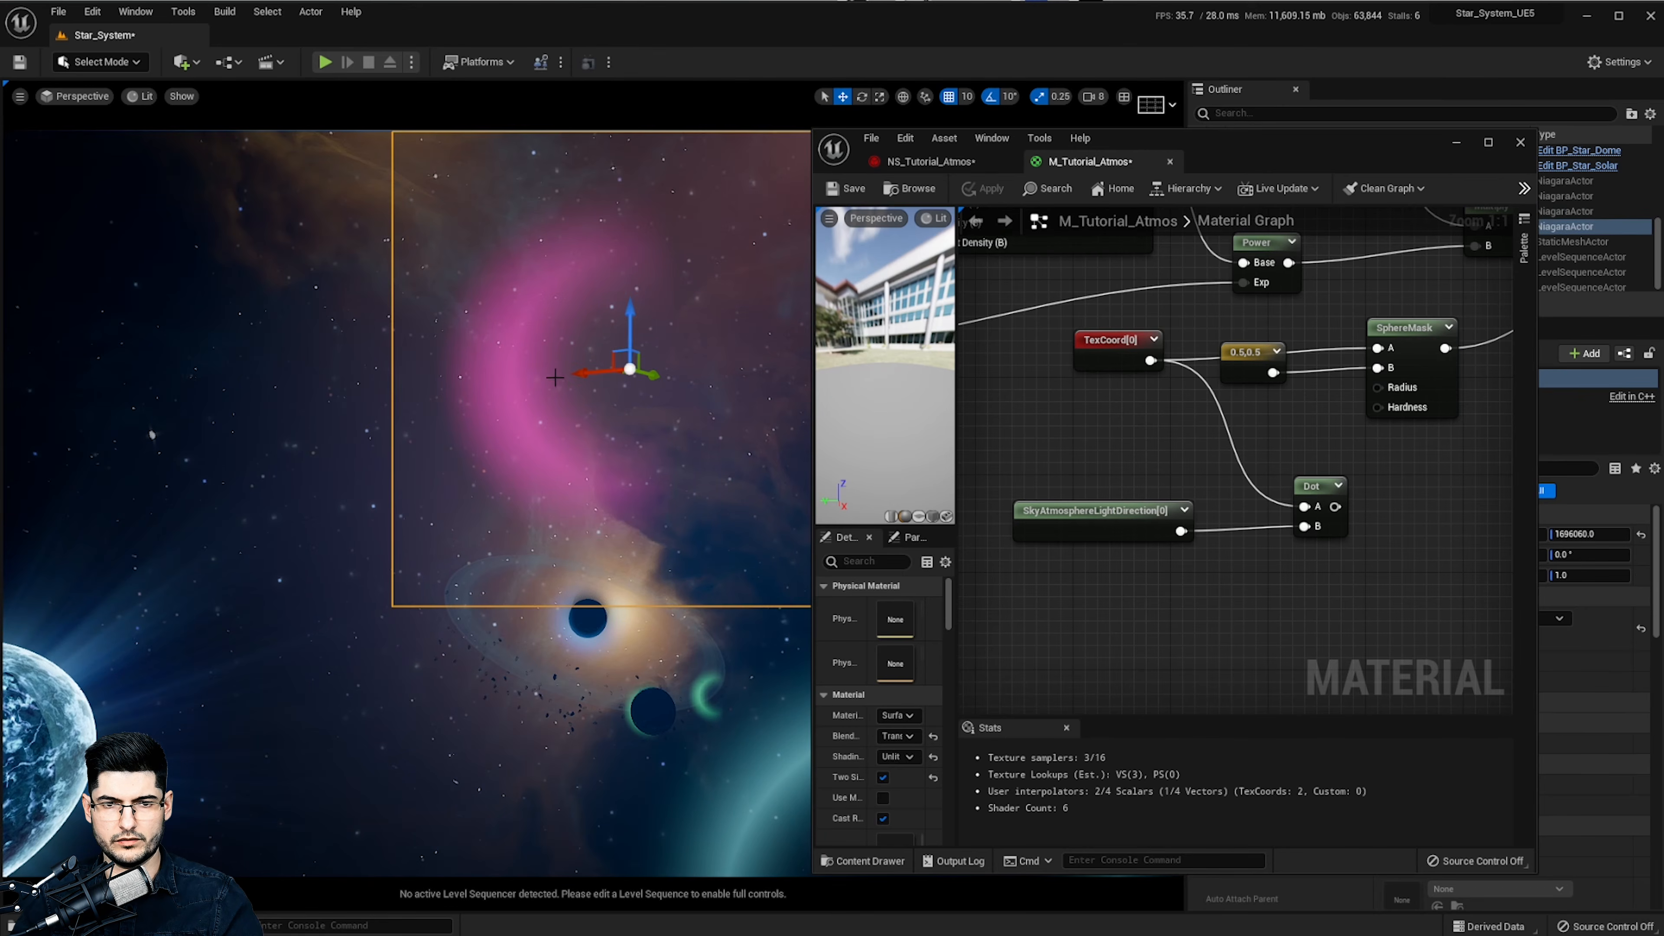
pyautogui.press('w')
pyautogui.moveTo(554, 376); pyautogui.dragTo(570, 493, button='right')
# Fly toward the two dark planets and examine their blue and green atmospheres against the bright star
pyautogui.click(606, 619)
pyautogui.moveTo(606, 619); pyautogui.dragTo(694, 682, button='right')
pyautogui.press('a')
pyautogui.press('w')
pyautogui.press('w')
pyautogui.press('w')
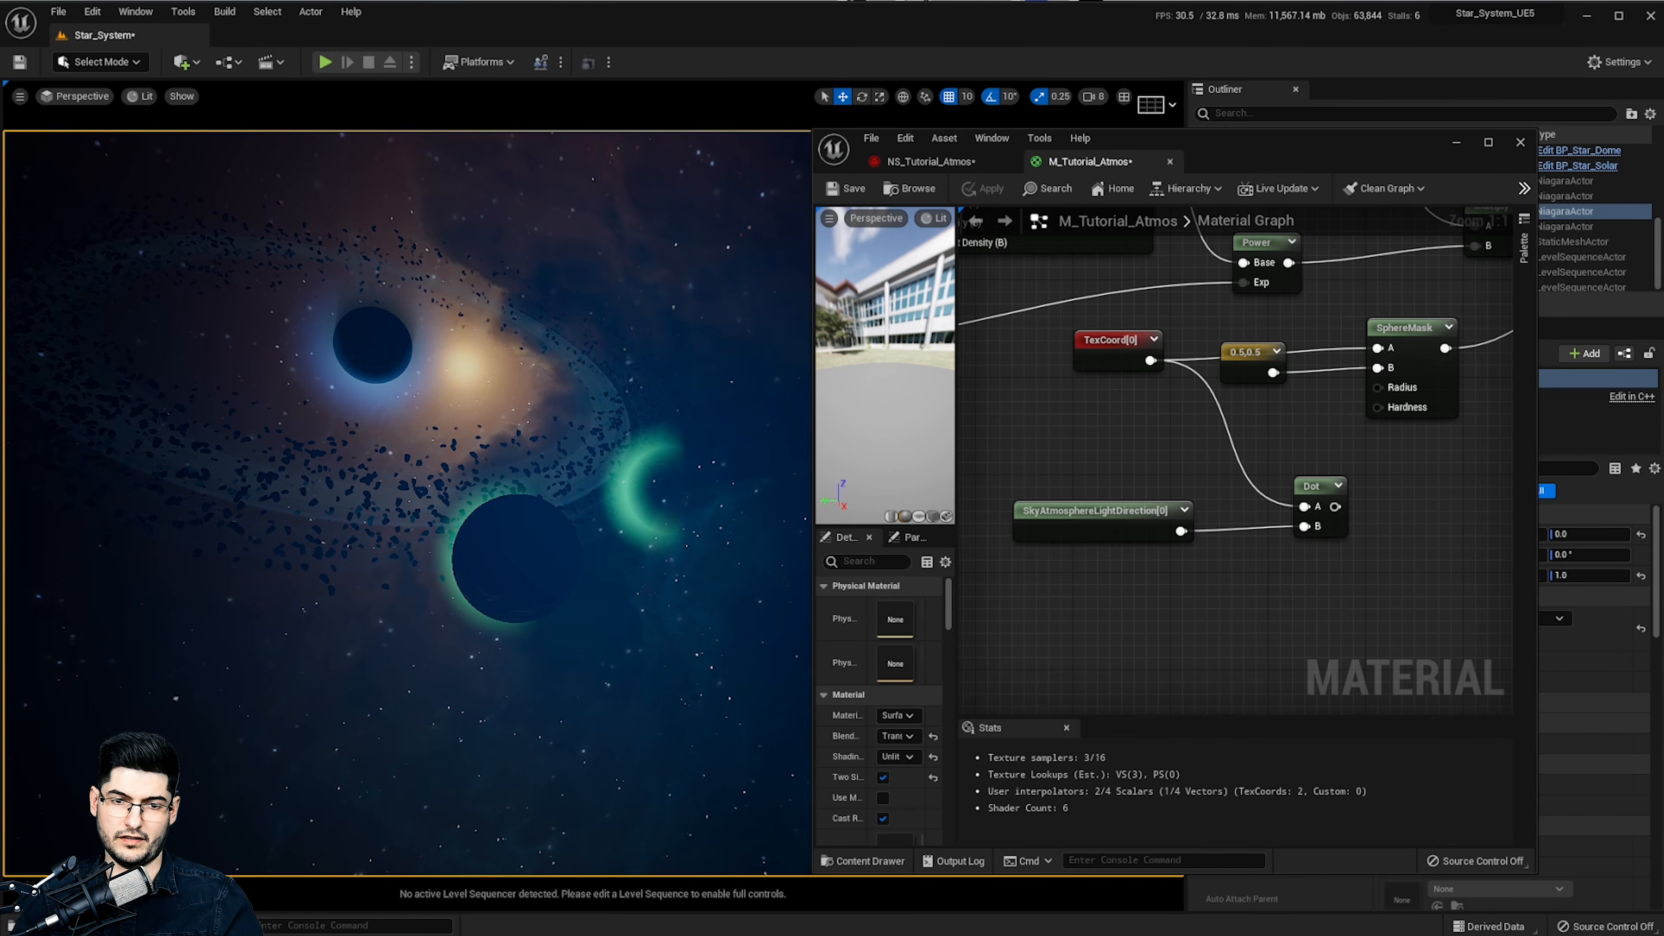
pyautogui.moveTo(694, 682); pyautogui.dragTo(590, 701, button='right')
pyautogui.press('w')
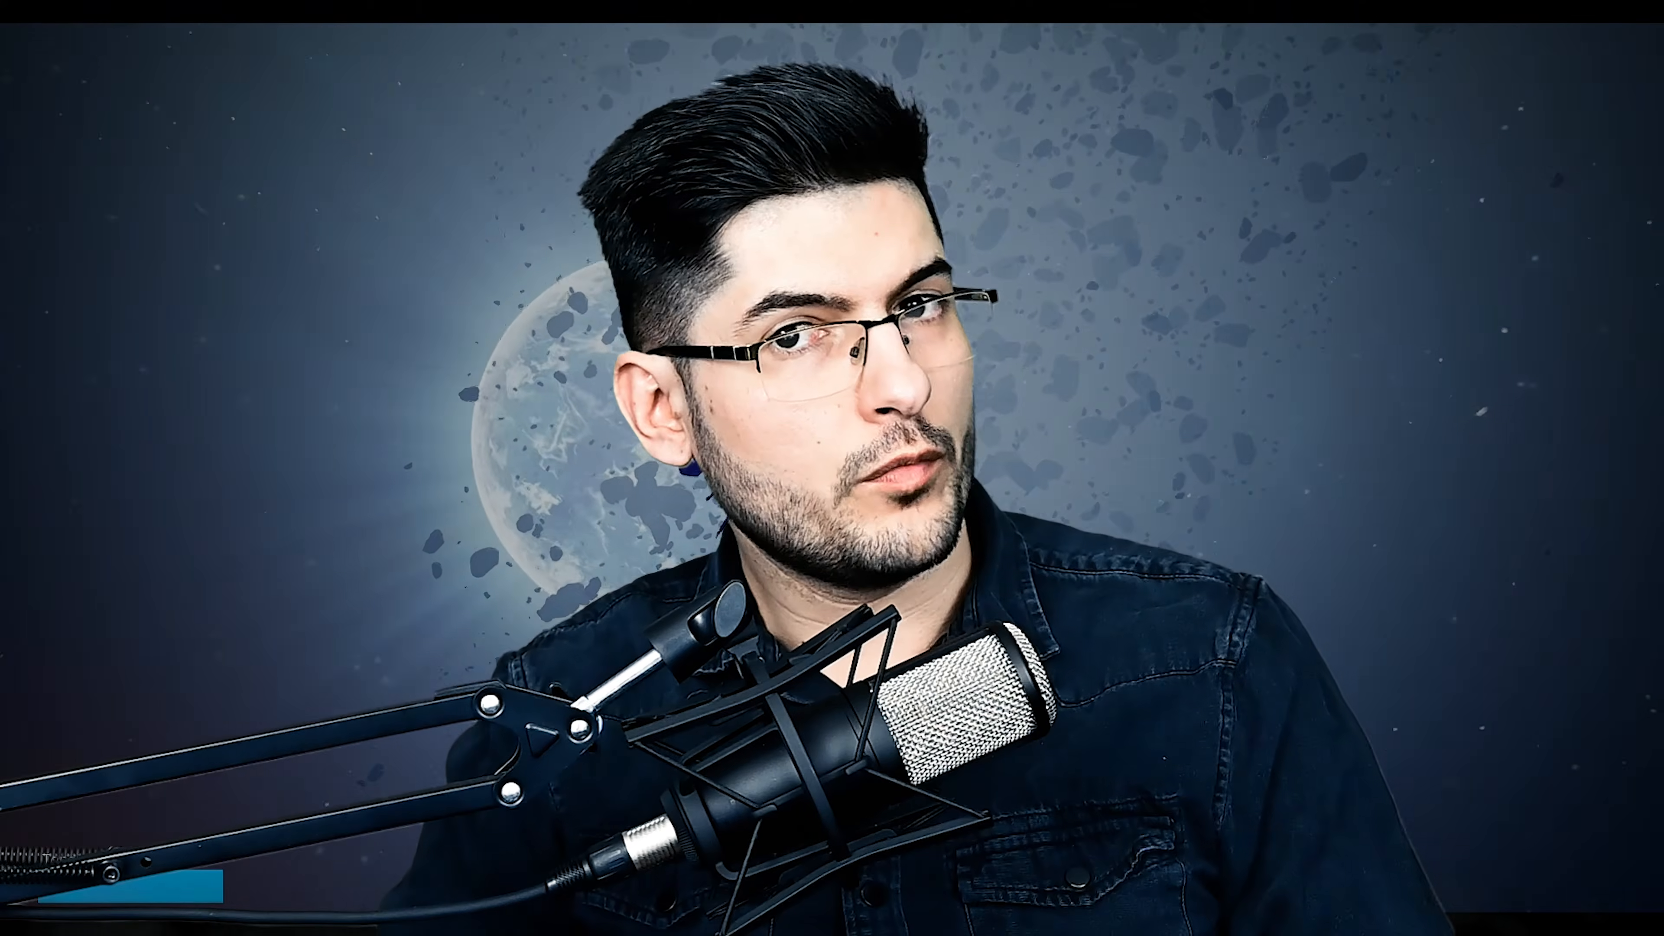